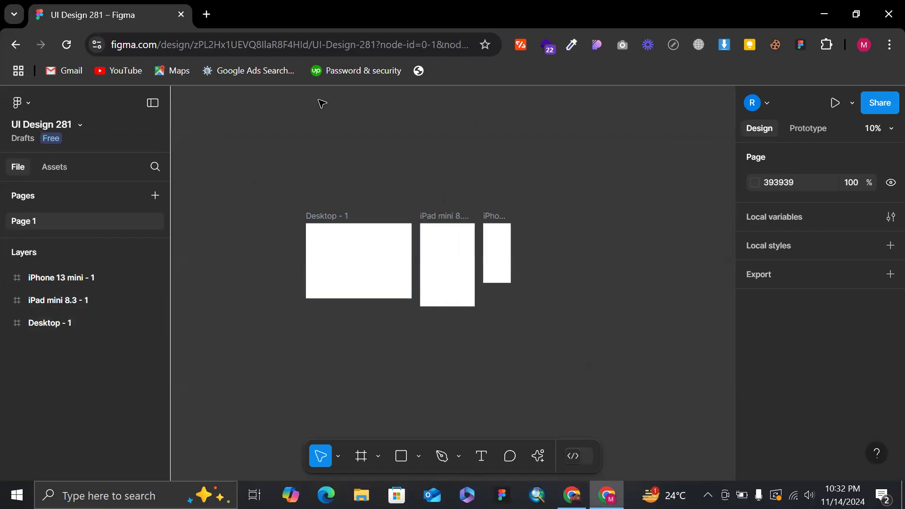
scroll(329, 172, "down", 2)
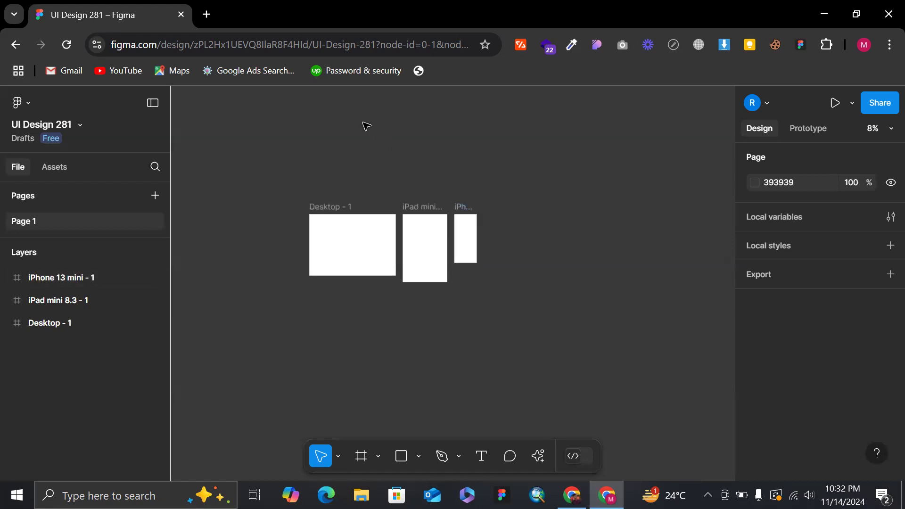
scroll(371, 131, "up", 5)
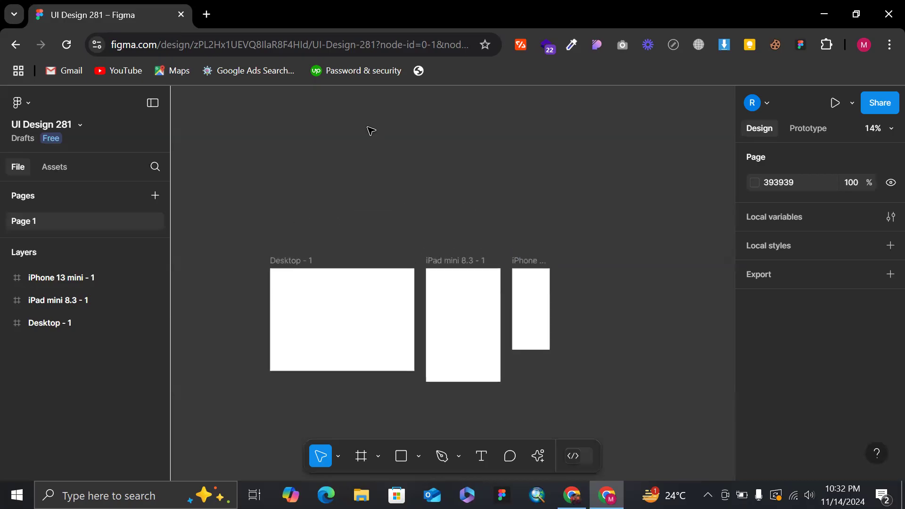
scroll(416, 283, "up", 2)
scroll(406, 284, "down", 1)
scroll(407, 284, "down", 2)
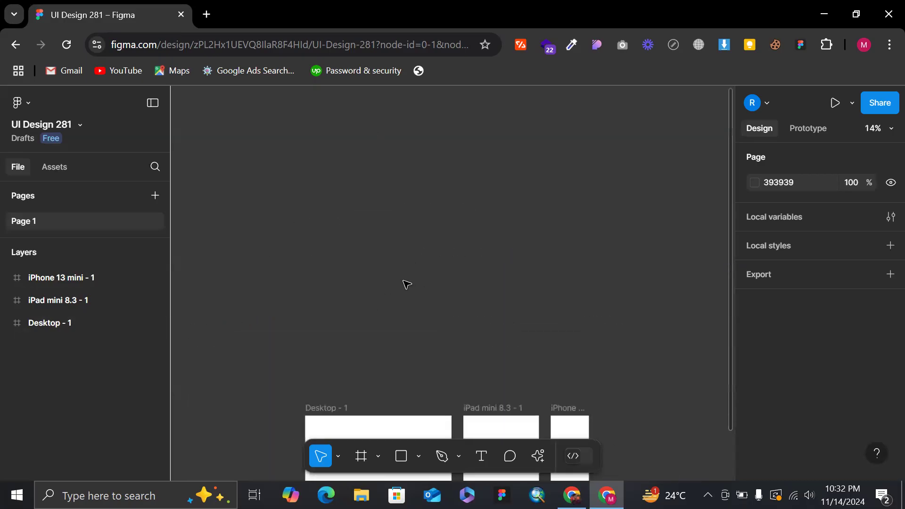
Check the Move, Hand tool and Scale options and view the desktop, iPad mini and iPhone frames at different zoom levels.
left_click(338, 458)
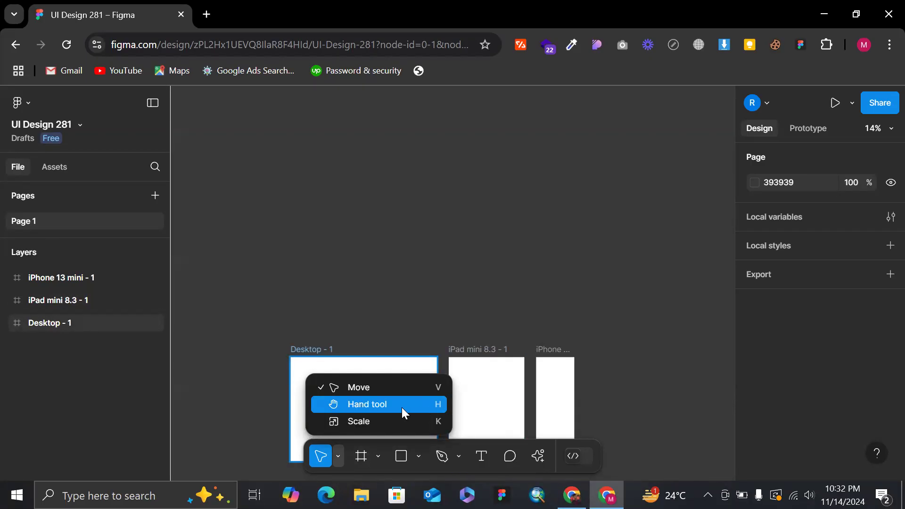
left_click(397, 288)
scroll(395, 286, "down", 3)
scroll(395, 286, "up", 2)
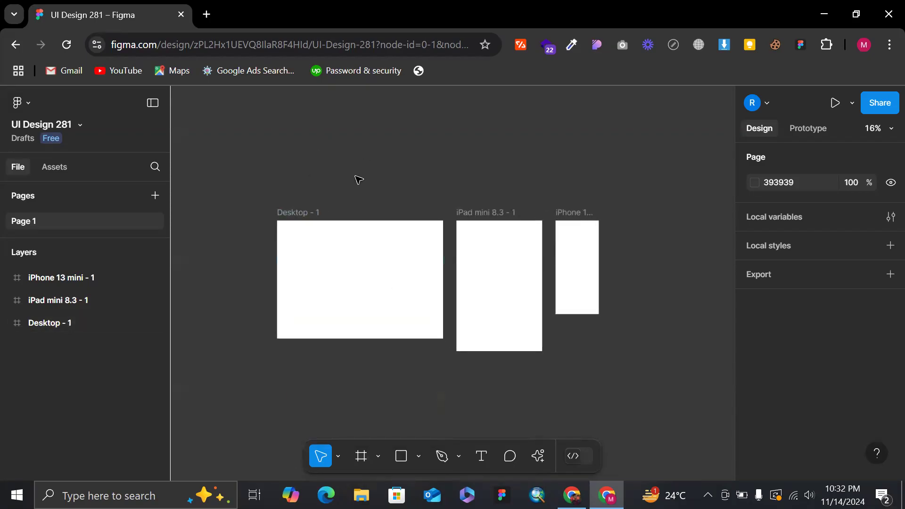
scroll(320, 189, "up", 4)
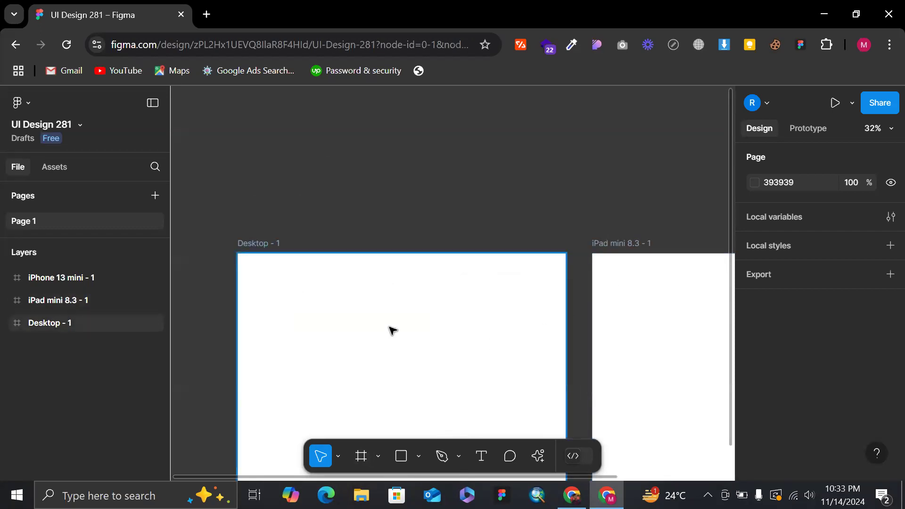
scroll(691, 330, "right", 10)
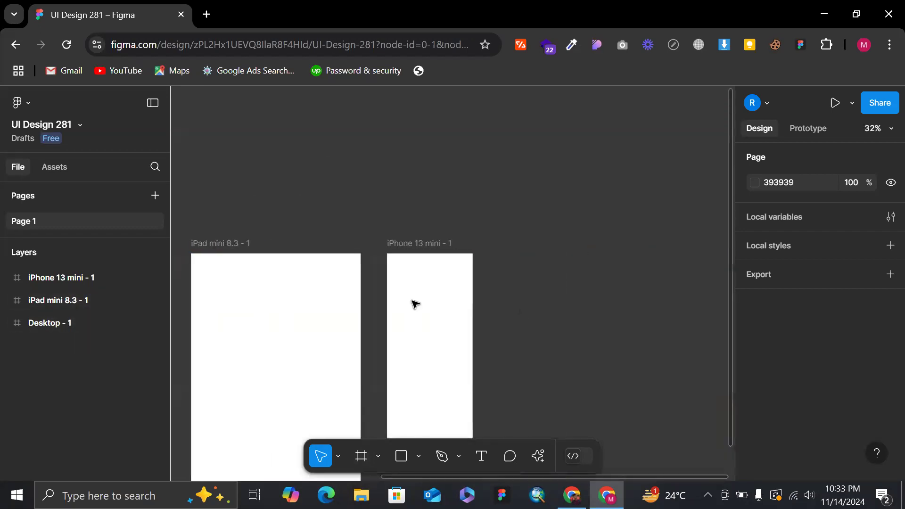
scroll(428, 296, "down", 5, "ctrl")
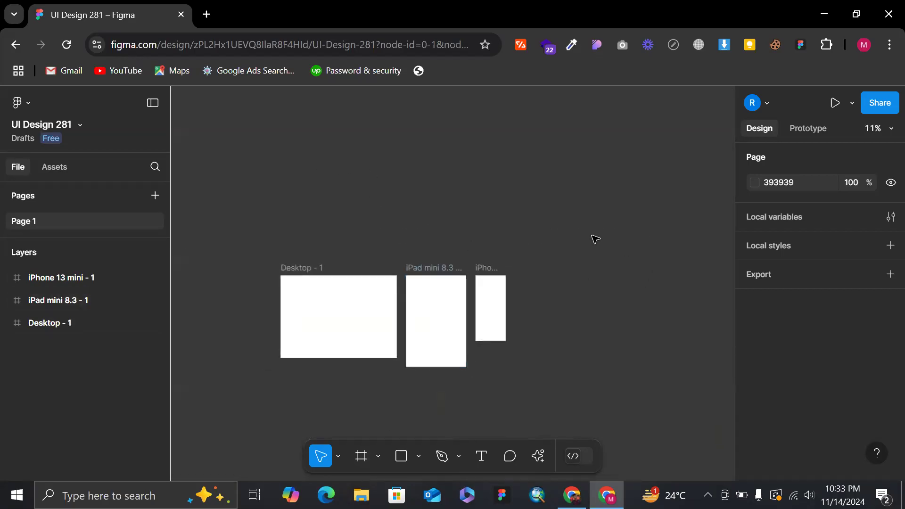
left_click(339, 455)
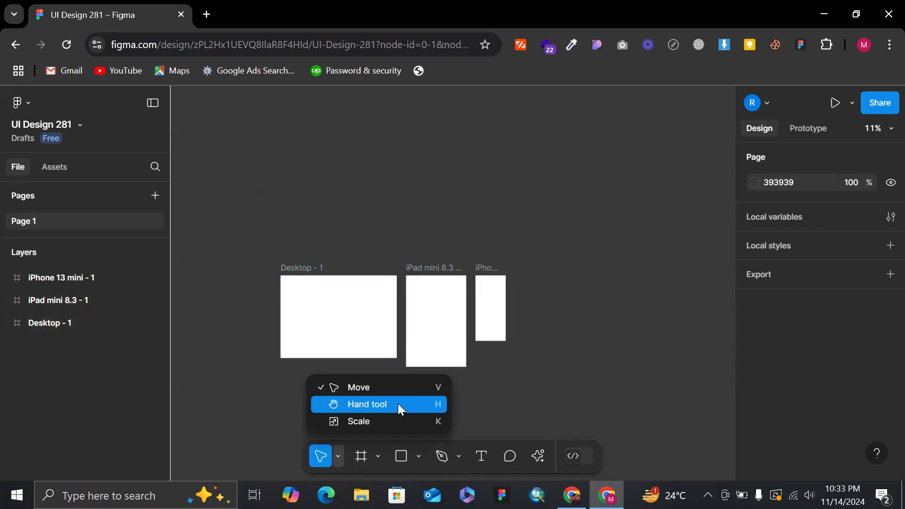
left_click(402, 191)
scroll(404, 193, "down", 2)
scroll(404, 193, "up", 5)
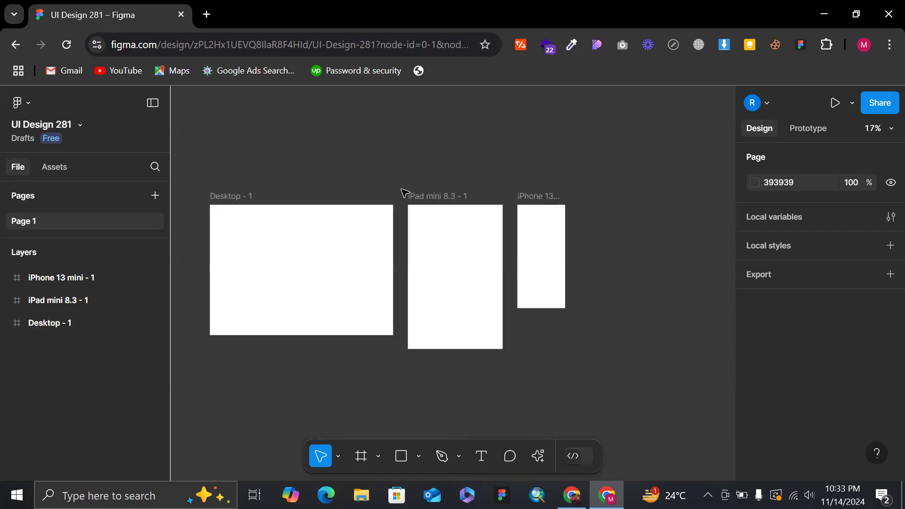
scroll(404, 193, "down", 2)
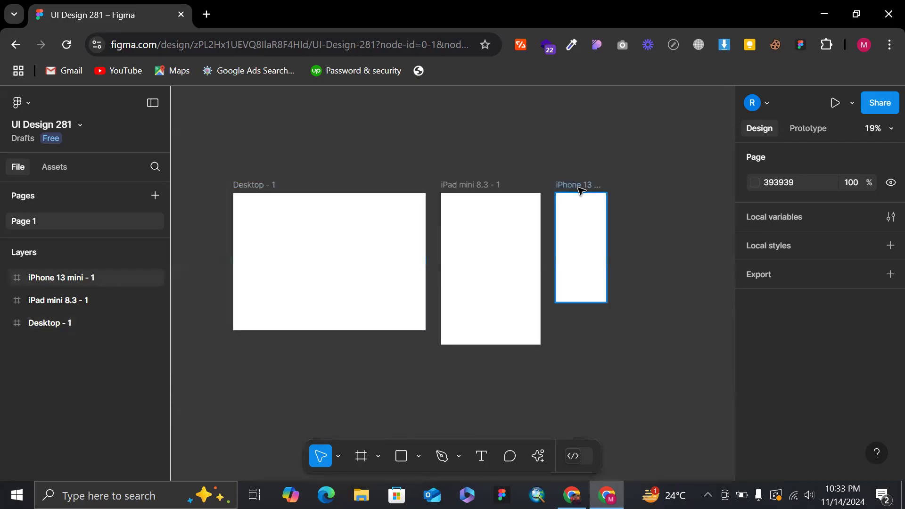
scroll(580, 187, "down", 3)
scroll(465, 178, "up", 4)
scroll(466, 178, "up", 2)
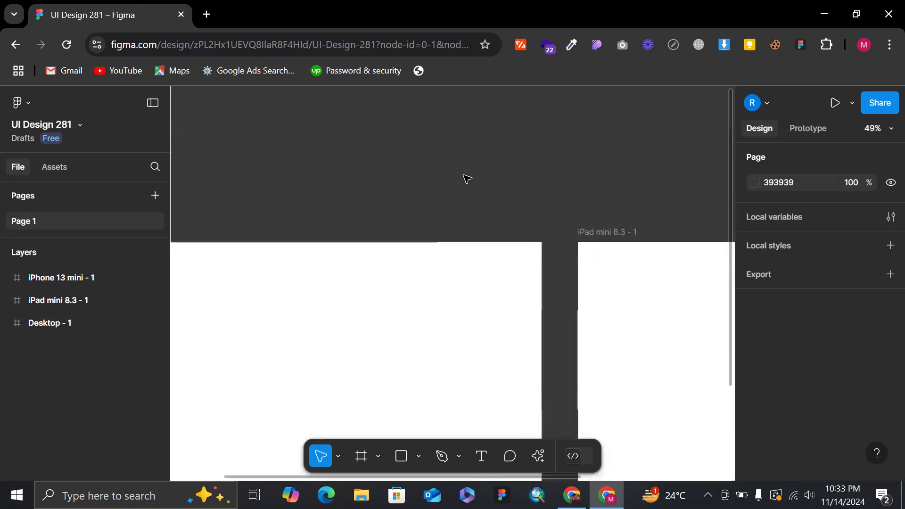
scroll(465, 178, "down", 4)
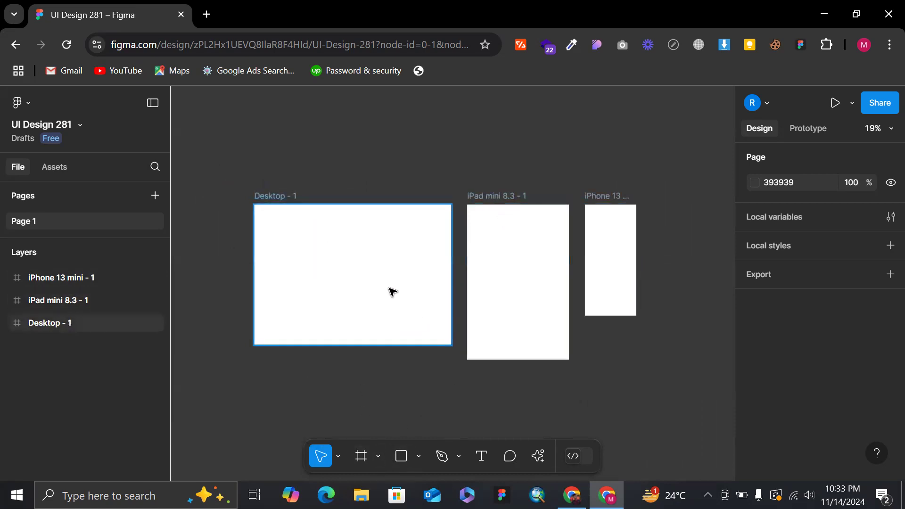
Activate the Hand tool and pan the canvas around the three device frames.
left_click(340, 456)
left_click(354, 401)
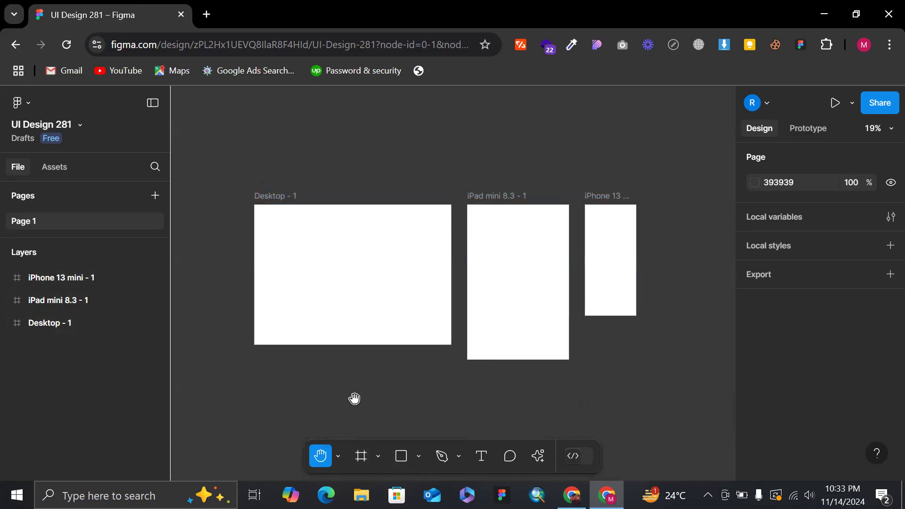
left_click_drag(359, 287, 287, 285)
left_click_drag(440, 268, 574, 296)
left_click_drag(396, 283, 355, 224)
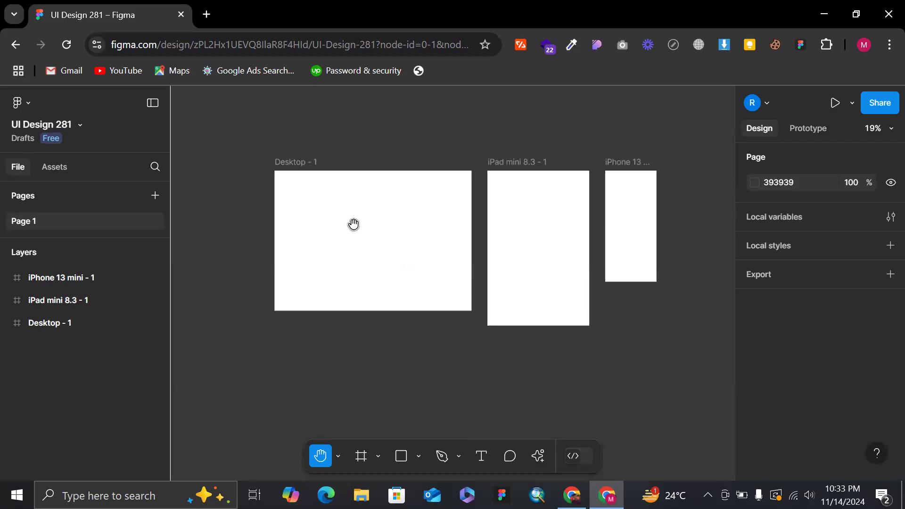
scroll(393, 200, "down", 2)
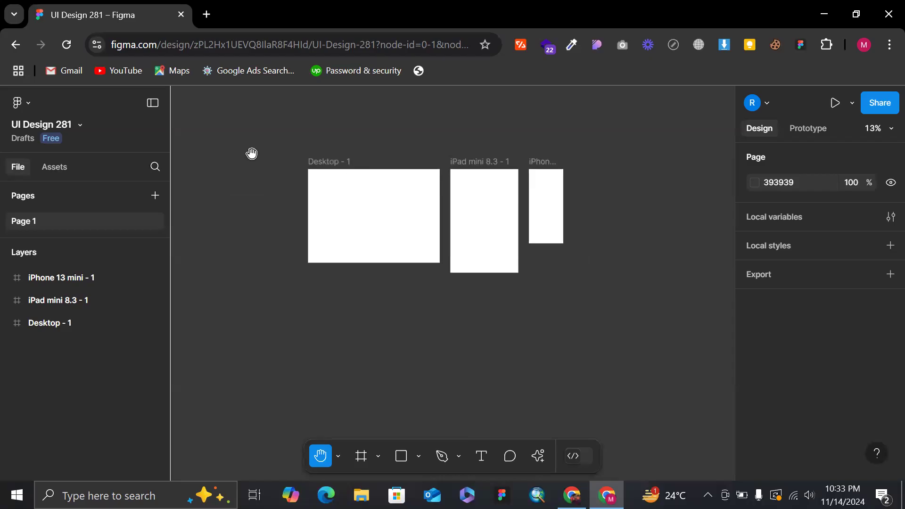
scroll(275, 149, "up", 3)
left_click_drag(274, 158, 212, 140)
left_click_drag(407, 154, 327, 125)
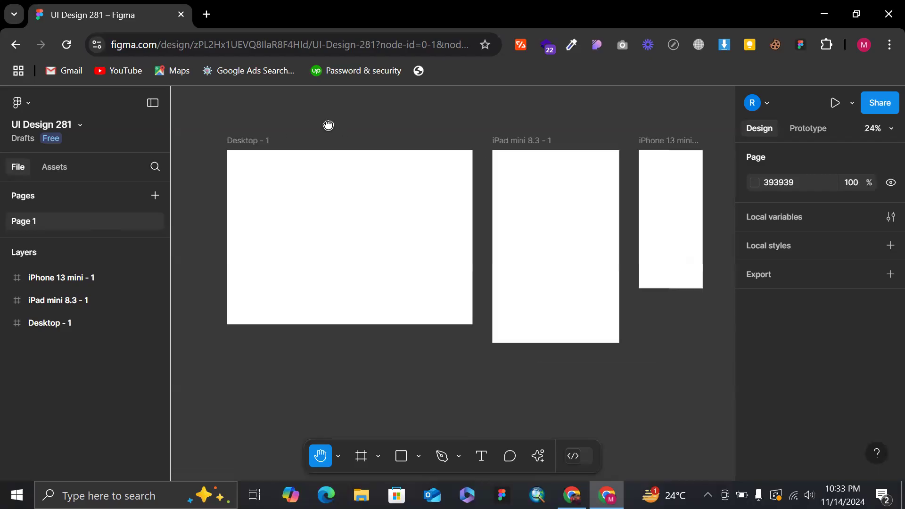
left_click_drag(400, 109, 518, 140)
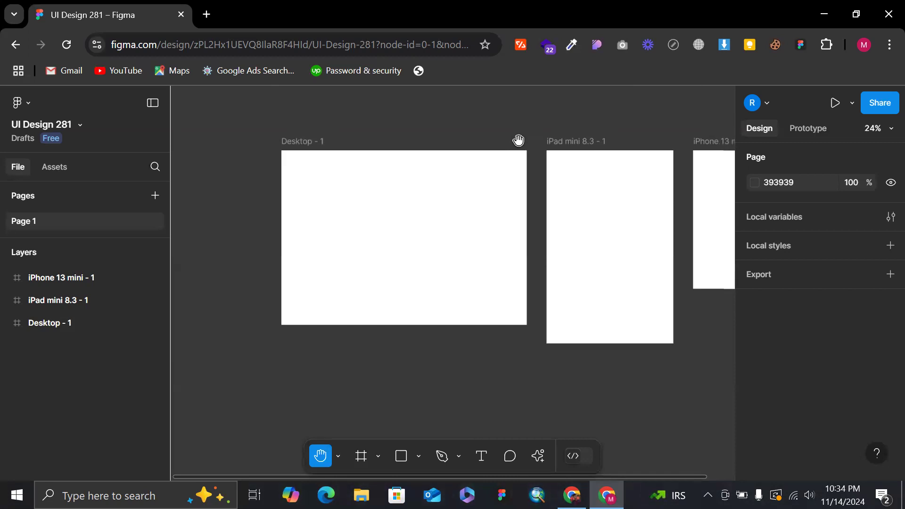
Return to the Move tool and pan the canvas temporarily until all three device frames are in view.
key("v")
key("space")
scroll(438, 113, "right", 1)
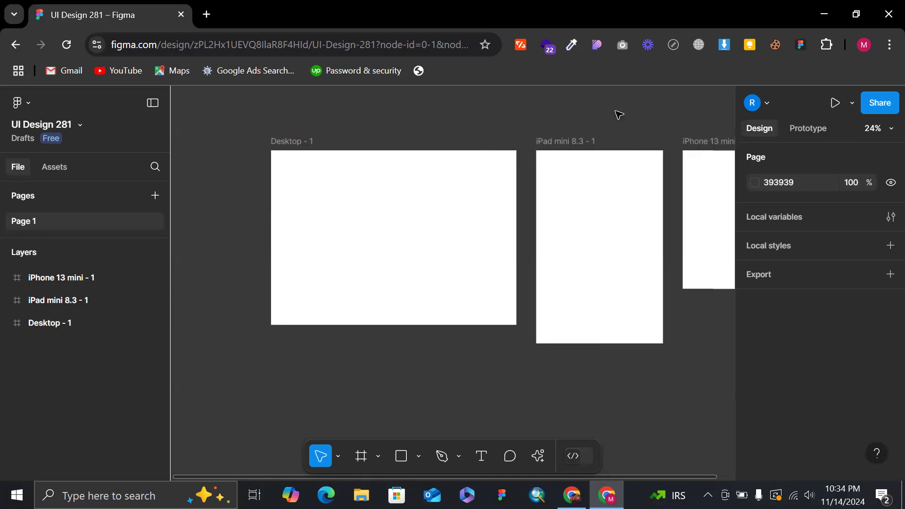
scroll(624, 115, "right", 3)
scroll(624, 115, "down", 3)
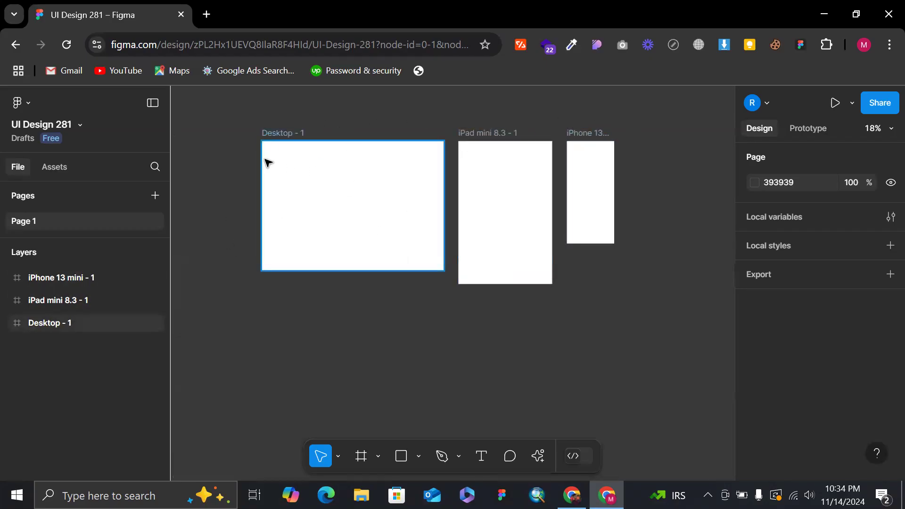
Review the tool options for moving, frames and shapes, including Section, Slice, Line, Ellipse and Star, and return to the Move tool.
left_click(339, 453)
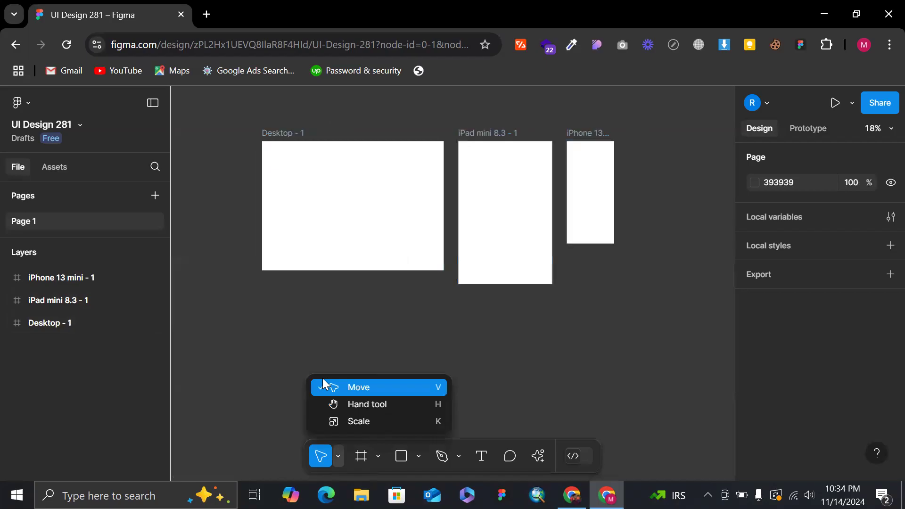
left_click(407, 361)
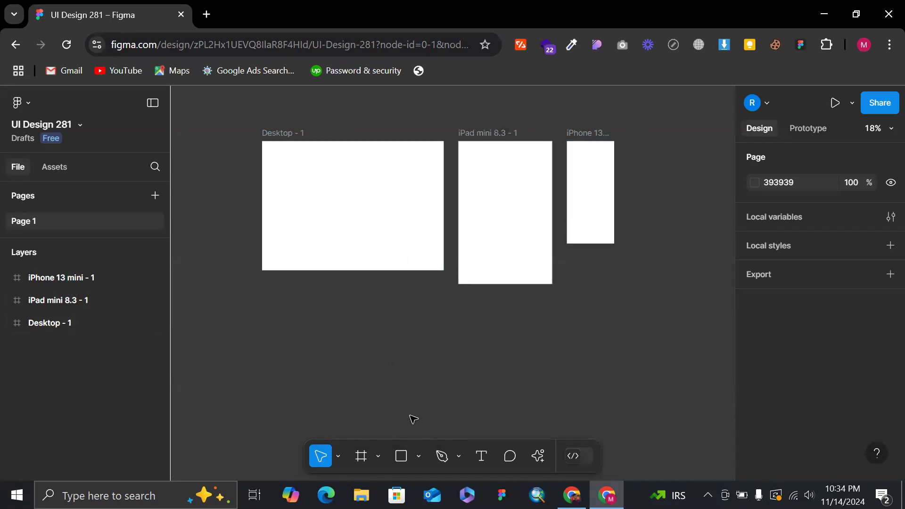
left_click(379, 454)
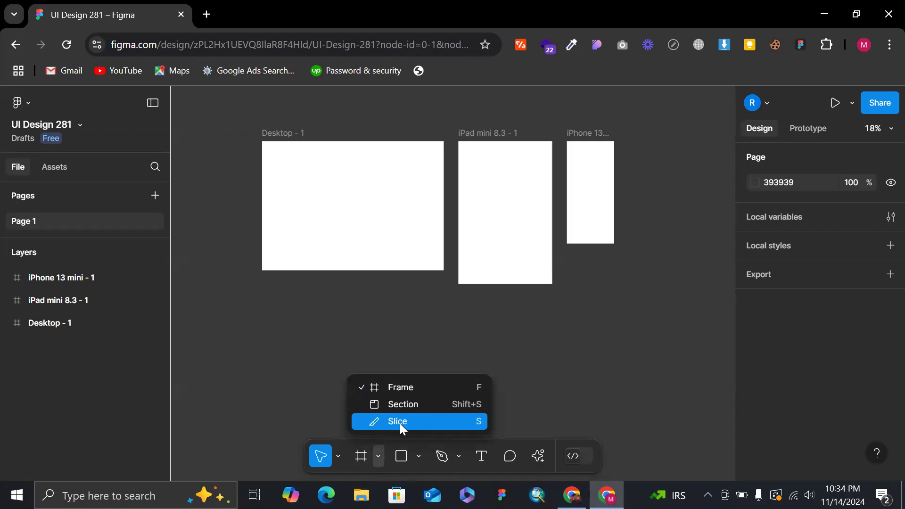
left_click(401, 456)
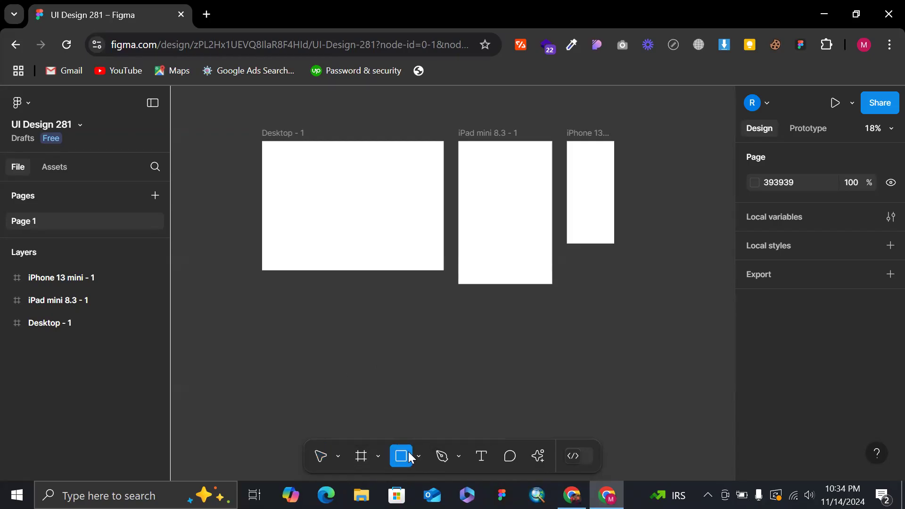
left_click(419, 455)
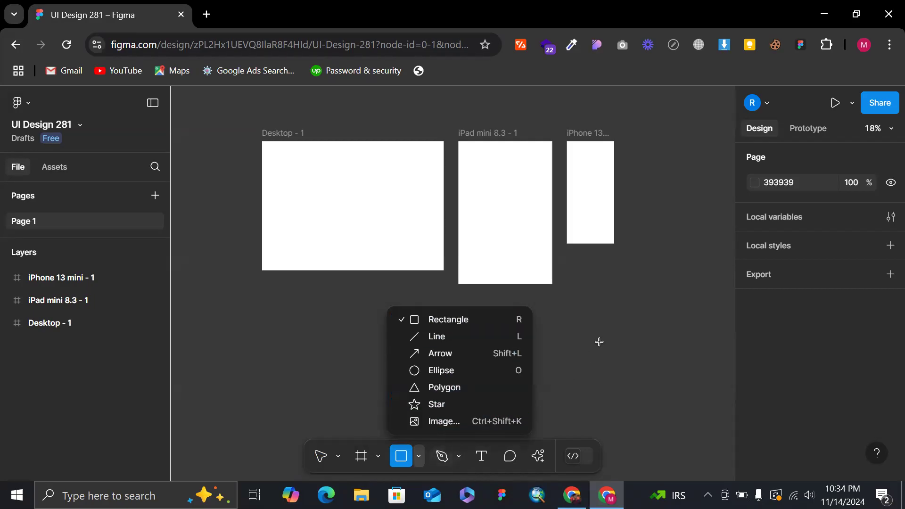
left_click(385, 456)
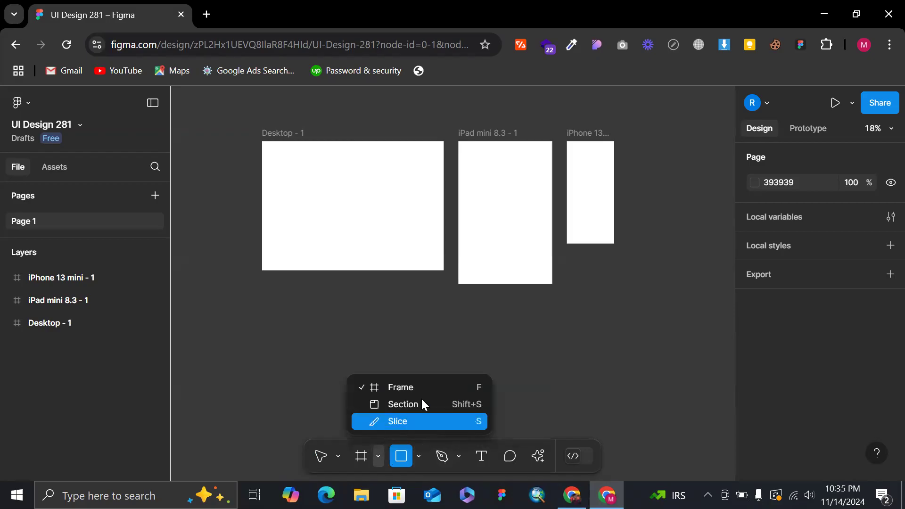
left_click(396, 464)
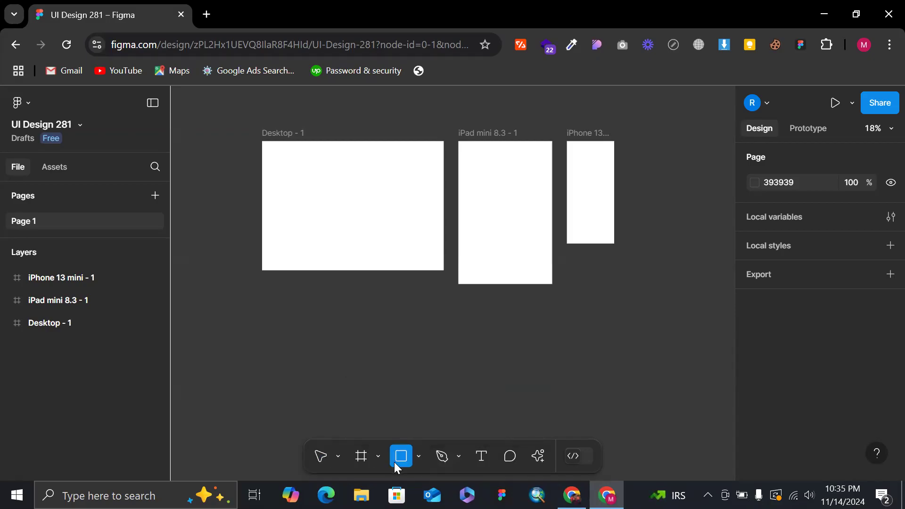
left_click(419, 456)
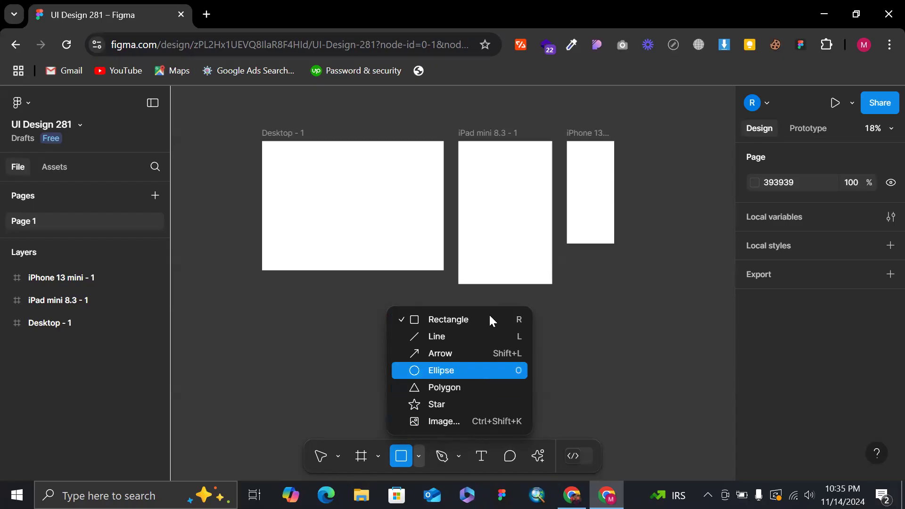
key("v")
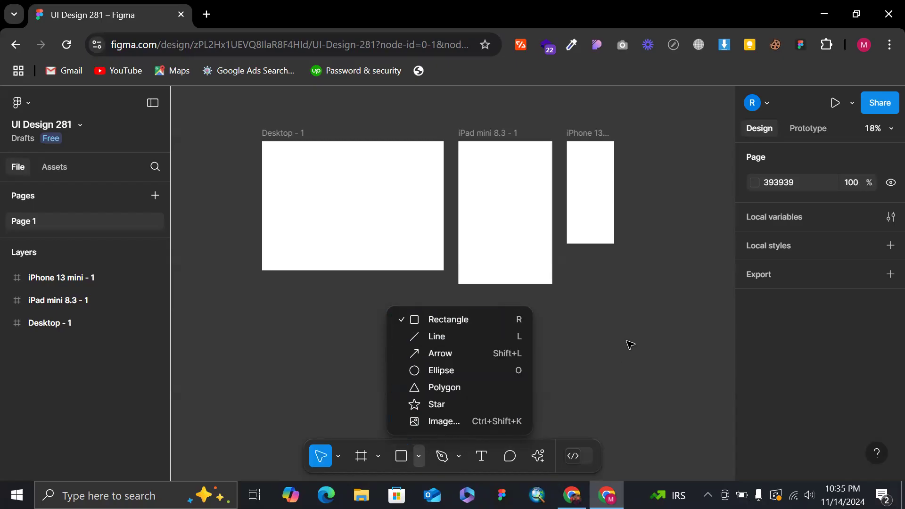
Look through the keyboard shortcuts reference for the Tools, View, Zoom, Text and Shape categories, and close it.
left_click(871, 453)
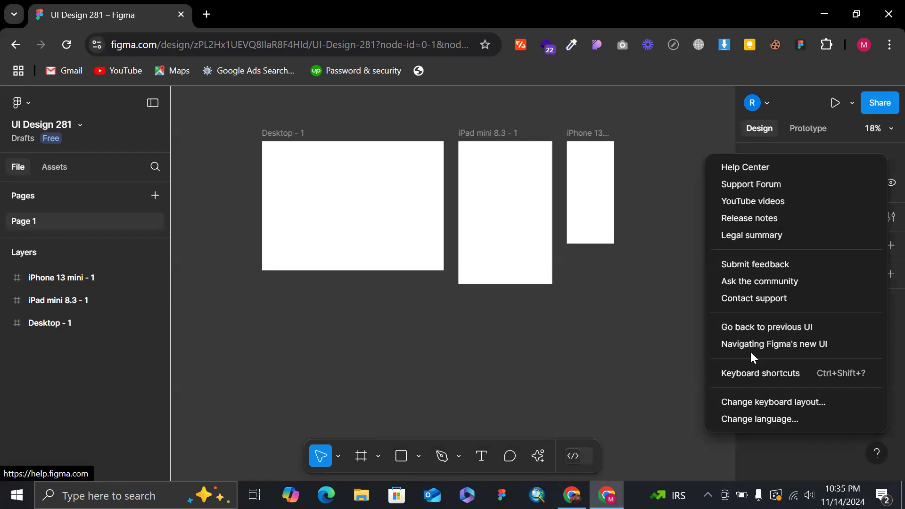
left_click(764, 374)
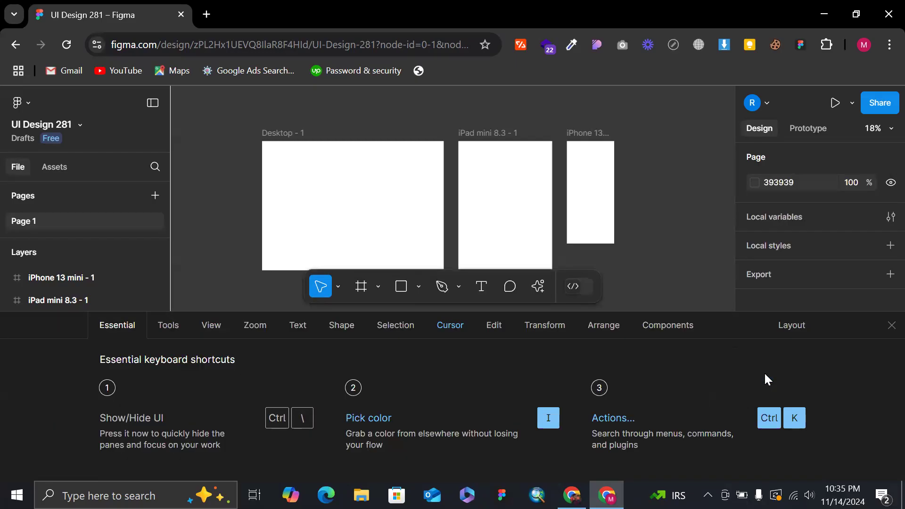
left_click(171, 326)
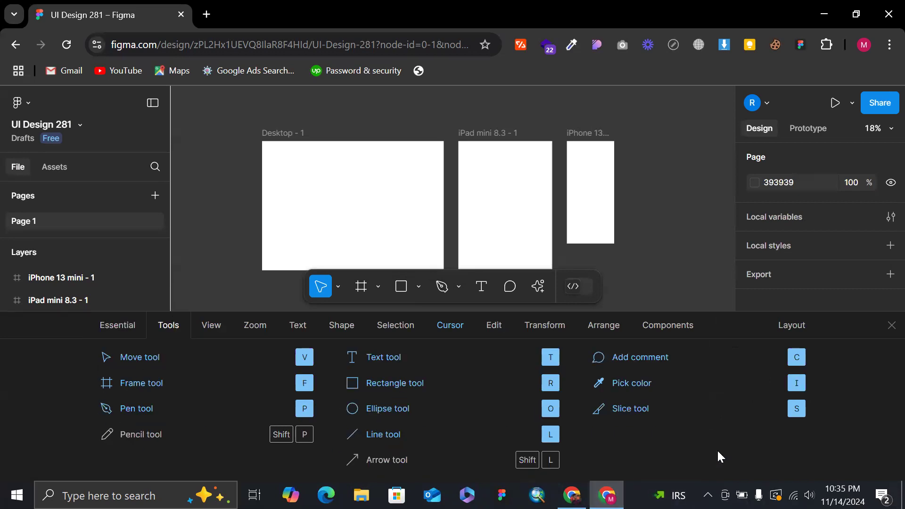
left_click(211, 326)
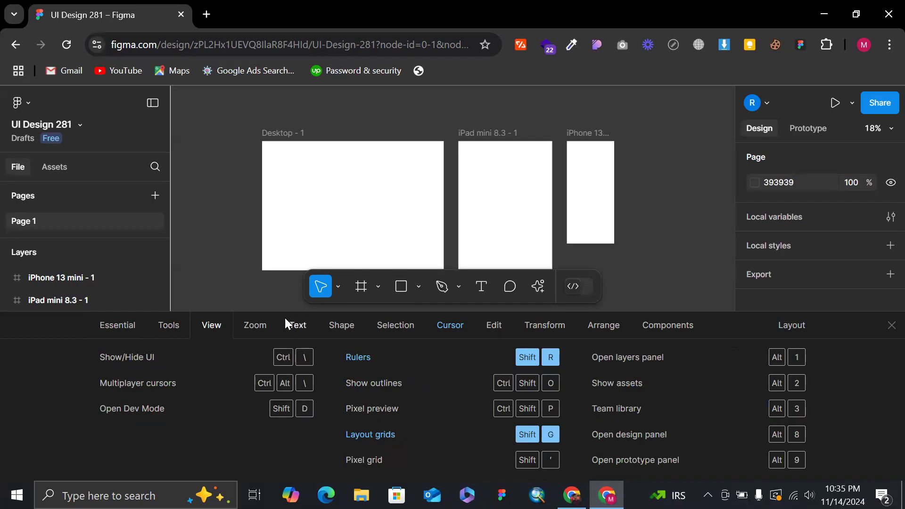
left_click(269, 327)
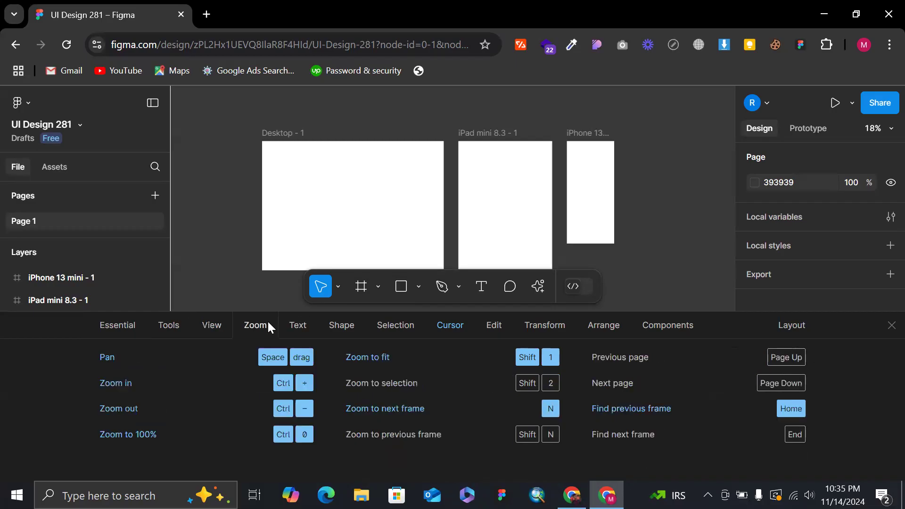
left_click(295, 328)
left_click(335, 336)
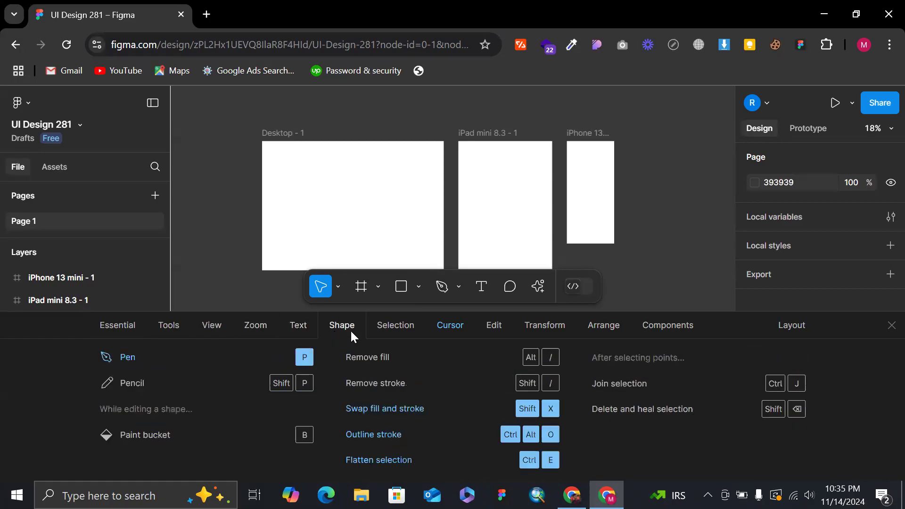
left_click(890, 326)
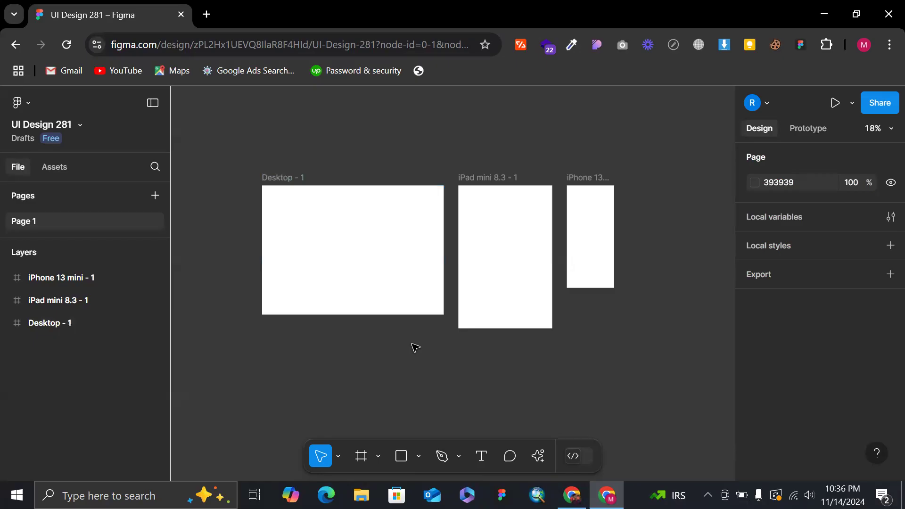
Draw a rectangle inside the Desktop - 1 frame and resize it to about 993 × 696.
scroll(415, 348, "up", 2)
scroll(414, 348, "down", 3)
left_click(406, 288)
scroll(407, 288, "up", 3)
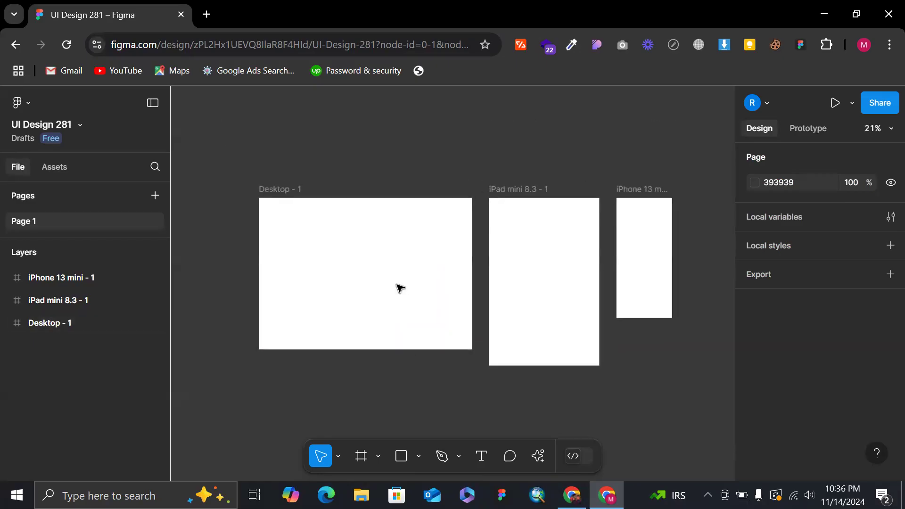
left_click(419, 456)
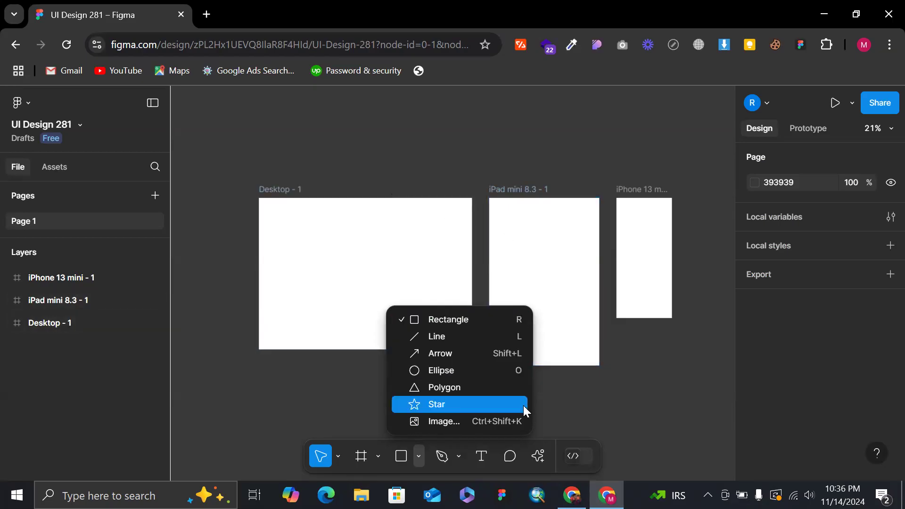
left_click(449, 320)
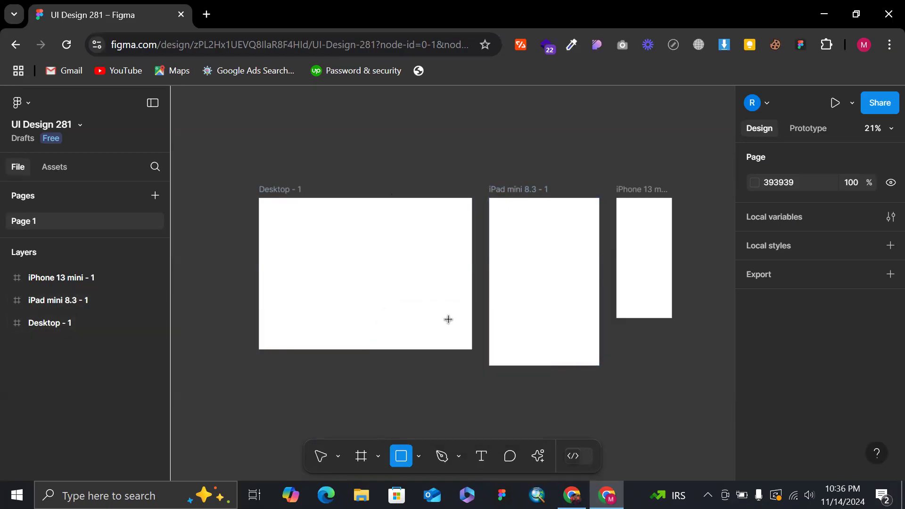
scroll(316, 261, "up", 3)
scroll(315, 261, "down", 2)
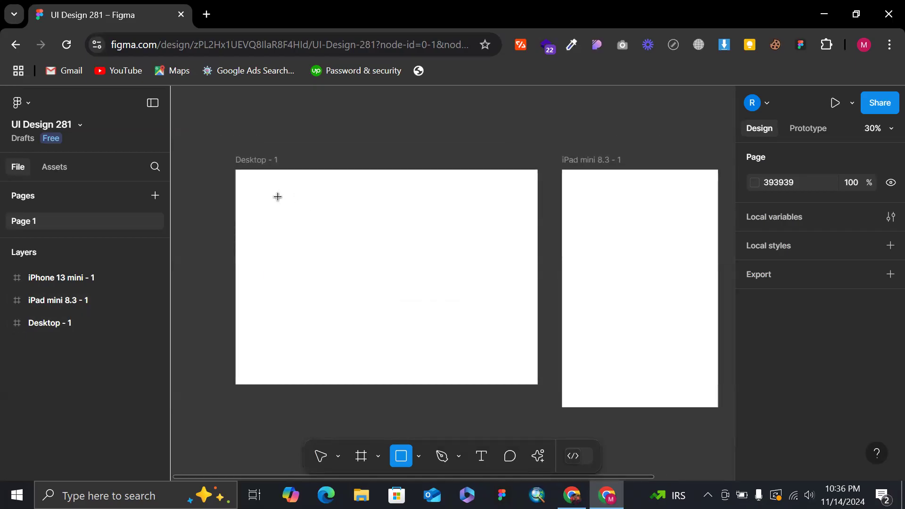
scroll(277, 197, "up", 2)
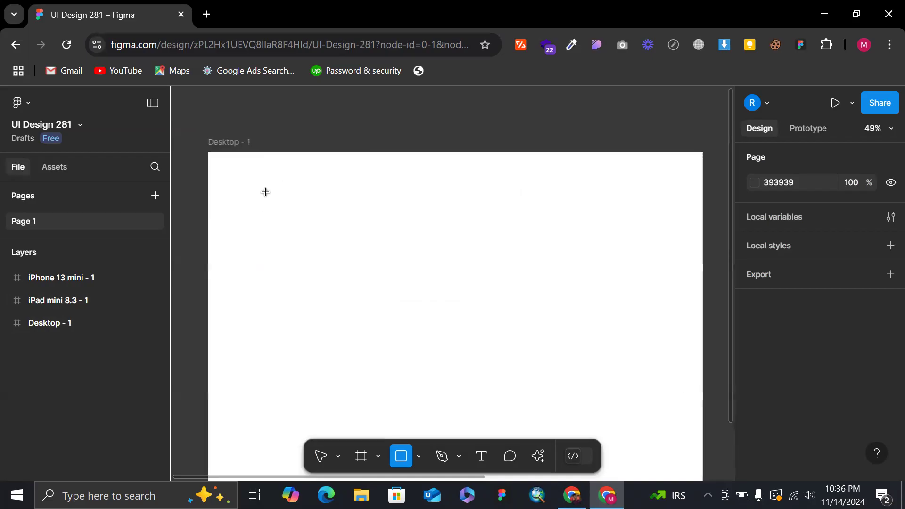
scroll(263, 190, "down", 4)
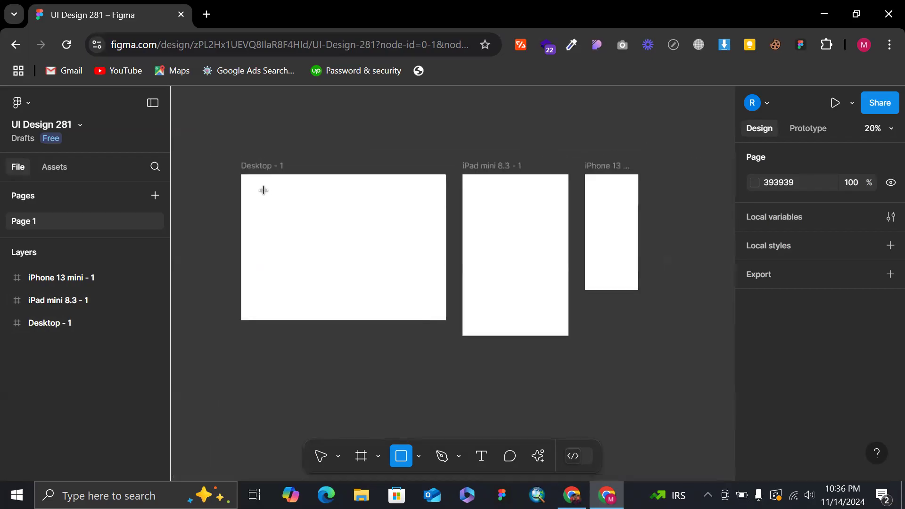
mouse_move(267, 195)
left_mouse_down()
mouse_move(394, 268)
mouse_move(422, 300)
left_mouse_up()
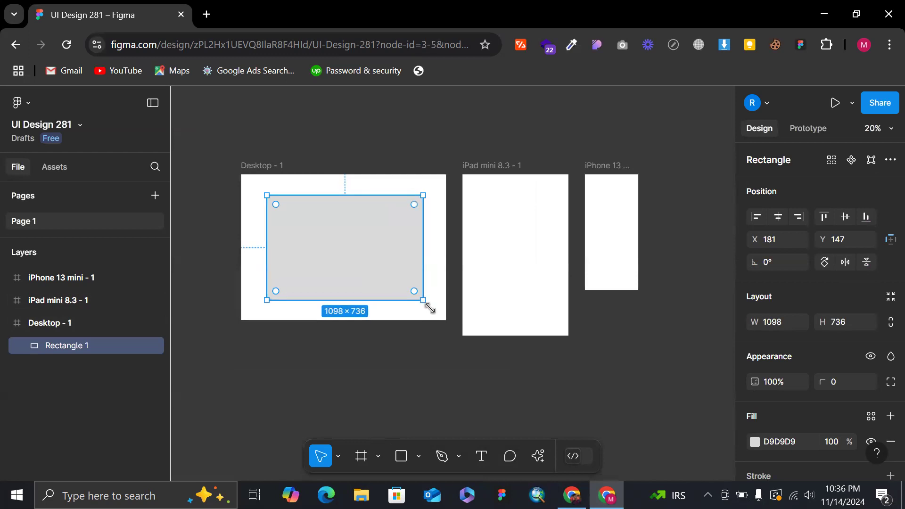
left_click_drag(425, 302, 408, 294)
left_click(387, 154)
View the rectangle and the three device frames at different zoom levels.
scroll(388, 154, "up", 3)
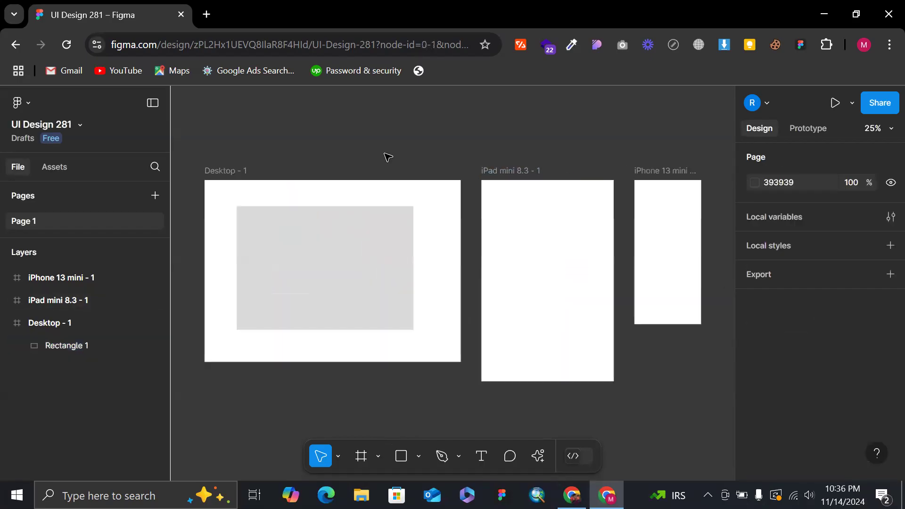
scroll(388, 155, "up", 5)
scroll(388, 156, "down", 4)
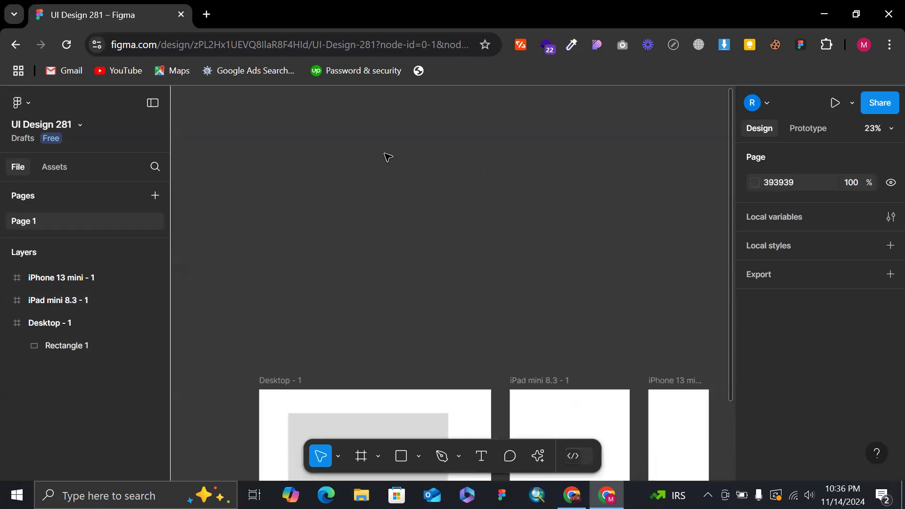
scroll(388, 157, "down", 4)
scroll(386, 155, "up", 4)
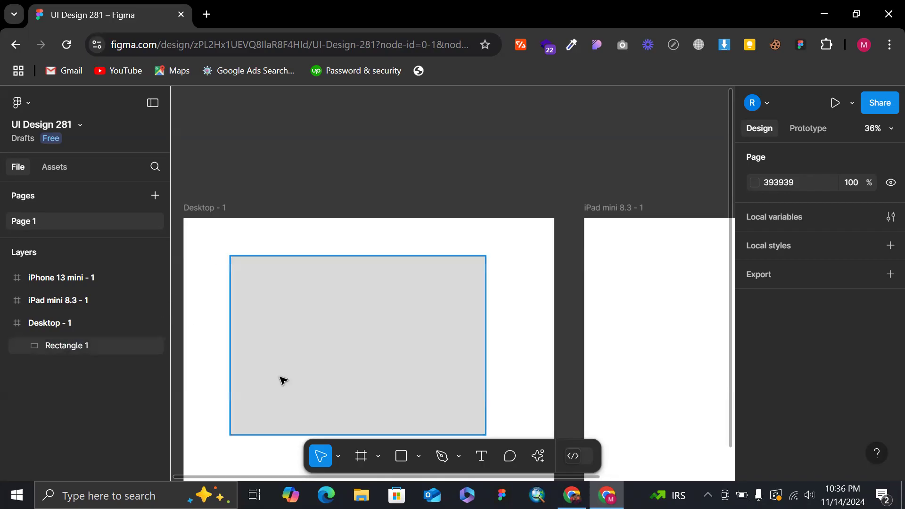
scroll(347, 319, "down", 3)
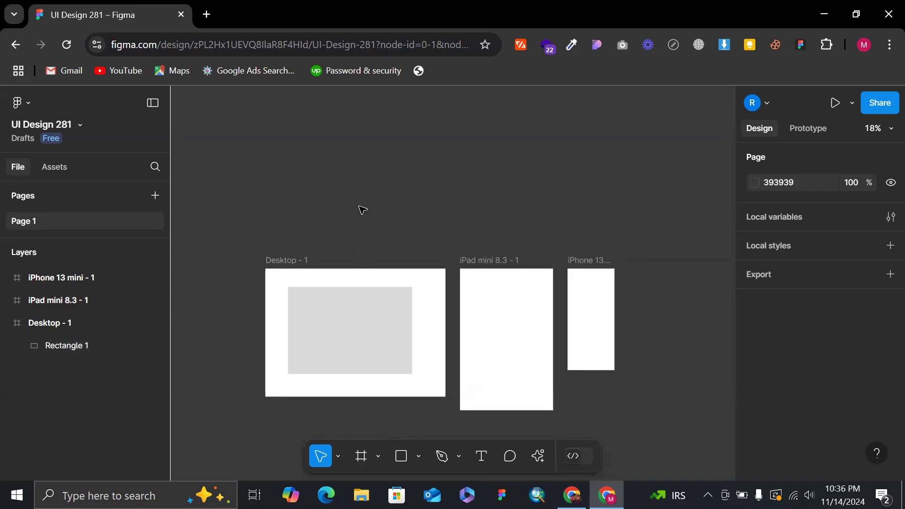
scroll(361, 209, "up", 4)
scroll(360, 221, "down", 2)
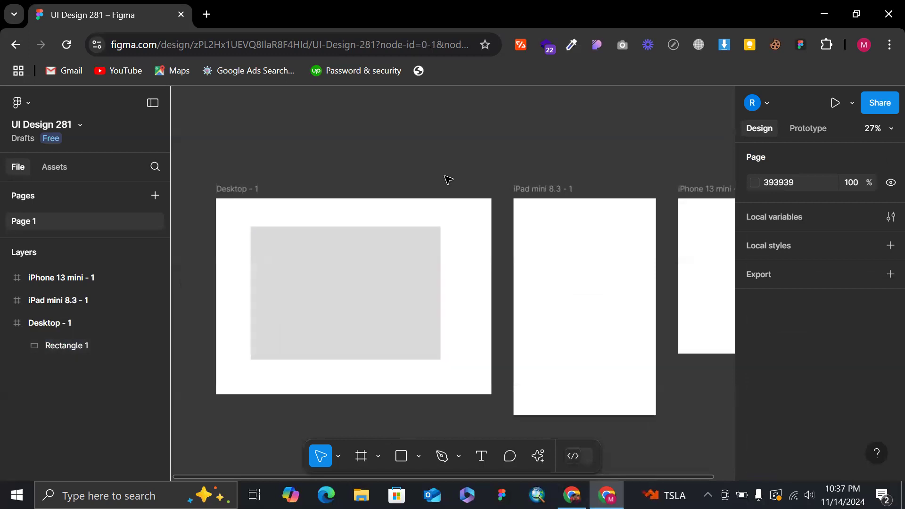
scroll(446, 180, "down", 2)
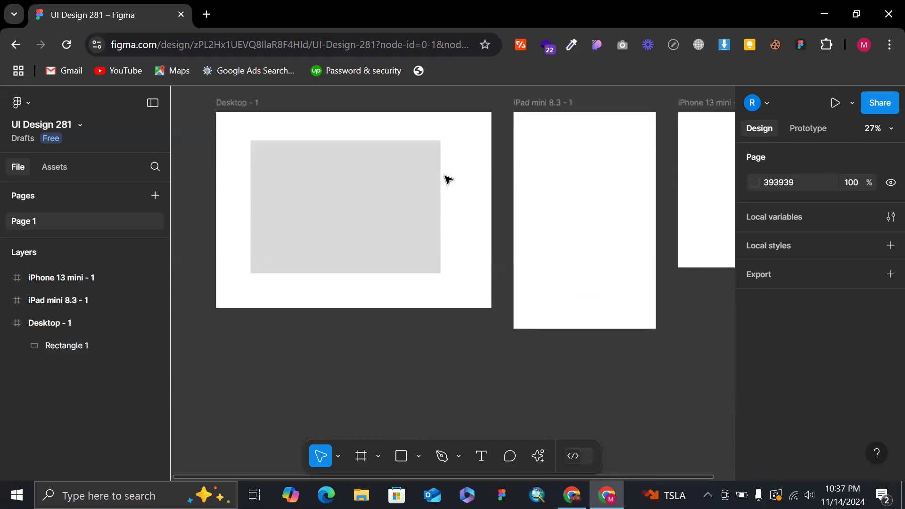
Move the rectangle out of the Desktop - 1 frame onto the empty canvas above it, at about X -1277, Y -1938.
left_click(357, 202)
scroll(356, 203, "up", 3)
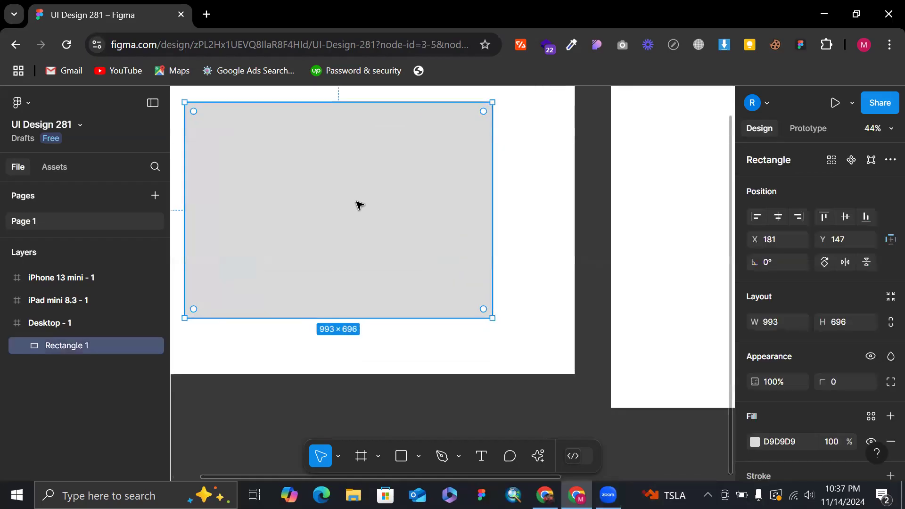
scroll(357, 203, "down", 3)
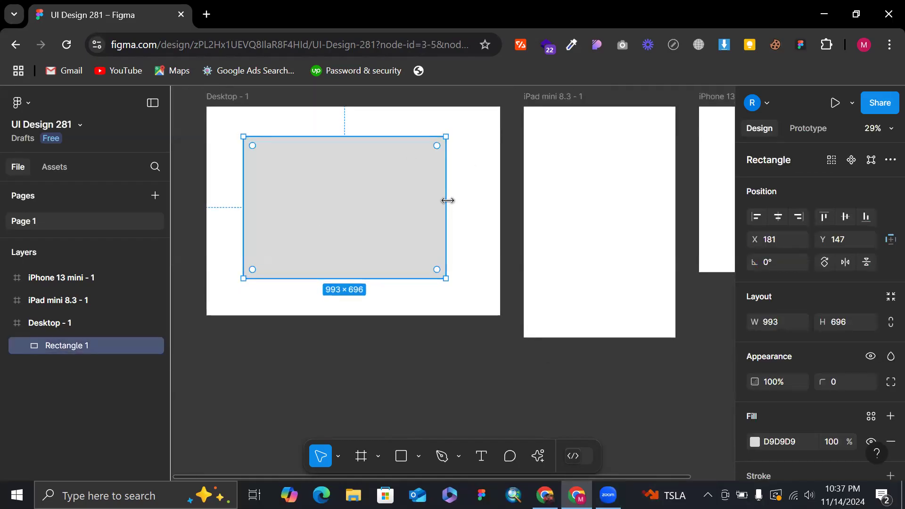
scroll(448, 200, "down", 3)
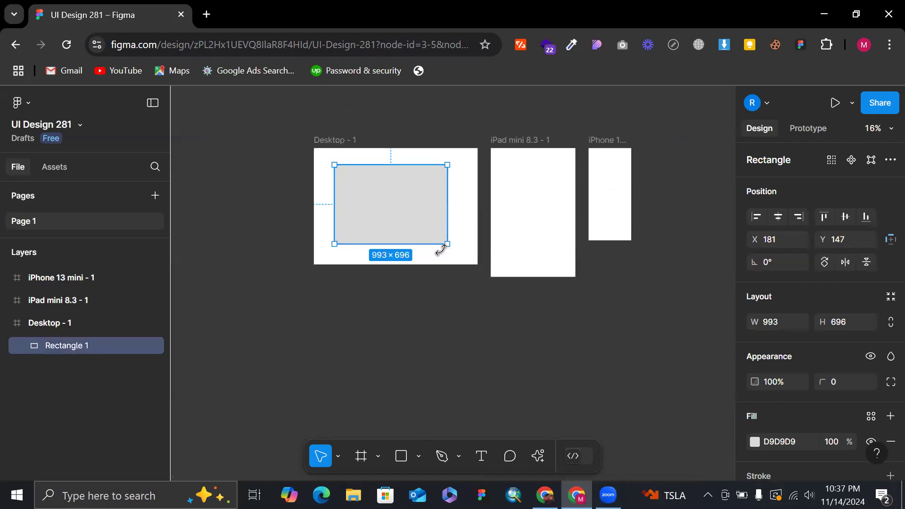
scroll(441, 249, "up", 2)
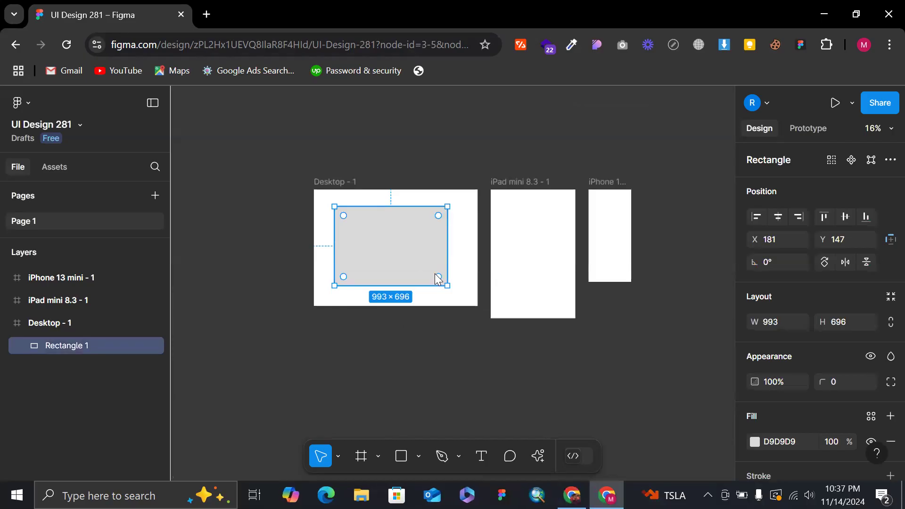
scroll(434, 344, "up", 2)
scroll(434, 344, "down", 2)
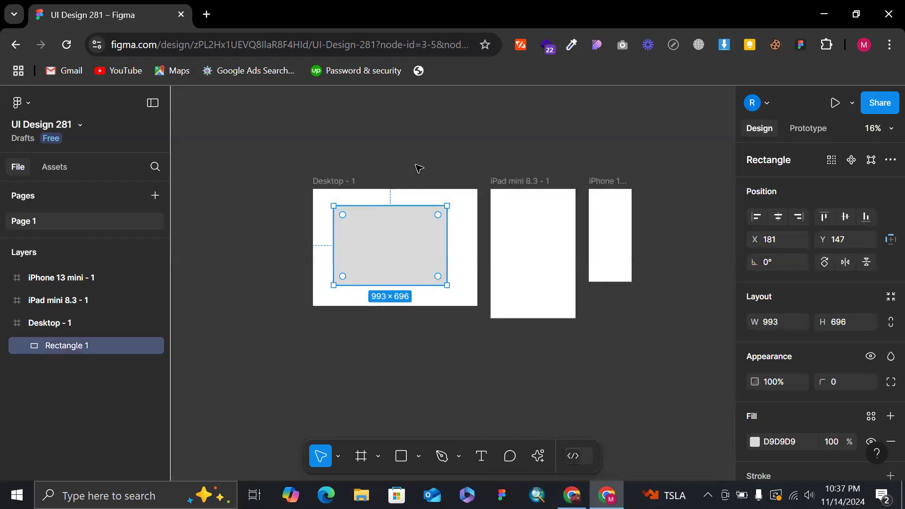
left_click_drag(352, 250, 234, 126)
scroll(235, 126, "up", 5)
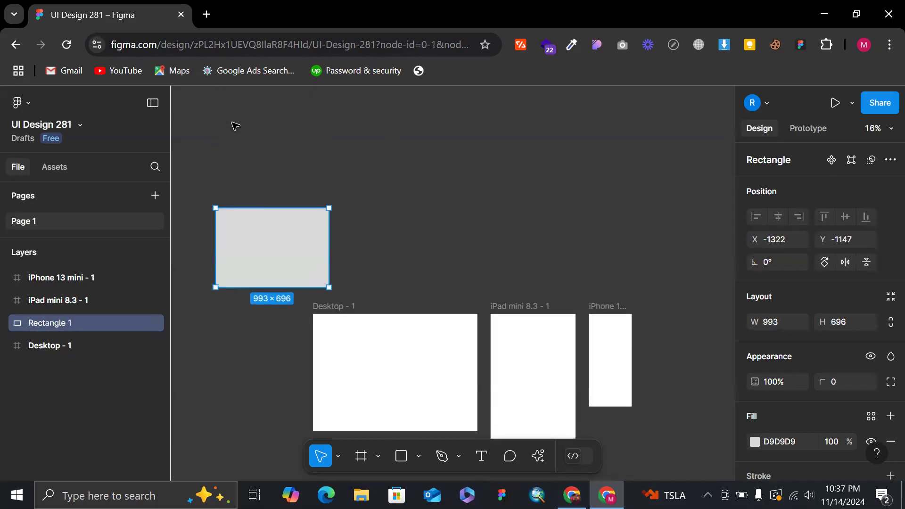
scroll(234, 125, "up", 2)
left_click_drag(251, 276, 255, 182)
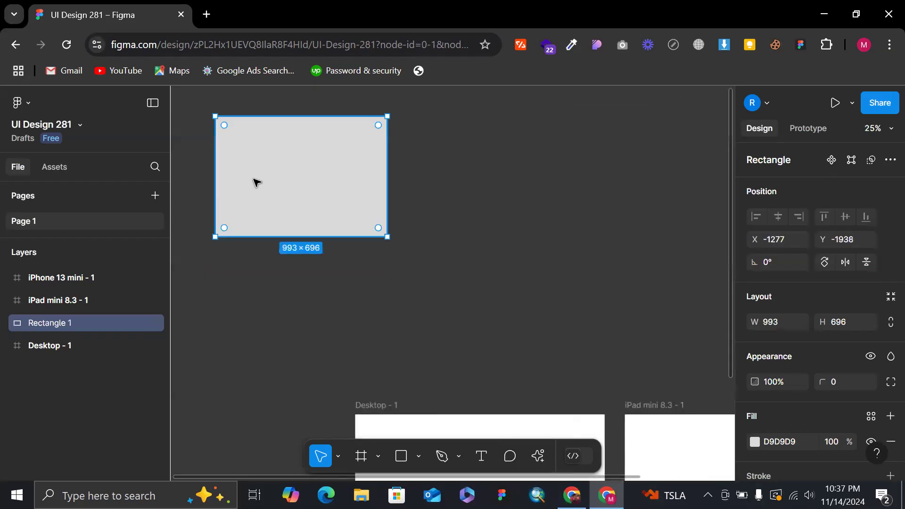
Duplicate the rectangle just to its right at about X -204, Y -1938 and set the copy's height to 993.
scroll(246, 105, "up", 1)
scroll(237, 107, "up", 1)
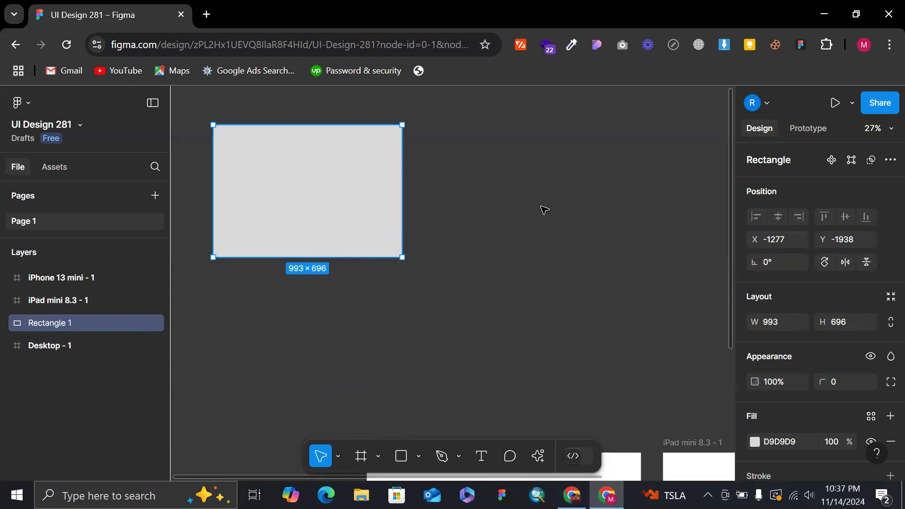
scroll(543, 210, "up", 1)
scroll(543, 210, "left", 4)
scroll(507, 219, "right", 2)
left_click_drag(459, 254, 662, 236, "alt")
scroll(663, 236, "right", 5)
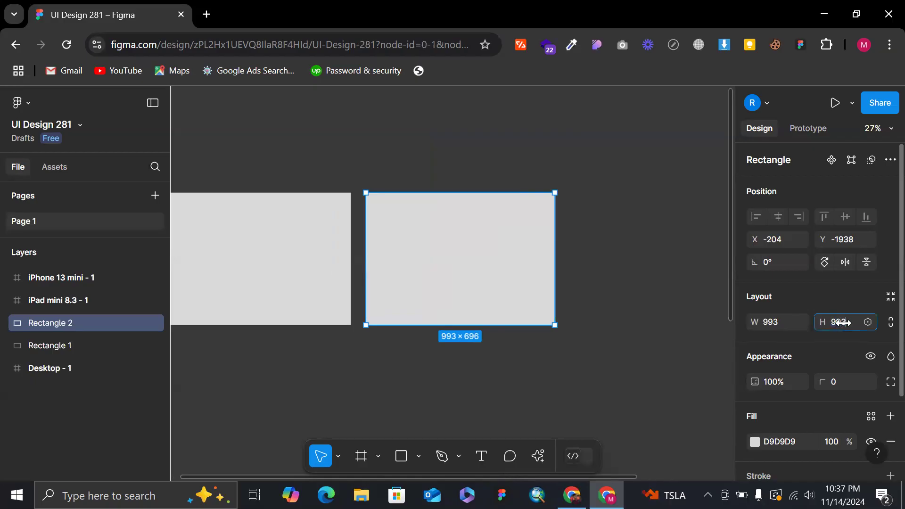
key("Return")
left_click(647, 260)
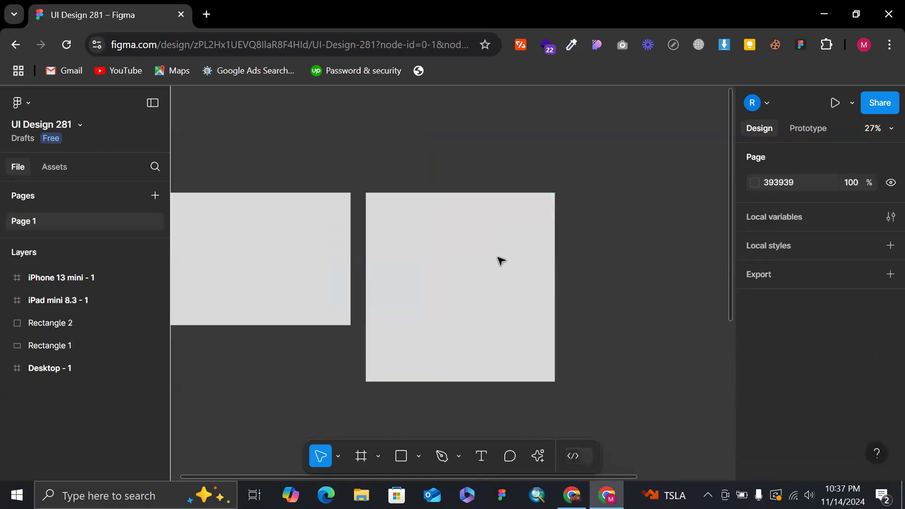
Try resizing the square freehand to about 374 × 433 and about 1175 × 937, and undo both resizes.
scroll(426, 143, "down", 3)
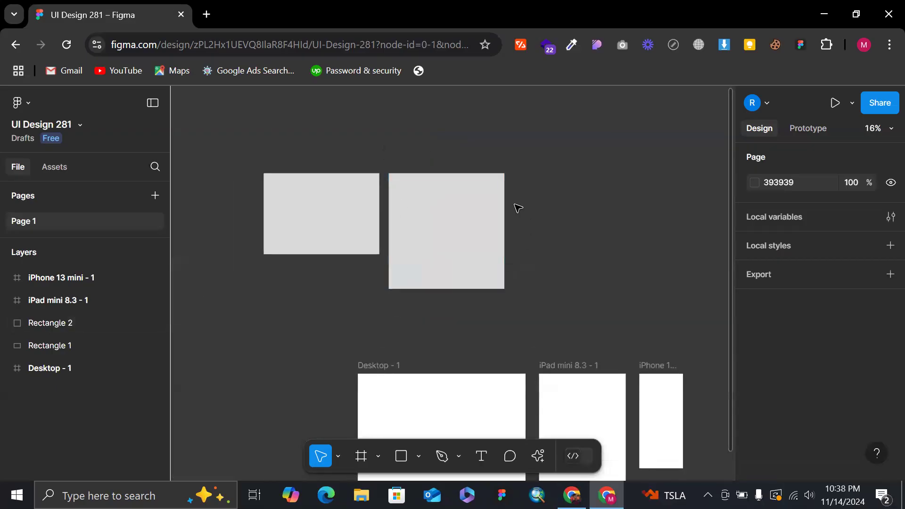
left_click(497, 222)
left_click_drag(505, 291, 431, 223)
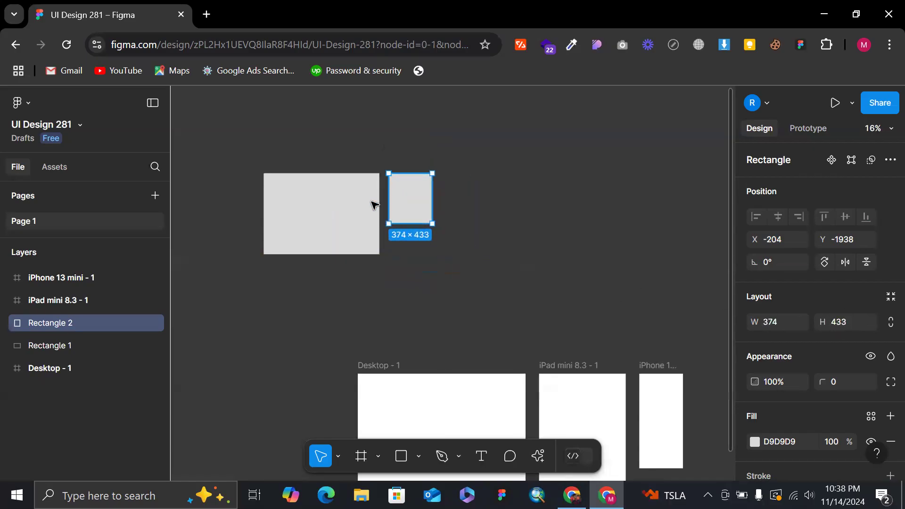
left_click_drag(434, 221, 523, 281)
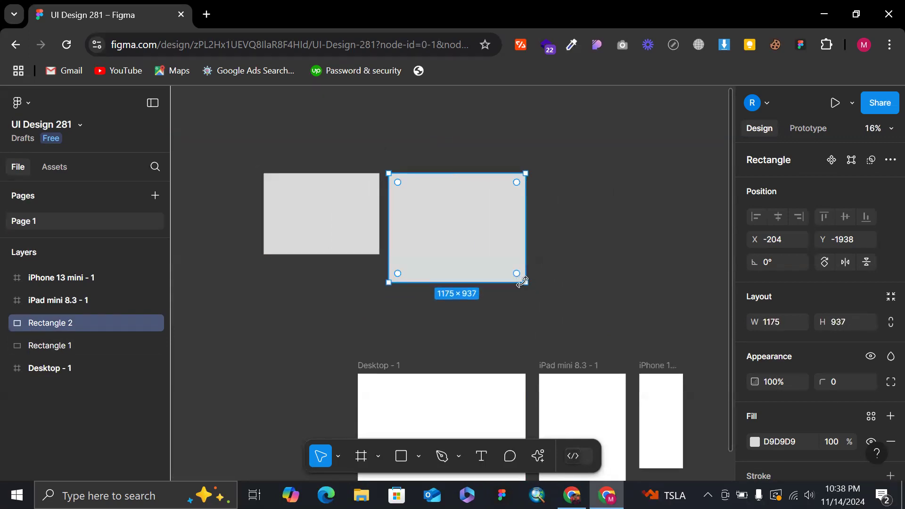
key("ctrl+z")
key("ctrl+z")
left_click(556, 263)
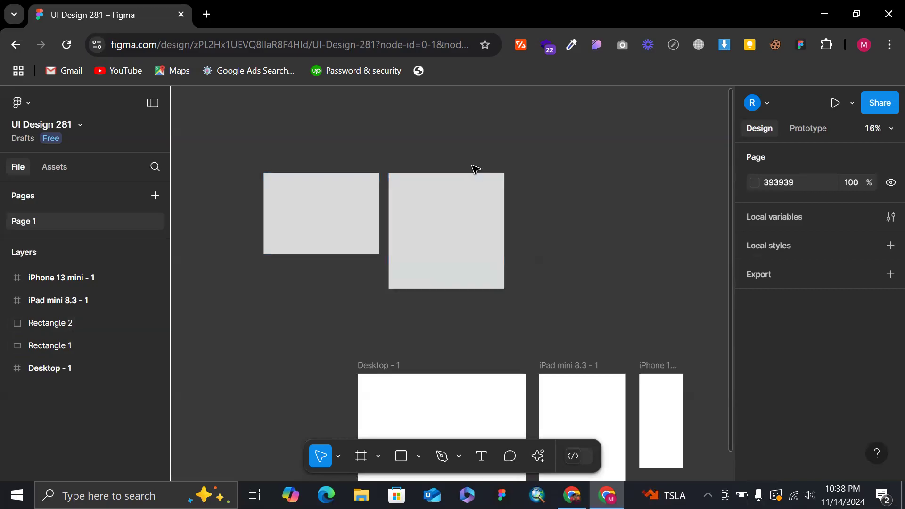
scroll(406, 176, "right", 5)
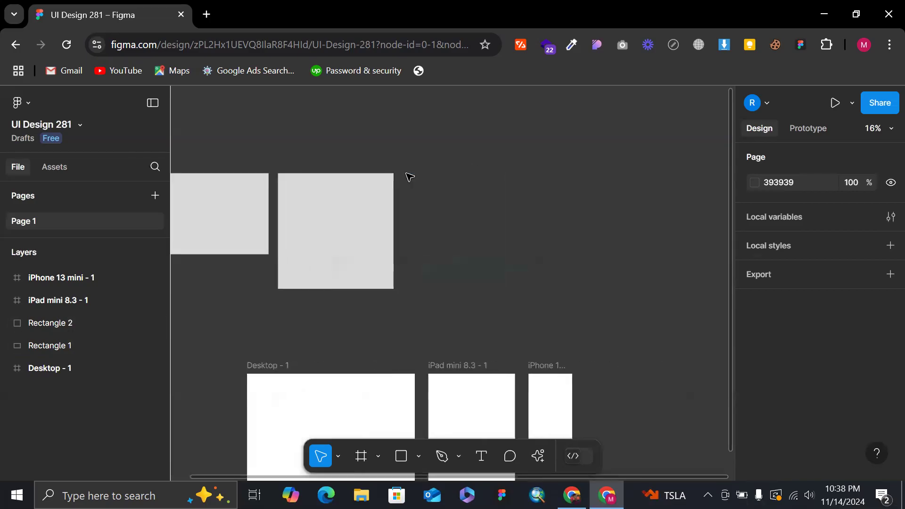
key("r")
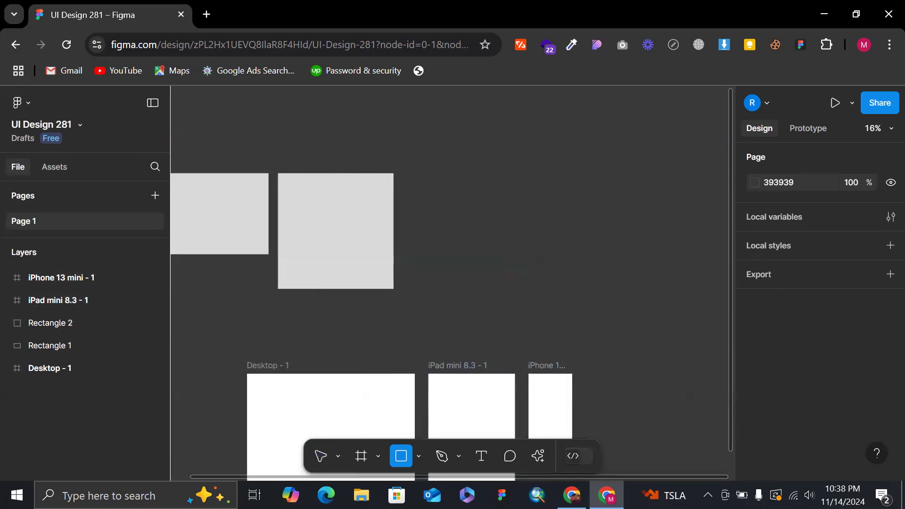
left_click(418, 457)
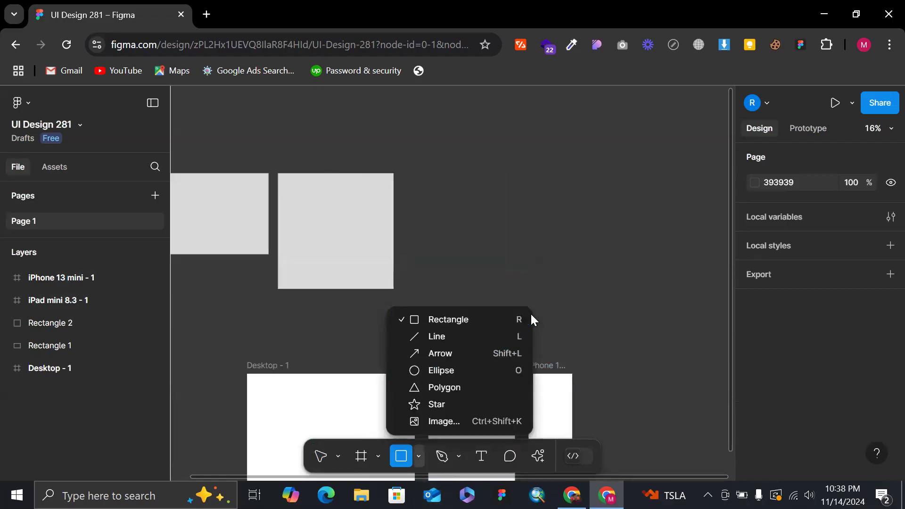
left_click(495, 264)
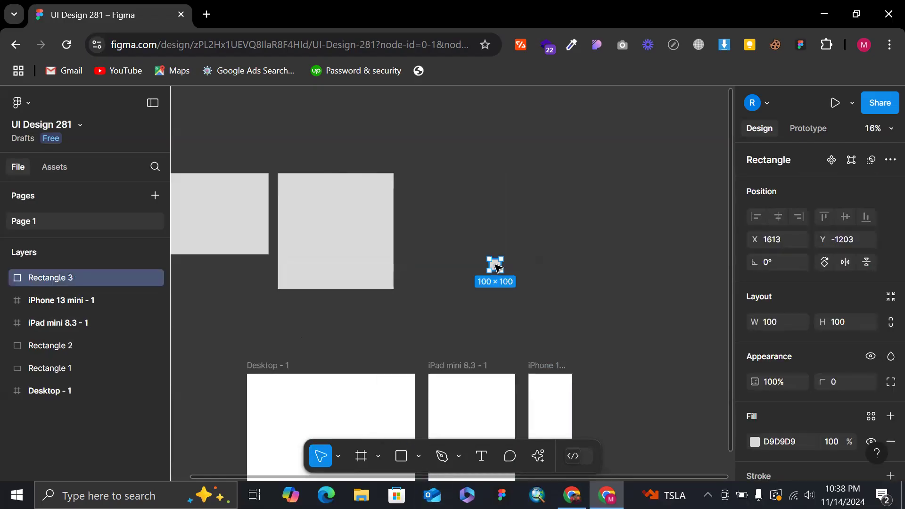
key("Delete")
Draw a 993 × 993 square at X 971, Y -1938, beside the existing square, and scale it proportionally to about 488 × 488.
key("r")
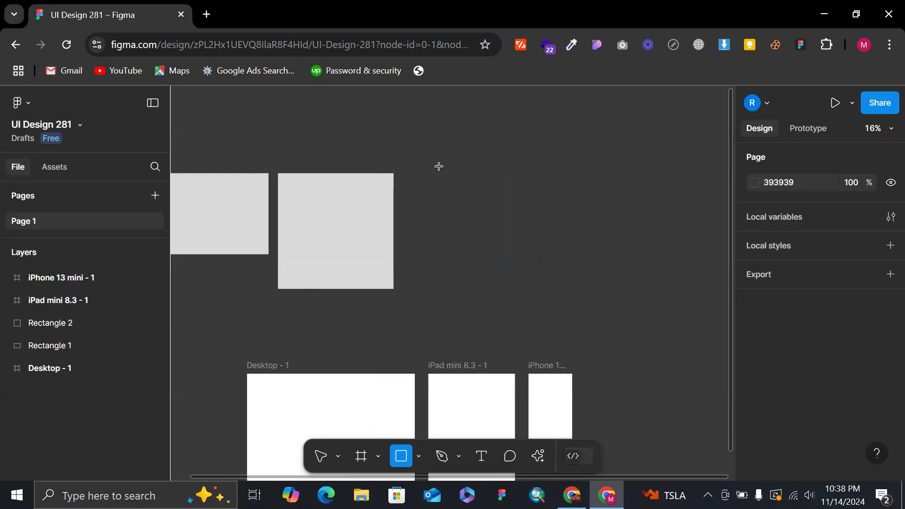
left_click_drag(415, 174, 530, 289)
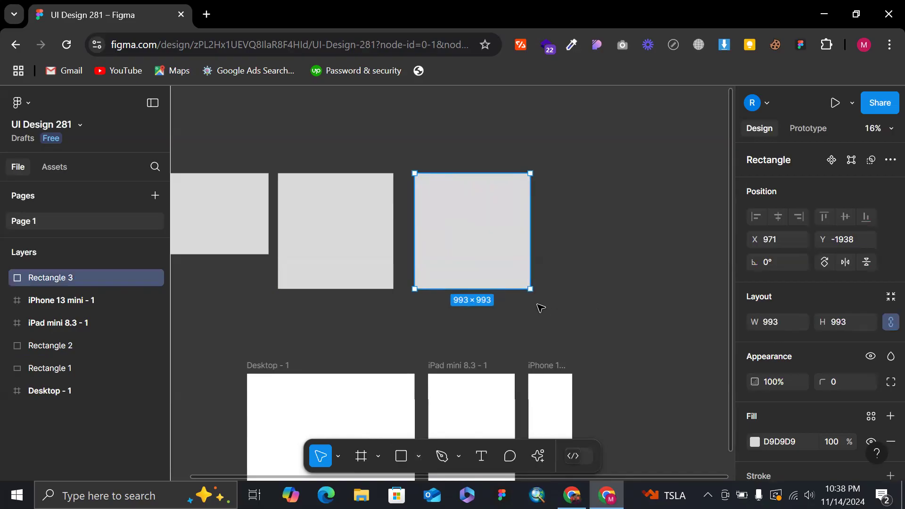
left_click_drag(533, 291, 553, 263)
mouse_move(479, 223)
left_mouse_down()
mouse_move(455, 214)
mouse_move(491, 245)
mouse_move(469, 226)
left_mouse_up()
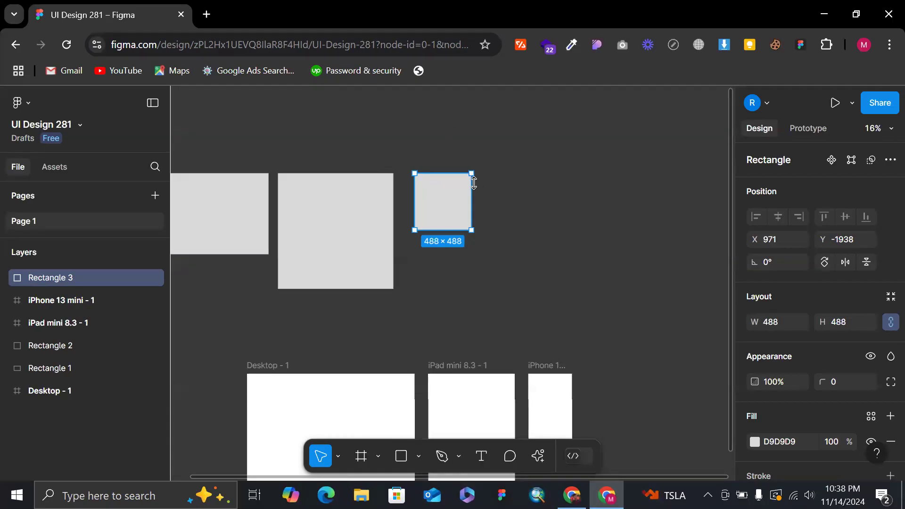
left_click(394, 118)
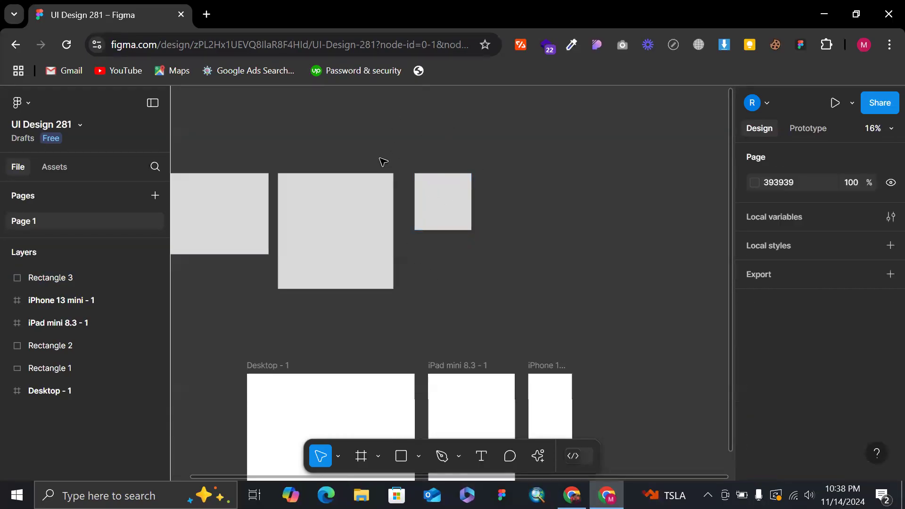
Resize the middle square proportionally, up to about 1398 × 1398 and back down, and shift the small square slightly closer to it.
left_click(369, 208)
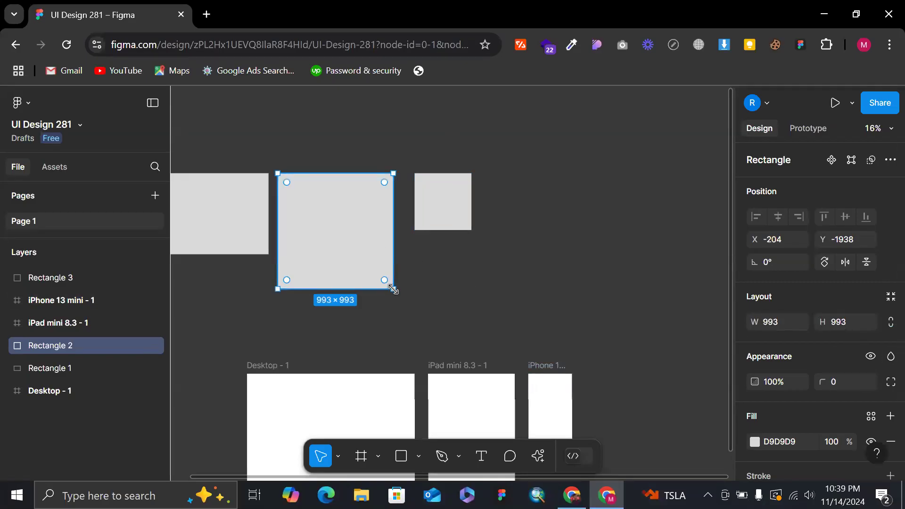
left_click_drag(394, 291, 383, 234)
key("ctrl+z")
left_click_drag(394, 290, 440, 336)
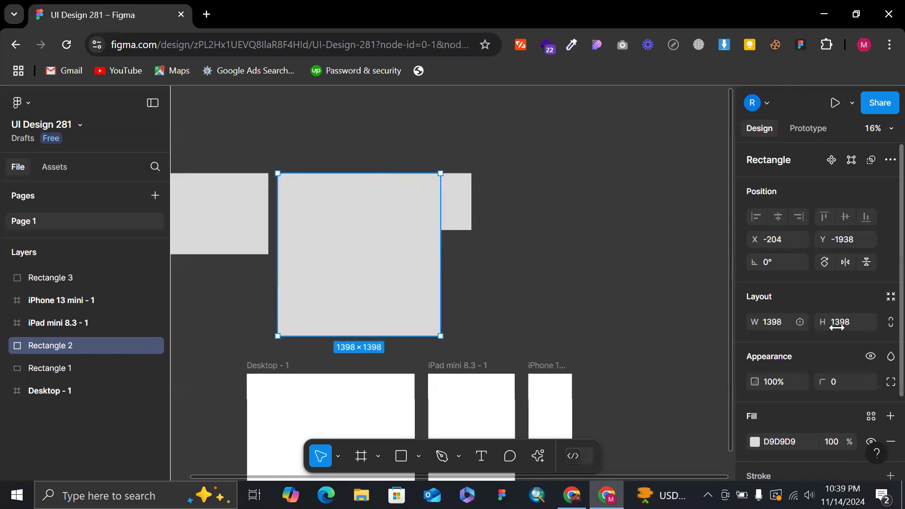
left_click_drag(441, 339, 355, 290)
left_click_drag(437, 217, 434, 217)
left_click(533, 200)
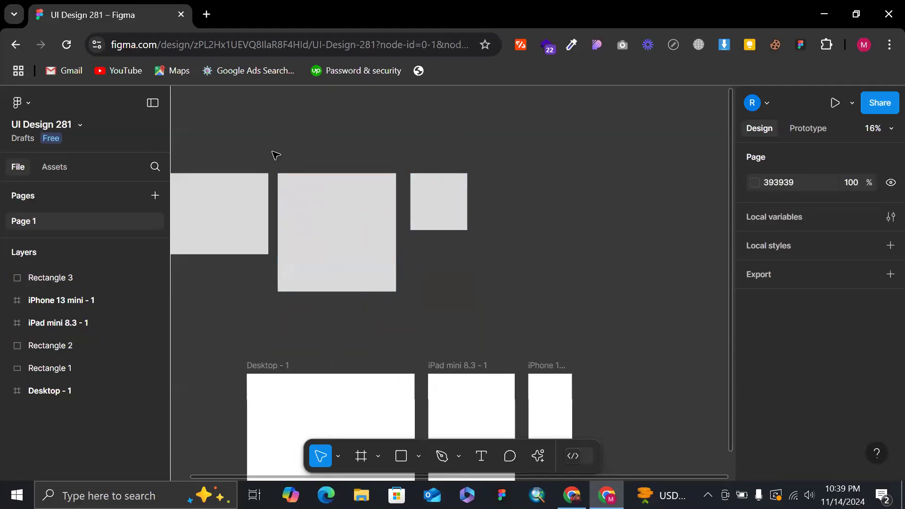
Delete the two squares beside the first rectangle, keeping only the 993 × 696 rectangle above the frames.
left_click_drag(252, 149, 521, 284)
left_click(554, 280)
scroll(431, 292, "left", 2)
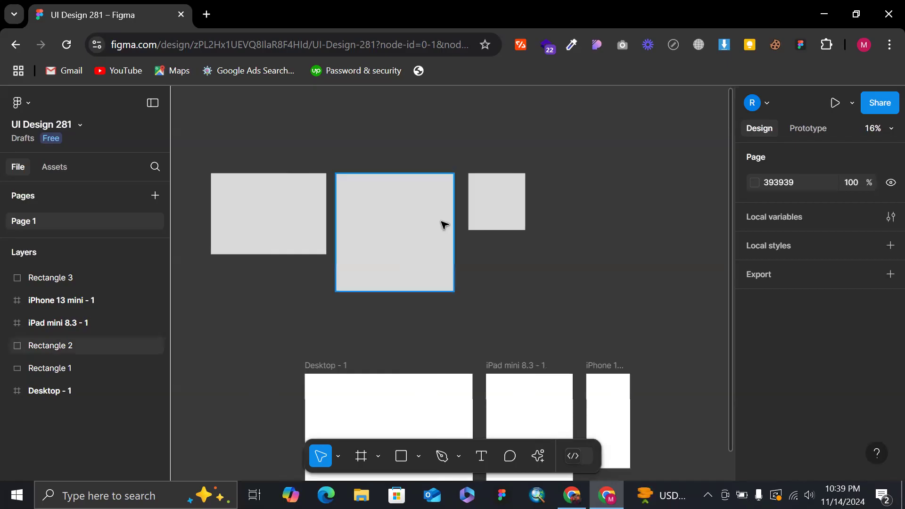
scroll(367, 146, "up", 5)
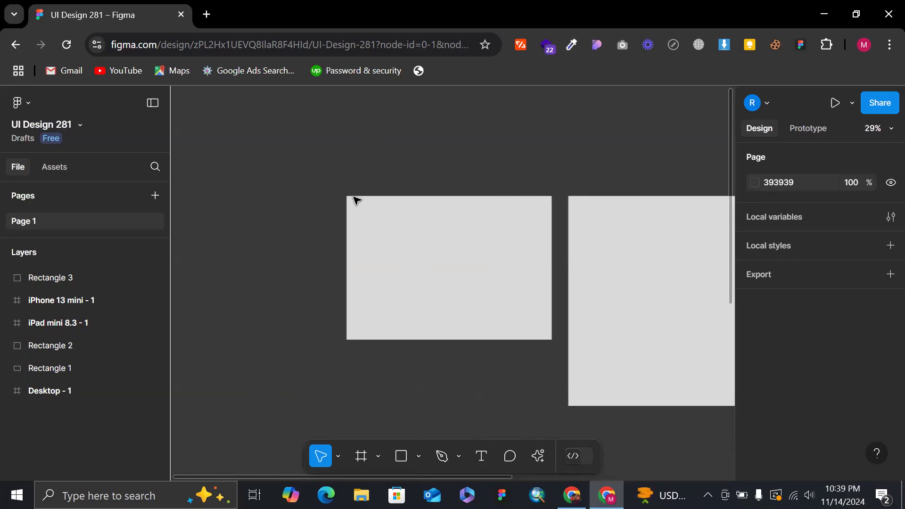
scroll(476, 196, "right", 5)
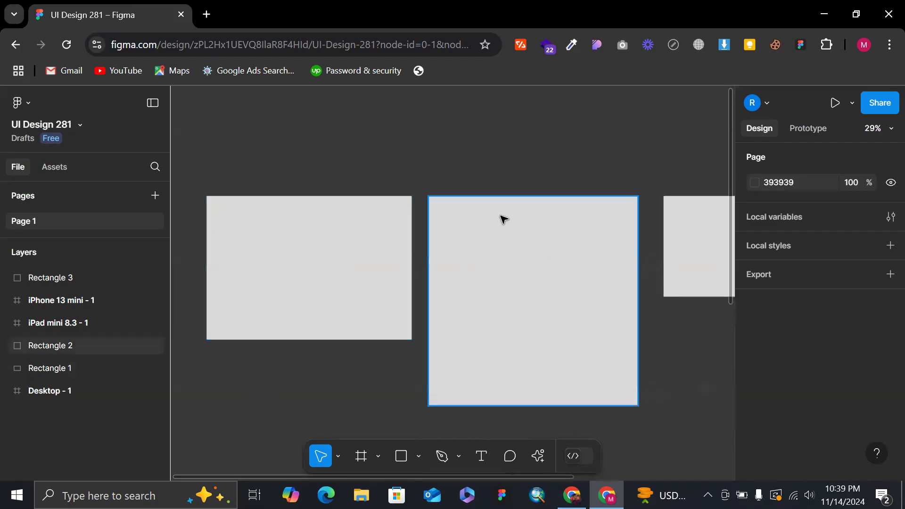
scroll(501, 218, "right", 7)
scroll(519, 215, "down", 5)
left_click_drag(544, 302, 433, 215)
key("Delete")
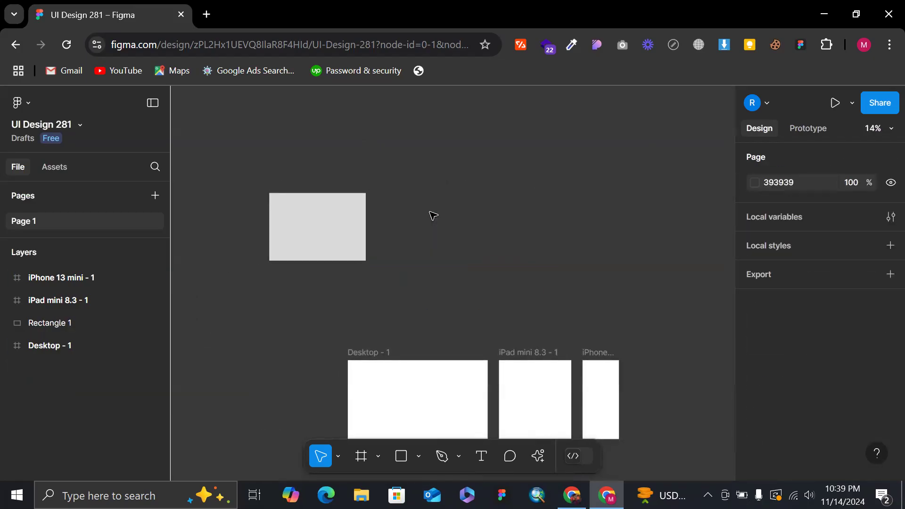
Select the remaining rectangle and examine its corners close up and at overview zoom.
left_click(340, 226)
scroll(366, 229, "up", 5)
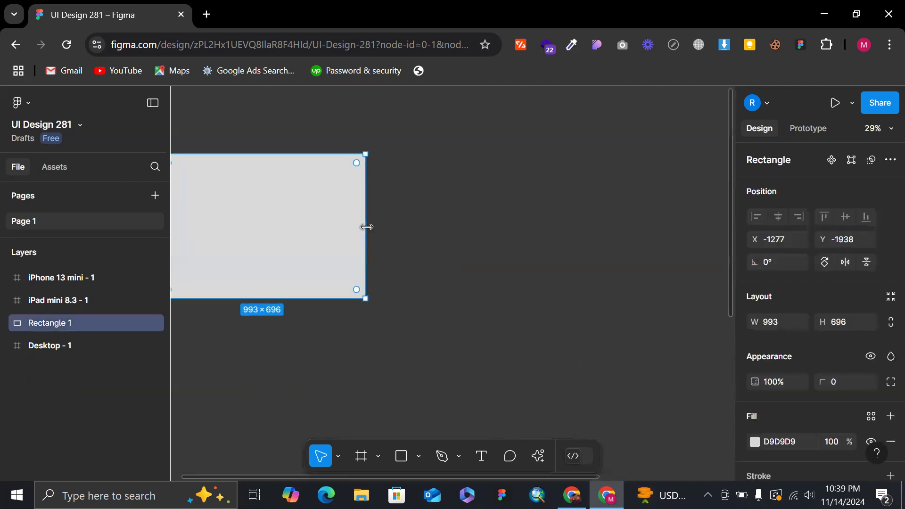
key("shift+2")
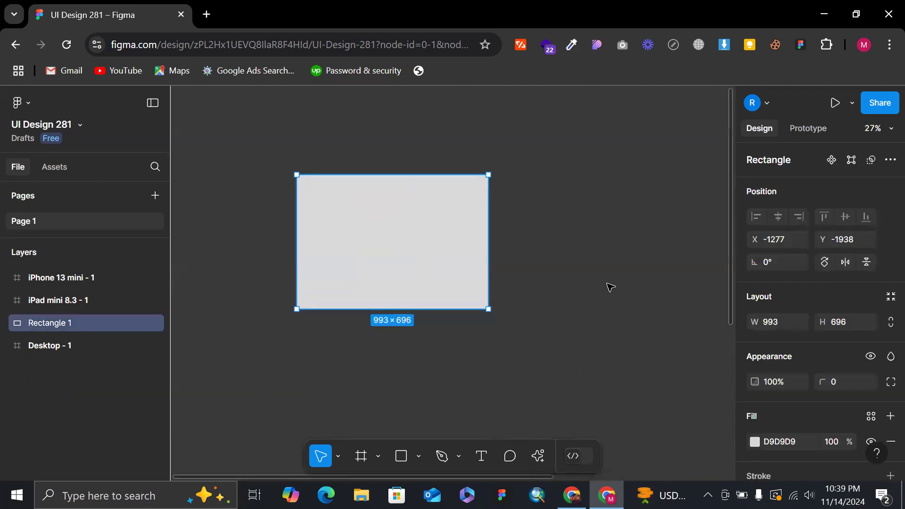
scroll(396, 152, "up", 4)
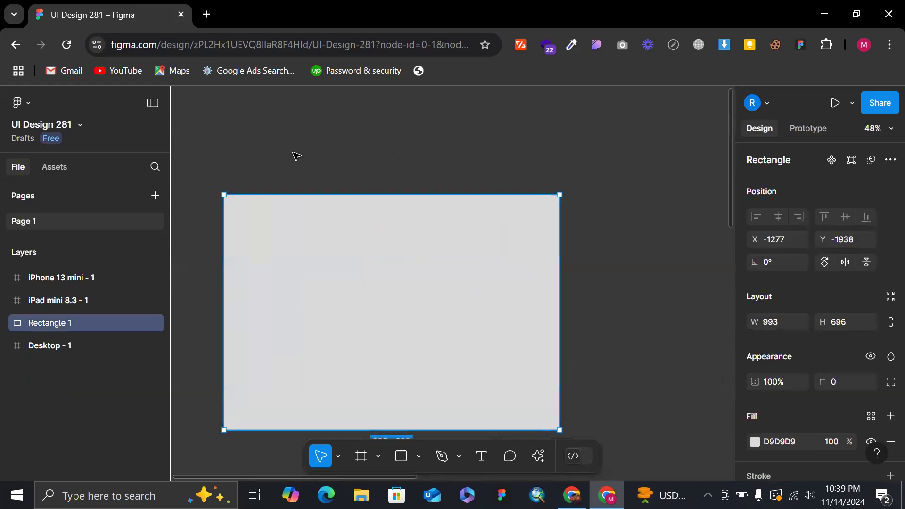
scroll(216, 192, "up", 5)
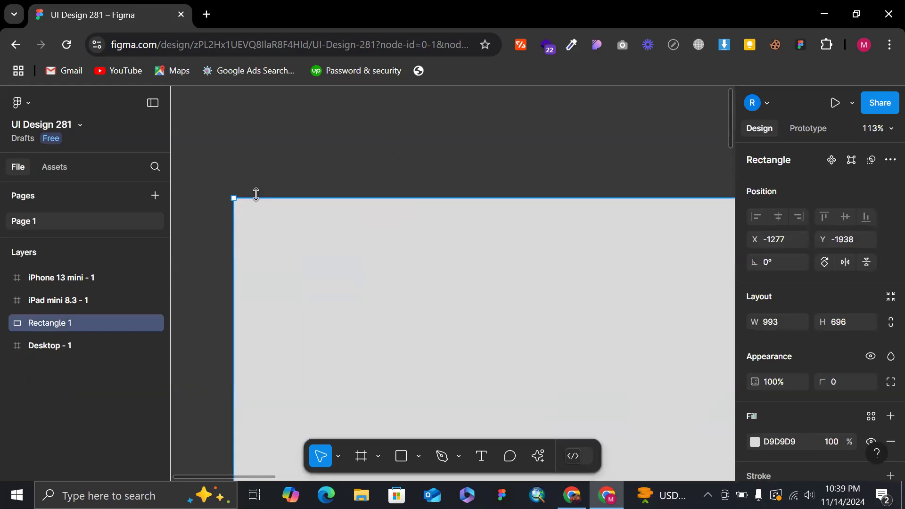
scroll(256, 194, "down", 6)
scroll(248, 349, "up", 1)
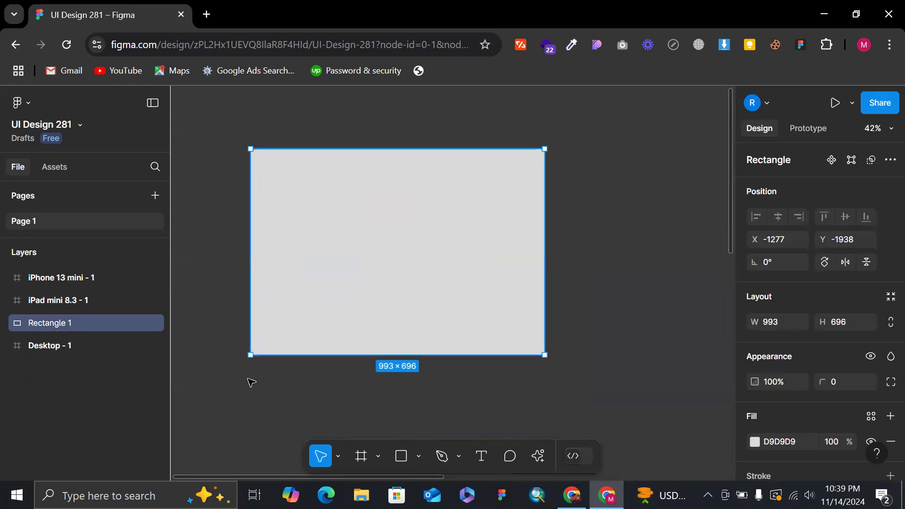
scroll(251, 382, "up", 6)
left_click(248, 379)
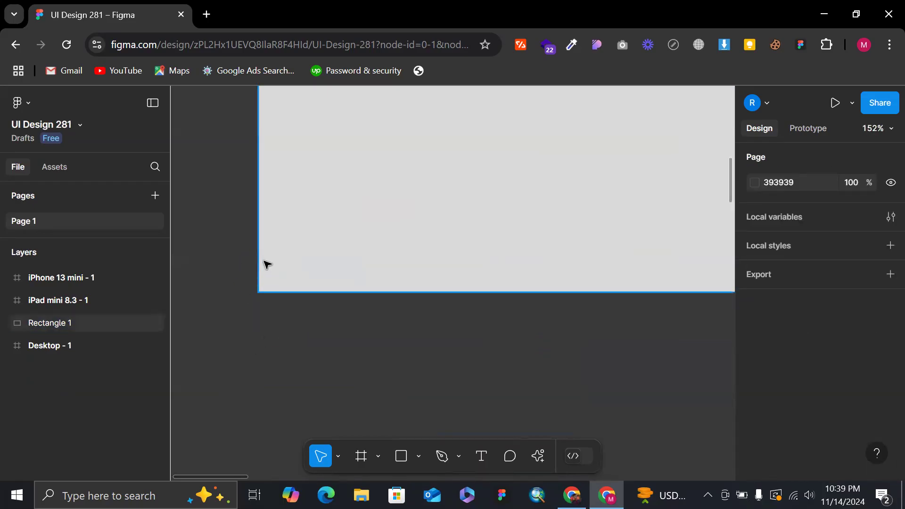
scroll(265, 263, "down", 3)
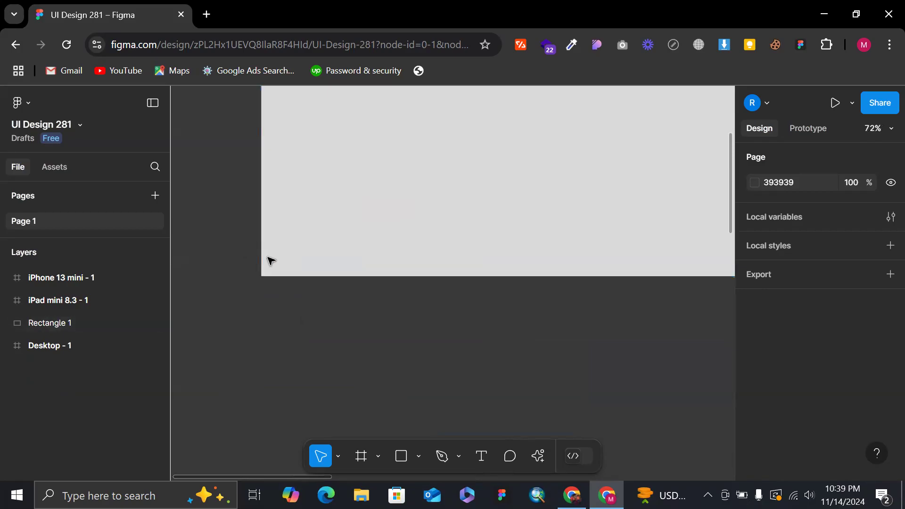
scroll(269, 227, "up", 5)
scroll(275, 254, "up", 3)
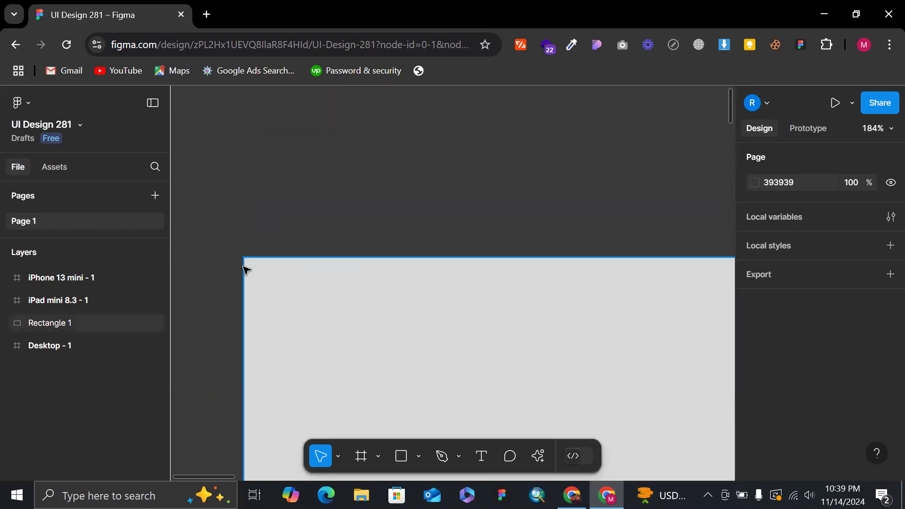
scroll(286, 252, "up", 3)
scroll(466, 163, "down", 5)
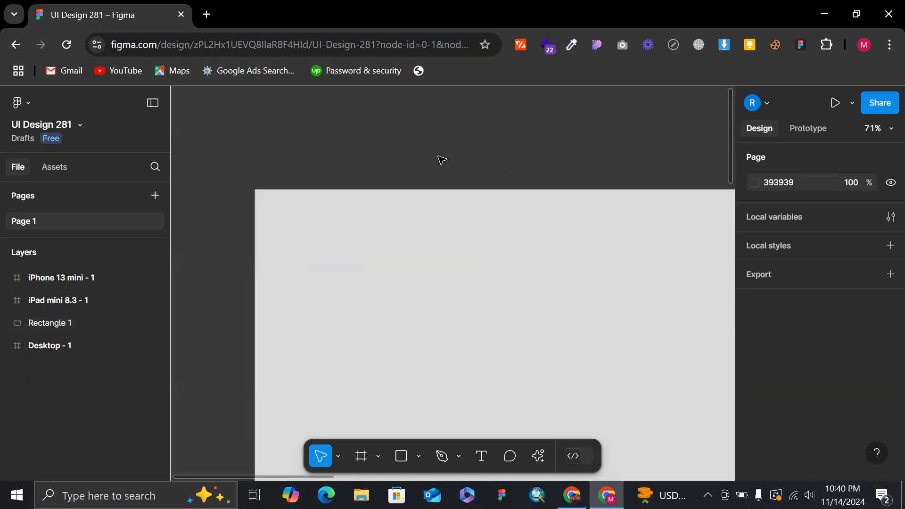
scroll(439, 159, "down", 4)
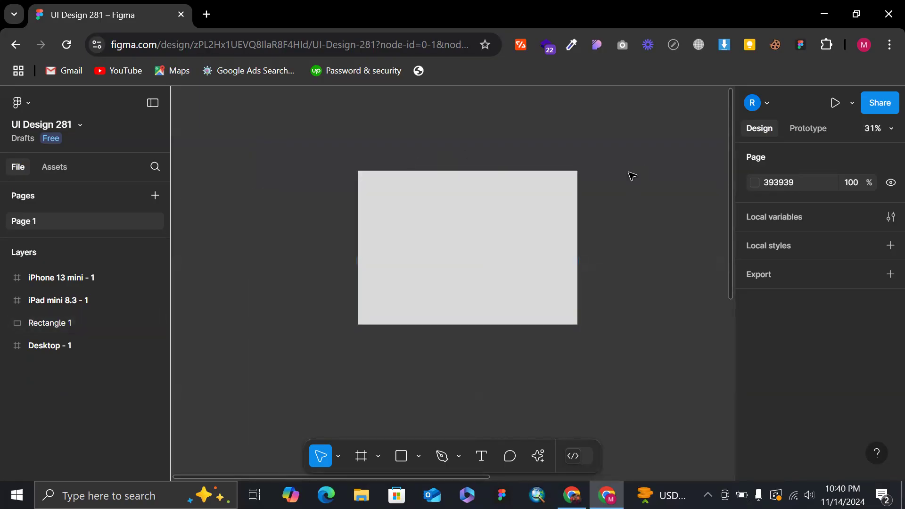
Set the corner radius of the 993 × 696 rectangle to 20 and deselect it.
left_click(528, 210)
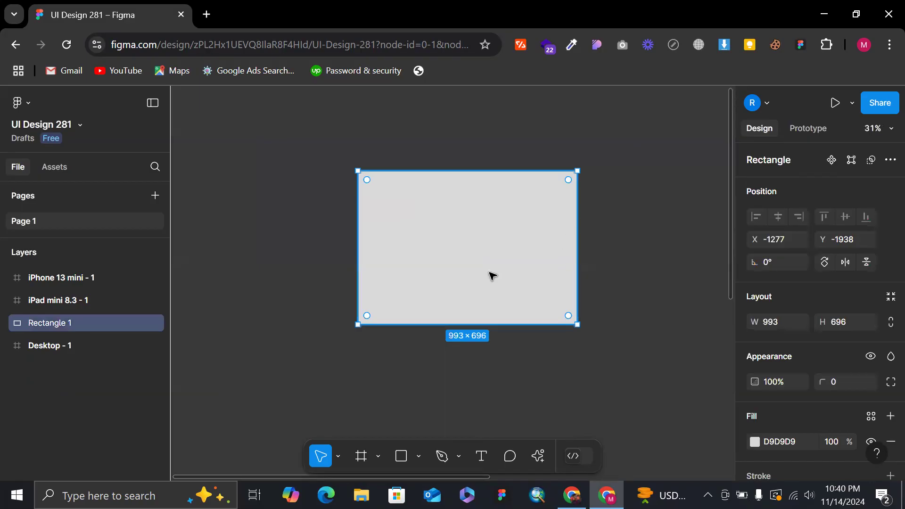
scroll(834, 334, "down", 1)
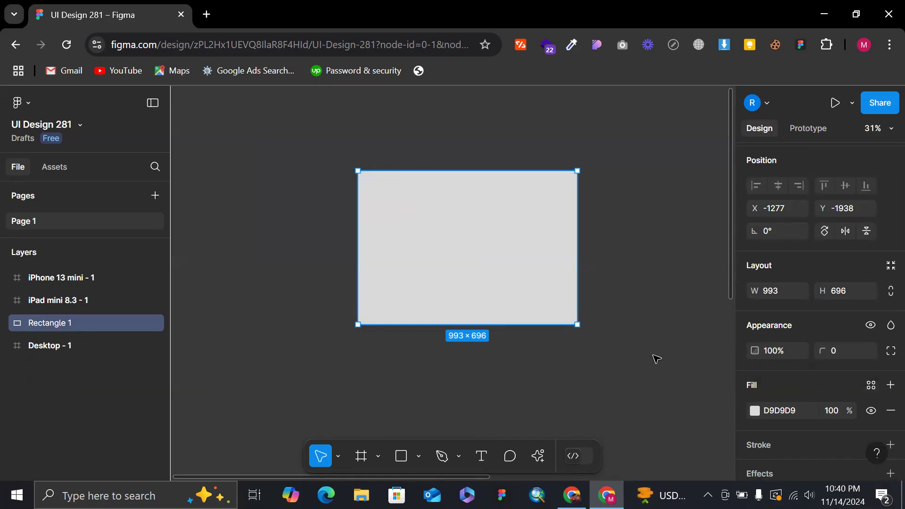
left_click(840, 349)
type("1")
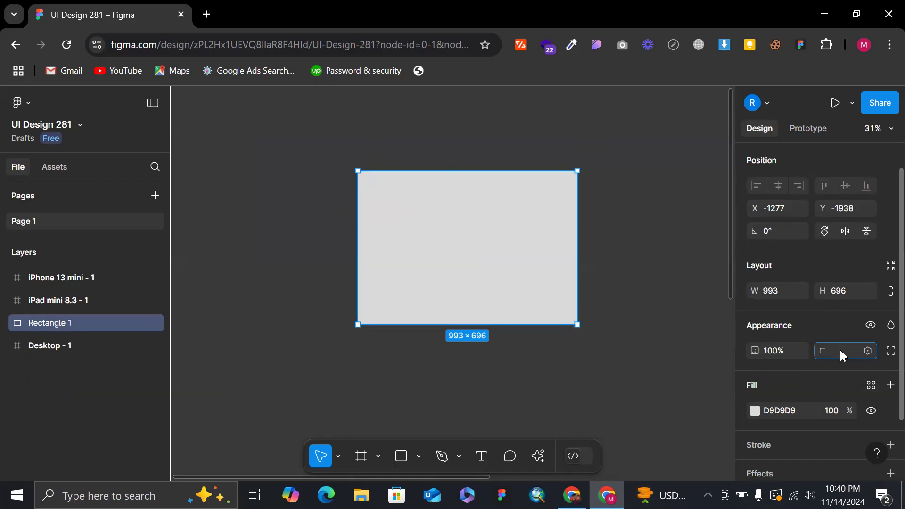
key("Return")
left_click(627, 207)
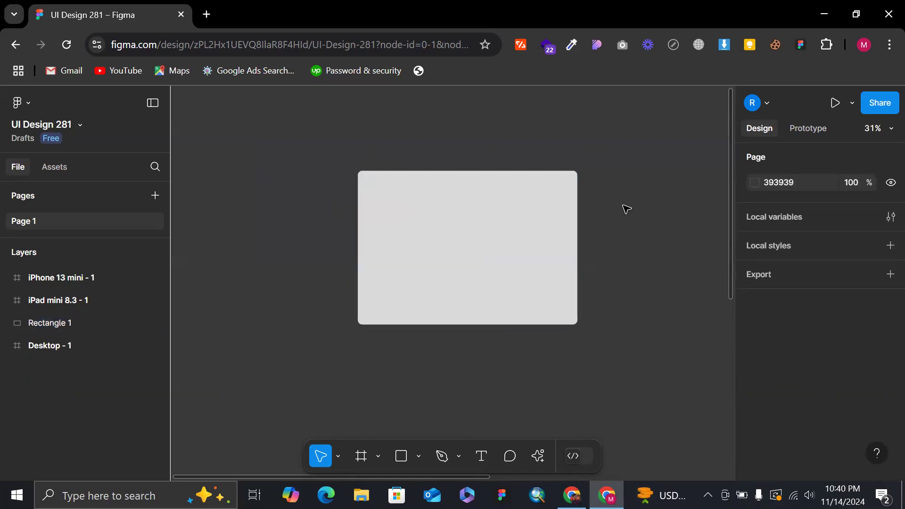
Examine the rounded corners of the rectangle up close, one after another.
scroll(626, 209, "up", 3, "ctrl")
scroll(489, 105, "up", 2, "ctrl")
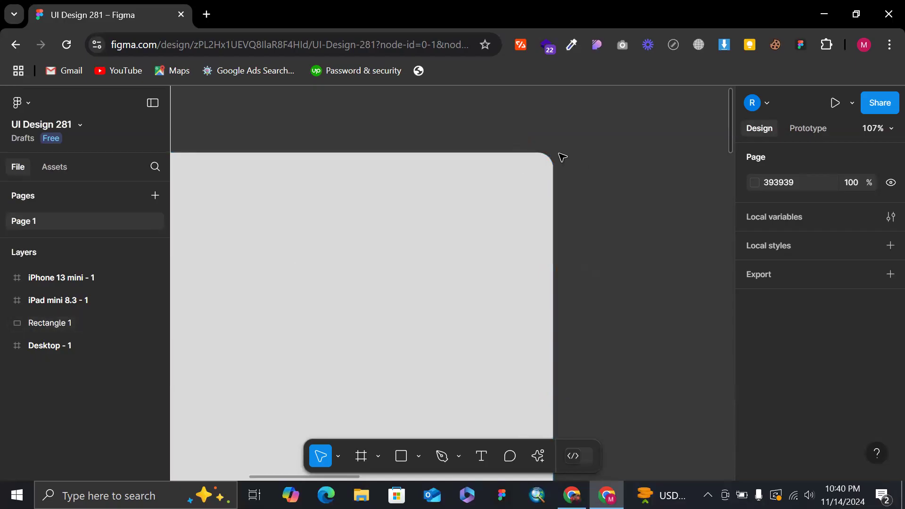
scroll(536, 168, "down", 7)
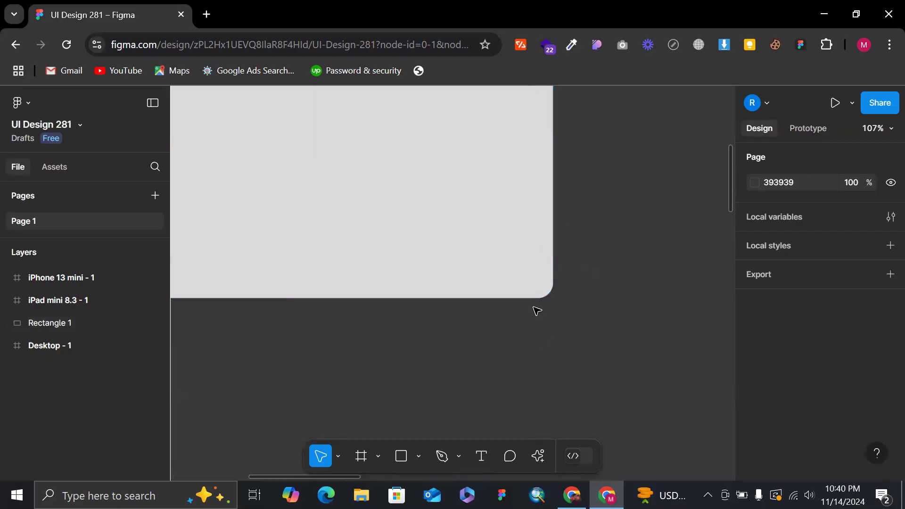
scroll(565, 270, "left", 5)
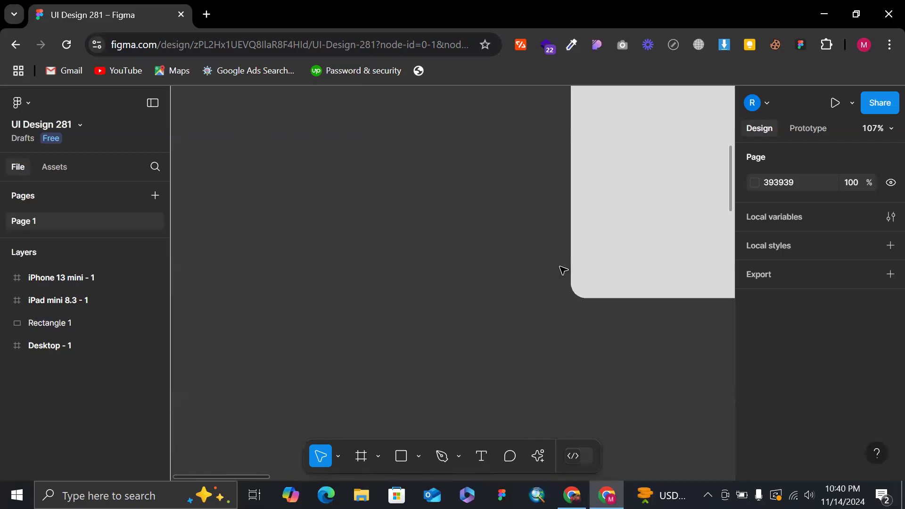
scroll(559, 251, "up", 3)
scroll(558, 251, "up", 3)
scroll(557, 251, "down", 5, "ctrl")
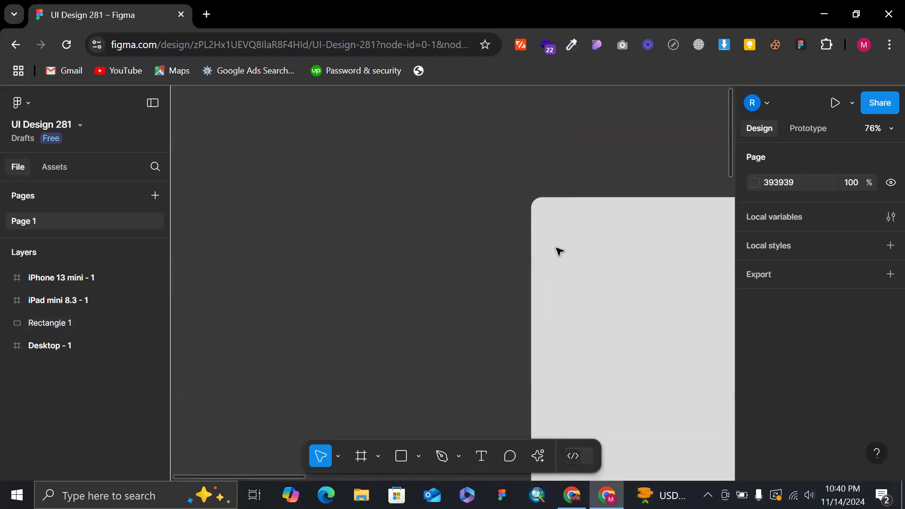
scroll(542, 183, "right", 5)
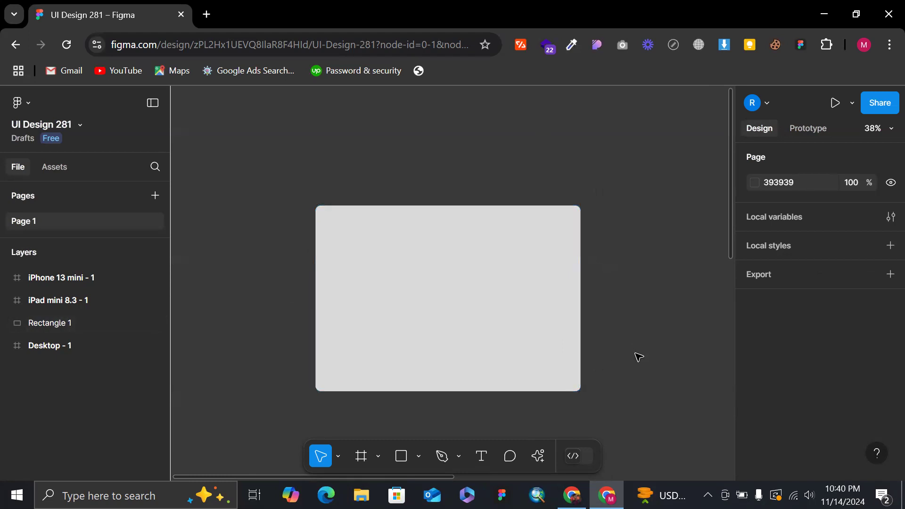
Set the rectangle's corner radius to 0 and open the individual corner radius details.
left_click(460, 346)
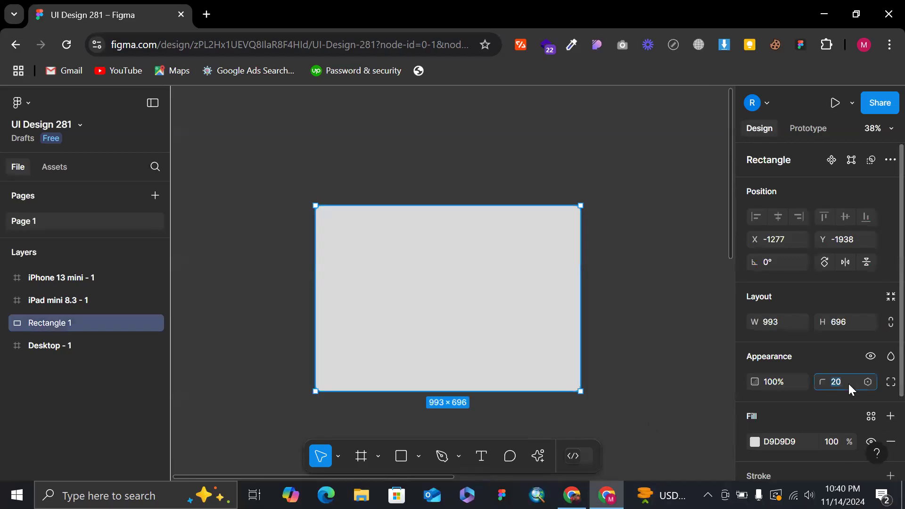
key("Return")
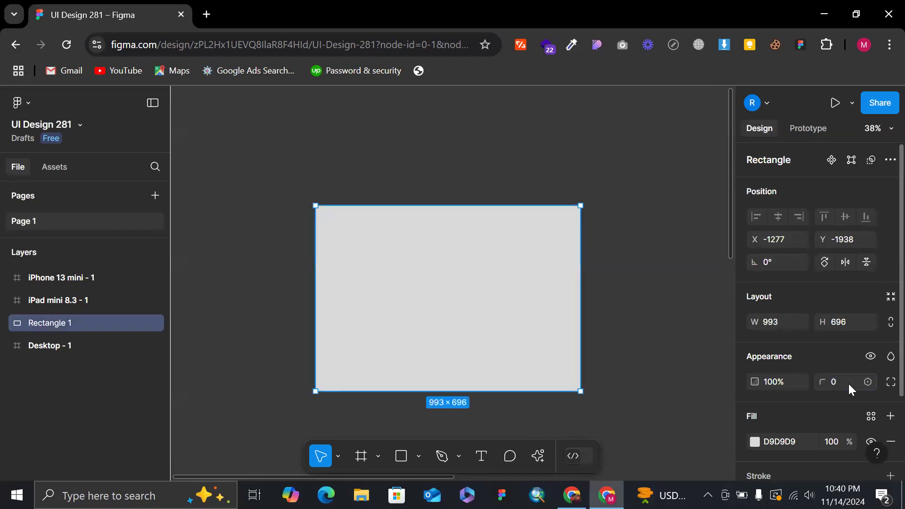
left_click(888, 384)
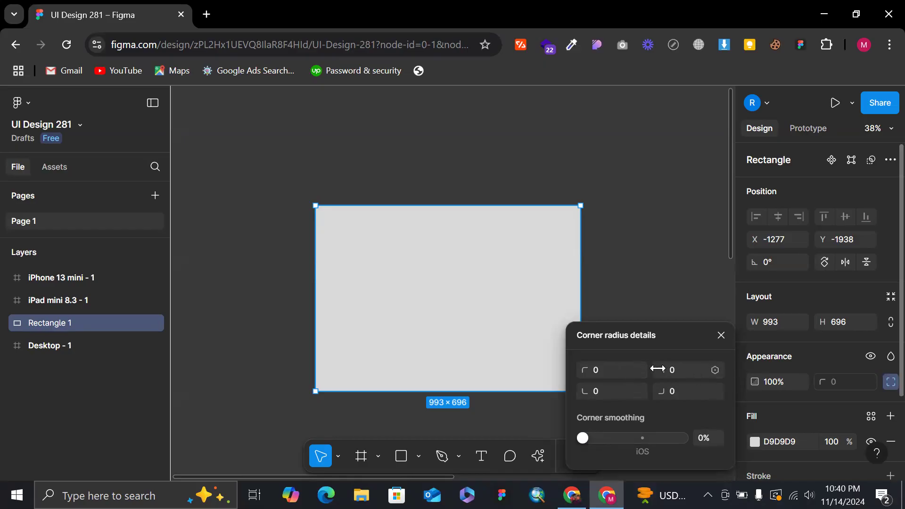
Set only the rectangle's top-right corner radius to 100.
left_click(683, 372)
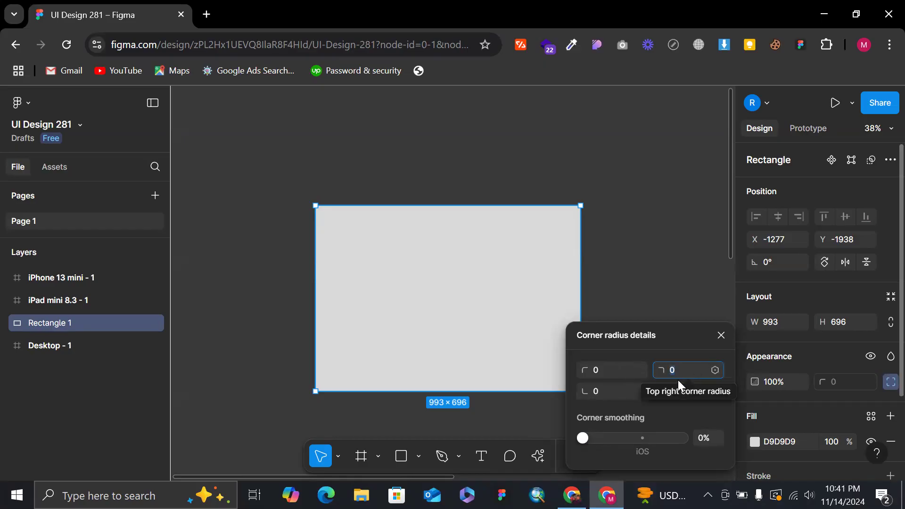
type("100")
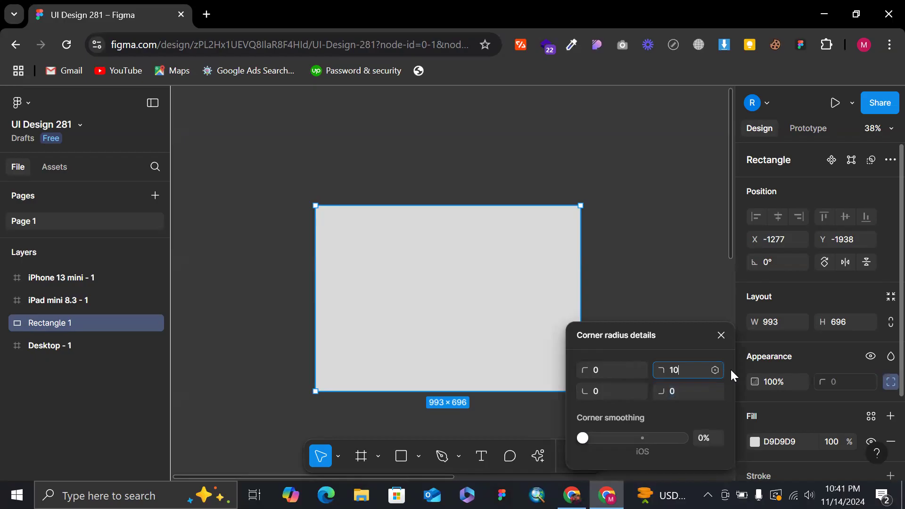
key("Return")
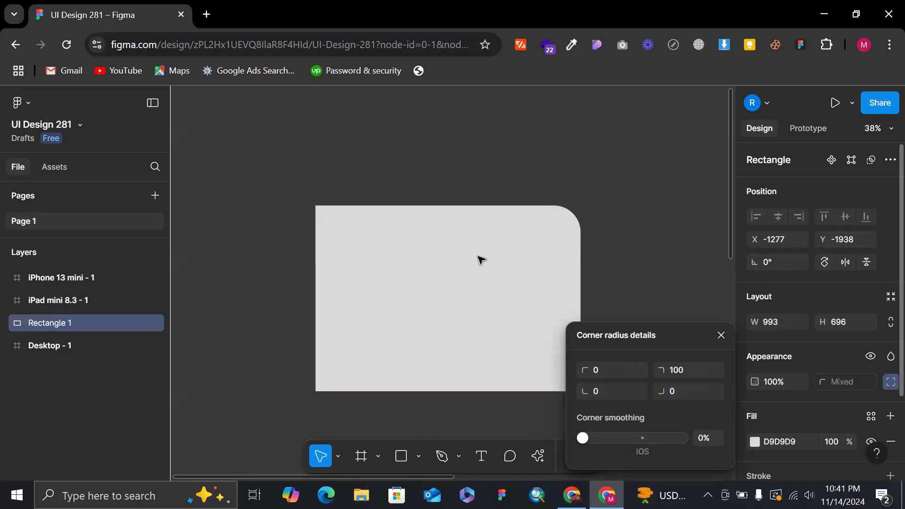
Shrink the rectangle to about 247 × 242, deselect it and view its single rounded corner.
scroll(502, 160, "down", 3)
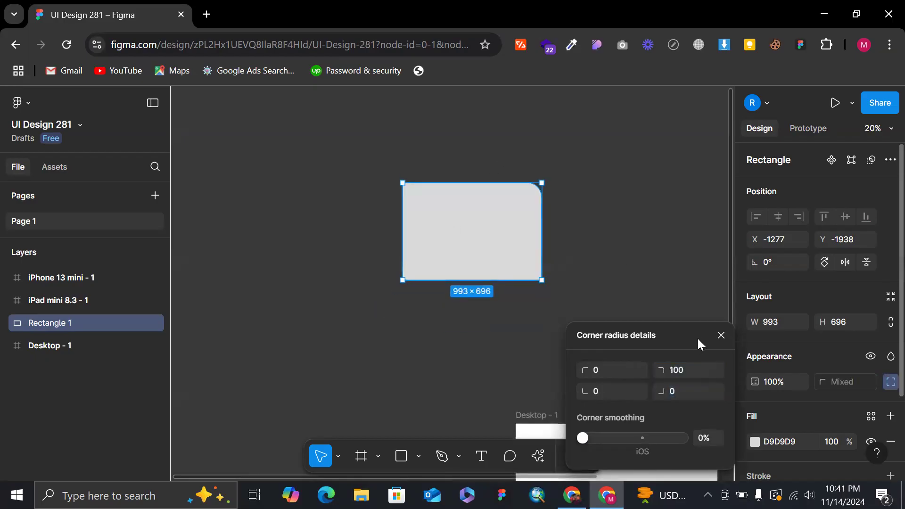
left_click_drag(541, 280, 438, 218)
scroll(438, 217, "up", 7)
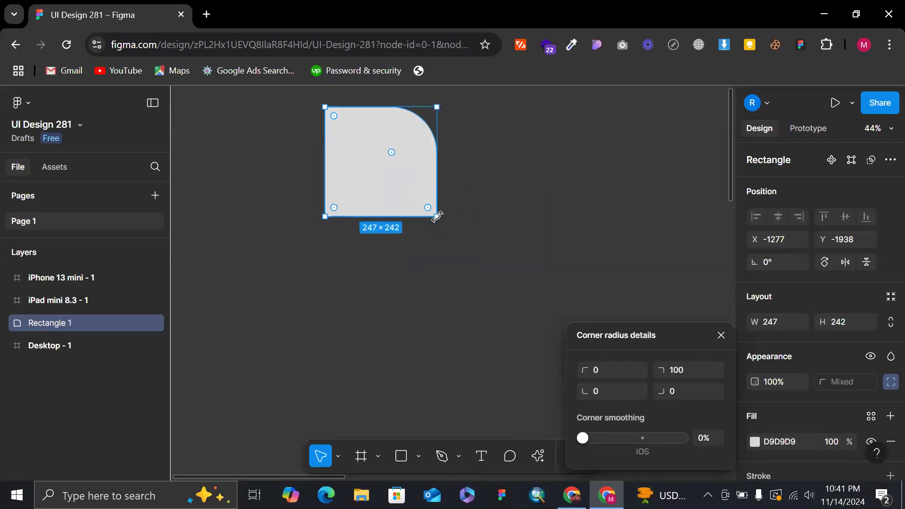
left_click(524, 164)
scroll(525, 164, "up", 2)
scroll(525, 165, "down", 3)
scroll(524, 165, "up", 4)
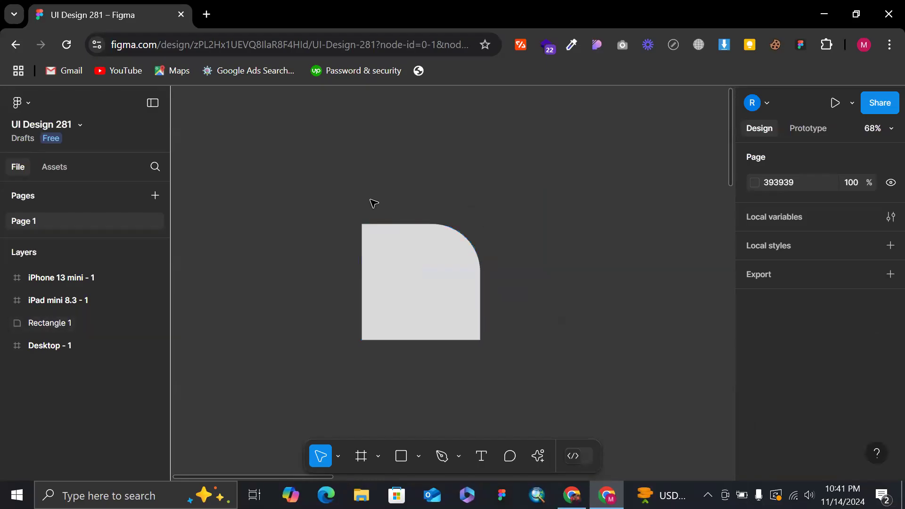
Set the rectangle's bottom-left corner radius to 100 and deselect the shape.
left_click(444, 251)
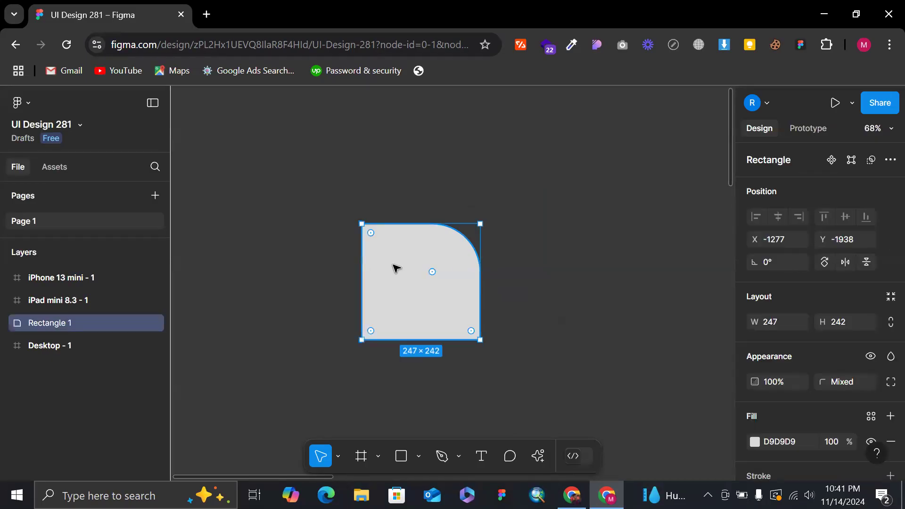
left_click(885, 383)
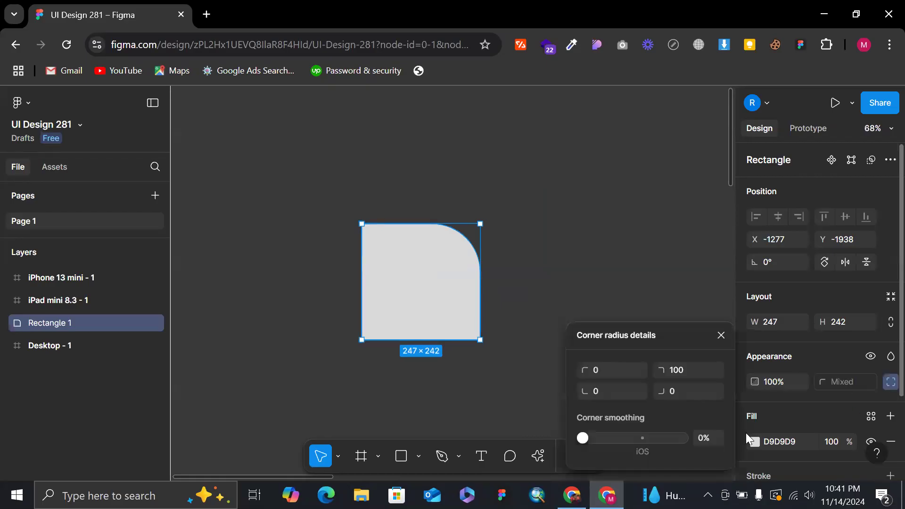
left_click(611, 390)
type("100")
key("Return")
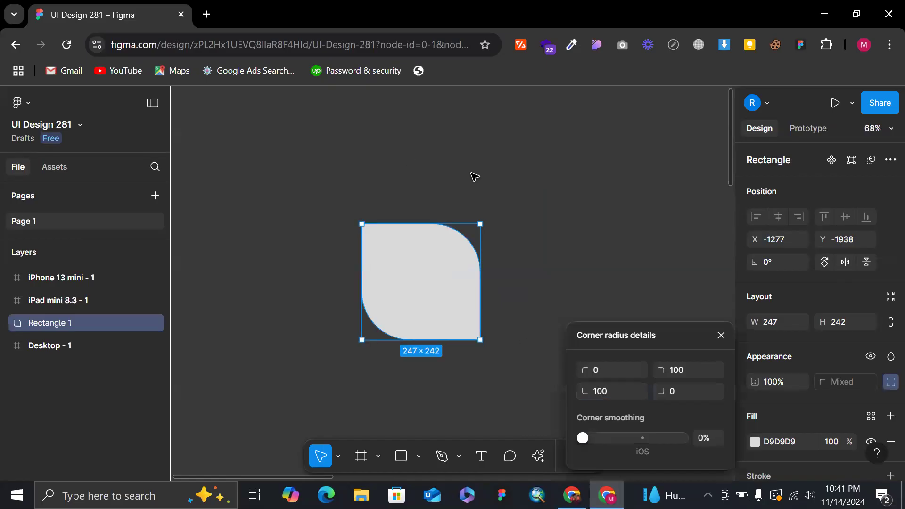
left_click(522, 196)
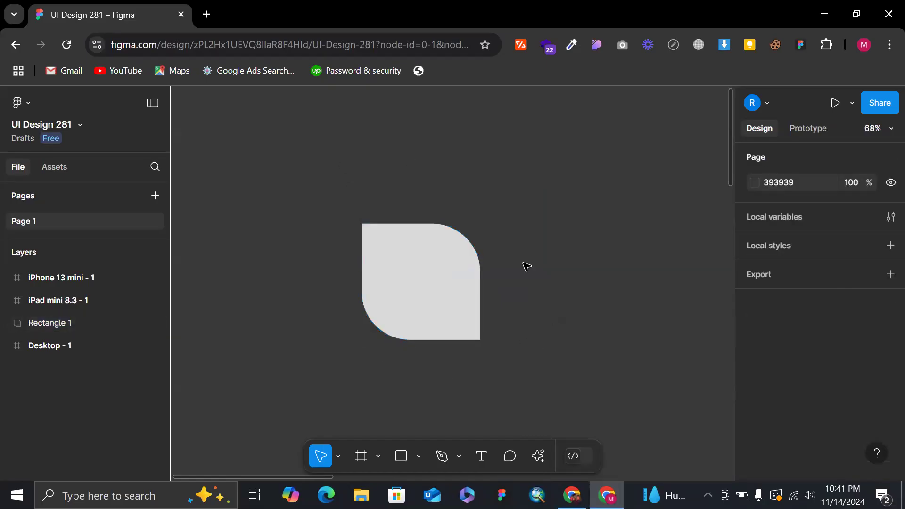
left_click(427, 285)
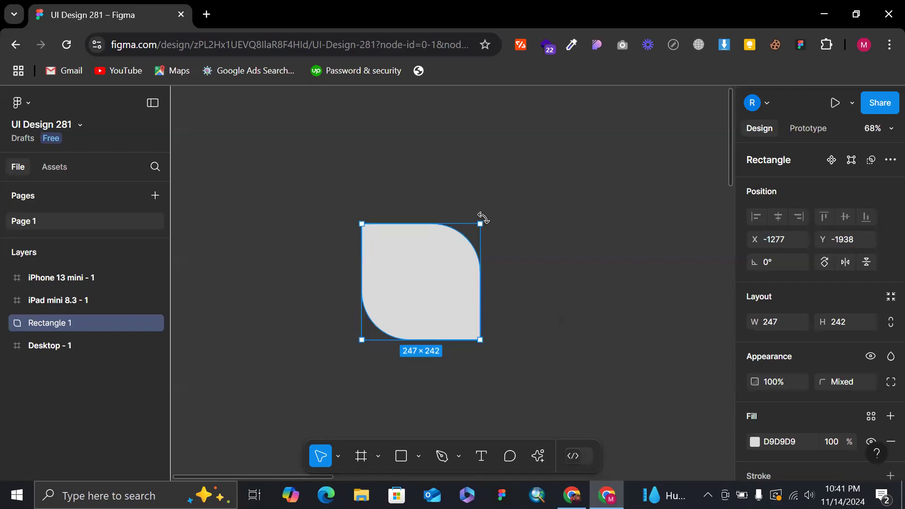
left_click(566, 245)
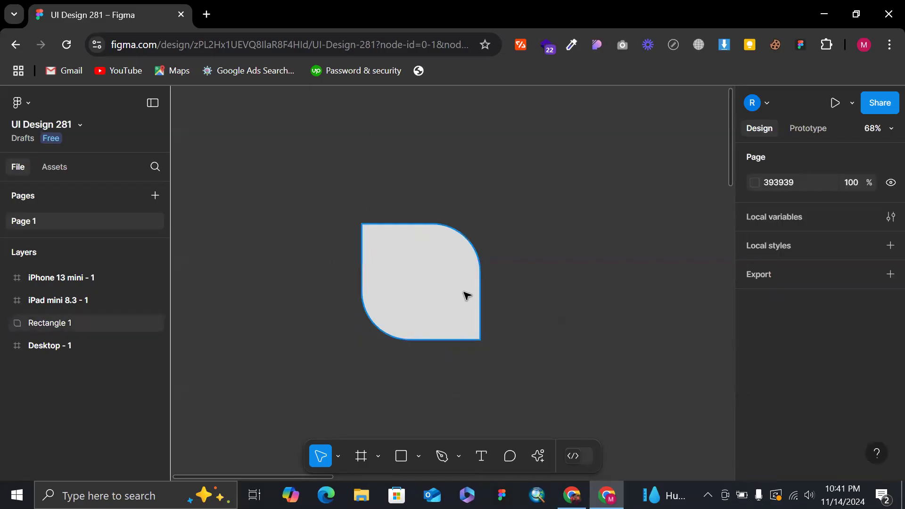
Set the rectangle's bottom-right corner radius to 100 and deselect the shape.
left_click(444, 296)
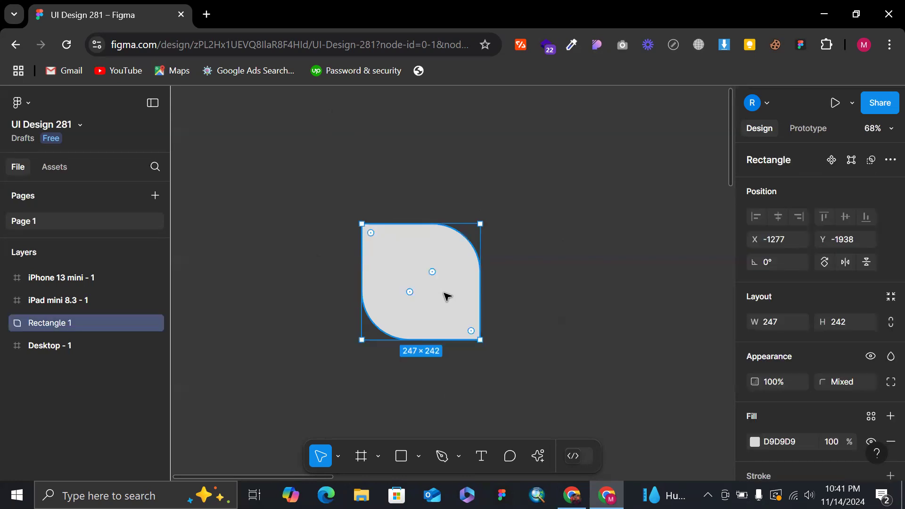
left_click(889, 383)
left_click(693, 391)
type("100")
key("Return")
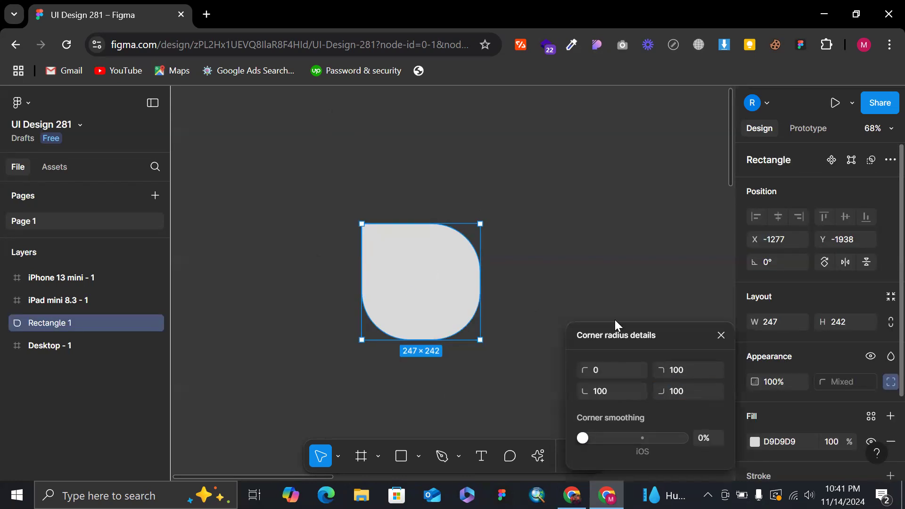
left_click(555, 271)
scroll(537, 269, "down", 2)
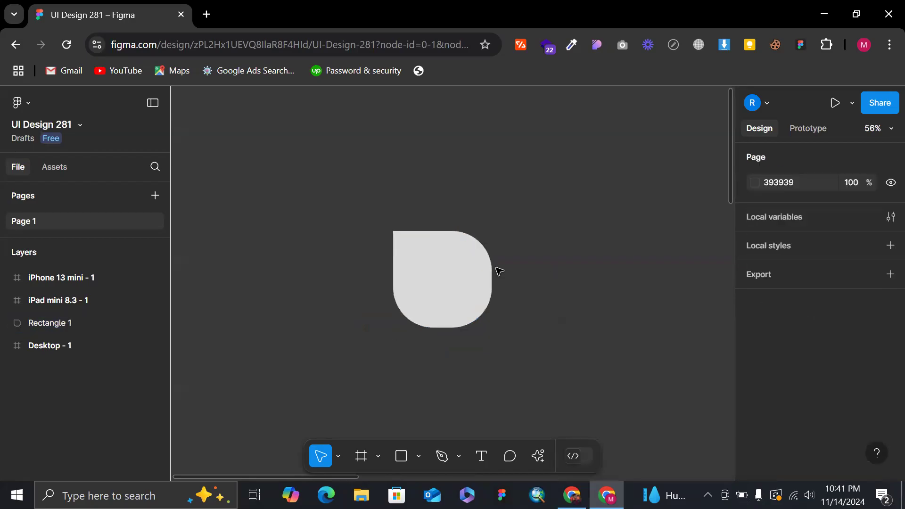
Flatten the rounded rectangle to less than half its height and narrow it to about 209 wide.
left_click(471, 284)
left_click_drag(457, 294, 486, 269)
left_click(545, 261)
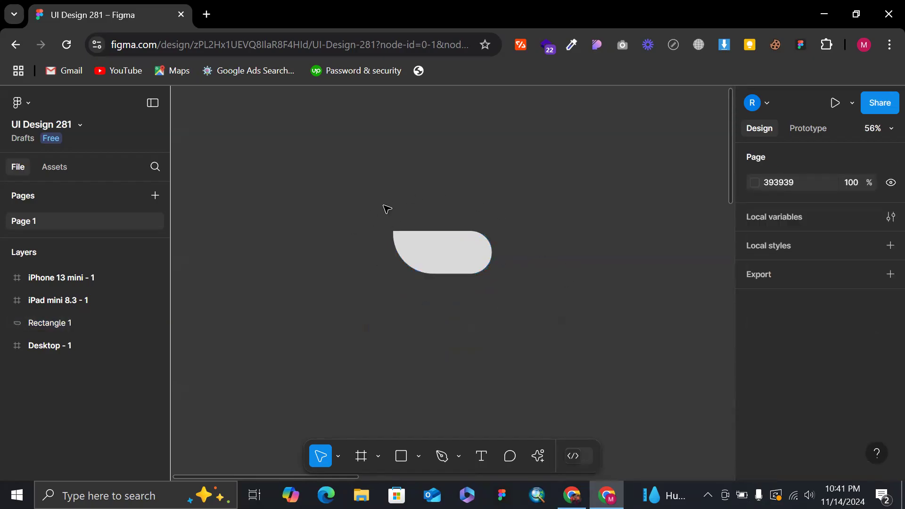
left_click(454, 262)
mouse_move(492, 261)
left_mouse_down()
mouse_move(524, 264)
mouse_move(447, 263)
mouse_move(539, 262)
mouse_move(478, 262)
left_mouse_up()
left_click(506, 260)
scroll(506, 261, "up", 3)
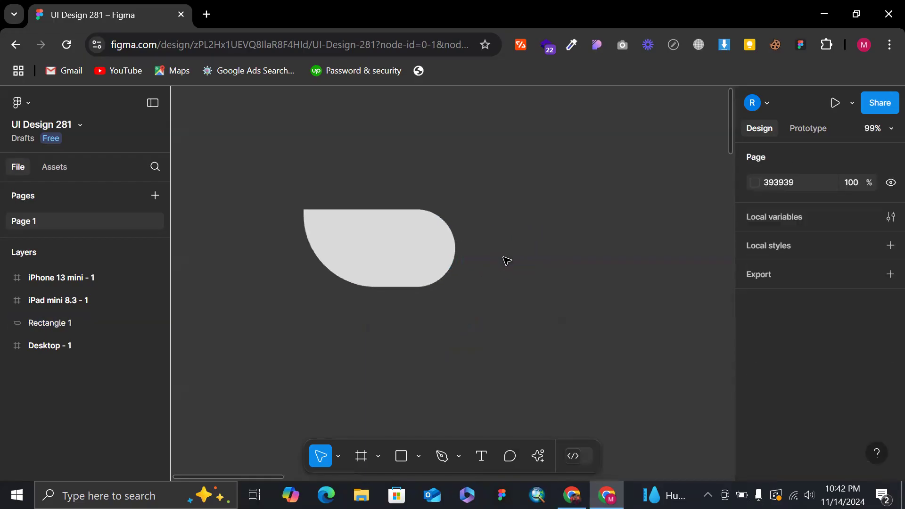
Reduce the rounded rectangle's height to about 84 and deselect it.
scroll(507, 261, "up", 1)
left_click(426, 256)
left_click(415, 297)
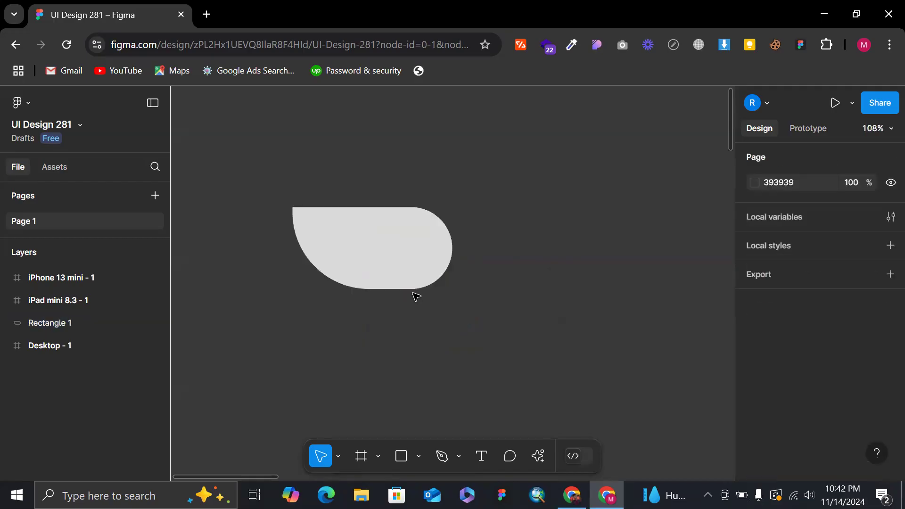
left_click(415, 283)
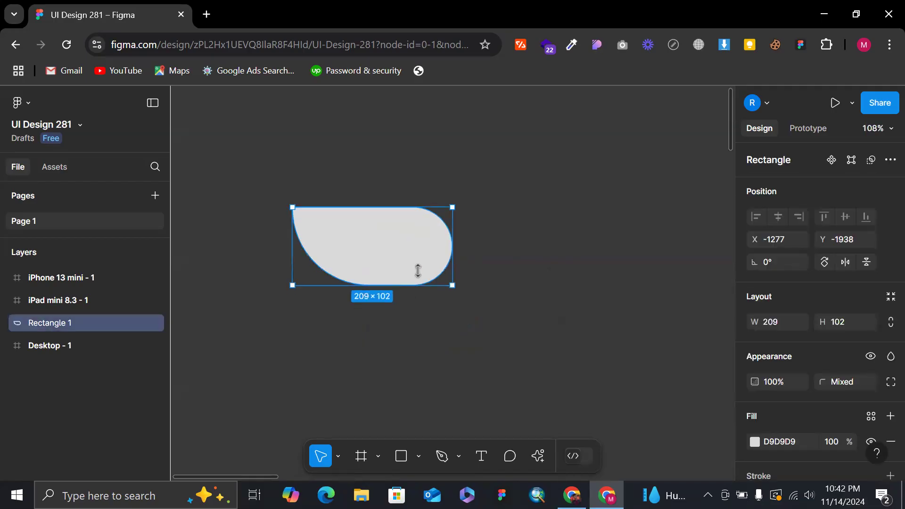
left_click_drag(418, 270, 418, 272)
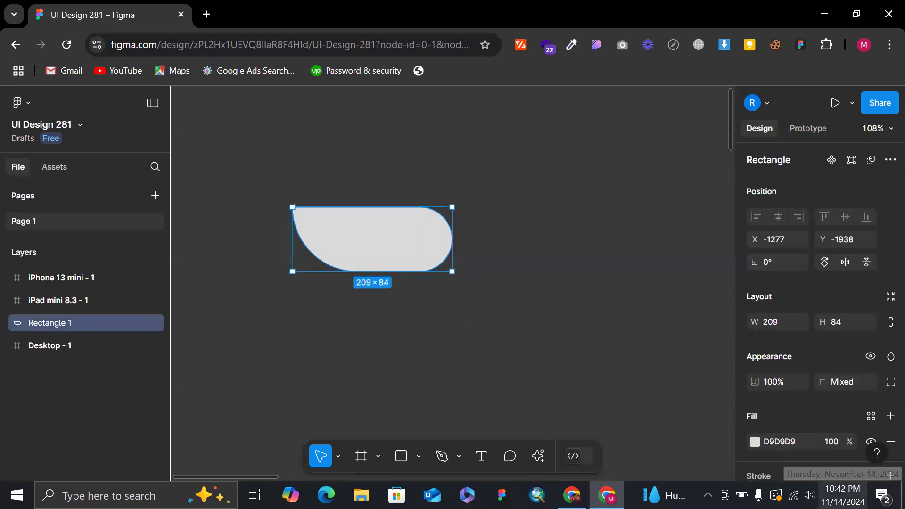
left_click(263, 183)
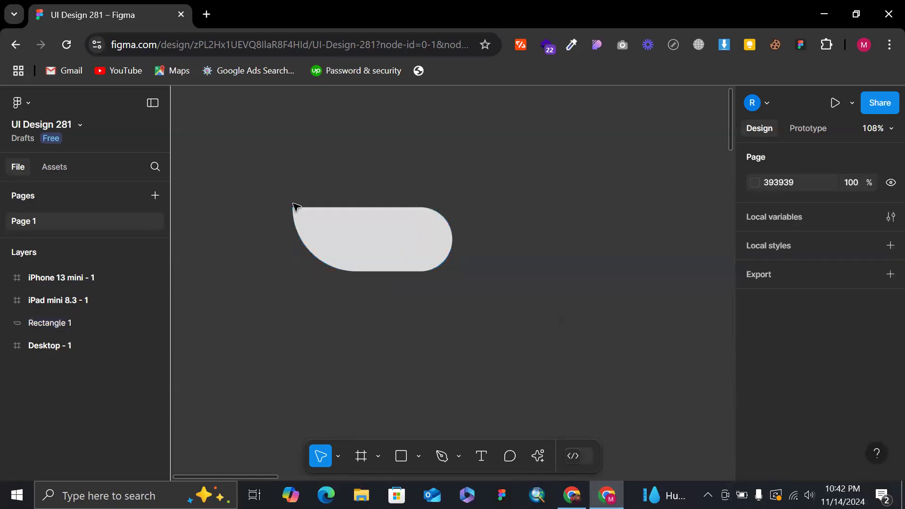
Flatten the rounded rectangle to about 57 high, widen it slightly and deselect it.
left_click(309, 227)
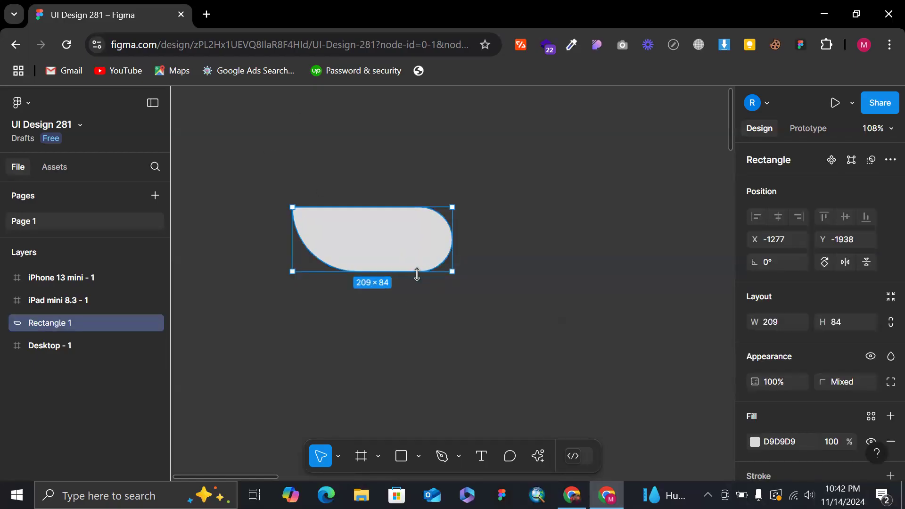
left_click_drag(416, 272, 456, 229)
left_click_drag(400, 257, 398, 251)
left_click(496, 205)
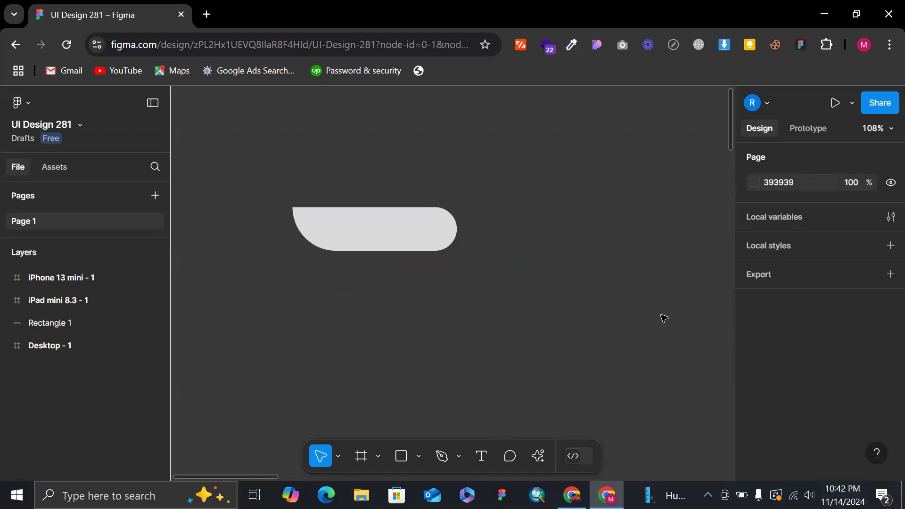
Resize the rounded rectangle to about 187 × 62 and deselect it.
left_click(363, 222)
left_click_drag(457, 231, 435, 231)
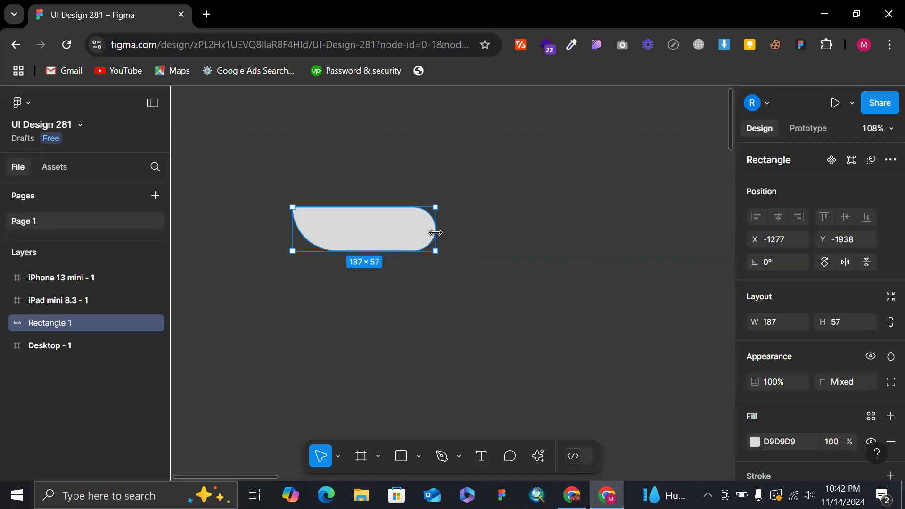
mouse_move(360, 252)
left_mouse_down()
mouse_move(359, 260)
mouse_move(360, 253)
left_mouse_up()
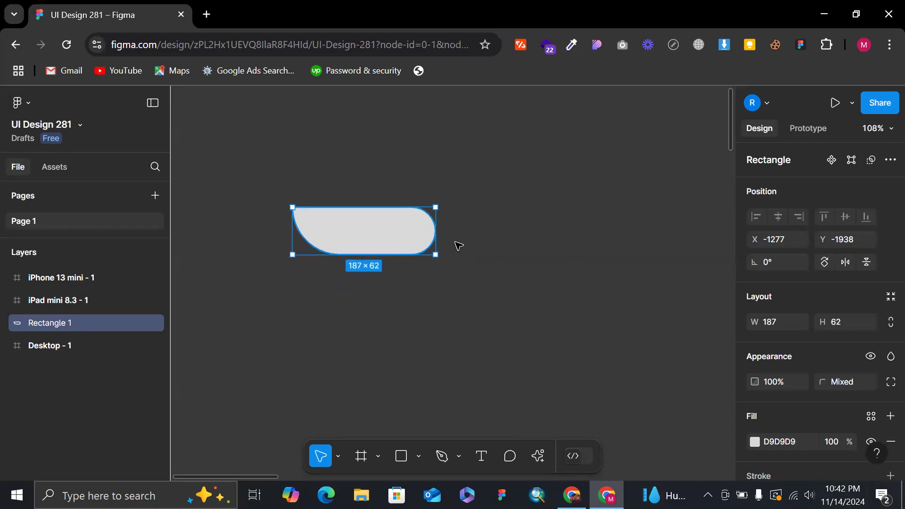
left_click(459, 245)
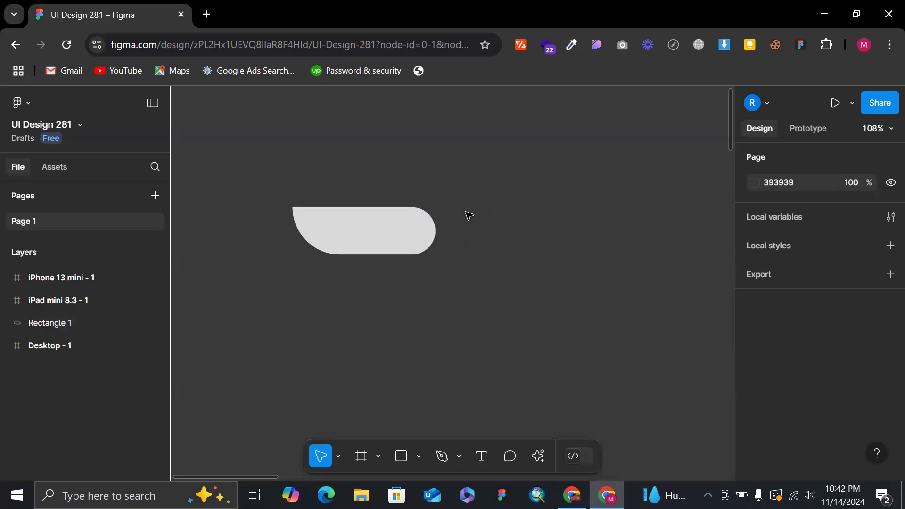
Enlarge the rounded rectangle to about 309 × 254.
left_click(416, 223)
scroll(416, 223, "down", 5)
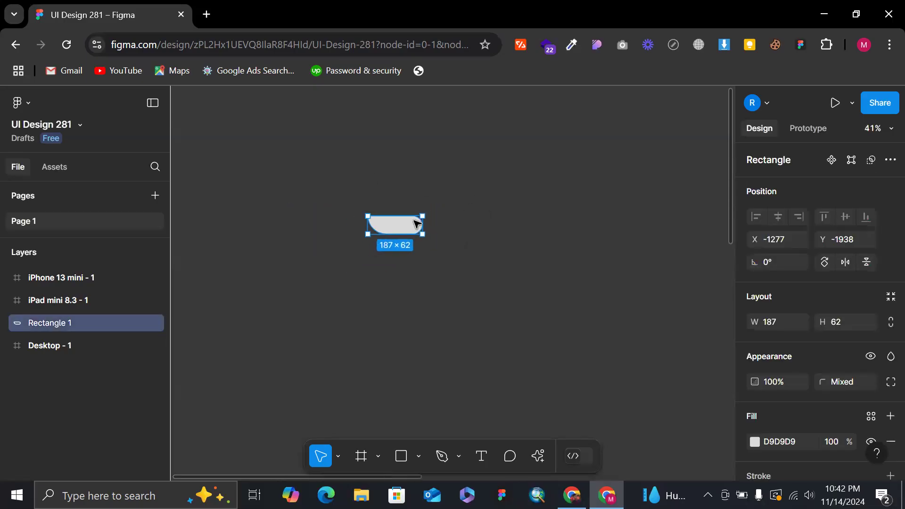
scroll(387, 209, "up", 3)
scroll(387, 209, "up", 1)
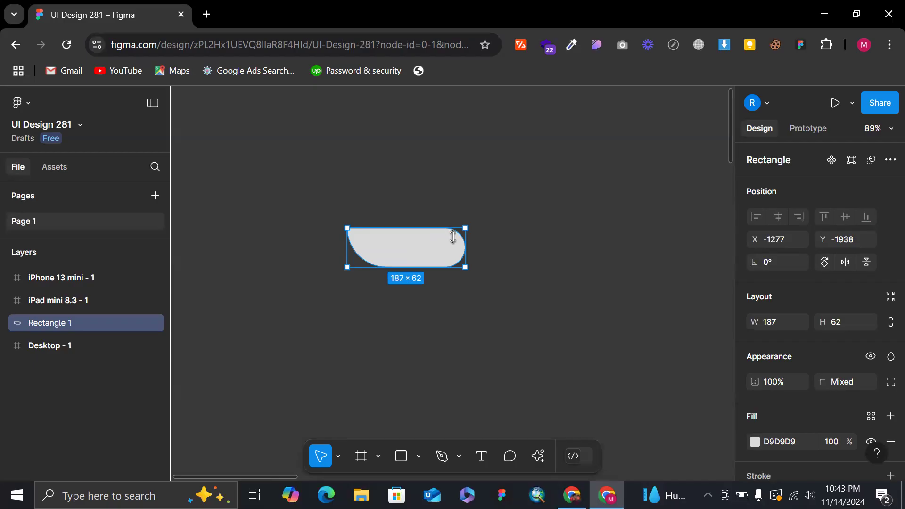
scroll(473, 247, "down", 5)
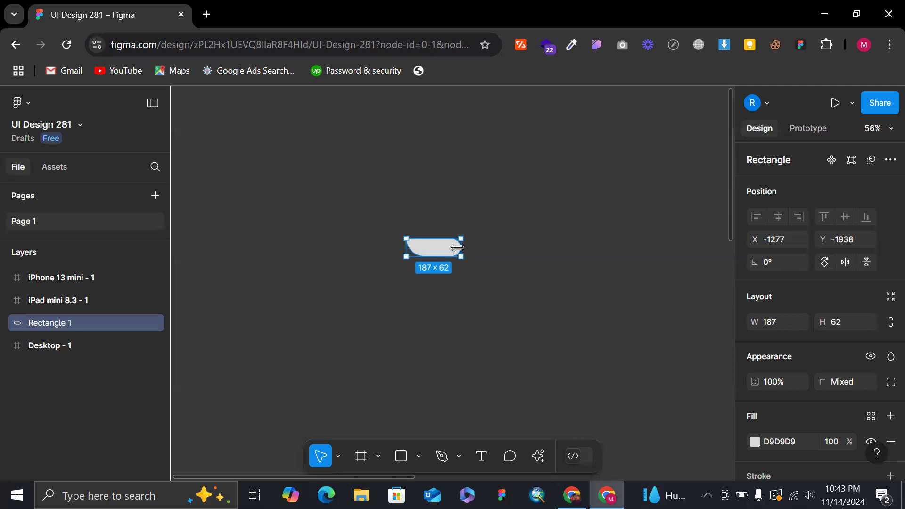
scroll(478, 248, "up", 2)
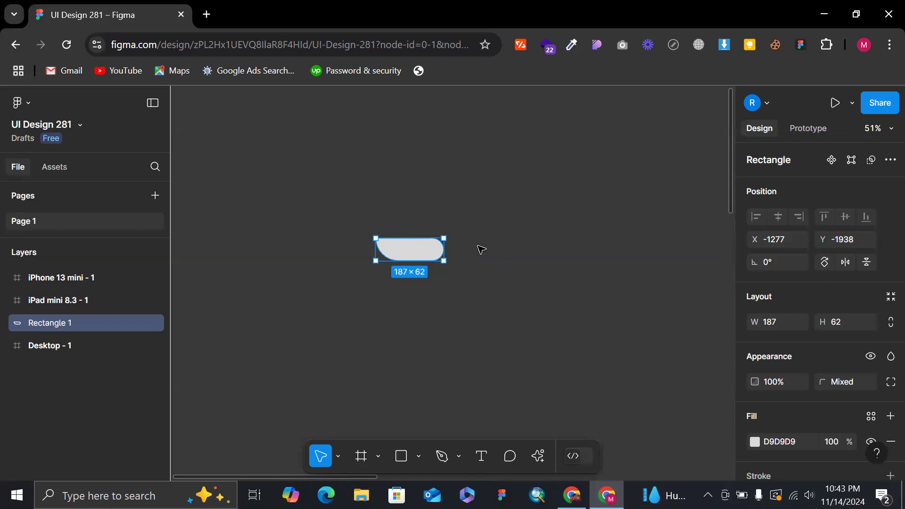
left_click_drag(409, 260, 488, 298)
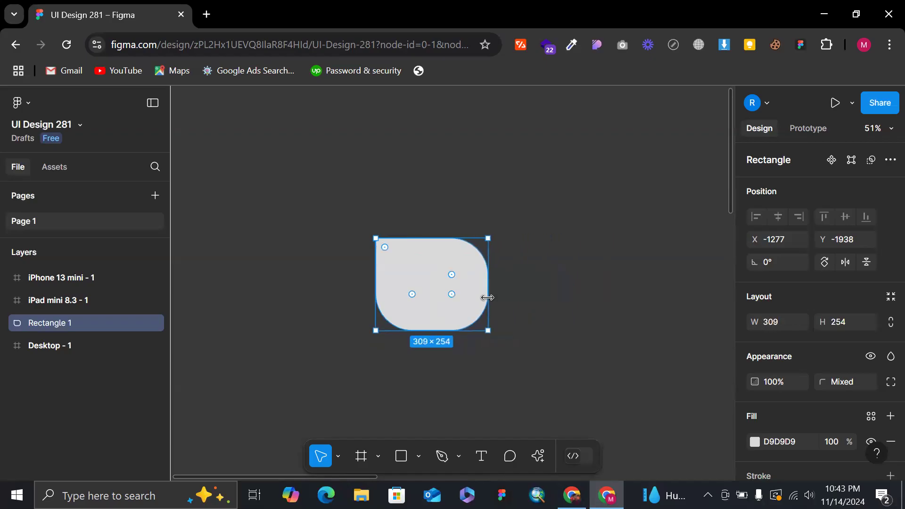
Set the rectangle's bottom-left and bottom-right corner radii to 0.
left_click(888, 383)
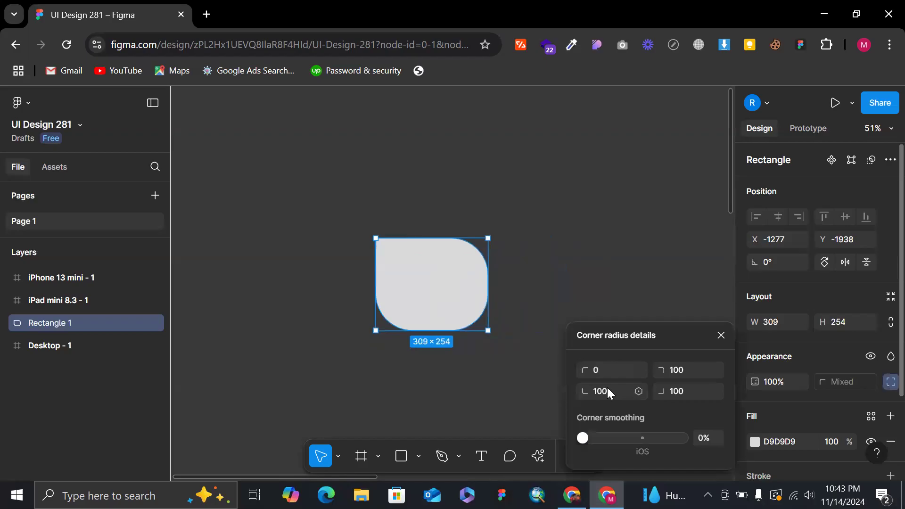
left_click(613, 399)
key("Return")
left_click(686, 395)
type("0")
key("Return")
Set the rectangle's corner smoothing to 65% while viewing its rounded top-right corner up close.
scroll(499, 255, "up", 5)
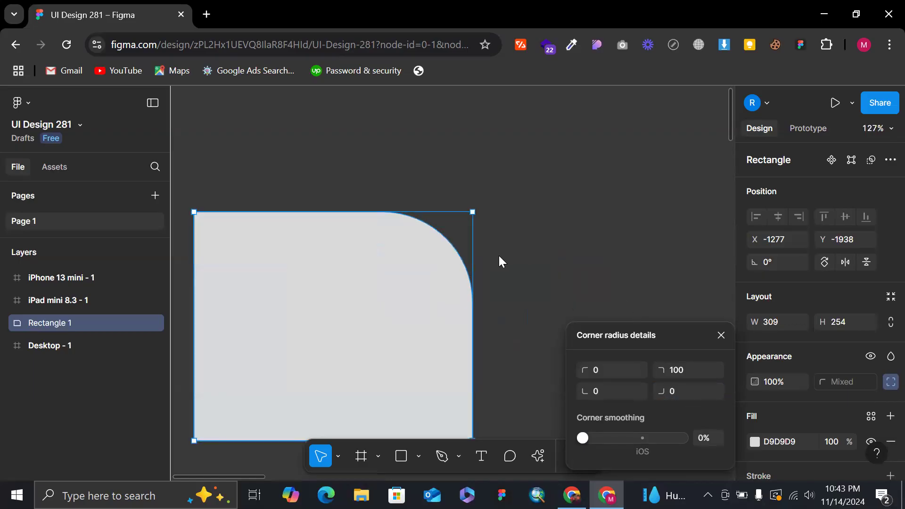
scroll(447, 236, "up", 7)
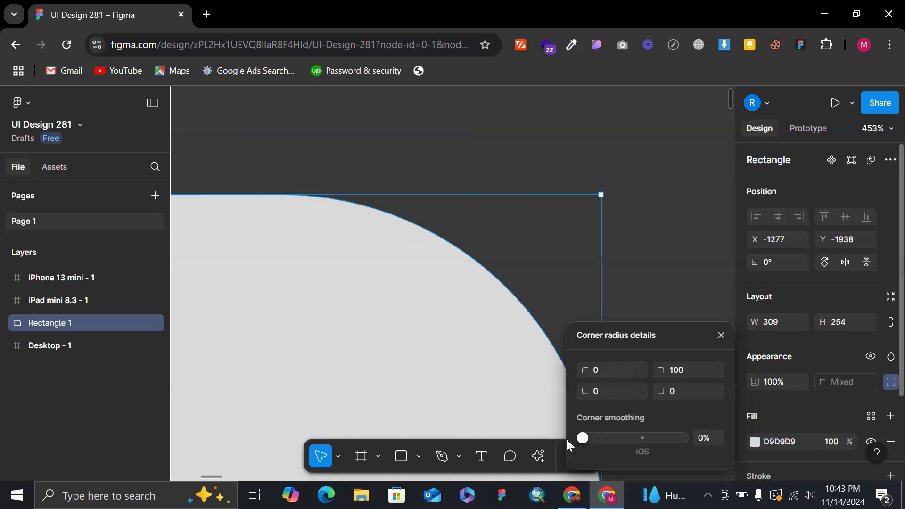
left_click_drag(582, 440, 583, 441)
left_click_drag(589, 439, 648, 440)
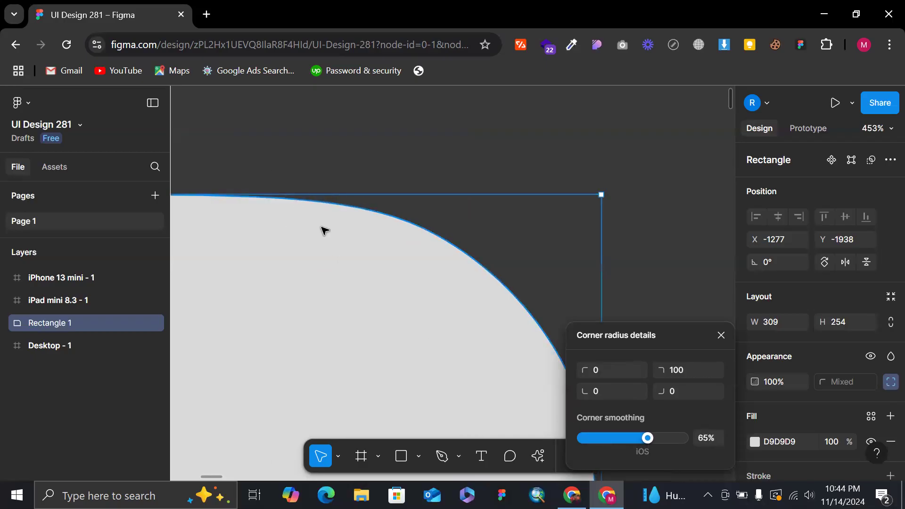
Undo the rectangle's last corner smoothing change and keep the shape in its original place.
scroll(325, 231, "down", 3)
key("ctrl+z")
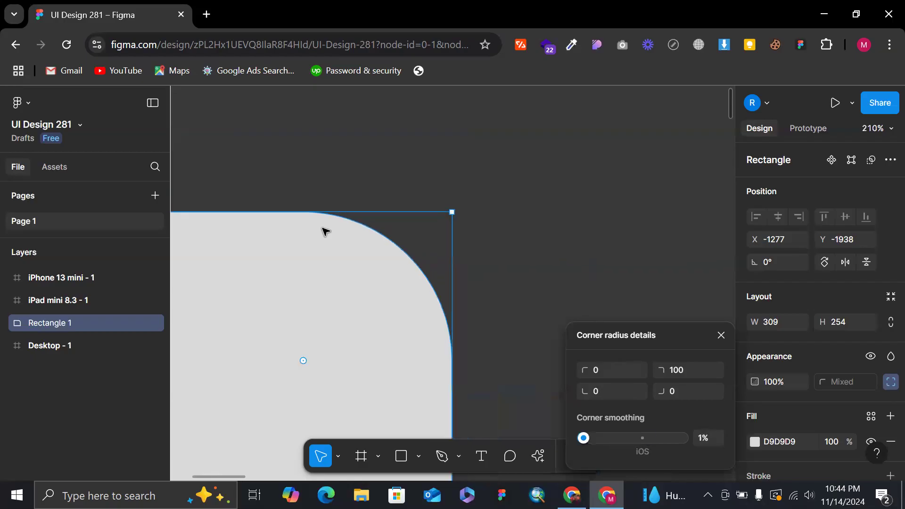
scroll(323, 231, "down", 5)
left_click_drag(387, 288, 429, 295)
key("ctrl+z")
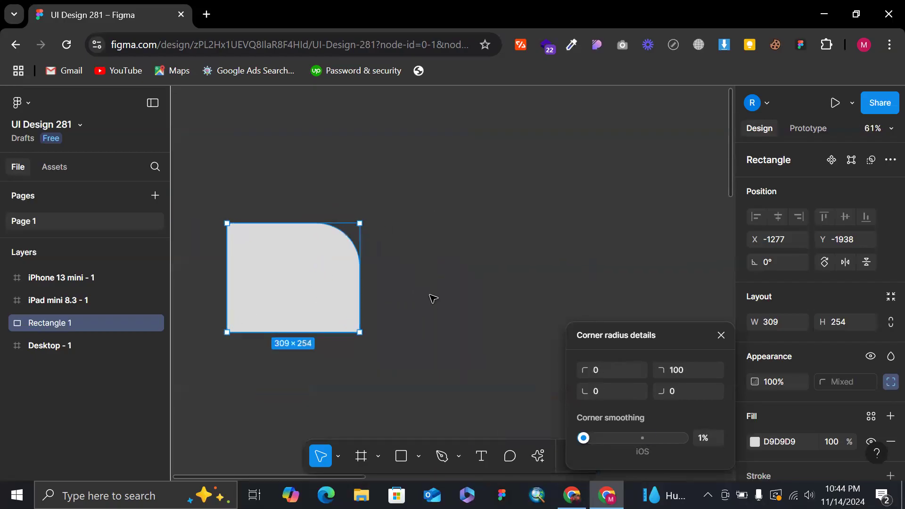
Duplicate the rounded rectangle and place the copy beside the original at X -949, Y -1938, with their top edges aligned.
mouse_move(294, 284)
left_mouse_down("alt")
mouse_move(448, 313)
mouse_move(435, 316)
left_mouse_up("alt")
double_click(471, 267)
key("ctrl+z")
key("ctrl+z")
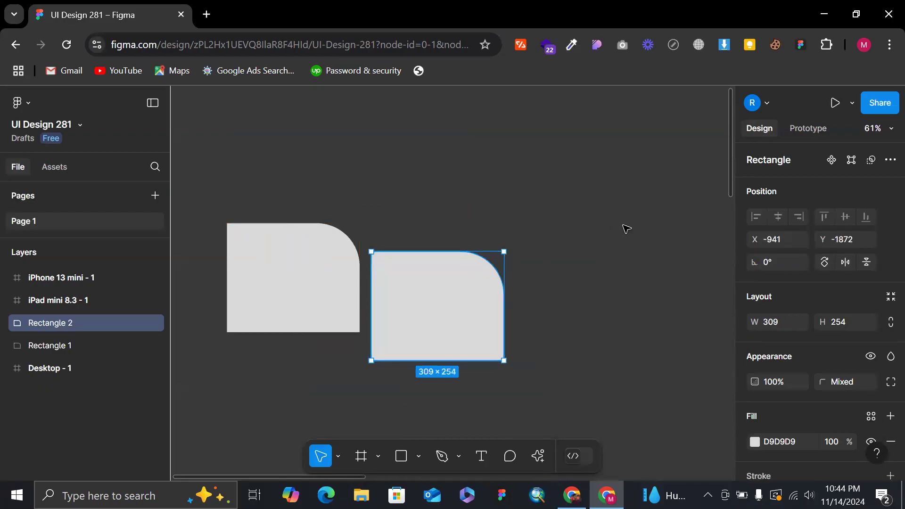
key("ctrl+shift+z")
scroll(425, 252, "up", 2)
left_click_drag(434, 340, 429, 299)
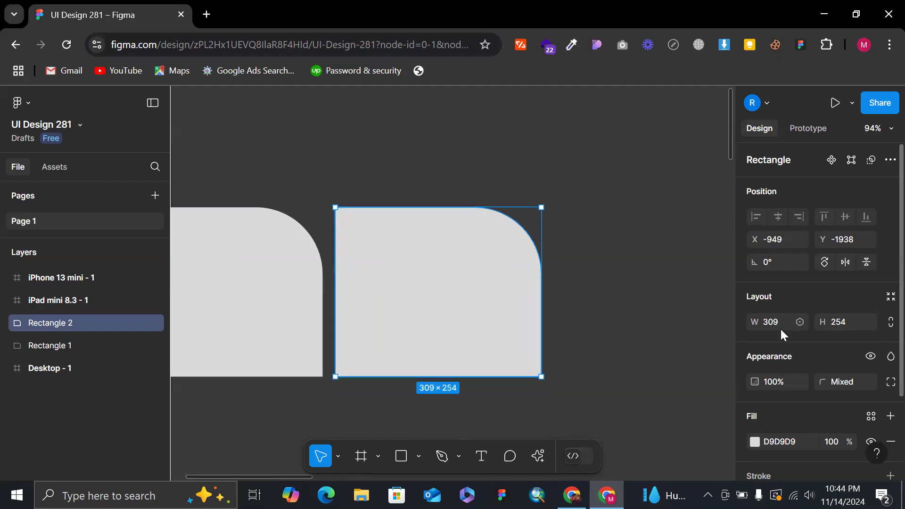
Set the duplicated rectangle's corner smoothing to 100%.
left_click(890, 382)
scroll(517, 266, "up", 3)
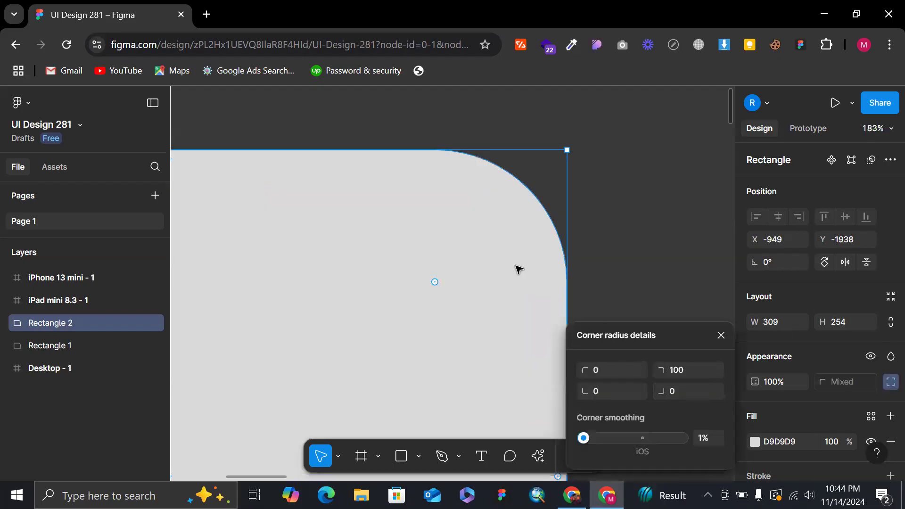
scroll(518, 269, "up", 1)
scroll(460, 122, "up", 3)
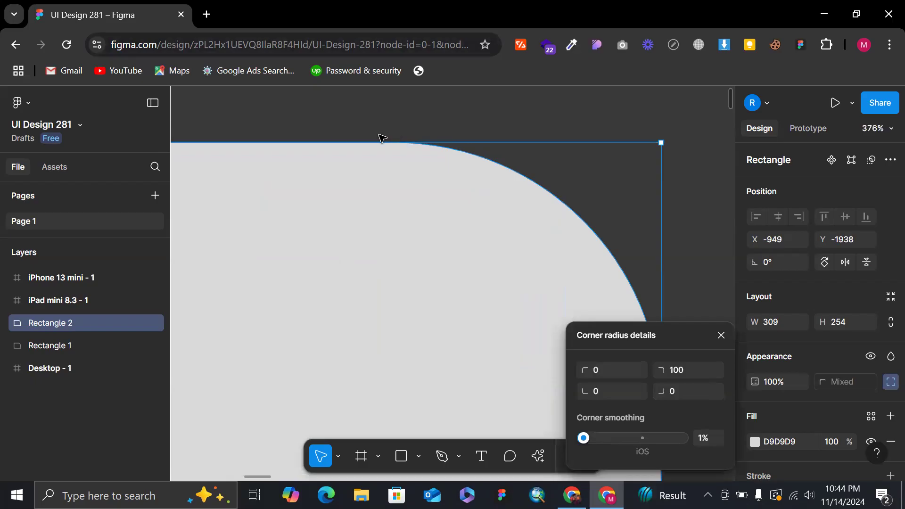
left_click_drag(588, 440, 693, 448)
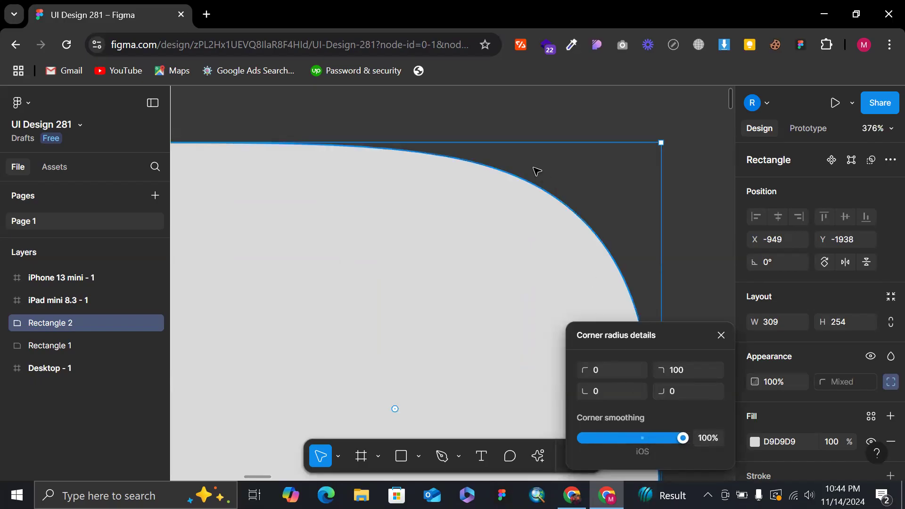
Compare the rounded top-right corners of the original and the smoothed rectangle up close.
scroll(532, 169, "down", 10)
left_click(436, 129)
scroll(307, 162, "up", 8)
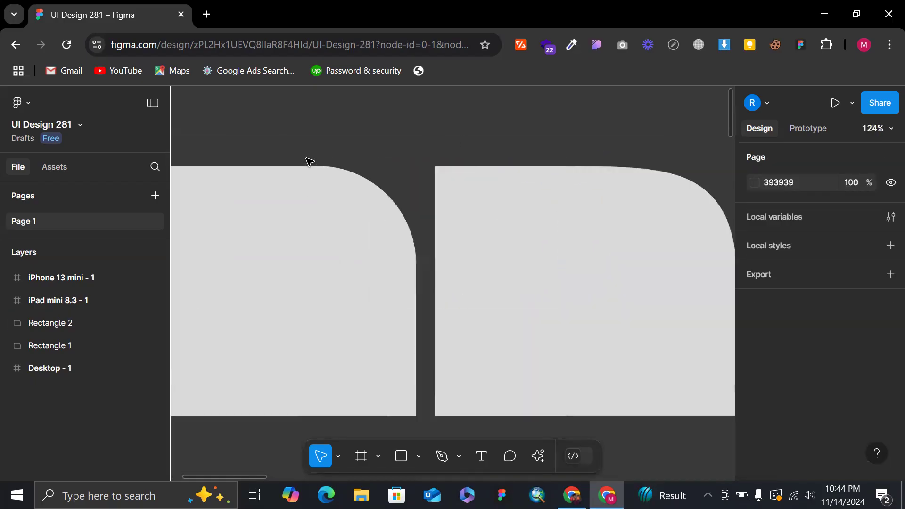
left_click(237, 180)
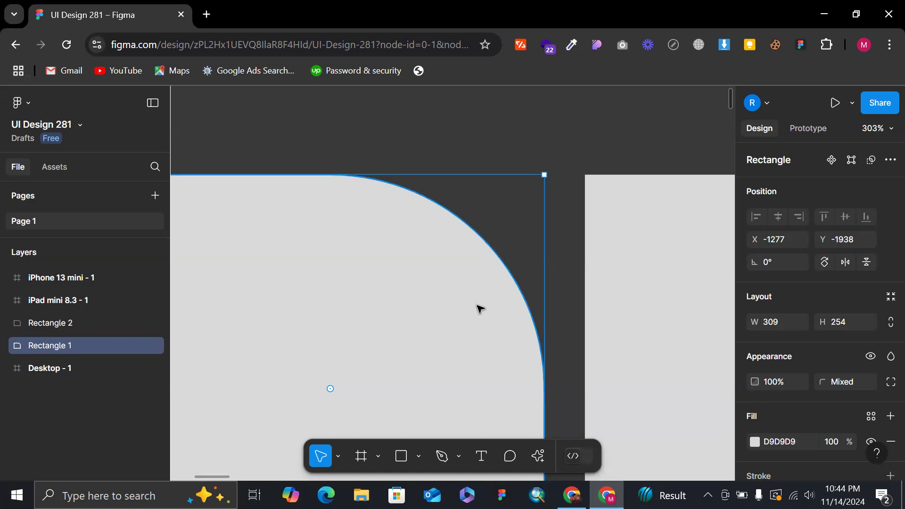
scroll(479, 309, "down", 5)
scroll(348, 200, "up", 5)
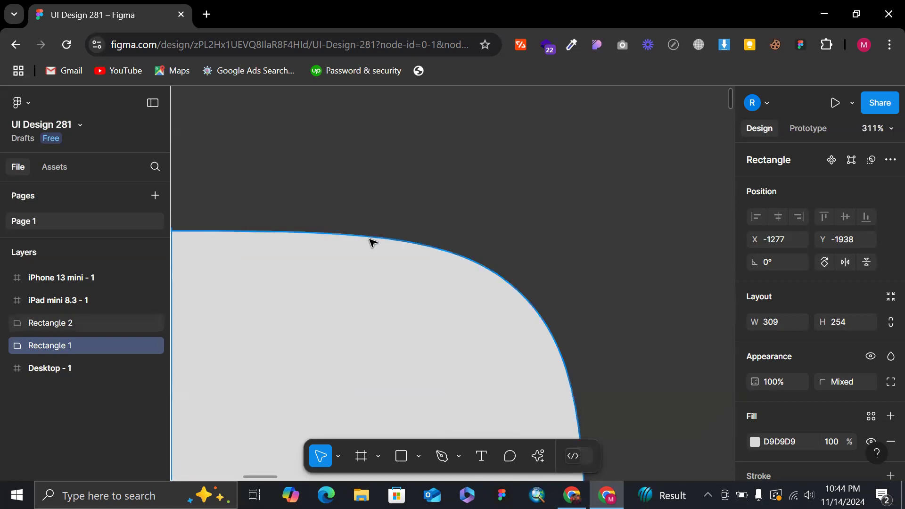
scroll(538, 346, "down", 3)
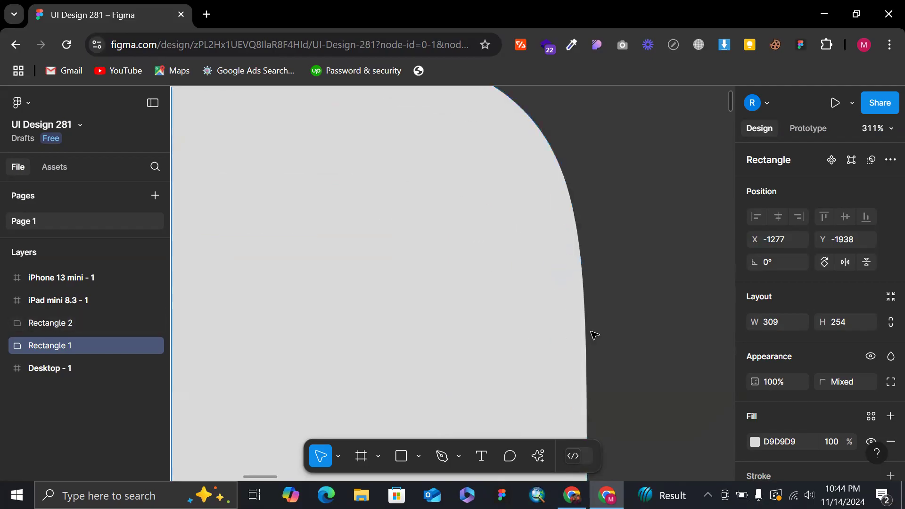
scroll(491, 303, "down", 8)
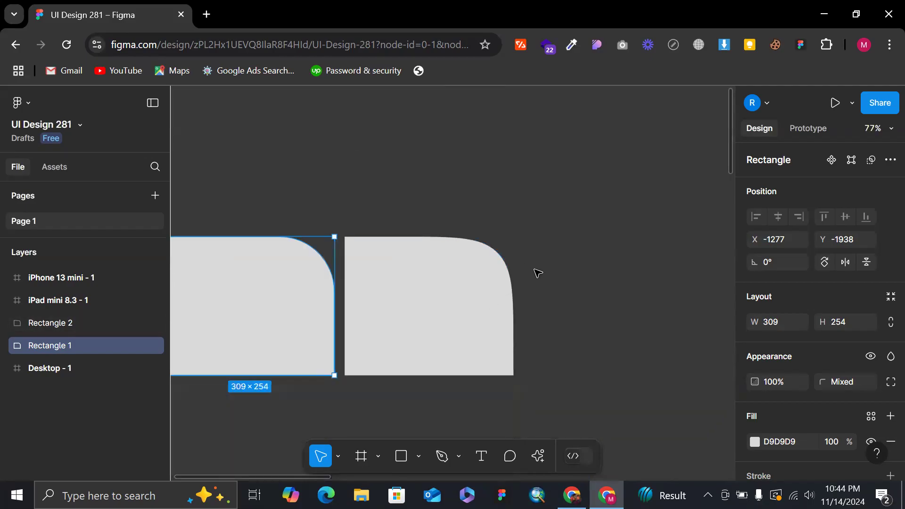
Draw an ellipse about 261 × 166, rotate it to about -34.1° and place it over the smoothed rectangle's rounded corner.
key("o")
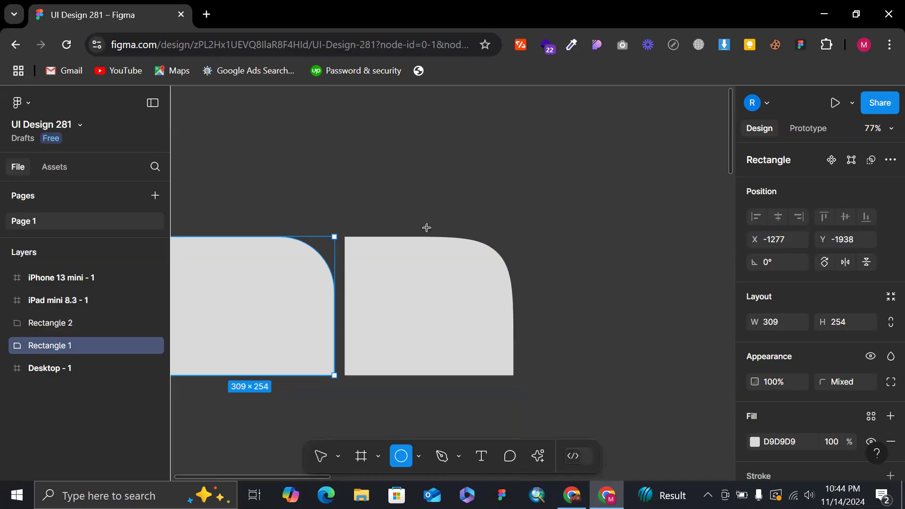
left_click_drag(429, 228, 571, 319)
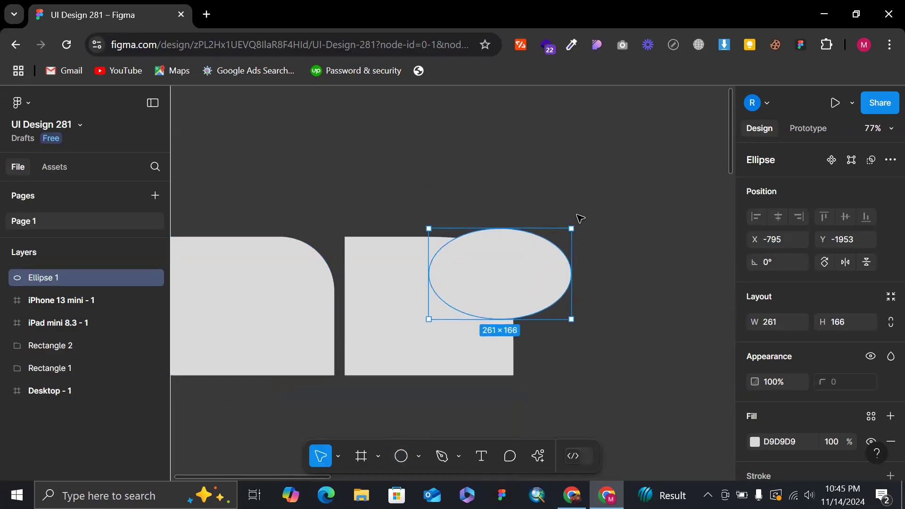
left_click_drag(575, 226, 605, 277)
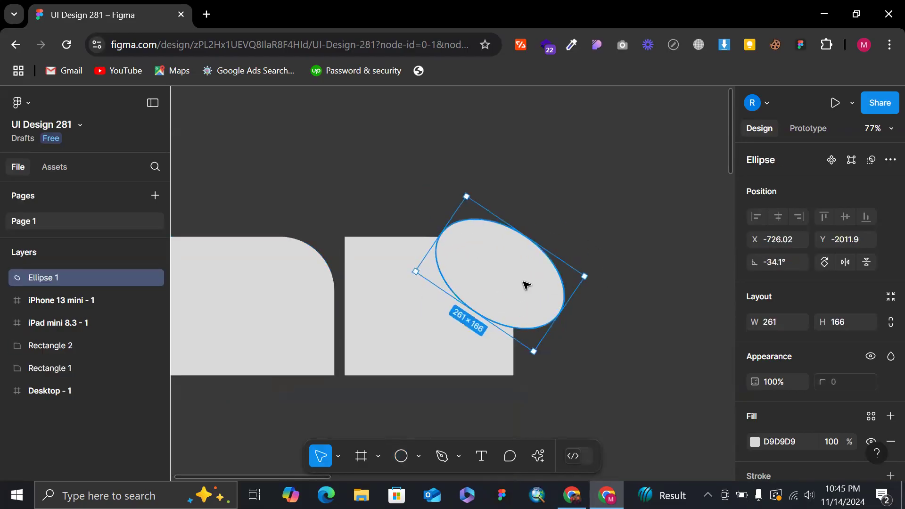
left_click_drag(526, 285, 512, 280)
Swap the ellipse's fill for a stroke and set the stroke weight to 5.
key("shift+x")
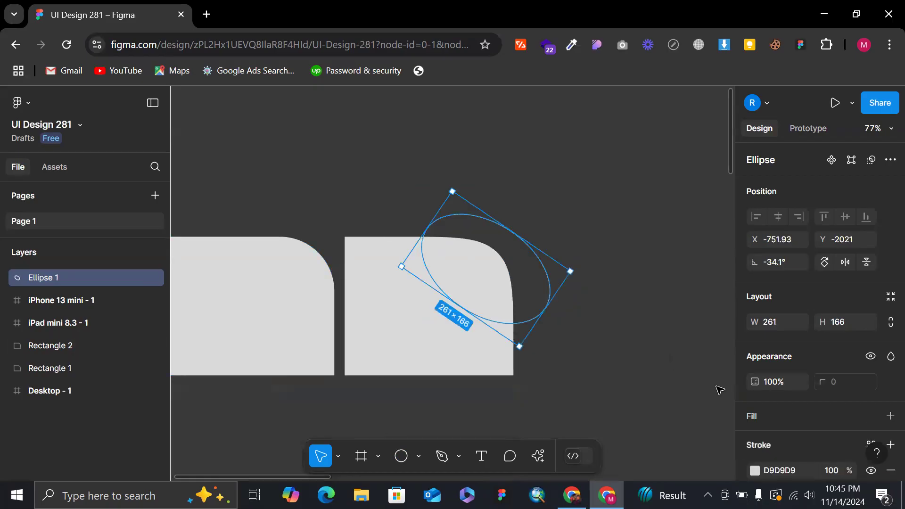
scroll(850, 425, "down", 3)
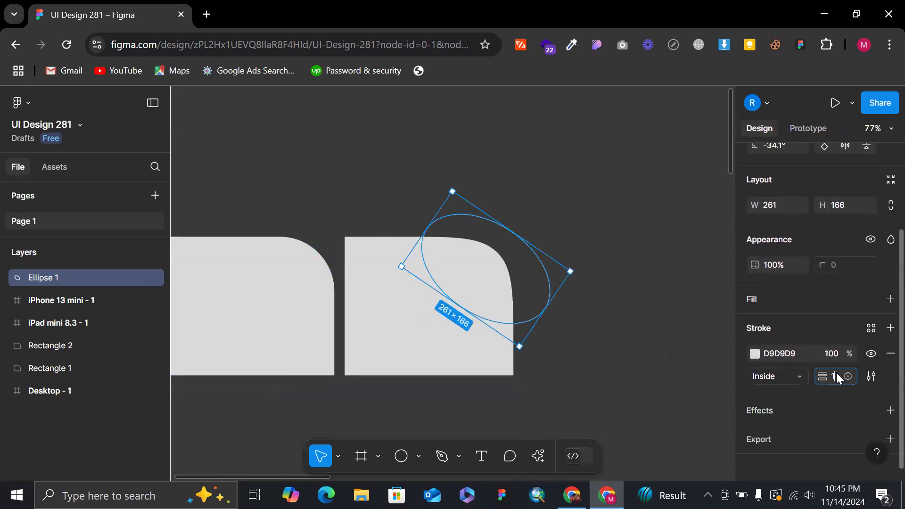
left_click(836, 372)
type("5")
key("Return")
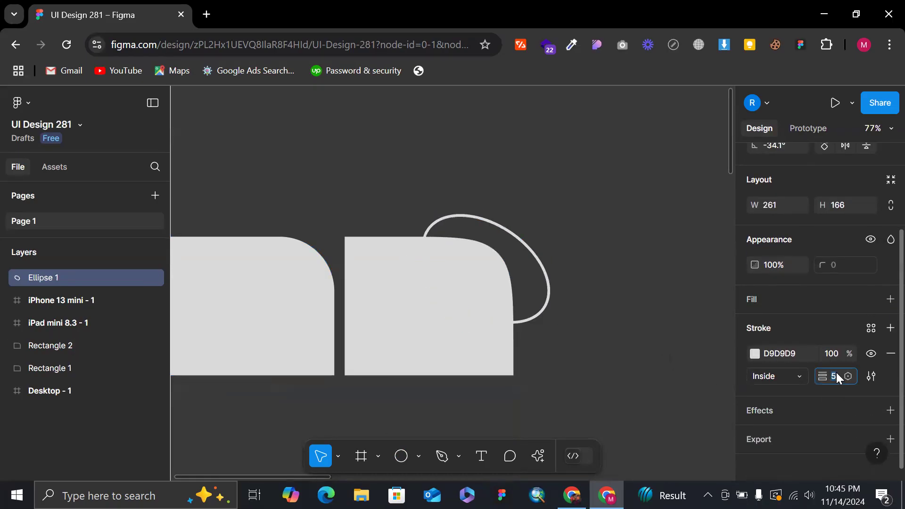
Change the ellipse's stroke colour to red (DA0808) and deselect it.
left_click(754, 353)
left_click_drag(703, 199, 726, 165)
left_click(509, 179)
scroll(485, 219, "up", 1)
scroll(481, 220, "down", 1)
scroll(480, 224, "up", 5)
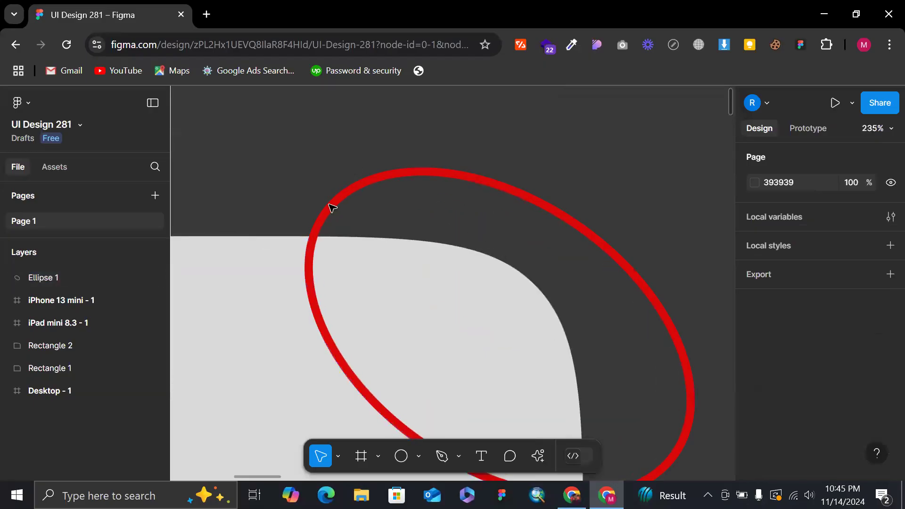
Duplicate the red ellipse onto the first rectangle's rounded top-right corner.
scroll(437, 137, "down", 4)
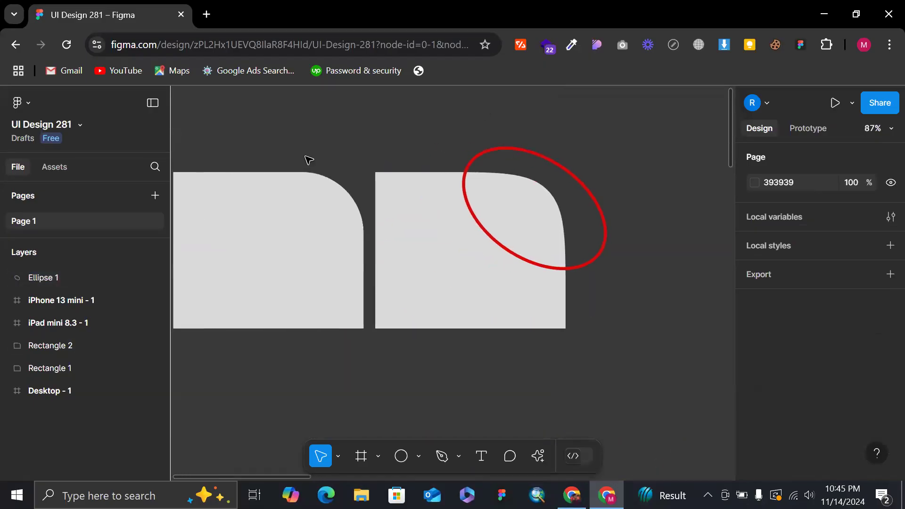
scroll(282, 159, "up", 4)
scroll(398, 199, "down", 4)
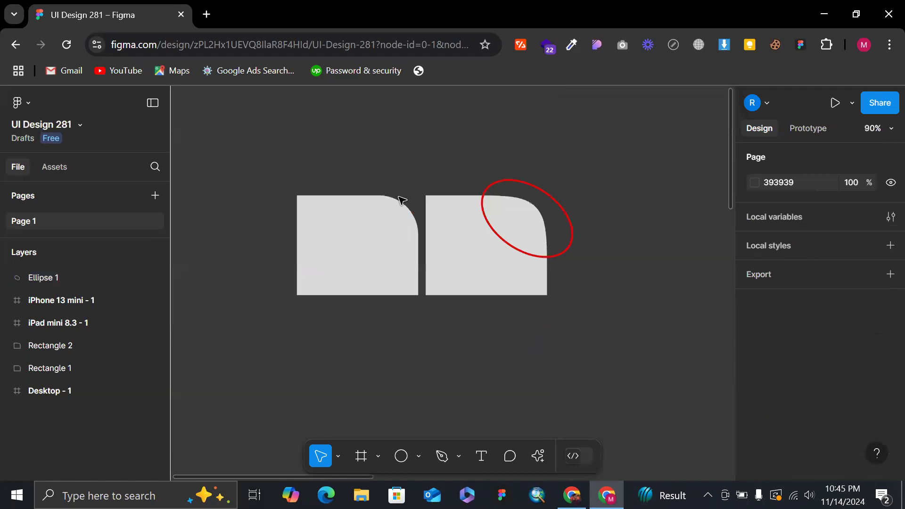
left_click(499, 183)
left_click_drag(502, 219, 376, 219)
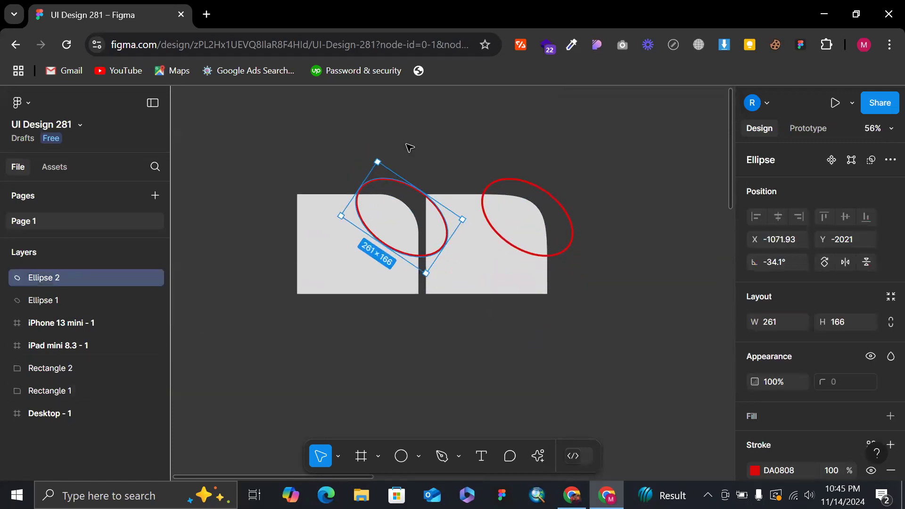
Shrink the duplicated ellipse to about 163 × 82 so it closely encircles the first rectangle's rounded corner, and deselect it.
scroll(453, 235, "up", 5)
left_click_drag(488, 317, 404, 348)
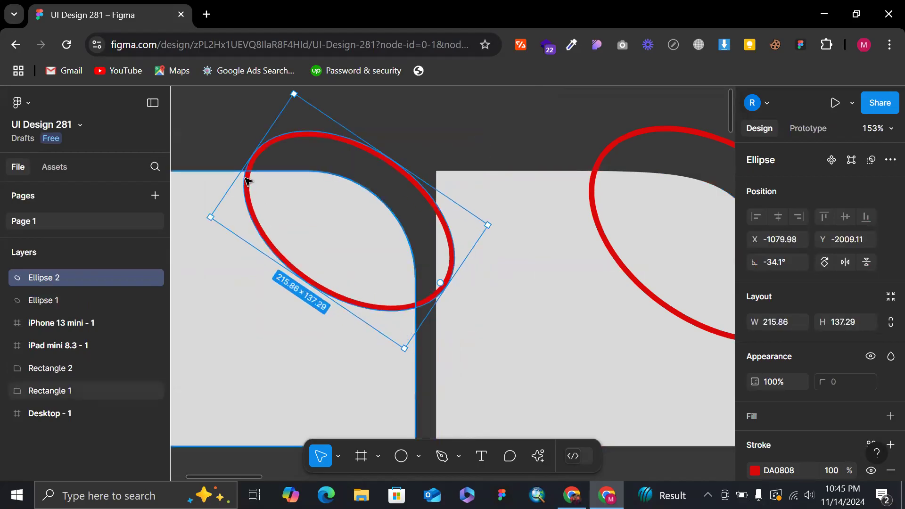
left_click_drag(247, 156, 279, 173)
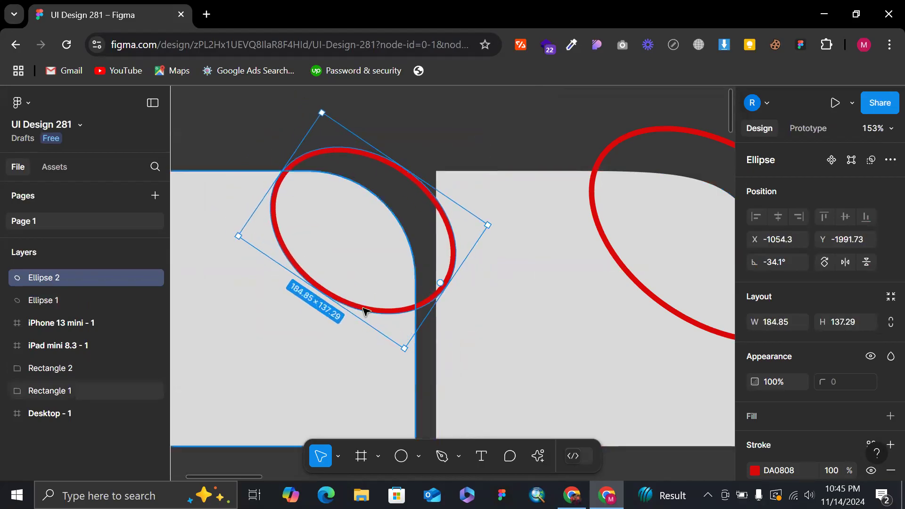
left_click_drag(358, 314, 370, 275)
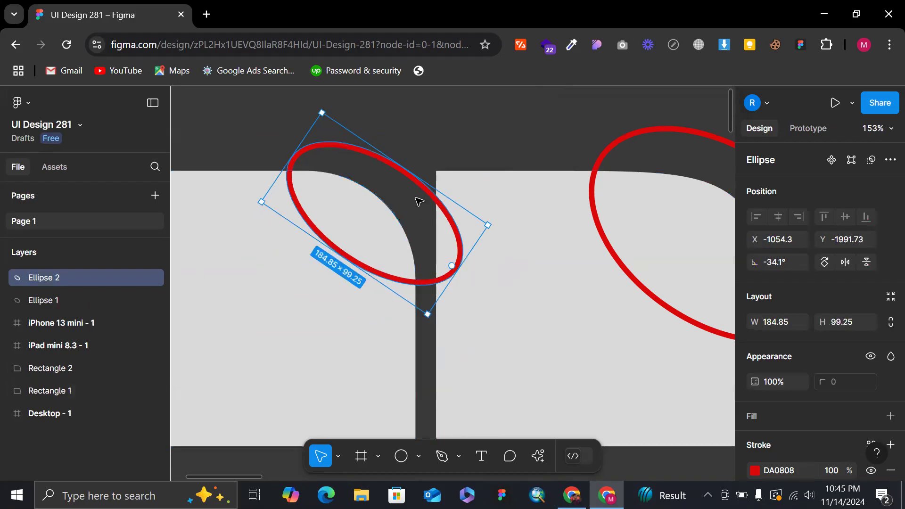
left_click_drag(428, 182, 412, 196)
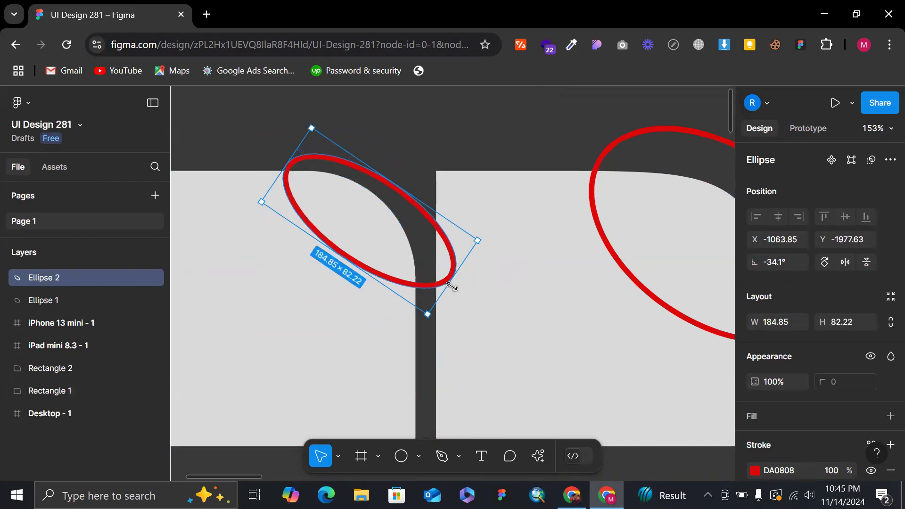
left_click_drag(450, 287, 438, 278)
scroll(454, 228, "down", 5)
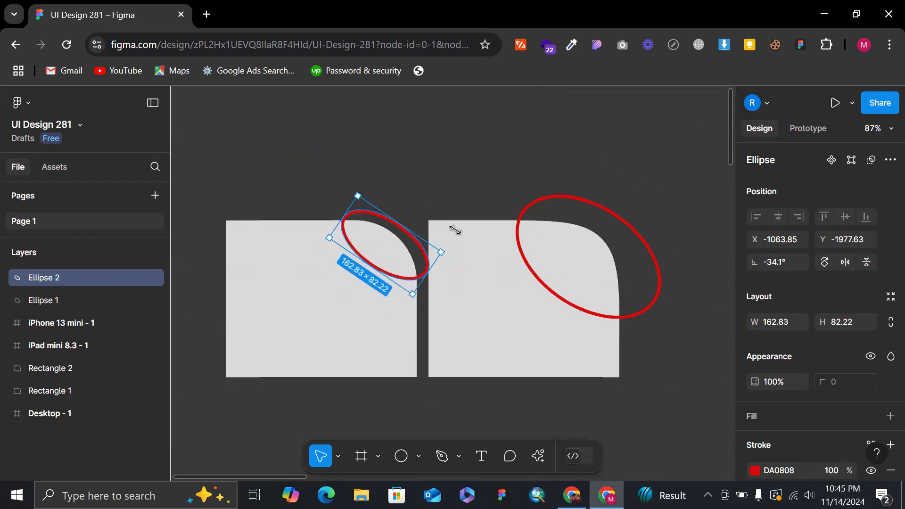
left_click(497, 178)
Examine the two circled corners to compare plain rounding with full corner smoothing.
scroll(497, 178, "up", 3)
scroll(542, 186, "down", 5)
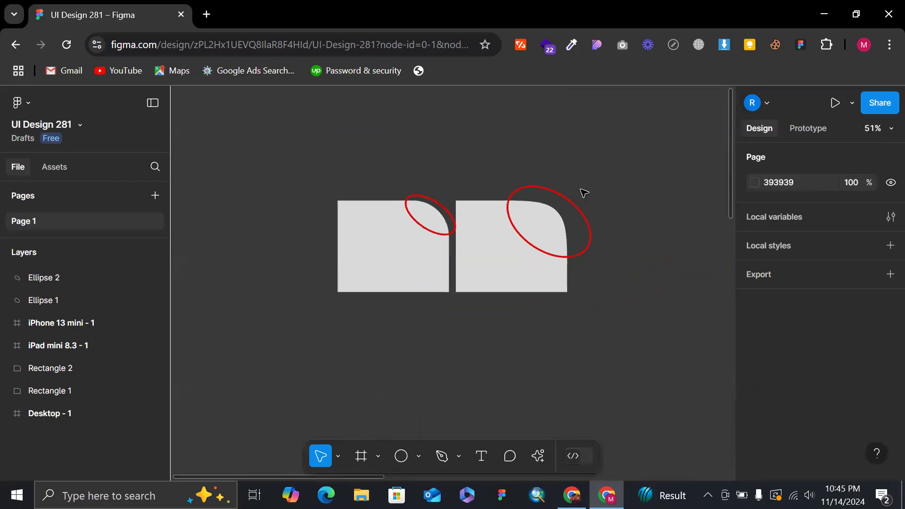
scroll(522, 193, "up", 3)
scroll(486, 212, "up", 4)
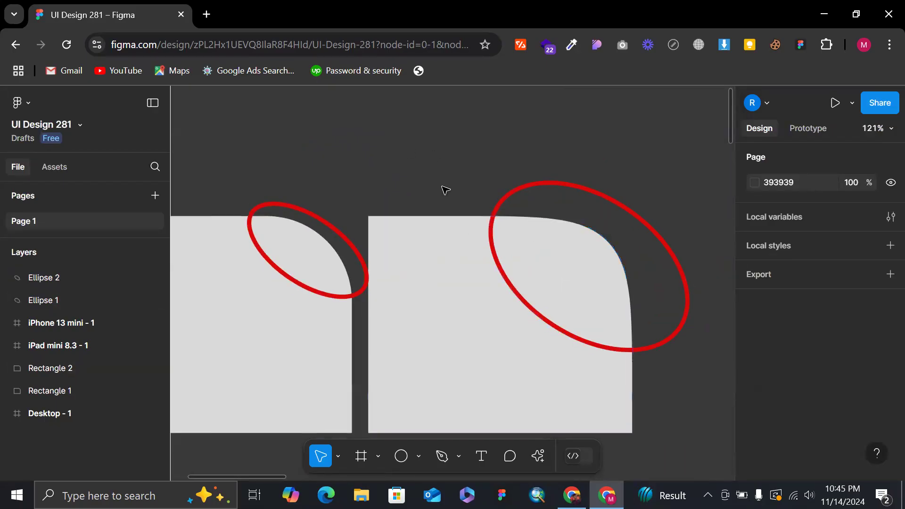
scroll(447, 190, "up", 2)
scroll(447, 190, "down", 3)
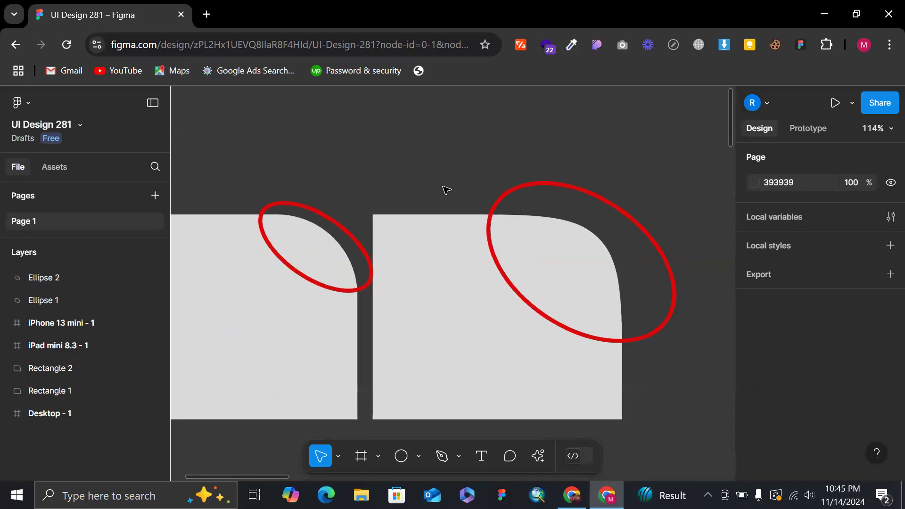
scroll(437, 167, "down", 5)
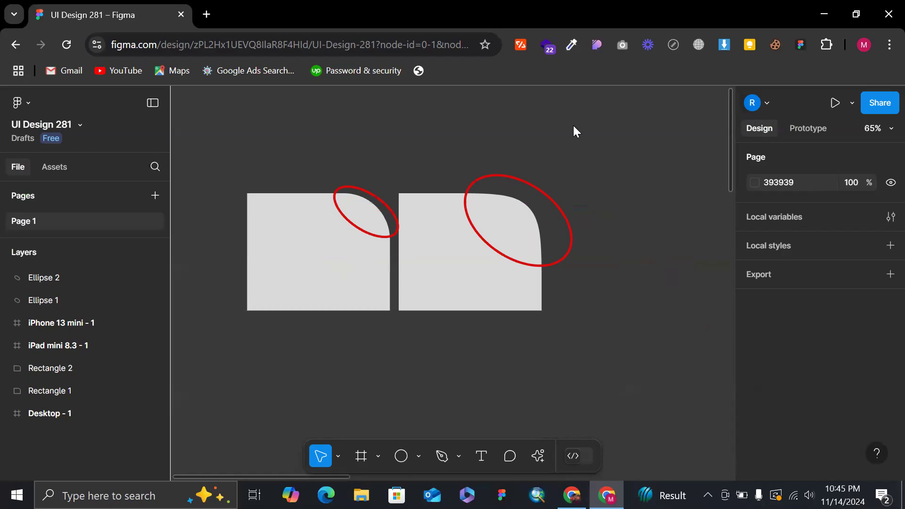
scroll(321, 148, "up", 4)
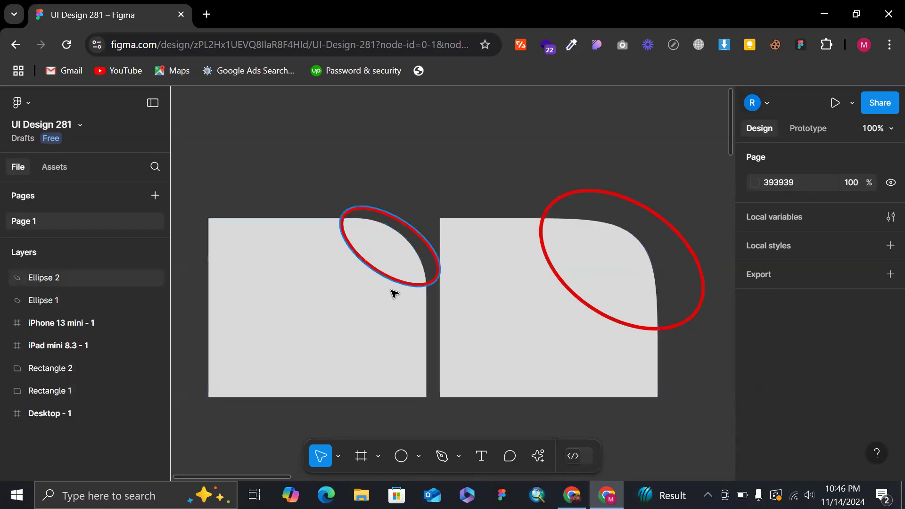
scroll(499, 158, "down", 1)
scroll(499, 158, "down", 2)
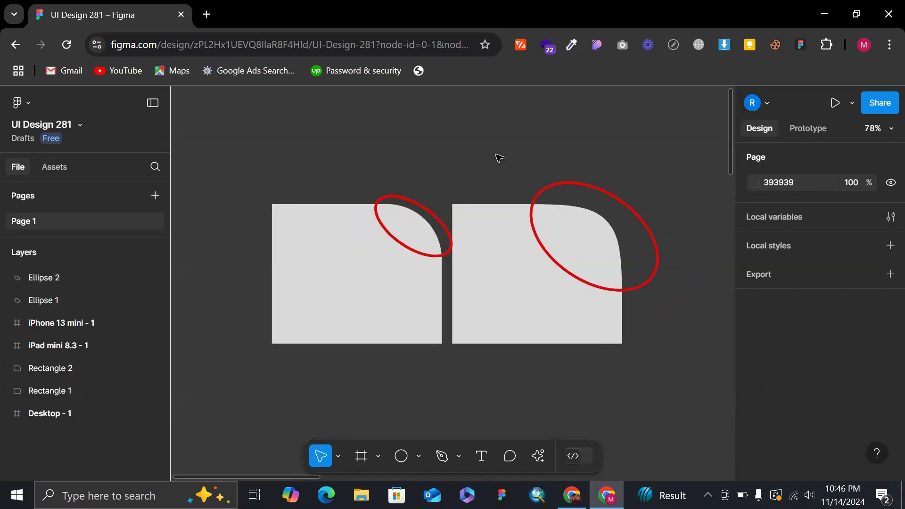
Delete both red ellipses marking the rounded corners of the two rectangles.
double_click(426, 208)
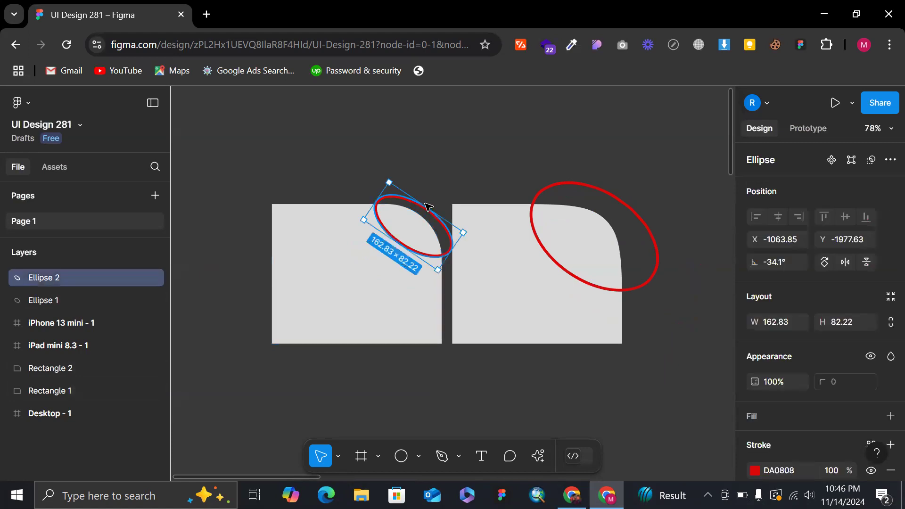
key("Escape")
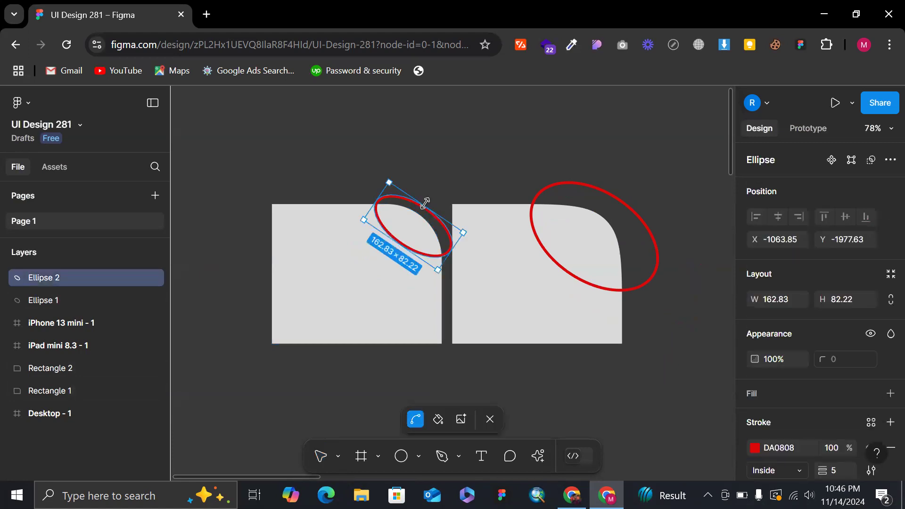
left_click(470, 190)
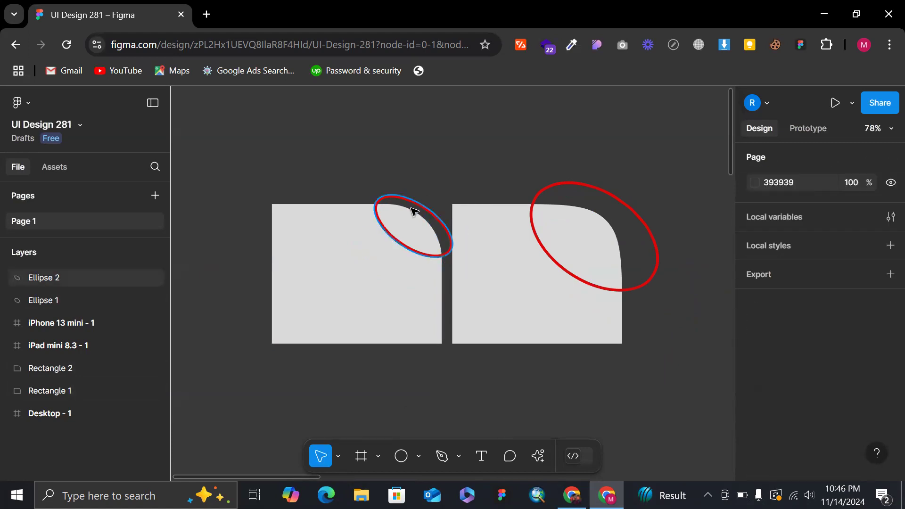
left_click(423, 212)
key("Delete")
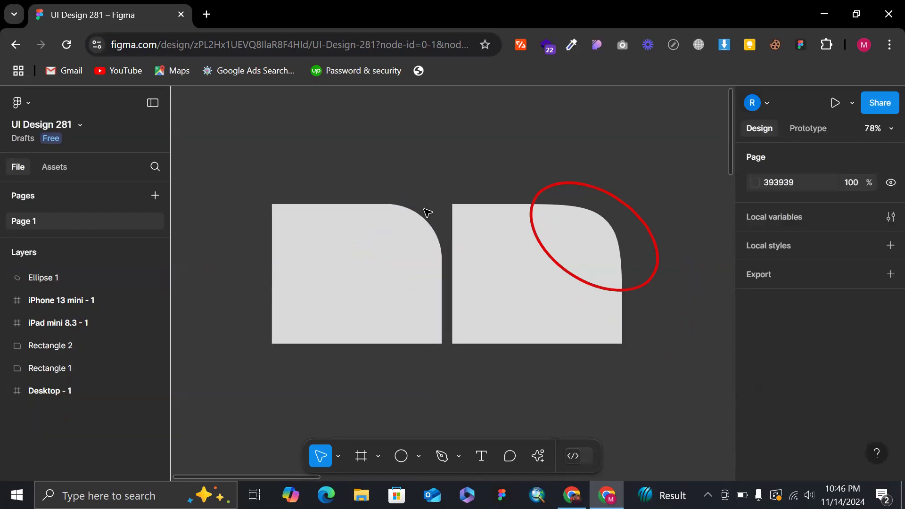
left_click(658, 242)
key("Delete")
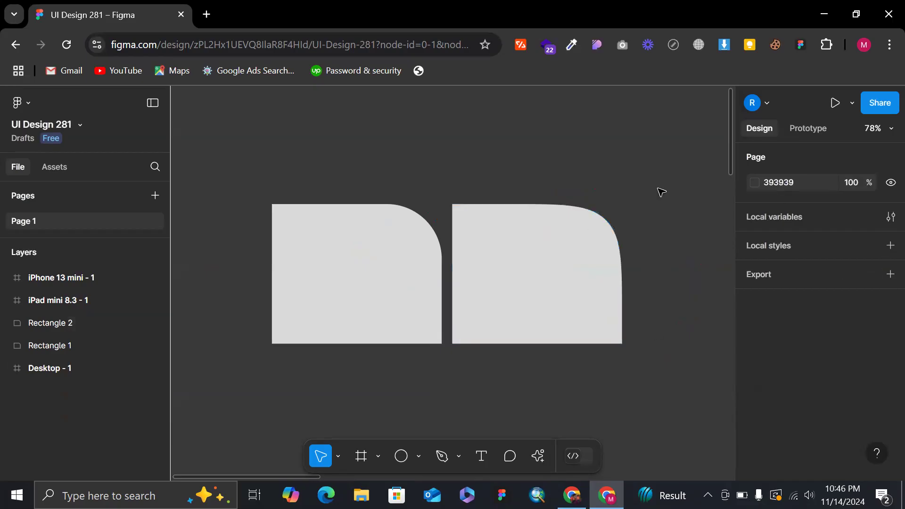
Set the first rectangle's top-right corner radius to 0 and deselect the rectangle.
scroll(606, 165, "down", 5)
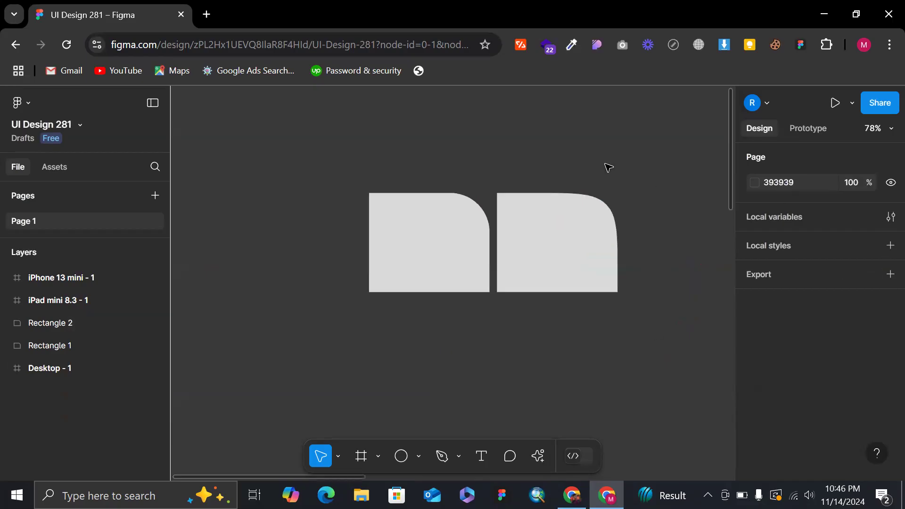
left_click(460, 240)
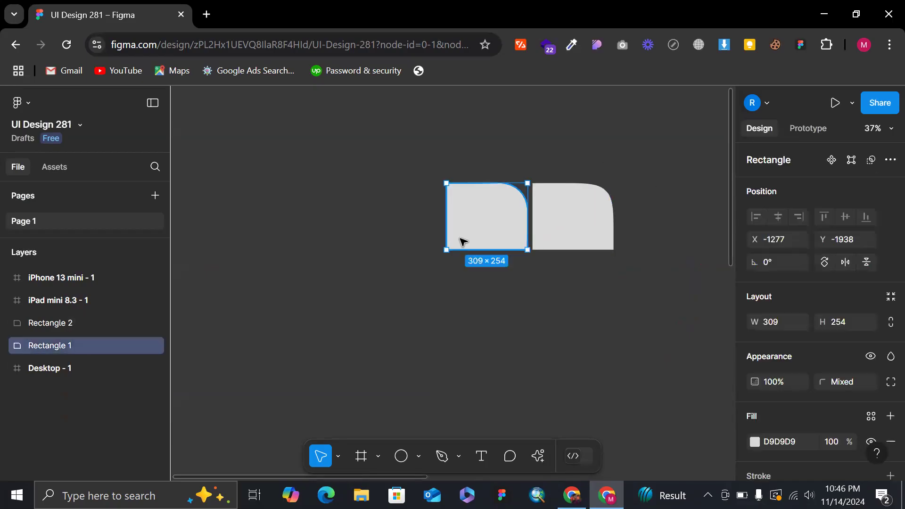
left_click(886, 382)
left_click(694, 371)
type("0")
key("Return")
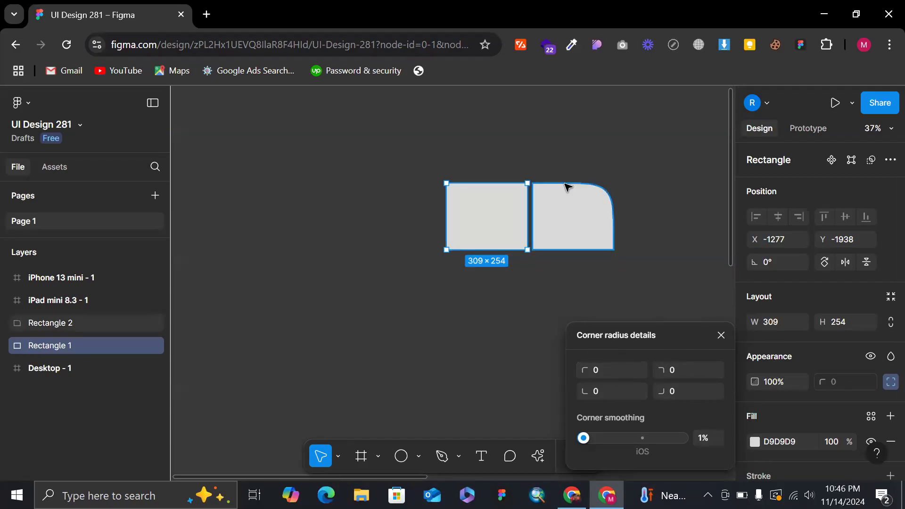
scroll(565, 184, "up", 4, "ctrl")
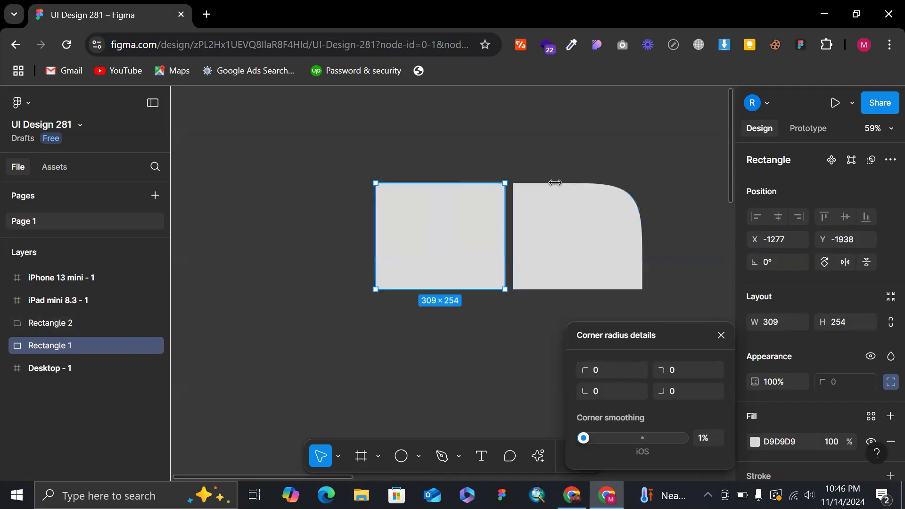
left_click(595, 147)
scroll(400, 222, "up", 5, "ctrl")
scroll(400, 222, "down", 5, "ctrl")
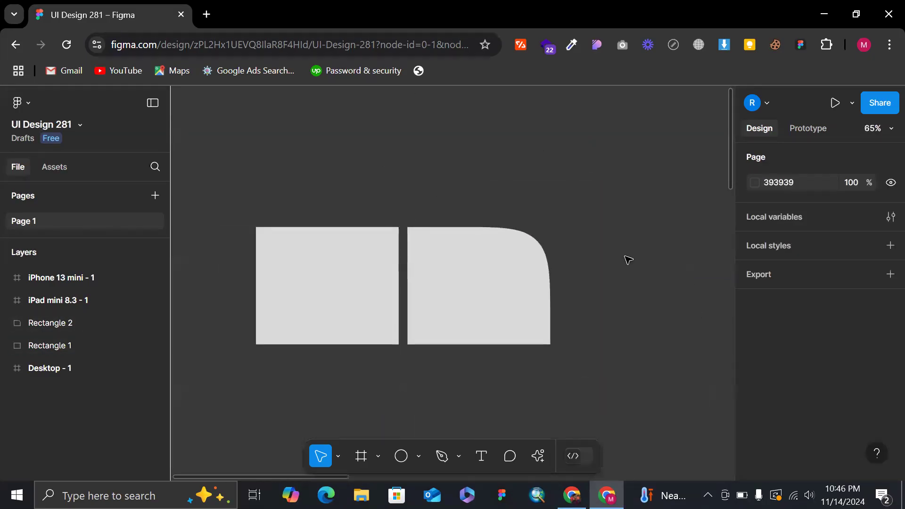
Try rounding the first rectangle directly on the canvas with its top-right radius handle, undo the rounding and deselect it.
left_click(349, 297)
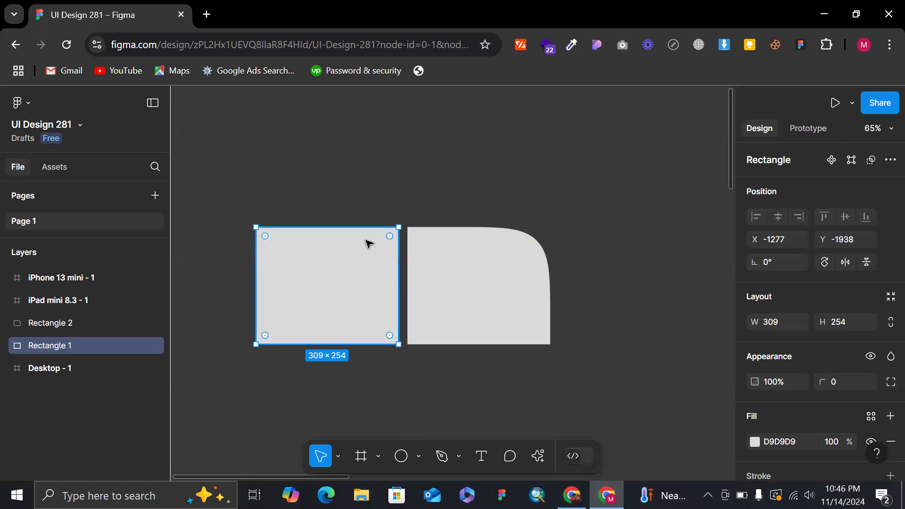
scroll(367, 242, "up", 4, "ctrl")
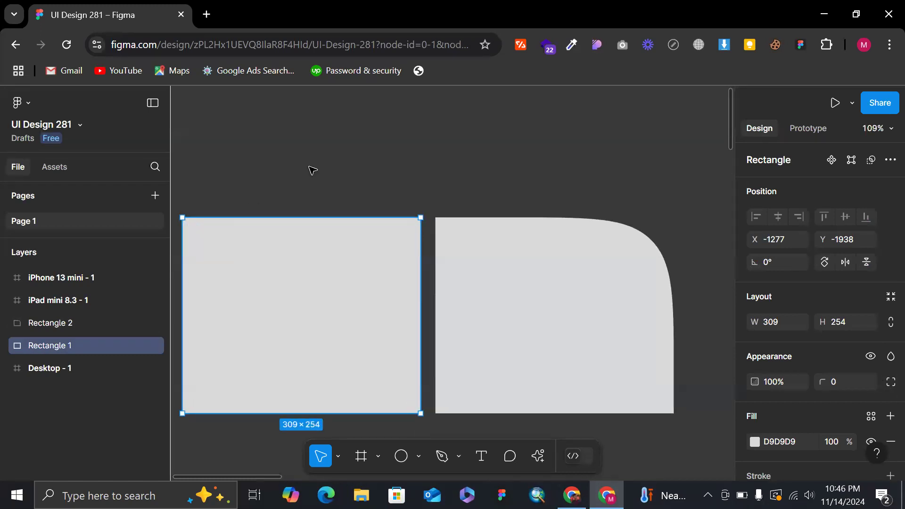
scroll(313, 171, "down", 2, "ctrl")
scroll(238, 199, "up", 4, "ctrl")
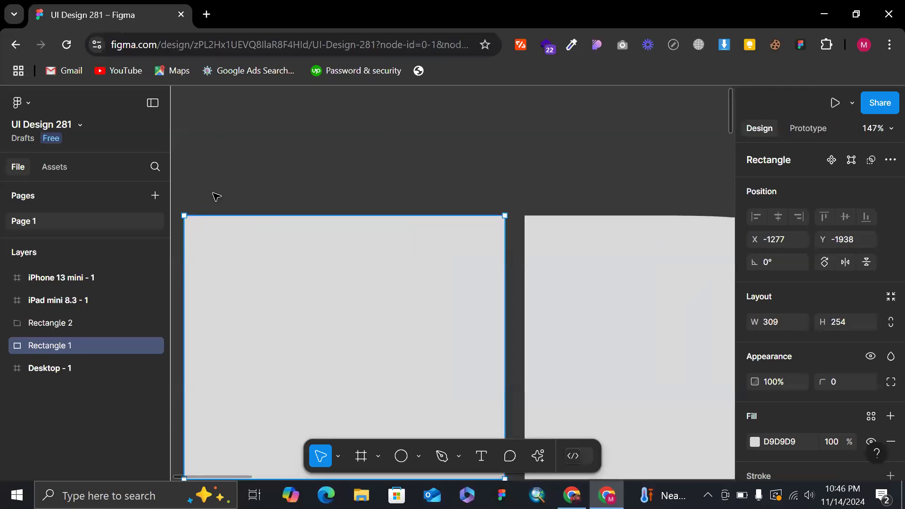
scroll(216, 197, "down", 2, "ctrl")
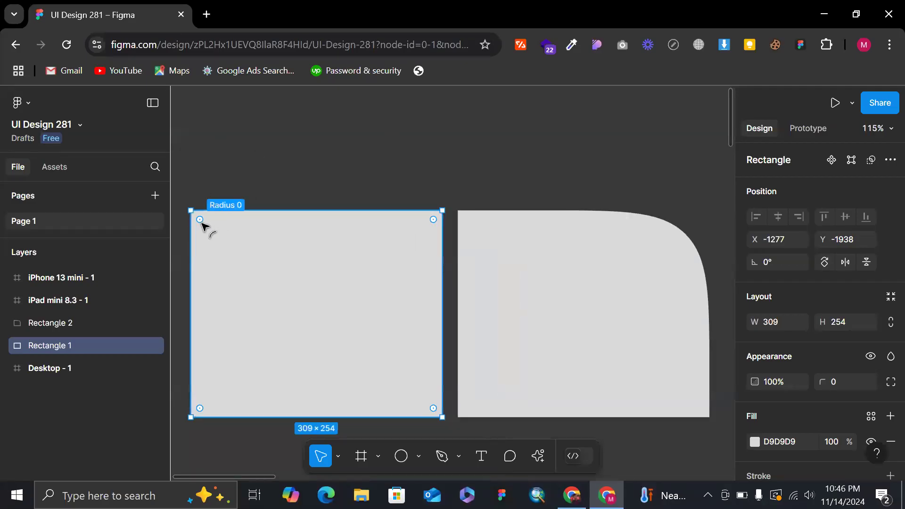
left_click(323, 195)
left_click(289, 255)
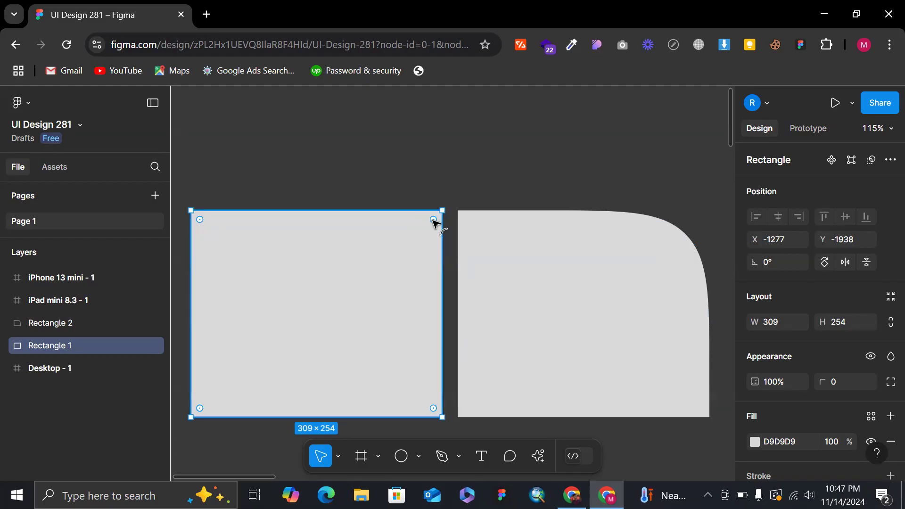
left_click_drag(433, 219, 347, 299)
key("ctrl+z")
left_click(319, 164)
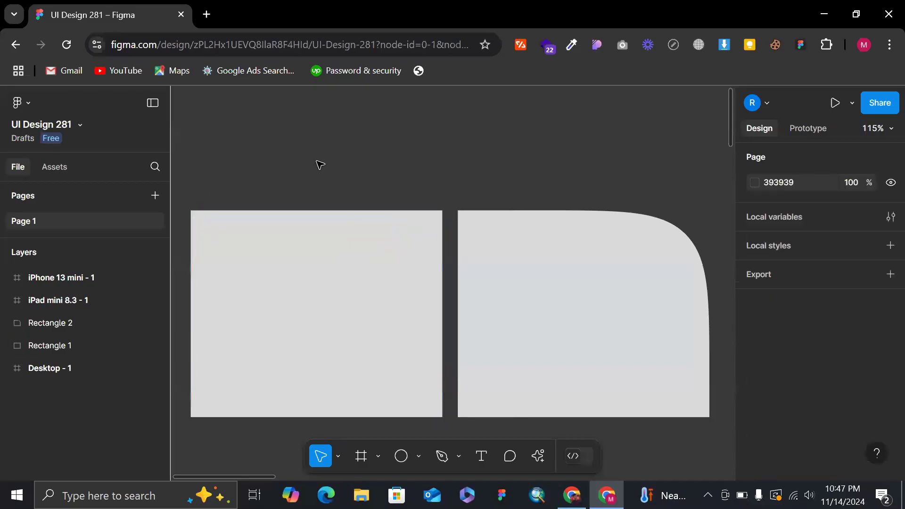
Round the first rectangle's four corners individually on the canvas, pulling each one inward to a radius of 127.
left_click(254, 246)
left_click_drag(200, 220, 312, 342)
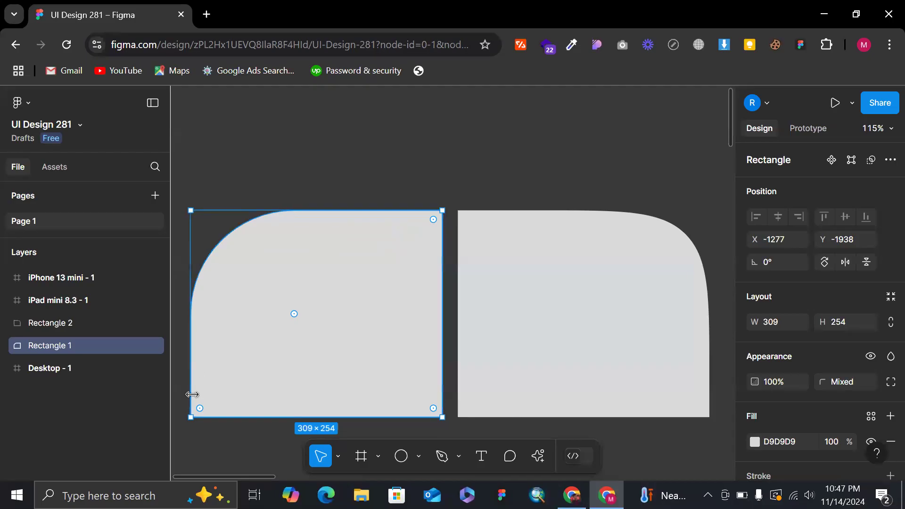
left_click_drag(200, 409, 335, 283)
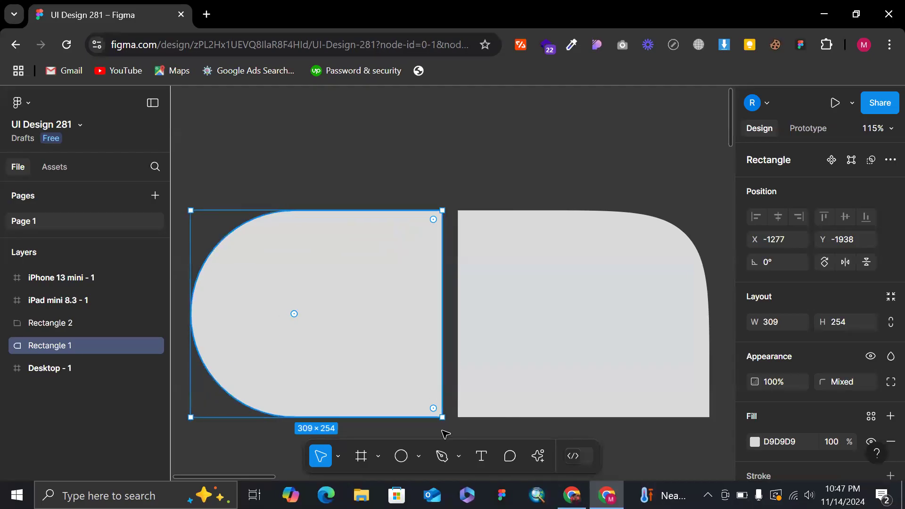
left_click_drag(433, 409, 271, 313)
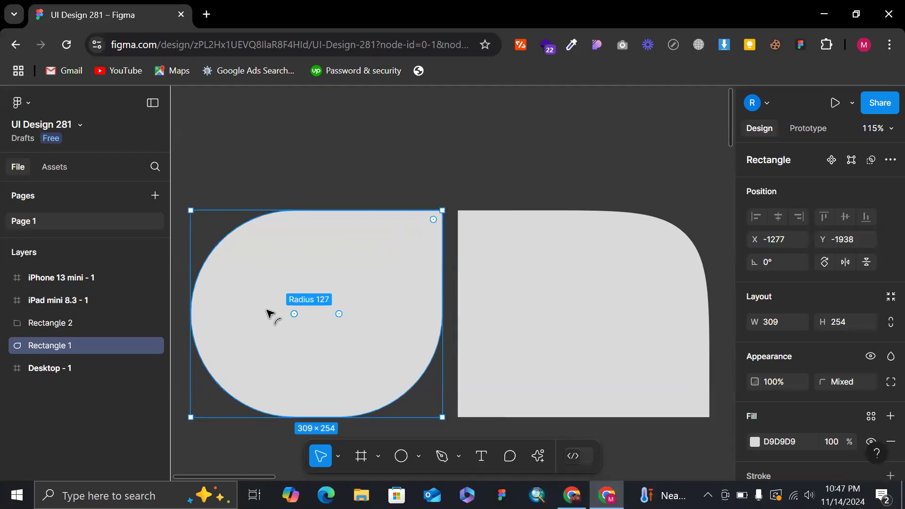
left_click_drag(433, 219, 166, 434)
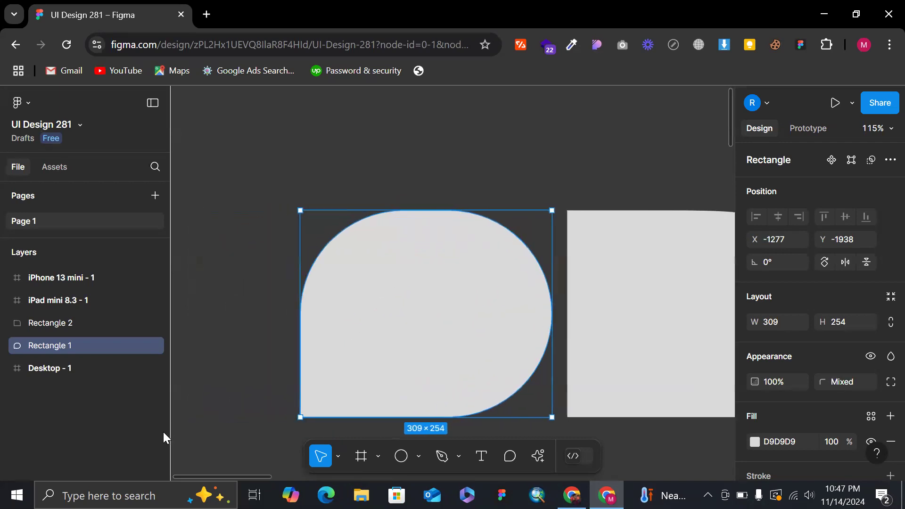
Pull the first rectangle's individually rounded corners back outward to make them square again.
left_click_drag(405, 313, 232, 210)
left_click_drag(449, 314, 586, 171)
left_click_drag(449, 321, 560, 426)
key("ctrl+z")
Try rounding all four corners of the first rectangle together to a radius of 127, undo the rounding and deselect it.
left_click_drag(449, 314, 419, 271)
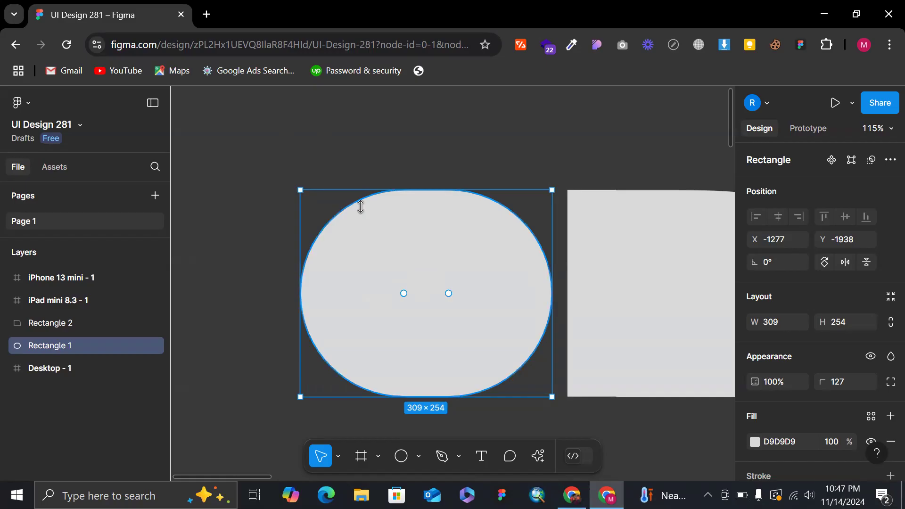
key("ctrl+z")
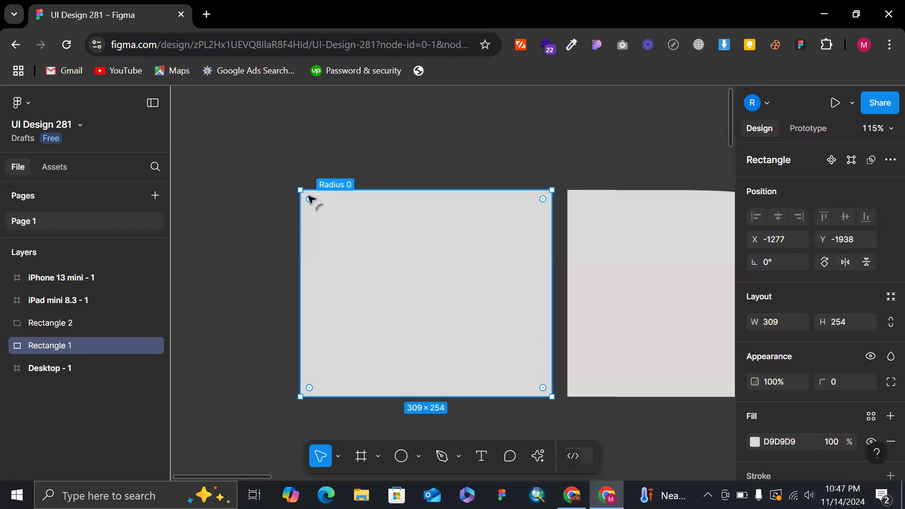
left_click_drag(310, 197, 519, 342)
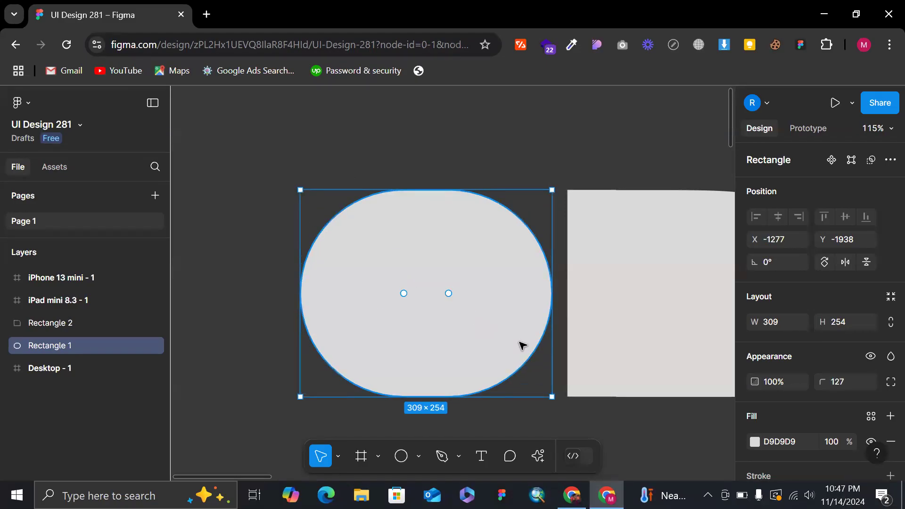
key("ctrl+z")
left_click(504, 174)
Try pulling the first rectangle's top-right radius handle inward again, undo that change and deselect the rectangle.
scroll(507, 174, "down", 2)
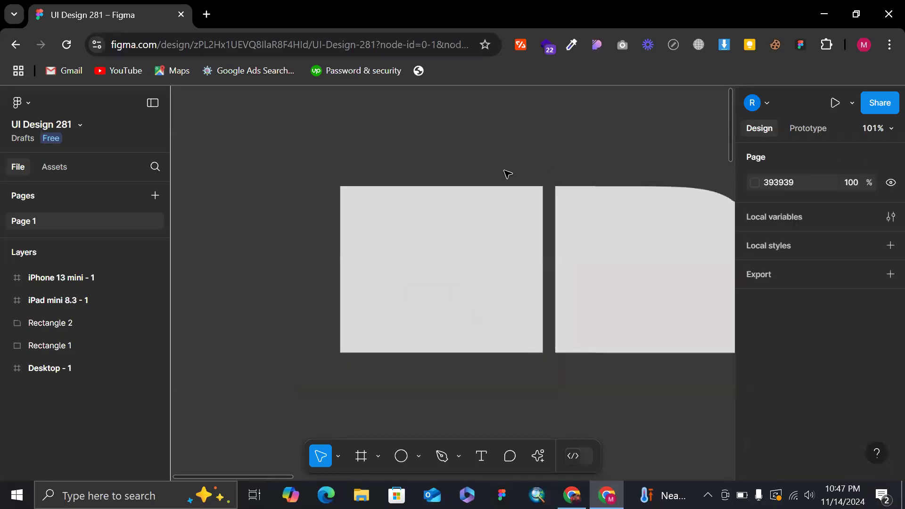
scroll(507, 174, "down", 3)
left_click(499, 203)
left_click_drag(524, 194, 460, 238)
key("ctrl+z")
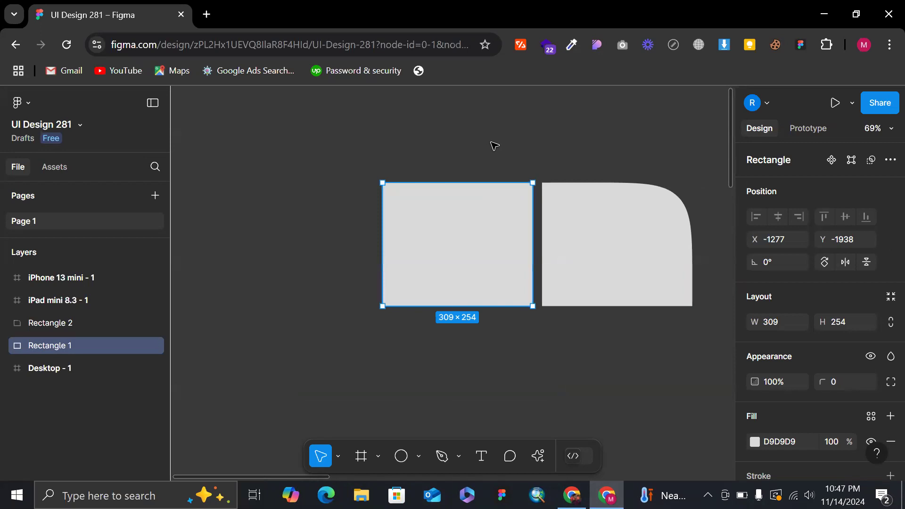
left_click(491, 142)
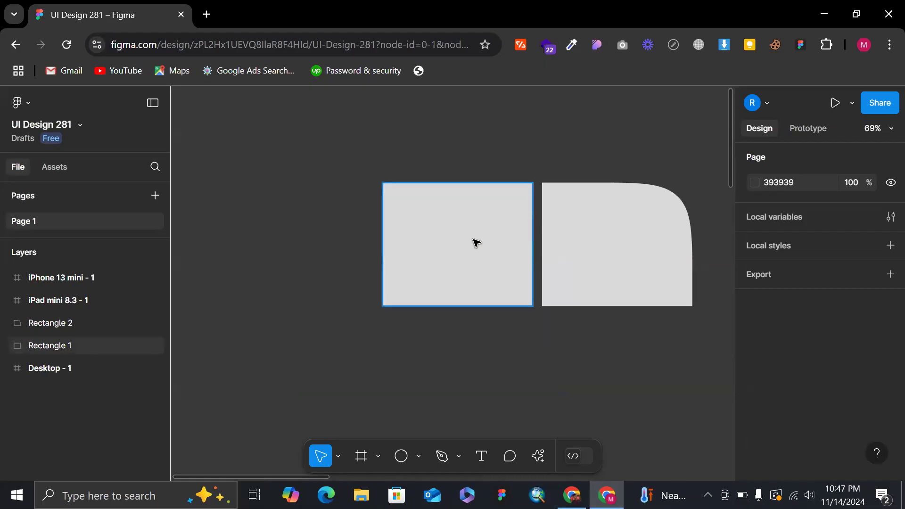
Add a vector point midway along the first rectangle's top edge and raise it into a peak, making a house shape about 309 × 469.
left_click(426, 230)
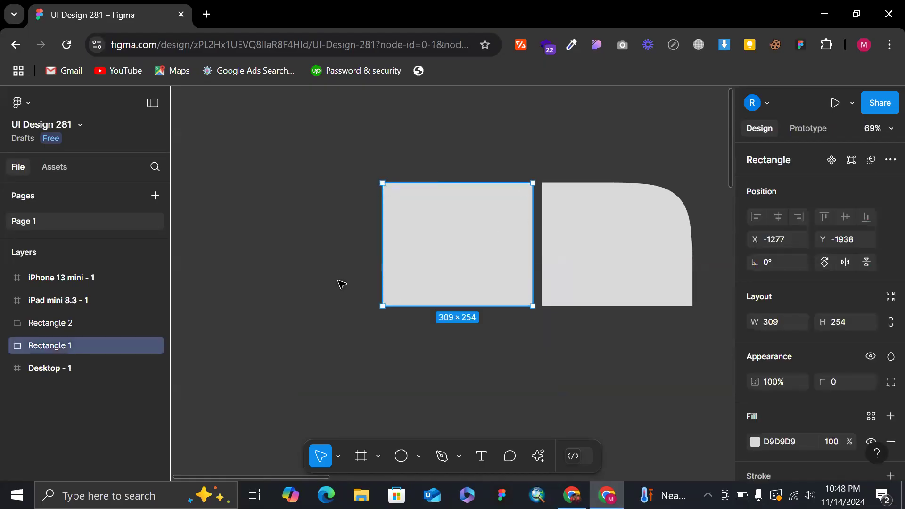
double_click(439, 234)
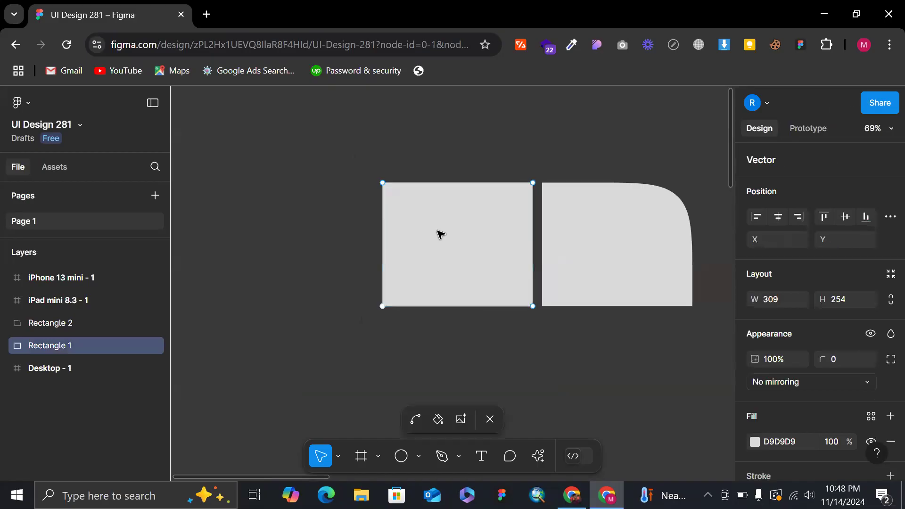
scroll(473, 169, "up", 5)
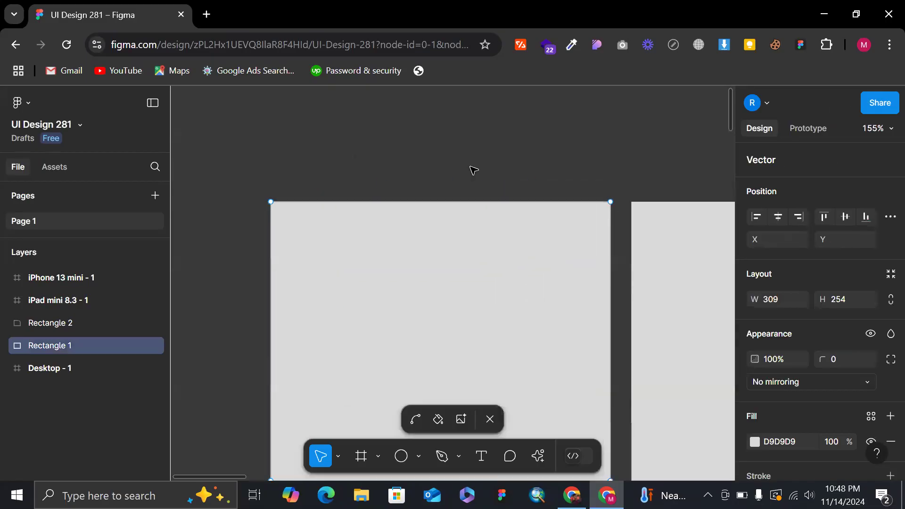
scroll(443, 208, "down", 3)
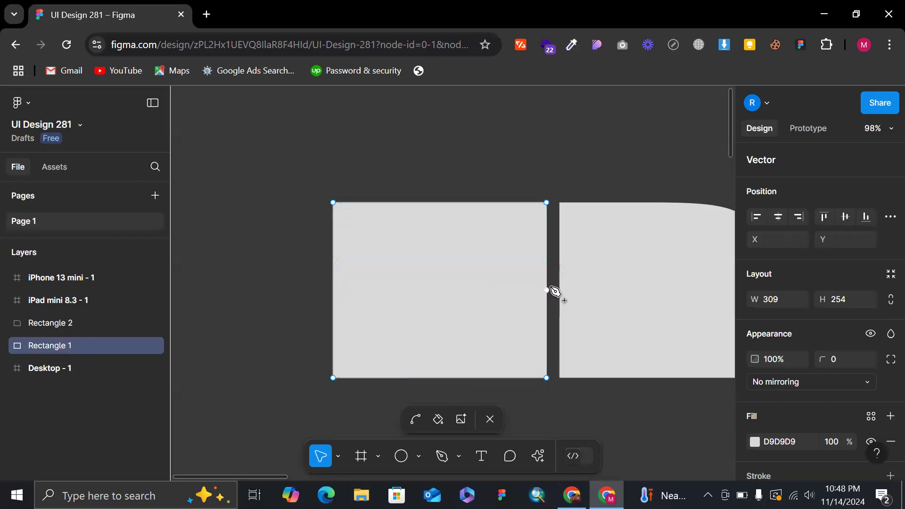
left_click(440, 203)
left_click_drag(440, 202, 430, 149)
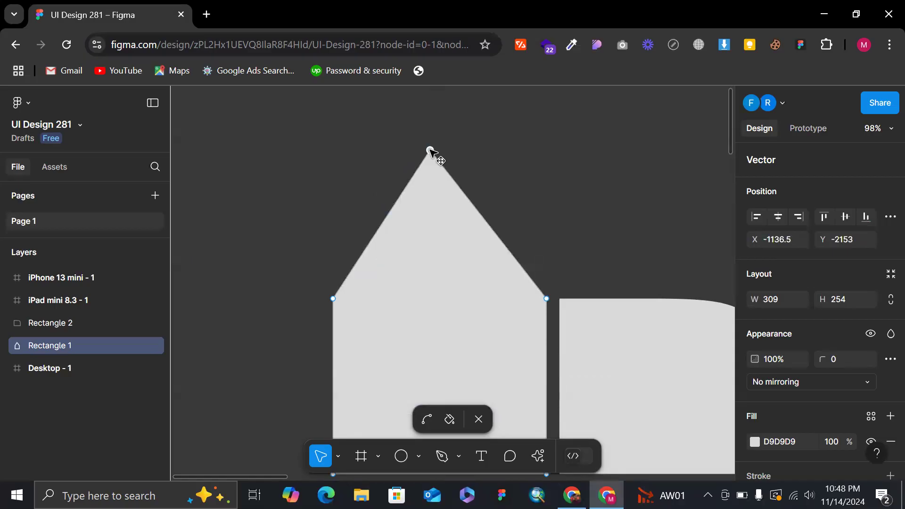
key("Escape")
Move the house shape left, away from the second rectangle, to about X -1569, Y -2172, and deselect it.
scroll(483, 191, "down", 5)
left_click_drag(484, 286, 378, 284)
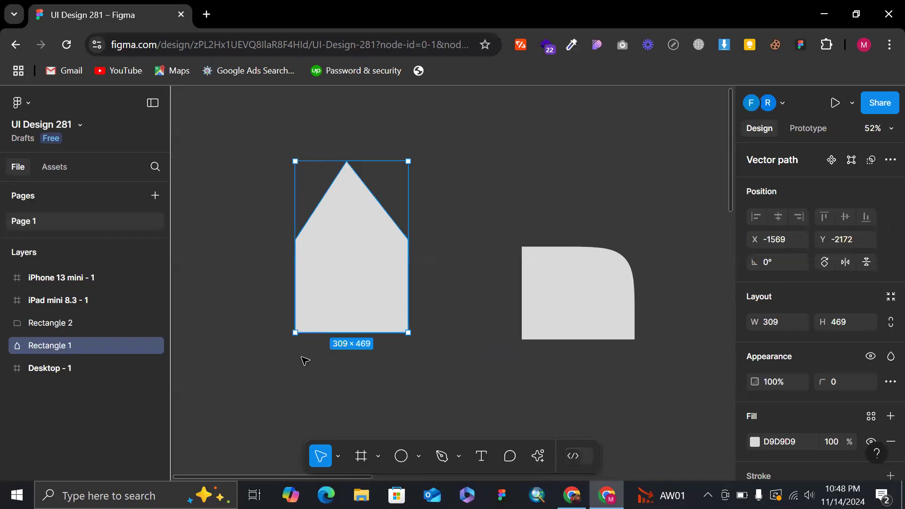
left_click(457, 205)
Reopen the house shape for vector editing and shift its peak point slightly right to about X -1424.
double_click(386, 266)
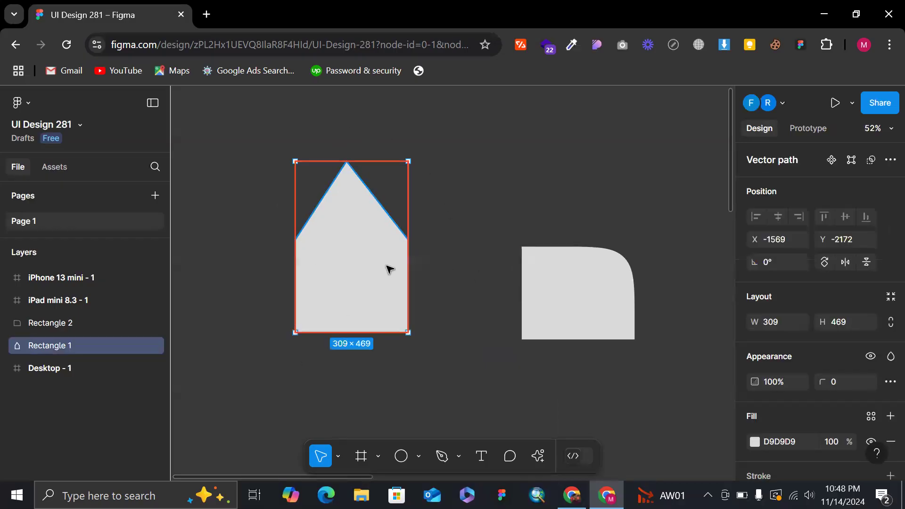
scroll(386, 265, "up", 3)
scroll(375, 195, "up", 2)
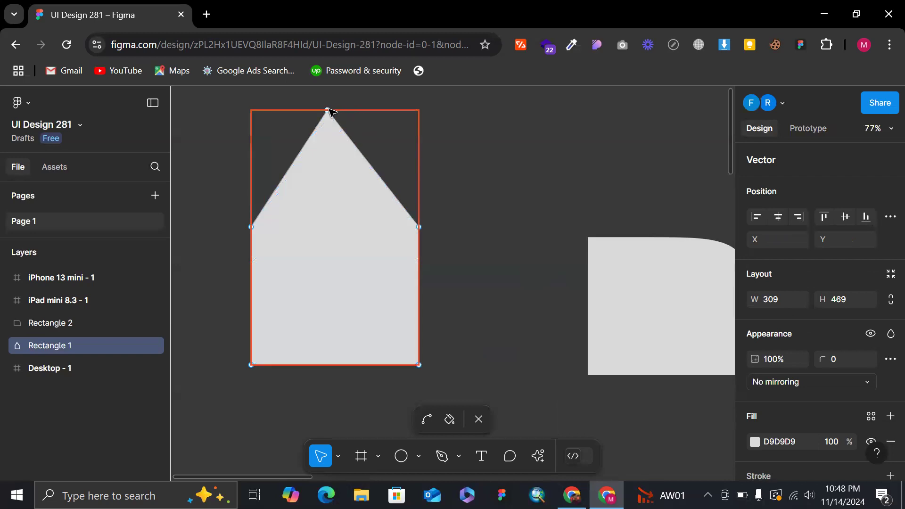
left_click(327, 110)
left_click_drag(332, 111, 331, 111)
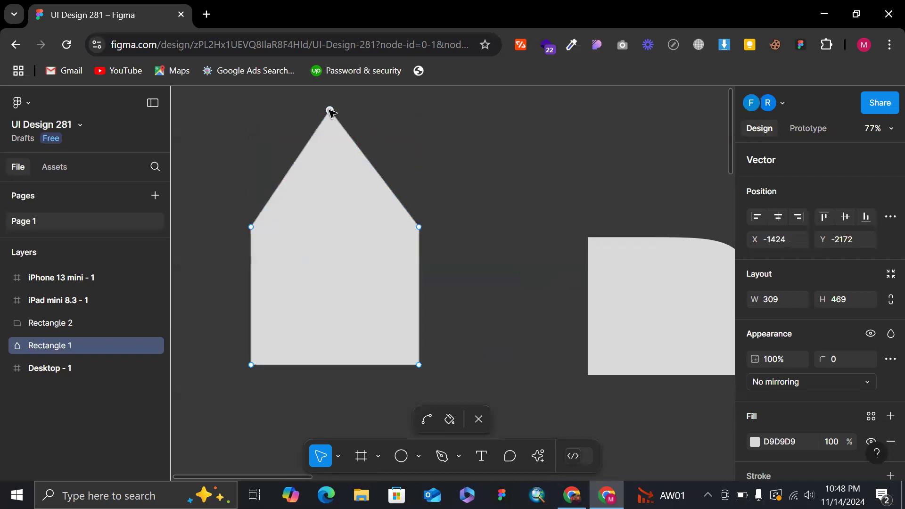
Dismiss the Sticky Keys prompt, nudge the house shape's peak point right to about X -1417.5, and leave vector editing with the shape deselected.
key("shift")
key("shift")
key("shift")
key("shift")
key("shift")
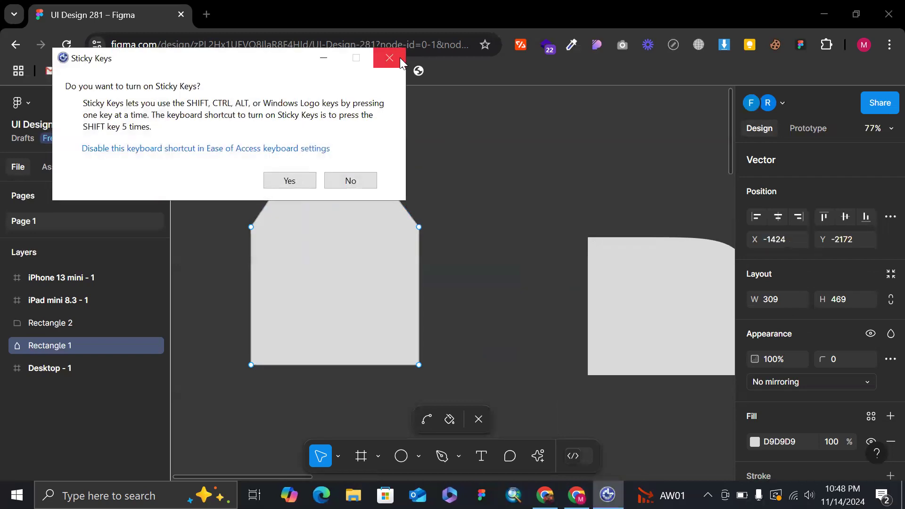
left_click(398, 60)
left_click_drag(333, 111, 336, 112)
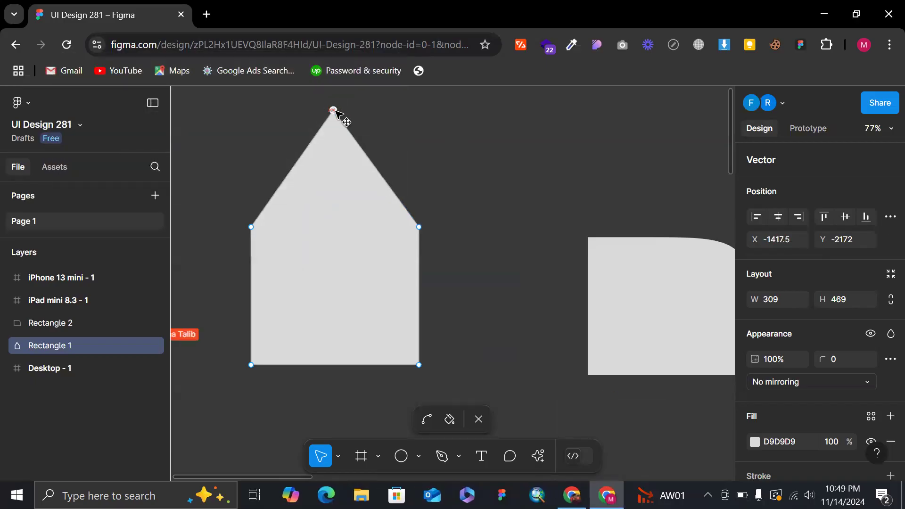
key("Escape")
key("Escape")
scroll(421, 150, "down", 3)
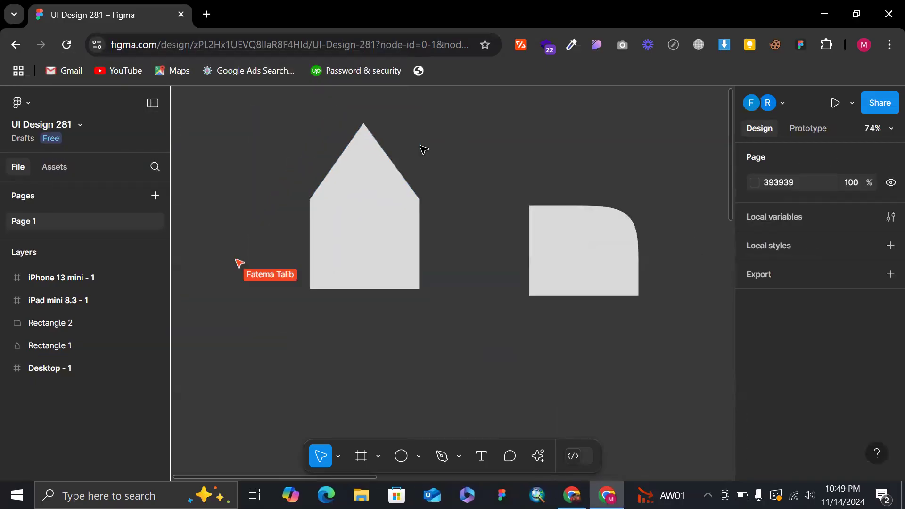
Add points midway along both roof edges, moving one inward to about X -1411.5, Y -1957 and the other outward to about X -1256, Y -2300.5.
double_click(357, 254)
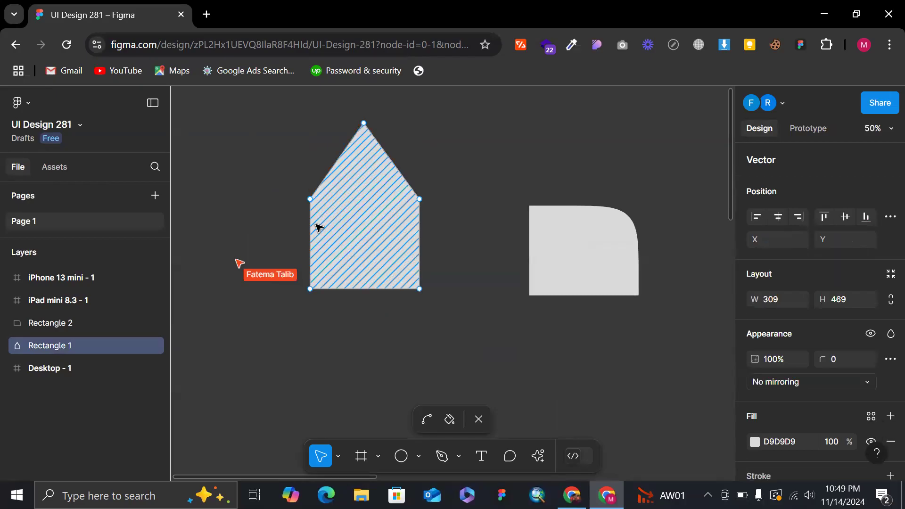
scroll(340, 141, "up", 5)
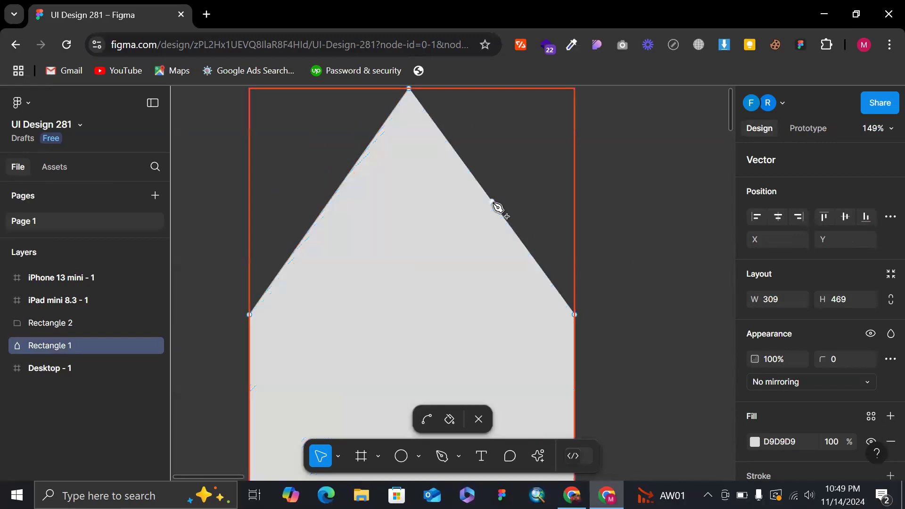
left_click_drag(329, 202, 349, 241)
left_click_drag(375, 302, 415, 318)
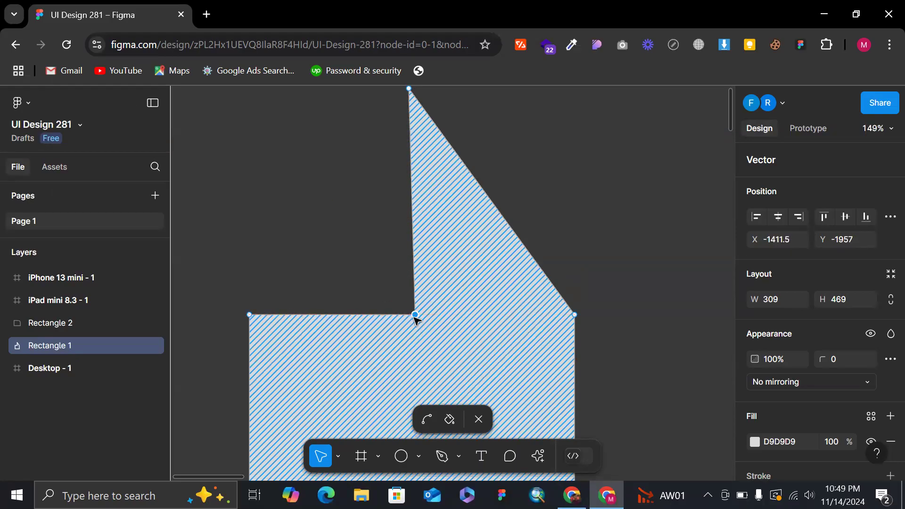
left_click_drag(492, 202, 579, 110)
Displace more edge points to form an irregular outline about 669 × 772, then move the finished shape to about X -2099, Y -2154.
scroll(579, 110, "down", 5)
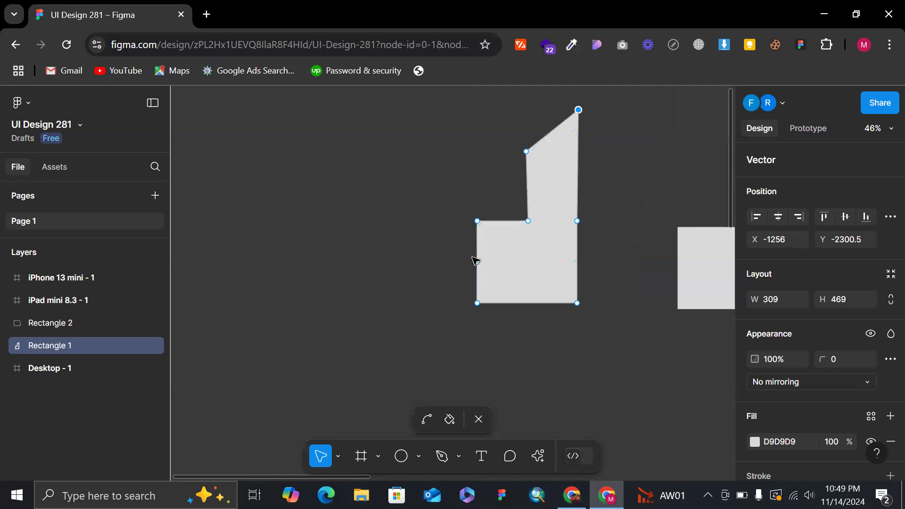
left_click_drag(476, 262, 549, 359)
mouse_move(579, 221)
left_mouse_down()
mouse_move(542, 269)
mouse_move(490, 187)
mouse_move(448, 147)
mouse_move(377, 119)
left_mouse_up()
left_click_drag(479, 243, 440, 235)
left_click_drag(533, 265, 578, 274)
left_click_drag(486, 217, 595, 149)
key("Escape")
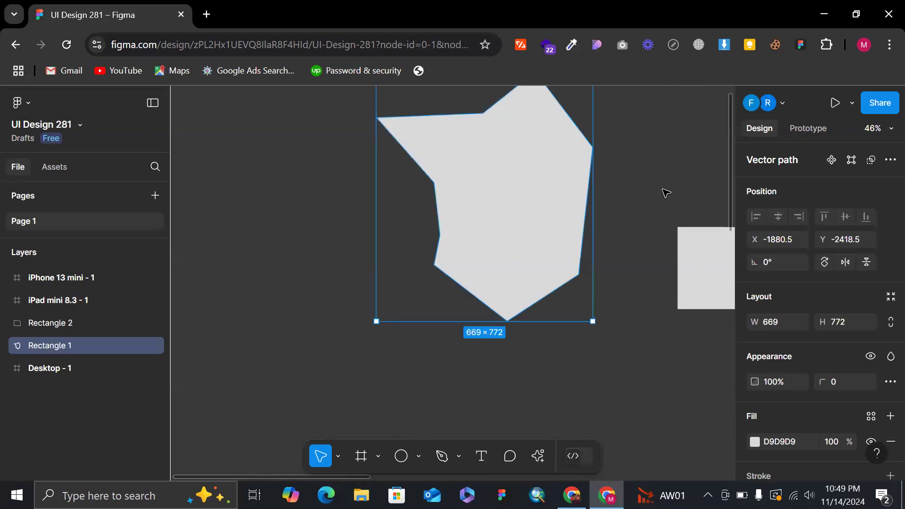
scroll(667, 192, "down", 3)
left_click_drag(612, 213, 574, 256)
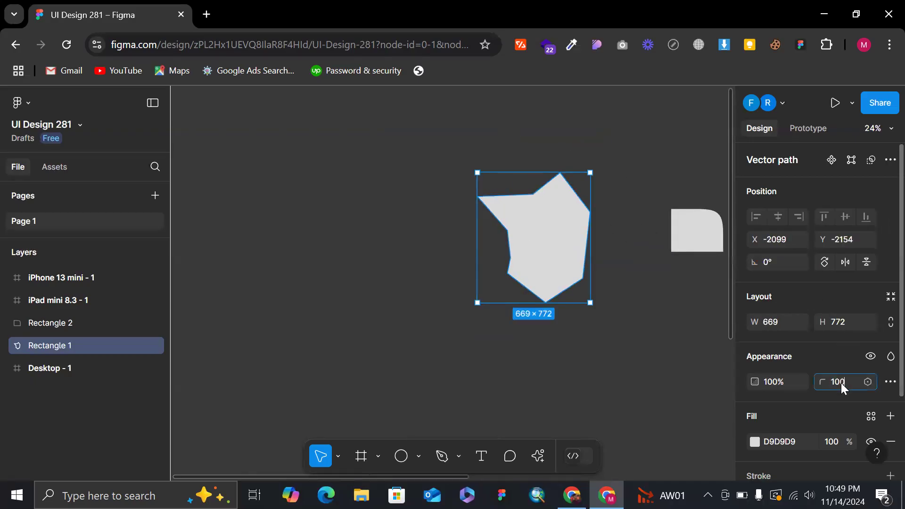
Set the irregular shape's corner radius to 100 and rotate it to about -87.81°.
key("Return")
left_click(658, 317)
scroll(658, 317, "right", 3)
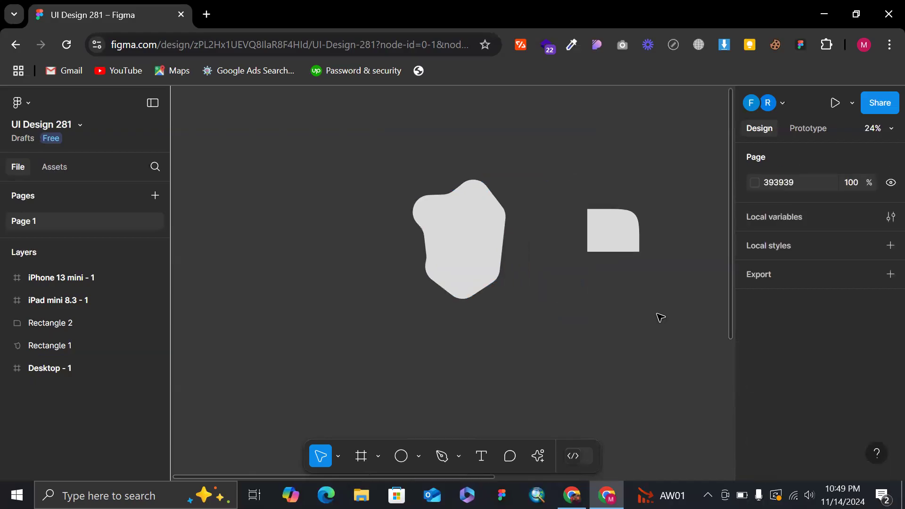
left_click(447, 216)
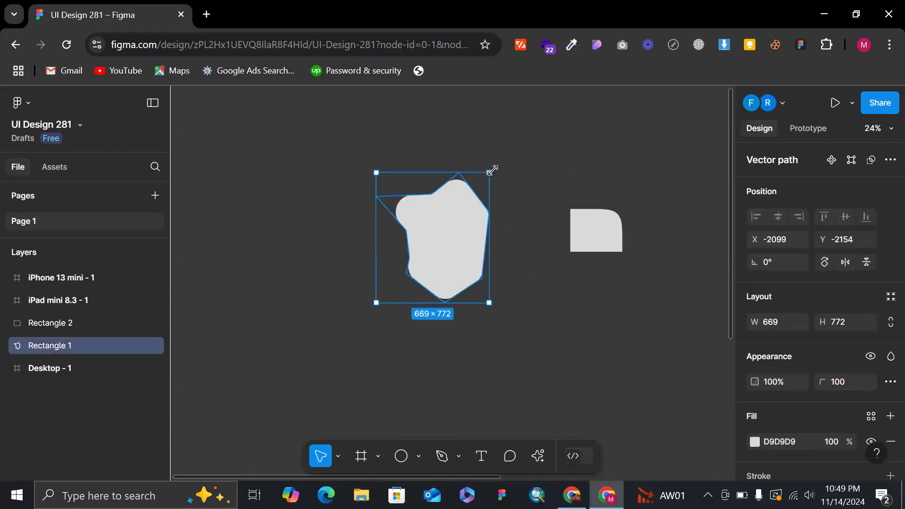
left_click_drag(499, 169, 471, 269)
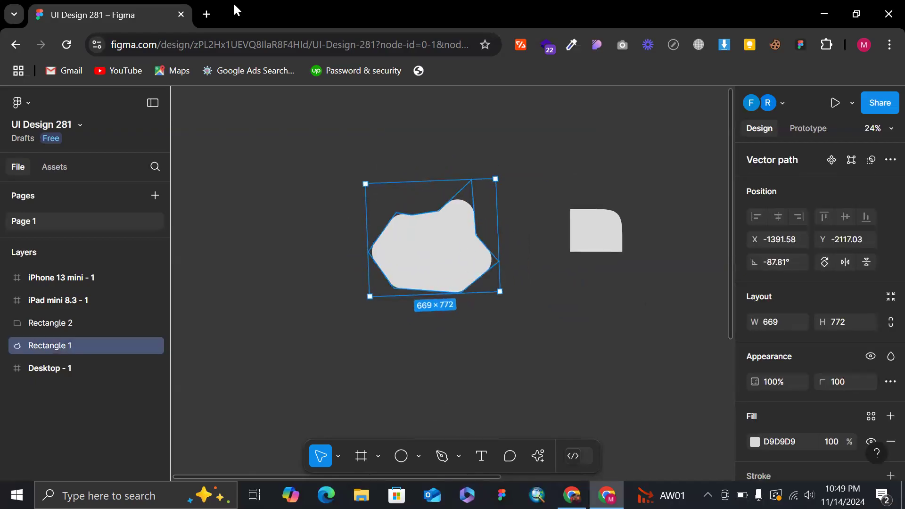
Search Google for "blob" in a new browser tab and look over the image results.
left_click(209, 15)
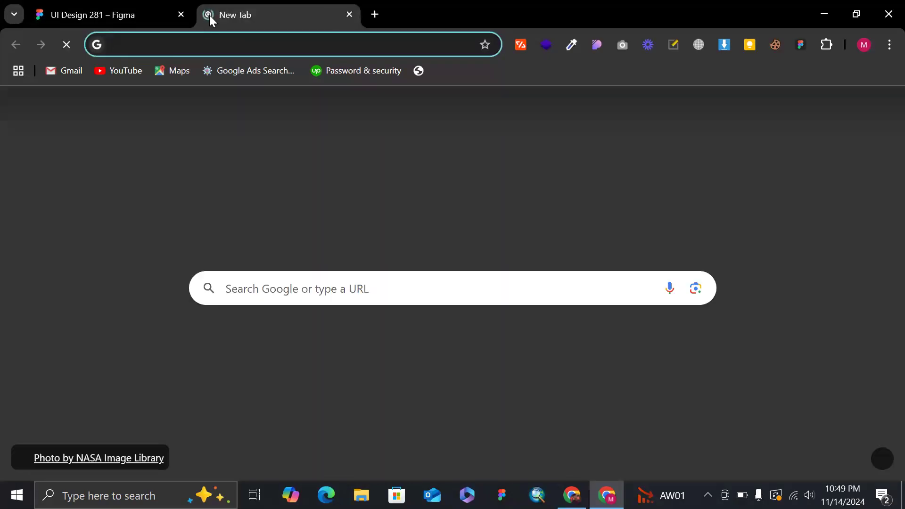
type("blob")
key("Return")
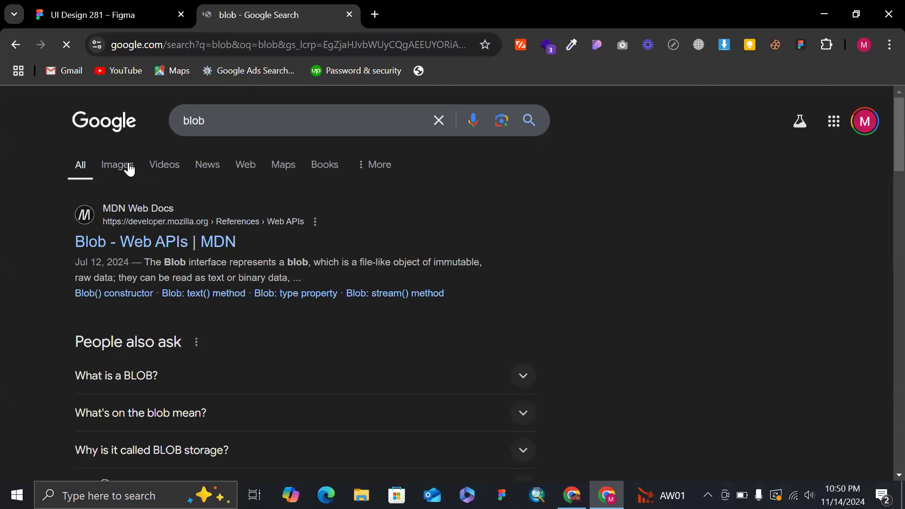
left_click(129, 163)
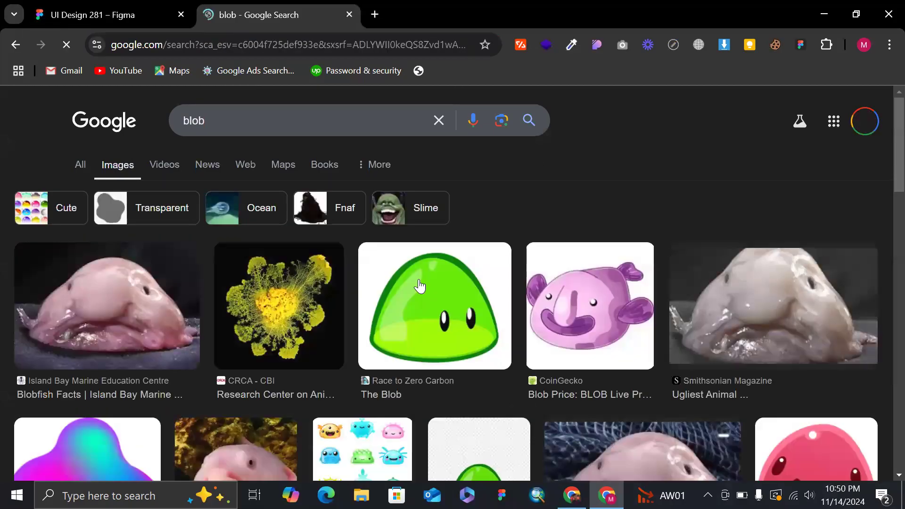
scroll(516, 227, "down", 5)
scroll(516, 226, "up", 6)
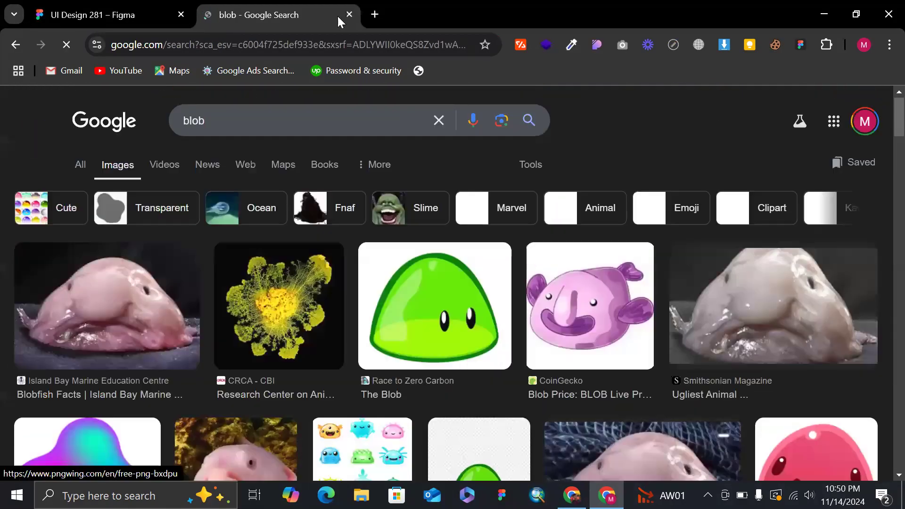
scroll(292, 125, "down", 3)
scroll(273, 127, "up", 4)
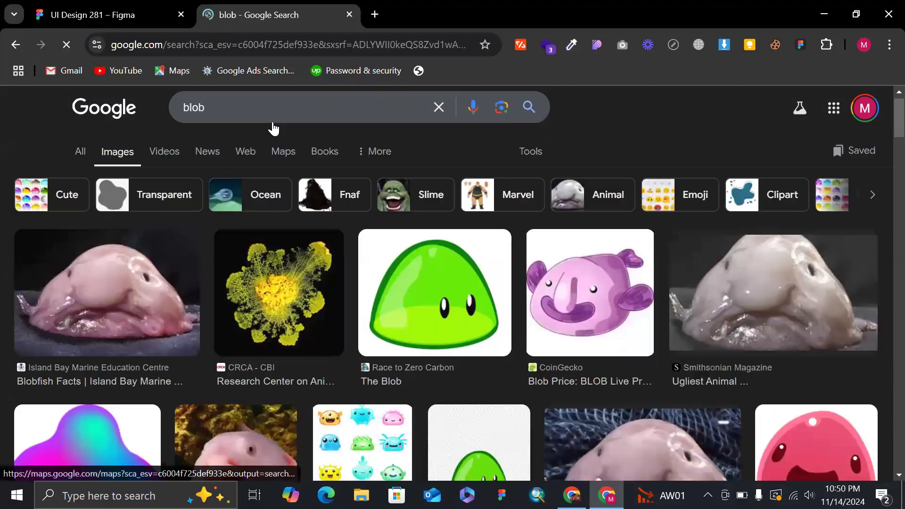
Change the image search to "blob shapes" and examine the results for examples of organic forms.
left_click(267, 106)
type("shapes")
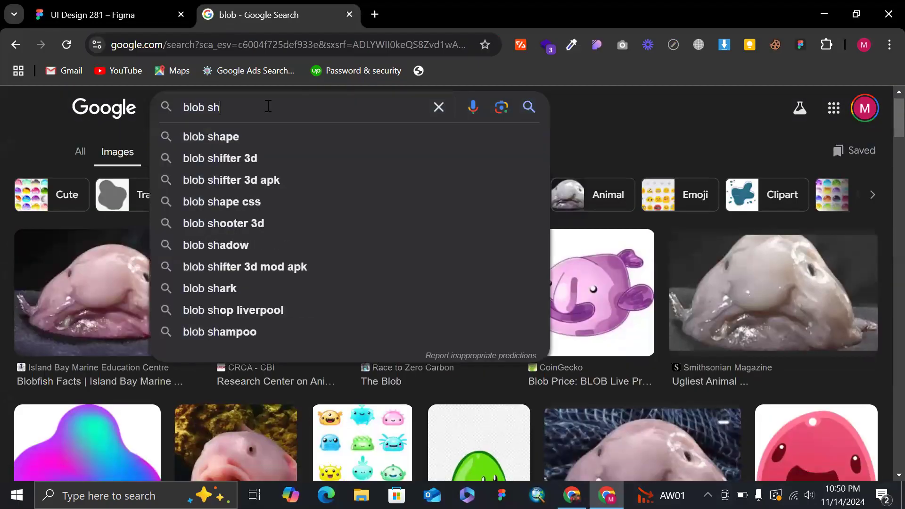
key("Return")
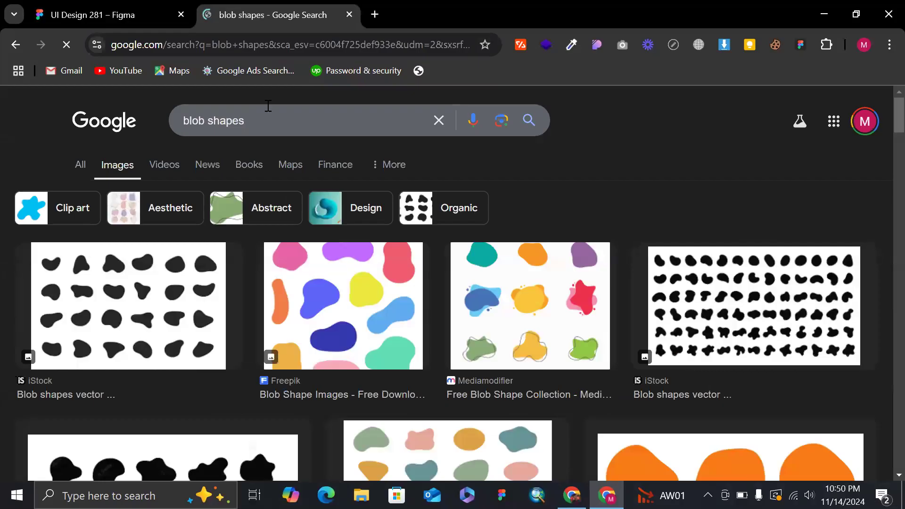
scroll(93, 122, "down", 3)
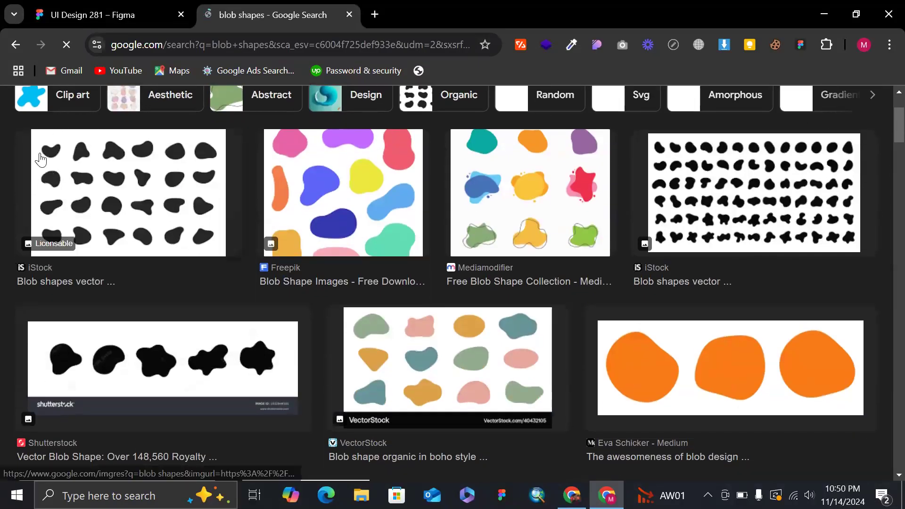
scroll(293, 155, "up", 1)
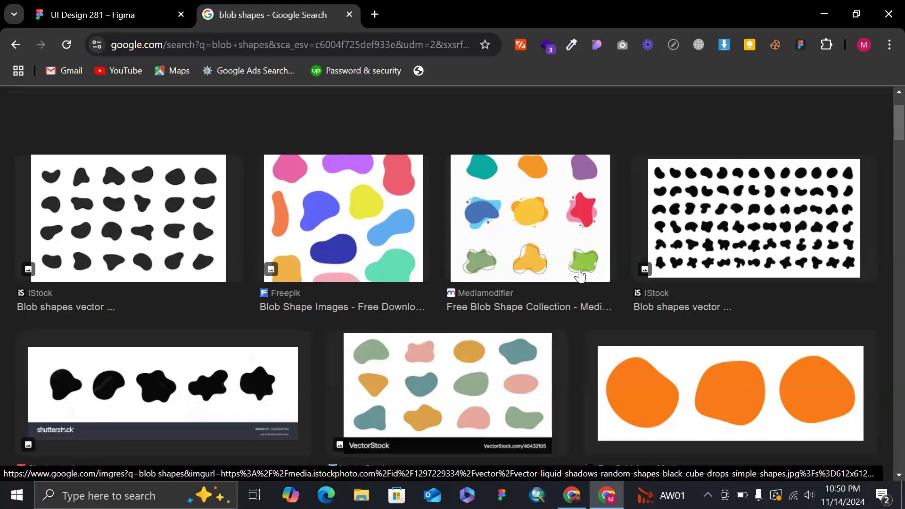
scroll(590, 245, "down", 4)
scroll(589, 241, "down", 3)
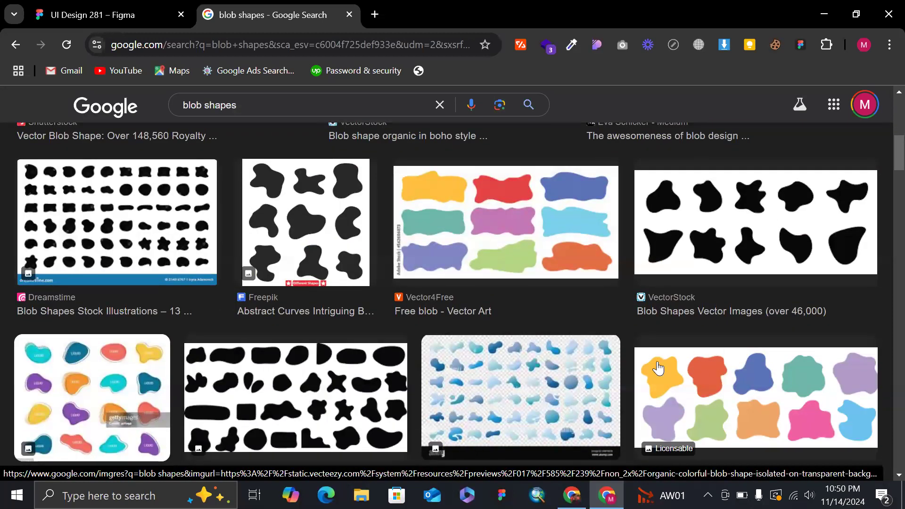
scroll(696, 362, "down", 1)
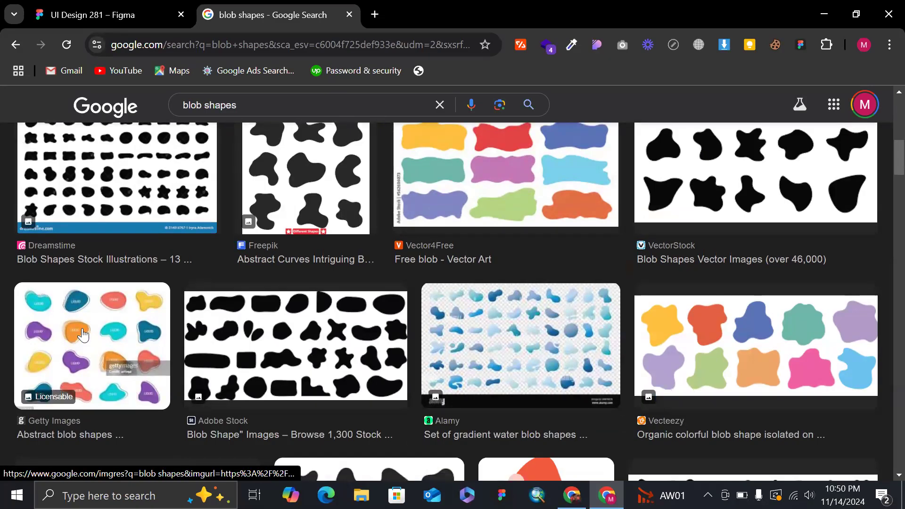
scroll(95, 340, "down", 3)
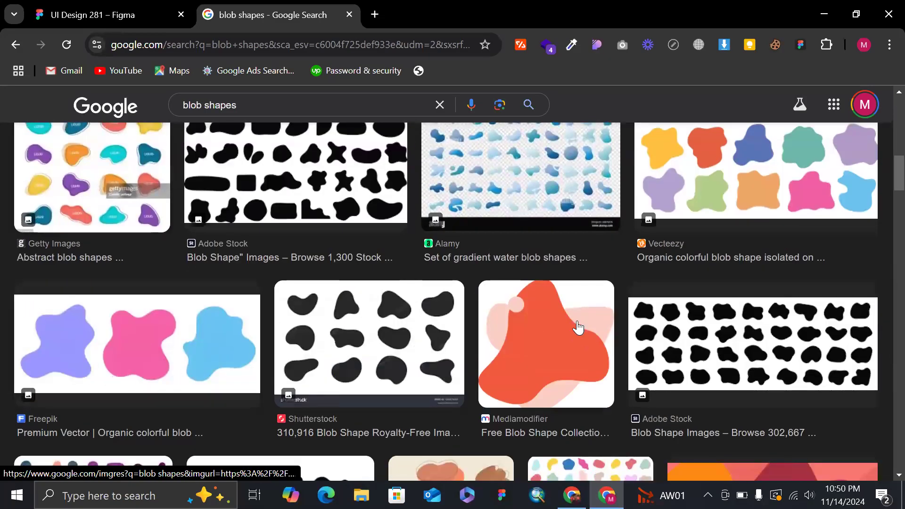
scroll(579, 329, "down", 4)
scroll(778, 293, "down", 5)
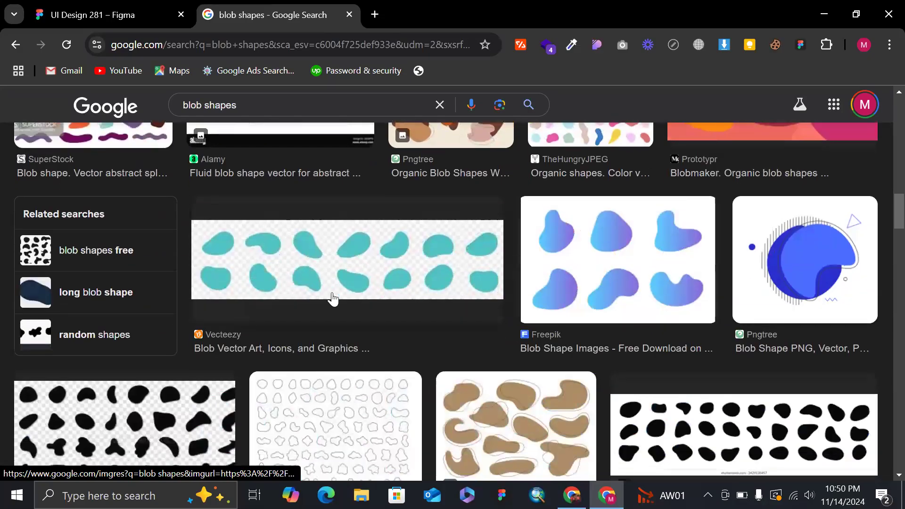
Back in Figma, reshape the second rectangle by pulling its left and bottom edge midpoints outward and the lower-left slanted edge's midpoint inward.
left_click(153, 5)
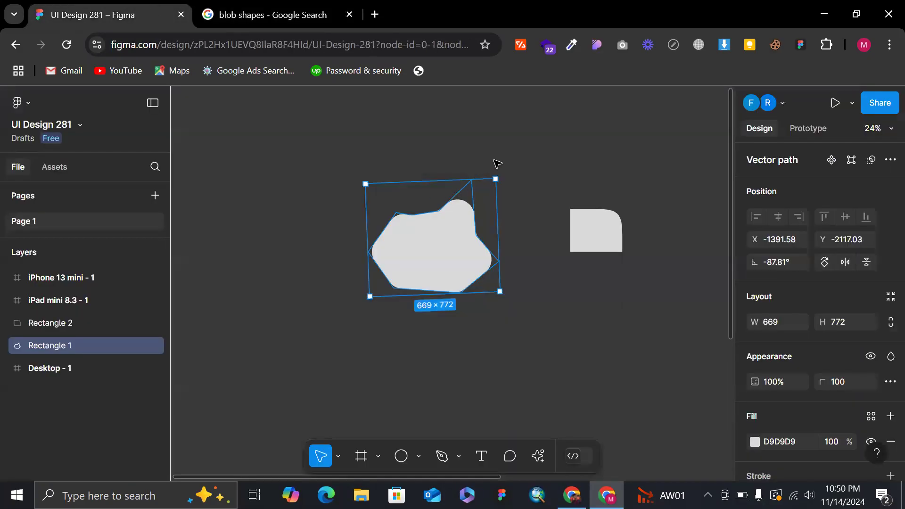
left_click(550, 158)
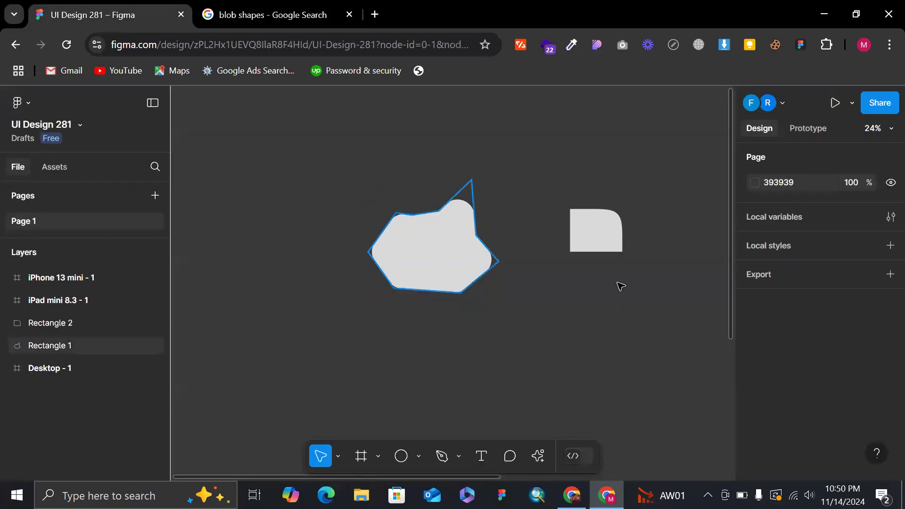
double_click(596, 230)
scroll(595, 222, "up", 5)
mouse_move(507, 239)
left_mouse_down()
mouse_move(457, 246)
mouse_move(349, 224)
left_mouse_up()
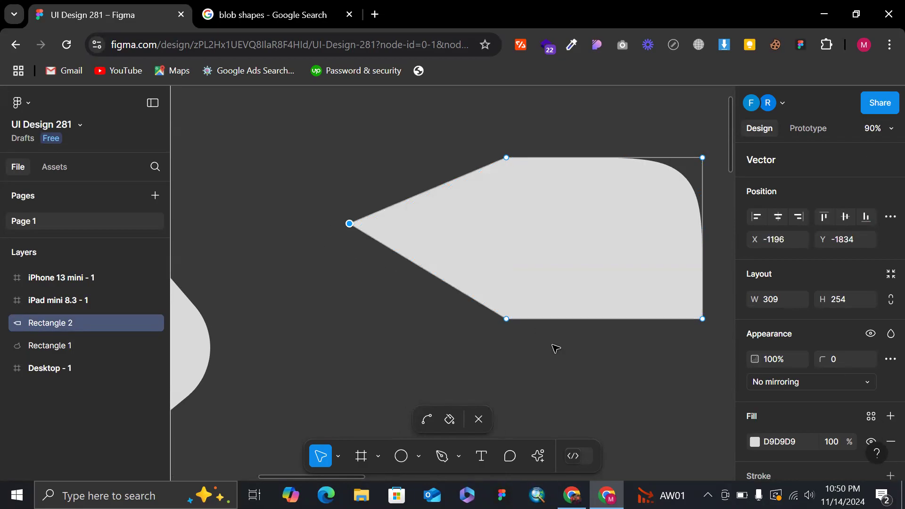
left_click_drag(604, 319, 650, 461)
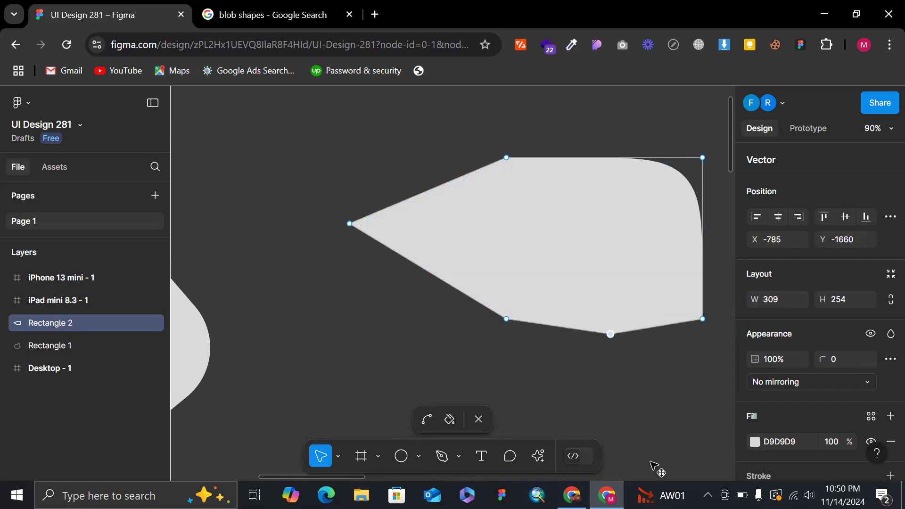
left_click_drag(427, 271, 571, 242)
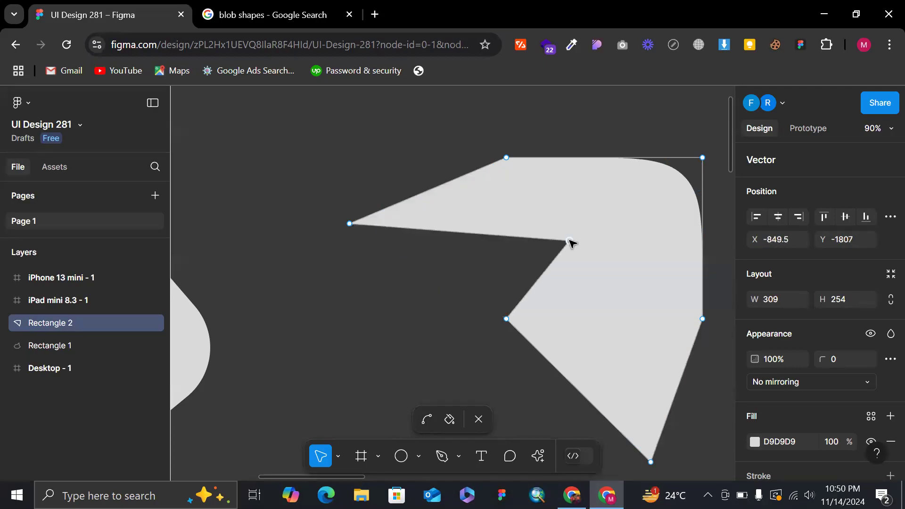
Pull the midpoint of the second shape's right edge inward to about X -758.5, Y -1727, and finish vector editing.
scroll(572, 242, "right", 6)
scroll(571, 242, "down", 3)
left_click_drag(556, 177, 480, 236)
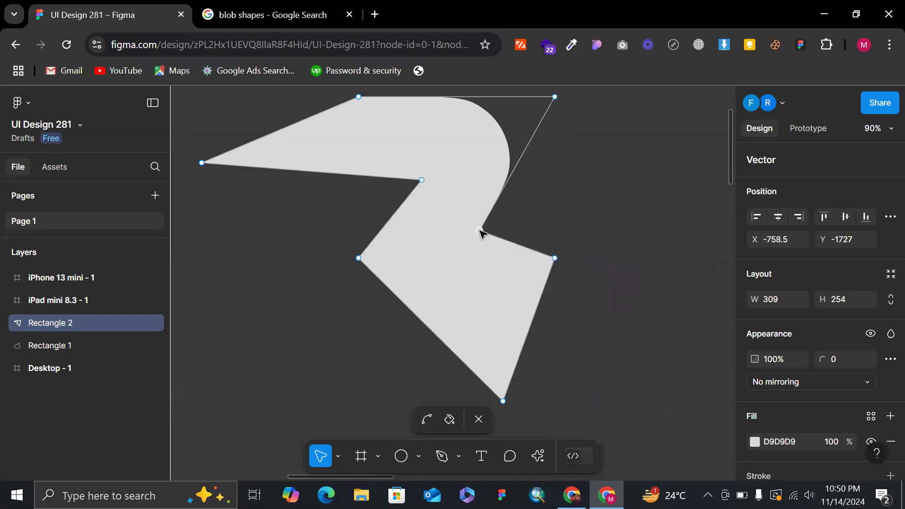
scroll(485, 273, "down", 3)
key("Escape")
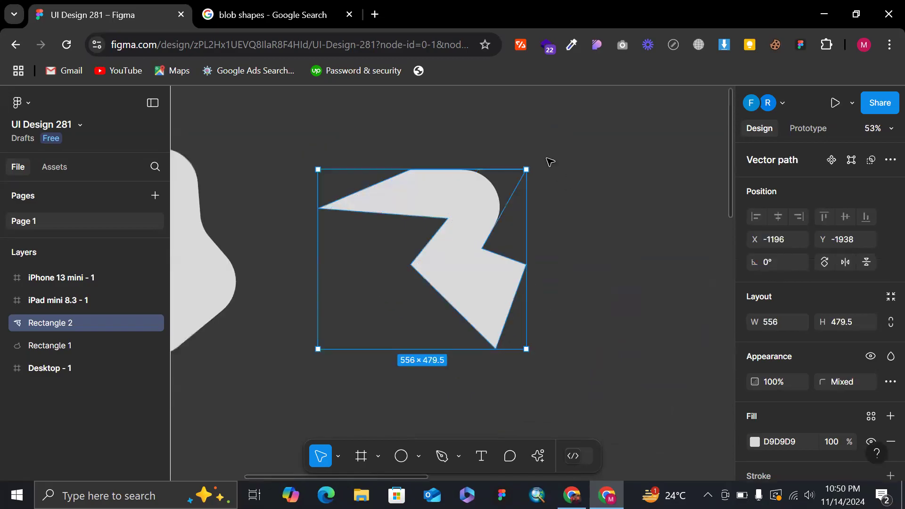
Rotate the second shape to about 103.85°, set its corner radius to 400, and deselect it.
left_click_drag(535, 163, 302, 172)
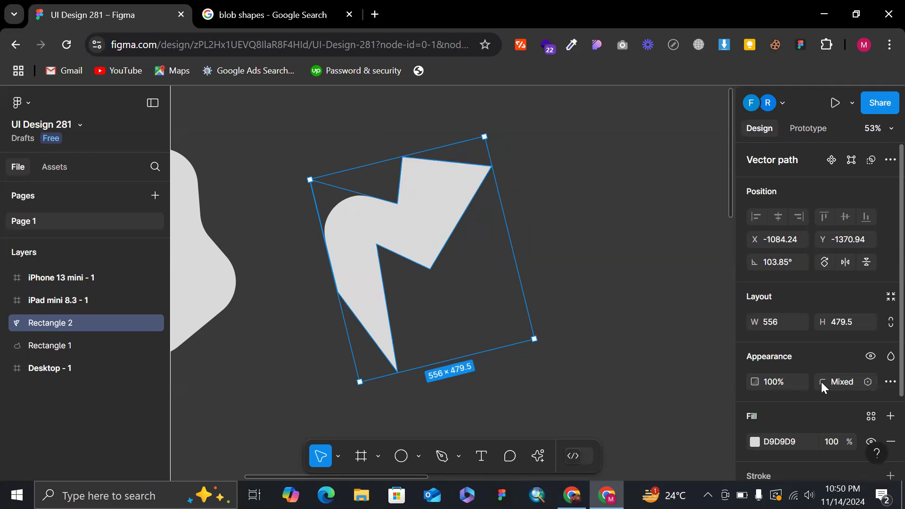
left_click(846, 381)
key("Return")
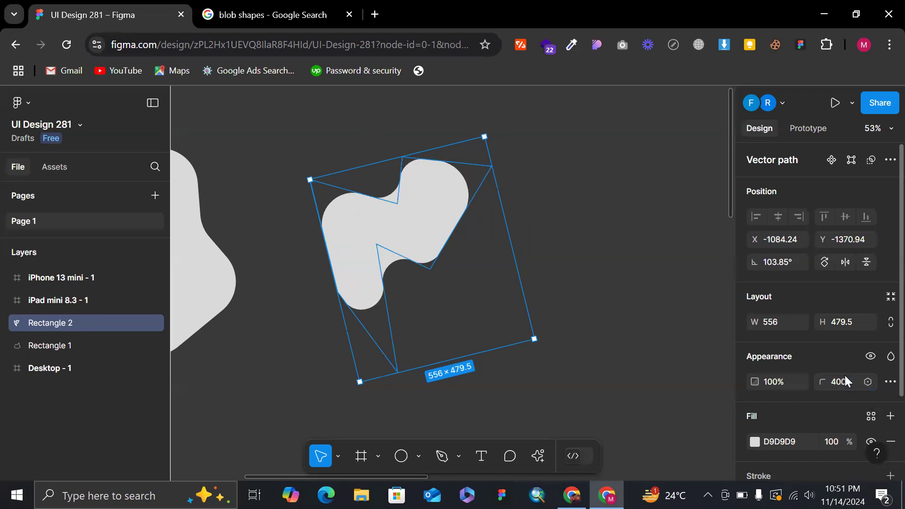
left_click(580, 255)
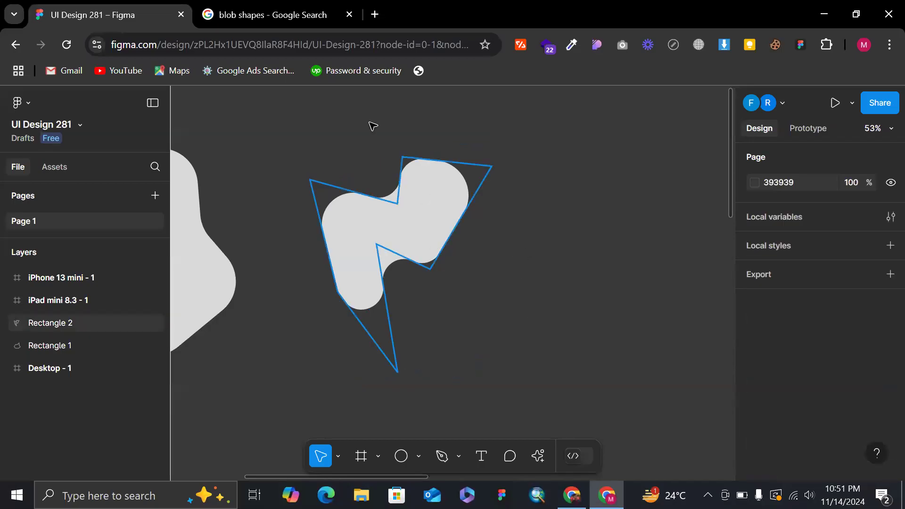
Compare the two drawn shapes with the blob examples in the Google image results, selecting the first shape in Figma.
left_click(266, 6)
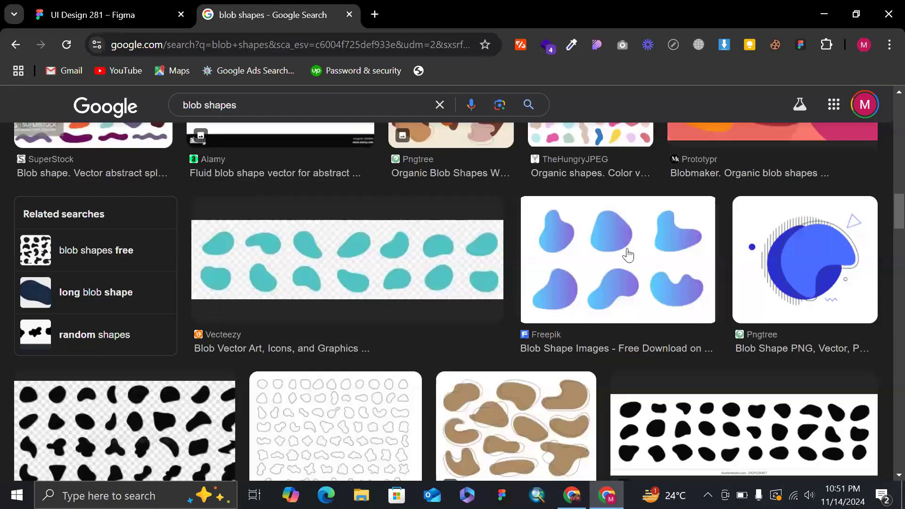
left_click(81, 6)
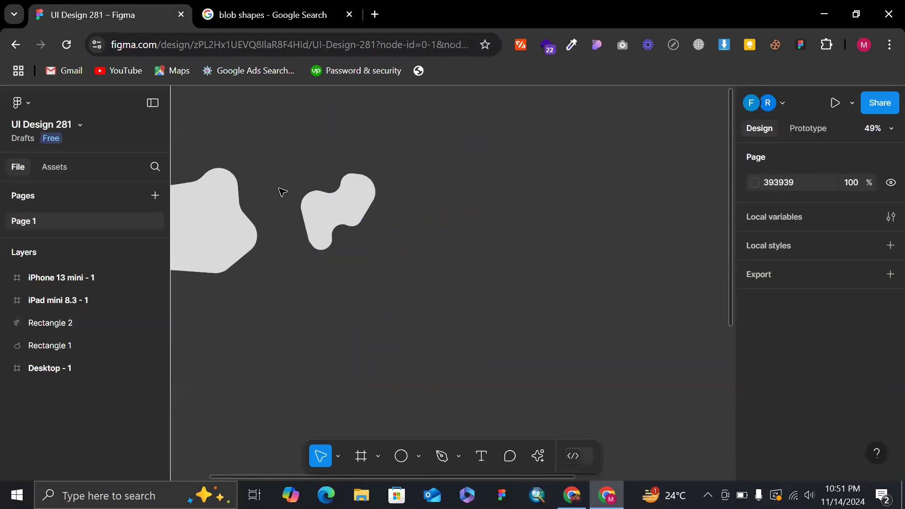
scroll(282, 192, "left", 5)
left_click(329, 204)
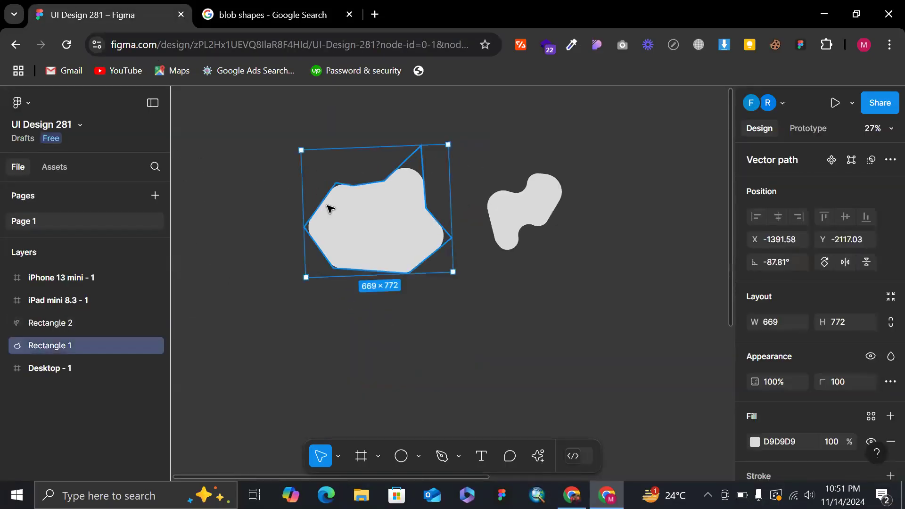
left_click(311, 15)
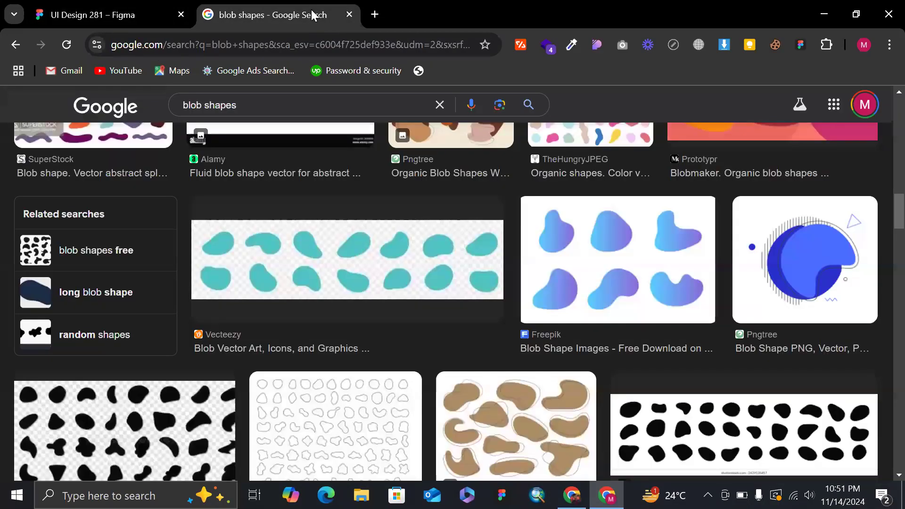
left_click(155, 6)
Examine the first blob's vector path around its rounded corners and pointed vertices, and deselect it.
scroll(449, 142, "up", 5)
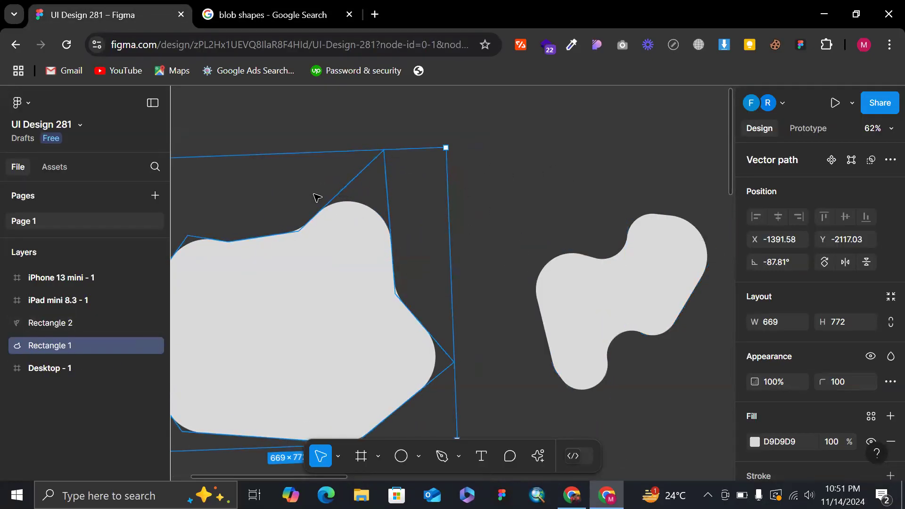
scroll(316, 197, "left", 3)
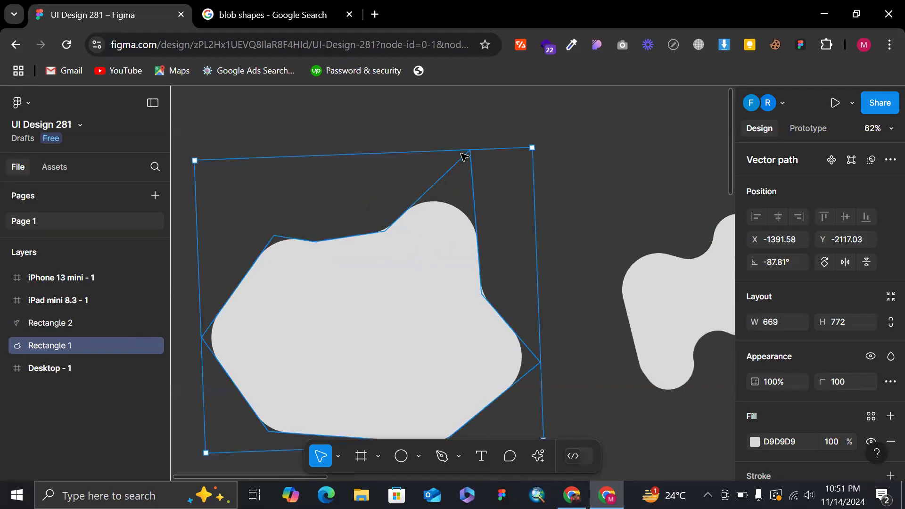
scroll(555, 272, "down", 3)
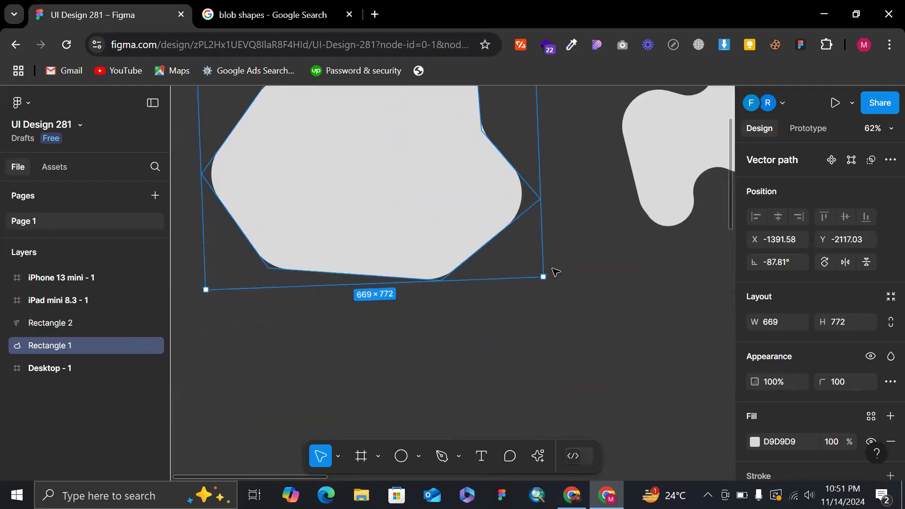
scroll(540, 203, "down", 5)
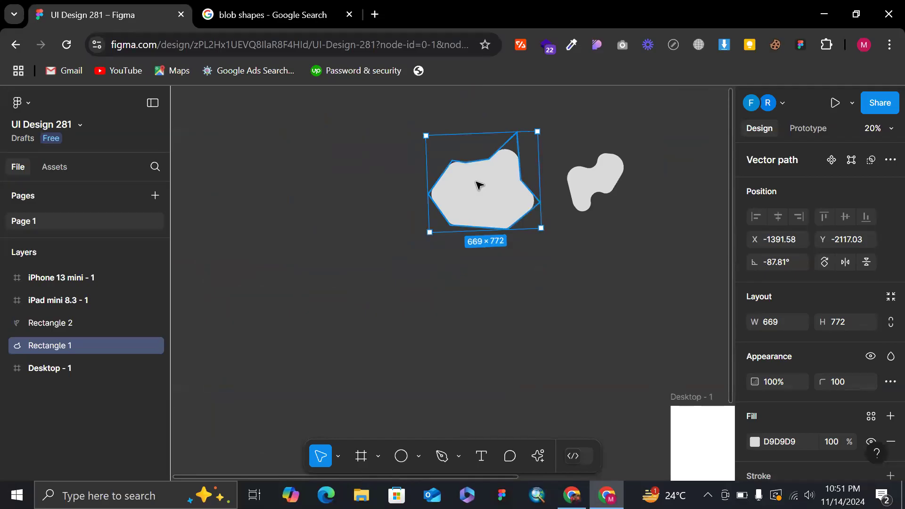
scroll(479, 184, "right", 5)
scroll(368, 158, "up", 3)
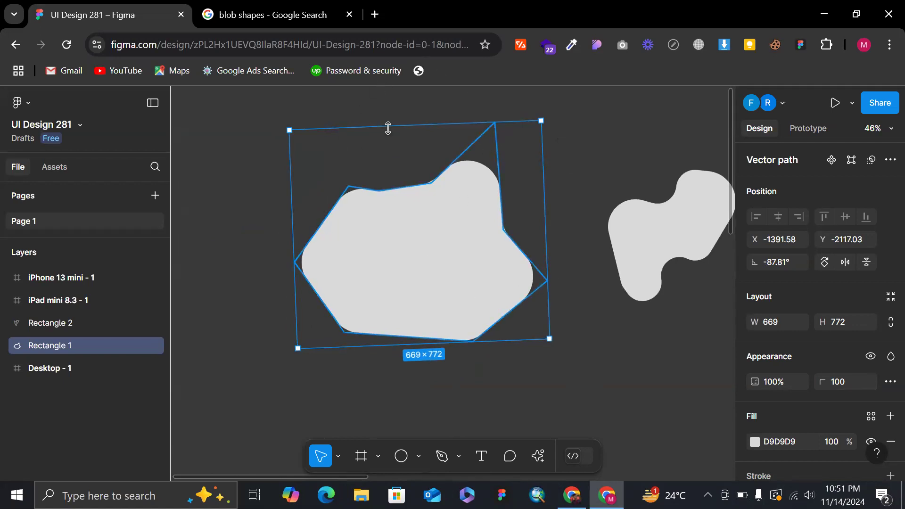
scroll(388, 125, "down", 2)
scroll(434, 132, "up", 5)
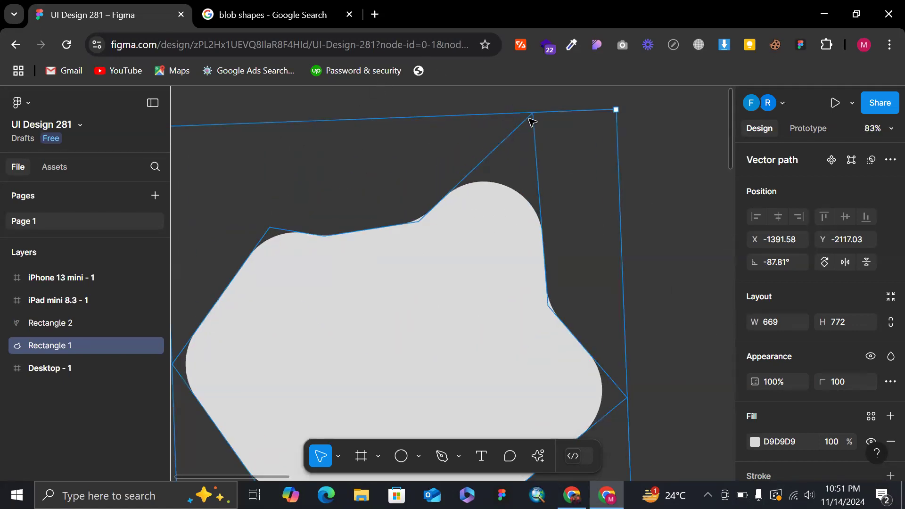
scroll(505, 126, "left", 2)
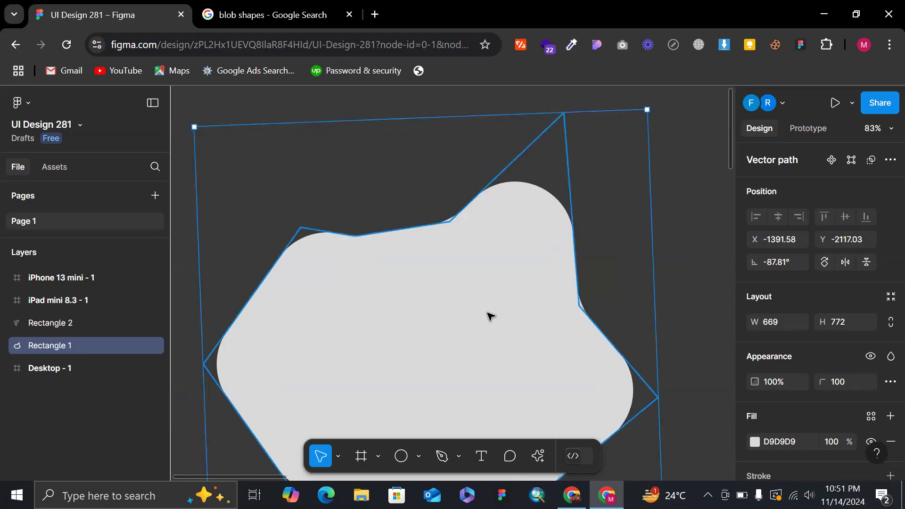
left_click(672, 186)
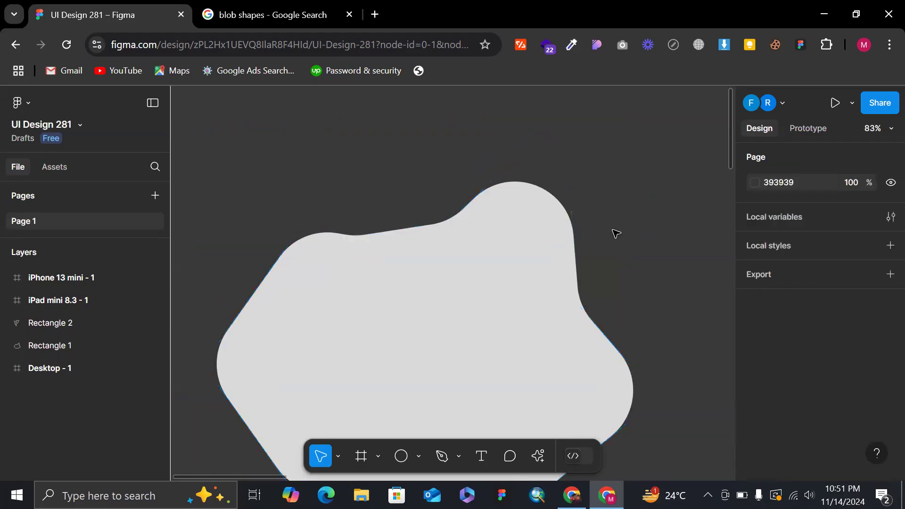
Draw a four-sided outline around the first blob with the Pen tool, bringing the last segment back to the first edge near its start.
scroll(616, 233, "down", 2)
key("p")
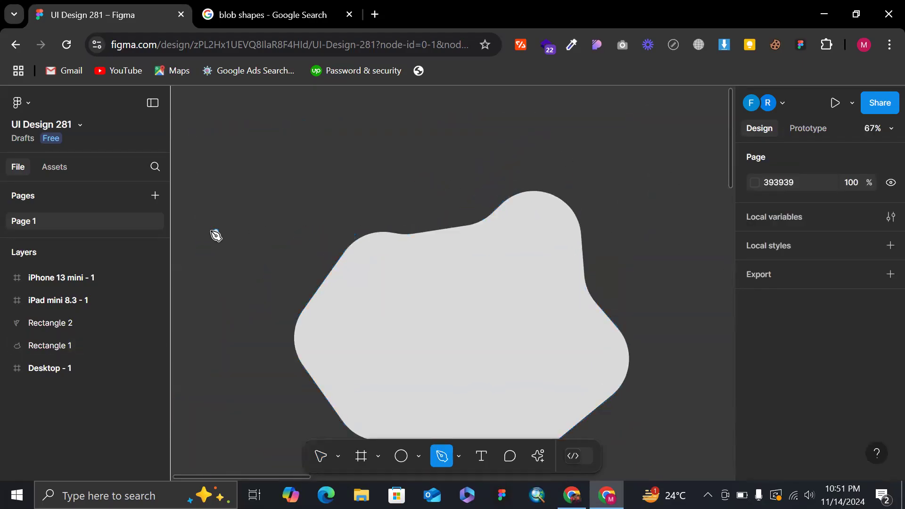
left_click(268, 220)
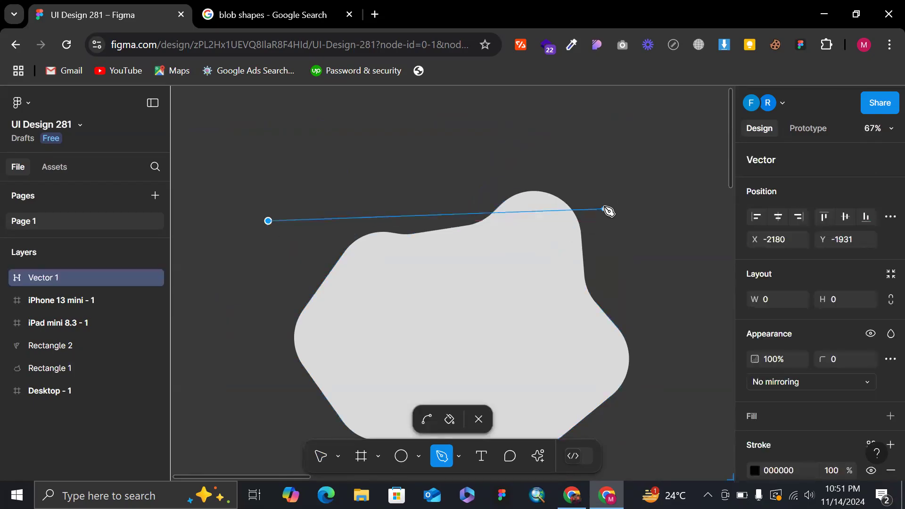
left_click(600, 183)
scroll(602, 186, "down", 3)
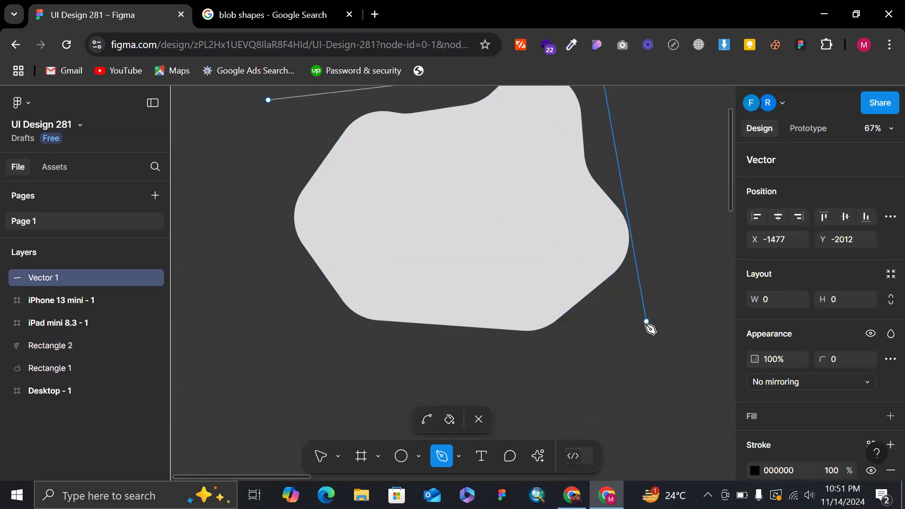
left_click(647, 339)
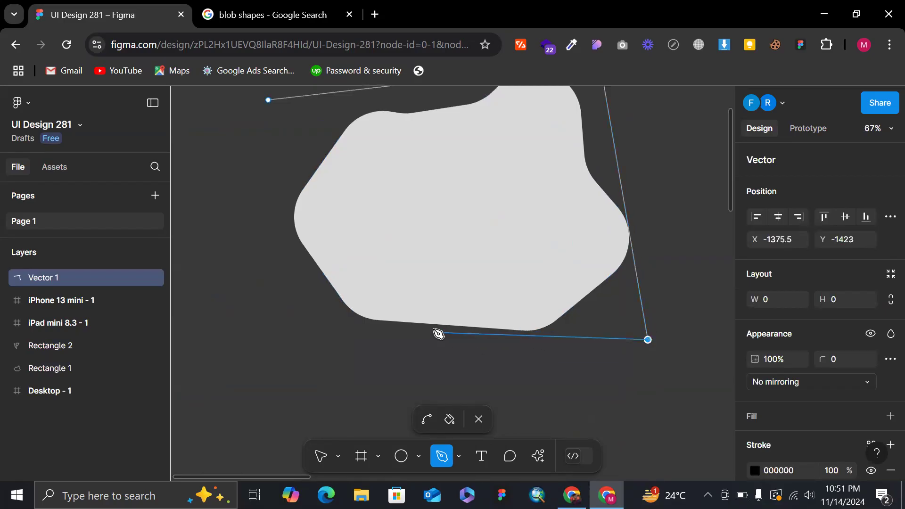
left_click(286, 313)
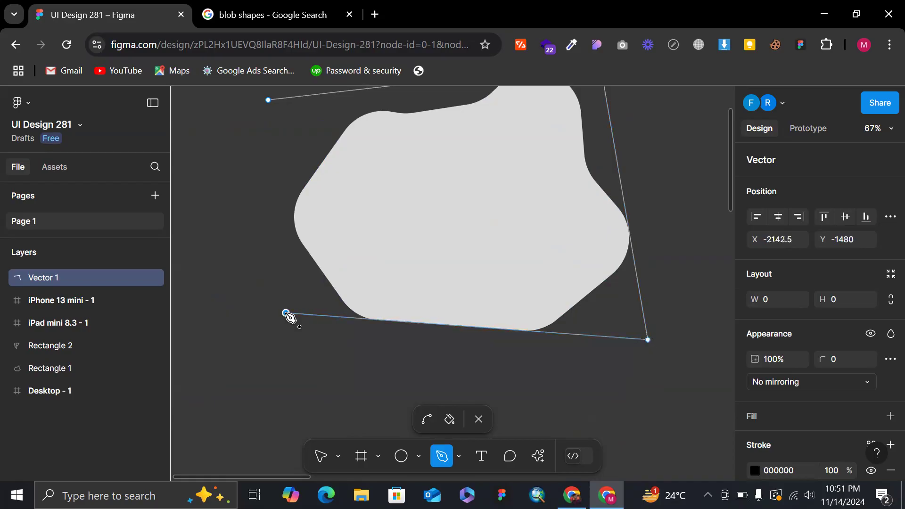
left_click(308, 96)
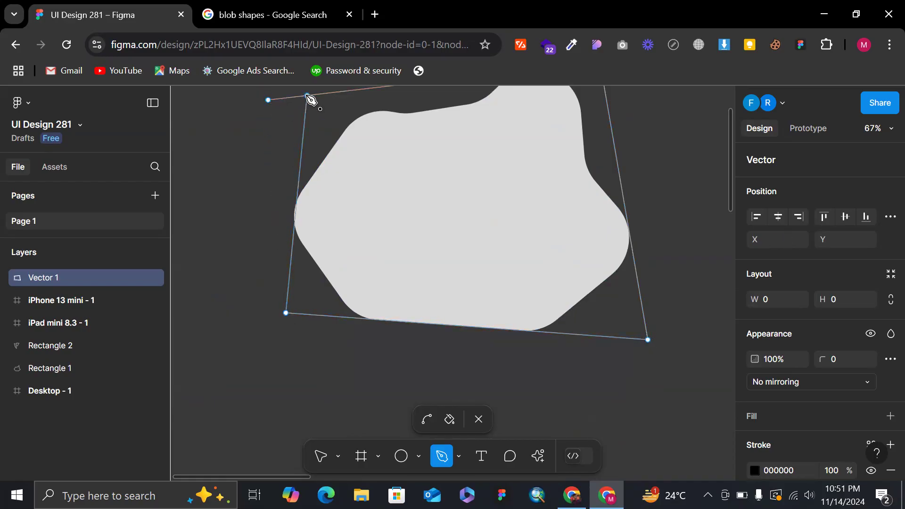
Merge the outline's stray start point into its upper-left corner, finish vector editing and deselect the outline.
left_click(268, 100)
left_click_drag(268, 102, 308, 95)
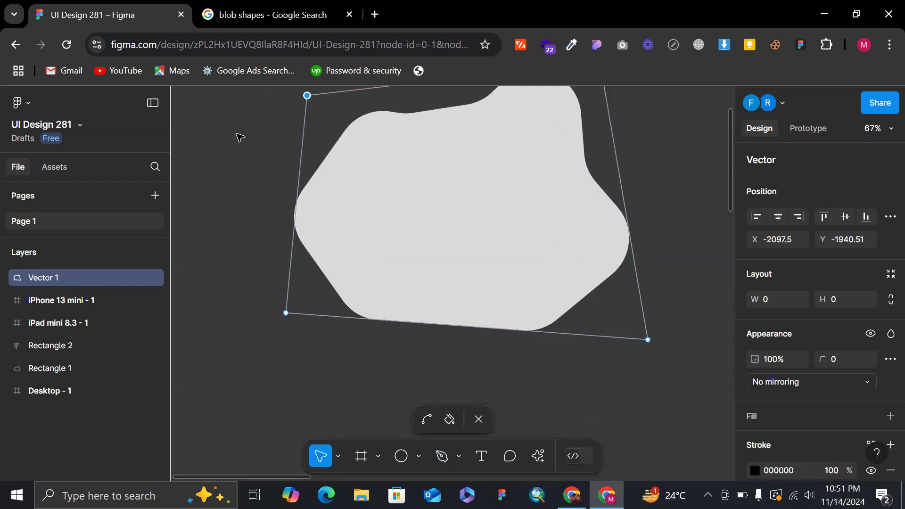
scroll(236, 137, "down", 5, "ctrl")
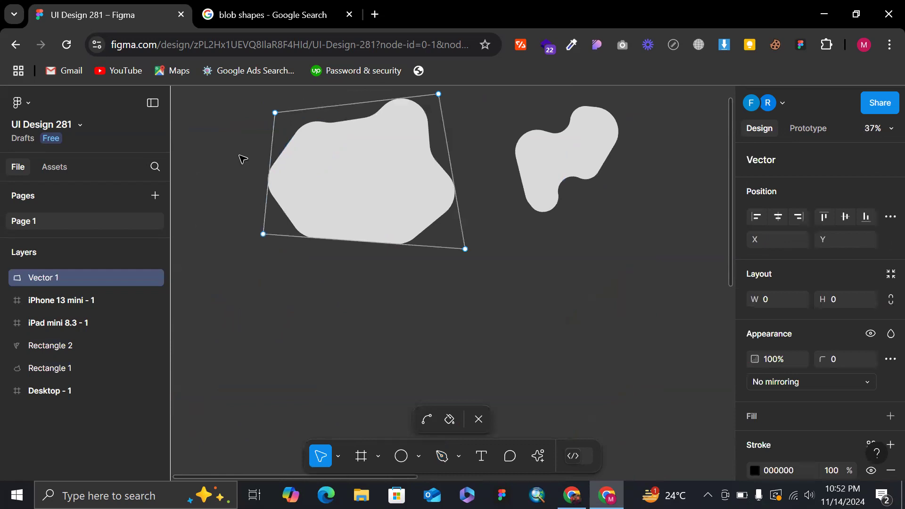
key("Escape")
scroll(243, 159, "up", 3, "ctrl")
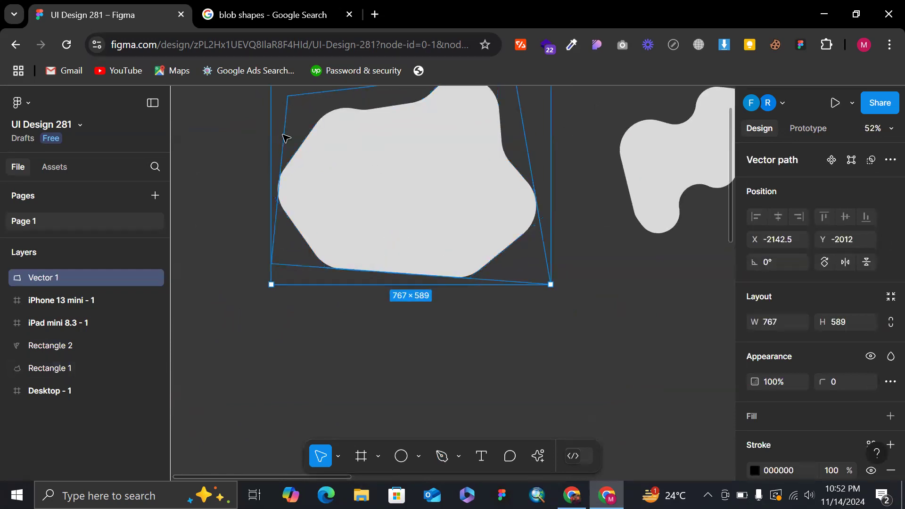
left_click(214, 176)
scroll(262, 123, "up", 1)
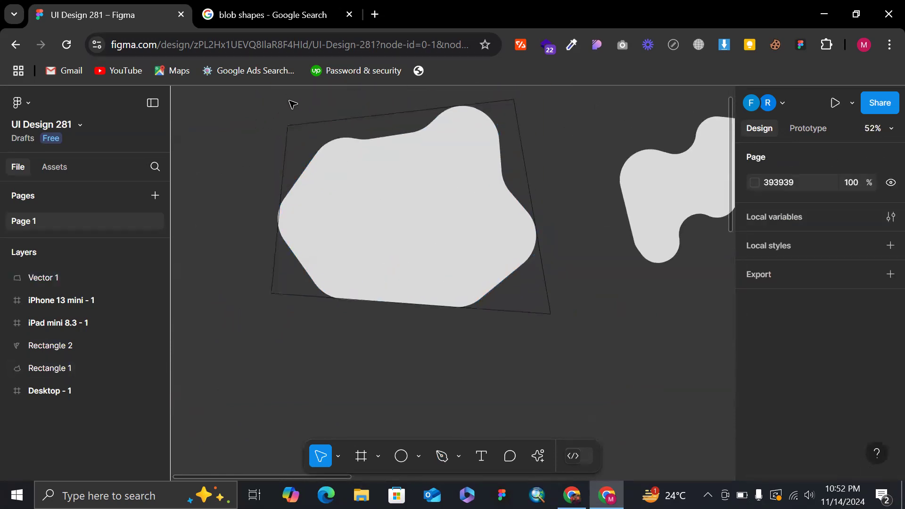
Set the stroke colour of the four-sided outline to red EF0000.
left_click(549, 305)
scroll(756, 403, "down", 2)
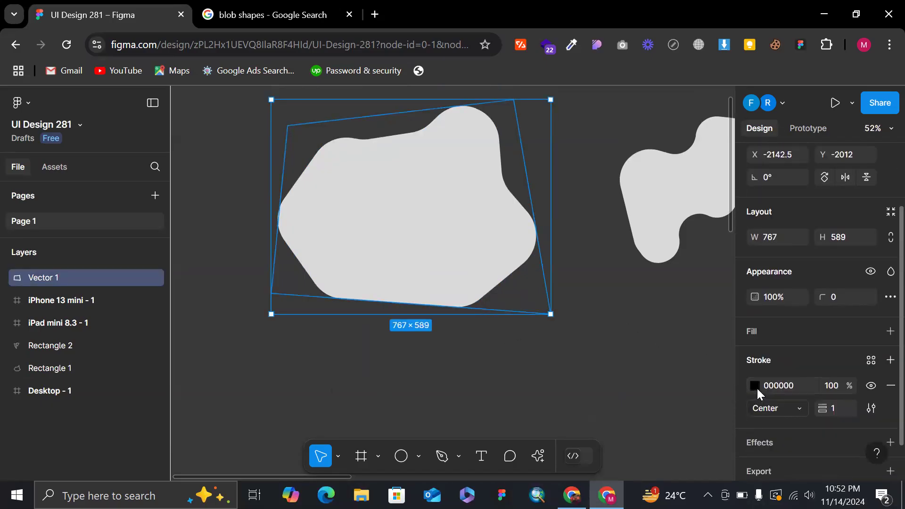
left_click(755, 385)
left_click_drag(581, 145, 443, 104)
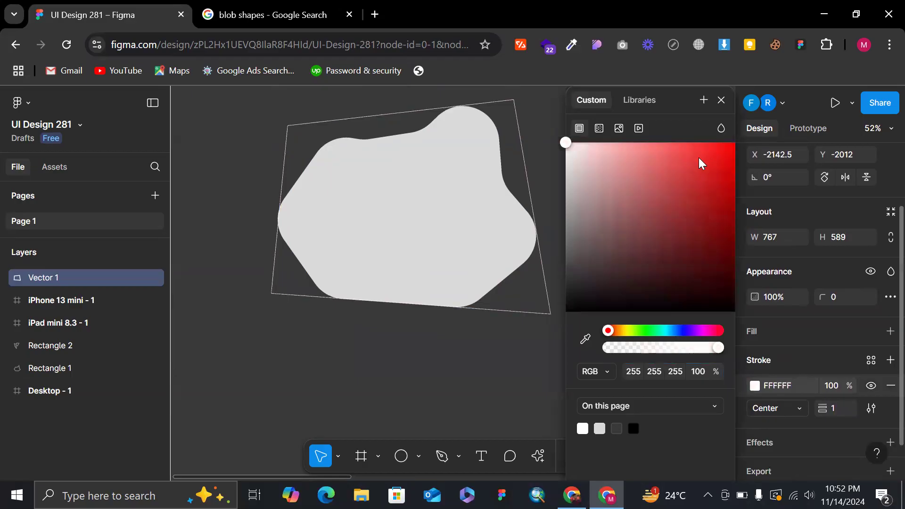
left_click_drag(685, 167, 684, 161)
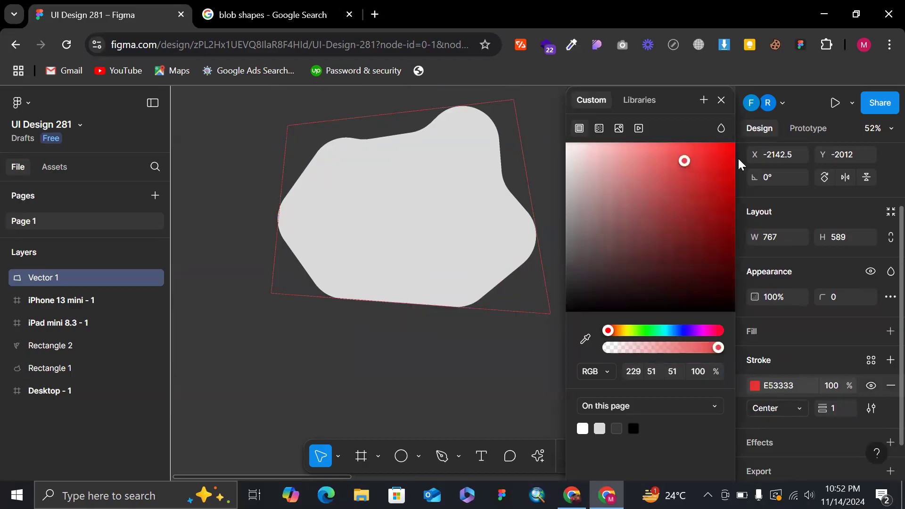
left_click(721, 100)
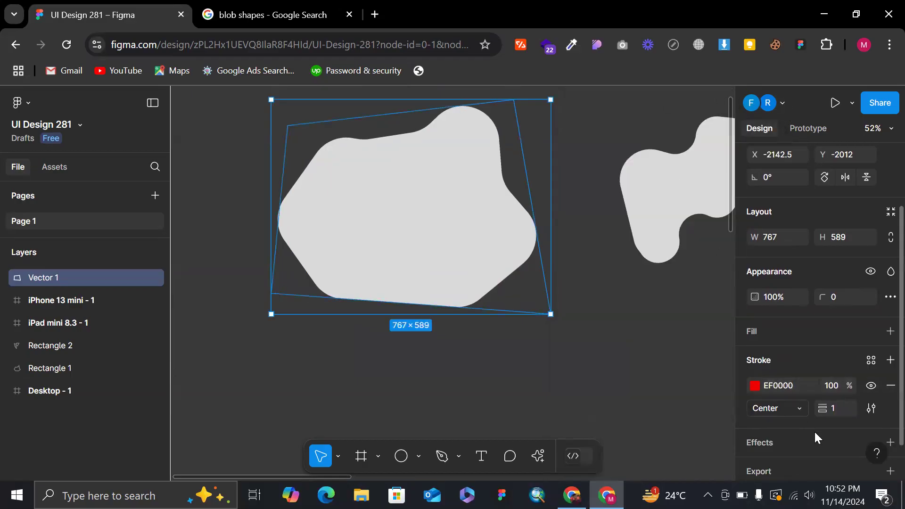
Set the red outline's stroke weight to 2 and deselect it.
left_click(841, 408)
type("2")
key("Return")
left_click(630, 381)
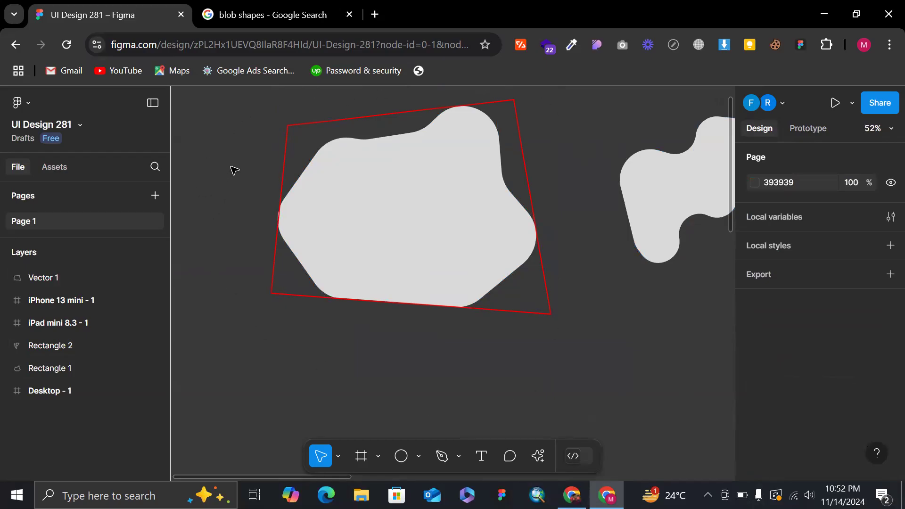
Select the first blob to compare its vector path with the red outline, and deselect it.
left_click(402, 259)
scroll(401, 259, "up", 3)
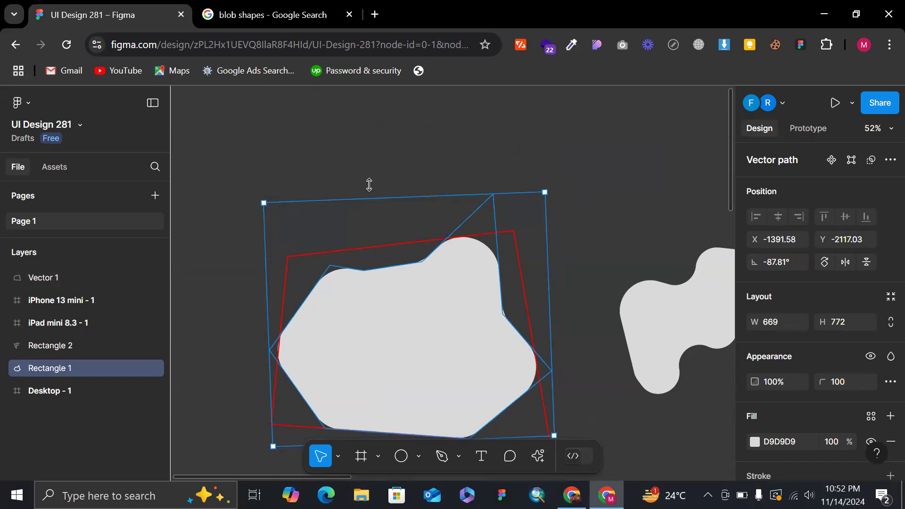
left_click(407, 154)
Move the second blob directly above the first one and rotate it to about 178.06°.
scroll(407, 154, "down", 2)
left_click_drag(642, 256, 418, 250)
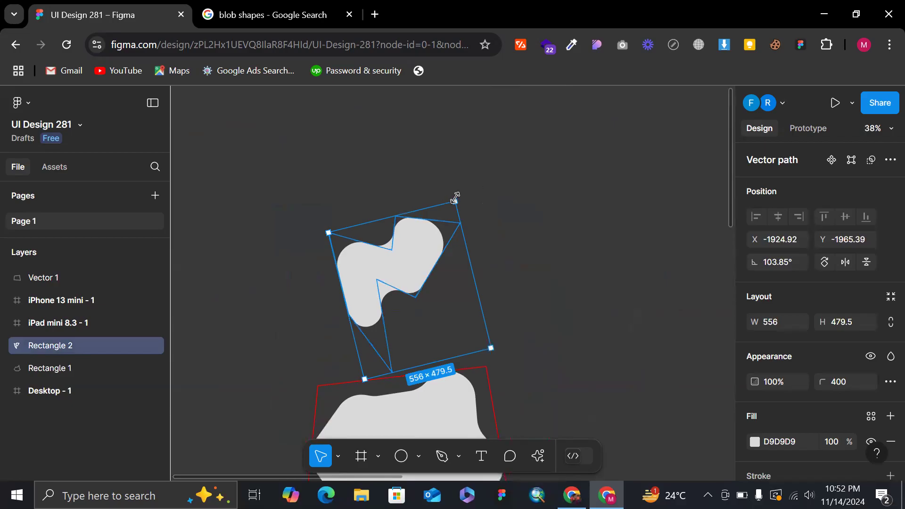
left_click_drag(460, 195, 325, 208)
scroll(433, 358, "down", 3)
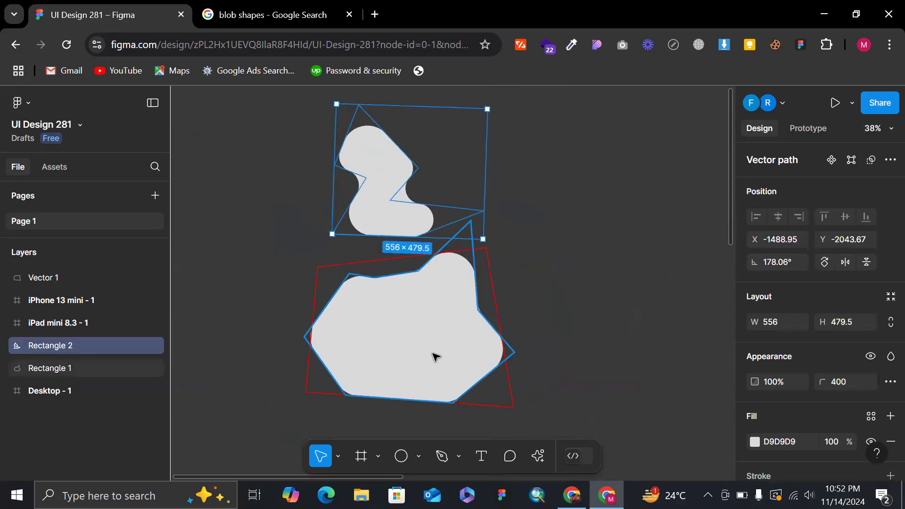
Select the two blobs together and one at a time to compare their vector paths, ending with the larger blob selected.
left_click(435, 357, "shift")
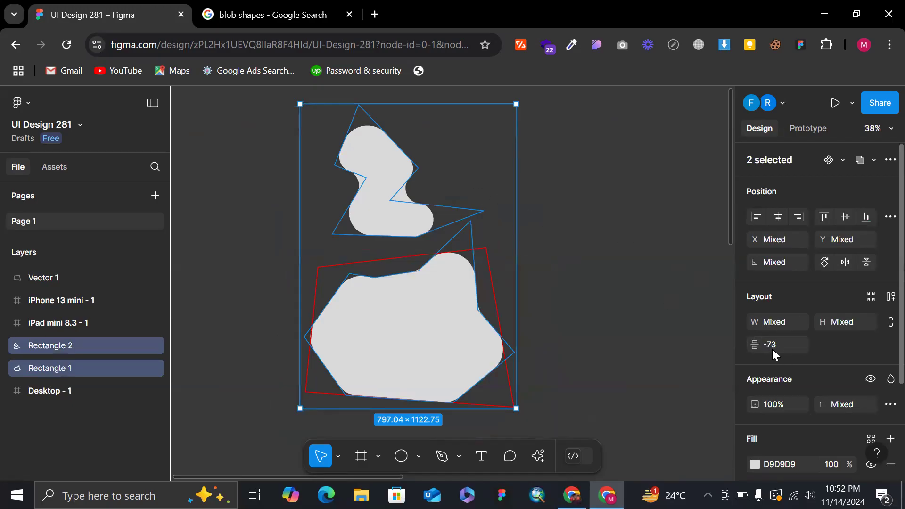
left_click(669, 307)
left_click(394, 202)
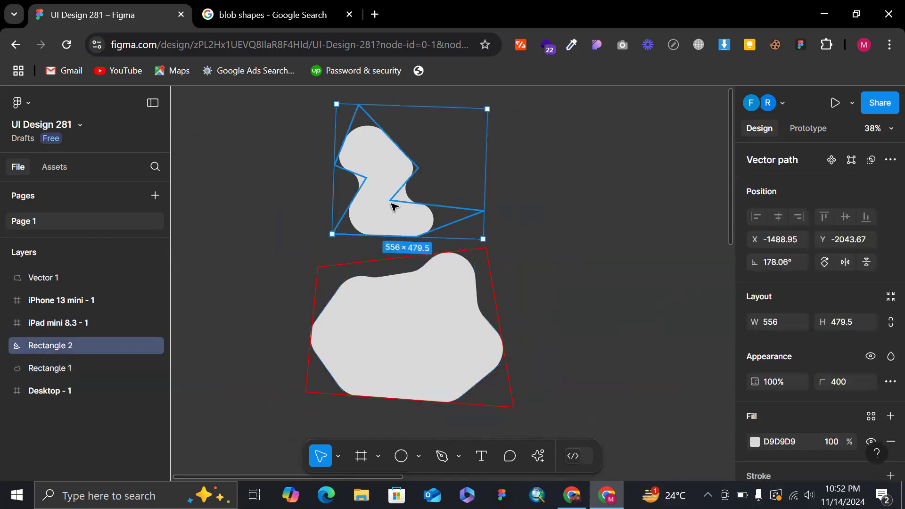
left_click(442, 337)
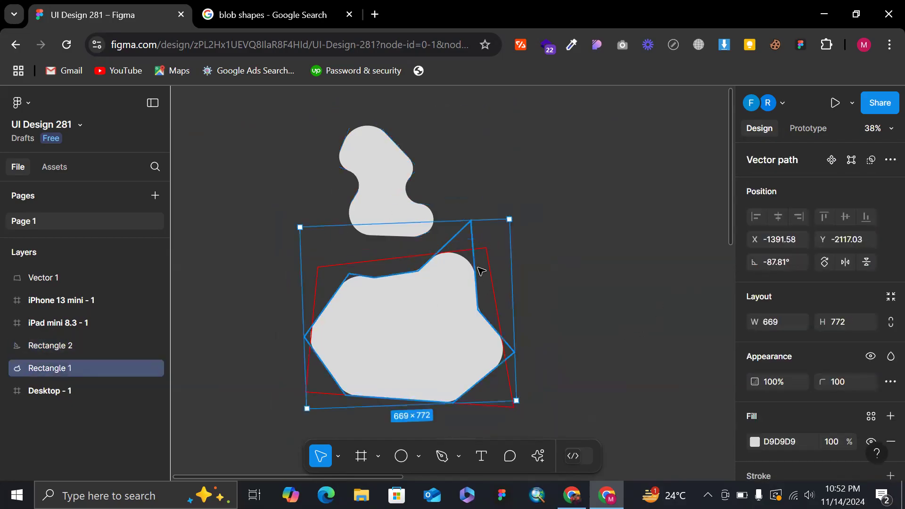
left_click(601, 247)
left_click(357, 329)
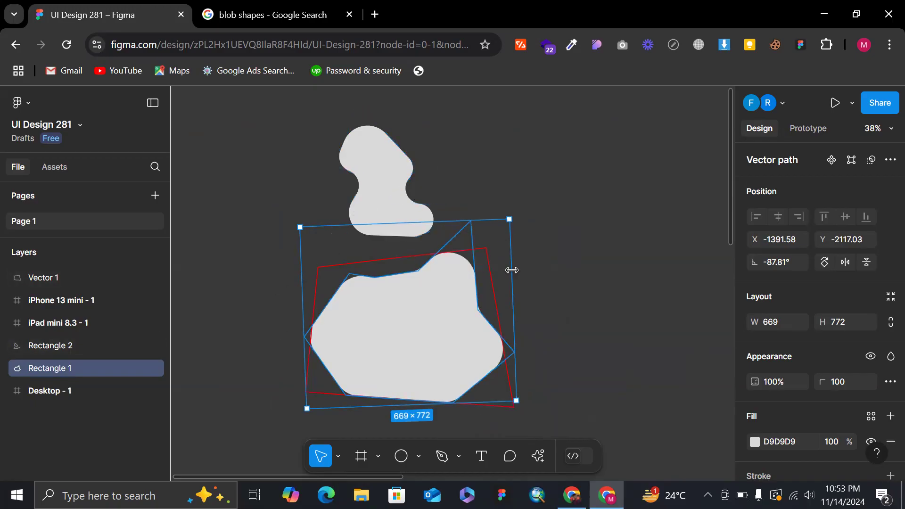
left_click(408, 181)
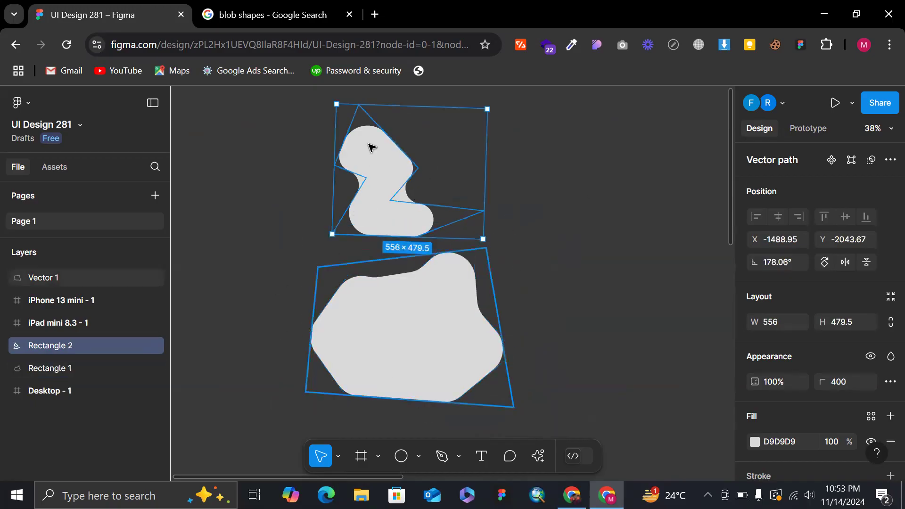
left_click(407, 325)
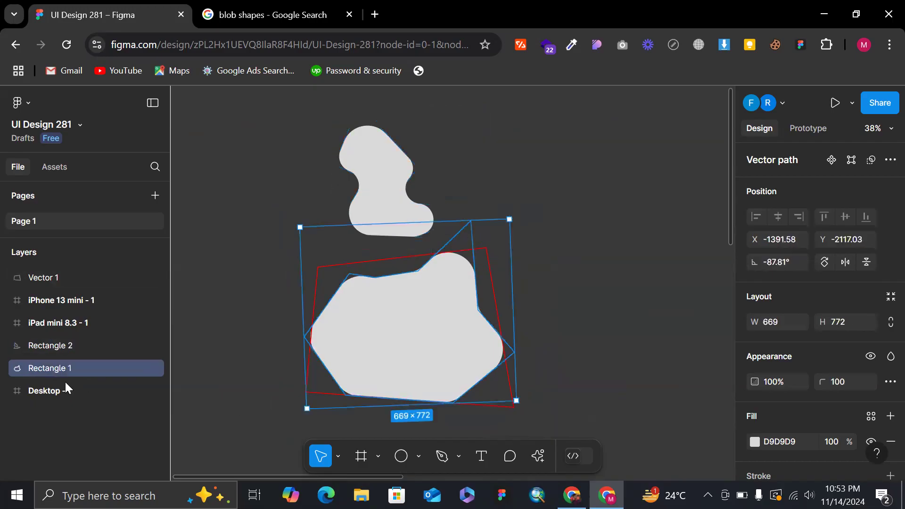
Flatten the larger, lower blob.
right_click(415, 379)
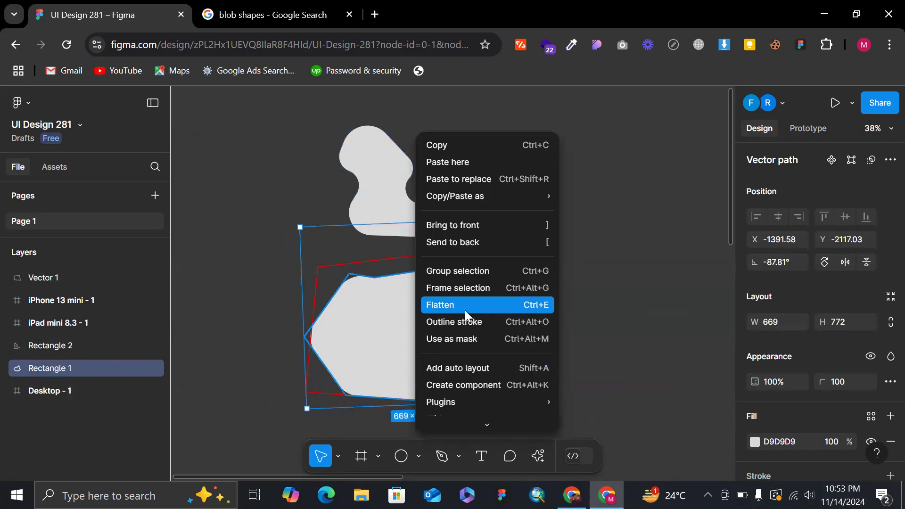
left_click(531, 305)
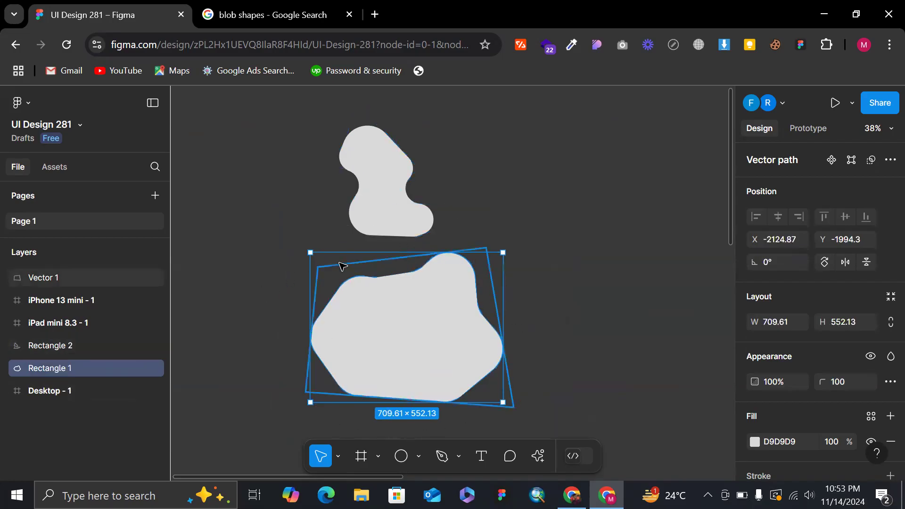
Try a vertical spacing of 20 between the two blobs, undo it, and clear the selection.
left_click(384, 207, "shift")
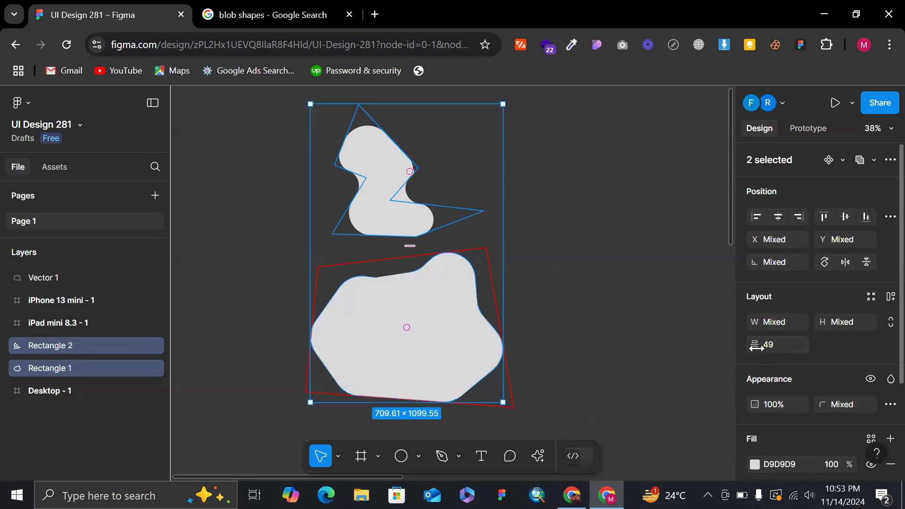
left_click_drag(754, 344, 715, 353)
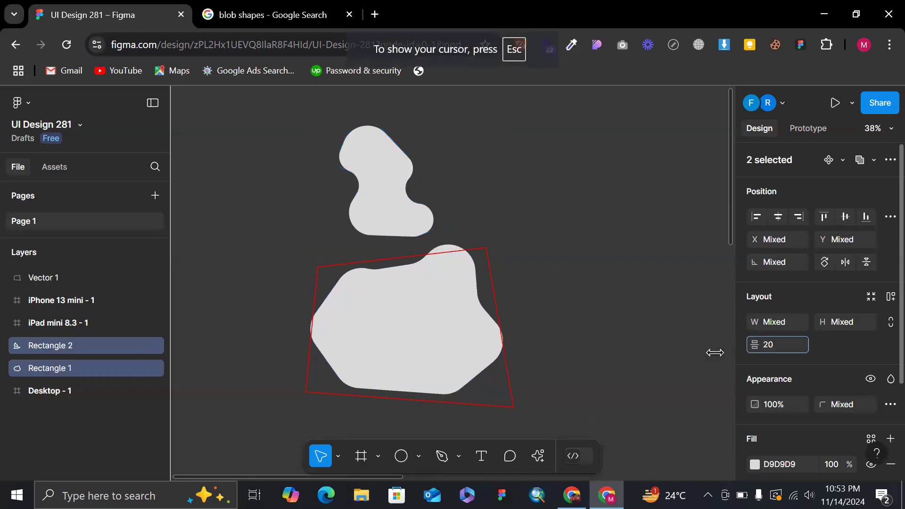
key("ctrl+z")
left_click(649, 259)
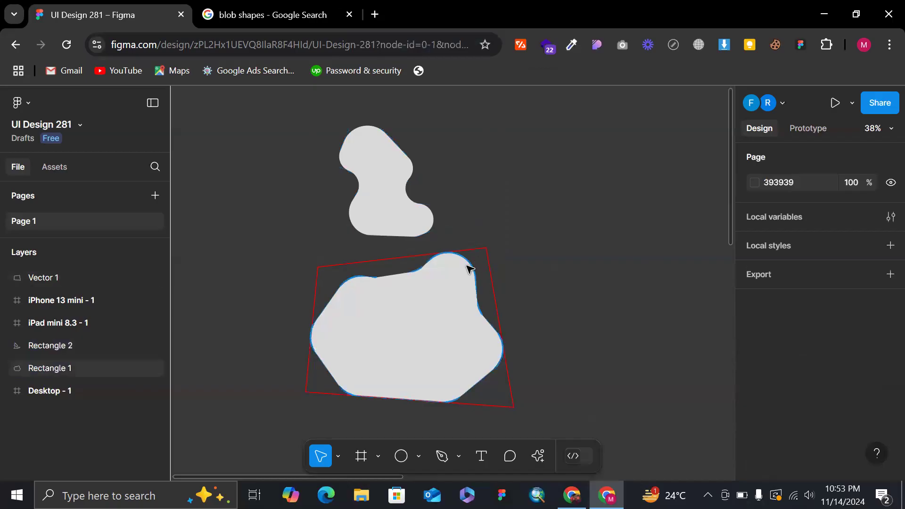
Select the flattened larger blob and the unflattened upper blob in turn to compare their vector paths and bounding boxes.
left_click(457, 281)
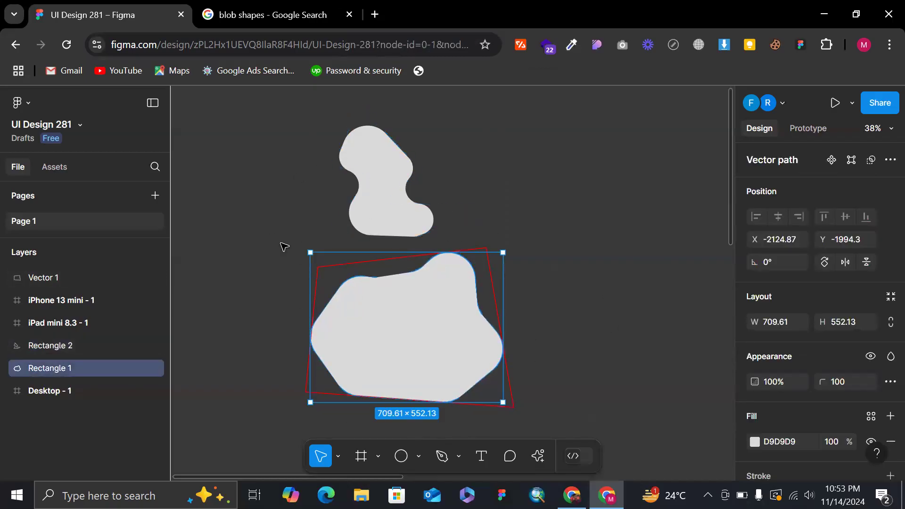
left_click(383, 178)
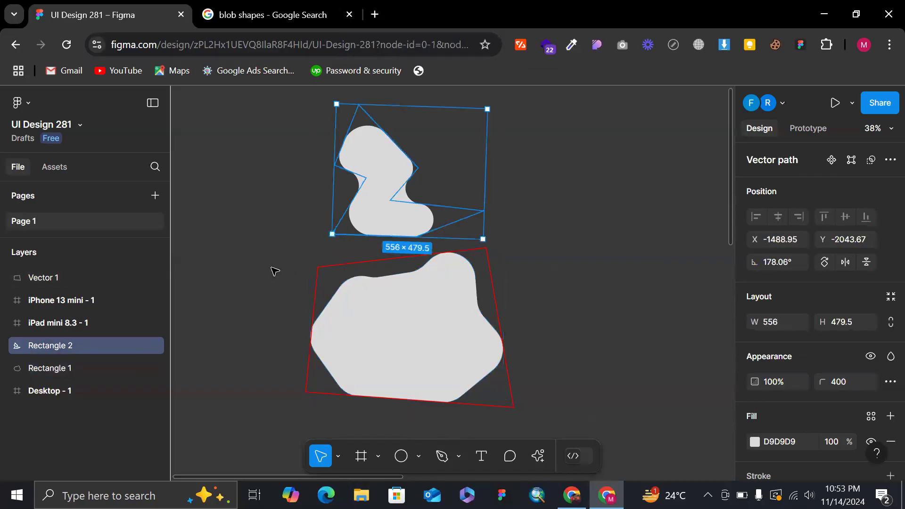
Close the UI Design 281 browser tab and reopen it.
key("ctrl+w")
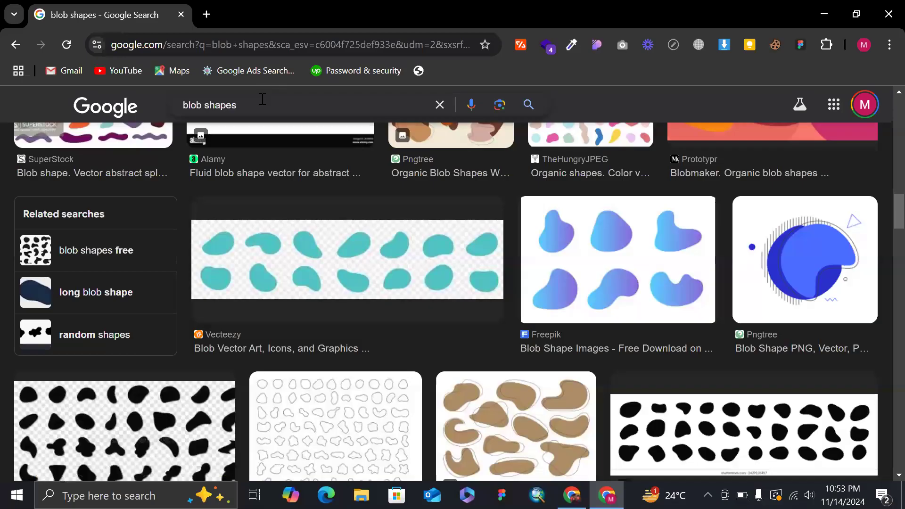
key("ctrl+shift+t")
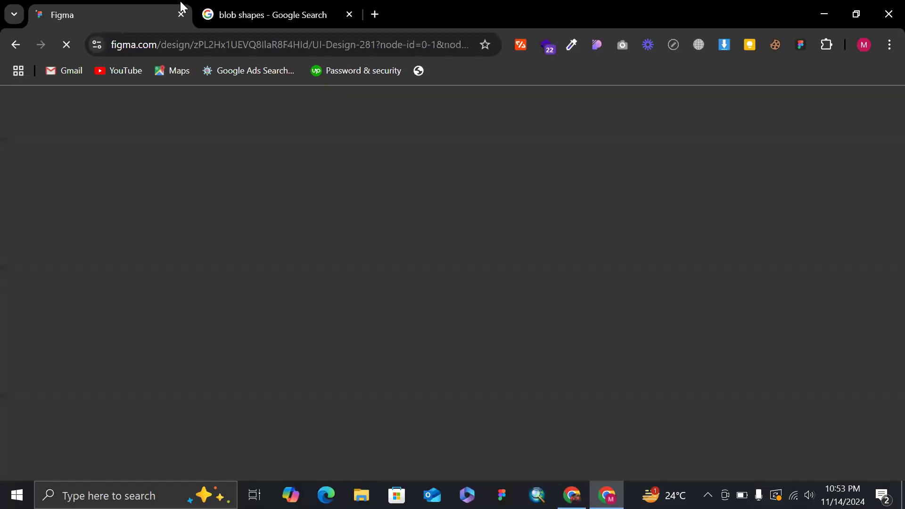
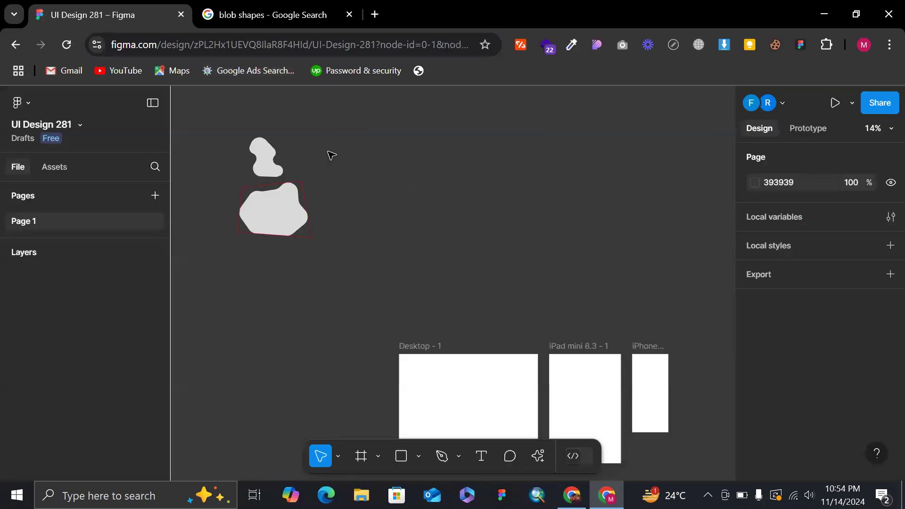
Try moving the smaller upper blob away from the larger one, and undo the move.
left_click(263, 153)
scroll(263, 153, "up", 2)
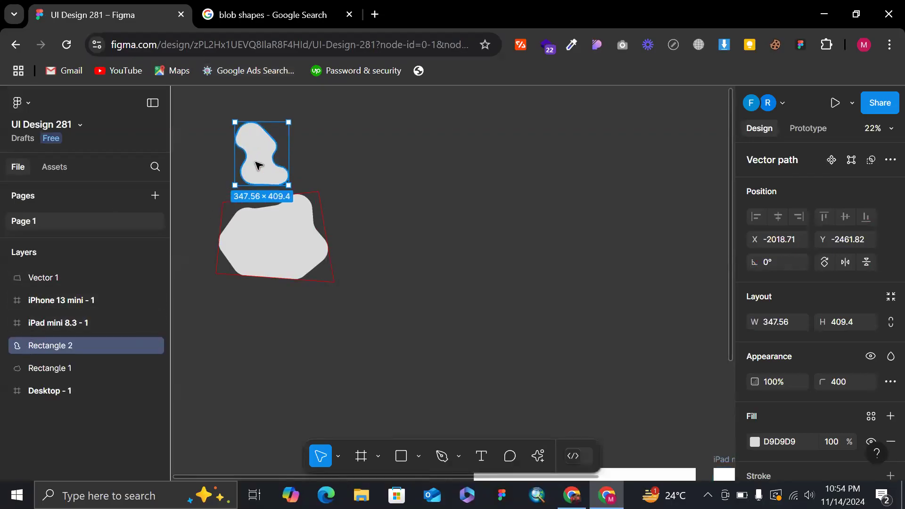
scroll(257, 161, "up", 3)
scroll(236, 91, "up", 2)
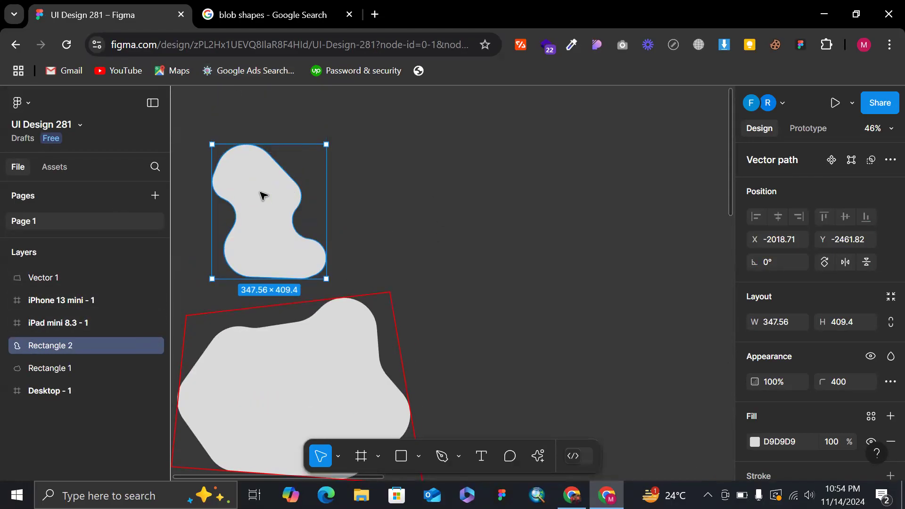
scroll(263, 195, "down", 3)
key("Escape")
scroll(264, 203, "up", 3)
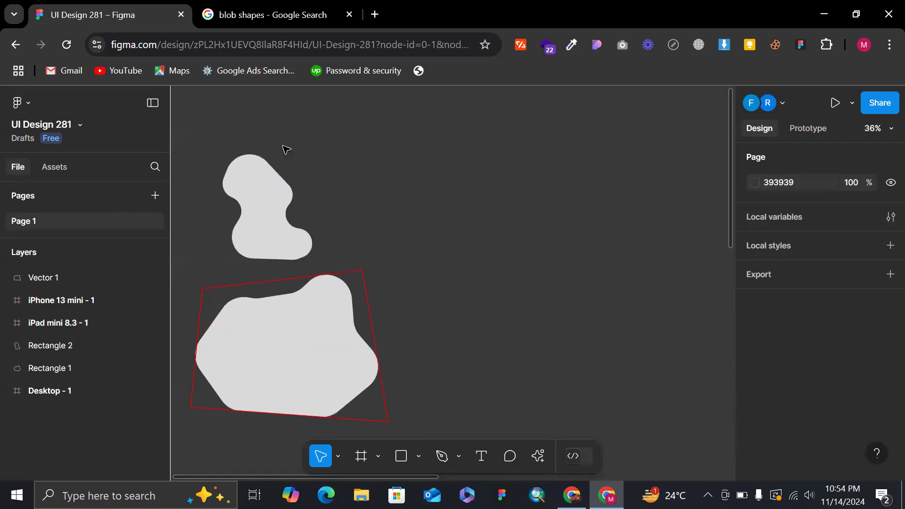
left_click_drag(267, 211, 465, 201)
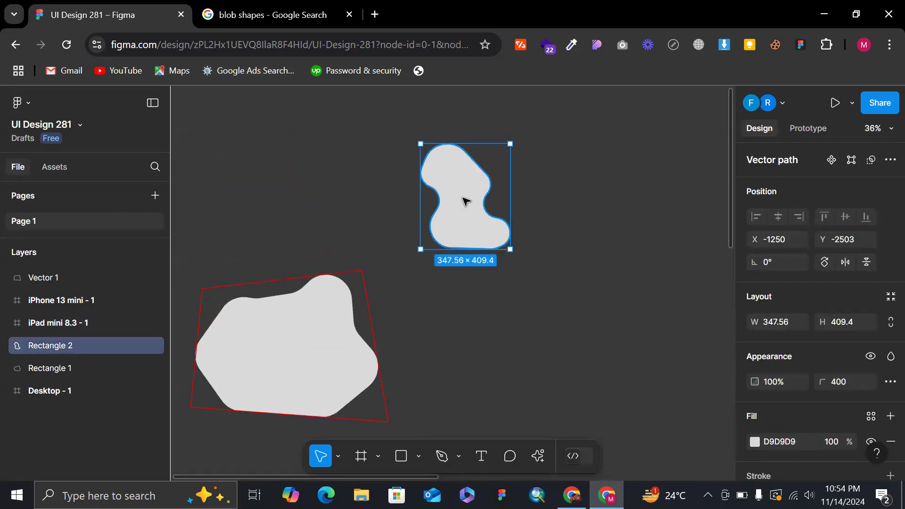
key("ctrl+z")
Move the larger blob out of its red pen outline to the empty canvas beyond the smaller blob, and clear the selection.
left_click(276, 352)
left_click_drag(326, 352, 622, 194)
scroll(545, 214, "right", 5)
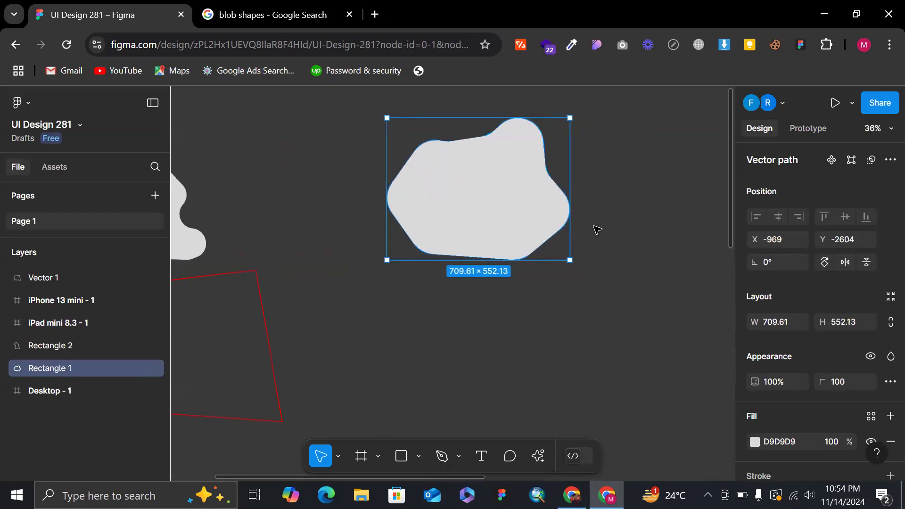
scroll(613, 226, "right", 8)
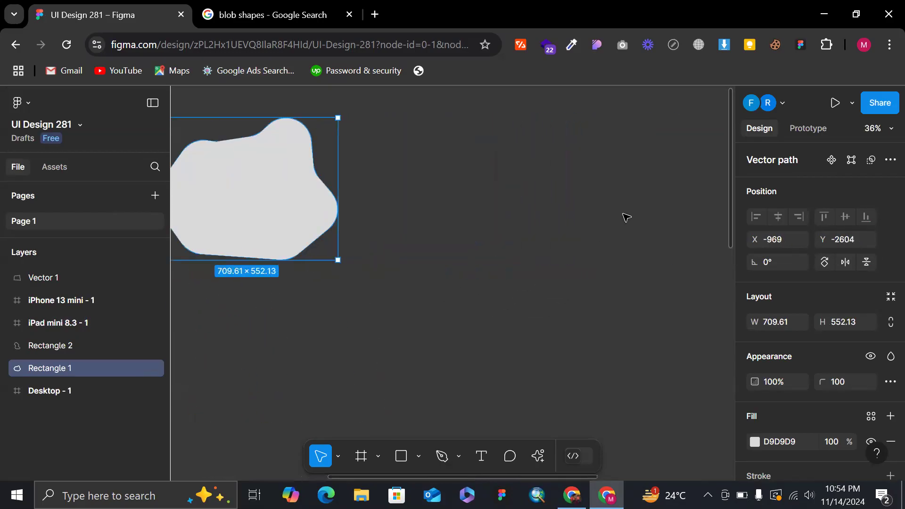
left_click(554, 228)
Draw a rectangle about 730 × 582 beside the larger blob and pull its left and bottom edge midpoints inward as vector points.
key("r")
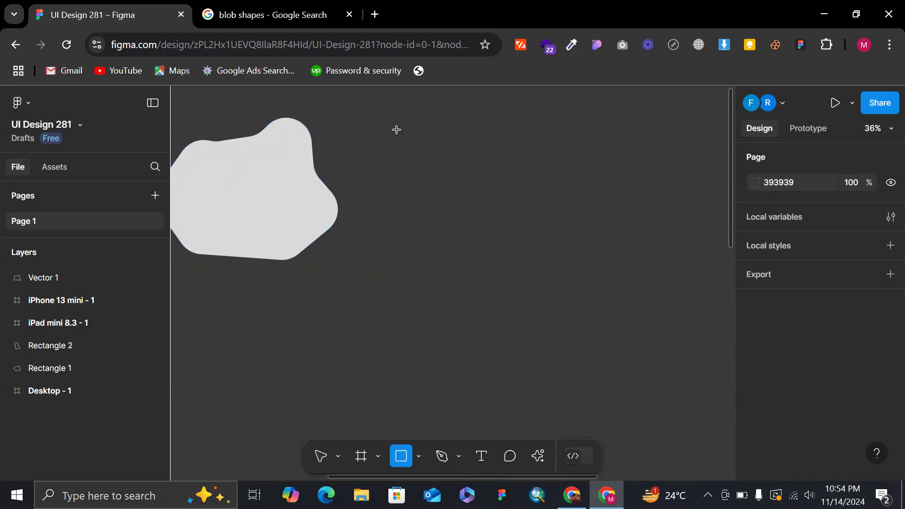
left_click_drag(593, 284, 404, 135)
double_click(486, 199)
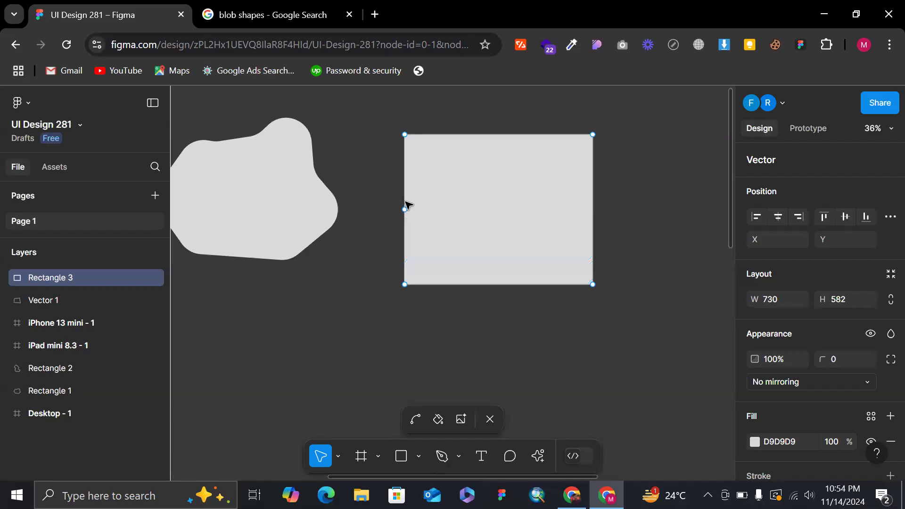
left_click_drag(405, 211, 499, 189)
left_click_drag(499, 285, 510, 231)
Pull the midpoint of the new shape's right edge outward and shift its left notch point toward the outer edge.
scroll(511, 231, "down", 5)
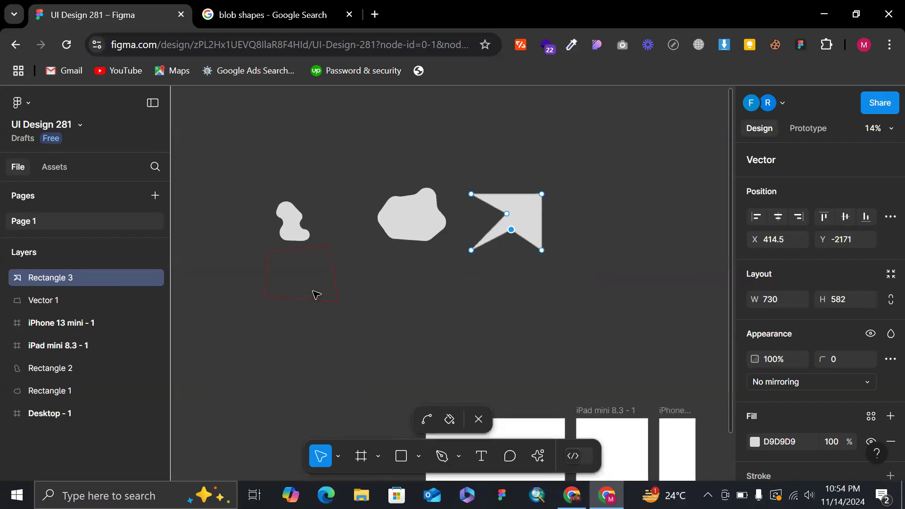
mouse_move(327, 309)
left_mouse_down()
mouse_move(359, 297)
mouse_move(333, 302)
left_mouse_up()
scroll(570, 207, "up", 10)
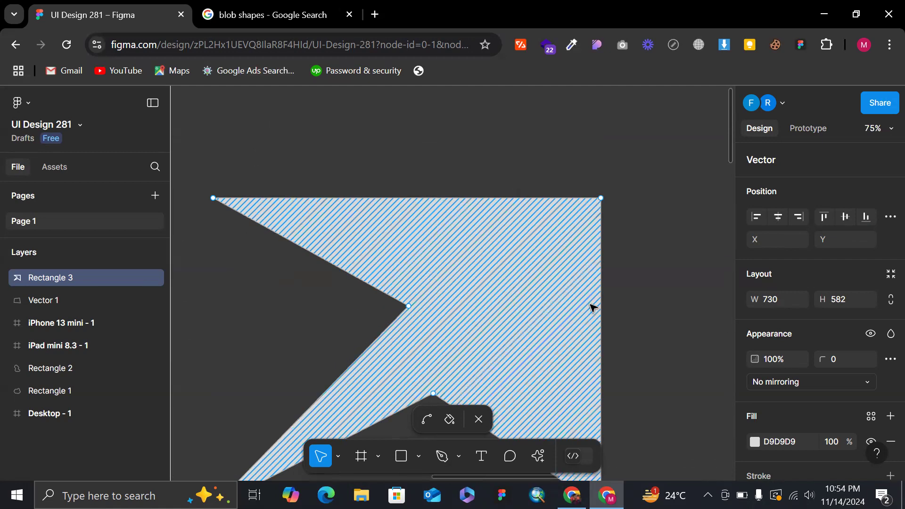
left_click_drag(601, 357, 652, 360)
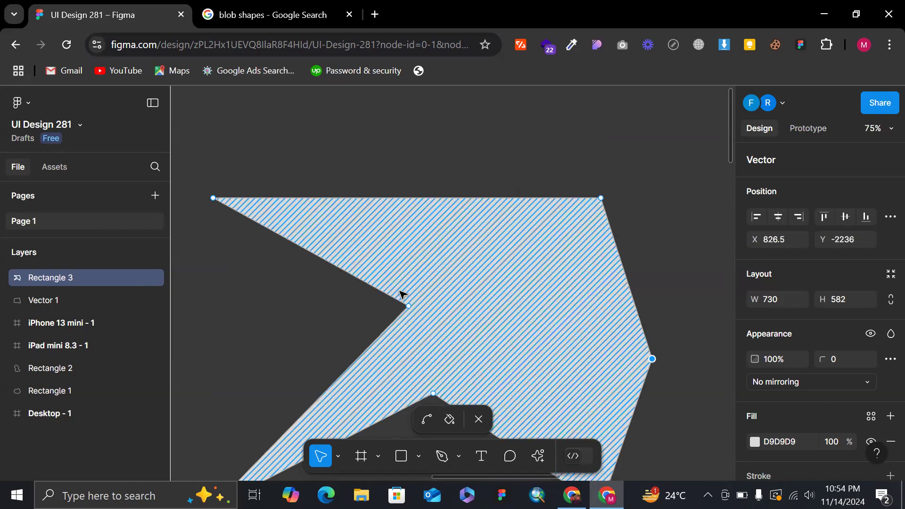
left_click_drag(409, 309, 211, 330)
scroll(211, 330, "left", 2)
scroll(211, 330, "down", 5)
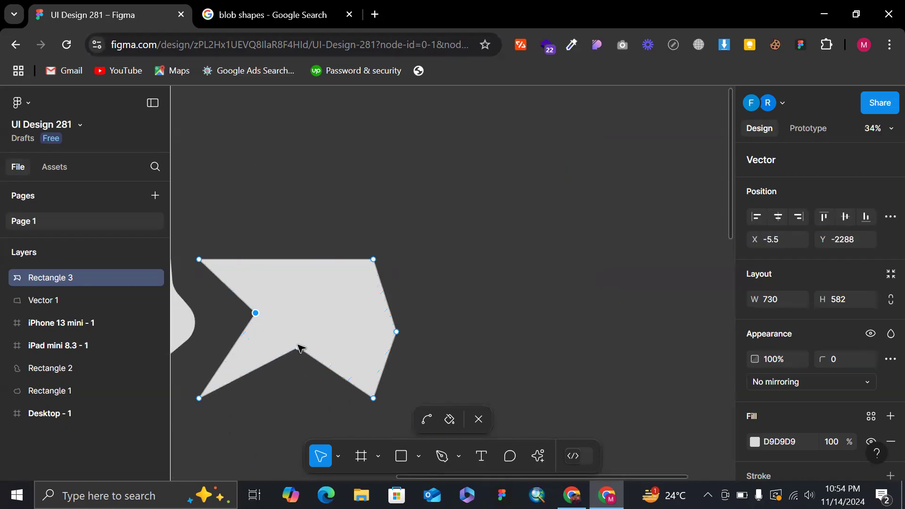
Make the bottom notch shallower, pull the upper-right corner point down, reposition the whole shape slightly up and right, and finish vector editing.
left_click_drag(298, 349, 329, 373)
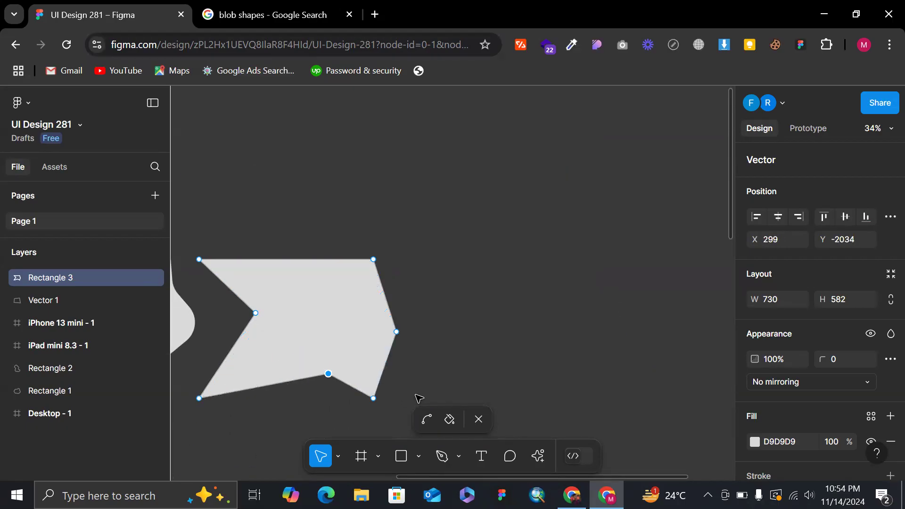
left_click_drag(373, 259, 367, 279)
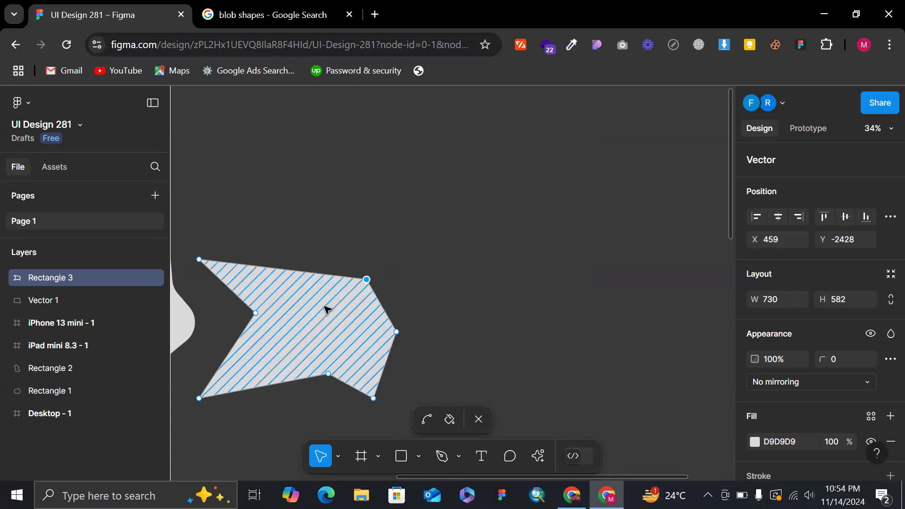
left_click_drag(326, 309, 347, 292)
key("Escape")
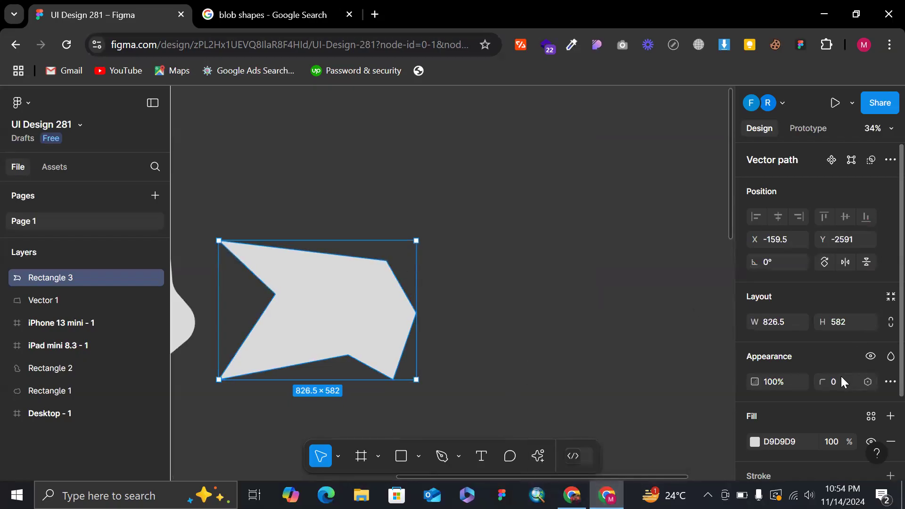
Set the new shape's corner radius to 100 and clear the selection.
type("100")
key("Return")
left_click(592, 297)
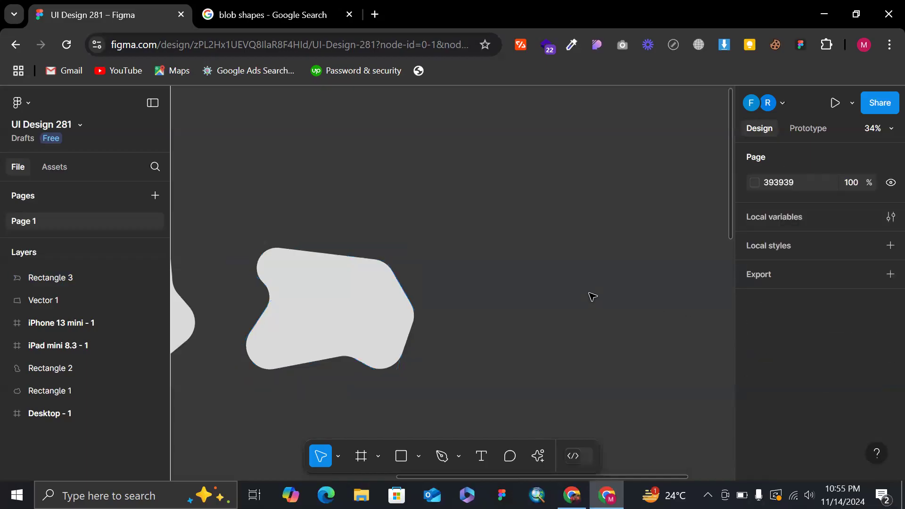
Select the flattened larger blob, look up the Flatten command without applying it, and clear the selection.
scroll(592, 297, "left", 5)
left_click(352, 282)
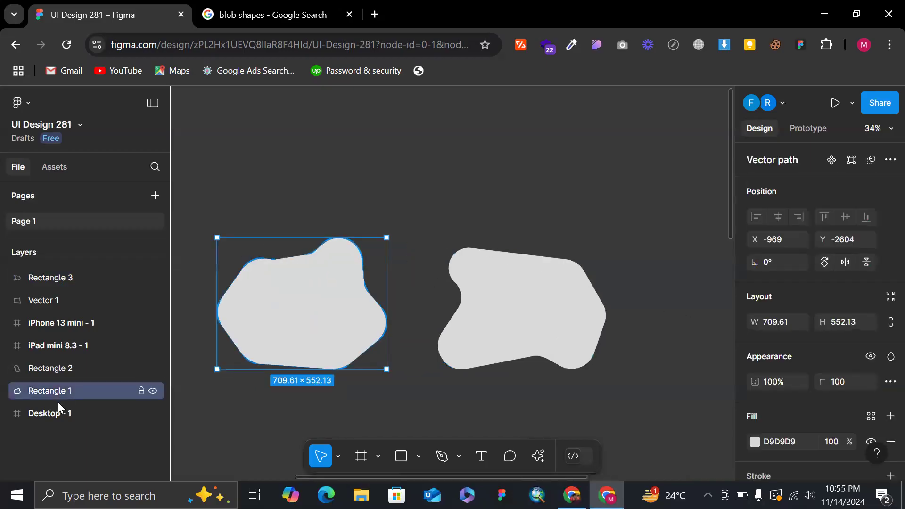
right_click(313, 347)
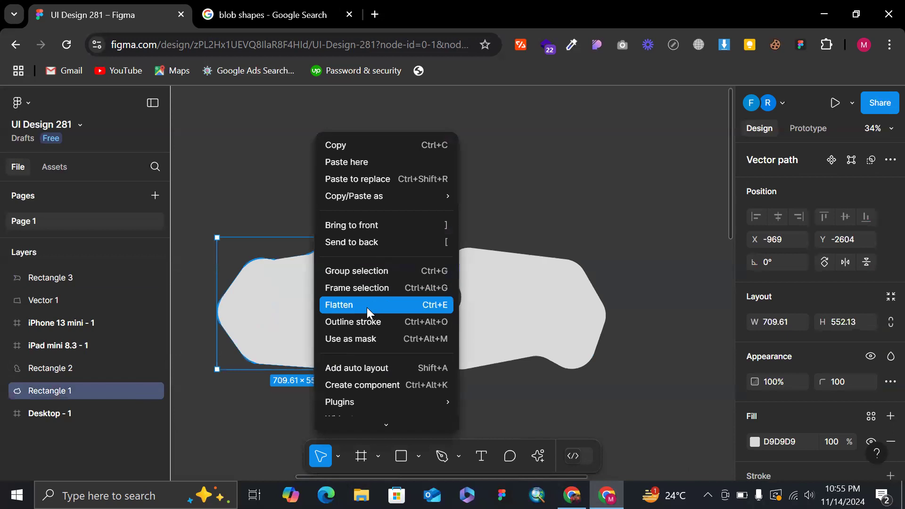
left_click(538, 299)
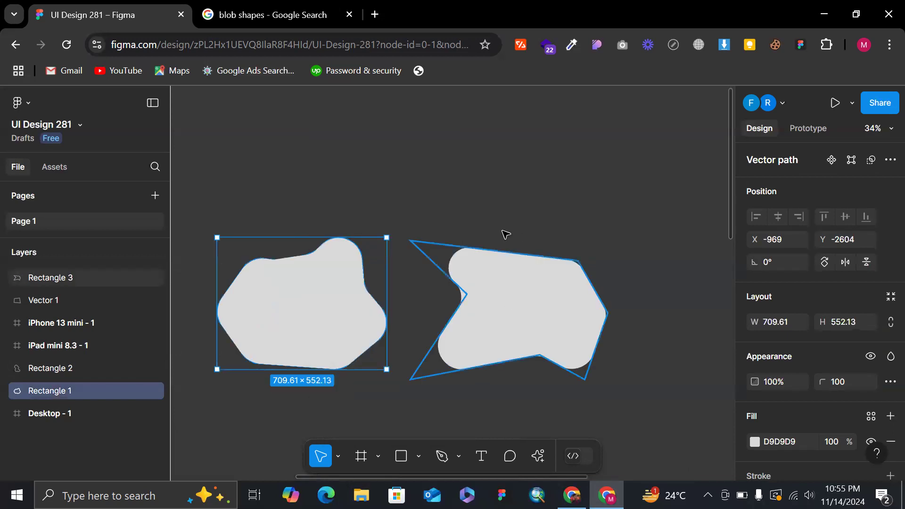
left_click(455, 181)
Delete the red pen outline left below the smaller blob.
scroll(455, 181, "up", 5)
scroll(455, 180, "left", 2)
scroll(455, 181, "down", 2)
scroll(455, 180, "down", 1)
scroll(455, 180, "down", 1)
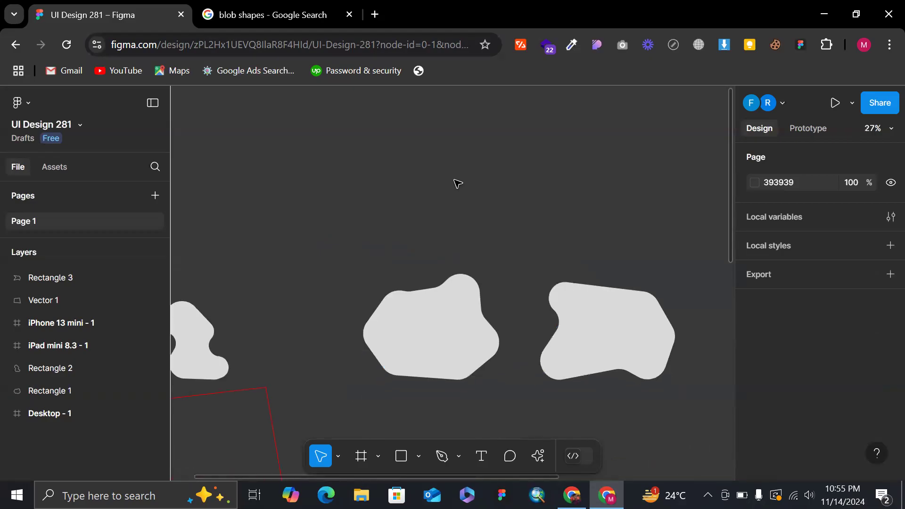
scroll(457, 183, "down", 2)
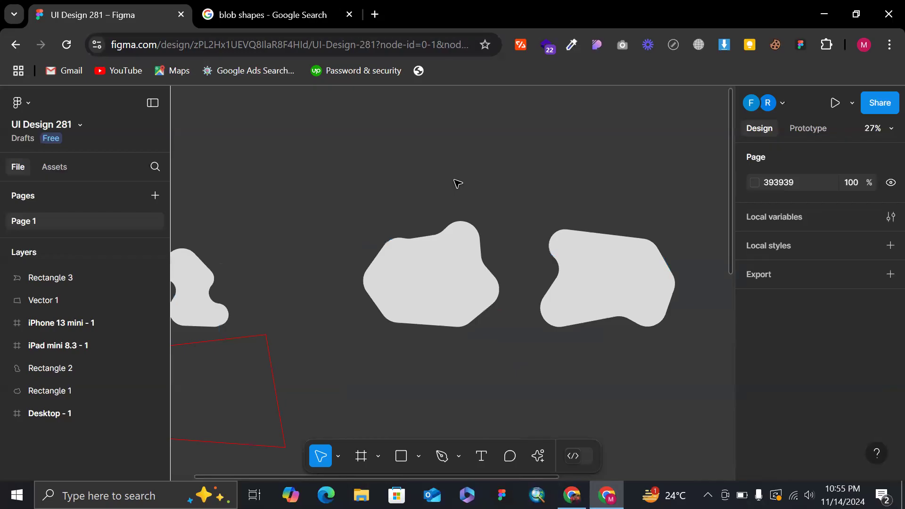
left_click(275, 383)
key("Delete")
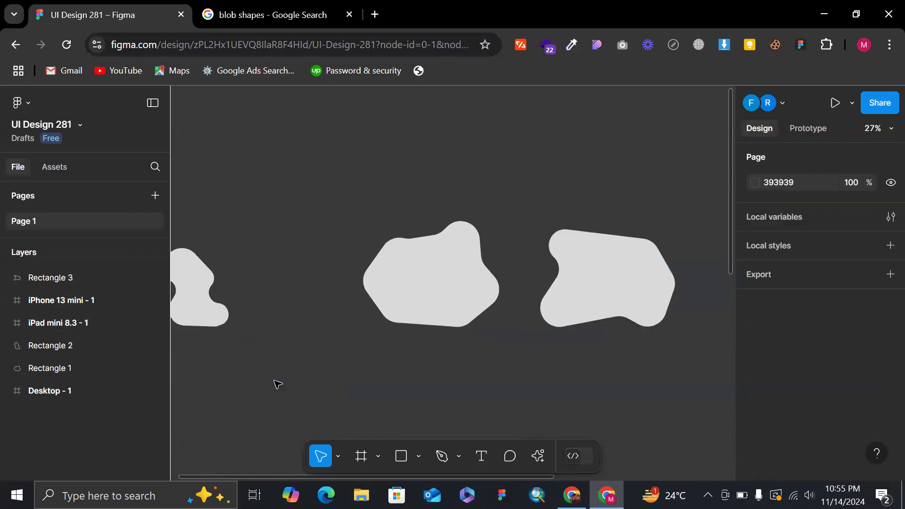
Inspect the new unflattened blob's angular vector path and its available object commands, and clear the selection.
scroll(642, 166, "up", 3)
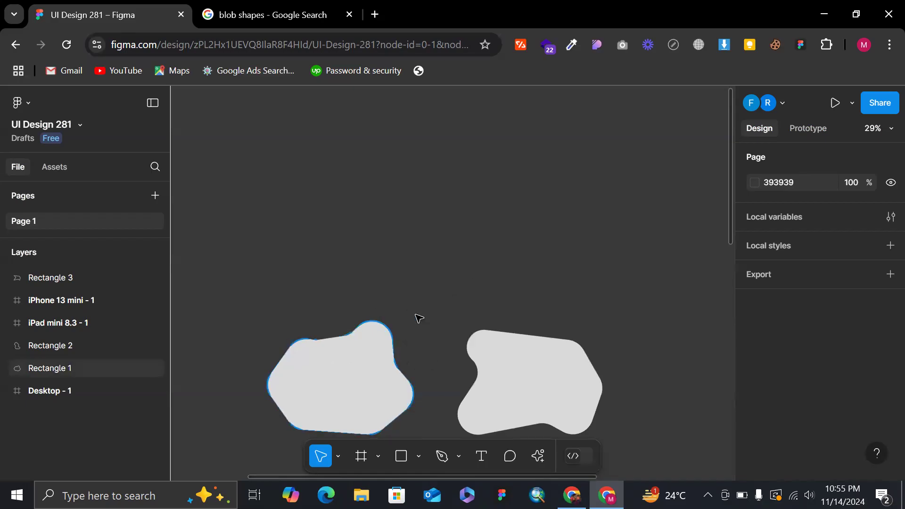
left_click(532, 375)
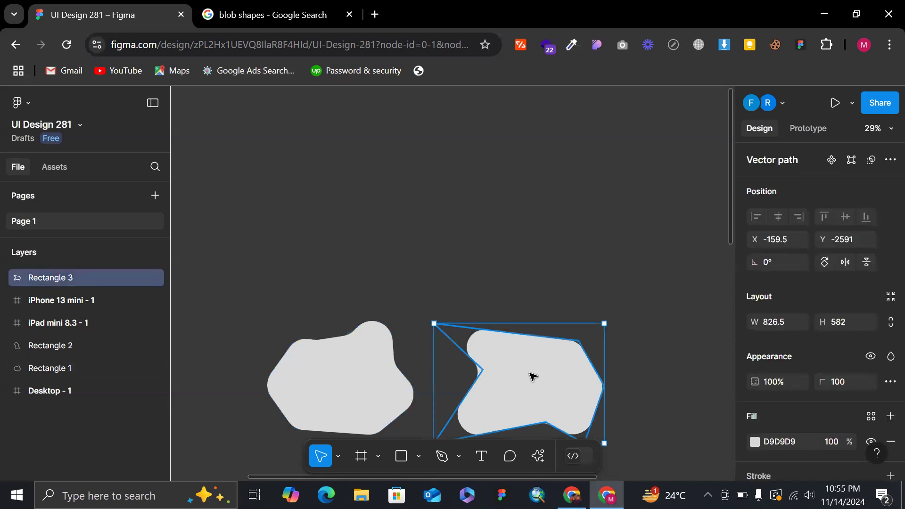
left_click(537, 297)
scroll(525, 305, "up", 5)
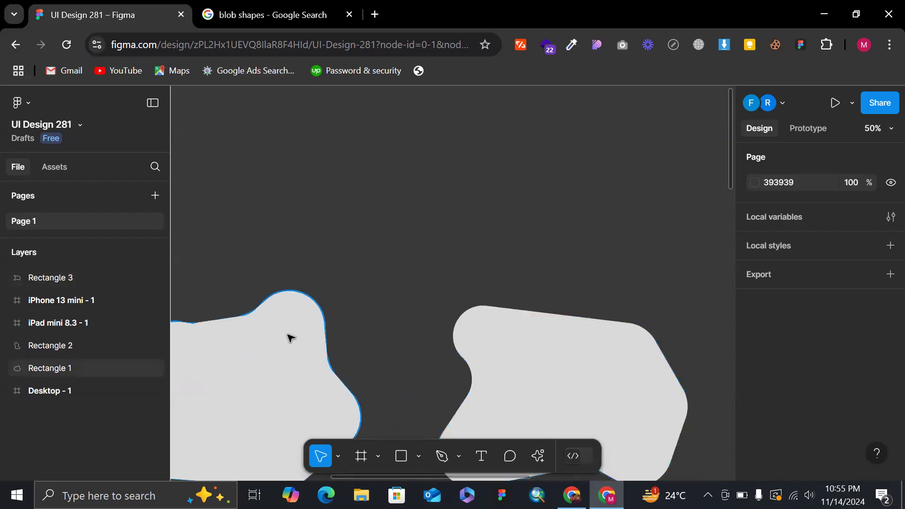
left_click(523, 367)
right_click(521, 365)
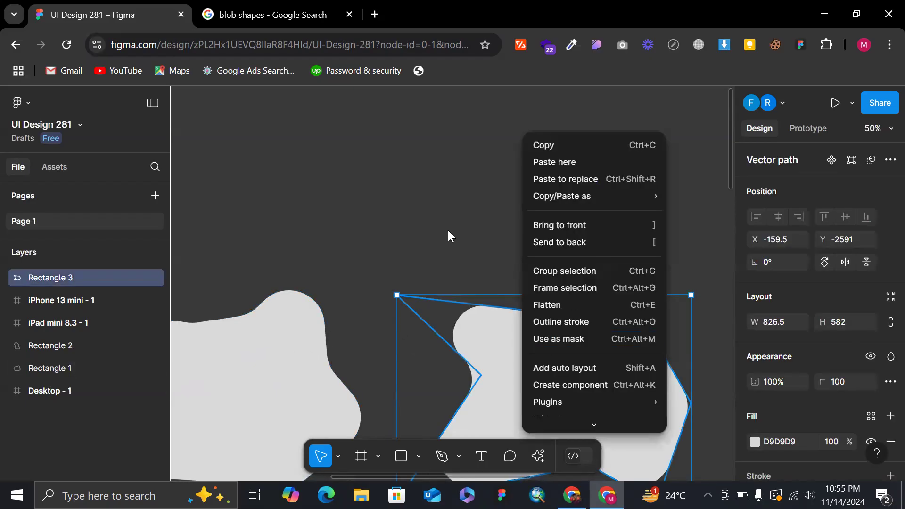
scroll(448, 236, "down", 4)
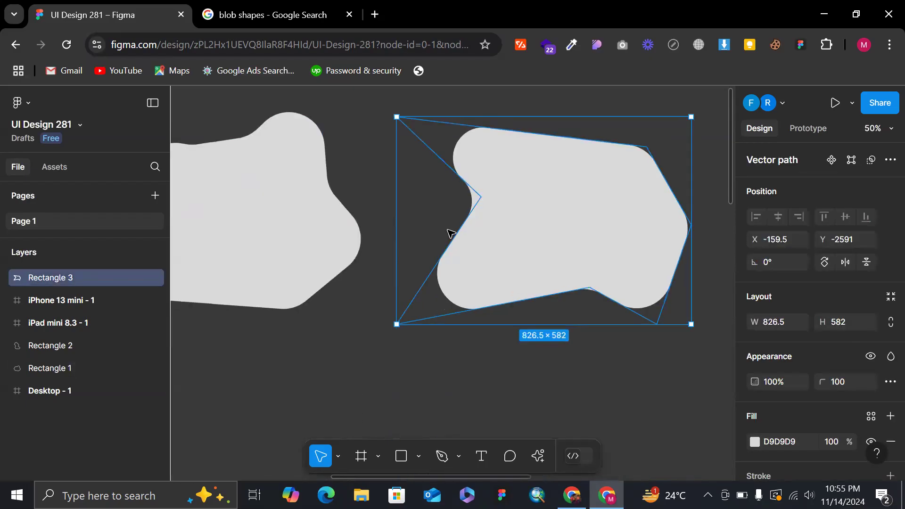
left_click(375, 176)
Select the new unflattened blob and the flattened larger blob in turn to compare their outlines and bounding boxes.
left_click(527, 216)
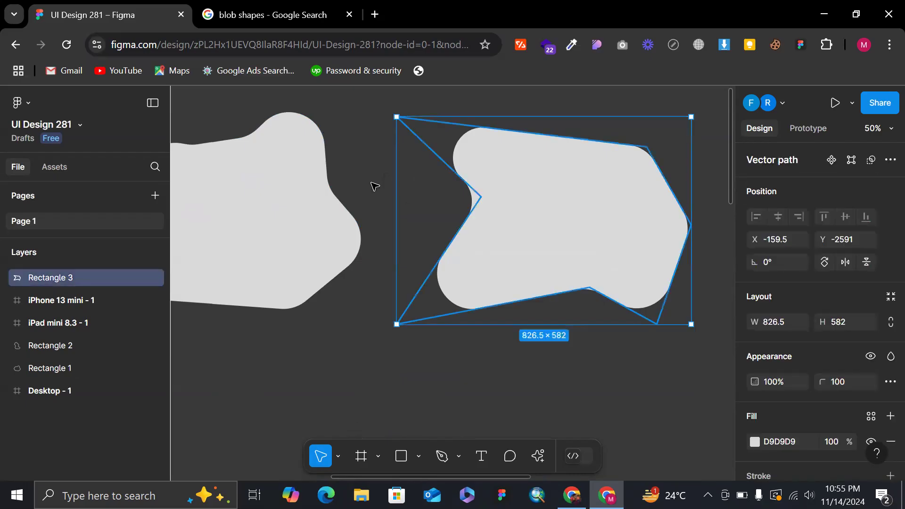
left_click(319, 207)
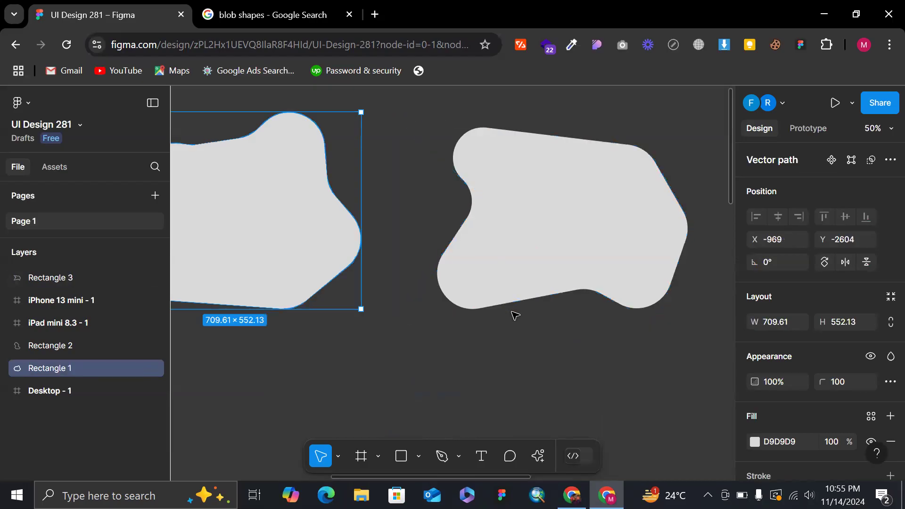
left_click(547, 334)
left_click(580, 249)
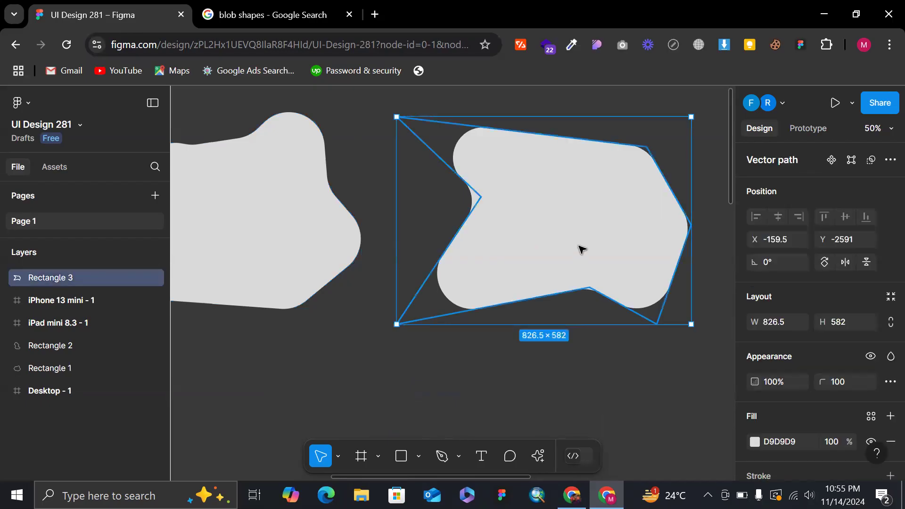
left_click(323, 234)
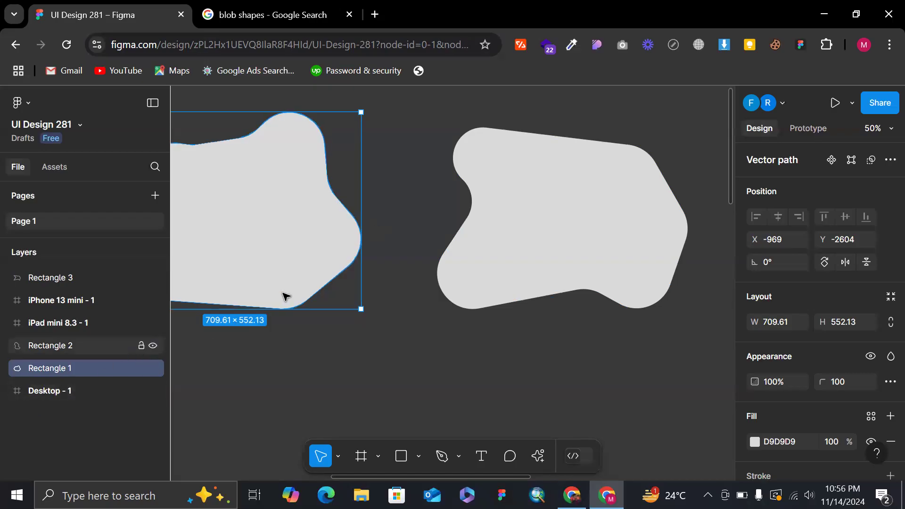
Look up the Flatten command on the larger blob without applying it, and select the new unflattened blob for comparison.
scroll(297, 236, "left", 3)
right_click(348, 232)
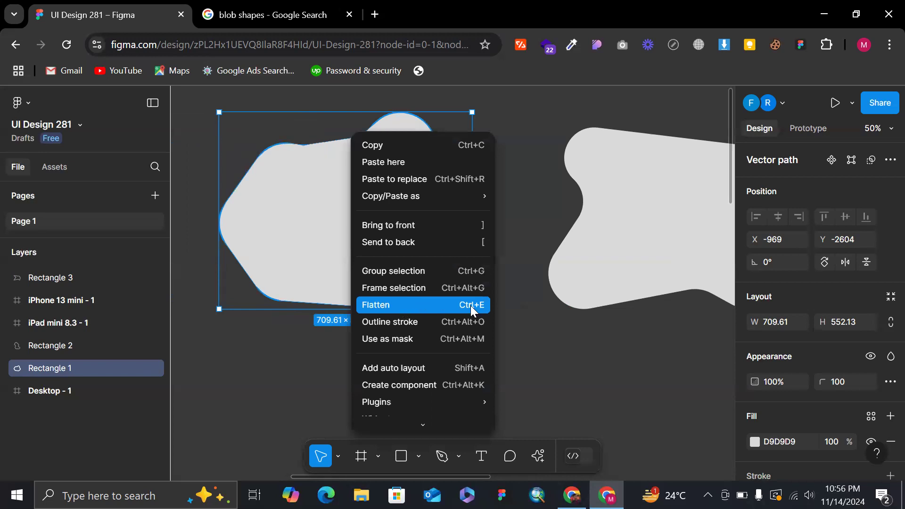
left_click(497, 307)
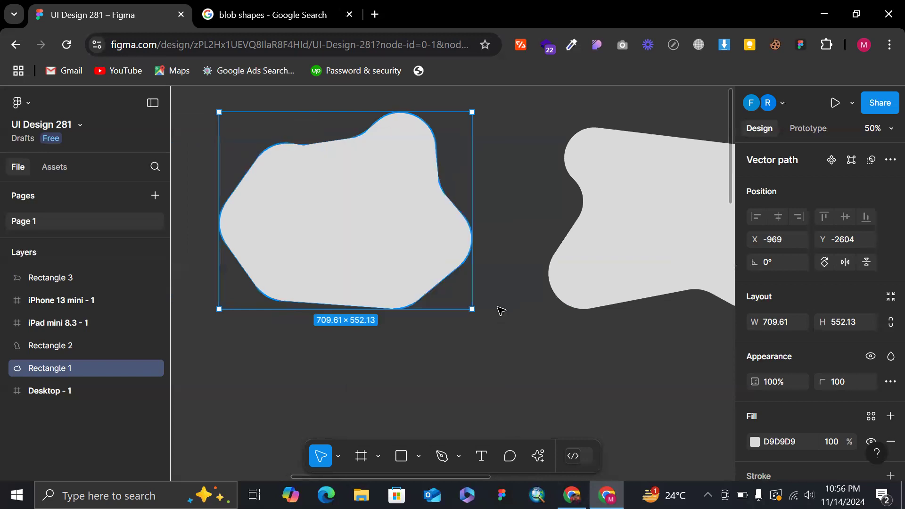
scroll(404, 256, "right", 1)
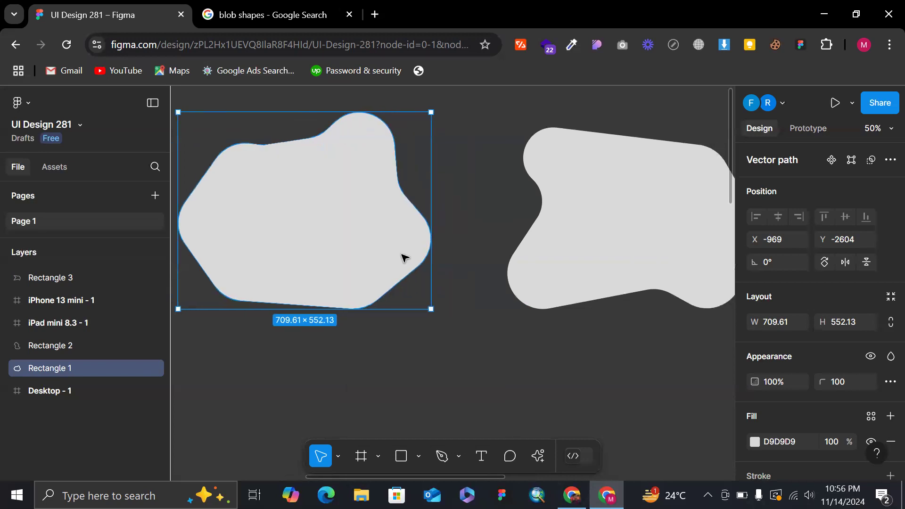
left_click(634, 278)
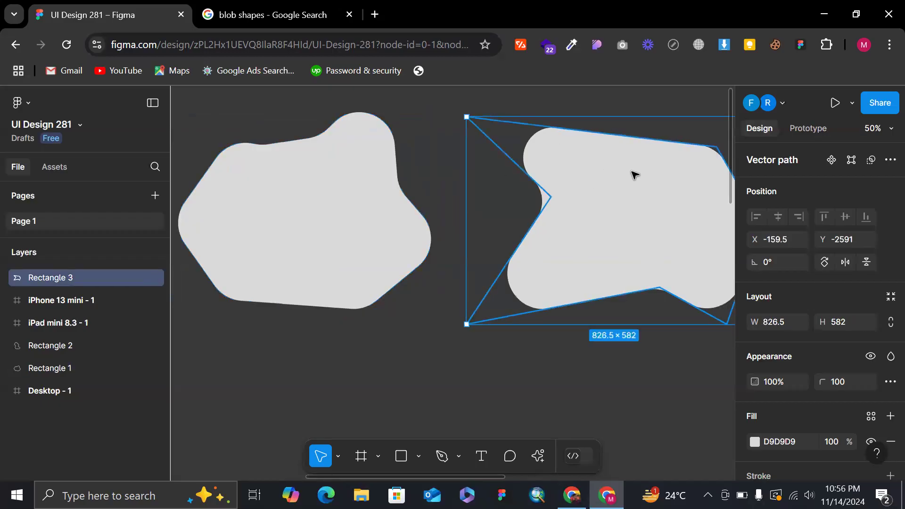
Inspect the vector points along the outline of the flattened larger blob.
scroll(582, 138, "down", 3)
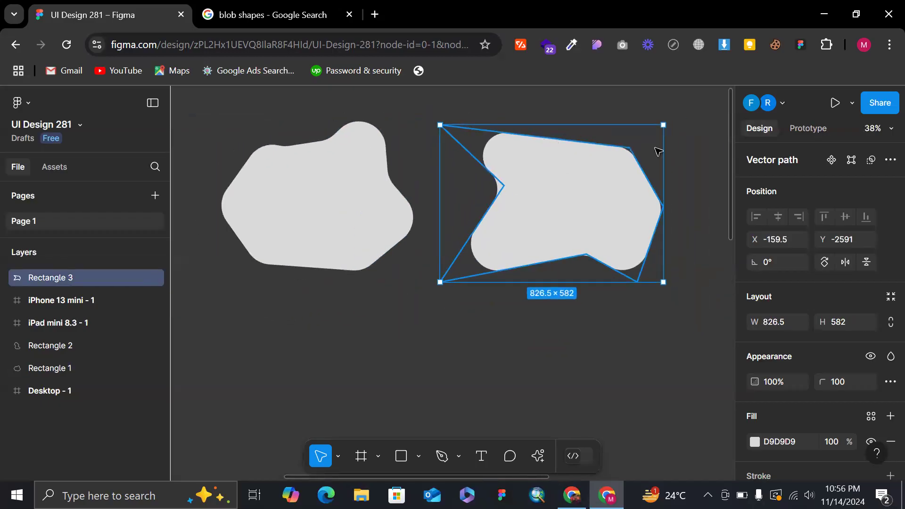
left_click(351, 193)
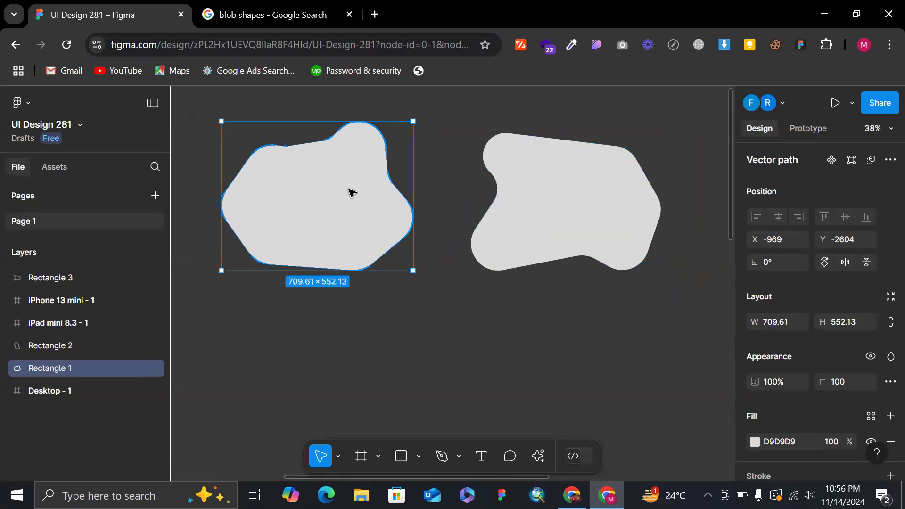
double_click(351, 193)
scroll(303, 137, "up", 2)
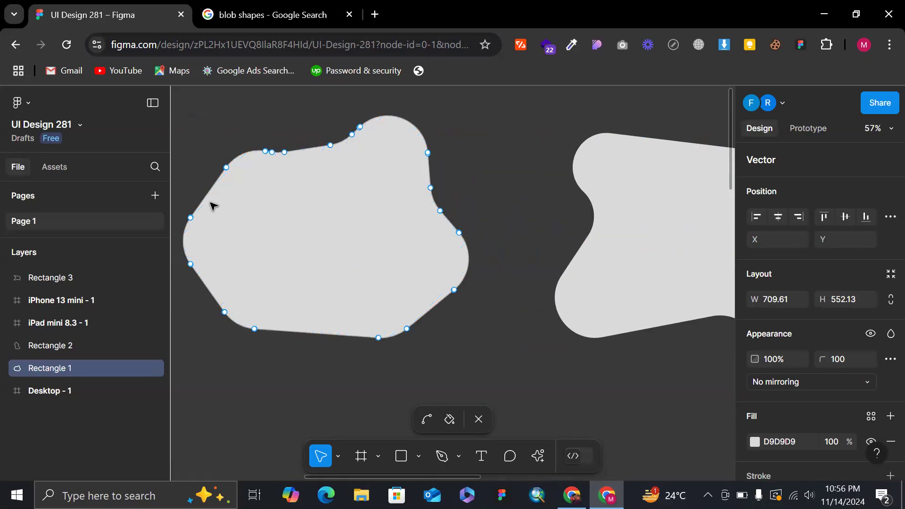
key("Escape")
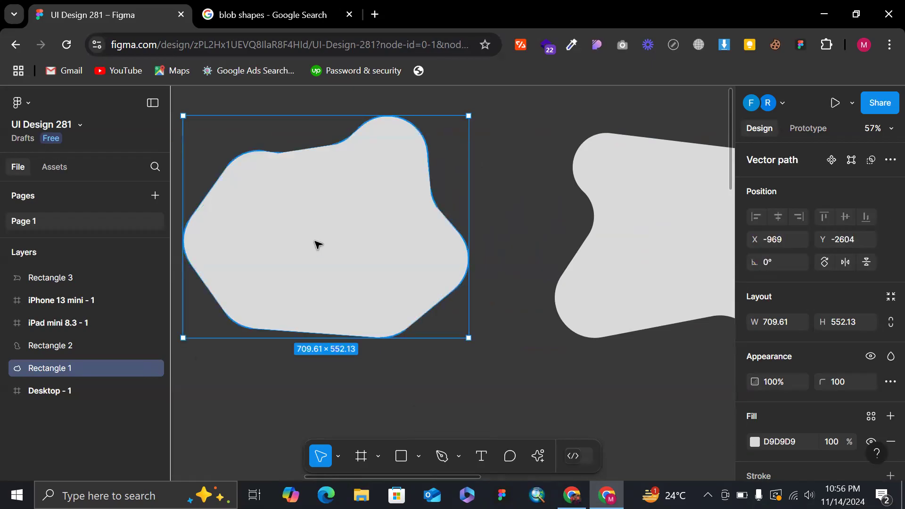
Try pulling points on the flattened blob's upper edge inward to cut notches, undo the changes, and leave vector editing.
double_click(318, 244)
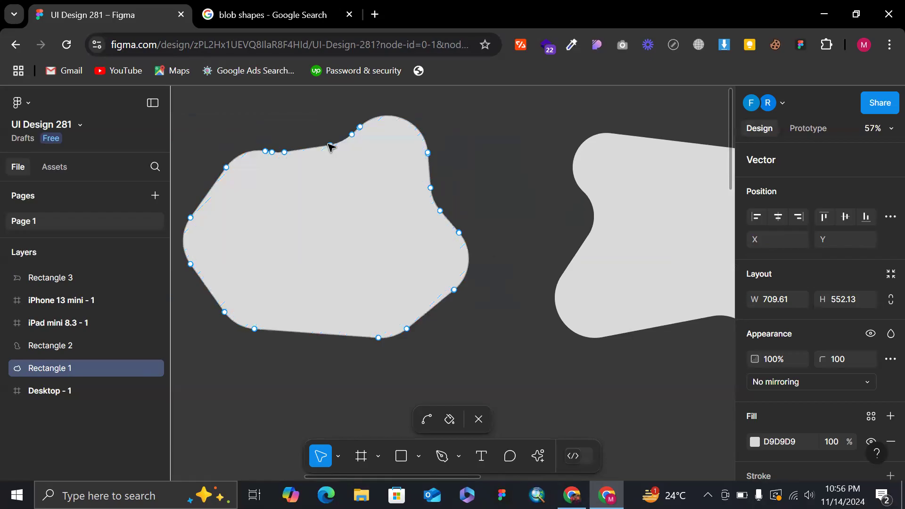
left_click_drag(332, 148, 347, 207)
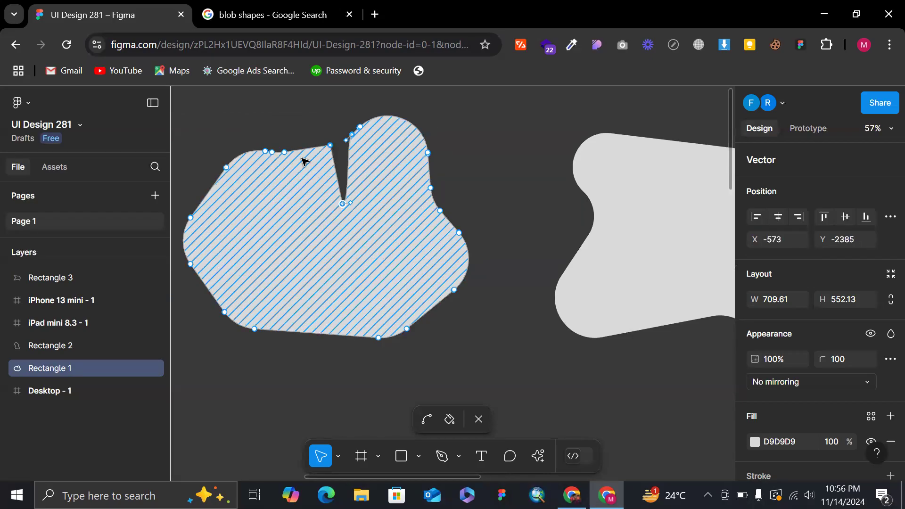
left_click_drag(285, 153, 306, 227)
left_click_drag(283, 152, 276, 160)
key("ctrl+z")
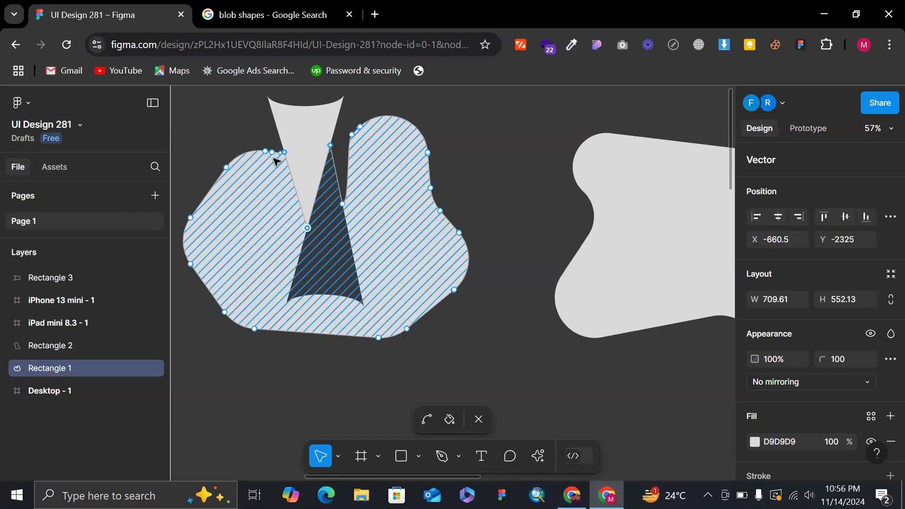
key("ctrl+z")
left_click_drag(277, 152, 296, 241)
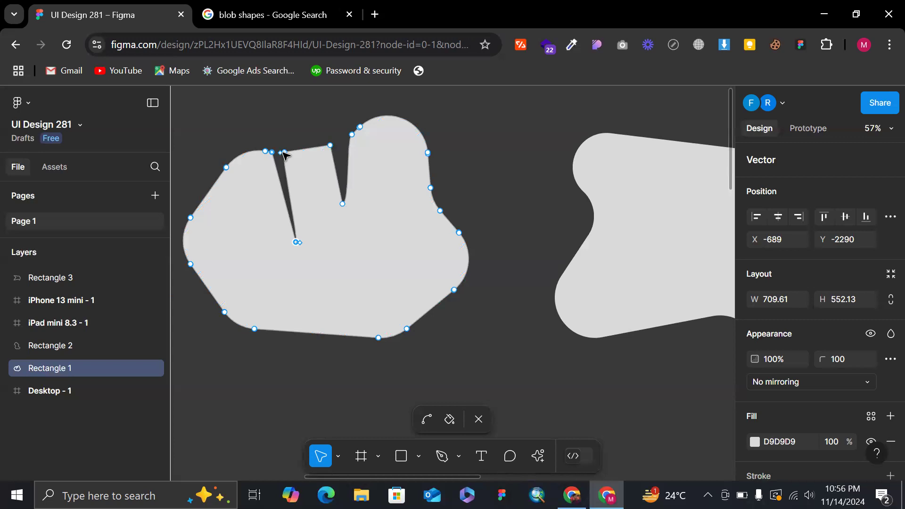
left_click_drag(284, 153, 287, 106)
key("ctrl+z")
key("ctrl+z")
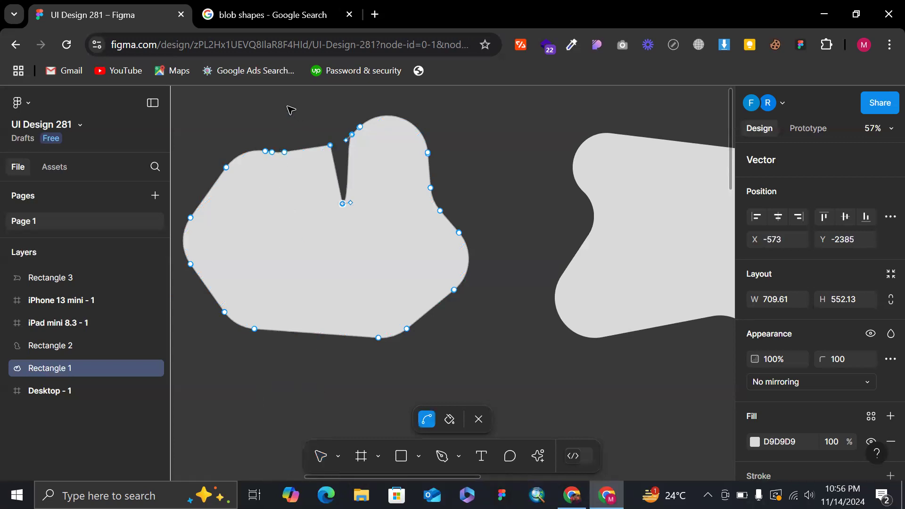
key("ctrl+z")
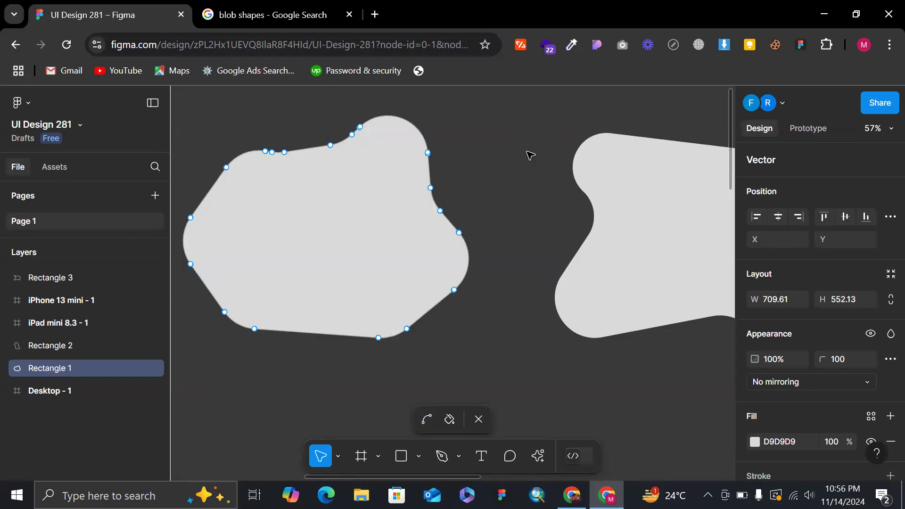
key("Escape")
Select the unflattened blob to compare its angular path with the flattened blob, and clear the selection.
scroll(555, 164, "down", 4)
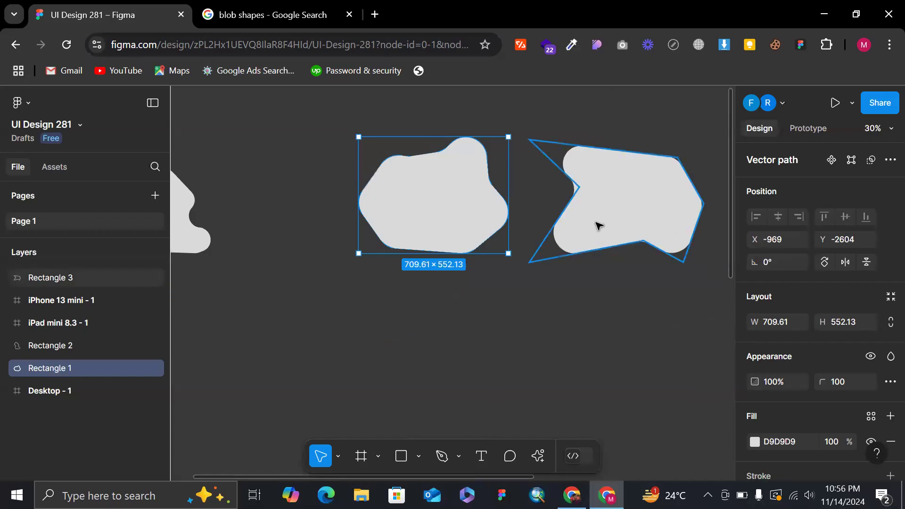
left_click(611, 162)
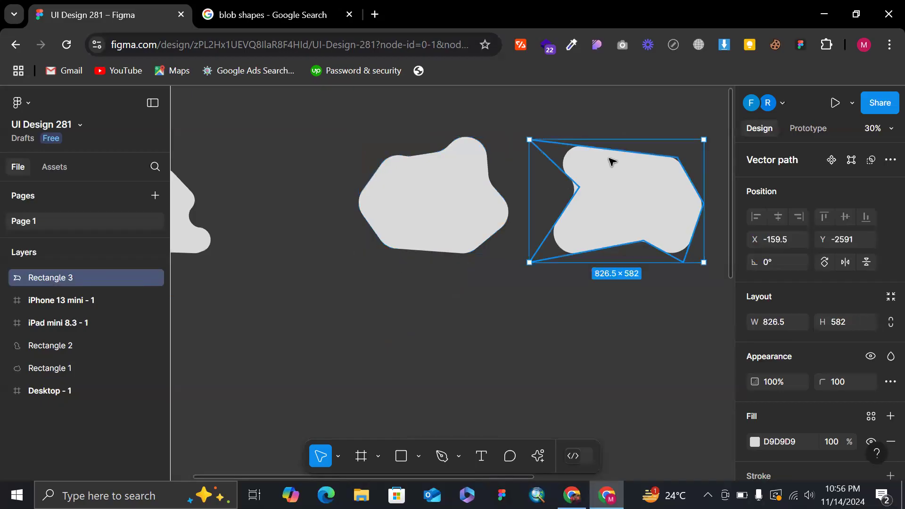
scroll(585, 135, "up", 3)
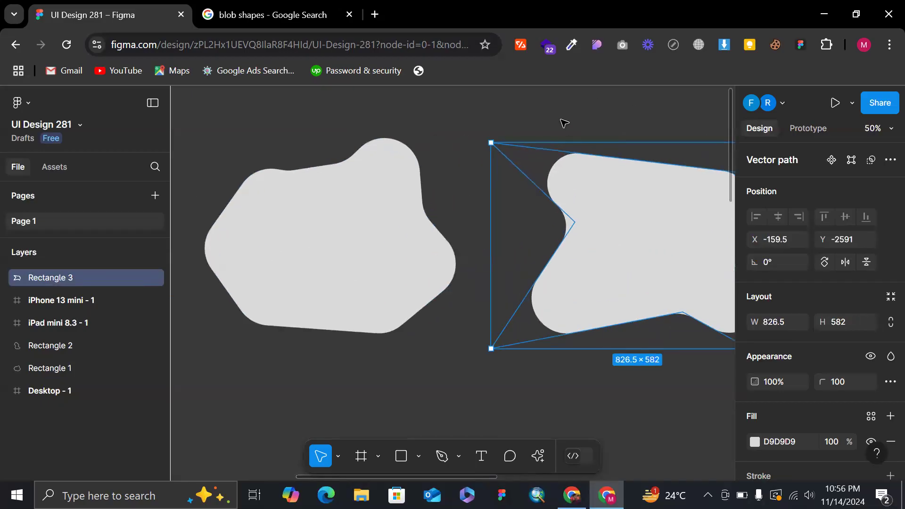
left_click(596, 92)
scroll(595, 89, "down", 2)
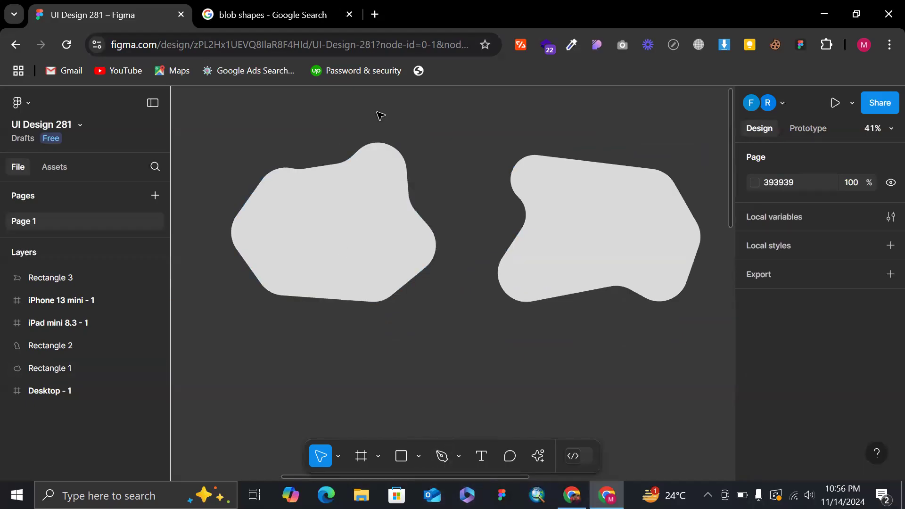
Examine the flattened blob's edit points again, up close and alongside the unflattened blob.
scroll(358, 174, "up", 2)
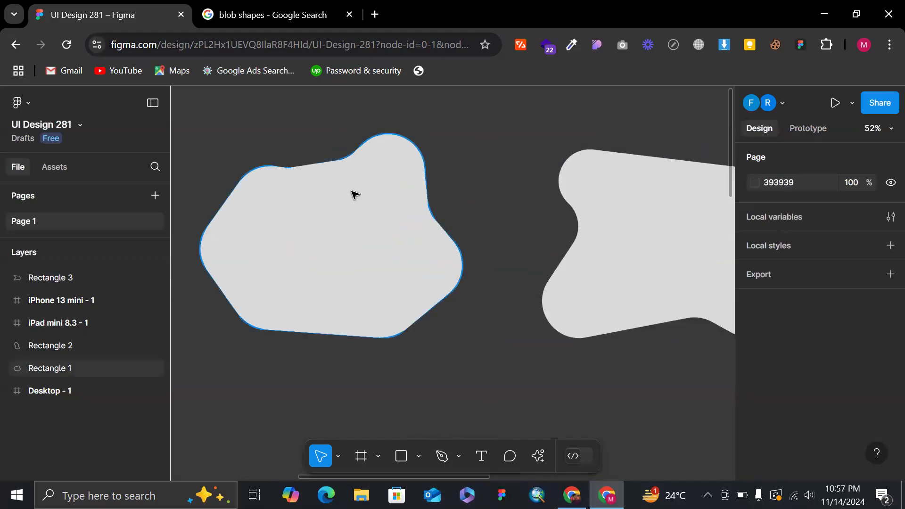
double_click(354, 193)
scroll(354, 194, "up", 2)
scroll(308, 150, "down", 4)
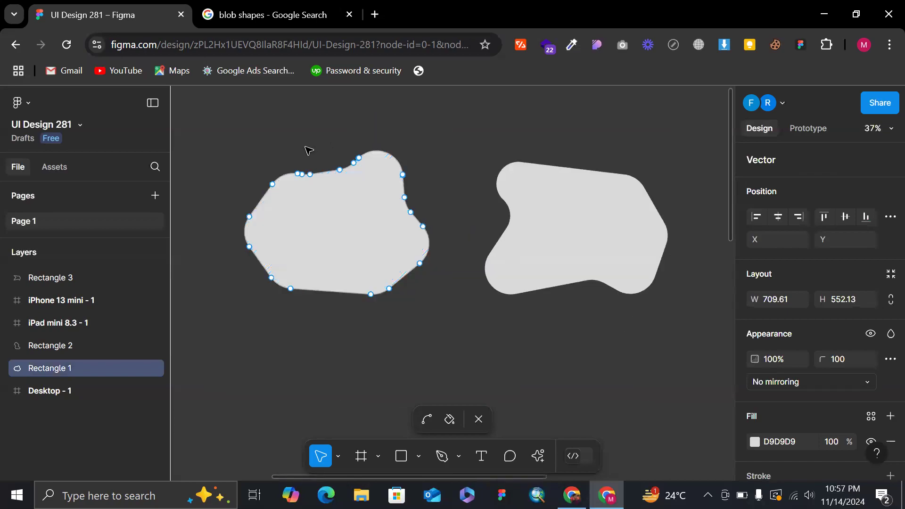
scroll(337, 157, "up", 3)
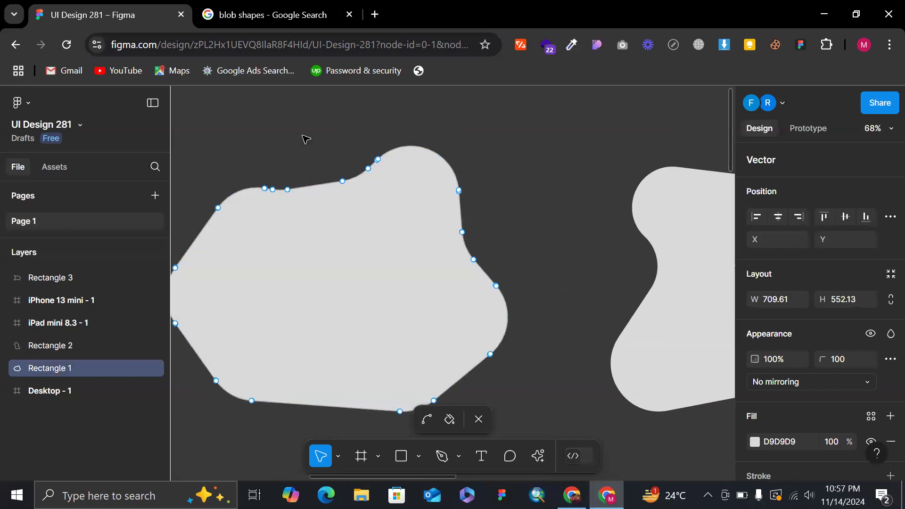
scroll(306, 139, "down", 6)
scroll(444, 154, "up", 3)
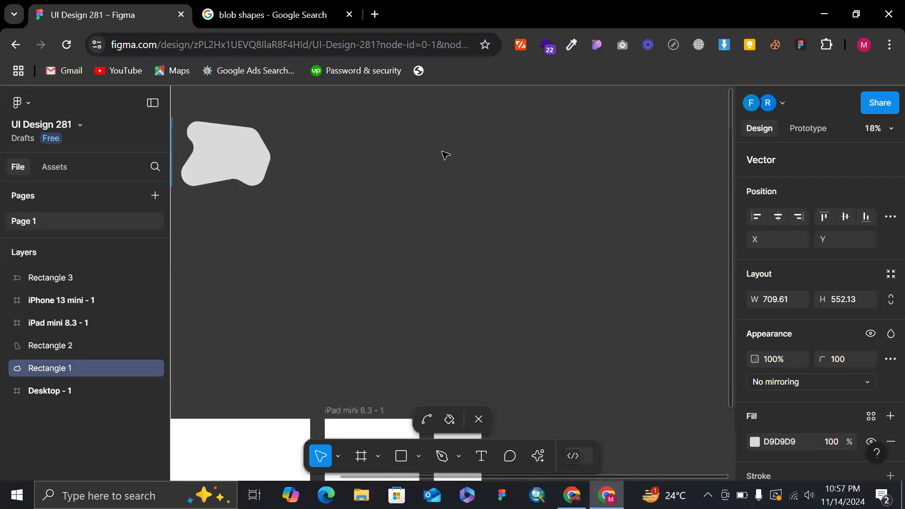
Leave vector editing and add a text object reading "T" on the empty canvas above the flattened blob.
scroll(446, 155, "left", 3)
scroll(446, 155, "up", 1)
scroll(362, 134, "up", 3)
scroll(362, 134, "left", 2)
key("Escape")
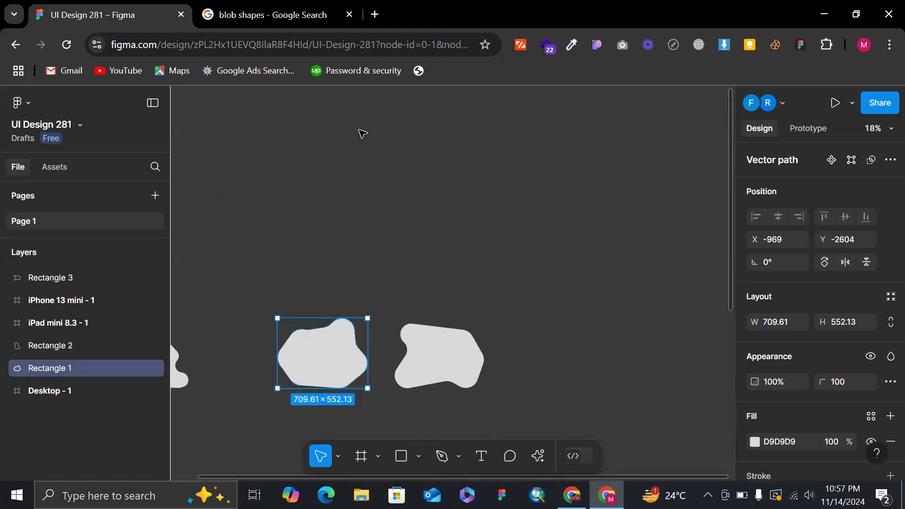
scroll(357, 203, "up", 2)
key("t")
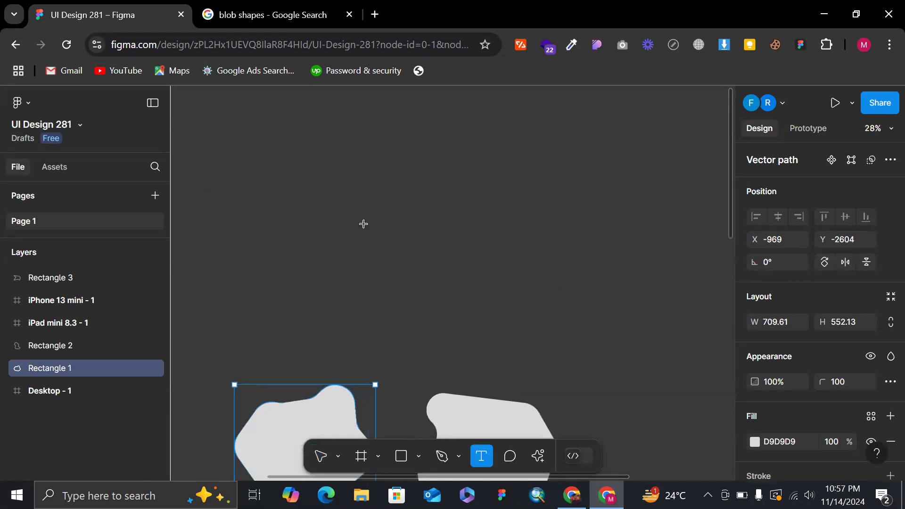
left_click(334, 223)
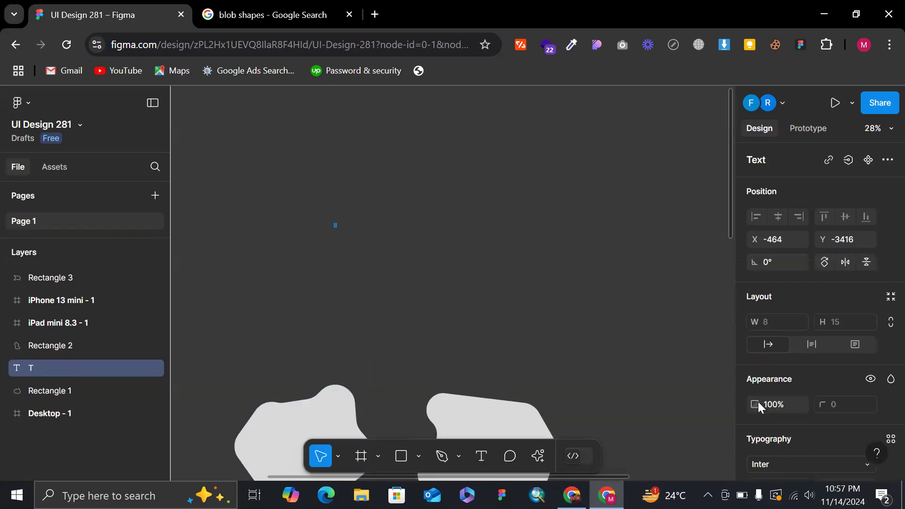
Scale the letter T up to about 154 × 278, make it bold, and clear the selection.
scroll(355, 210, "up", 5)
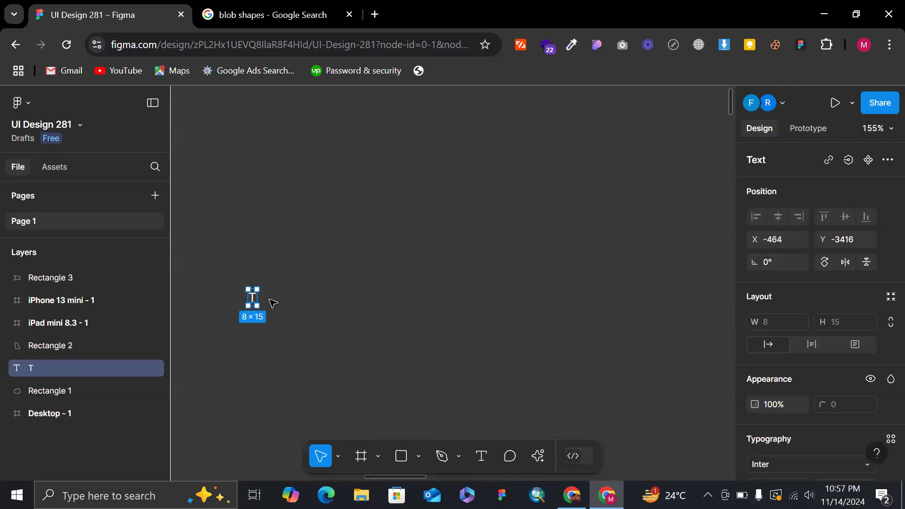
key("k")
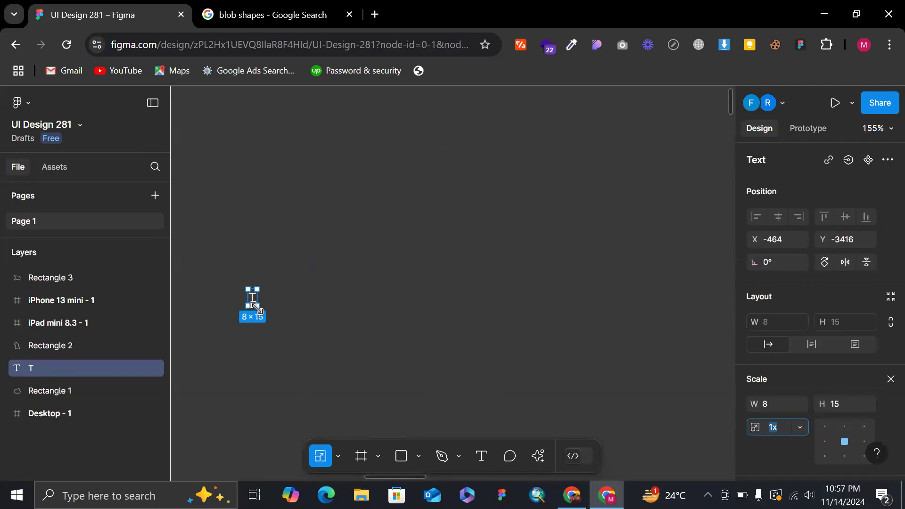
left_click_drag(283, 314, 414, 374)
key("ctrl+b")
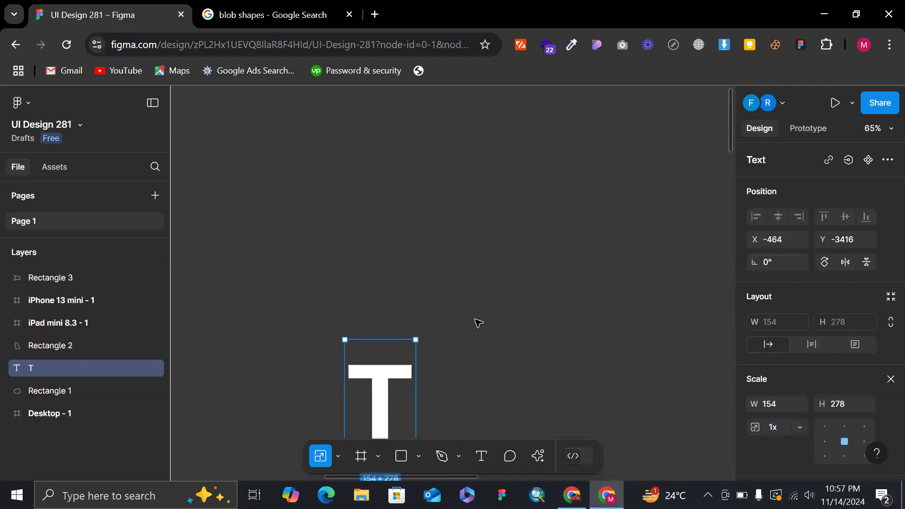
left_click(478, 322)
Duplicate the bold T and place the copy just to the right of the original at the same height.
scroll(477, 322, "down", 2)
scroll(478, 321, "right", 2)
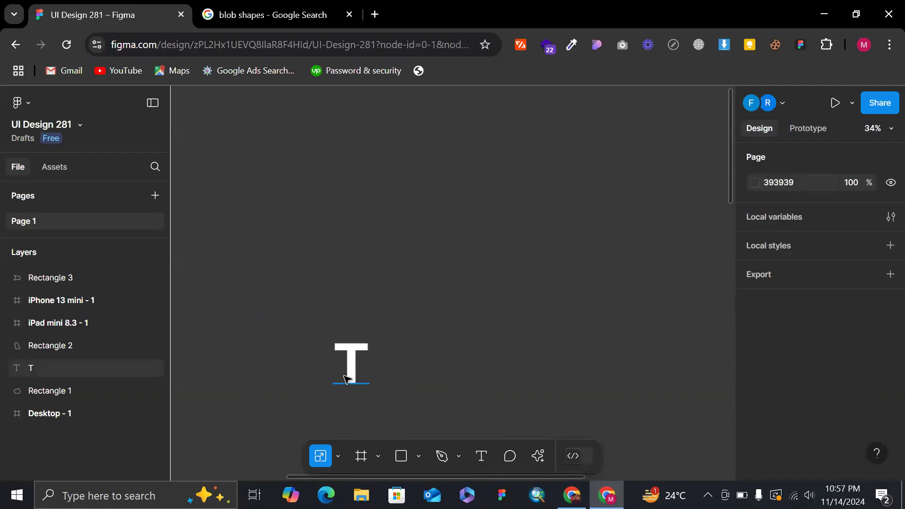
left_click(357, 376)
left_click_drag(357, 376, 397, 379)
Convert the original T on the left into a vector path with the Outline command.
scroll(398, 381, "up", 3)
scroll(255, 342, "up", 4)
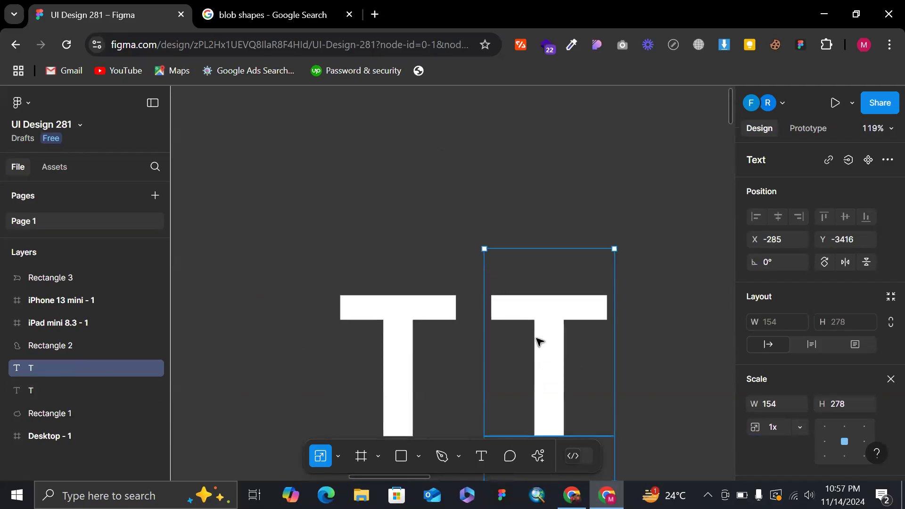
left_click(398, 330)
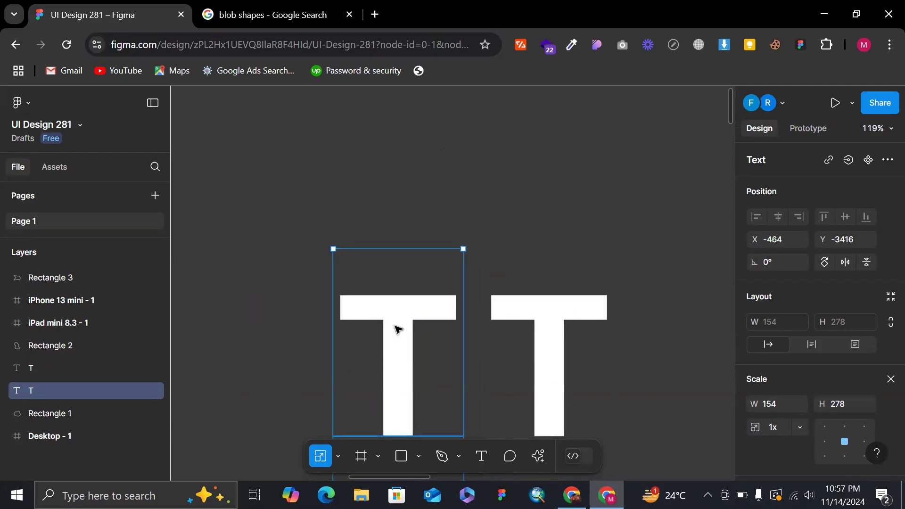
key("ctrl+shift+o")
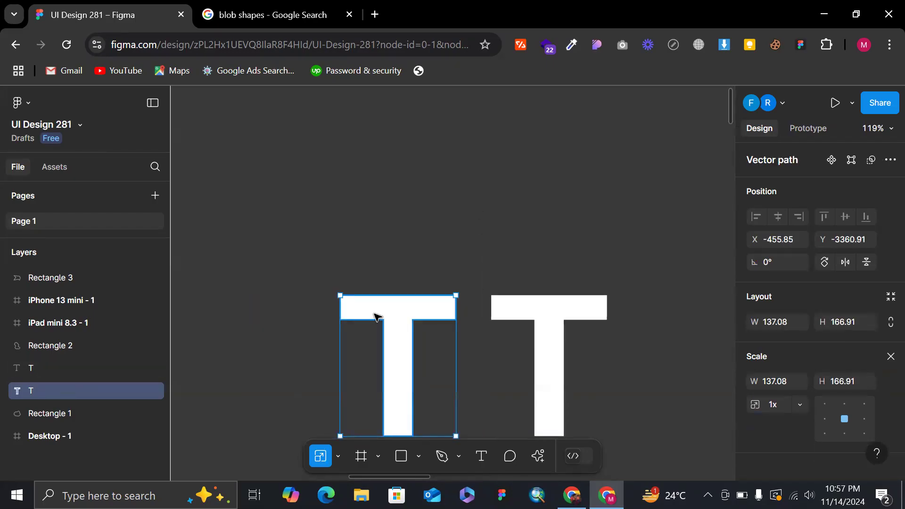
Select the text T and the outlined T in turn to compare their bounding boxes and properties.
scroll(572, 216, "down", 3)
left_click(537, 230)
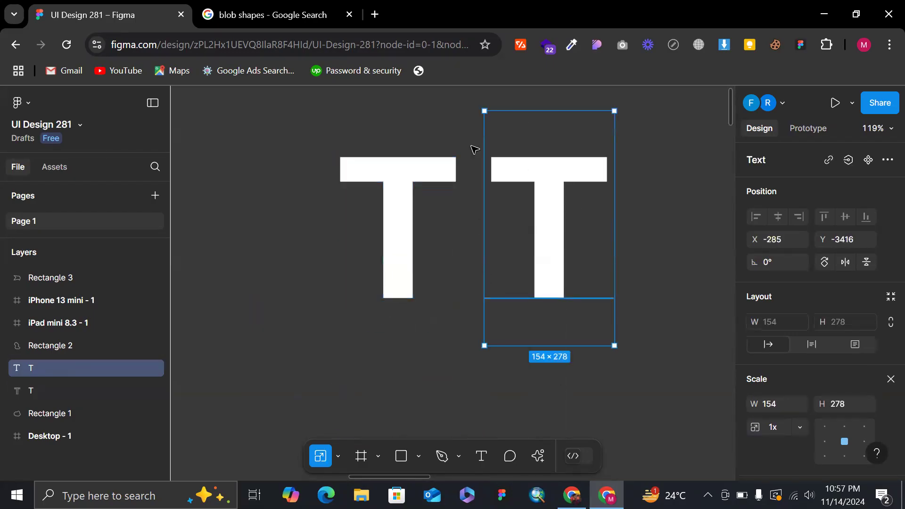
left_click(382, 190)
left_click(530, 206)
left_click(411, 198)
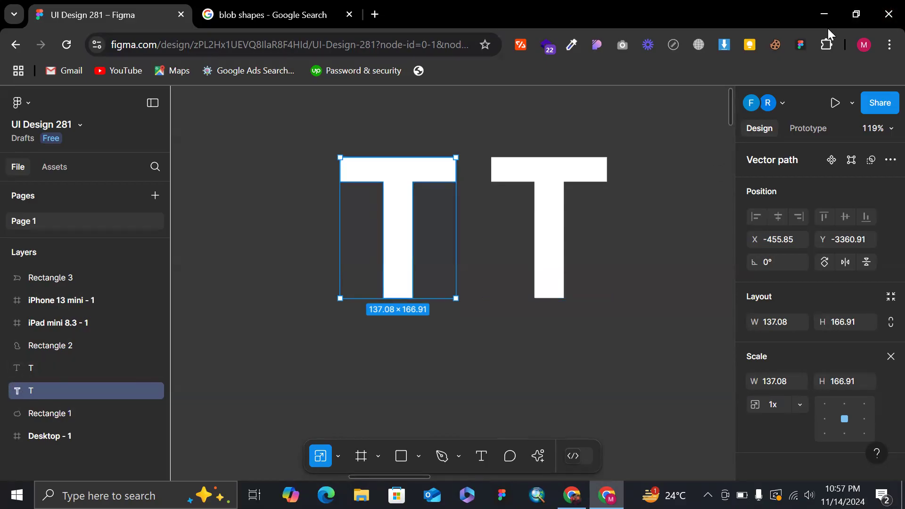
Enlarge the browser page to 150% and compare the layer icons of the text T and the outlined T.
left_click(445, 53)
key("ctrl+plus")
key("ctrl+plus")
key("ctrl+plus")
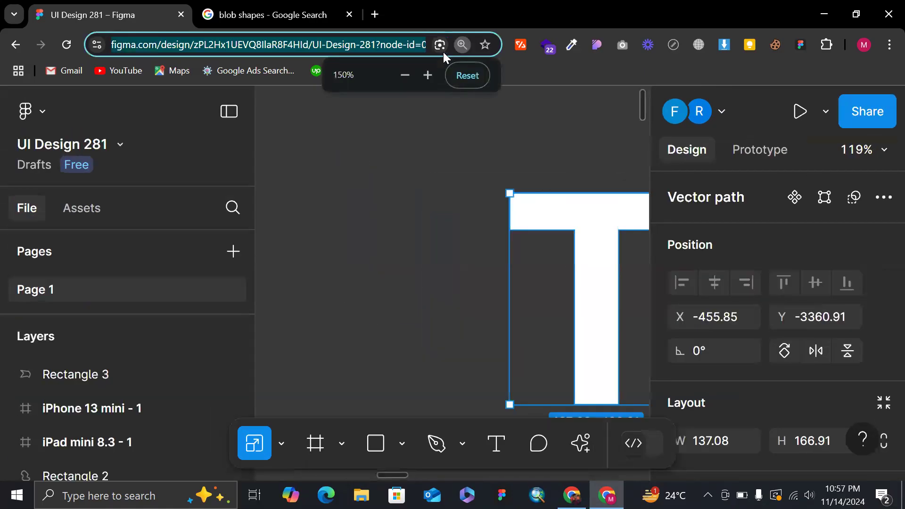
left_click(313, 302)
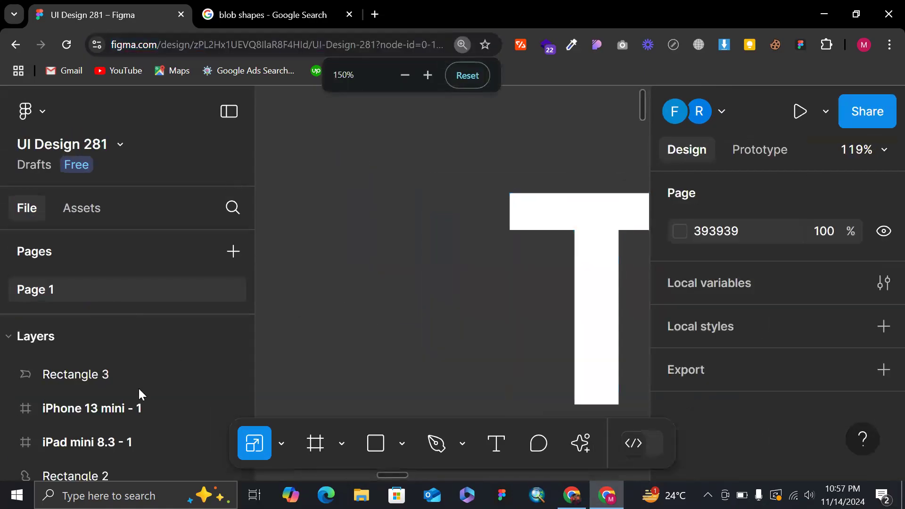
scroll(137, 387, "down", 3)
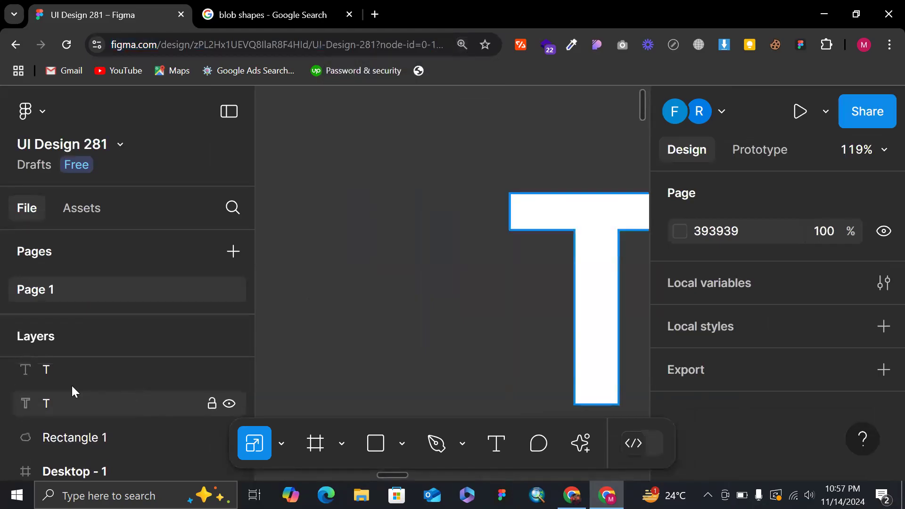
scroll(56, 389, "up", 1)
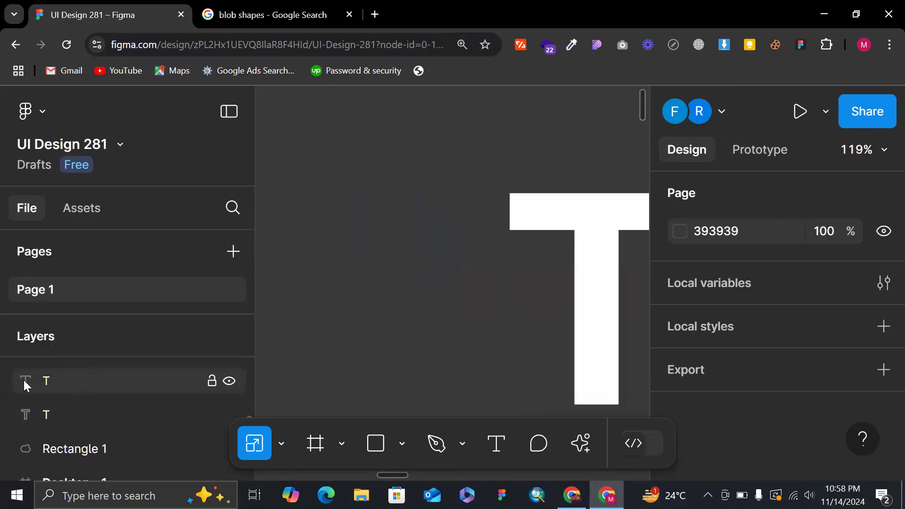
scroll(288, 265, "down", 3)
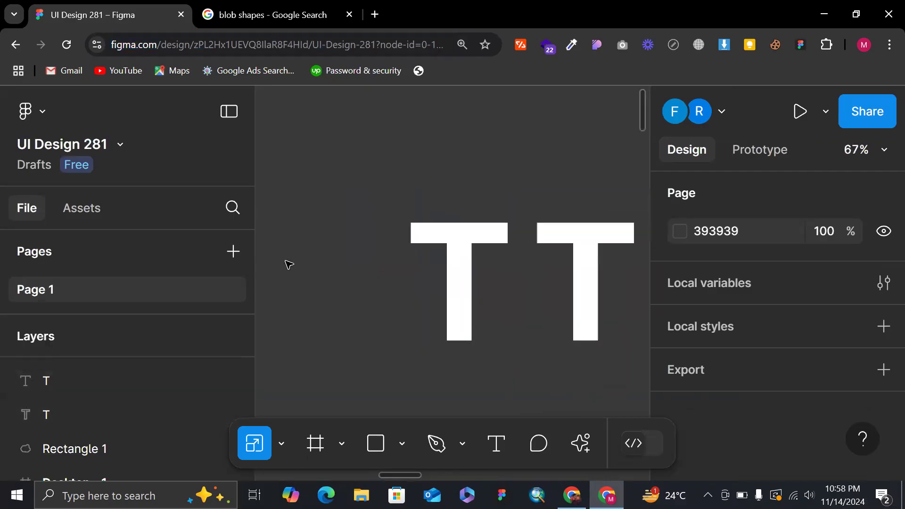
Edit the outlined T's vector points, moving the stem's bottom points down and the crossbar's left end outward.
double_click(473, 250)
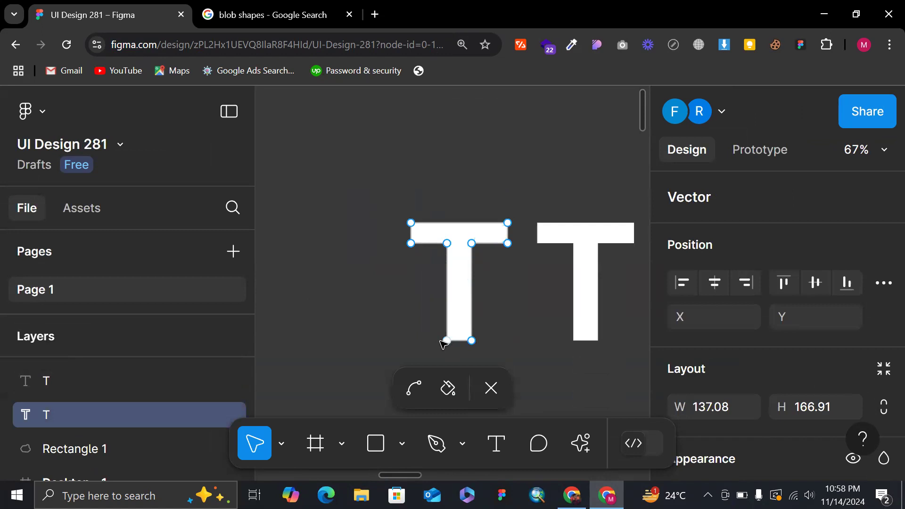
left_click_drag(426, 334, 474, 396)
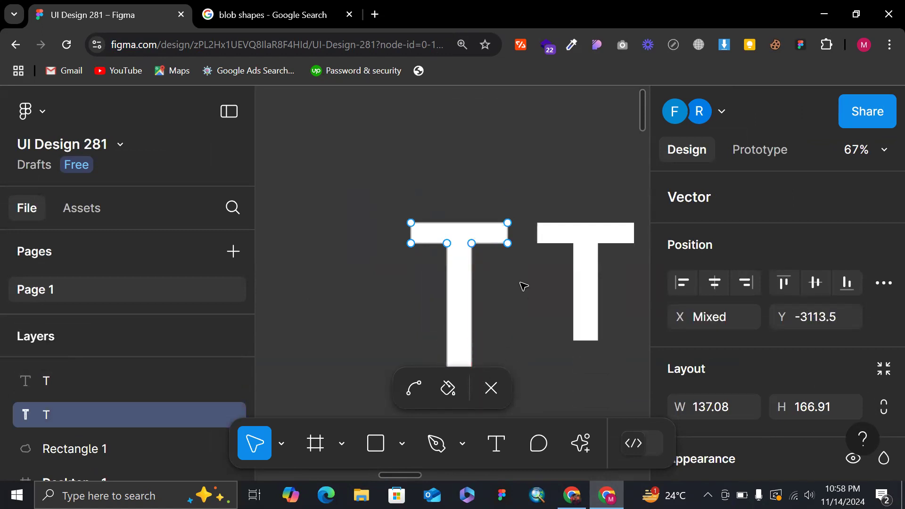
scroll(522, 285, "down", 3)
scroll(522, 282, "down", 3, "ctrl")
right_click(521, 283)
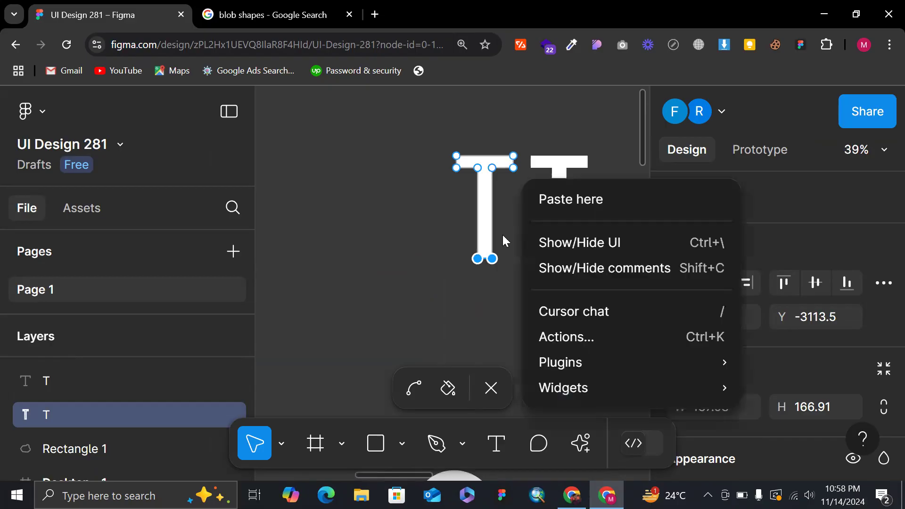
left_click(496, 261)
double_click(496, 261)
double_click(495, 264)
left_click_drag(497, 267, 505, 315)
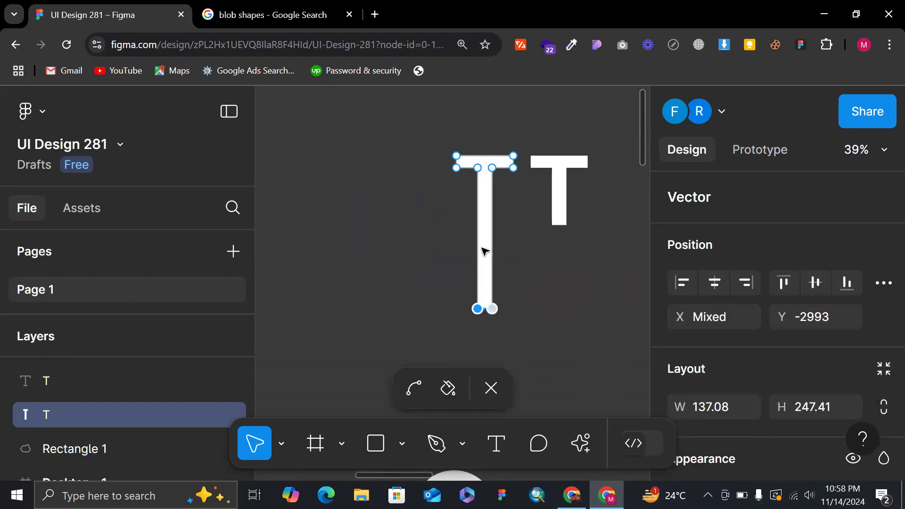
left_click_drag(442, 146, 377, 168)
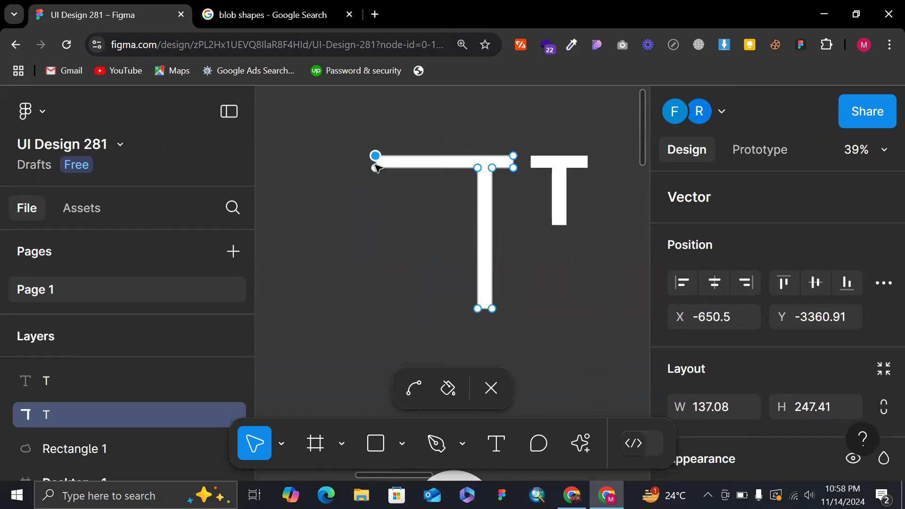
Return the browser page zoom to 100%.
left_click(406, 44)
key("ctrl+minus")
key("ctrl+minus")
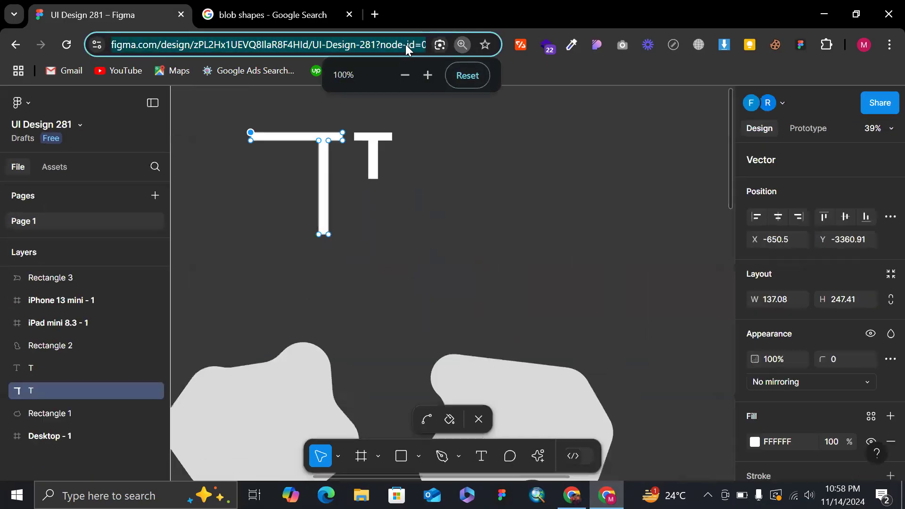
left_click(491, 168)
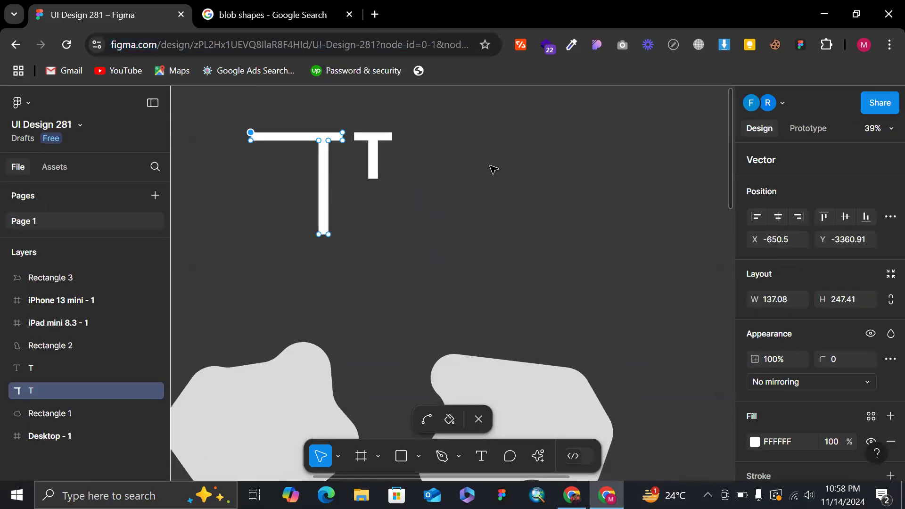
Leave vector editing and move the reshaped T left, away from the text T, to X -889.
scroll(491, 168, "left", 3)
scroll(410, 154, "up", 3)
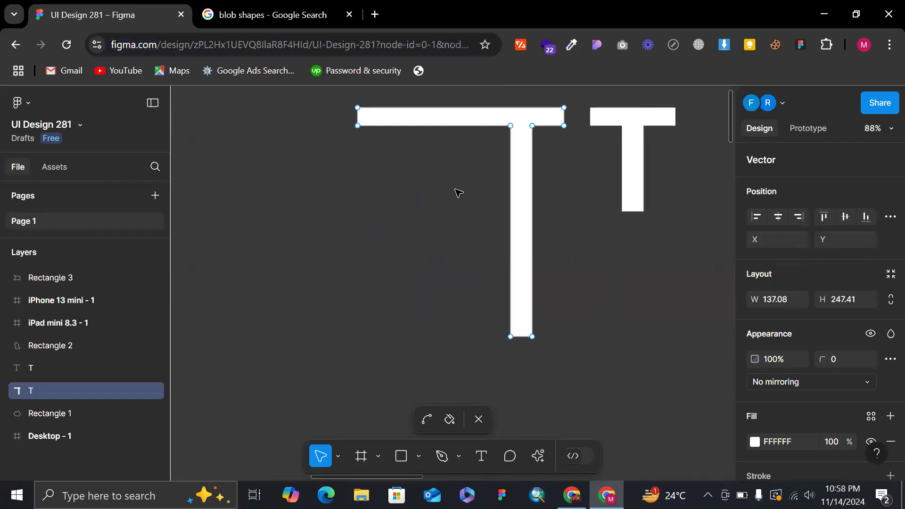
scroll(457, 190, "down", 2)
key("Escape")
left_click_drag(481, 193, 403, 193)
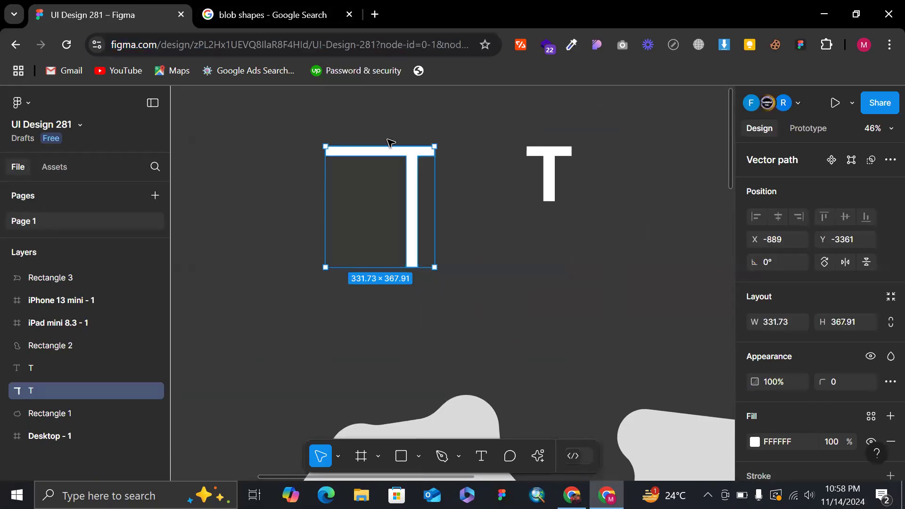
Select the editable text T and compare its bounding box with the reshaped outlined T.
left_click(551, 122)
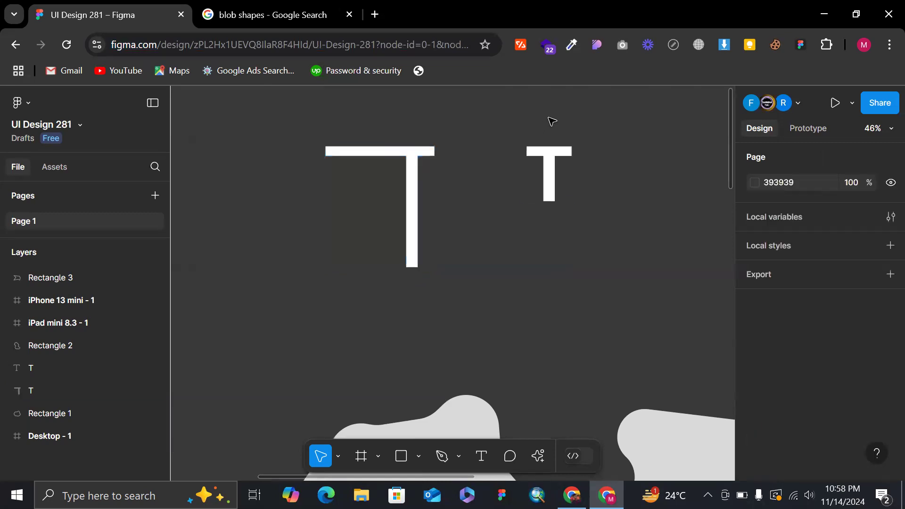
left_click(547, 193)
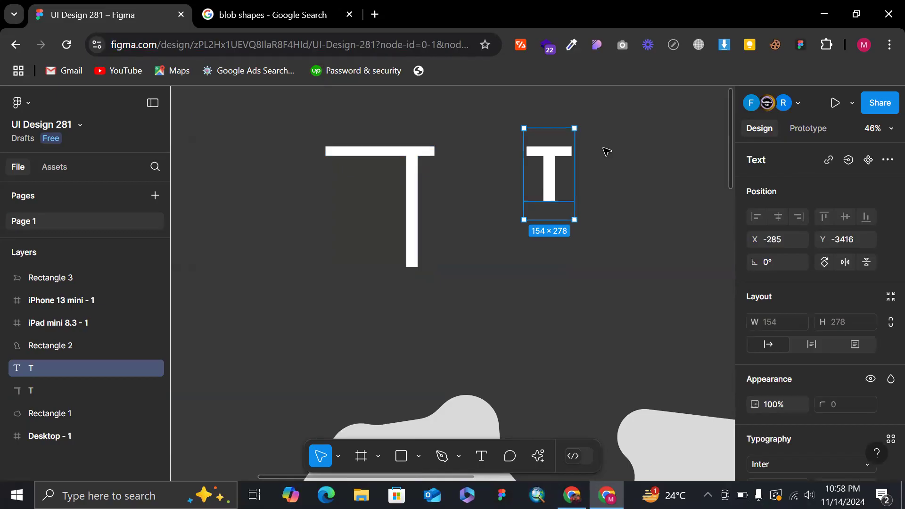
scroll(607, 151, "down", 4)
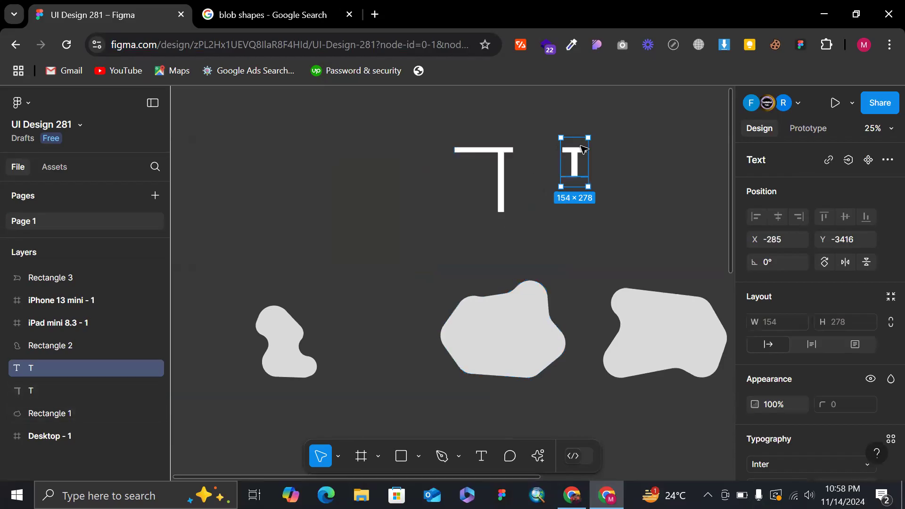
scroll(571, 148, "up", 4)
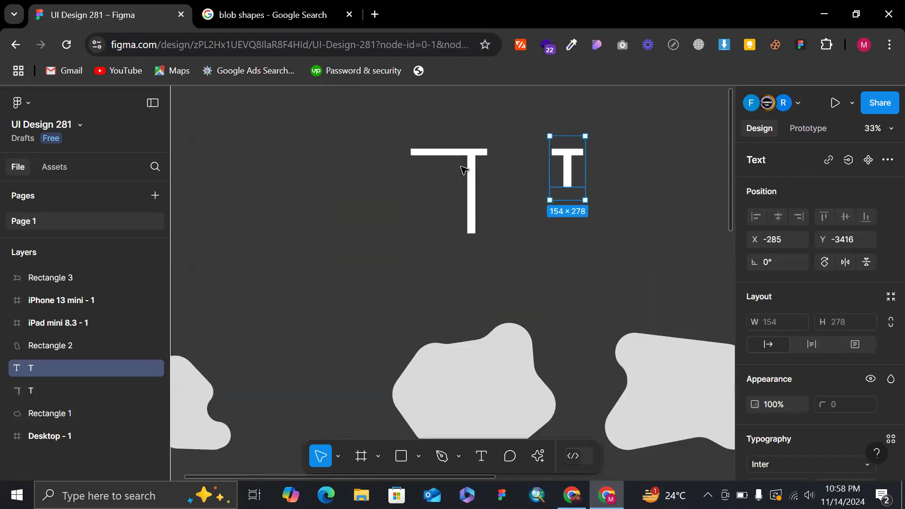
Move the reshaped T back beside the text T, to X -670 and Y -3355, and deselect it.
left_click_drag(471, 170, 519, 168)
scroll(519, 168, "down", 3)
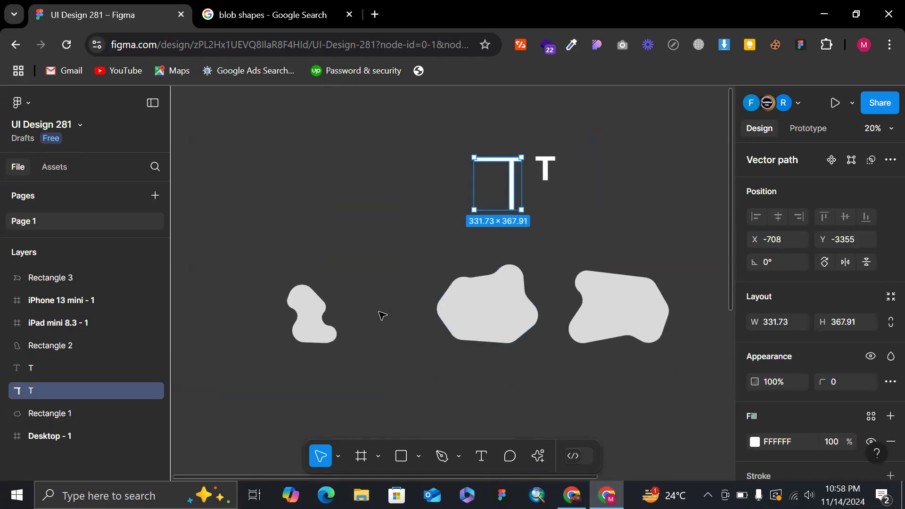
scroll(562, 158, "up", 3)
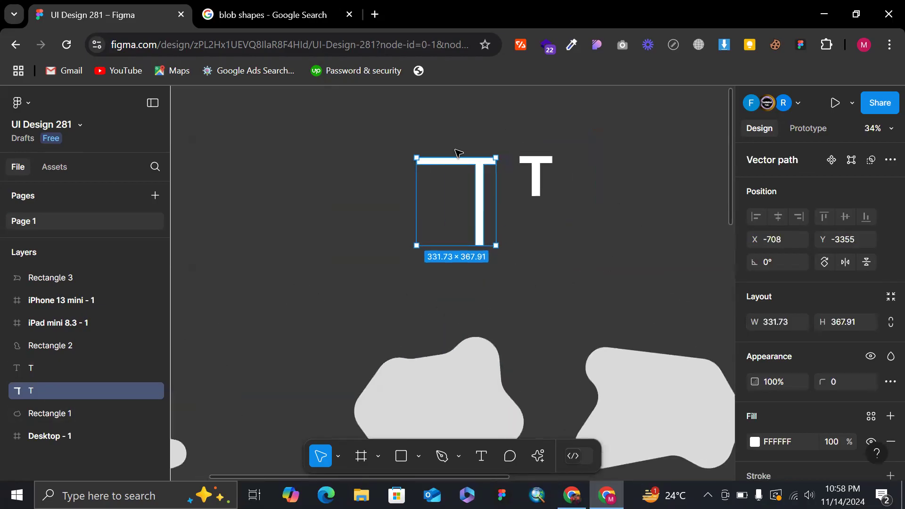
left_click_drag(491, 180, 496, 180)
scroll(492, 178, "down", 5)
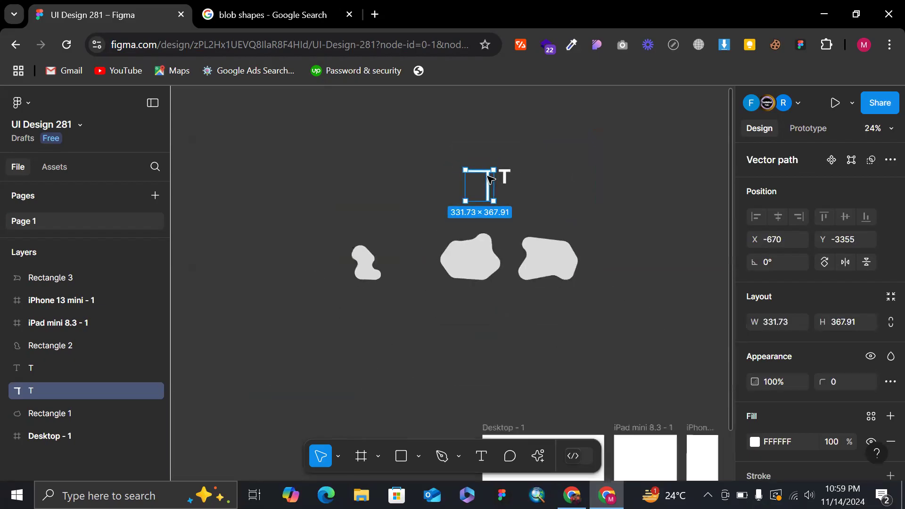
left_click(556, 162)
Draw a horizontal line about 2810 long with the Line tool between the blob shapes and the device frames.
scroll(556, 163, "down", 4)
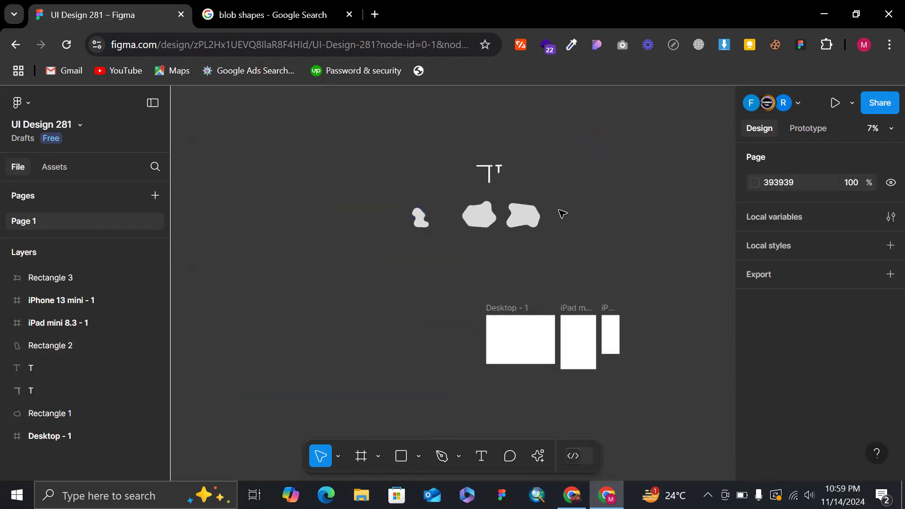
scroll(528, 210, "up", 3)
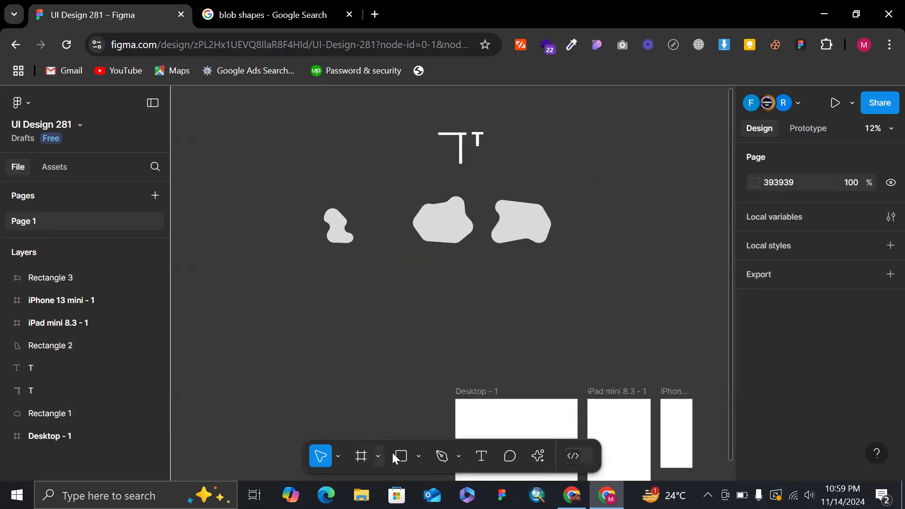
left_click(424, 454)
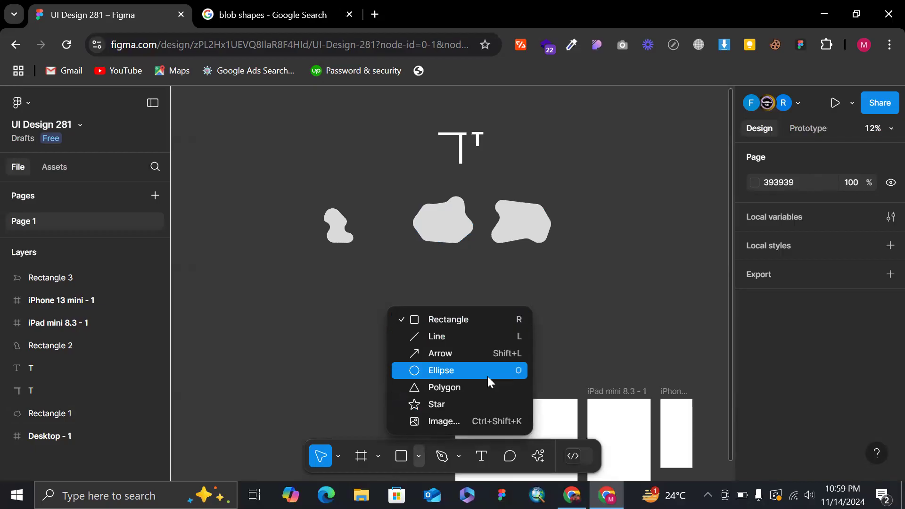
left_click(453, 336)
left_click_drag(324, 316, 561, 334)
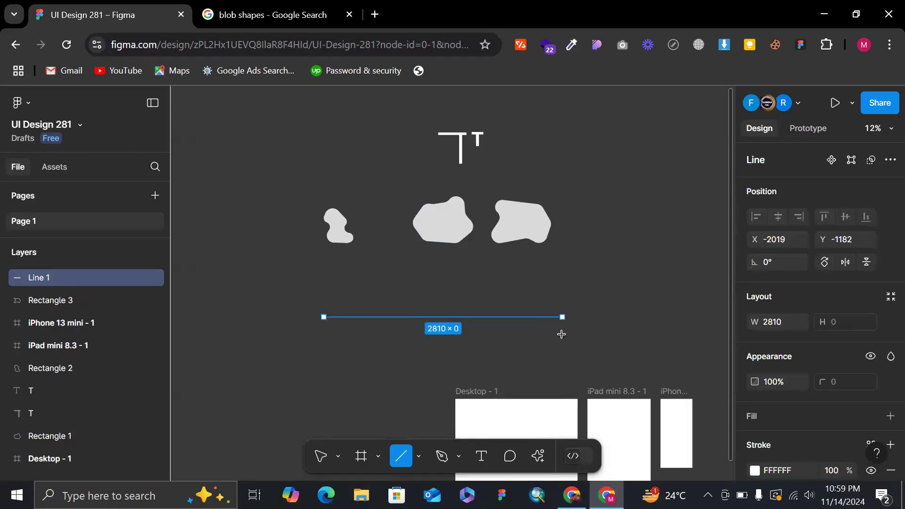
scroll(562, 335, "up", 3)
left_click(612, 287)
scroll(612, 287, "down", 2)
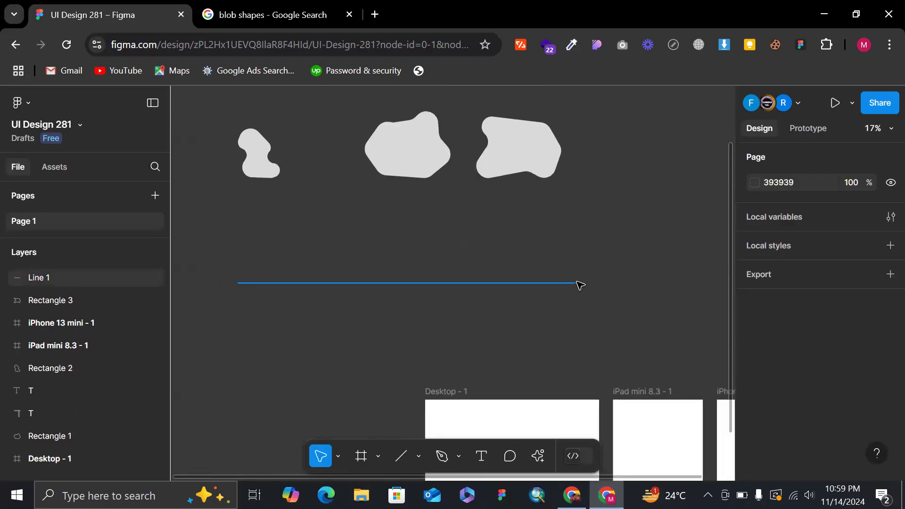
Shorten the line to about 895 and change its stroke colour to red, FC0000.
left_click(579, 284)
left_click_drag(581, 283, 347, 306)
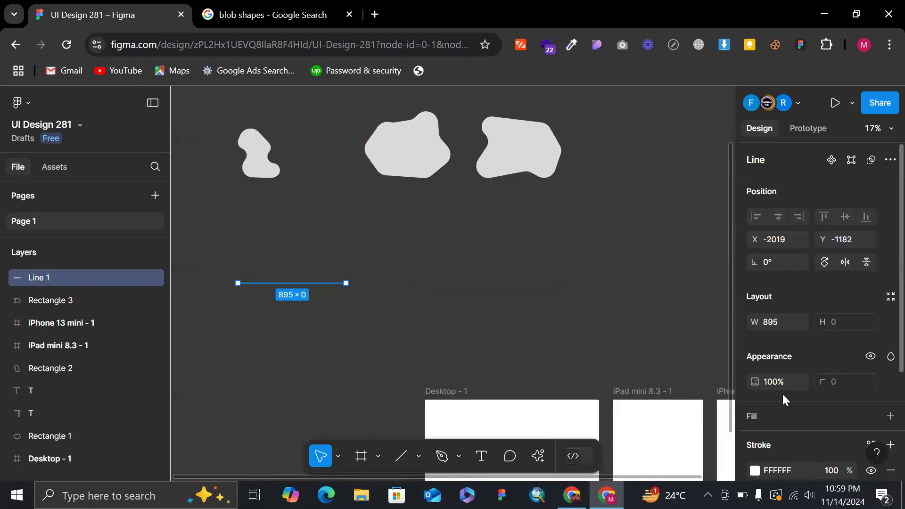
scroll(783, 394, "down", 3)
left_click(754, 323)
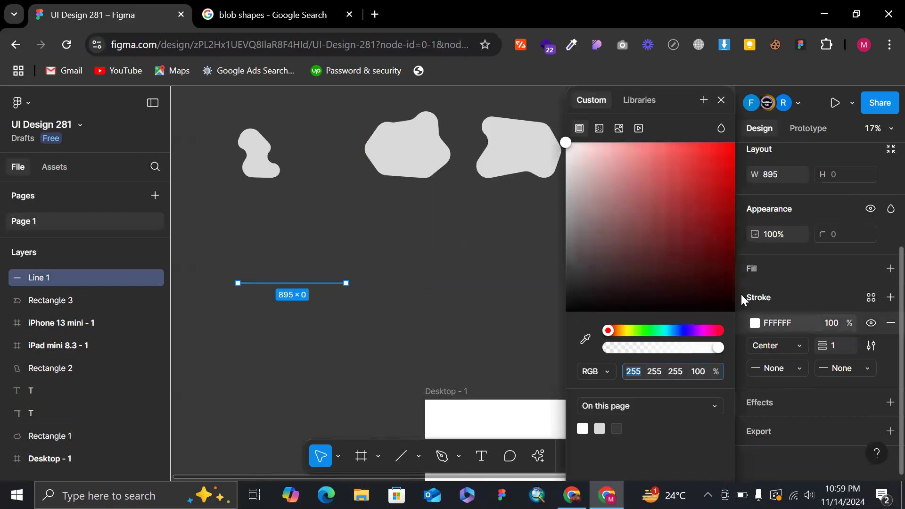
mouse_move(688, 202)
left_mouse_down()
mouse_move(686, 192)
mouse_move(738, 144)
left_mouse_up()
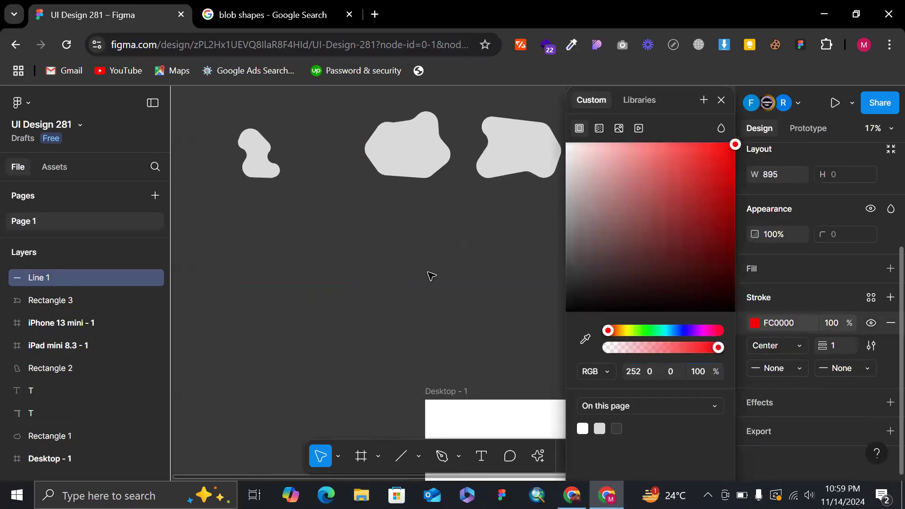
Reposition the red line's right end so the line is about 724 long and set its stroke weight to 6.
left_click_drag(328, 286, 378, 203)
scroll(379, 199, "up", 3)
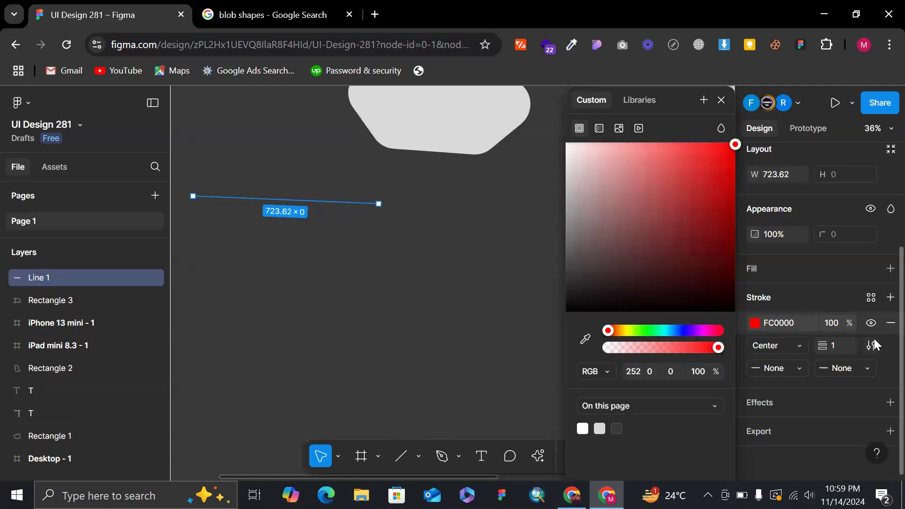
left_click(844, 345)
left_click(575, 272)
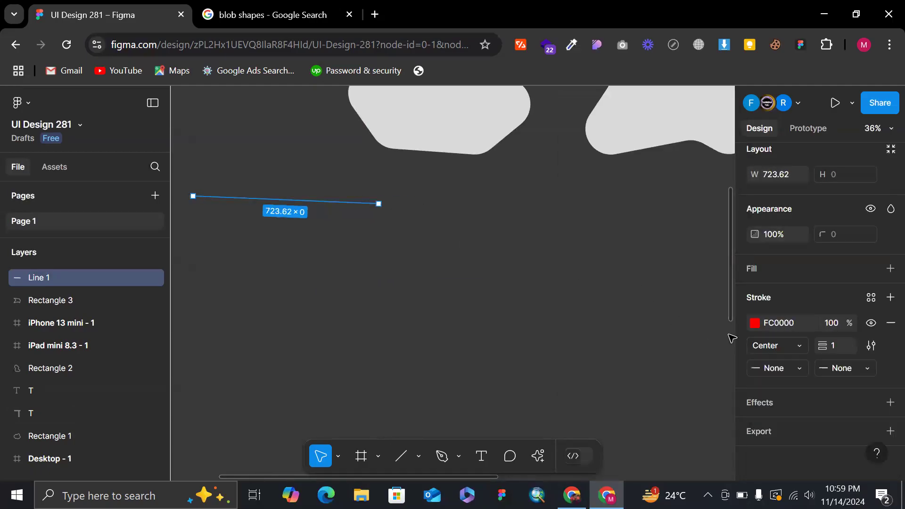
key("Up")
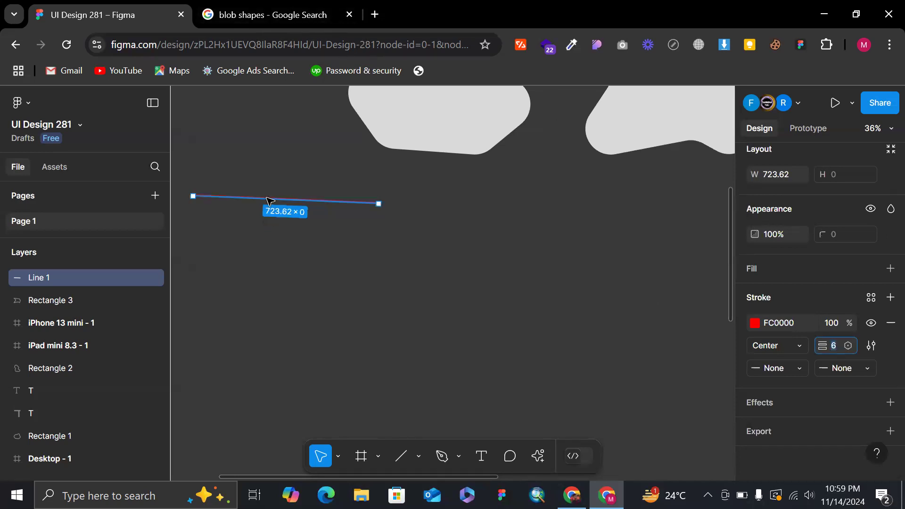
Extend the red line to about 1516 long, keep it horizontal below the blobs, and deselect it.
left_click_drag(380, 203, 583, 179)
left_click(600, 164)
scroll(599, 162, "down", 3)
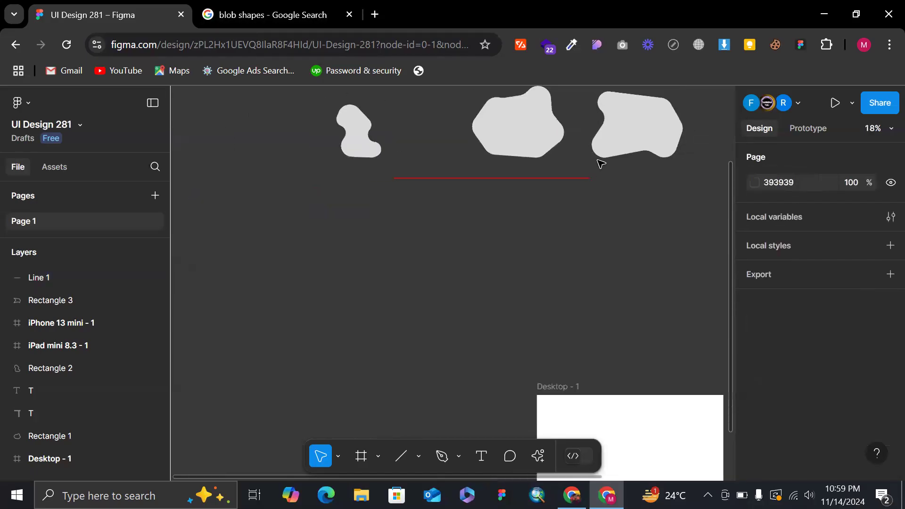
Rotate the red line to -90° and move it between the blob shapes, to X -1346 and Y -2604.
left_click(584, 179)
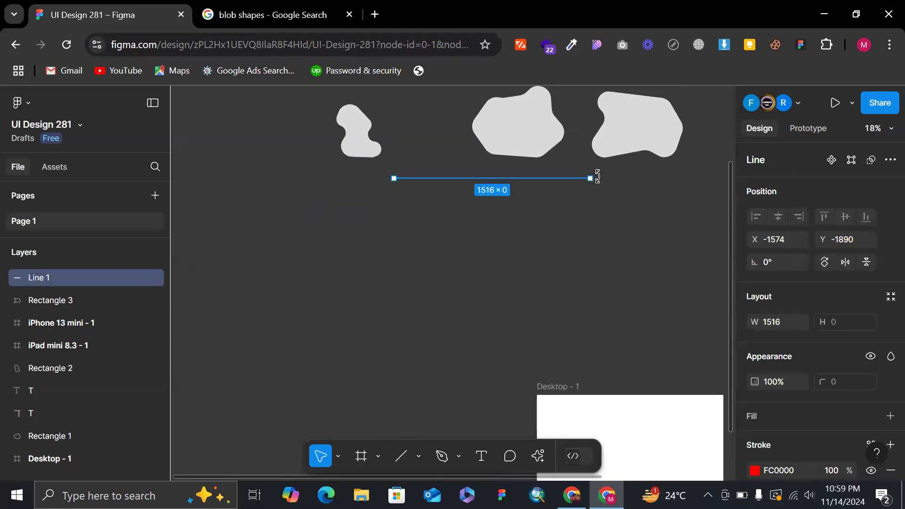
left_click_drag(526, 281, 490, 279)
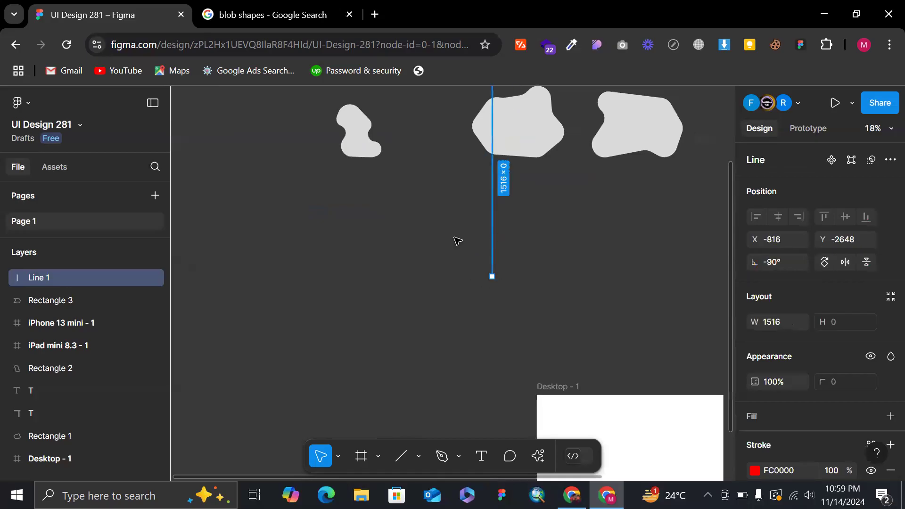
left_click_drag(454, 237, 425, 237)
Draw a straight vertical path about 497 long with the Pen tool inside the Desktop - 1 frame.
scroll(425, 237, "down", 5)
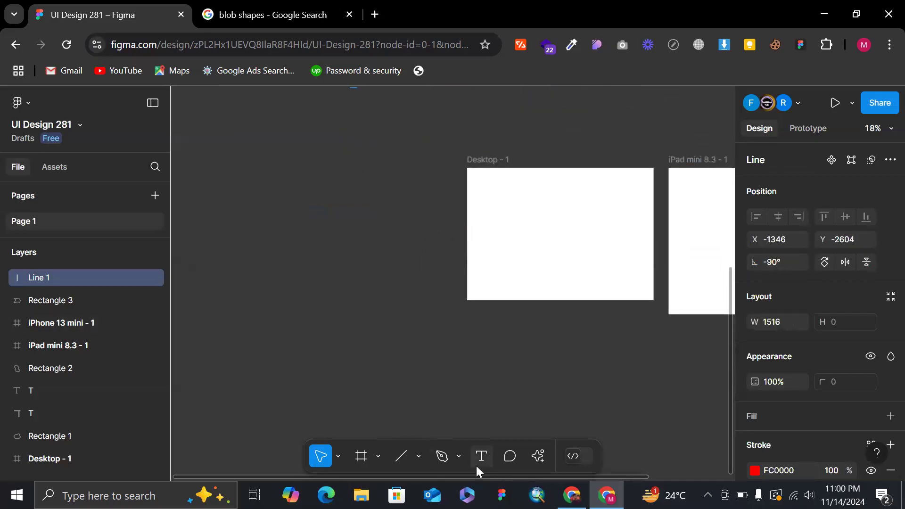
left_click(441, 456)
left_click(532, 189)
left_click(531, 253)
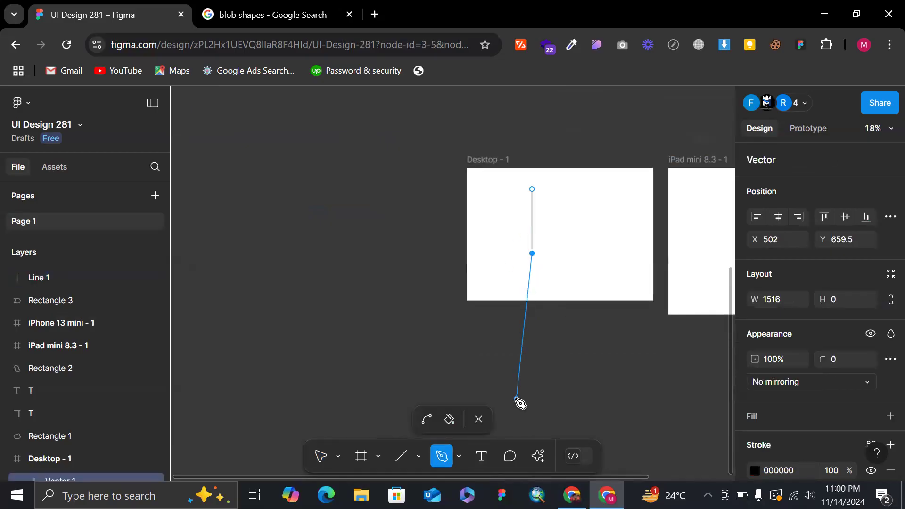
key("Escape")
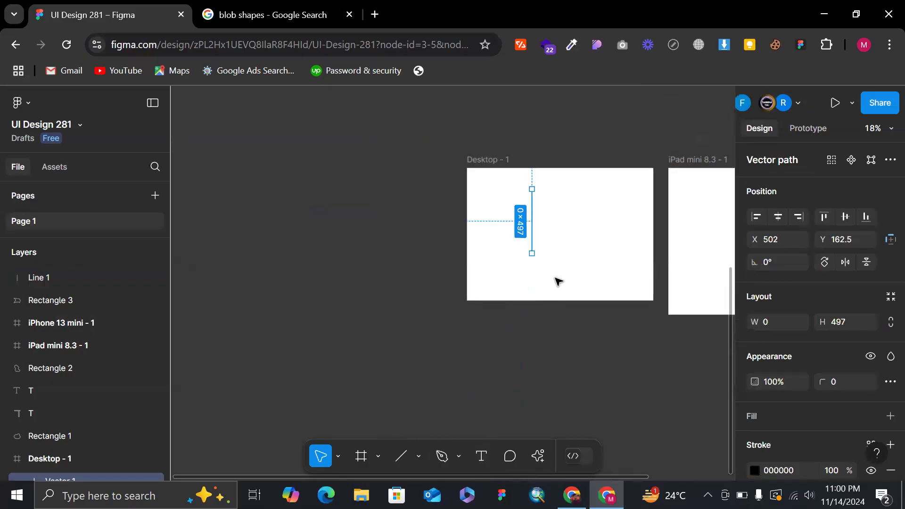
Change the vertical pen path's stroke colour to dark red, AB0E0E.
left_click(754, 469)
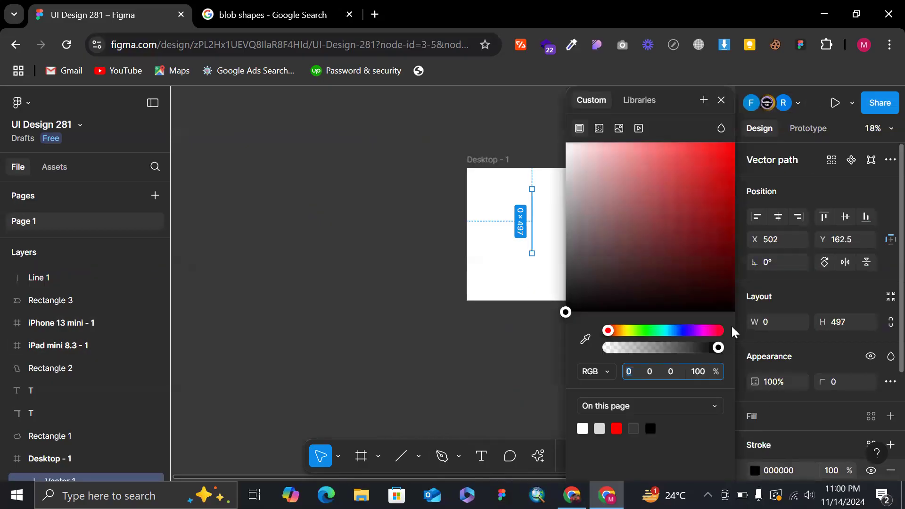
left_click(699, 233)
left_click(721, 198)
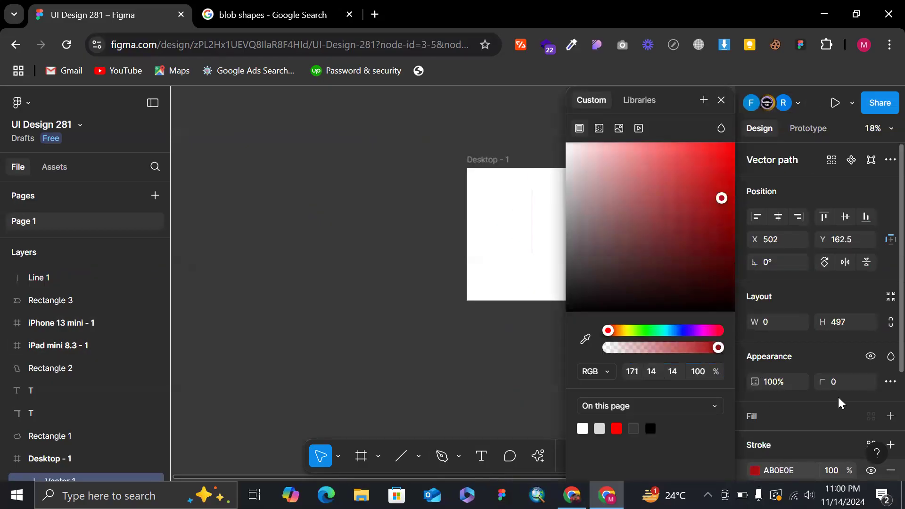
Set the vertical pen path's stroke weight to 4 and deselect the path.
scroll(838, 395, "down", 3)
type("4")
key("Return")
left_click(721, 100)
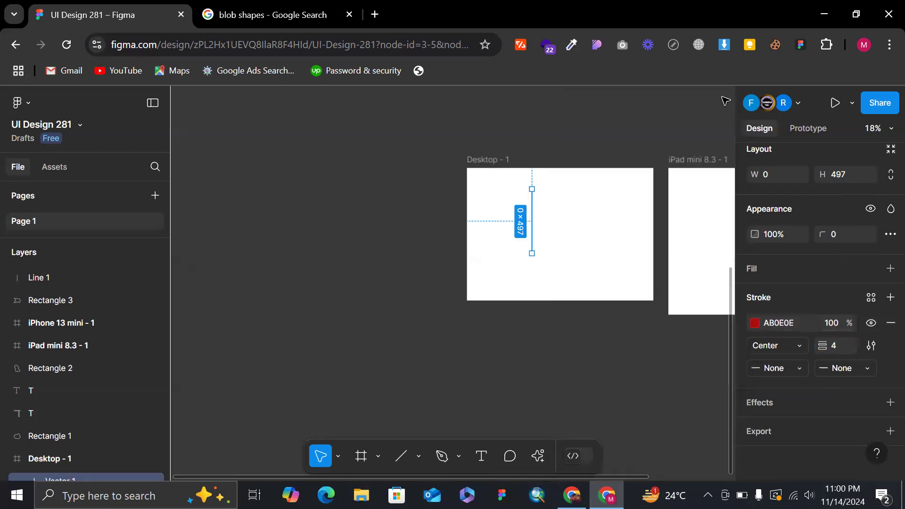
scroll(538, 206, "up", 2)
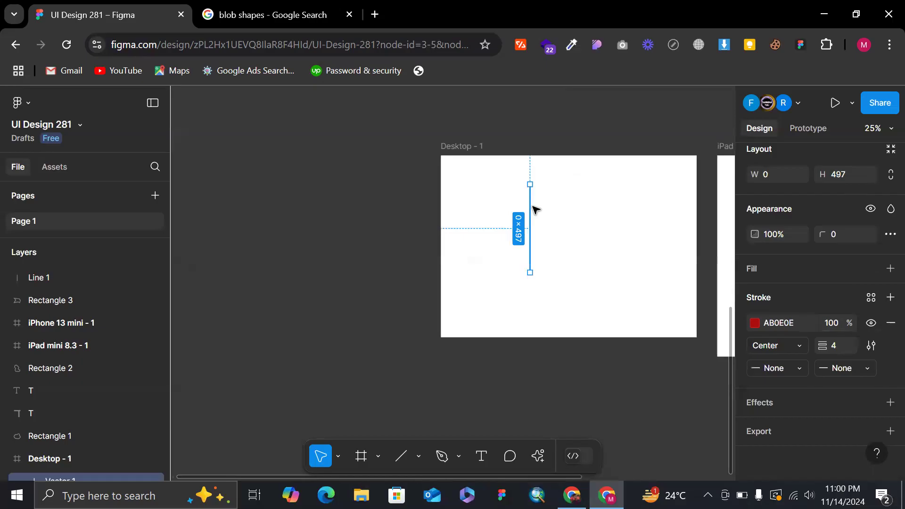
left_click(532, 208)
Delete the long vertical red line standing between the blob shapes.
scroll(343, 185, "up", 5)
scroll(344, 185, "down", 4)
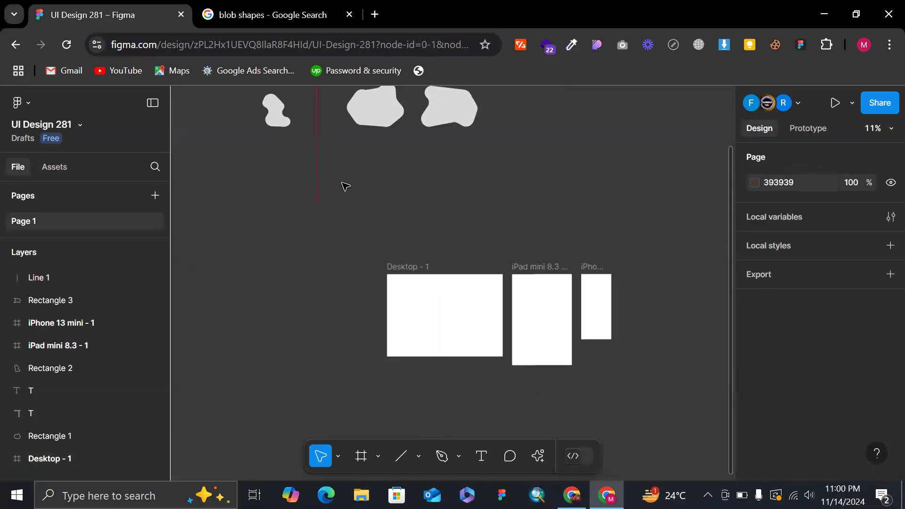
scroll(336, 194, "up", 2)
left_click(316, 208)
key("Delete")
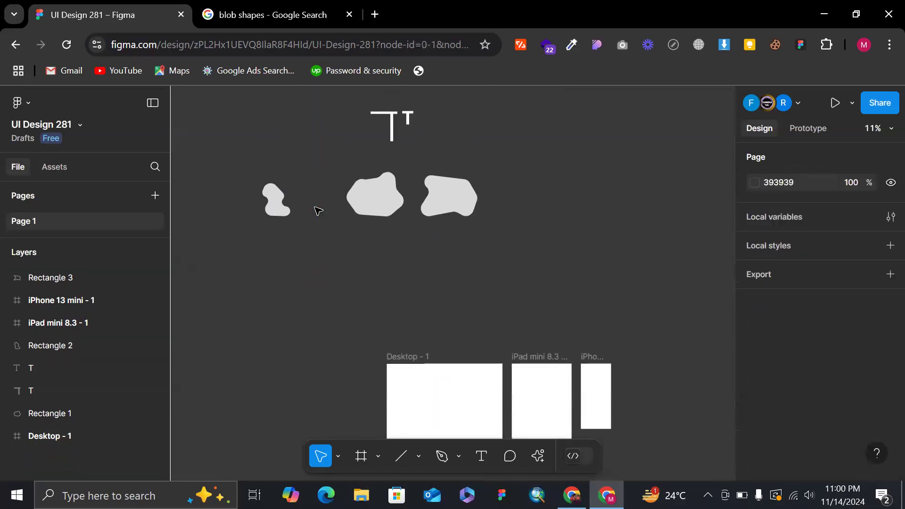
Draw a circle about 473 × 473 with the Ellipse tool in the empty area between the blob shapes and the frames.
scroll(328, 384, "down", 3)
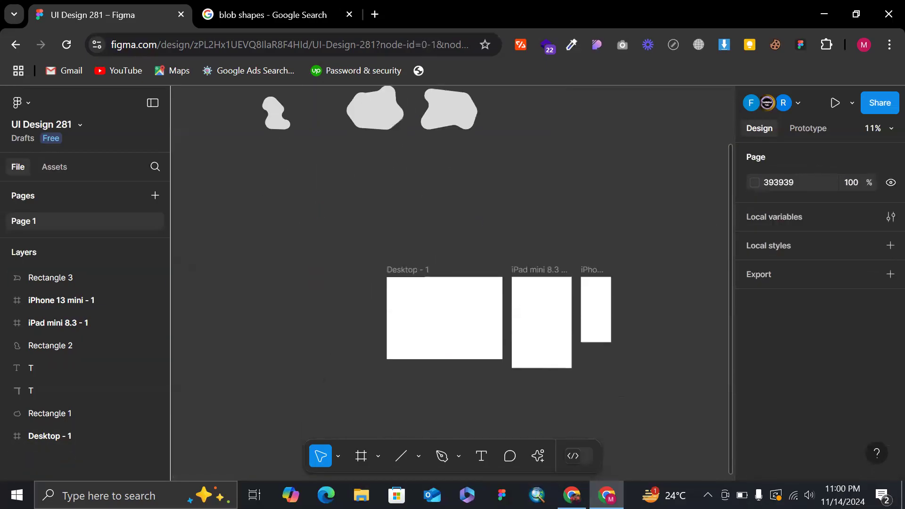
left_click(417, 456)
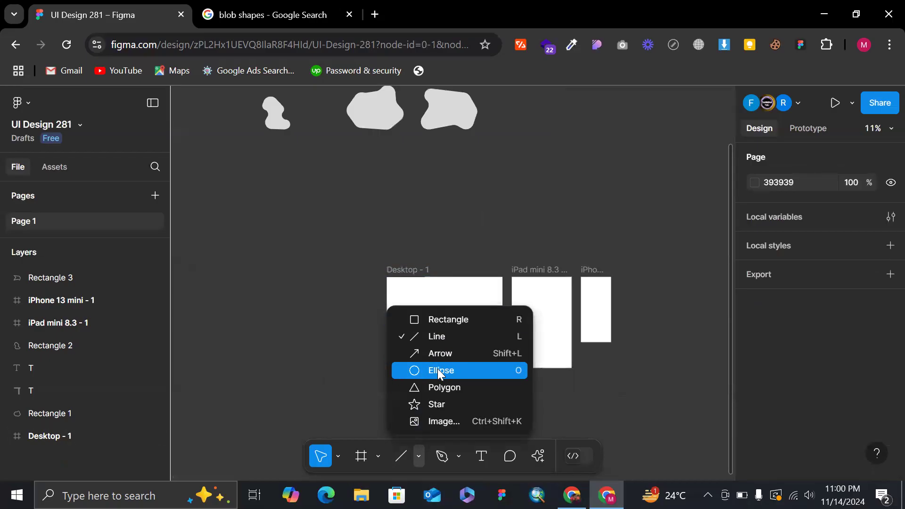
left_click(438, 371)
scroll(323, 143, "up", 5)
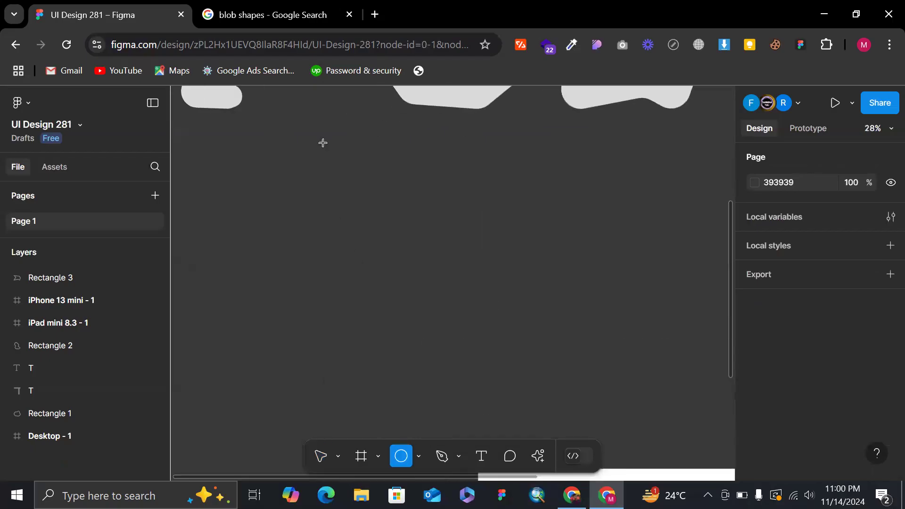
mouse_move(399, 288)
left_mouse_down()
mouse_move(412, 296)
mouse_move(372, 255)
left_mouse_up()
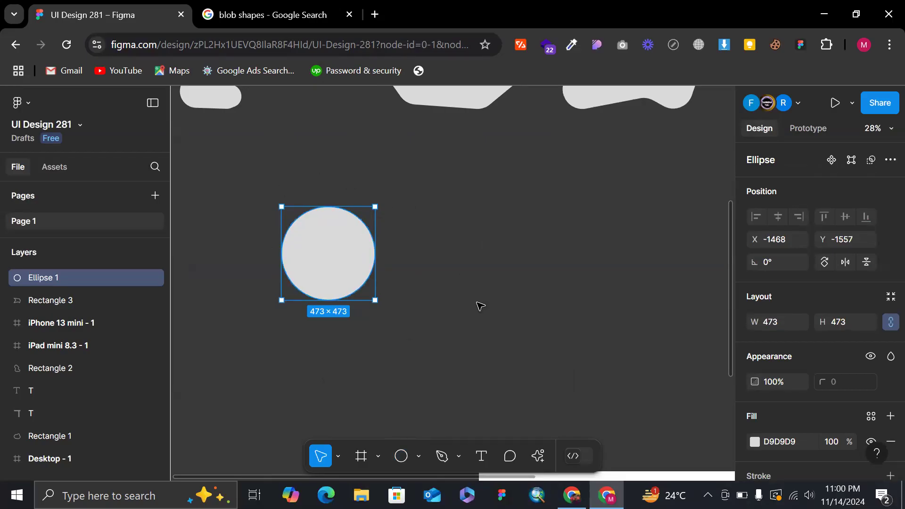
Draw a second ellipse to the right of the circle, sized to about 375 × 398 and level with the circle's centre.
key("o")
left_click_drag(424, 207, 540, 321)
left_click_drag(493, 277, 472, 260)
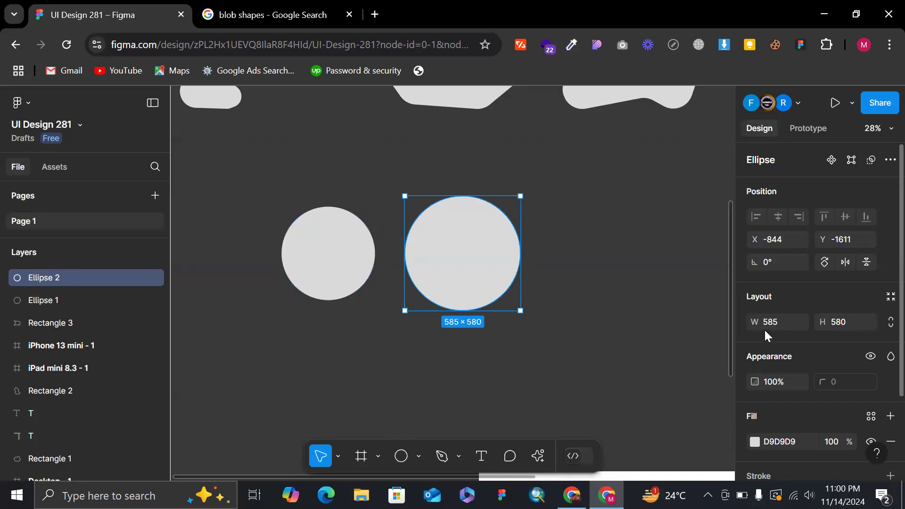
left_click_drag(523, 310, 475, 268)
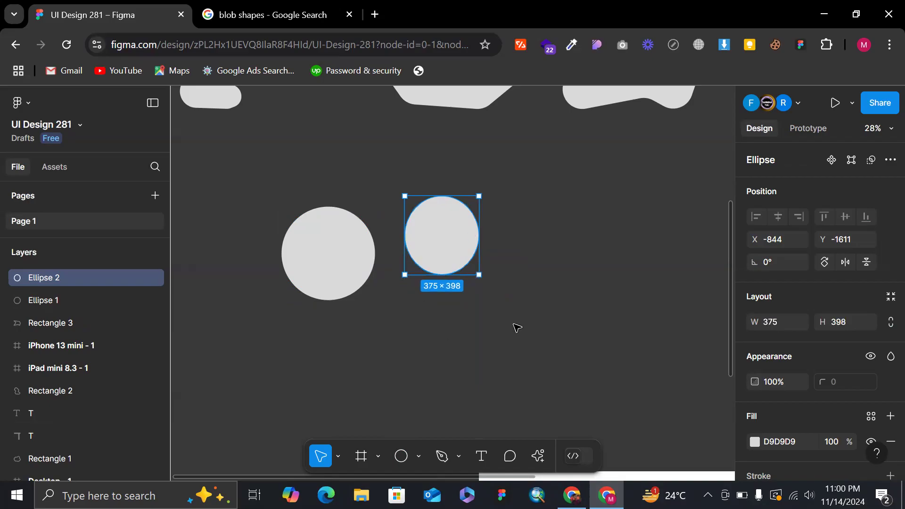
left_click_drag(437, 232, 473, 250)
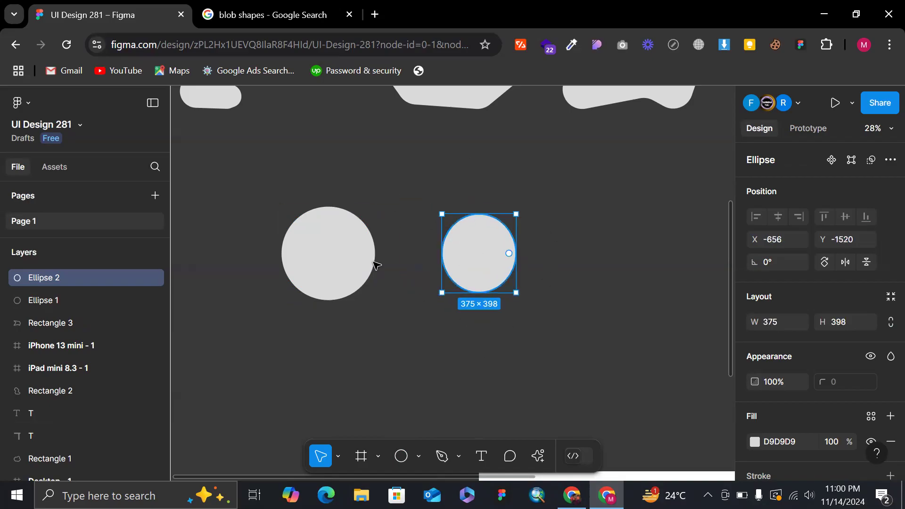
Rotate the second ellipse to about -88.76°.
left_click(319, 250)
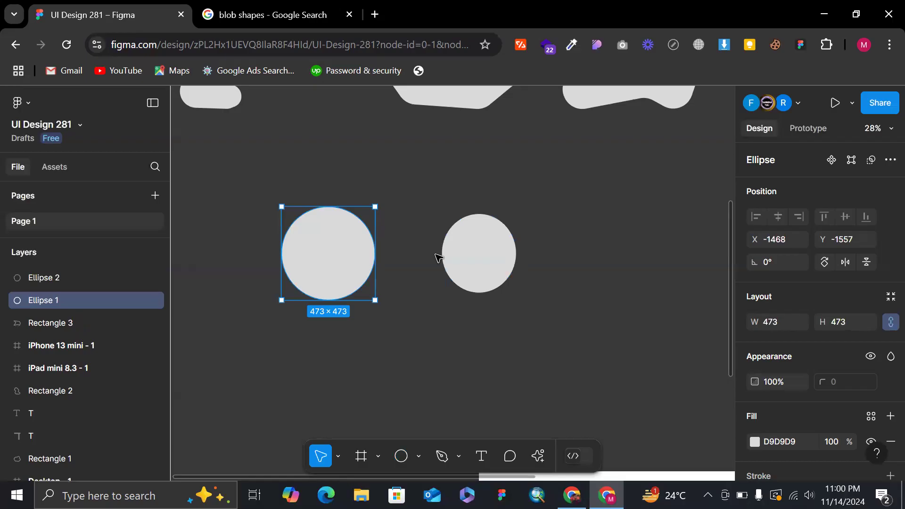
left_click(512, 248)
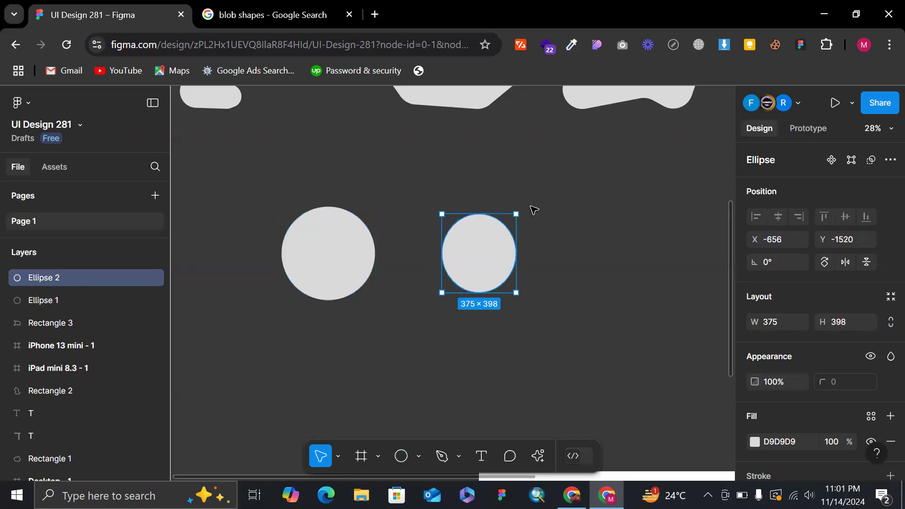
left_click_drag(556, 269, 524, 299)
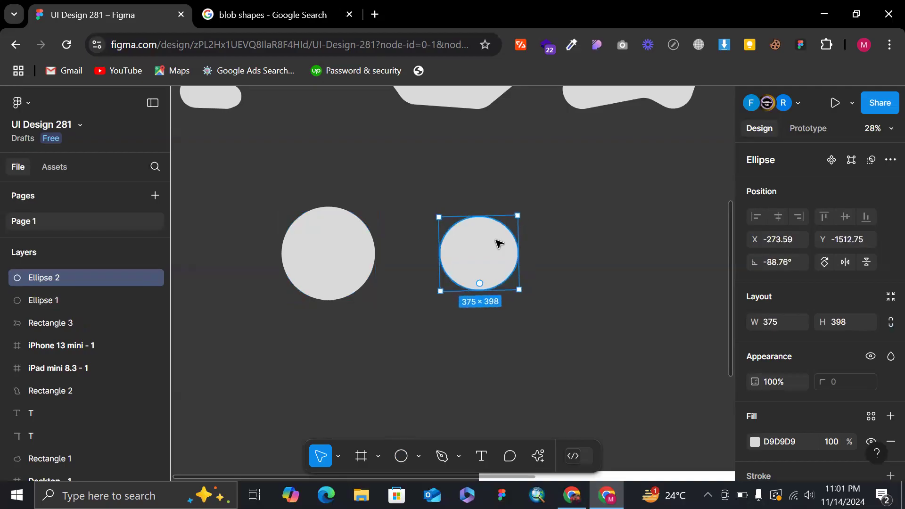
Try to reshape the second ellipse by pulling its top anchor point inward, undo the change and leave vector editing.
double_click(499, 243)
left_click_drag(478, 217, 492, 265)
key("ctrl+z")
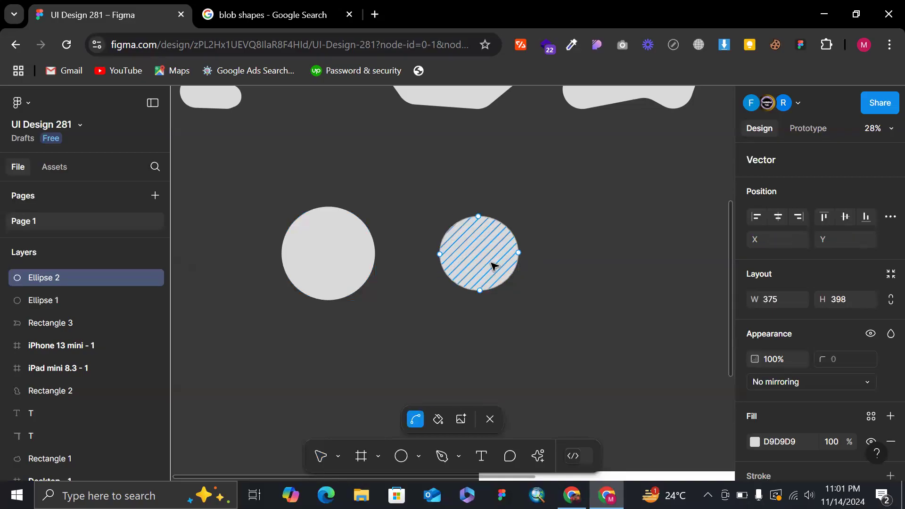
key("Escape")
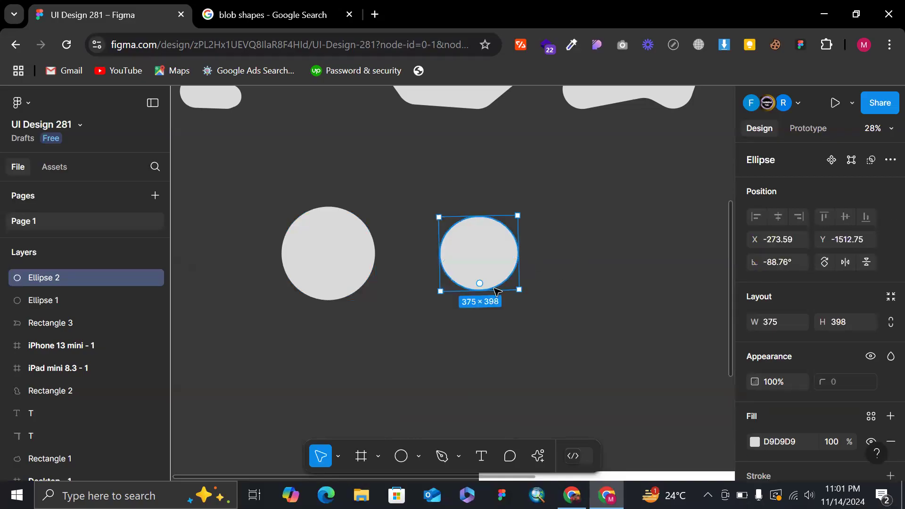
Squash the second ellipse to a flat disc about 39 × 398 and draw a rectangle about 412 × 333 extending down from its middle.
left_click_drag(490, 288, 497, 223)
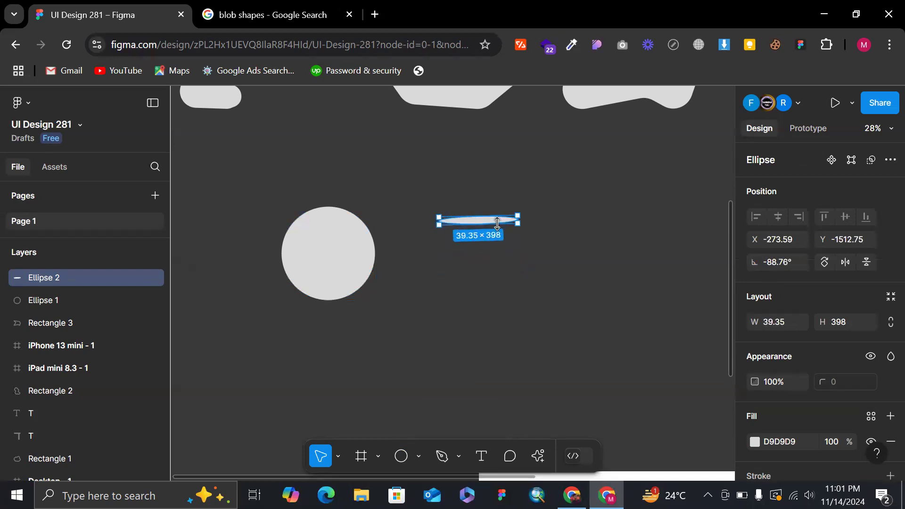
left_click(527, 191)
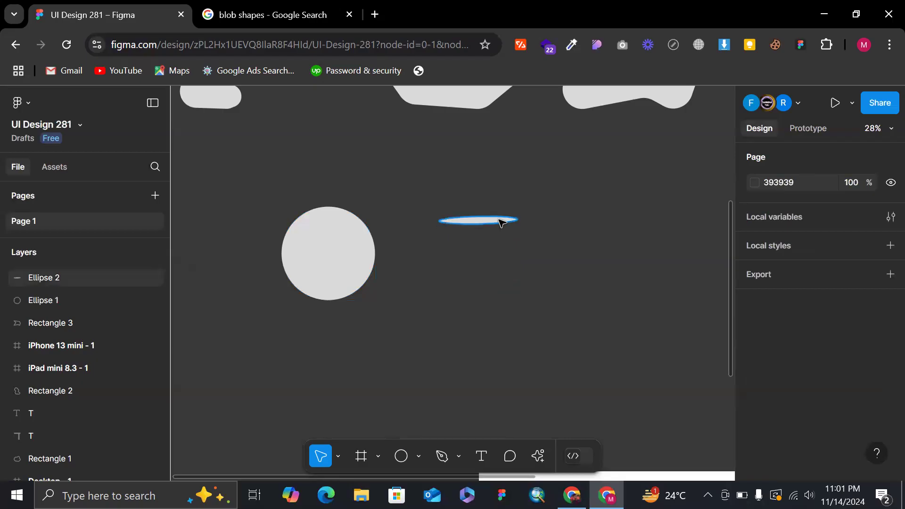
key("r")
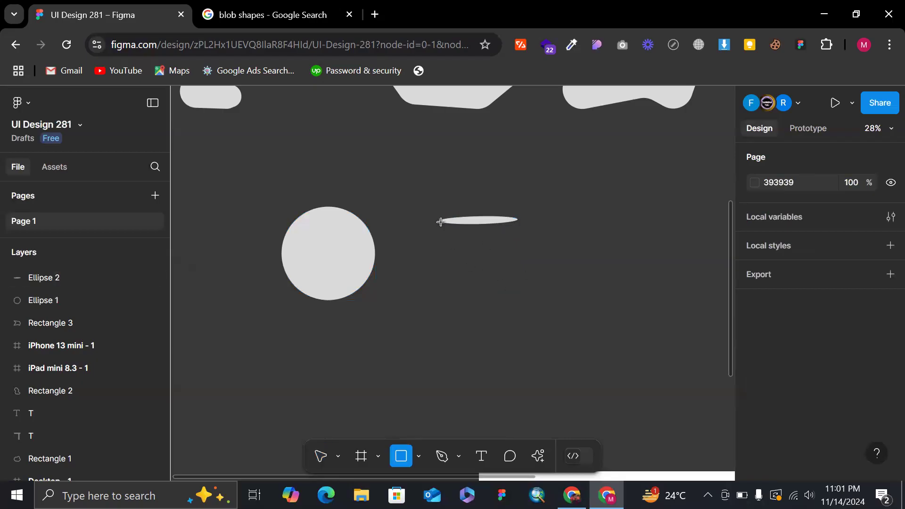
mouse_move(439, 220)
left_mouse_down()
mouse_move(521, 269)
mouse_move(529, 277)
mouse_move(520, 285)
left_mouse_up()
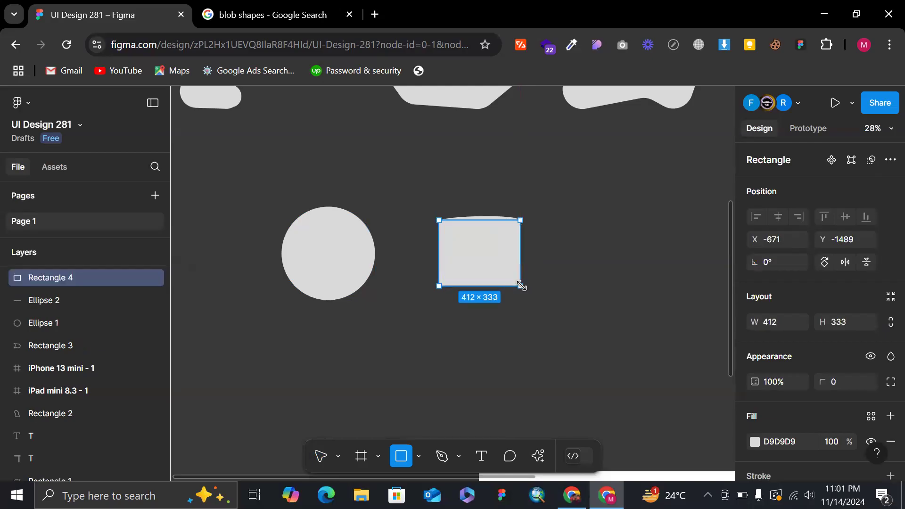
Change the flat ellipse's fill colour to red, F61616.
left_click(478, 217)
scroll(479, 214, "up", 2)
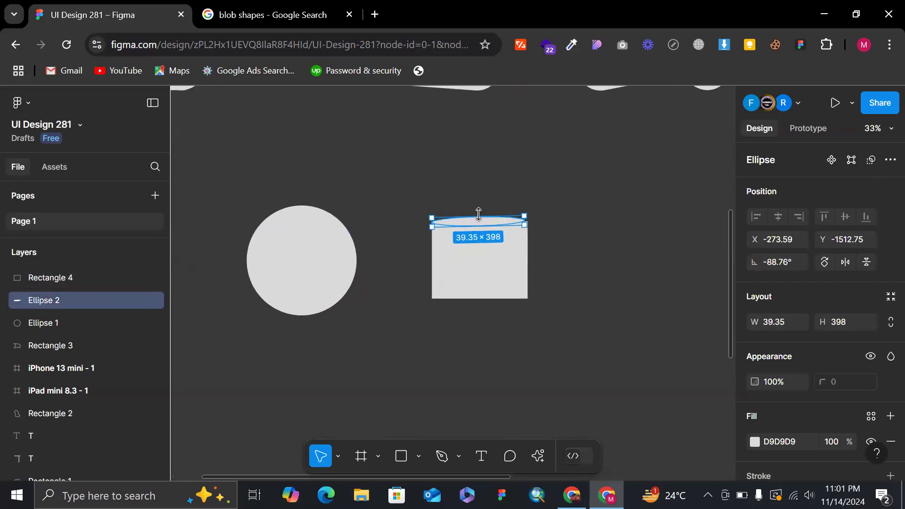
left_click(753, 441)
left_click_drag(694, 180, 720, 149)
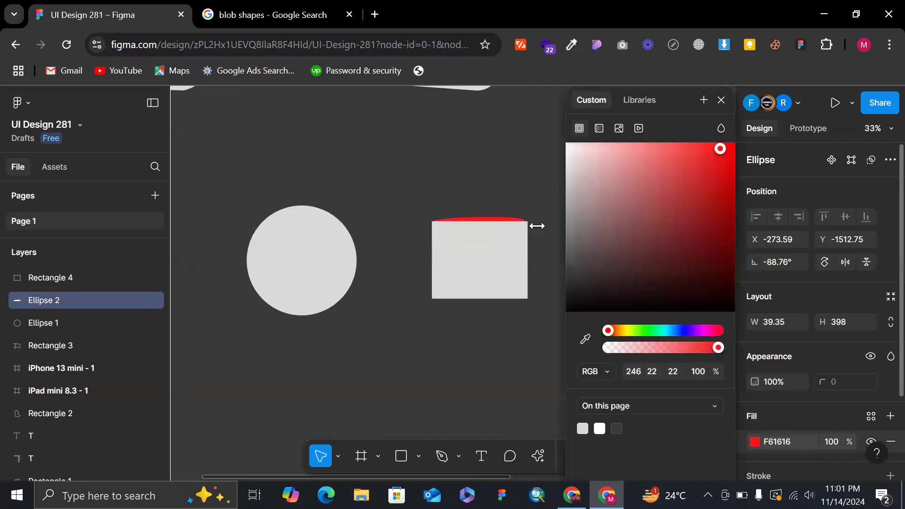
Bring the red ellipse in front of the rectangle and duplicate it straight down to the rectangle's bottom edge.
right_click(467, 216)
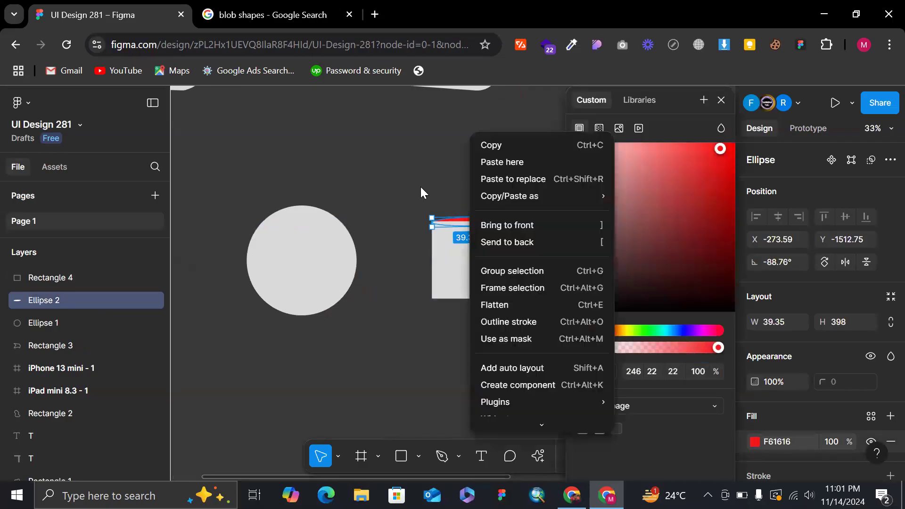
left_click(421, 187)
right_click(463, 222)
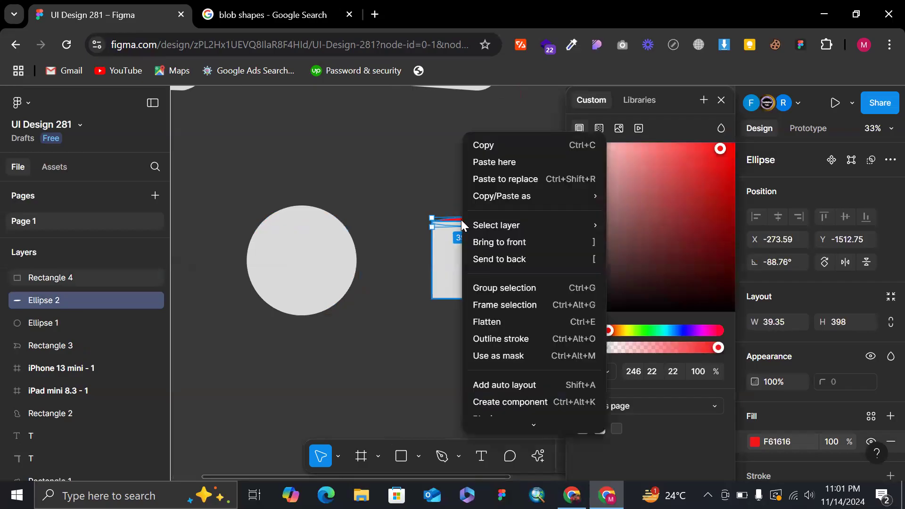
left_click(503, 241)
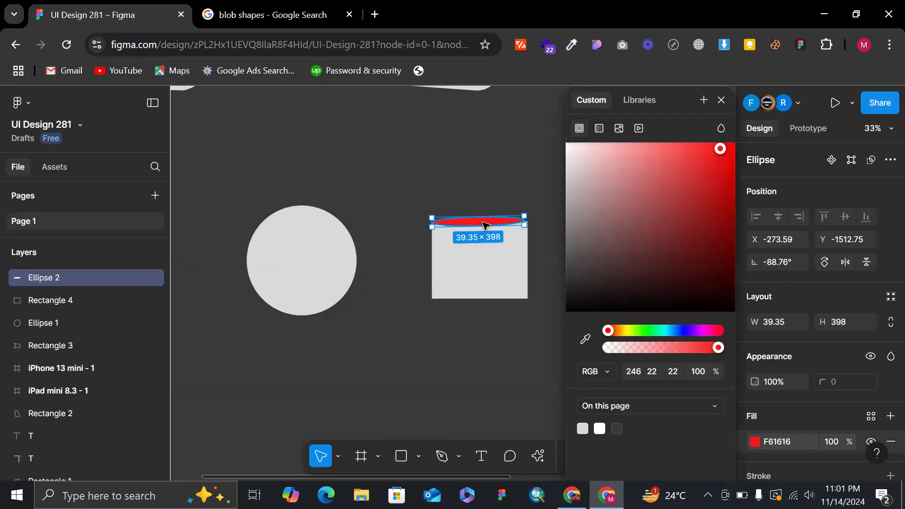
left_click_drag(485, 223, 486, 299)
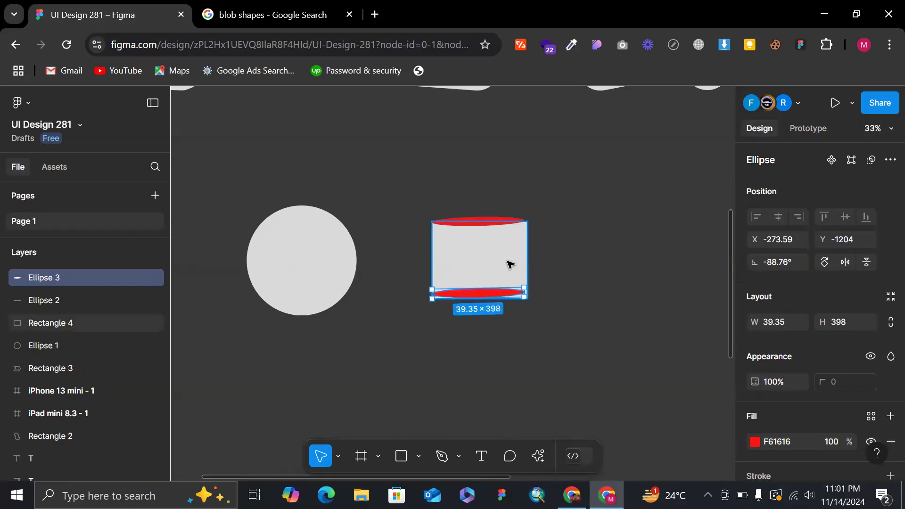
Narrow the rectangle between the red ellipses from both sides to about 328 wide, with its left edge at X -646.
left_click(507, 262)
scroll(507, 262, "up", 5)
left_click_drag(553, 266, 541, 267)
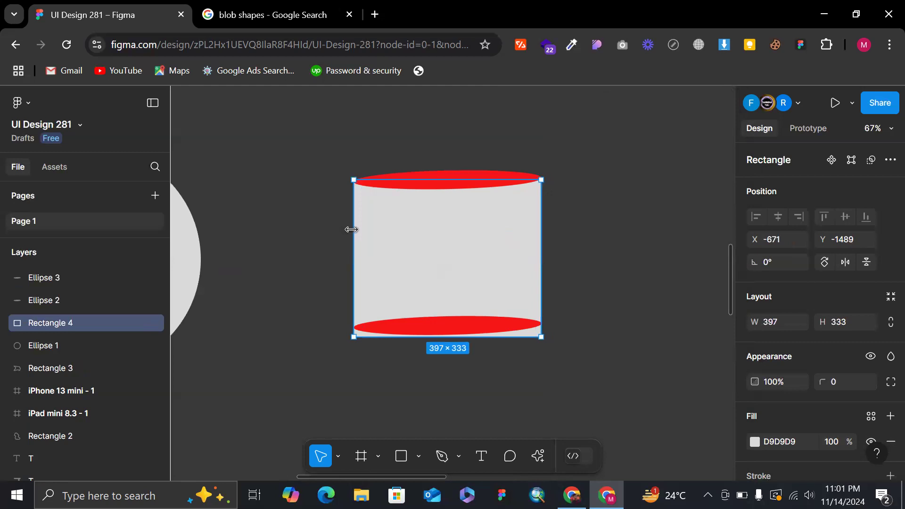
left_click_drag(354, 229, 365, 229)
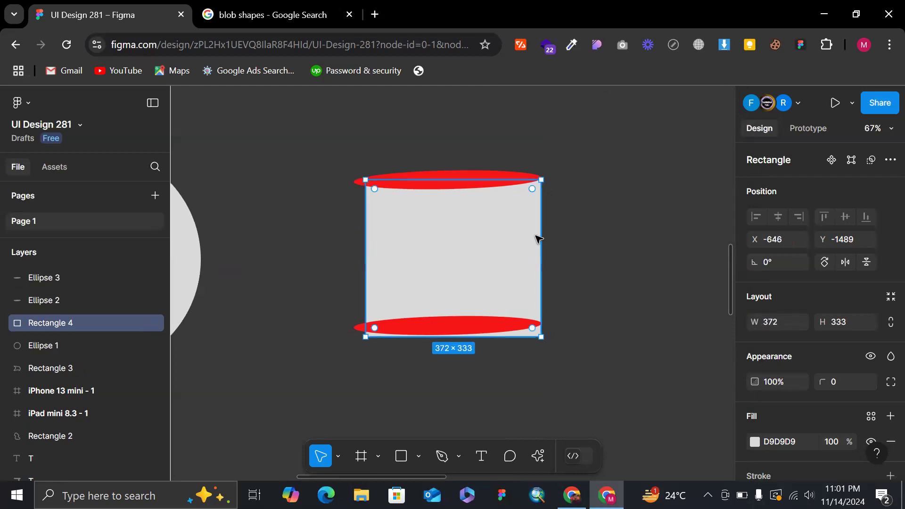
left_click_drag(540, 235, 521, 235)
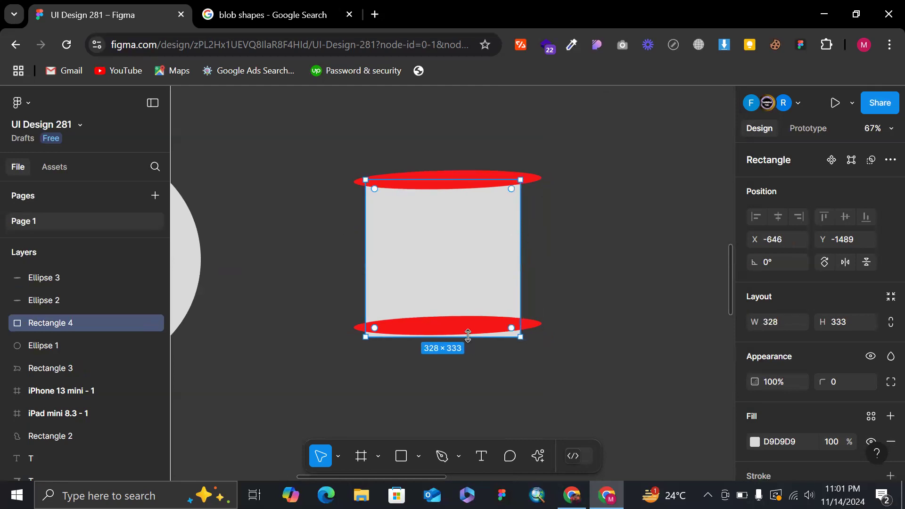
left_click_drag(464, 330, 454, 349)
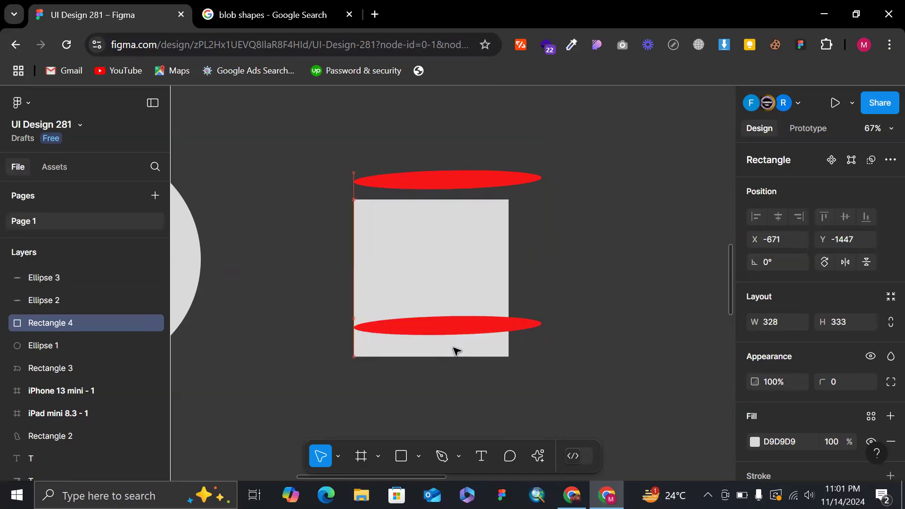
key("ctrl+z")
Lower the bottom red ellipse onto the rectangle's bottom edge and shorten it to about 340 long.
left_click(536, 323)
scroll(534, 323, "up", 3)
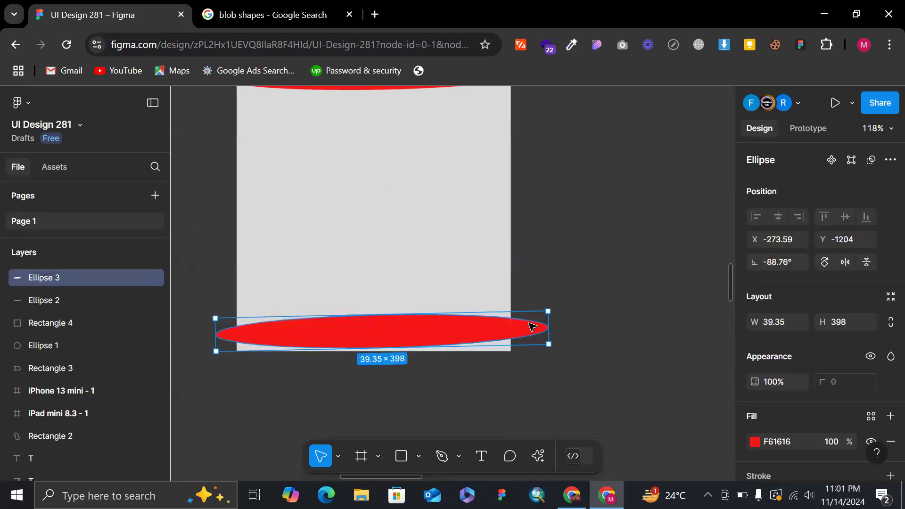
left_click_drag(533, 325, 503, 355)
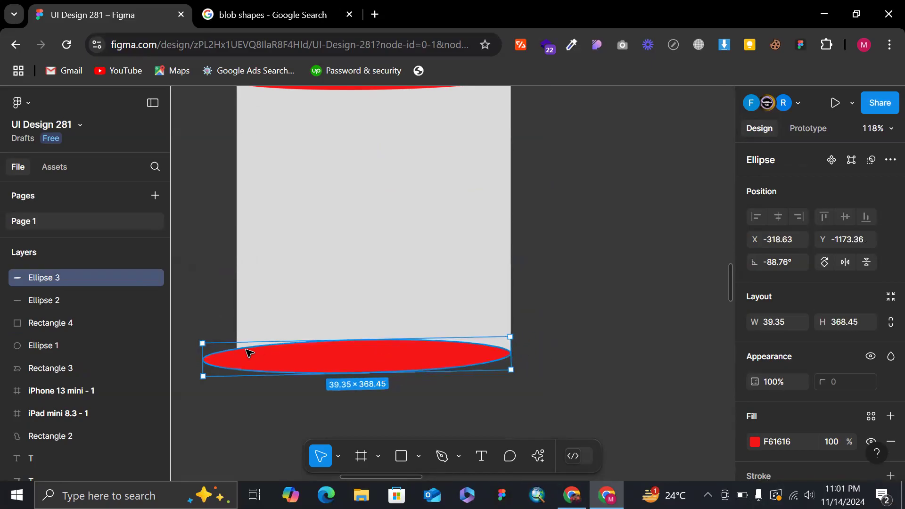
left_click_drag(202, 353, 227, 356)
Shorten the top red ellipse from both ends to match the rectangle's width, and deselect it.
scroll(319, 292, "up", 5)
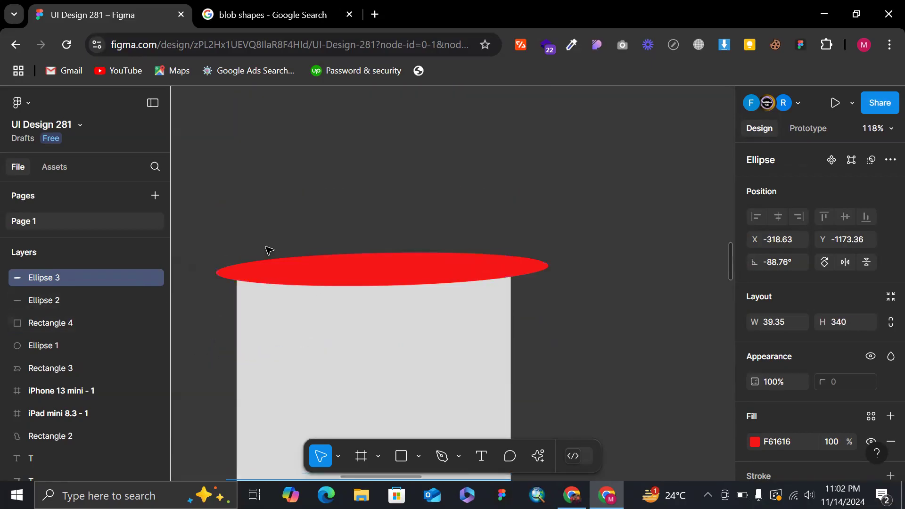
left_click(269, 274)
left_click_drag(215, 274, 236, 275)
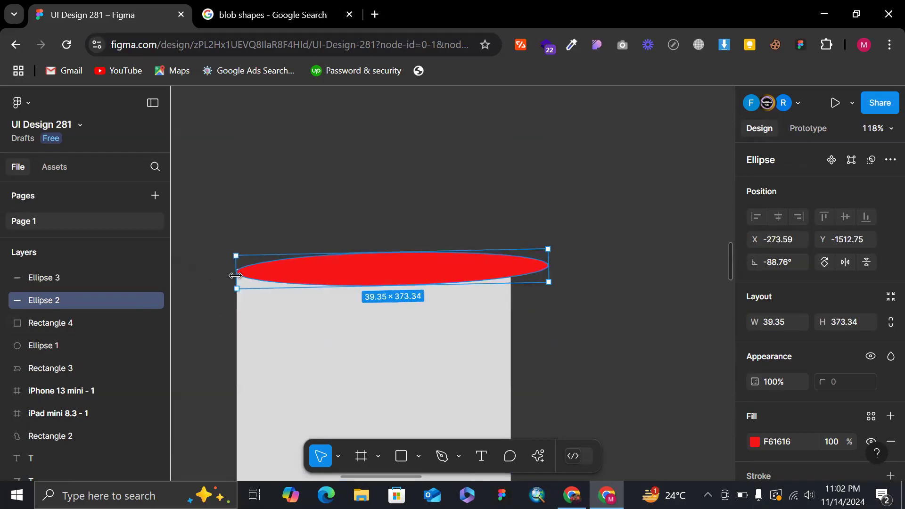
left_click_drag(548, 260, 513, 266)
left_click(596, 266)
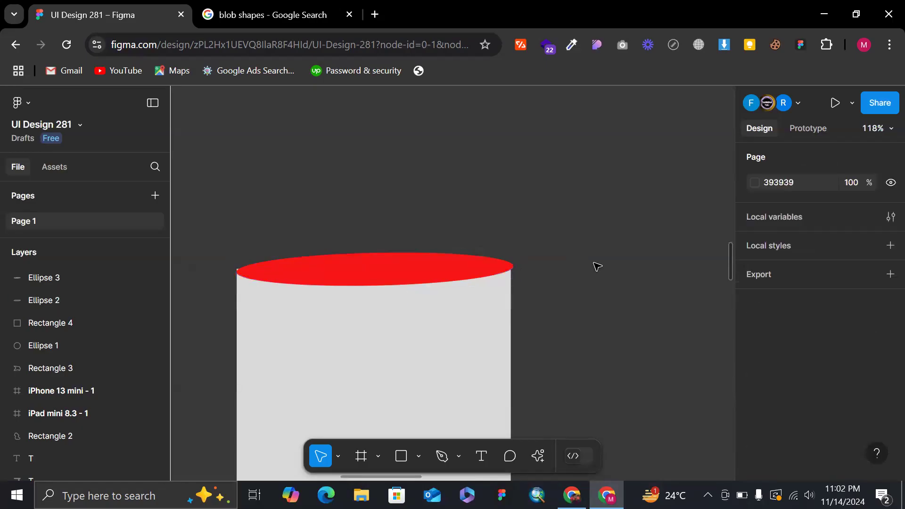
Adjust the left end of the bottom red ellipse until it is about 331 long, matching the rectangle's width.
scroll(595, 264, "down", 5)
left_click(433, 424)
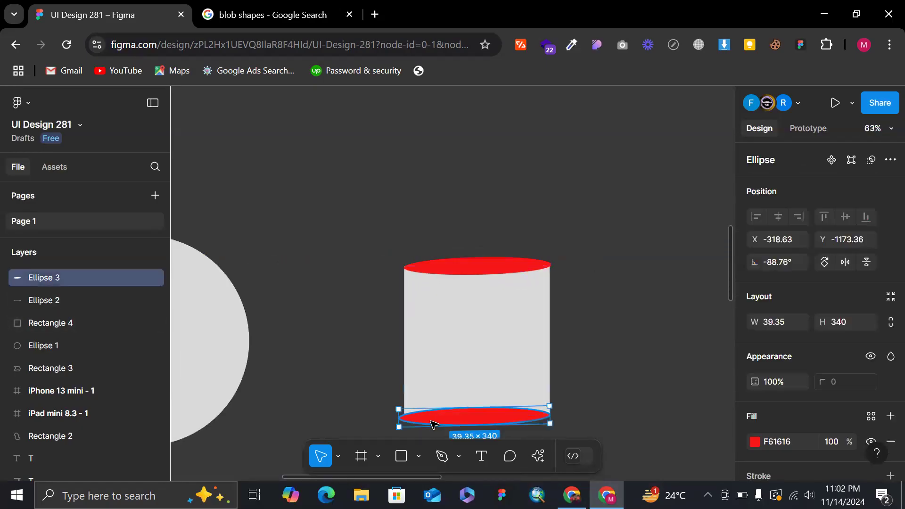
mouse_move(399, 419)
left_mouse_down()
mouse_move(414, 417)
mouse_move(405, 415)
left_mouse_up()
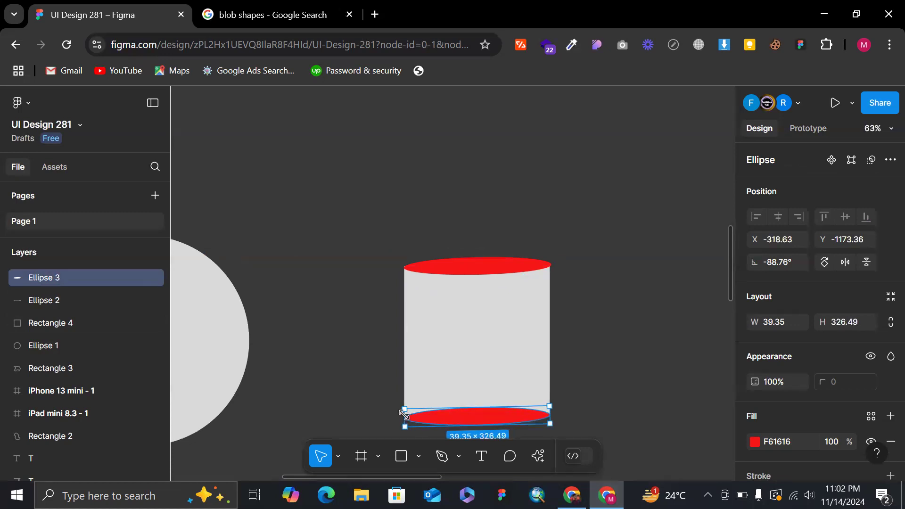
left_click(614, 369)
left_click(424, 421)
scroll(425, 427, "up", 5)
scroll(400, 405, "down", 2)
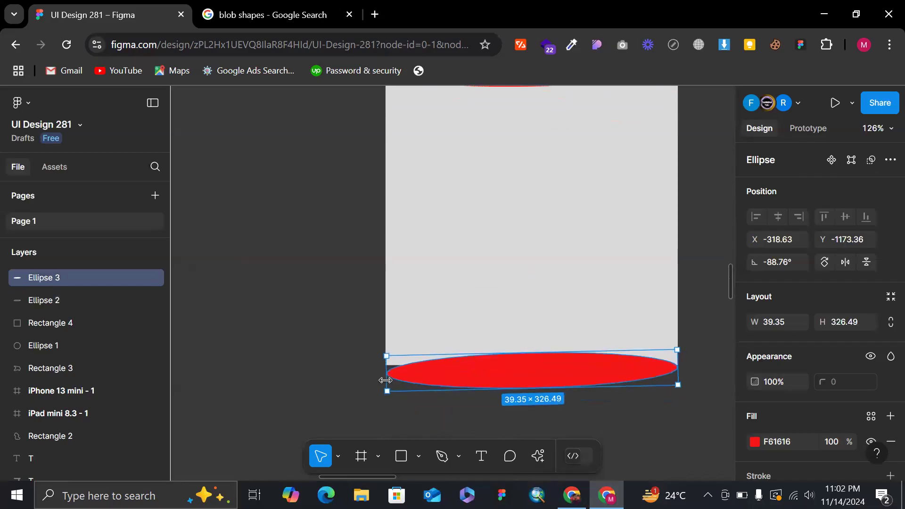
left_click_drag(385, 380, 382, 366)
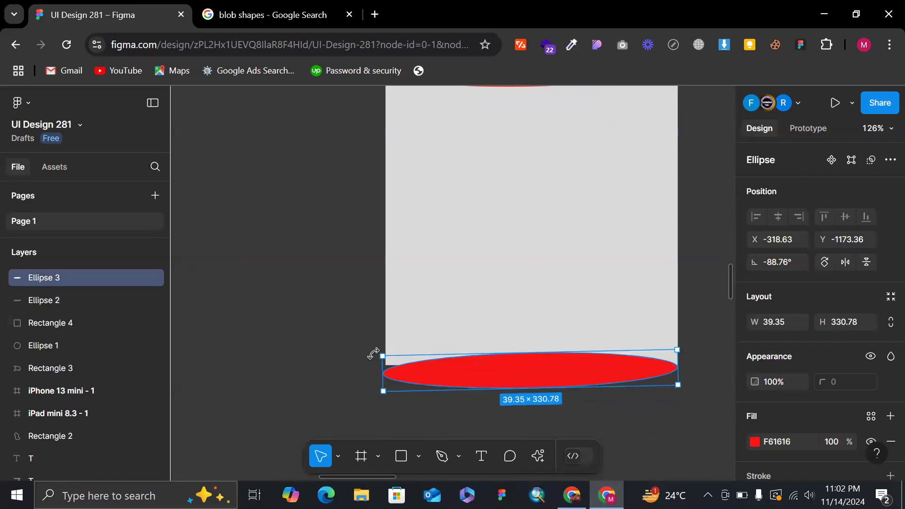
Level the bottom red ellipse by rotating it to -89.5°, and deselect it.
left_click_drag(375, 351, 377, 349)
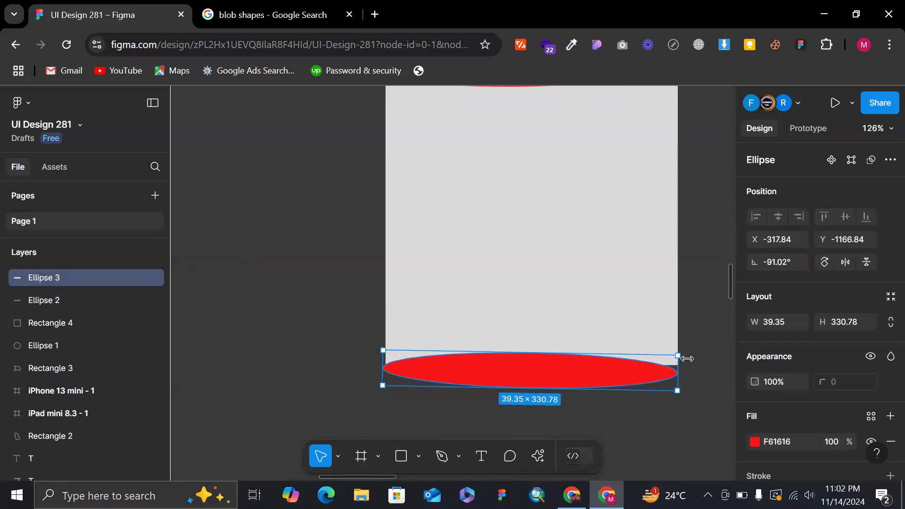
left_click_drag(686, 353, 687, 350)
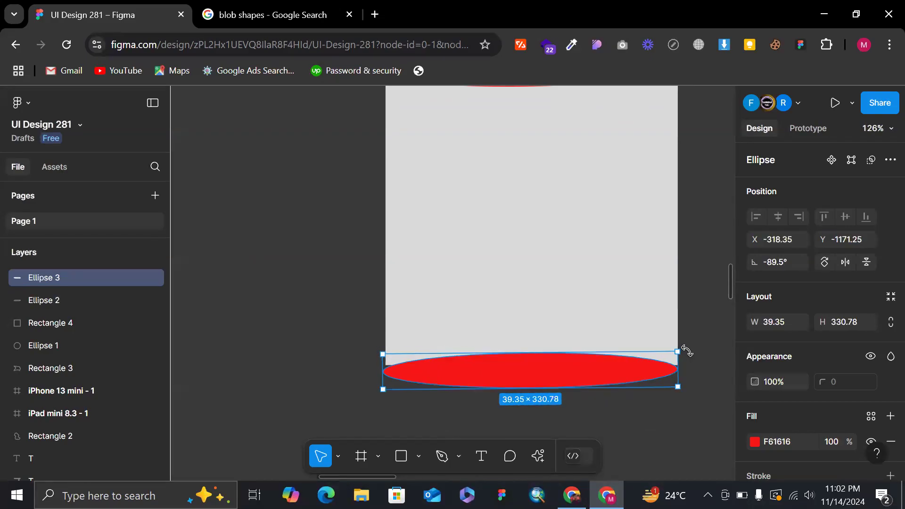
scroll(687, 351, "down", 4)
left_click(526, 155)
scroll(527, 155, "down", 2)
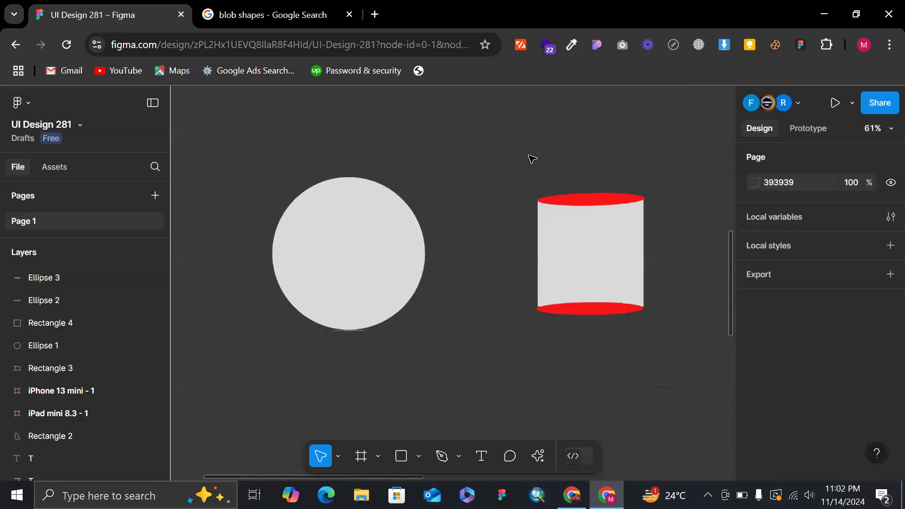
Draw a tall narrow ellipse about 58 × 320 in the empty area beside the cylinder, duplicate it twice sideways, and select all three.
left_click(586, 194)
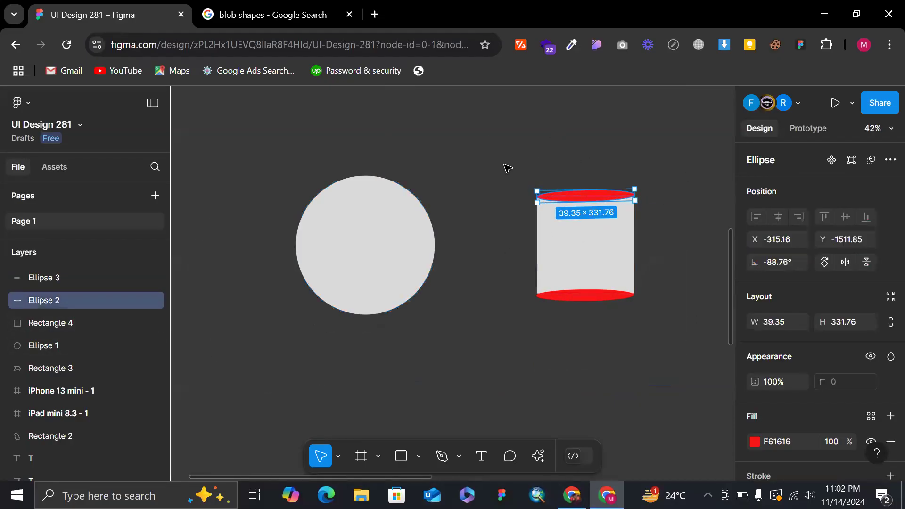
scroll(551, 210, "right", 5)
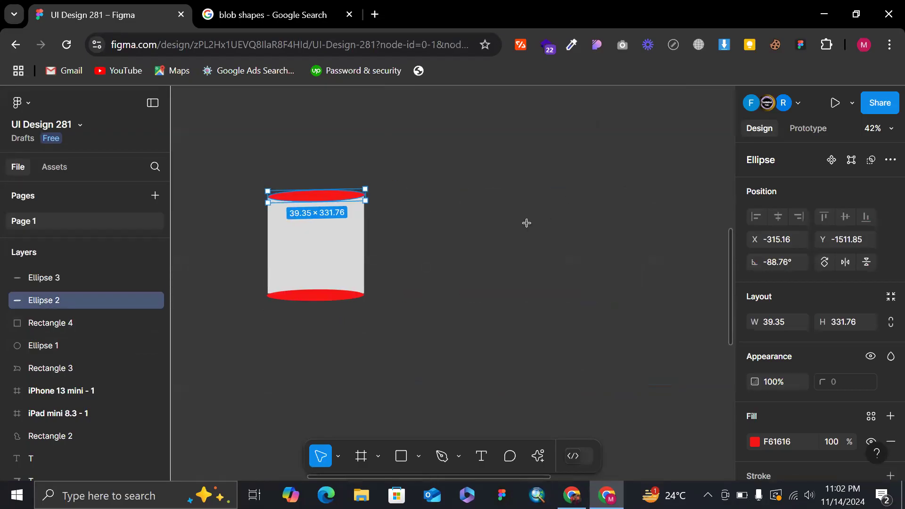
key("o")
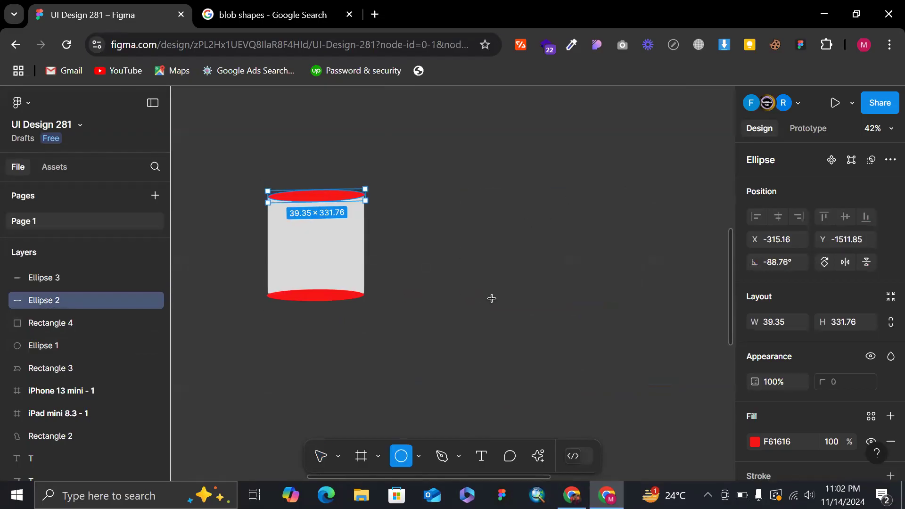
mouse_move(492, 301)
left_mouse_down()
mouse_move(406, 188)
mouse_move(388, 186)
mouse_move(544, 290)
mouse_move(650, 345)
mouse_move(636, 377)
mouse_move(649, 300)
mouse_move(647, 315)
left_mouse_up()
mouse_move(620, 363)
left_mouse_down()
mouse_move(556, 395)
mouse_move(509, 395)
left_mouse_up()
left_click_drag(503, 352, 523, 351)
left_click_drag(523, 351, 393, 334)
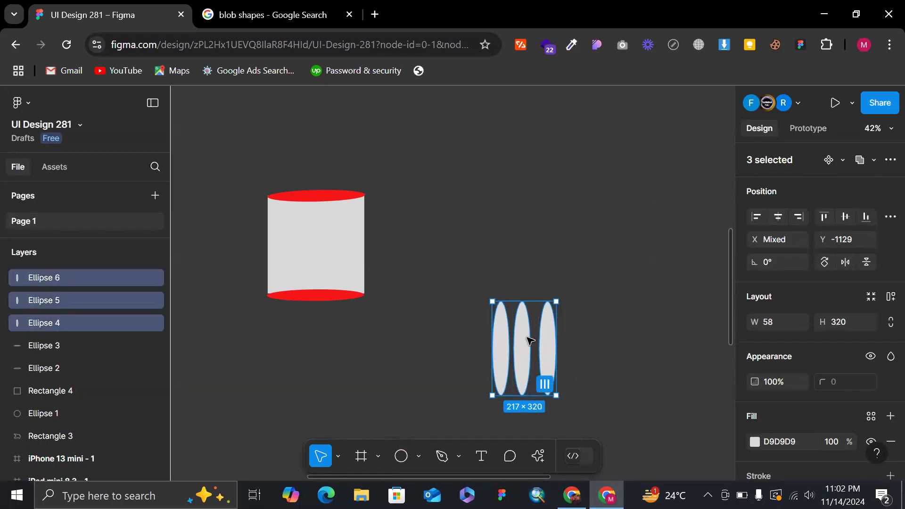
Move the three narrow ellipses up level with the cylinder, space them evenly, and deselect them.
left_click_drag(530, 340, 491, 245)
left_click(494, 237)
scroll(490, 237, "up", 4)
scroll(490, 244, "down", 4)
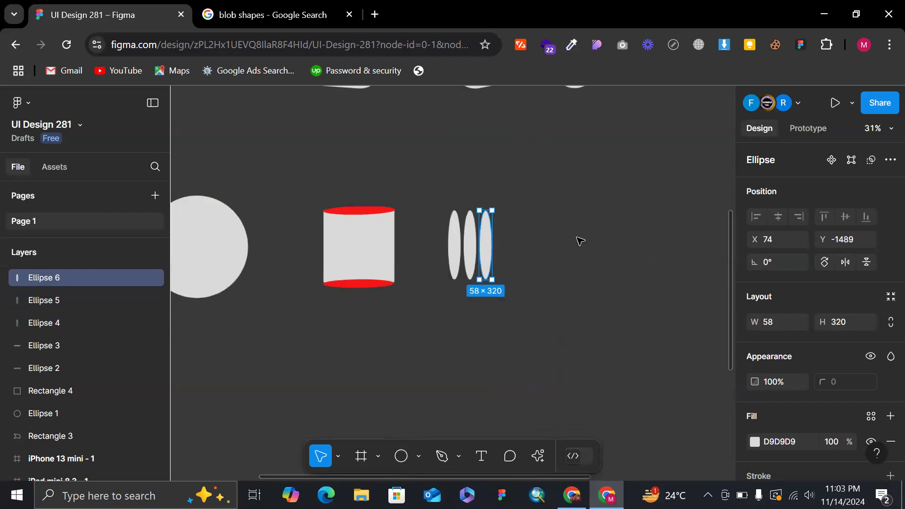
left_click(601, 240)
Move the cylinder and the three narrow ellipses together to the right, away from the large circle, and deselect them.
scroll(432, 189, "left", 3)
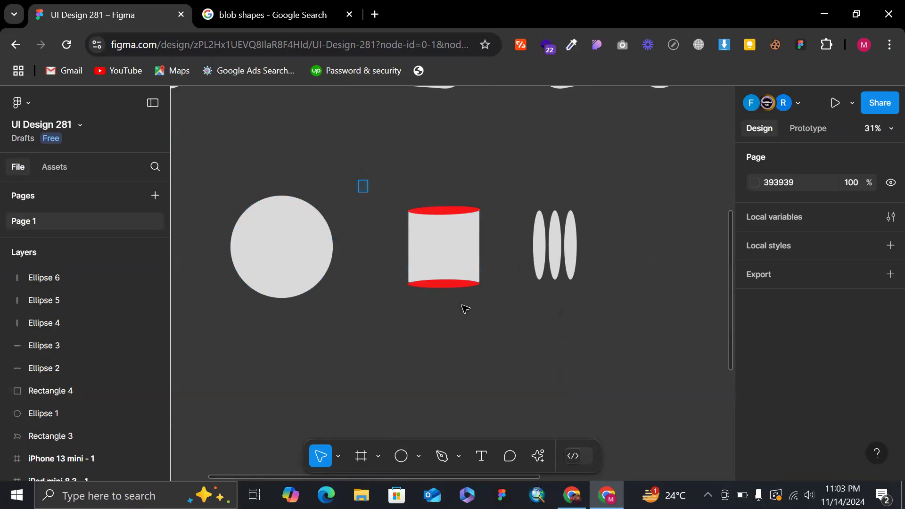
left_click_drag(358, 180, 527, 329)
left_click_drag(645, 323, 424, 176)
left_click_drag(545, 264, 657, 265)
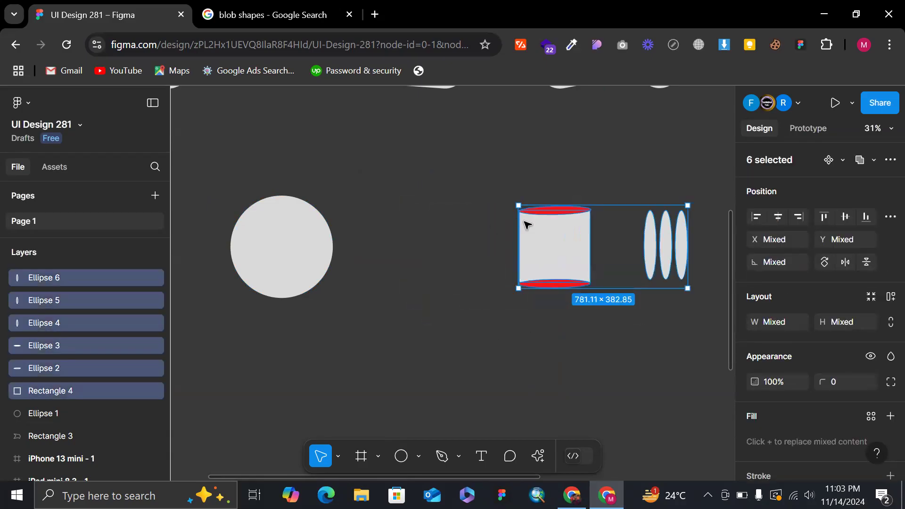
left_click(393, 227)
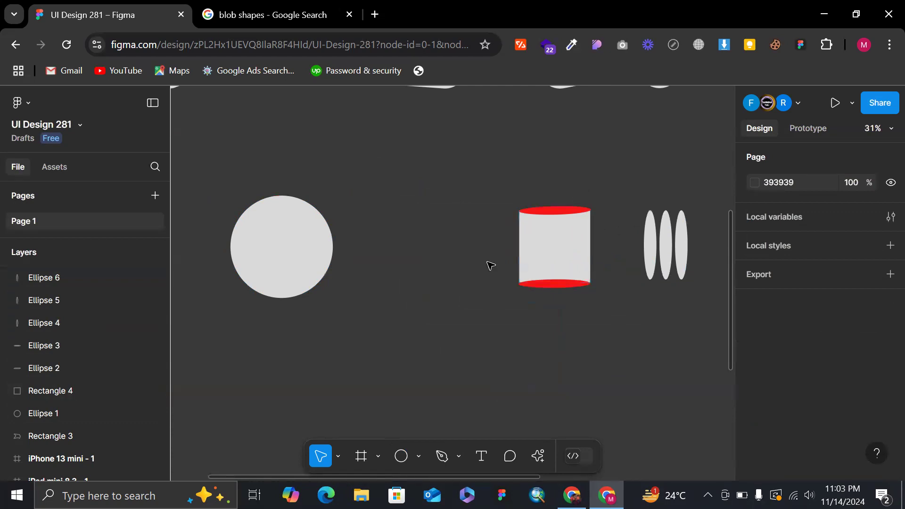
left_click(270, 248)
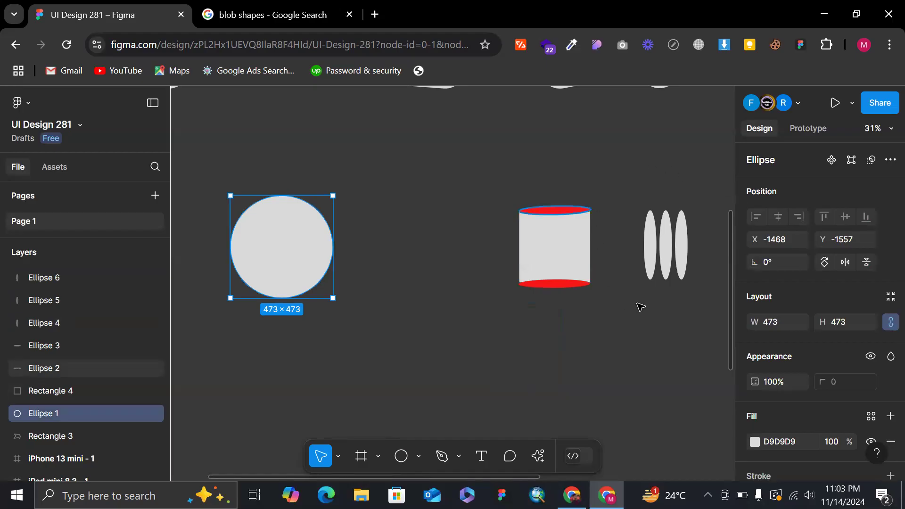
left_click(359, 202)
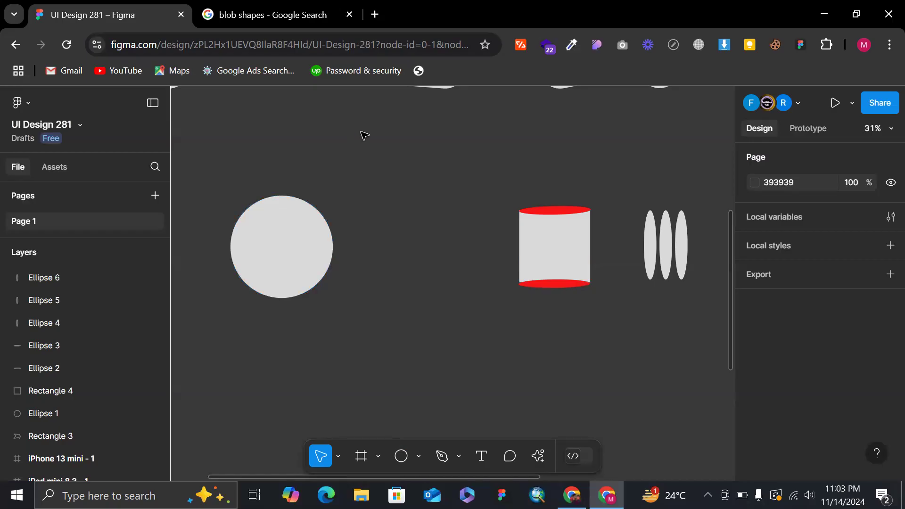
scroll(387, 175, "down", 3)
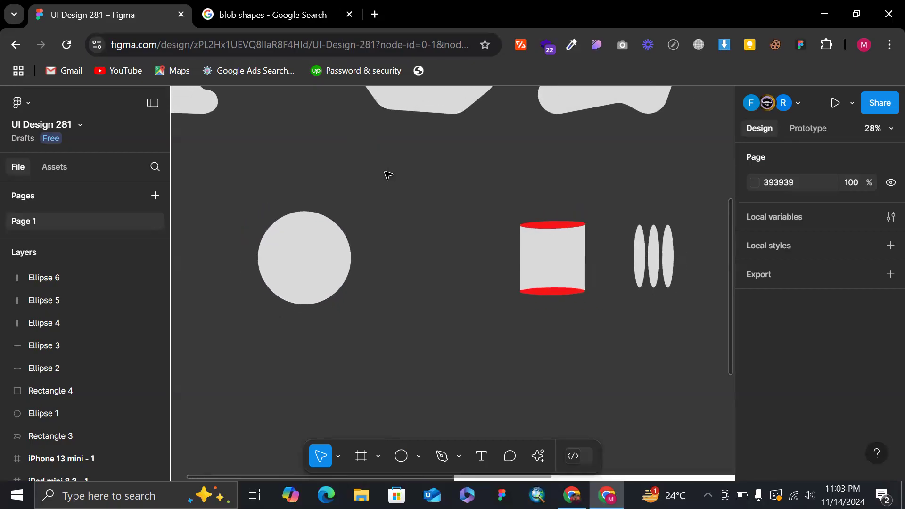
Switch to the Google Images results in the browser and search for "pie chart".
left_click(276, 9)
left_click(245, 112)
type("pie")
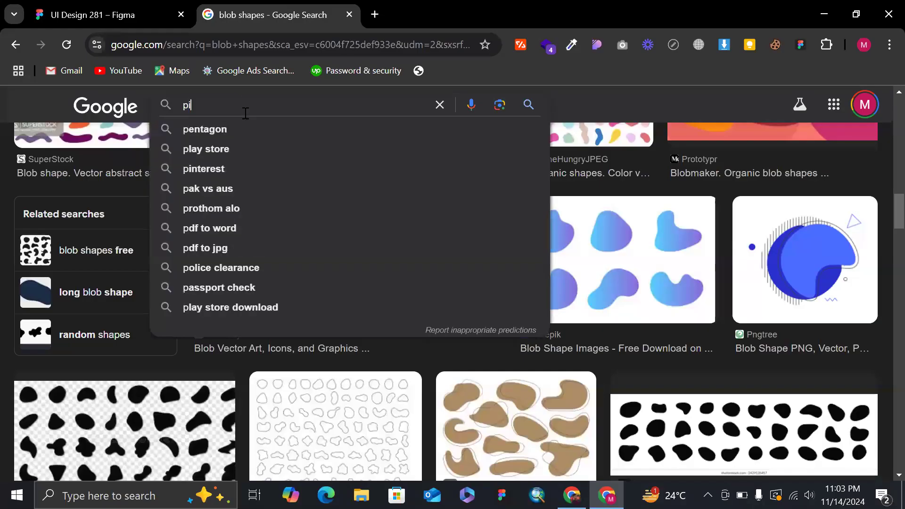
key("Down")
key("Return")
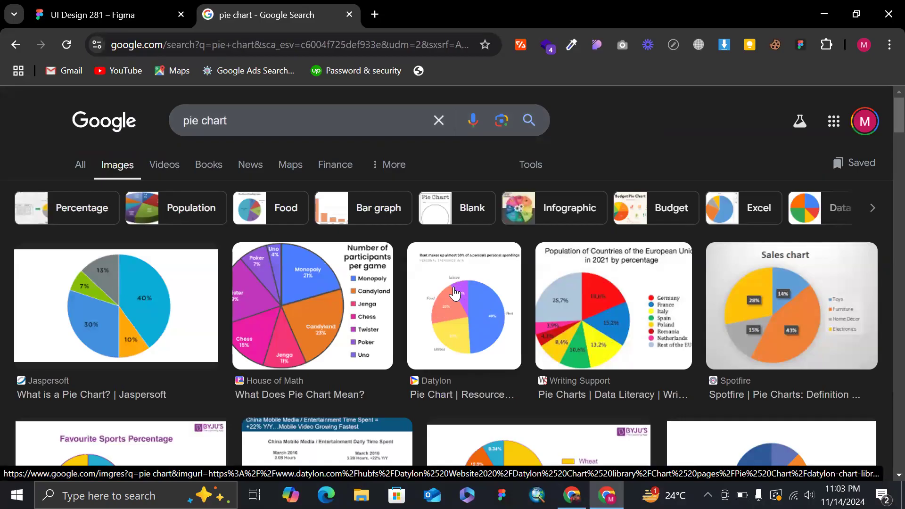
Look through the pie chart images, comparing how full pies, separated slices and ring-shaped charts are built from circles.
scroll(518, 311, "down", 5)
scroll(591, 225, "up", 3)
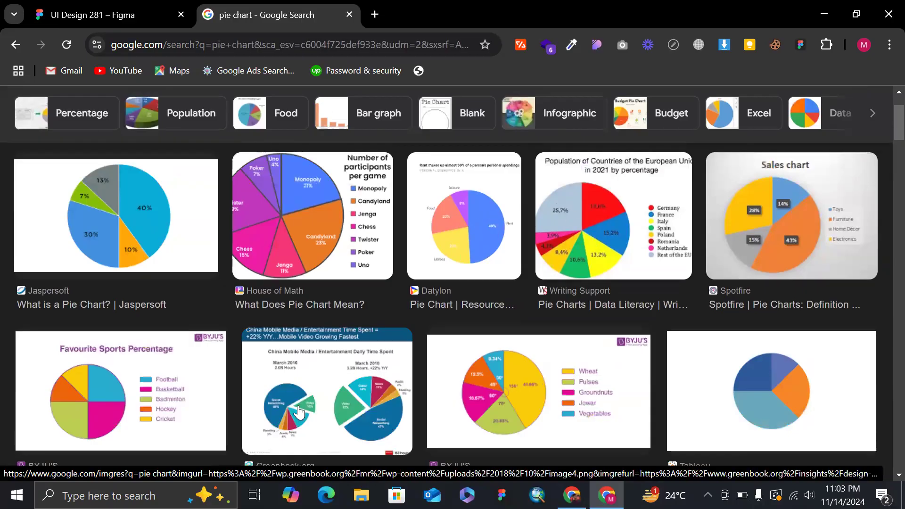
scroll(357, 343, "down", 4)
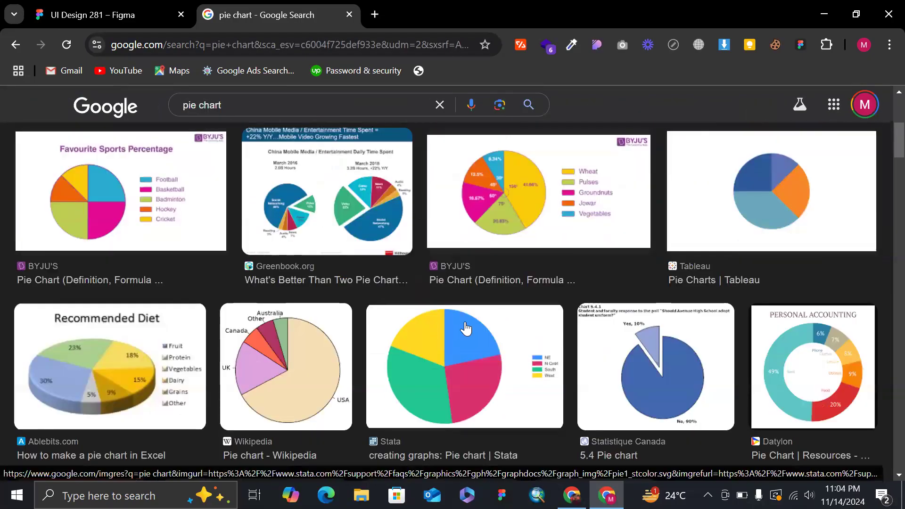
scroll(468, 326, "down", 2)
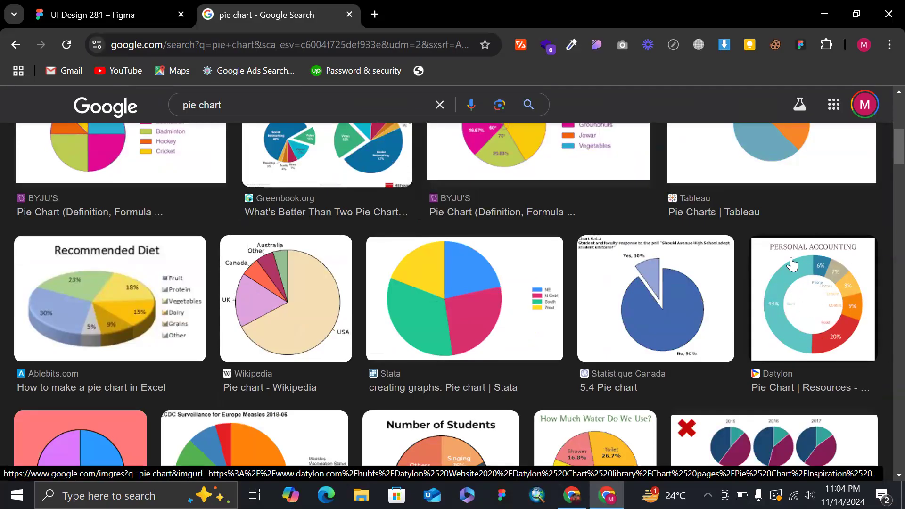
scroll(810, 291, "down", 6)
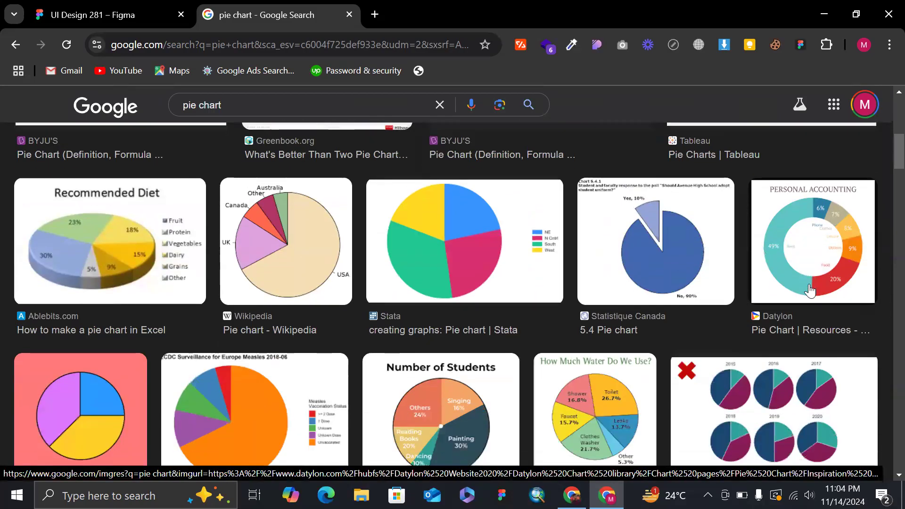
scroll(810, 291, "up", 10)
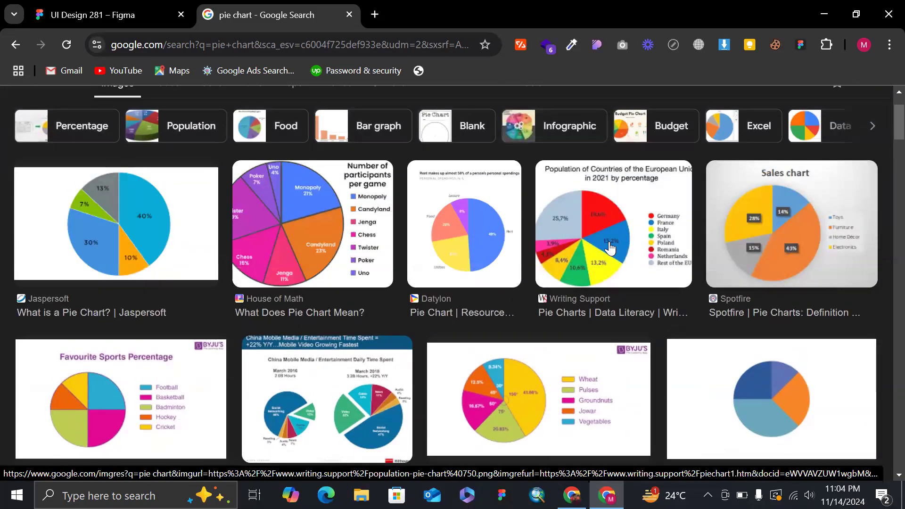
scroll(606, 242, "up", 2)
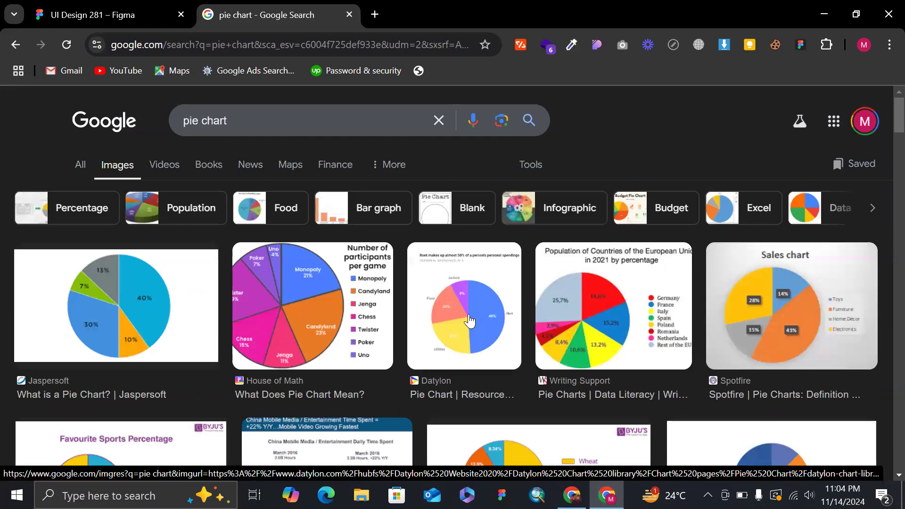
scroll(516, 317, "down", 6)
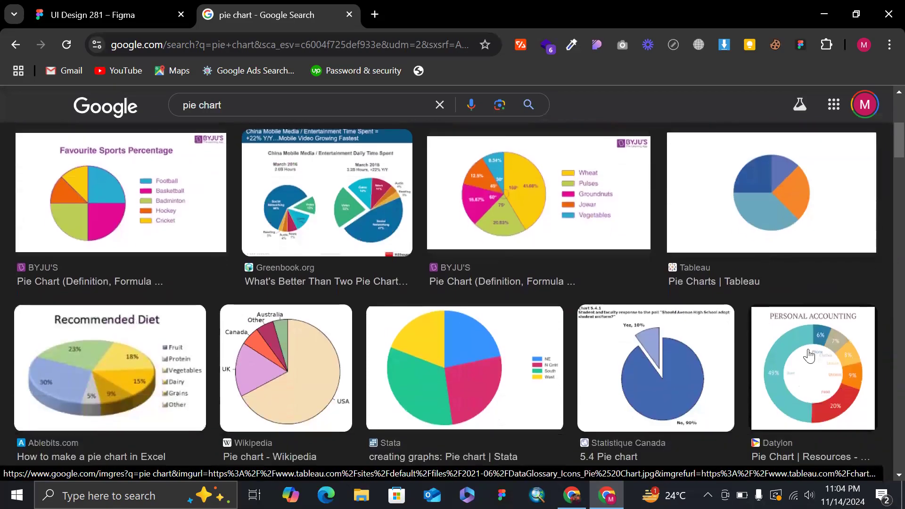
scroll(866, 312, "down", 6)
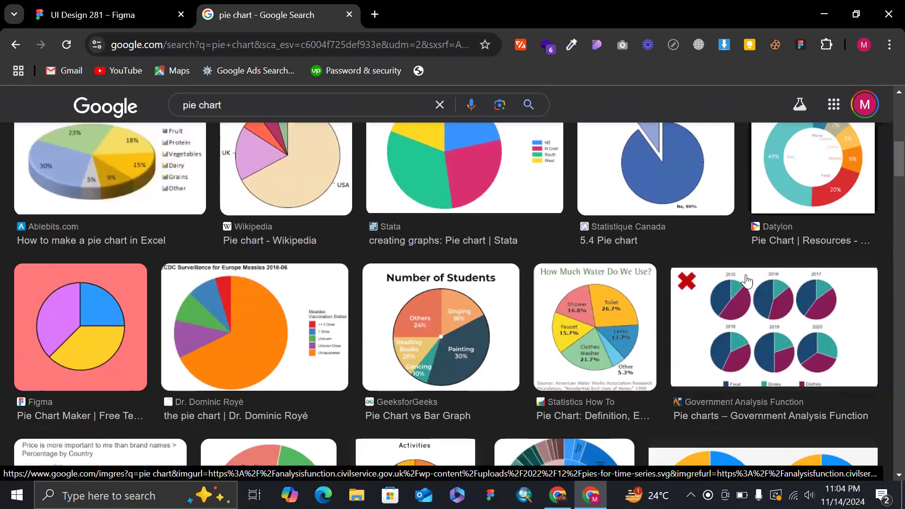
scroll(722, 285, "up", 12)
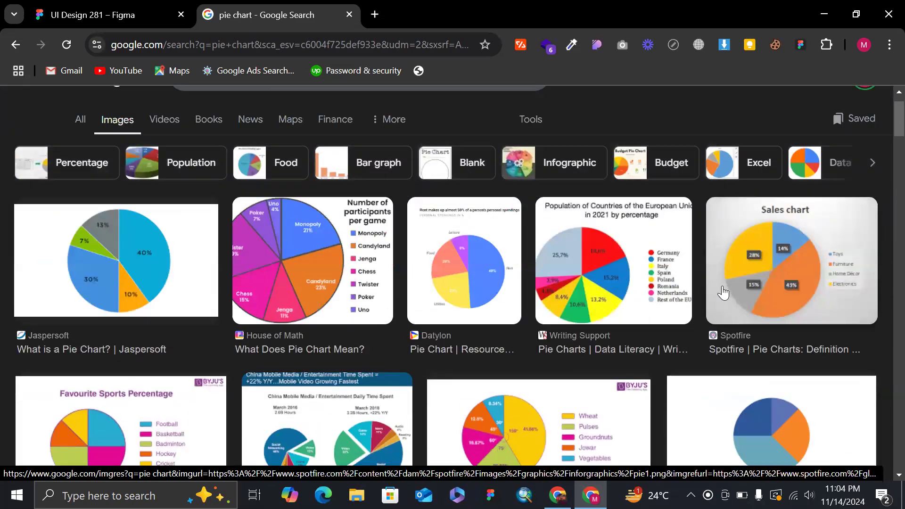
scroll(478, 253, "down", 6)
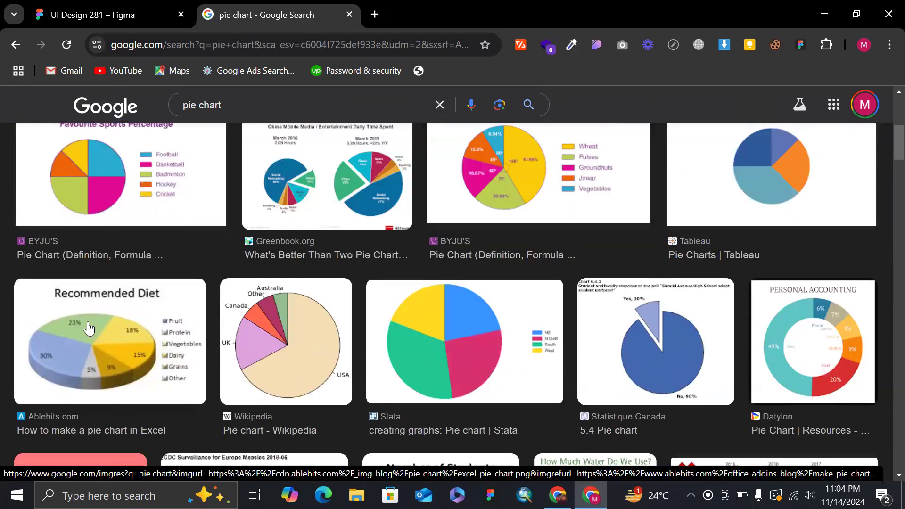
scroll(441, 232, "up", 5)
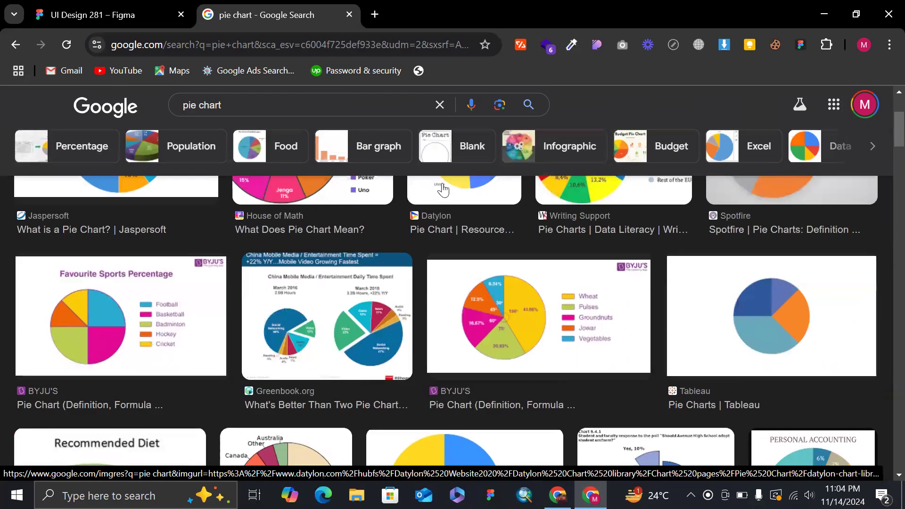
scroll(352, 235, "up", 2)
scroll(352, 234, "down", 3)
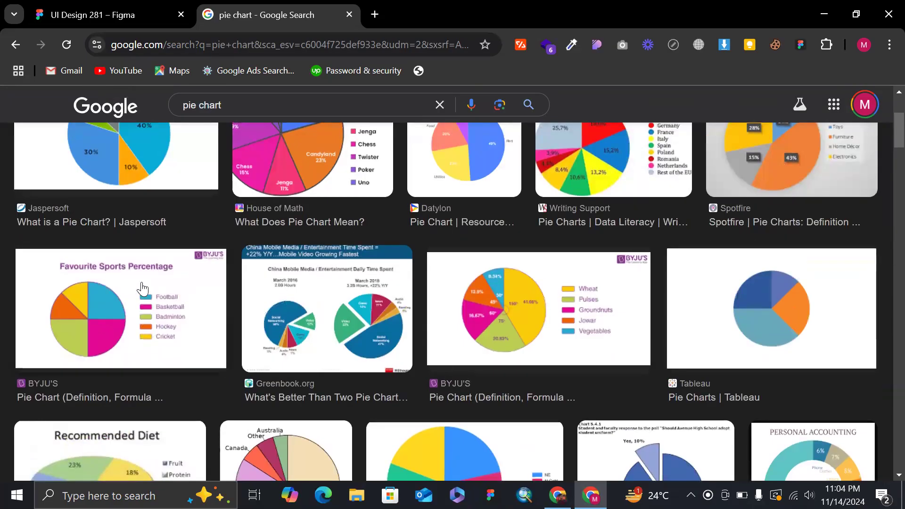
scroll(615, 291, "down", 3)
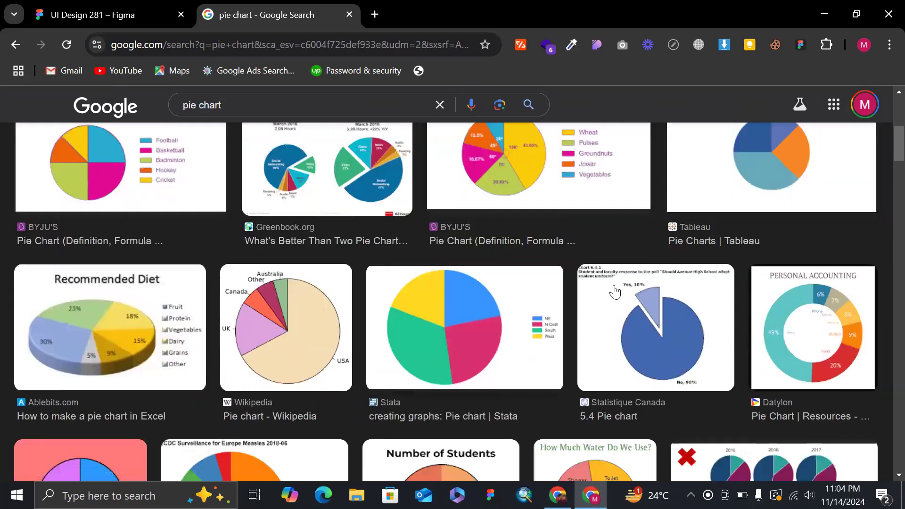
scroll(405, 316, "up", 1)
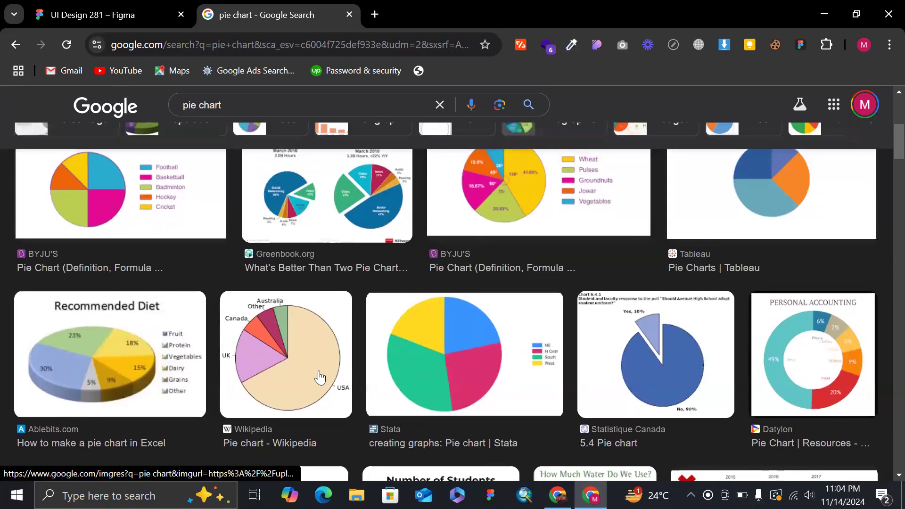
scroll(292, 333, "up", 3)
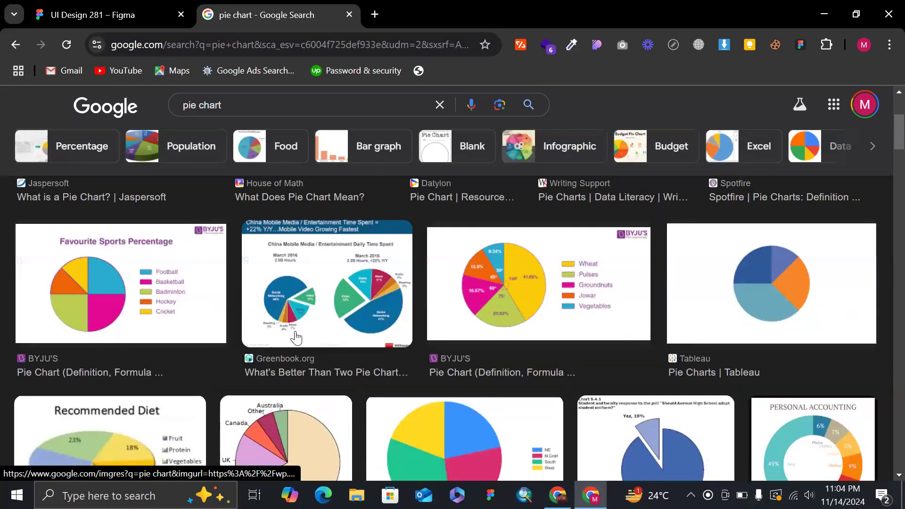
Browse further through the pie chart images, examining the 3D, exploded, nested and ring-shaped variations.
scroll(376, 222, "up", 1)
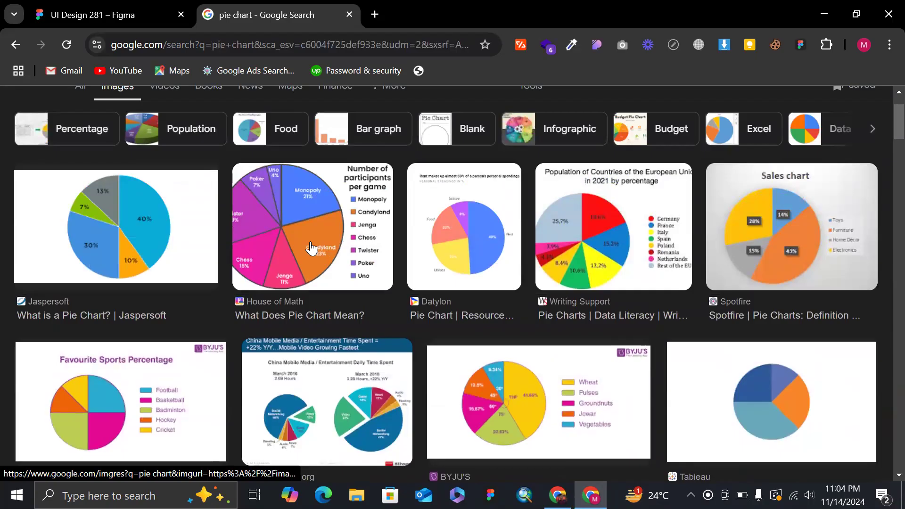
scroll(515, 252, "down", 5)
scroll(688, 292, "down", 2)
scroll(688, 292, "down", 6)
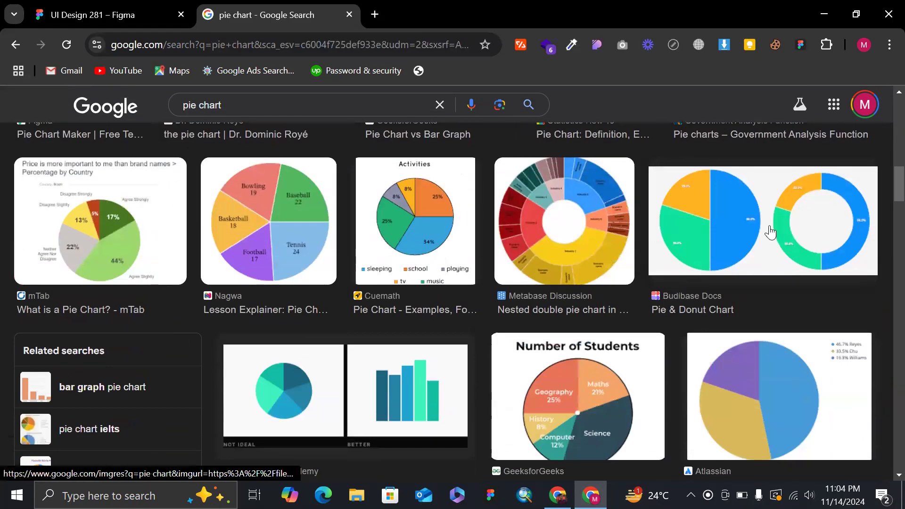
scroll(356, 219, "down", 4)
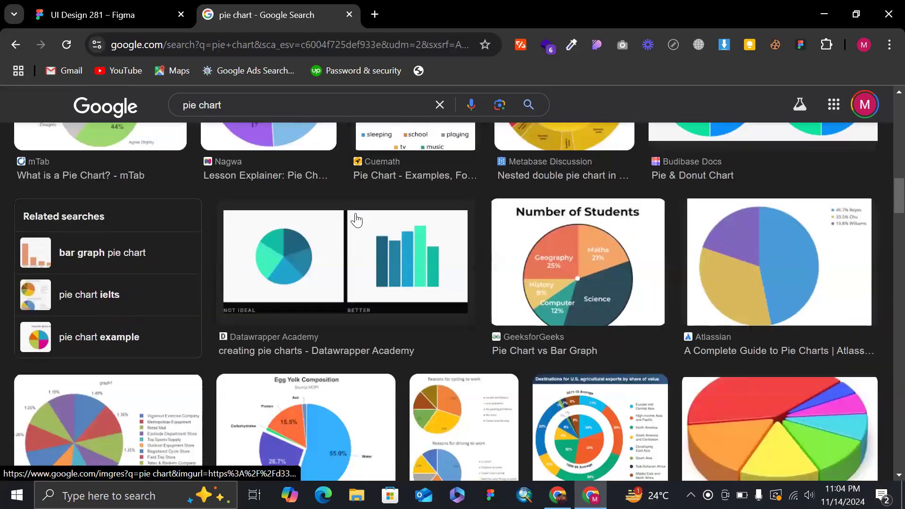
scroll(477, 377, "down", 6)
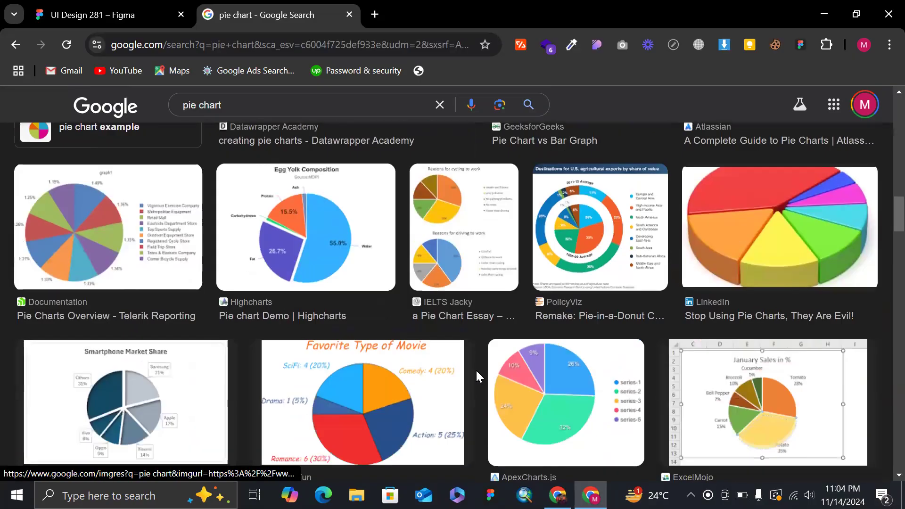
scroll(582, 339, "down", 2)
scroll(582, 339, "down", 4)
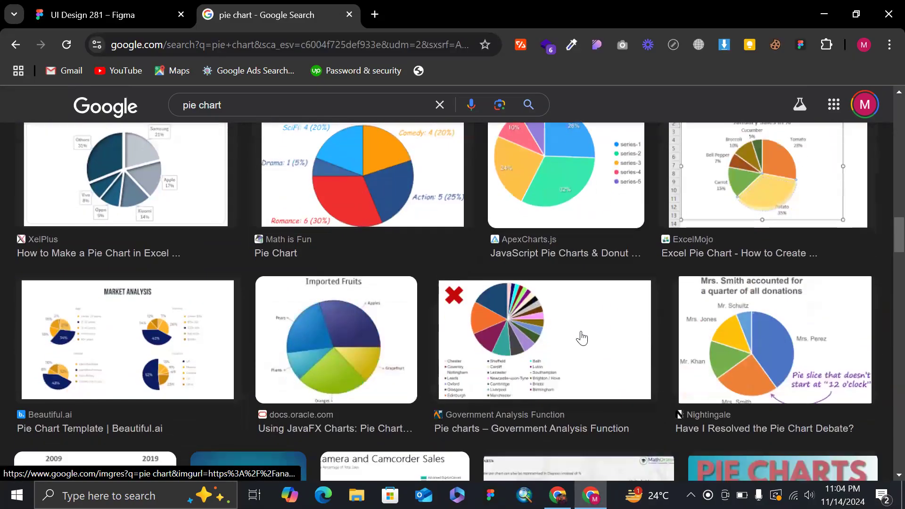
scroll(581, 338, "down", 3)
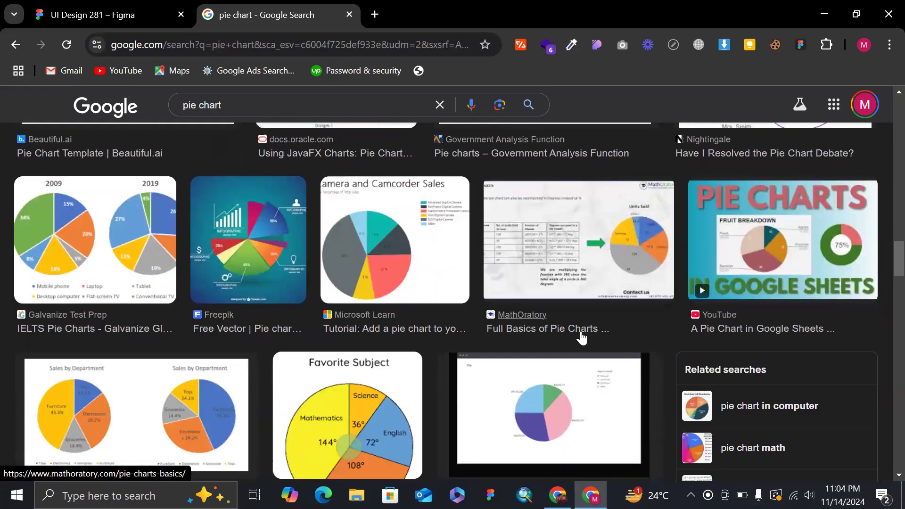
scroll(413, 342, "down", 5)
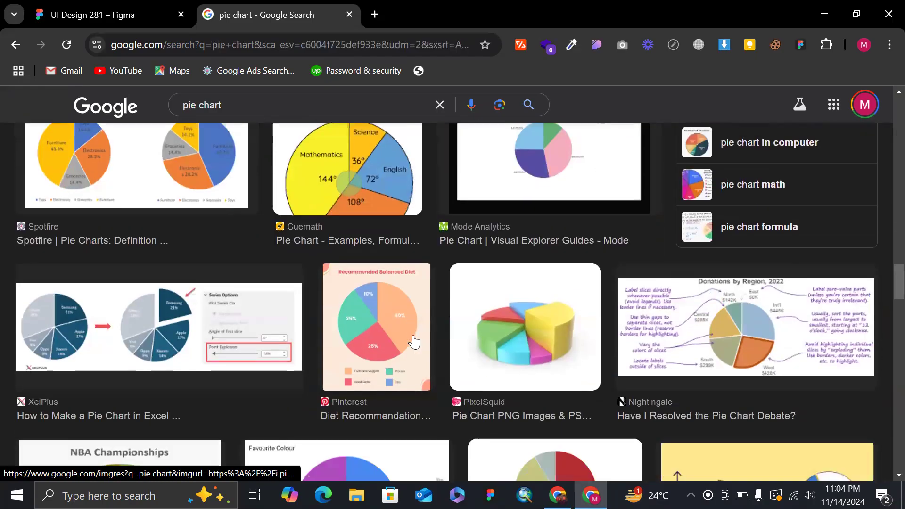
scroll(340, 374, "down", 6)
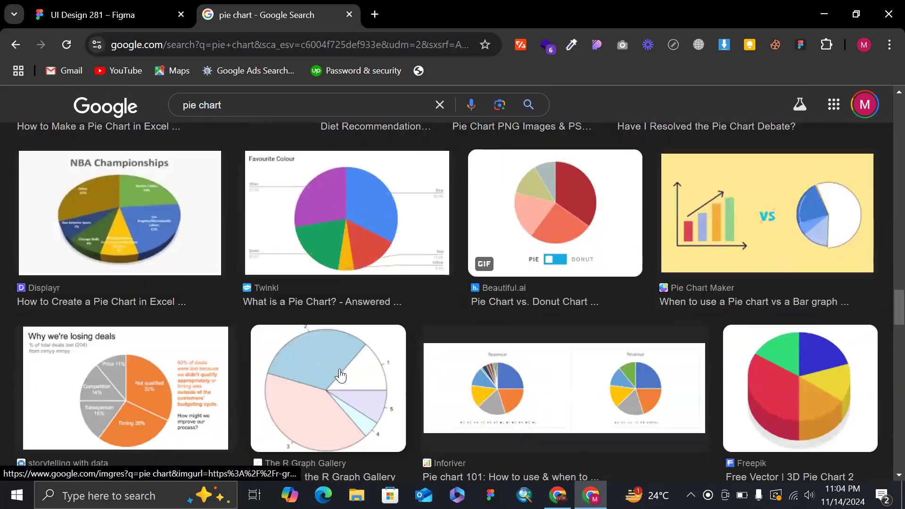
scroll(468, 368, "down", 5)
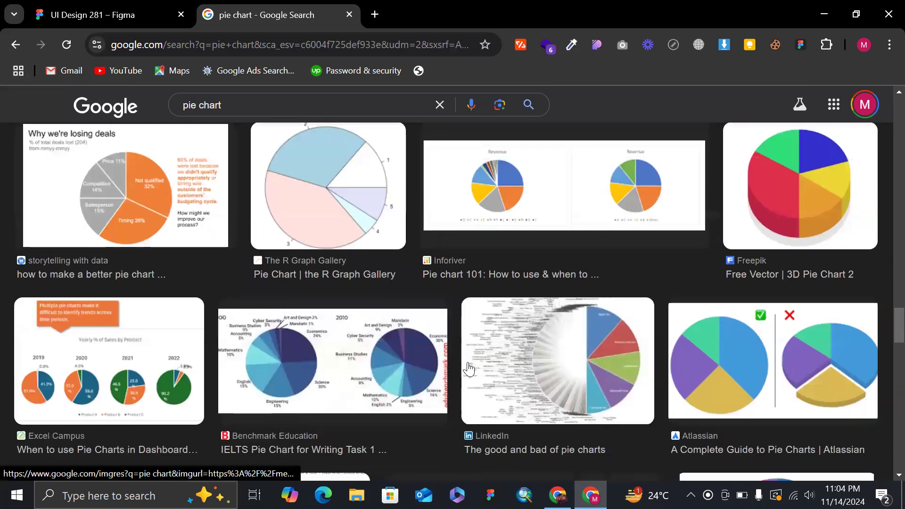
scroll(131, 305, "down", 5)
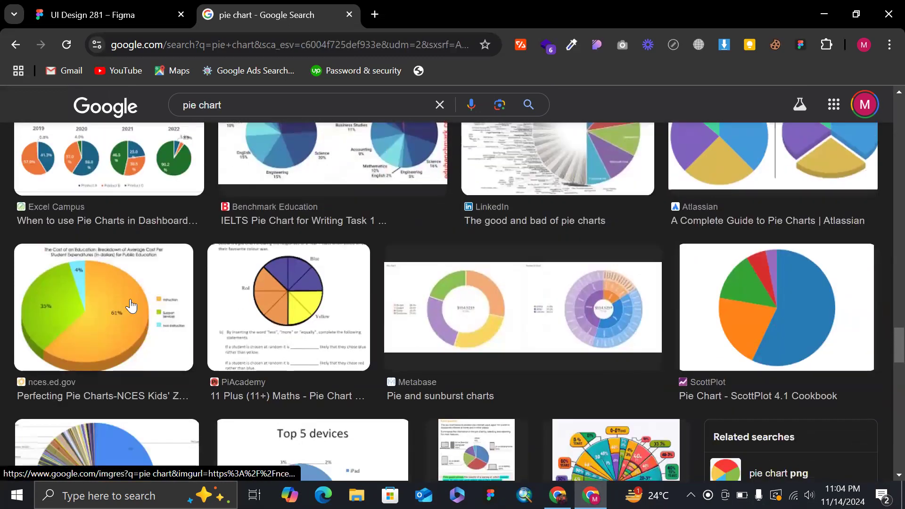
scroll(130, 298, "down", 5)
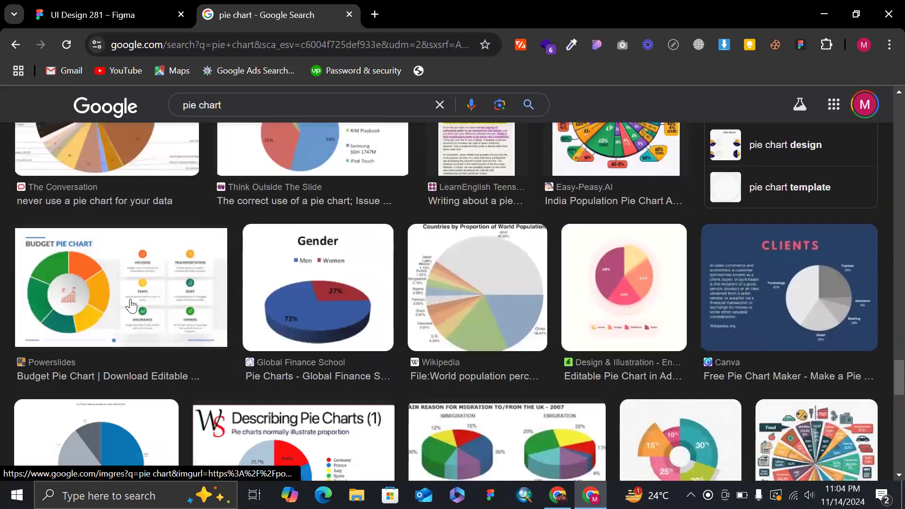
Return to the UI Design 281 file in Figma and select the large plain circle beside the cylinder.
left_click(108, 14)
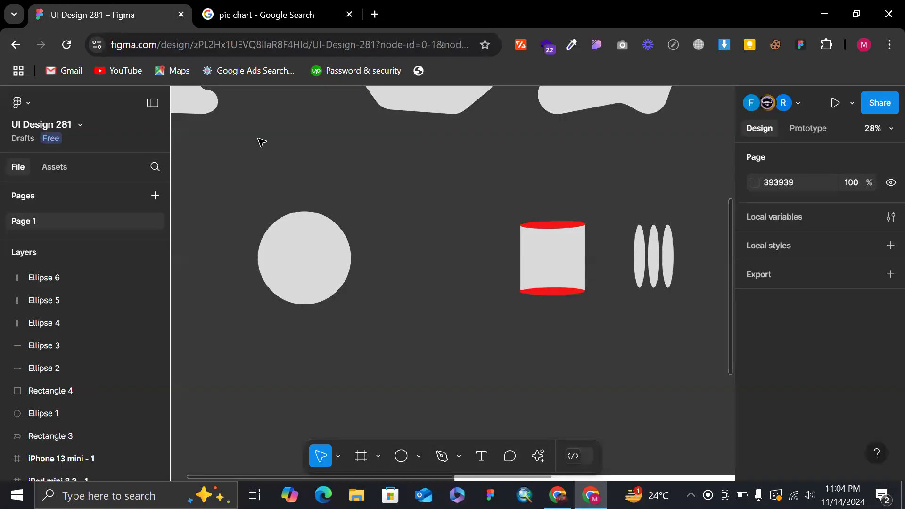
left_click(285, 217)
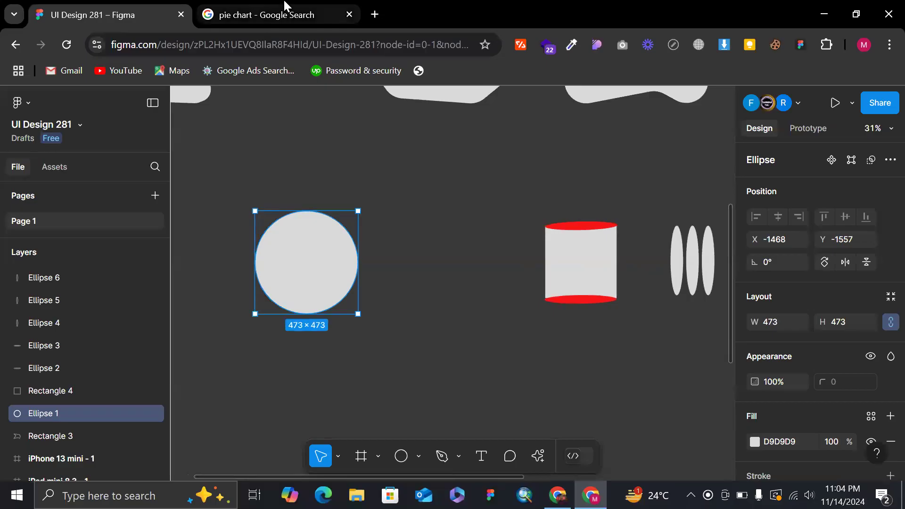
left_click(264, 14)
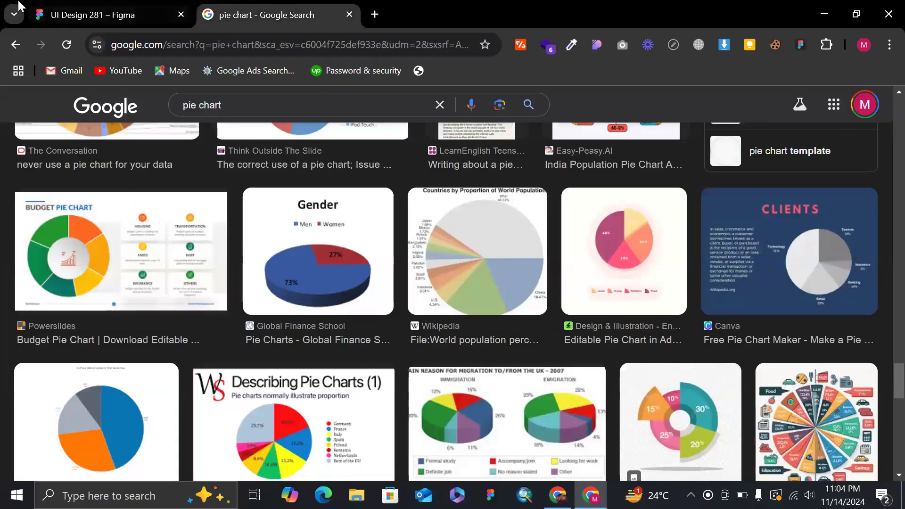
left_click(108, 15)
scroll(385, 253, "up", 5)
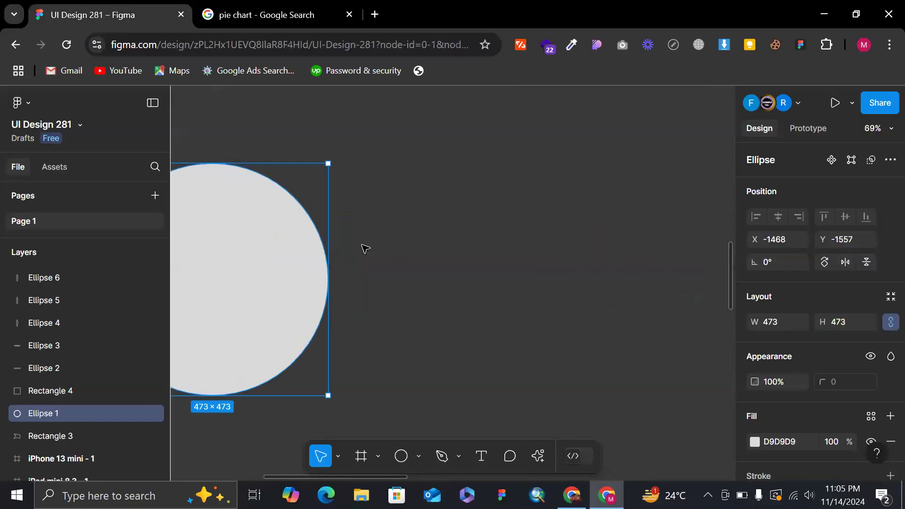
scroll(372, 246, "left", 4)
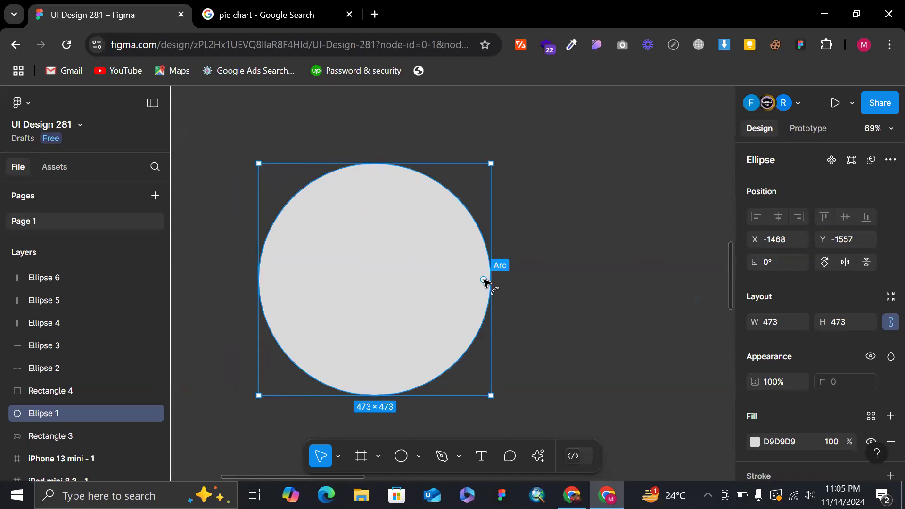
Try turning the large circle into a half circle rotated 90° and narrowing it to an 11.25% slice, and undo these changes.
left_click_drag(484, 280, 298, 281)
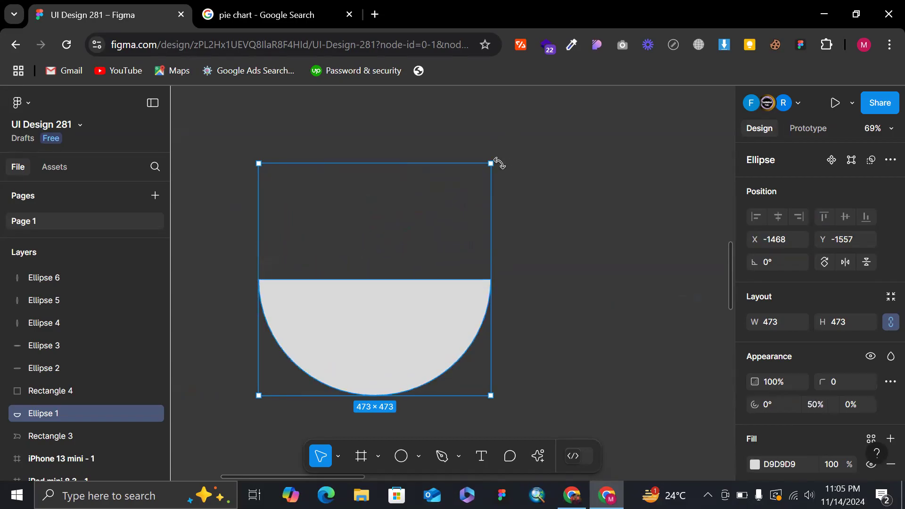
left_click_drag(455, 149, 315, 220)
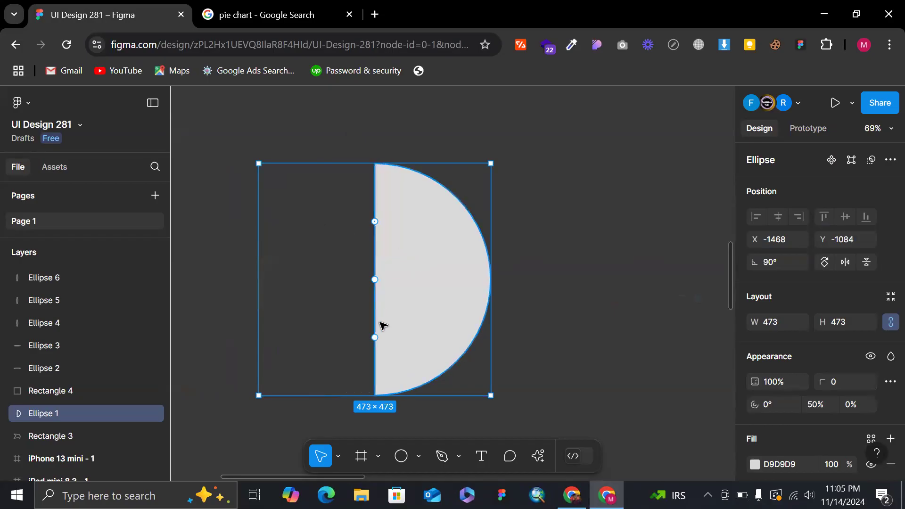
left_click_drag(375, 337, 395, 241)
left_click_drag(394, 240, 431, 219)
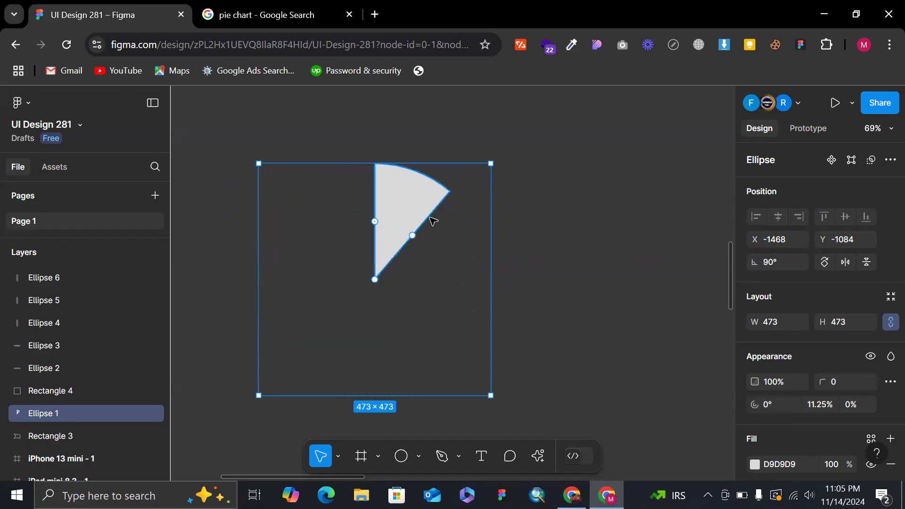
key("ctrl+z")
key("ctrl+z")
key("ctrl+z")
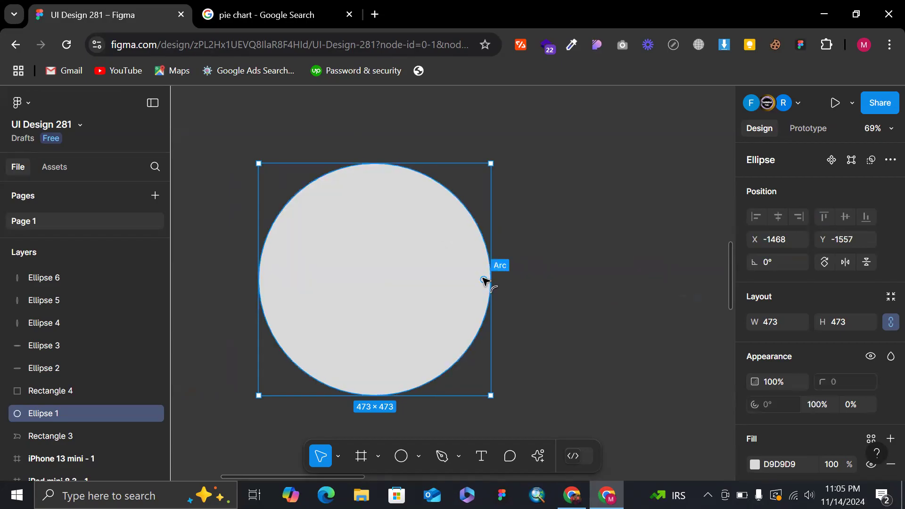
Cut the large circle down to a quarter slice by setting its arc sweep to 25%.
left_click_drag(483, 279, 375, 371)
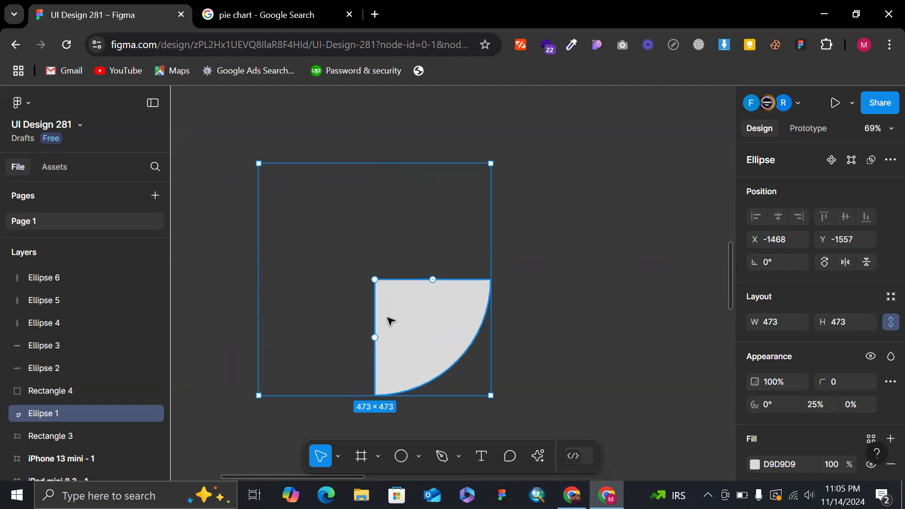
key("ctrl+d")
key("ctrl+z")
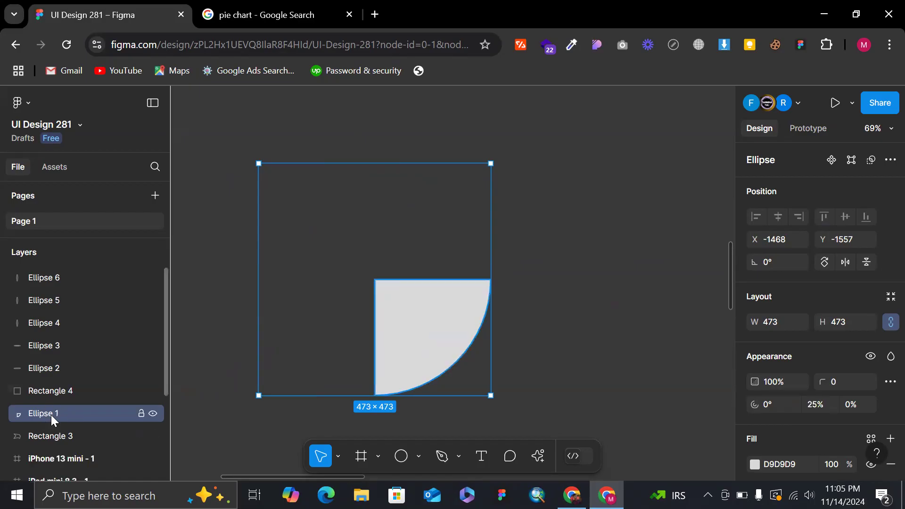
Enlarge the browser page zoom to 150% and bring the quarter slice's Ellipse 1 layer into view in the layer list.
left_click(404, 50)
key("ctrl+plus")
key("ctrl+plus")
key("ctrl+plus")
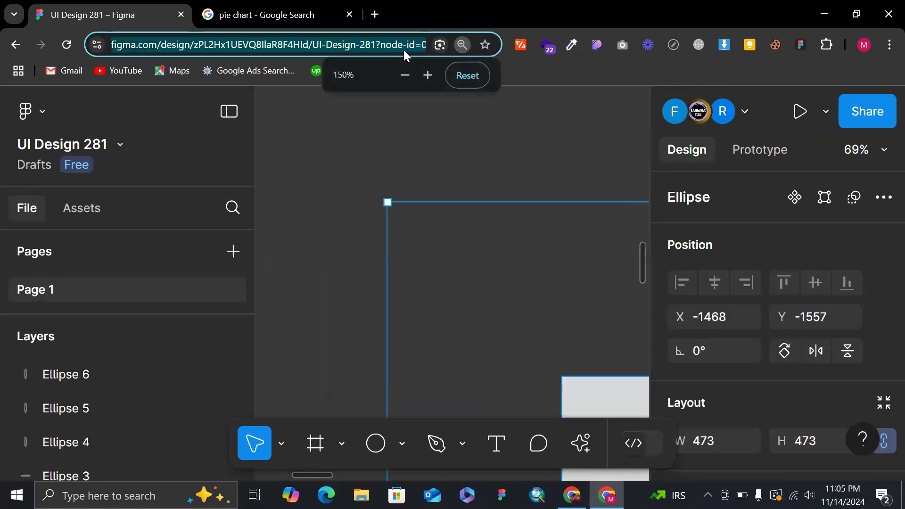
scroll(134, 366, "down", 5)
scroll(136, 367, "up", 3)
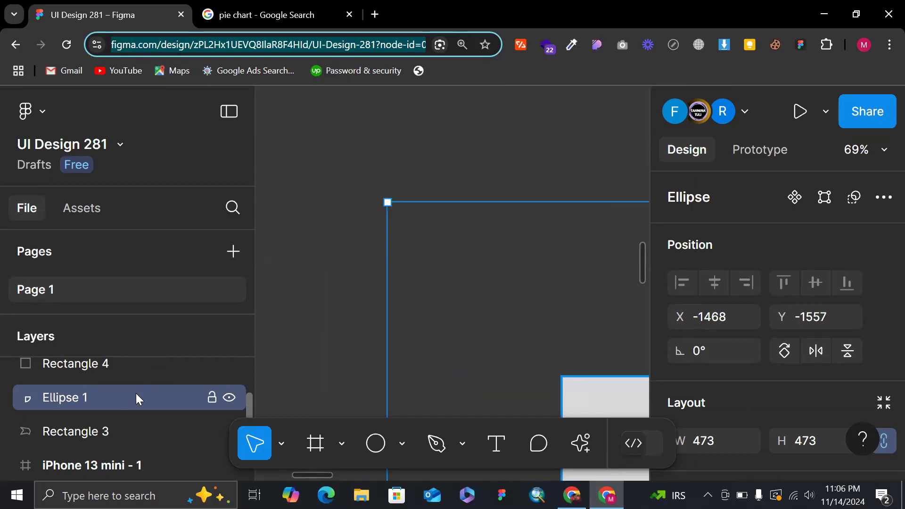
key("ctrl+d")
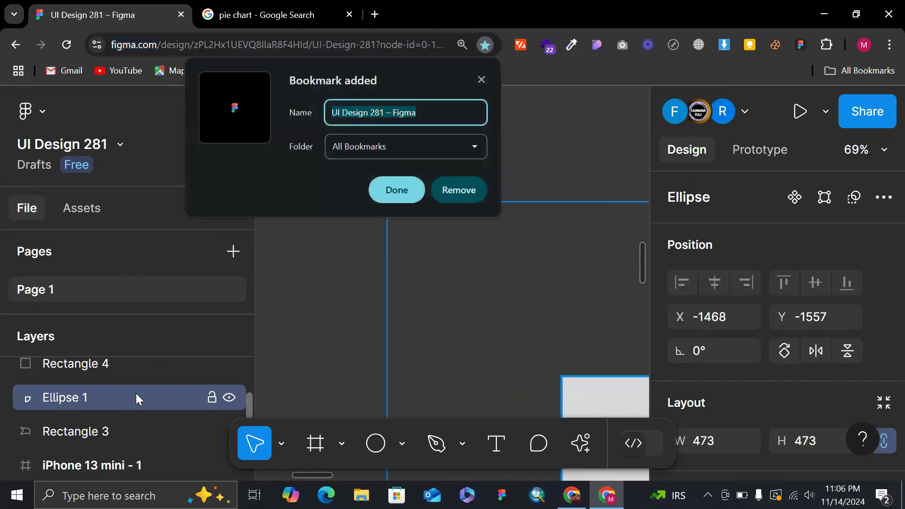
left_click(481, 80)
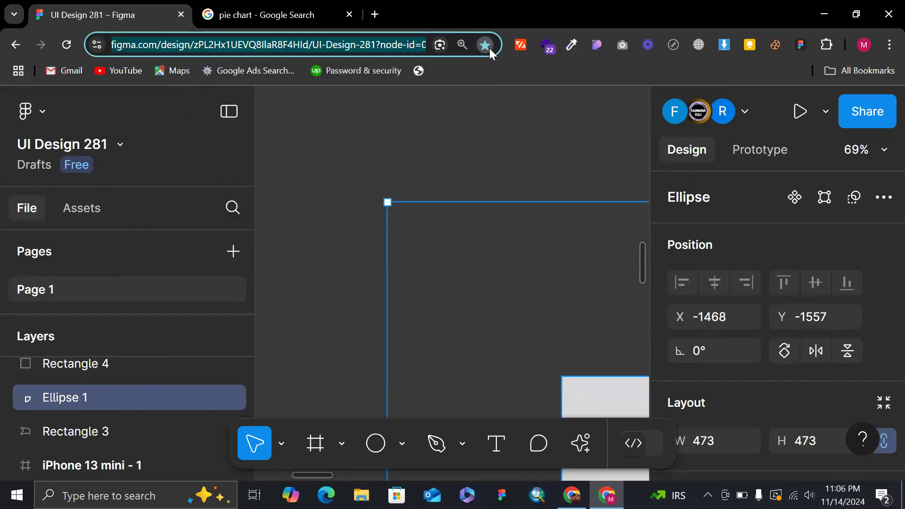
left_click(488, 48)
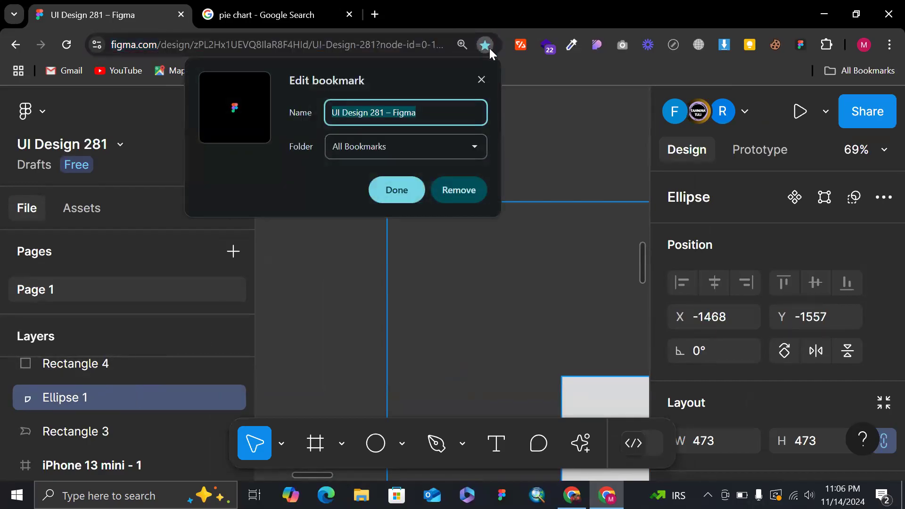
left_click(458, 189)
left_click(338, 333)
scroll(337, 333, "down", 5)
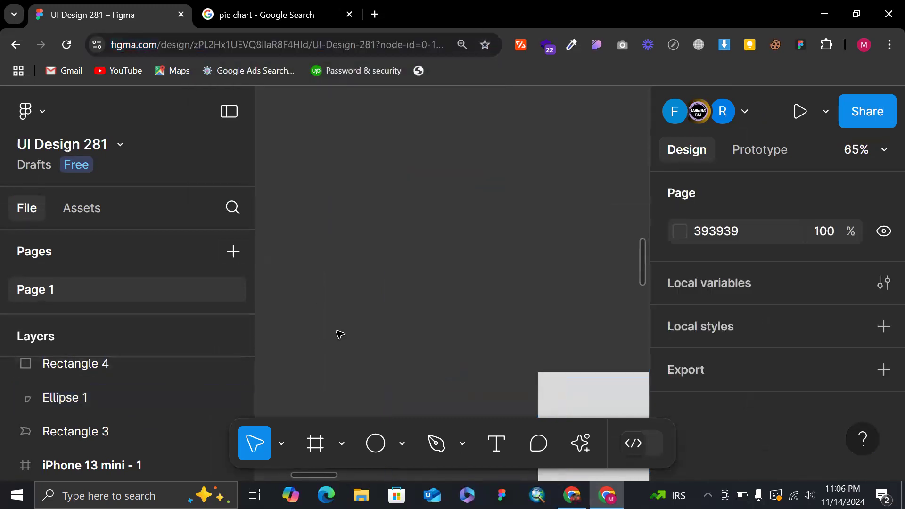
Try duplicating the quarter slice and renaming the original Ellipse 1 layer, and undo the duplication.
left_click(567, 400)
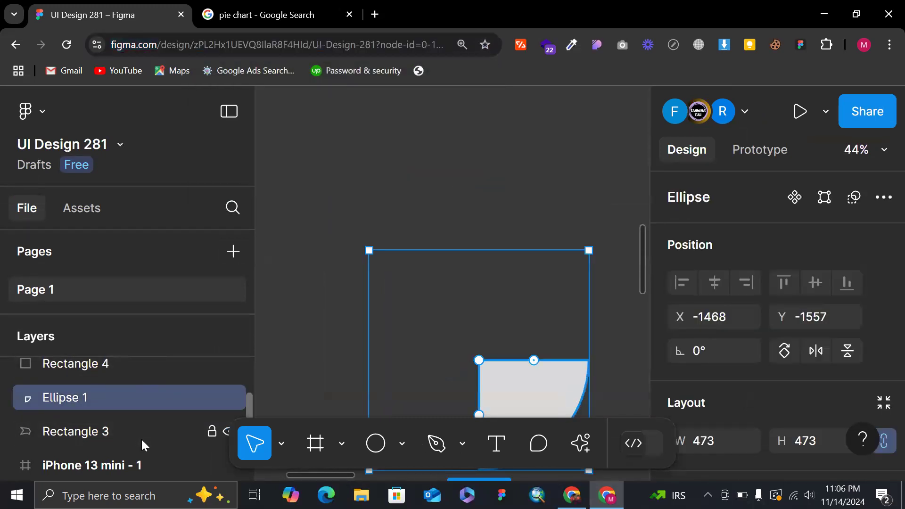
key("ctrl+d")
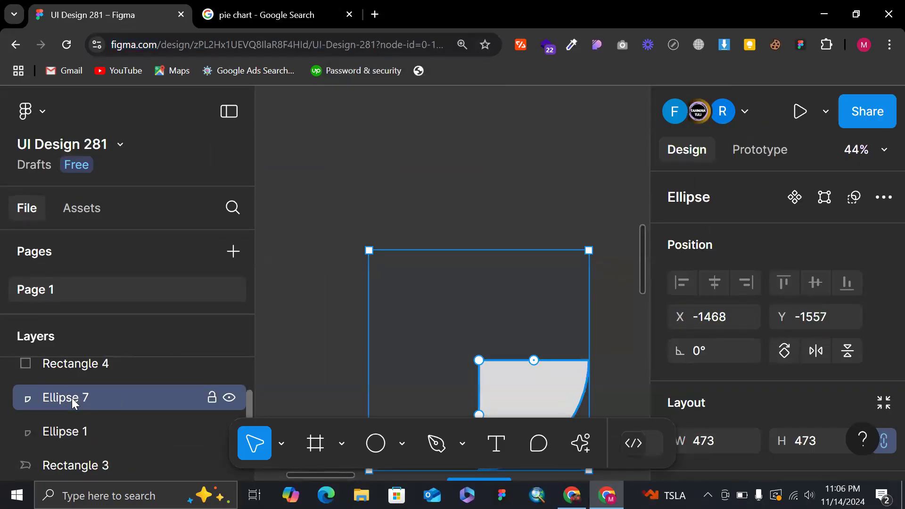
double_click(62, 425)
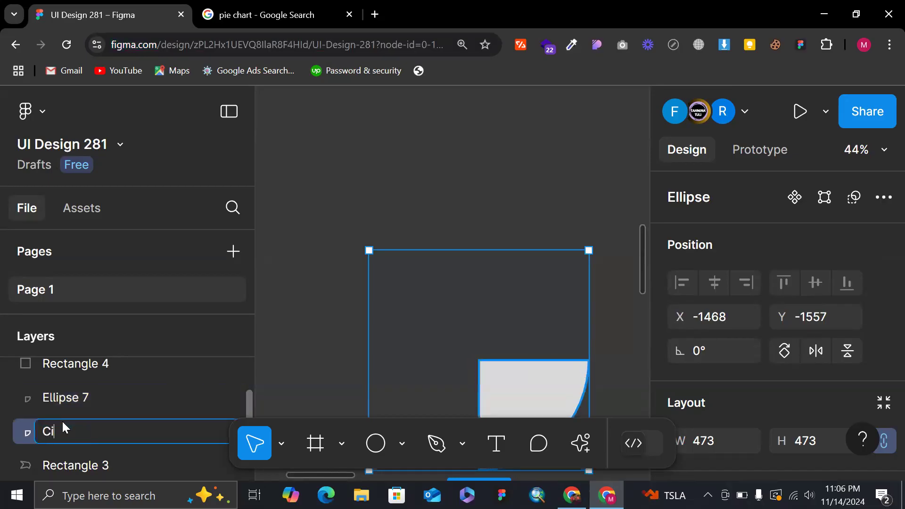
left_click(508, 133)
key("ctrl+z")
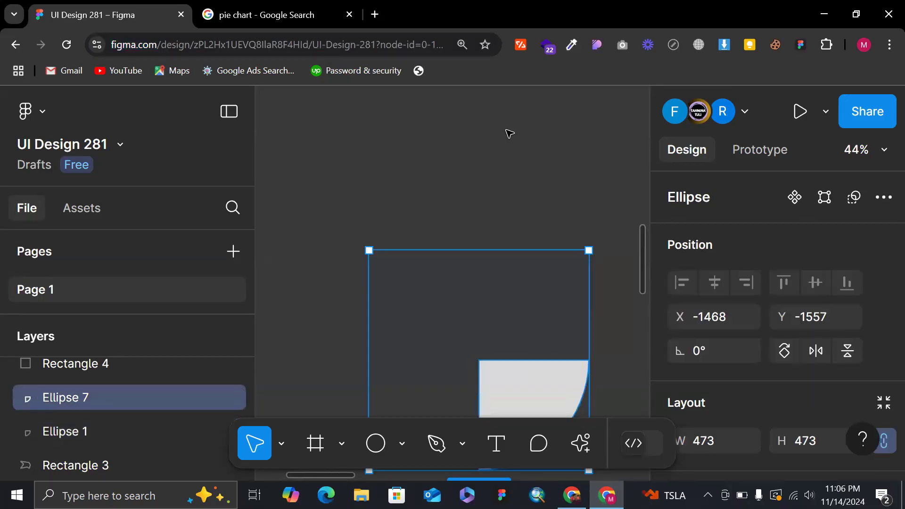
key("ctrl+z")
key("ctrl+z")
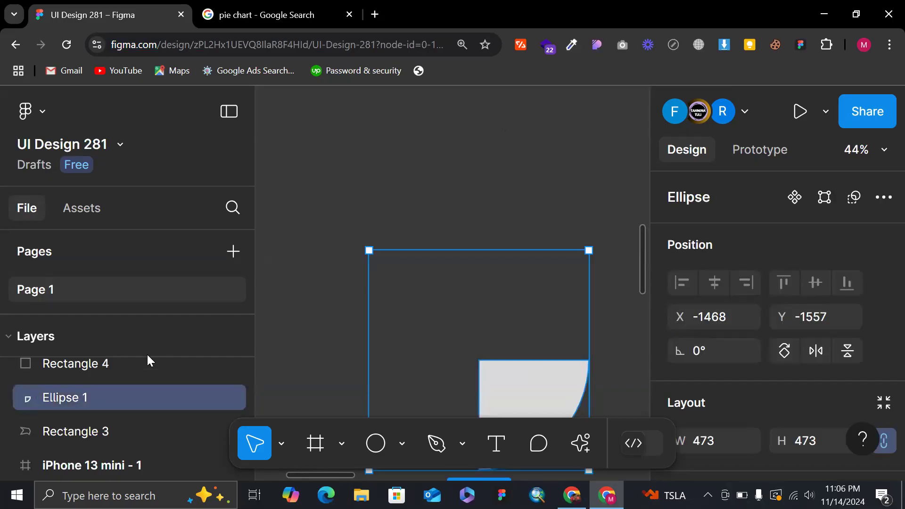
Rename the quarter slice's layer as Circle 1.
double_click(62, 398)
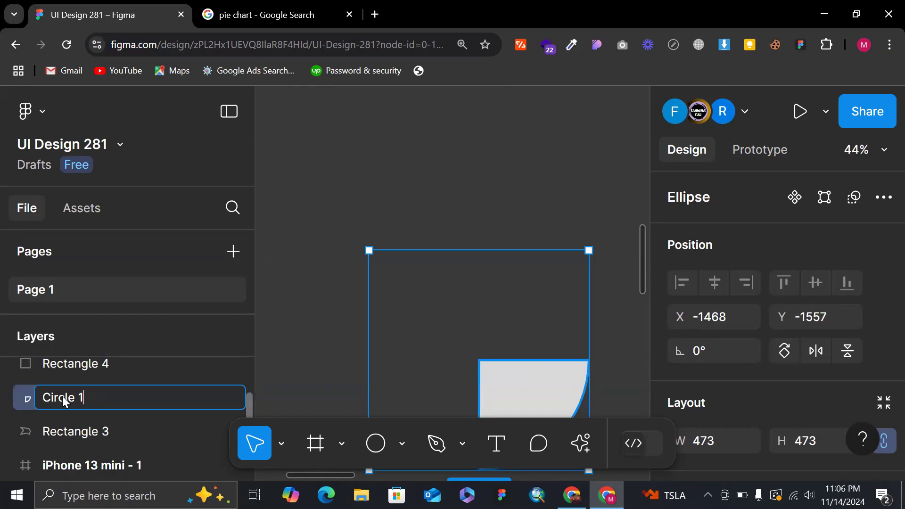
key("Return")
mouse_move(489, 370)
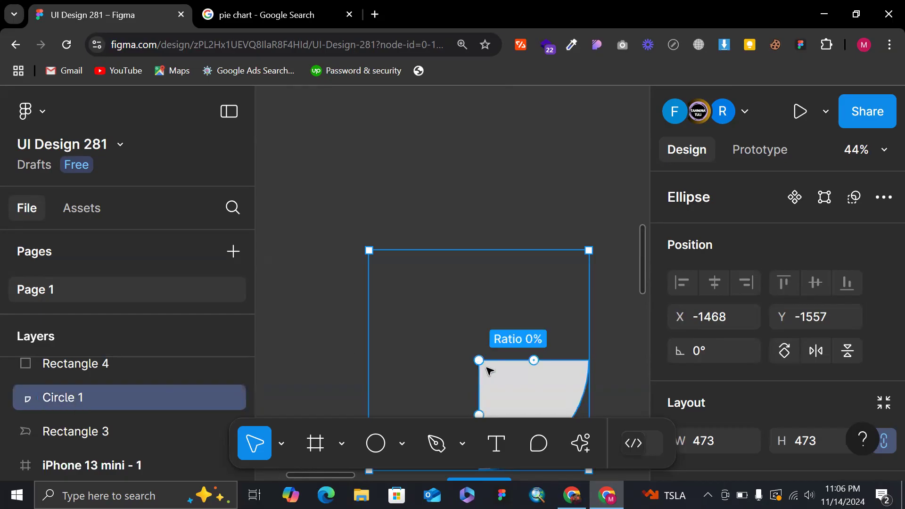
Duplicate the Circle 1 quarter slice and rotate the copy to -90° so it sits beside the original.
scroll(489, 371, "down", 3)
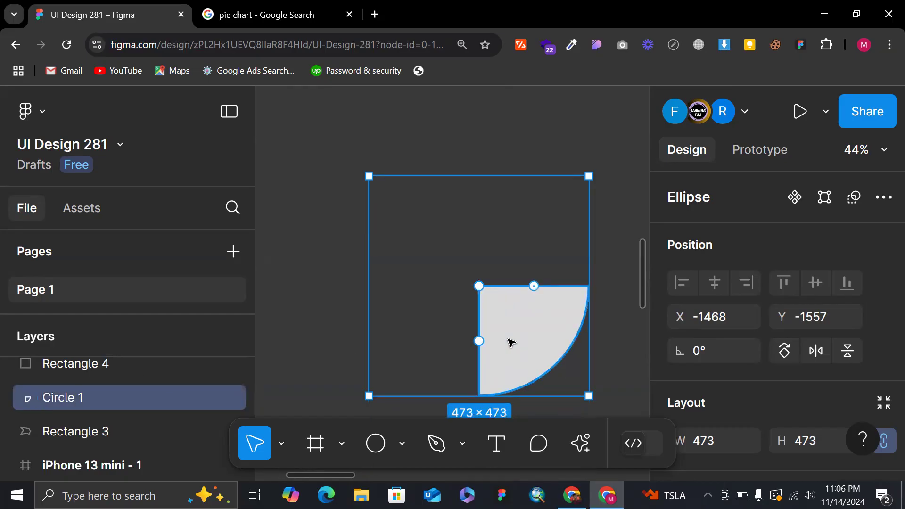
key("ctrl+d")
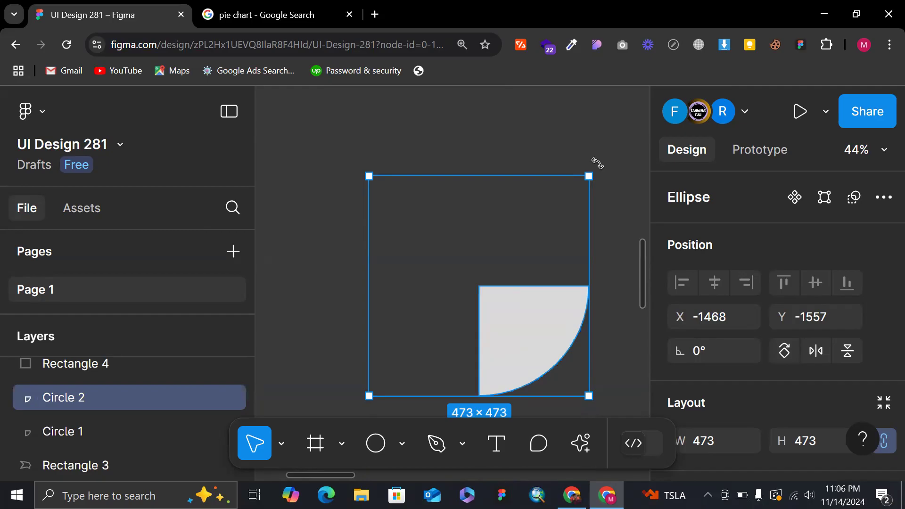
left_click_drag(597, 163, 554, 361)
key("ctrl+z")
left_click_drag(594, 168, 564, 454)
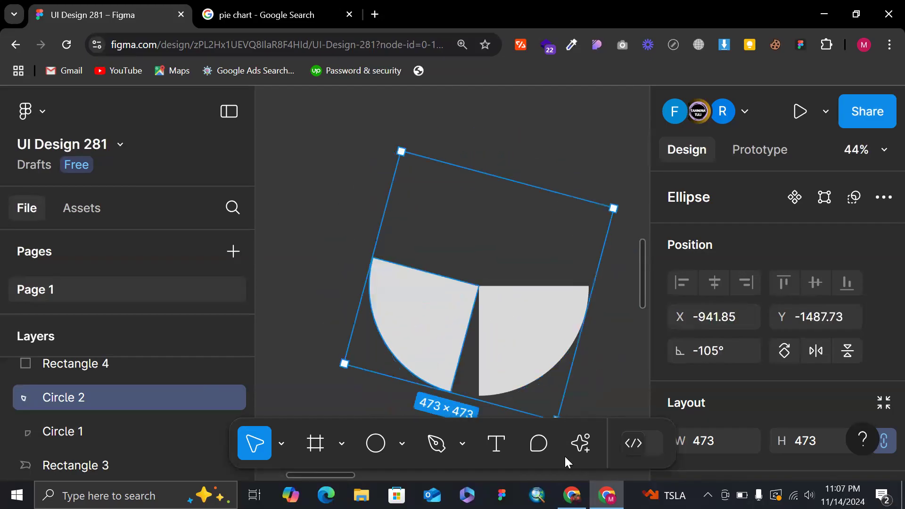
key("ctrl+z")
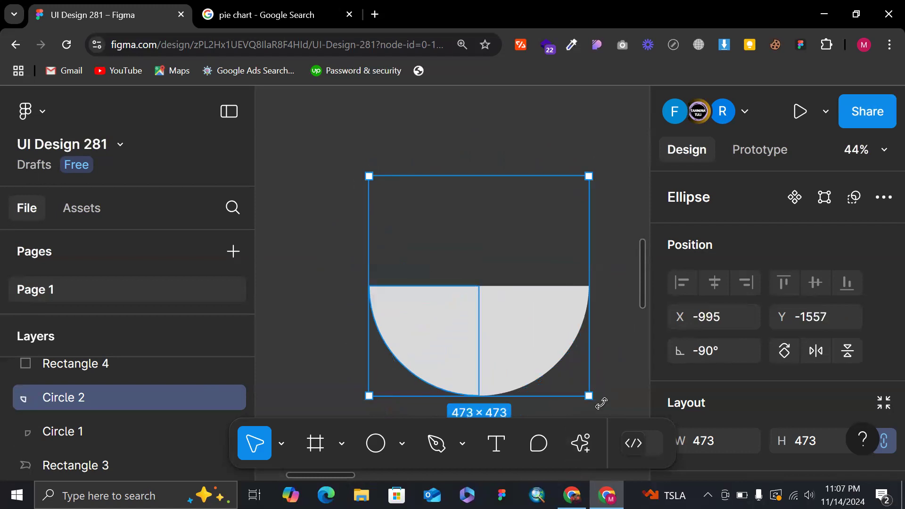
Extend the Circle 2 slice's arc sweep to 75% and fill it with red E50B0B.
mouse_move(424, 286)
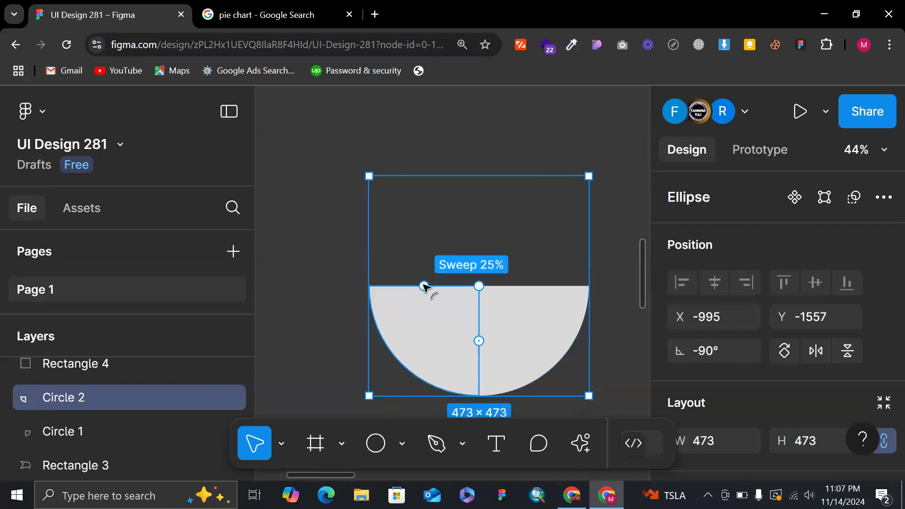
left_click_drag(424, 286, 521, 286)
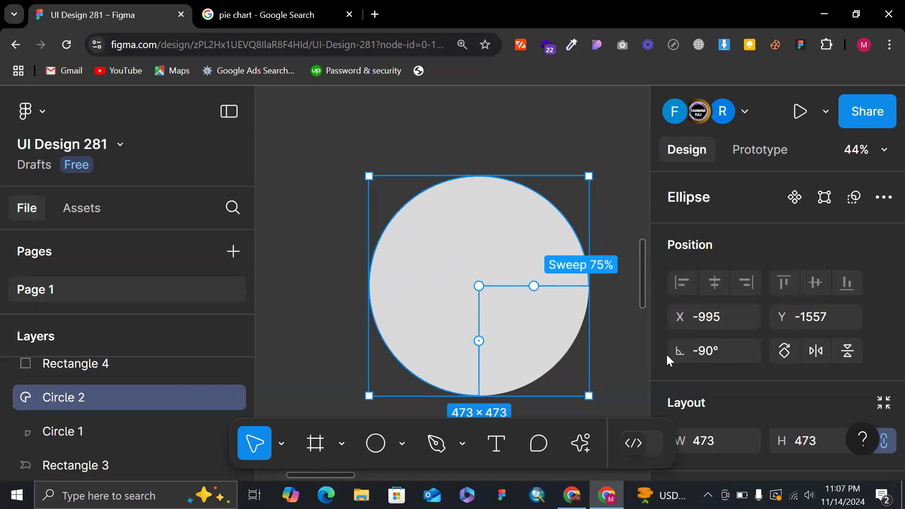
scroll(678, 368, "down", 5)
left_click(680, 401)
left_click_drag(627, 242, 637, 196)
left_click(629, 107)
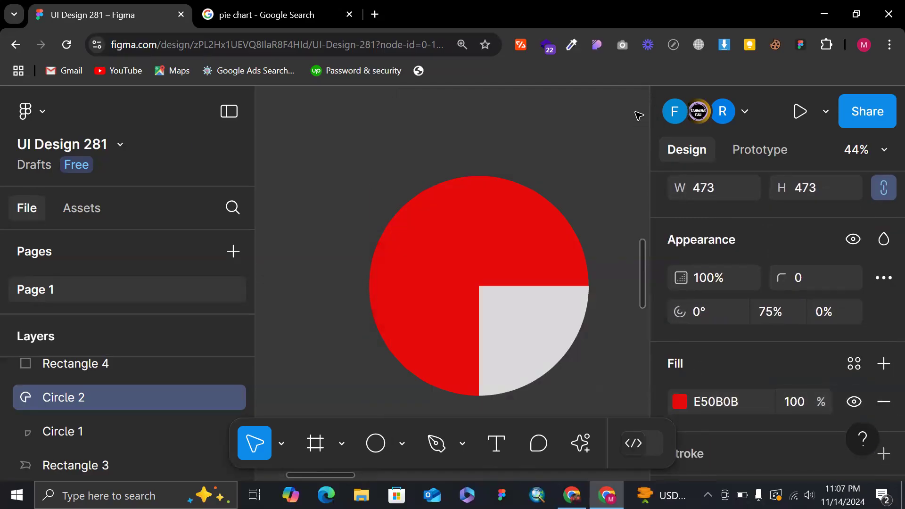
left_click(461, 133)
scroll(461, 134, "down", 3)
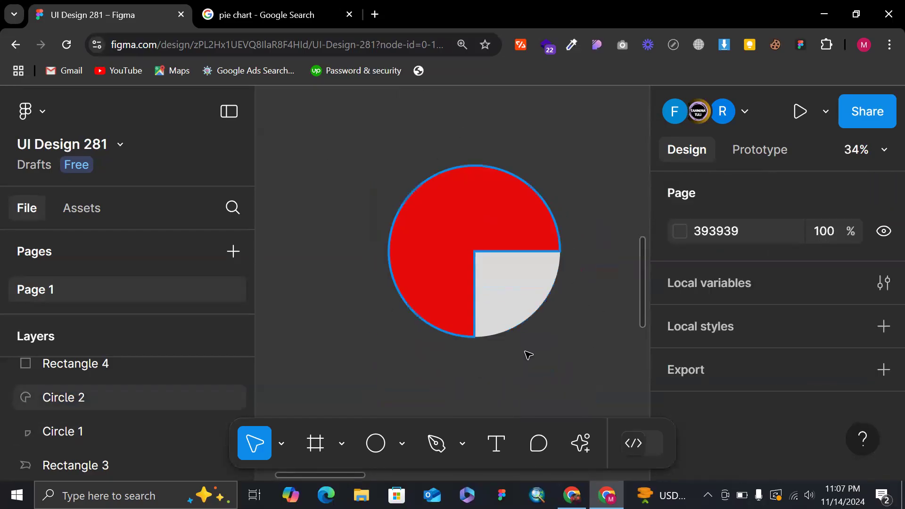
Reduce the red Circle 2 slice's arc sweep to about one eighth of the circle, adjoining the grey quarter.
left_click(473, 291)
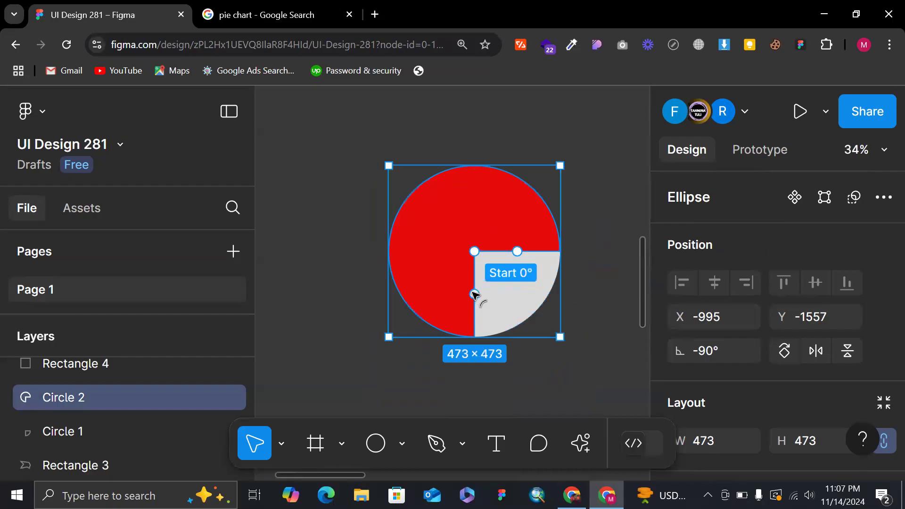
left_click_drag(471, 203, 462, 279)
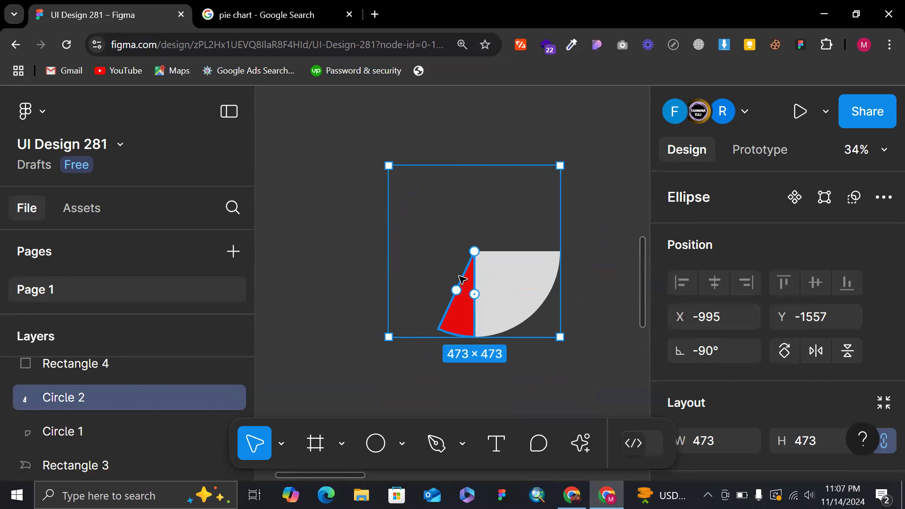
scroll(461, 279, "down", 3)
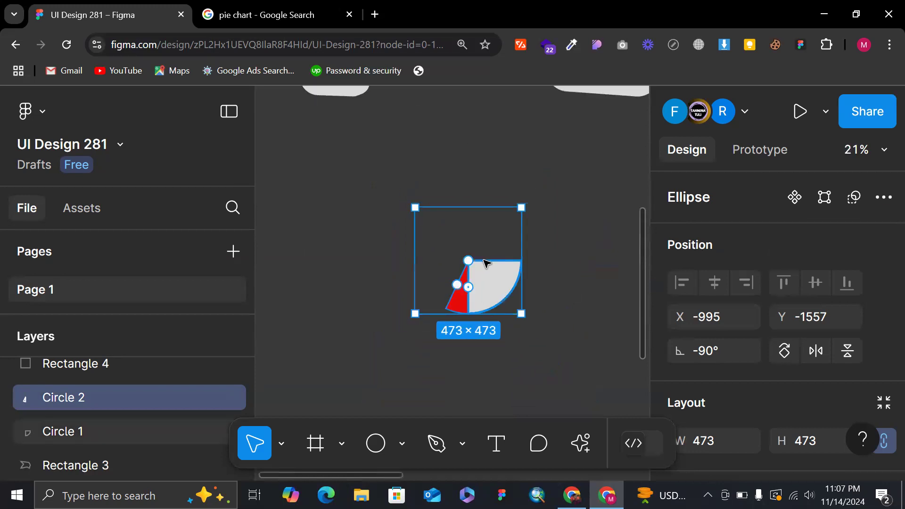
scroll(487, 263, "up", 2)
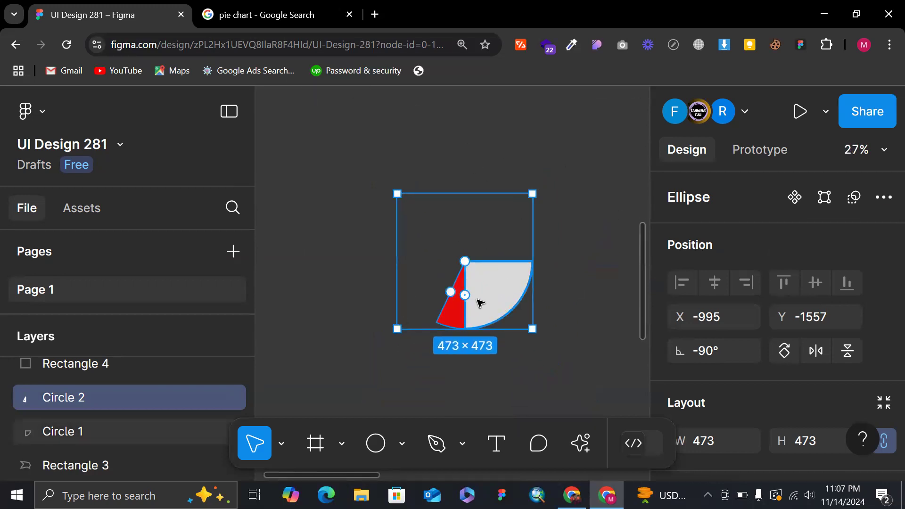
scroll(454, 314, "up", 2)
left_click_drag(448, 284, 441, 265)
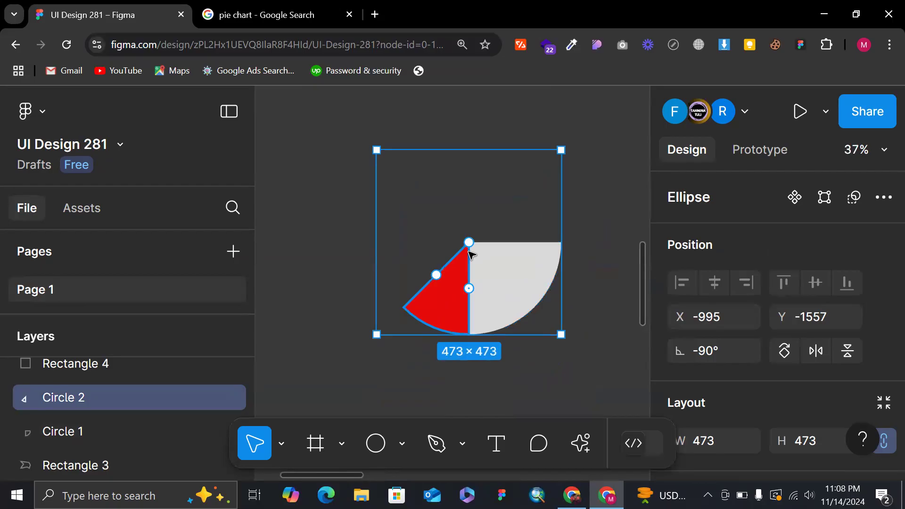
Duplicate the red slice, rotate the copy to -135°, and widen its arc sweep to 40.35%.
key("ctrl+d")
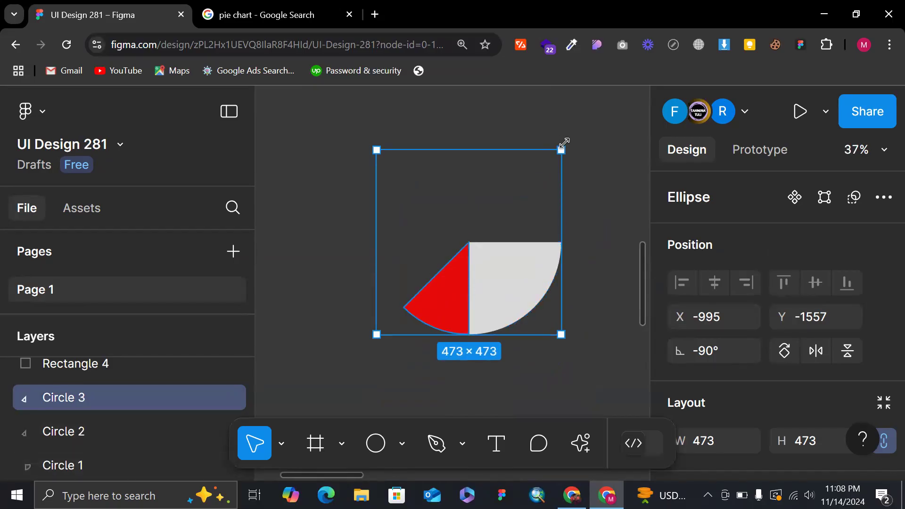
left_click_drag(565, 141, 617, 254)
left_click_drag(423, 242, 477, 197)
Fill the large Circle 3 slice with blue 0C50B7.
scroll(692, 351, "down", 5)
left_click(679, 407)
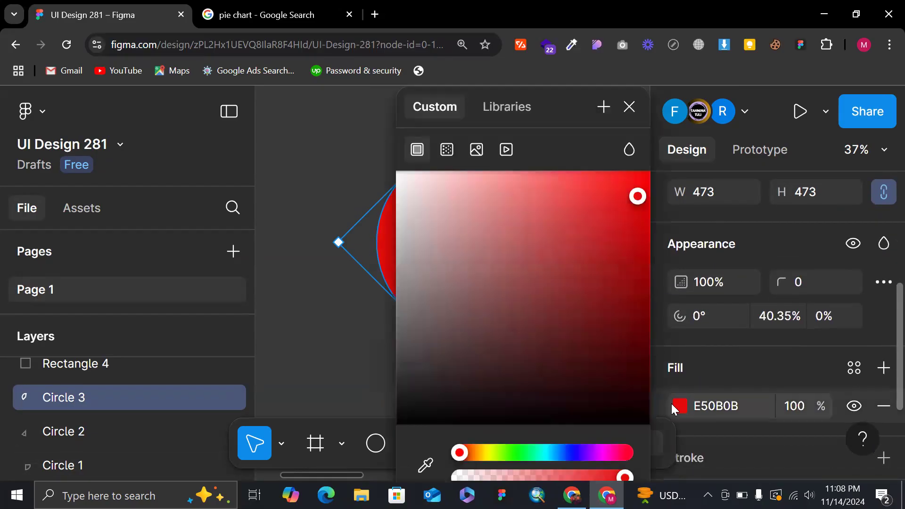
left_click(621, 269)
left_click(462, 356)
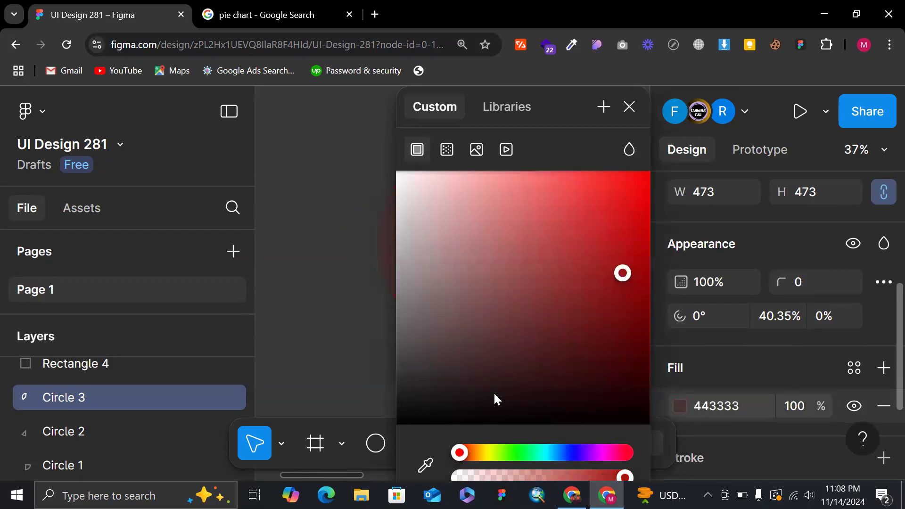
left_click(559, 450)
left_click(625, 112)
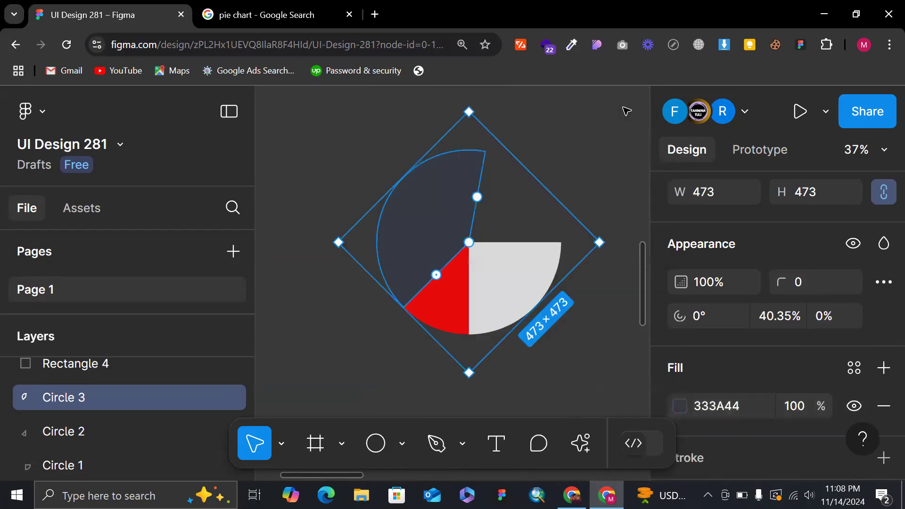
left_click(672, 409)
left_click(633, 242)
left_click(629, 108)
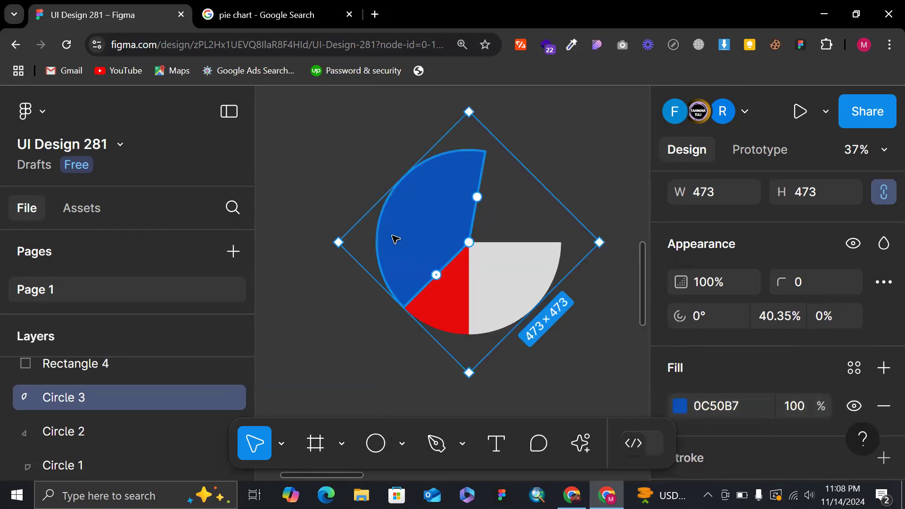
Duplicate the blue slice, rotate the copy a further 90° clockwise, and trim its arc to a 55.82° start and 22.22% sweep.
key("ctrl+d")
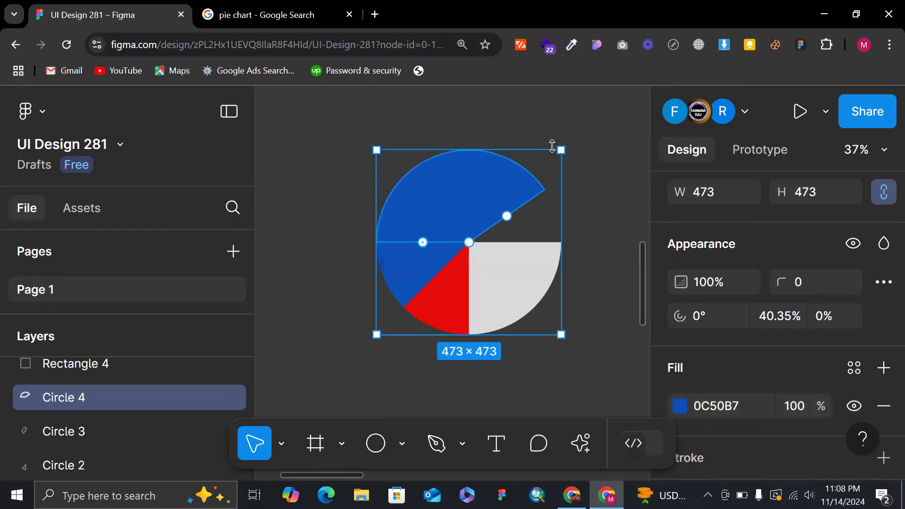
left_click_drag(581, 153, 612, 222)
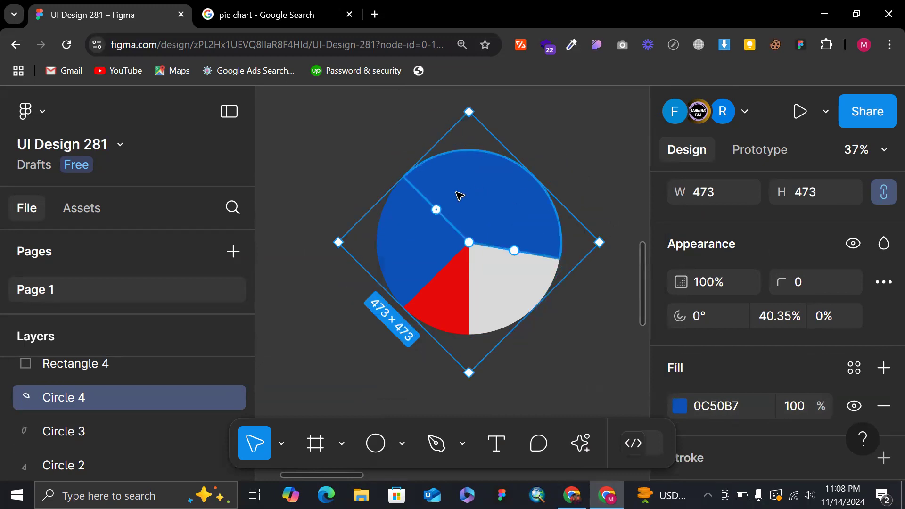
left_click_drag(436, 210, 478, 208)
left_click_drag(489, 285, 529, 244)
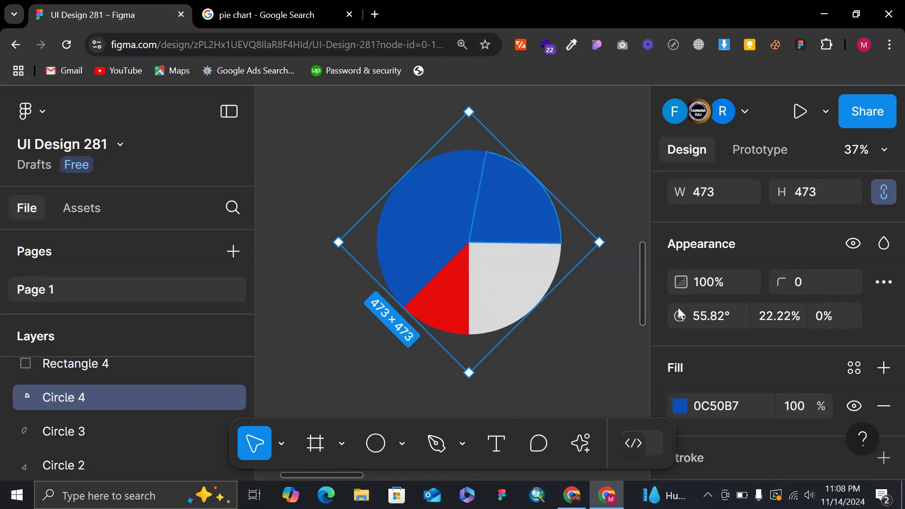
Fill the new Circle 4 slice with magenta B70C62 and deselect it.
left_click(683, 410)
left_click(609, 454)
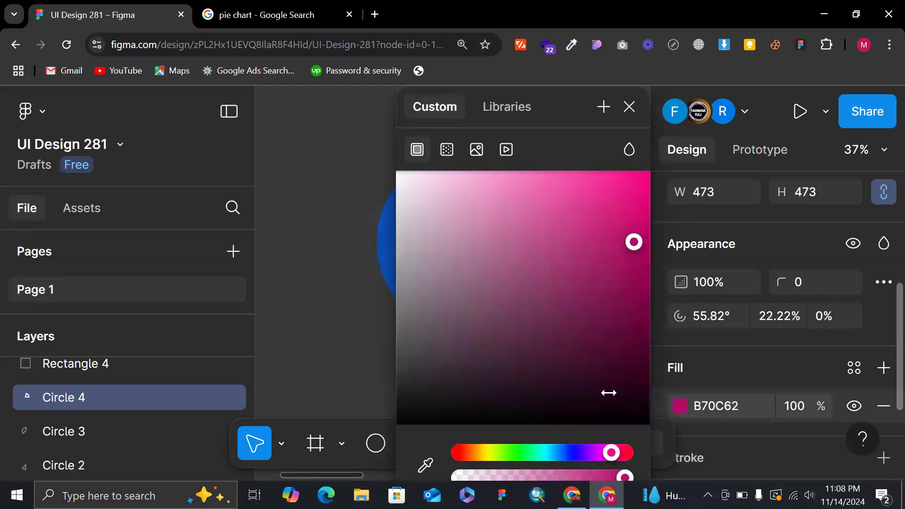
left_click(628, 107)
left_click(541, 135)
scroll(552, 149, "down", 2)
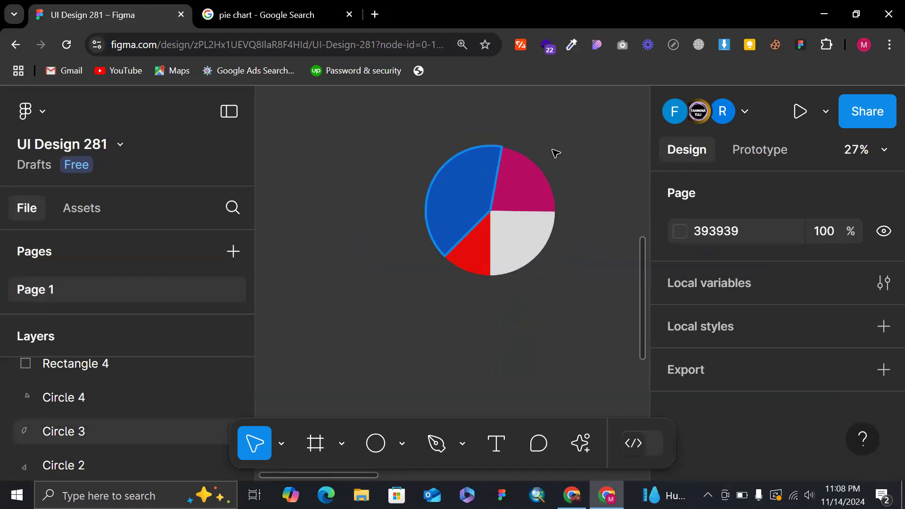
Switch to the Google image results for pie charts and examine the solid and donut-style examples as references.
left_click(248, 6)
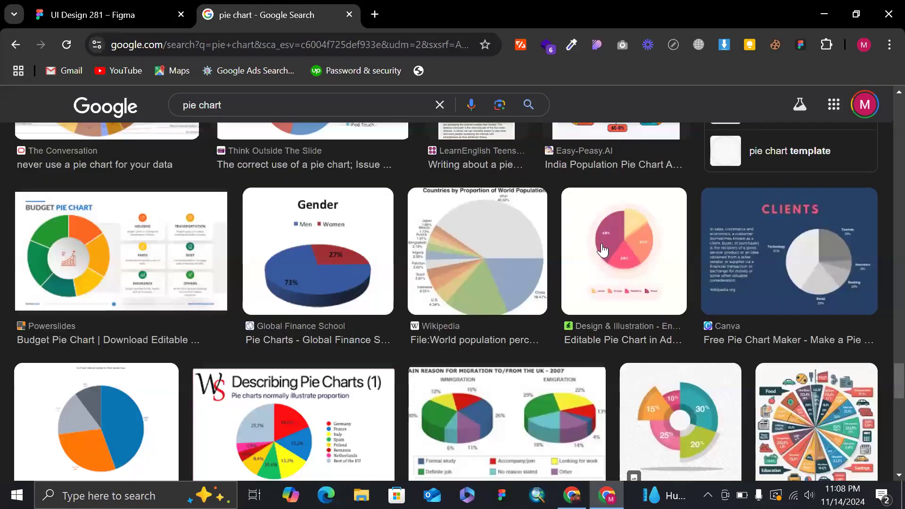
left_click(140, 9)
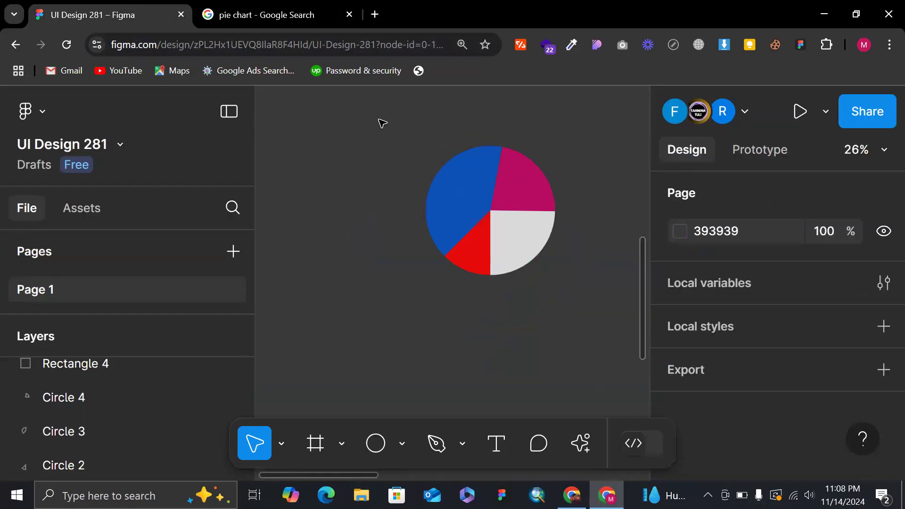
left_click(262, 6)
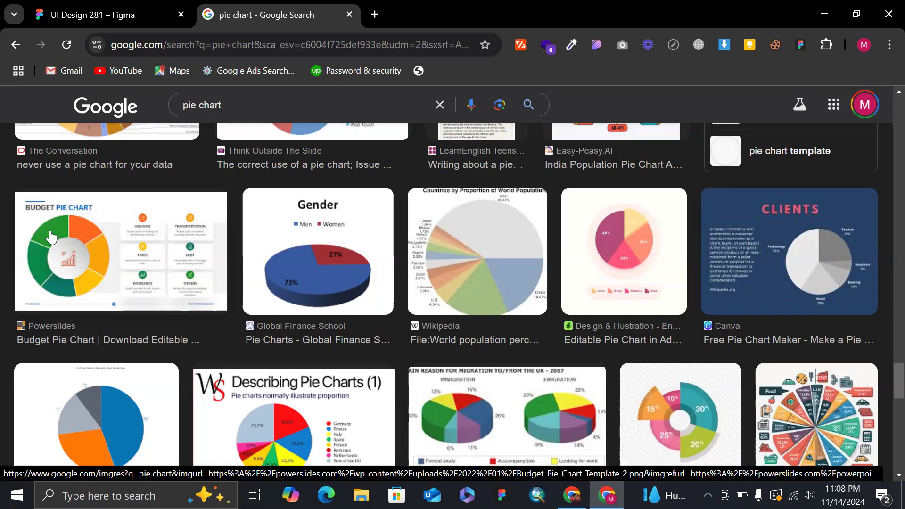
scroll(111, 205, "up", 8)
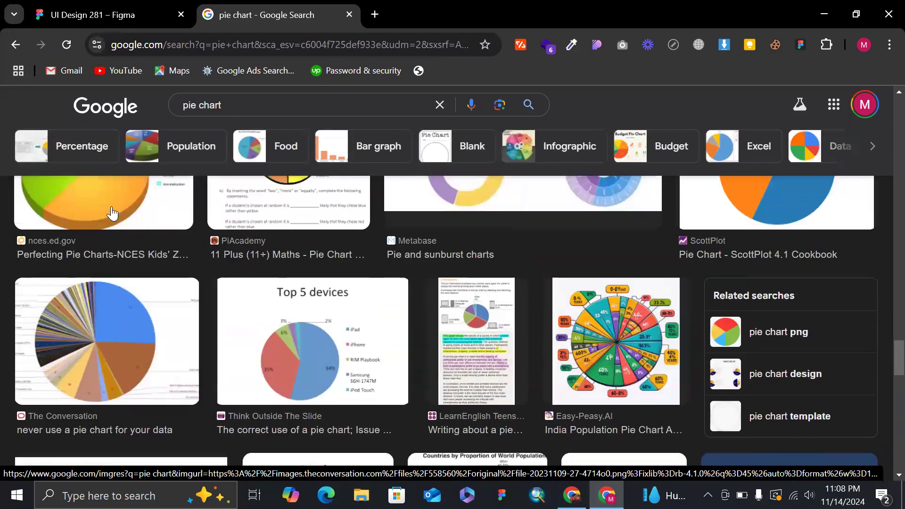
scroll(561, 287, "up", 5)
scroll(724, 312, "up", 10)
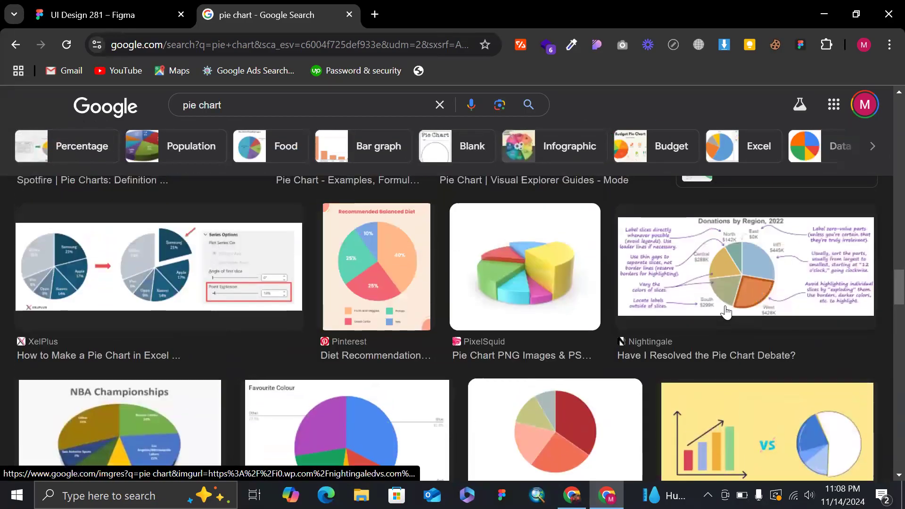
scroll(725, 312, "up", 12)
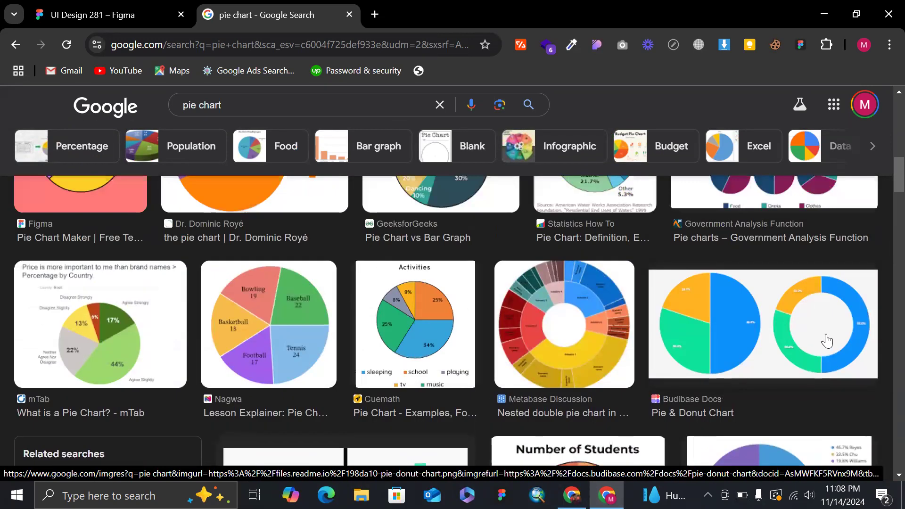
scroll(806, 311, "up", 4)
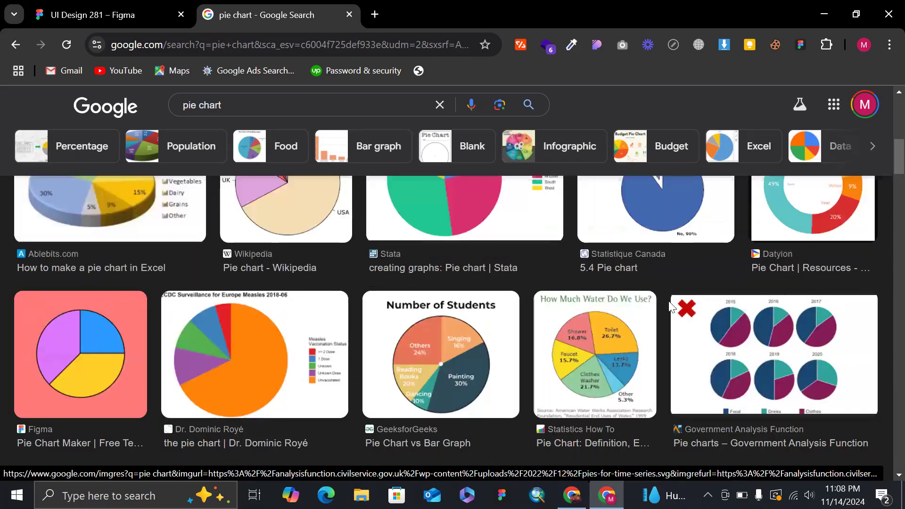
scroll(672, 306, "up", 2)
scroll(818, 283, "up", 3)
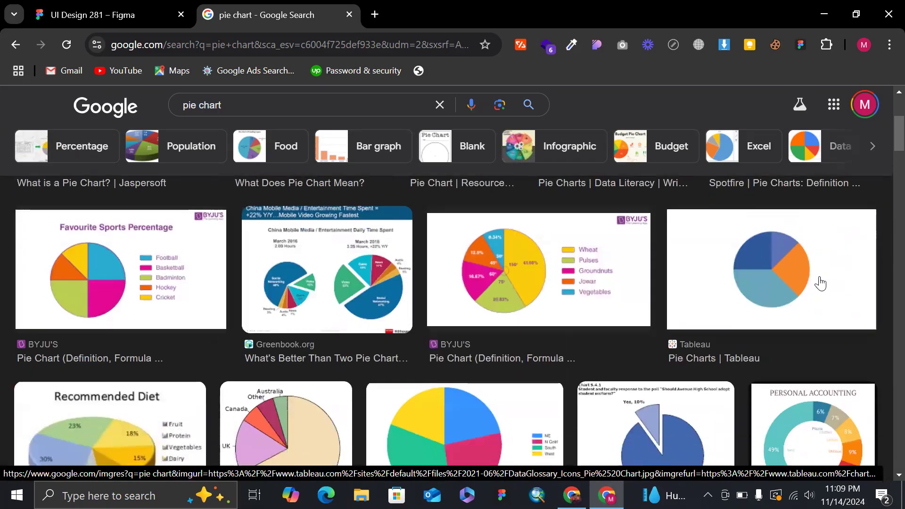
scroll(818, 283, "down", 20)
scroll(350, 286, "down", 15)
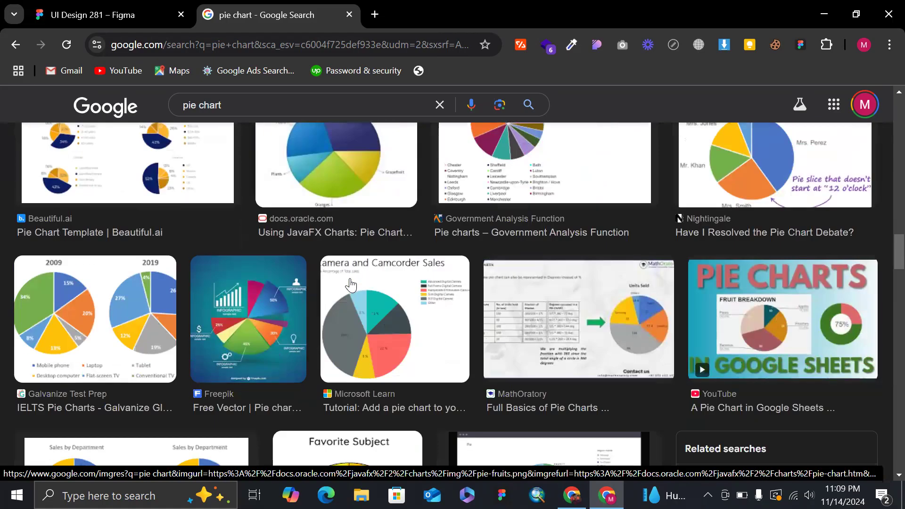
scroll(350, 285, "down", 15)
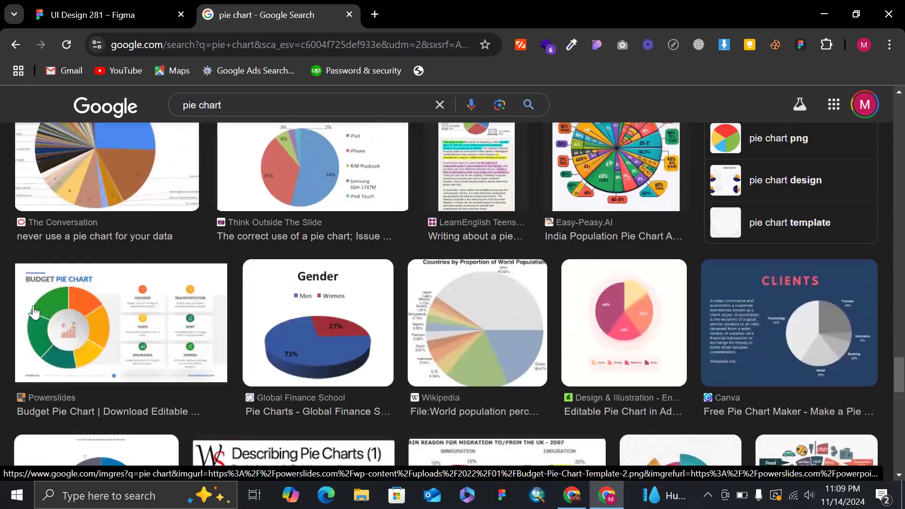
scroll(209, 318, "down", 2)
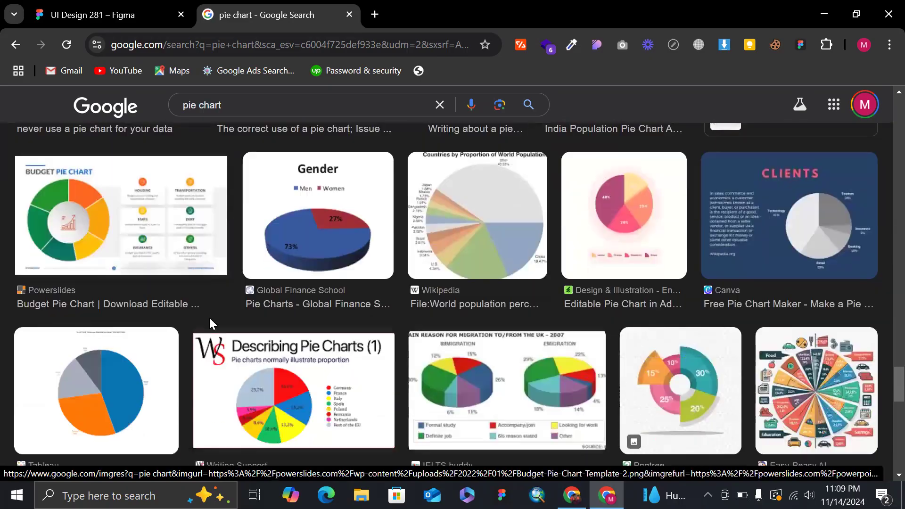
Return to the Figma design and select the blue Circle 3 slice at its arc ratio handle in the pie's centre.
left_click(49, 6)
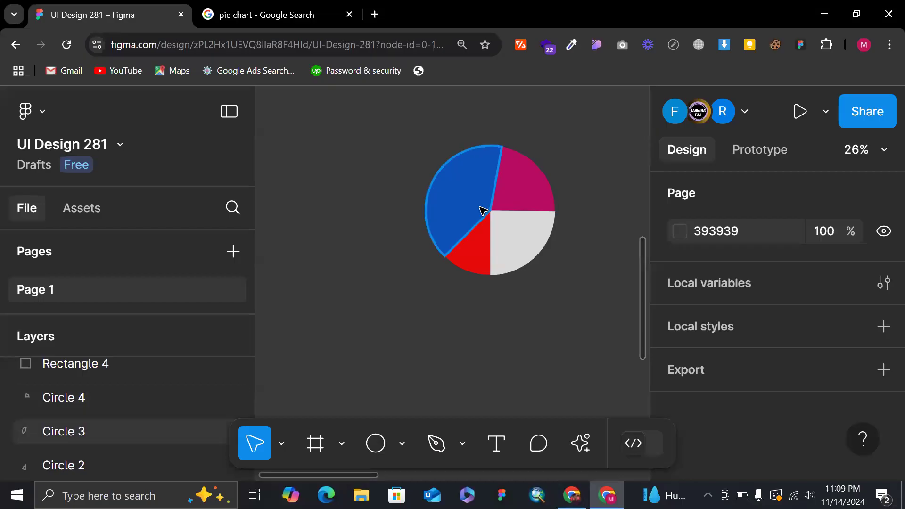
left_click(502, 214)
scroll(503, 216, "up", 3)
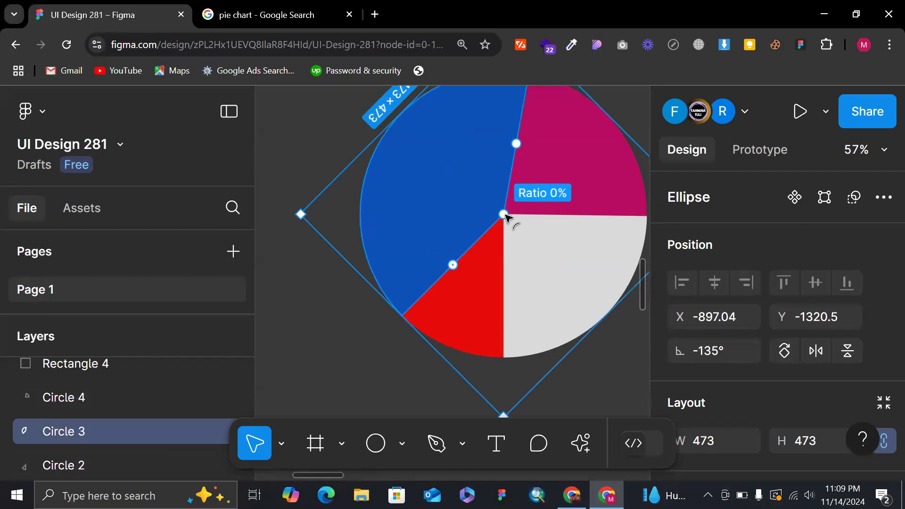
Try to hollow out the blue, red, grey and magenta slices one by one into a donut by enlarging each arc's ratio.
left_click_drag(502, 214, 432, 182)
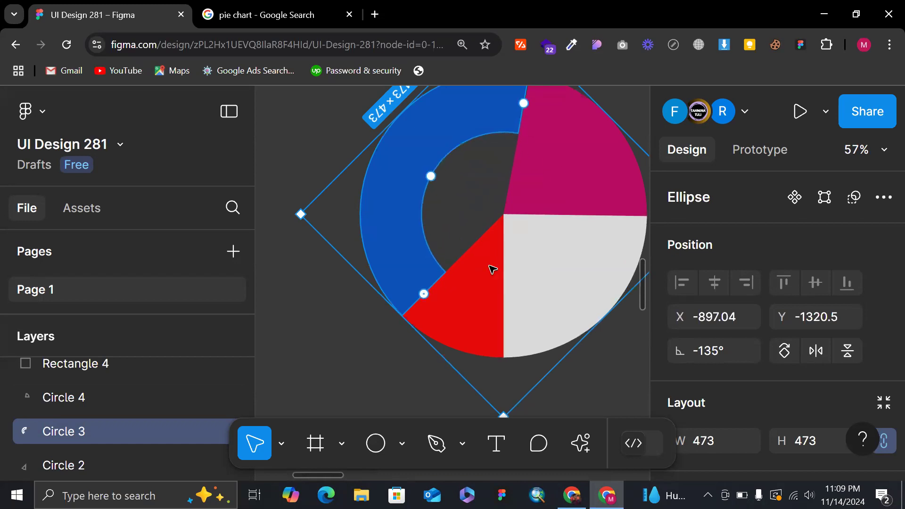
left_click(499, 290)
left_click_drag(500, 225, 472, 290)
left_click(517, 281)
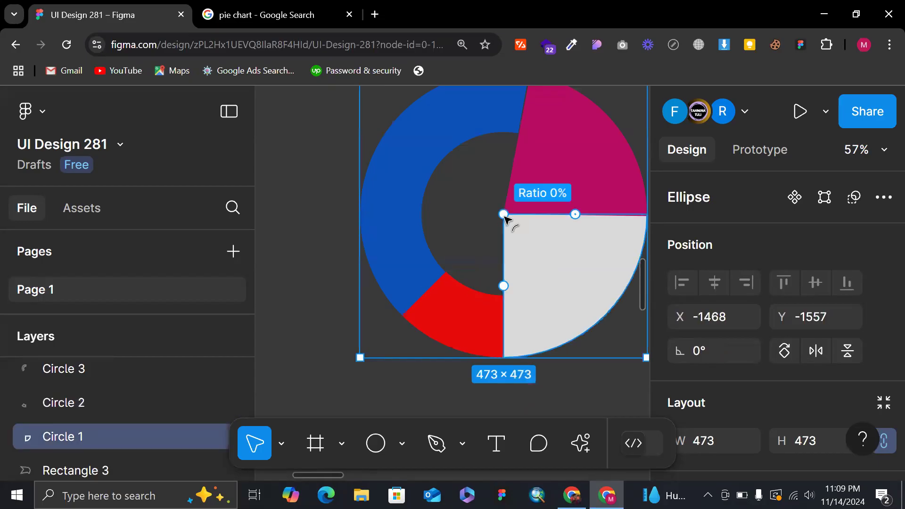
left_click_drag(504, 215, 541, 289)
left_click(531, 196)
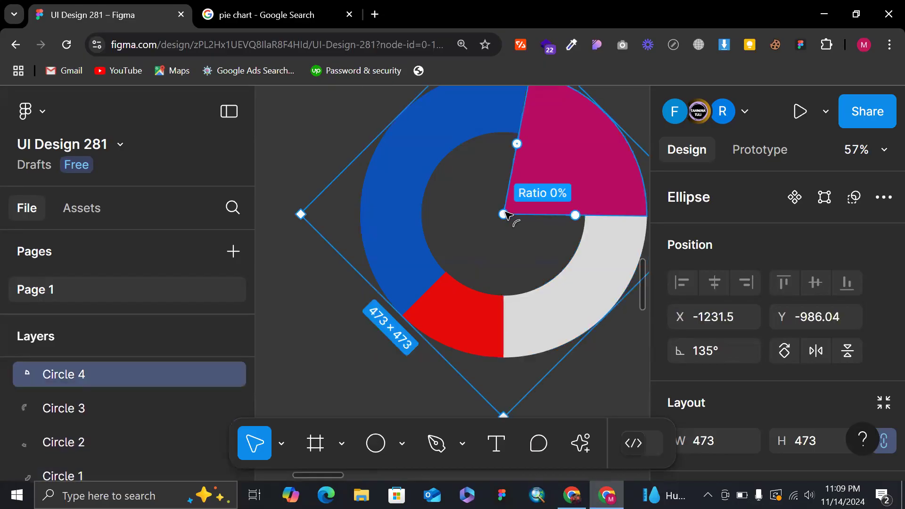
left_click_drag(503, 215, 575, 178)
left_click(543, 205)
scroll(544, 206, "down", 2)
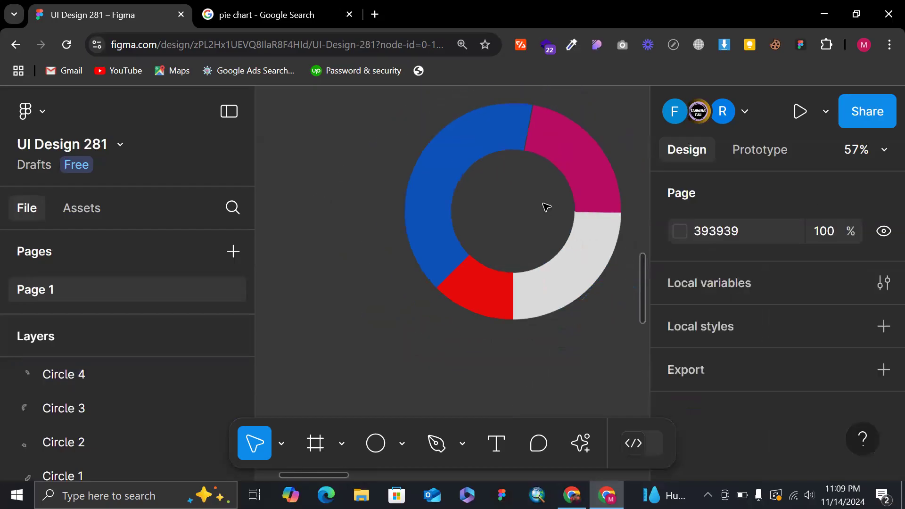
scroll(546, 208, "right", 3)
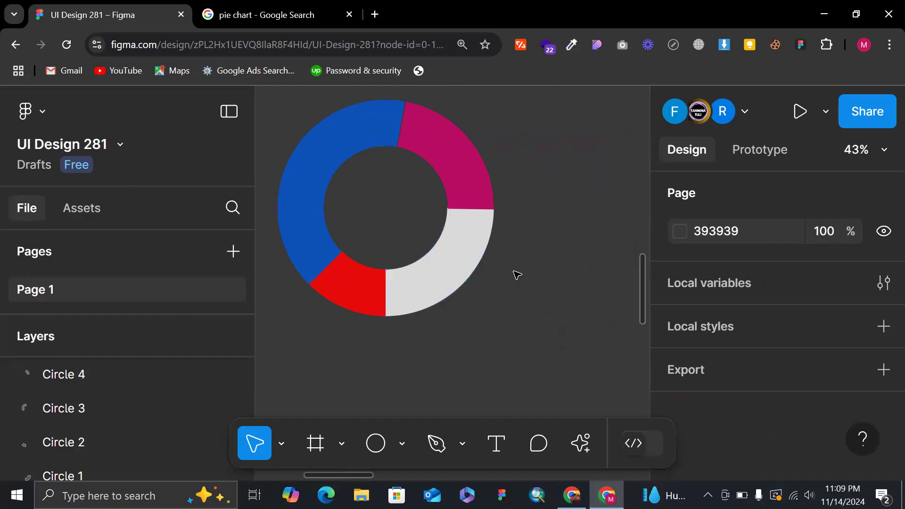
Undo the separate ratio changes on all four slices, back to the solid pie chart.
key("ctrl+z")
key("ctrl+z")
key("ctrl+z")
key("ctrl+z")
key("ctrl+z")
key("ctrl+z")
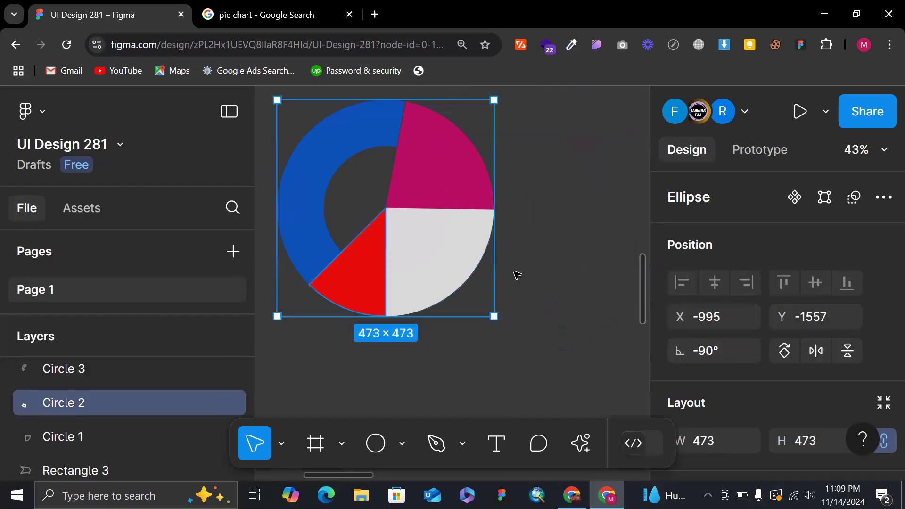
key("ctrl+z")
key("ctrl+z")
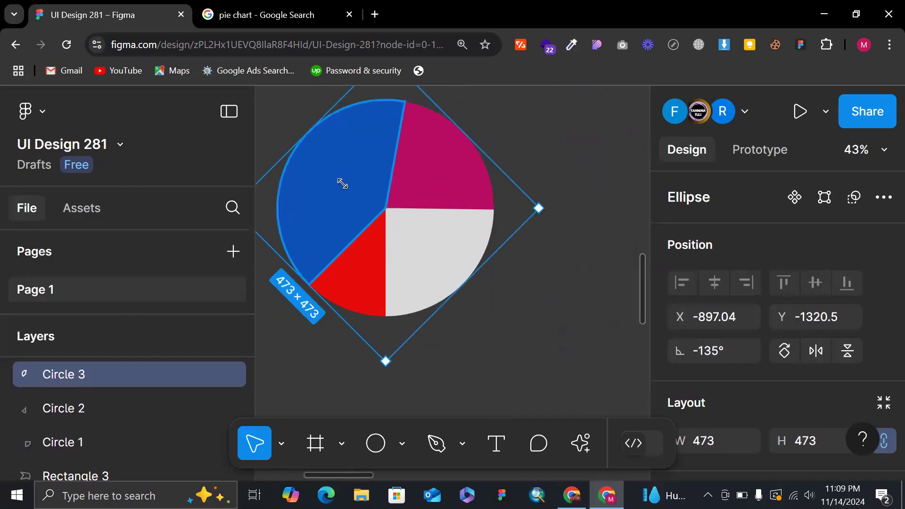
left_click(439, 197, "shift")
left_click(430, 218, "shift")
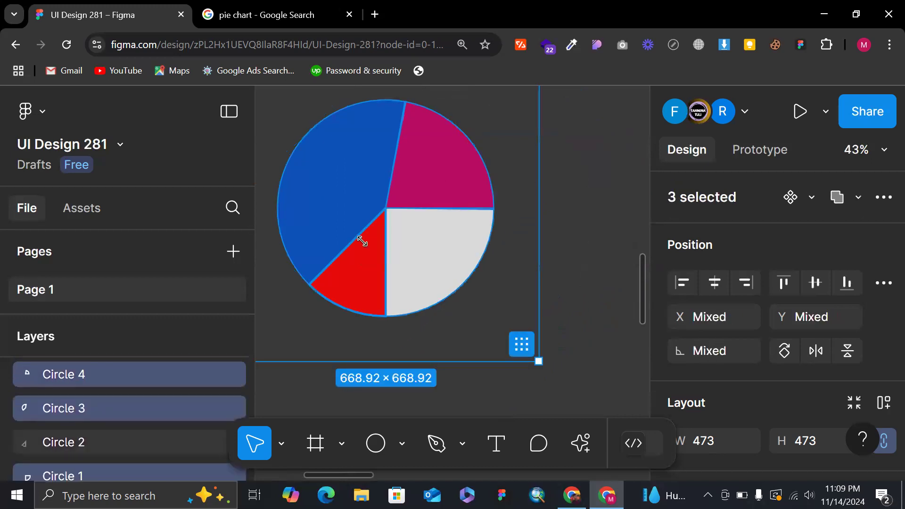
left_click(361, 241, "shift")
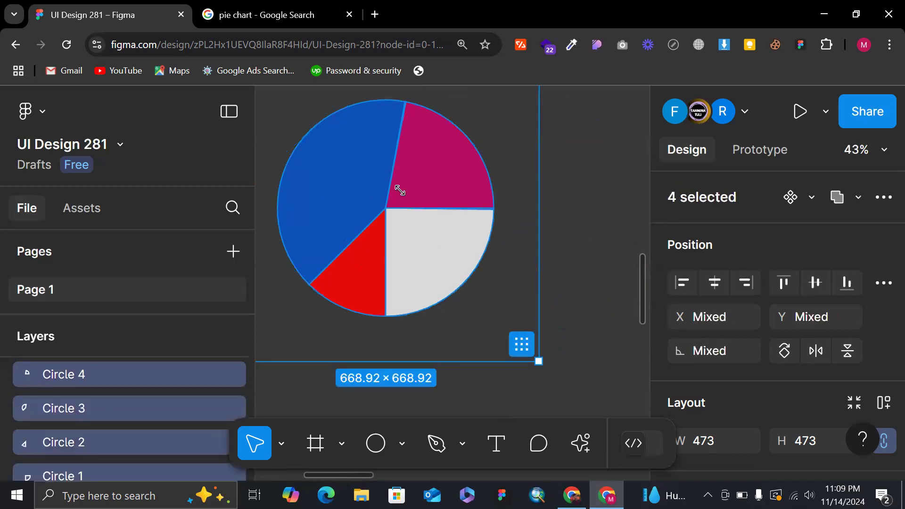
key("ctrl+z")
key("ctrl+z")
key("ctrl+z")
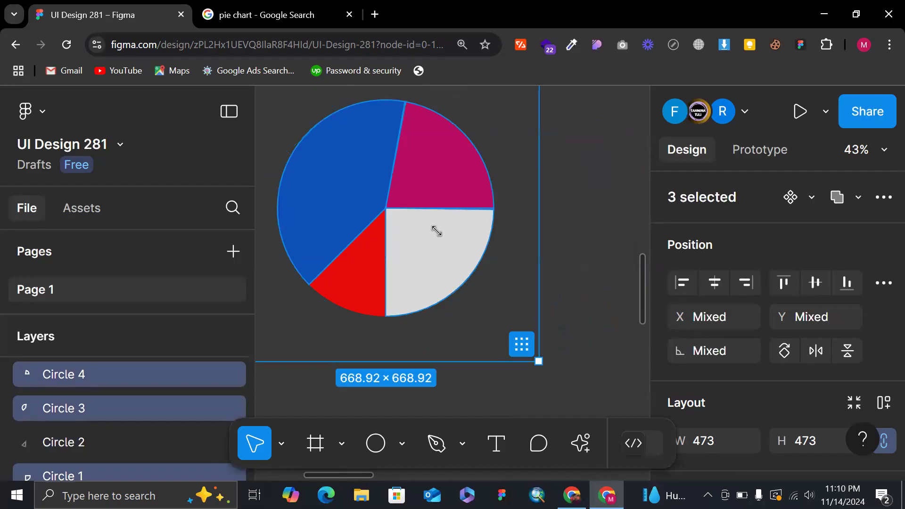
key("ctrl+z")
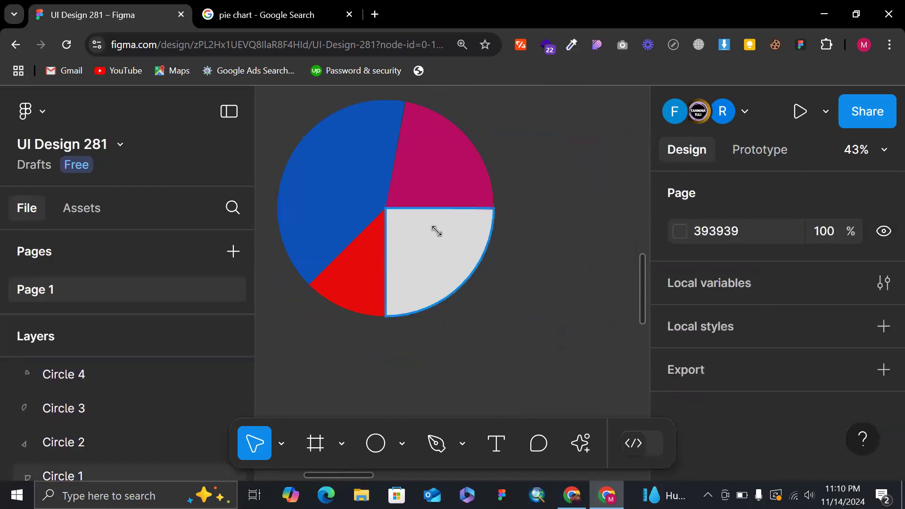
left_click(386, 210)
left_click_drag(386, 210, 439, 256)
key("ctrl+z")
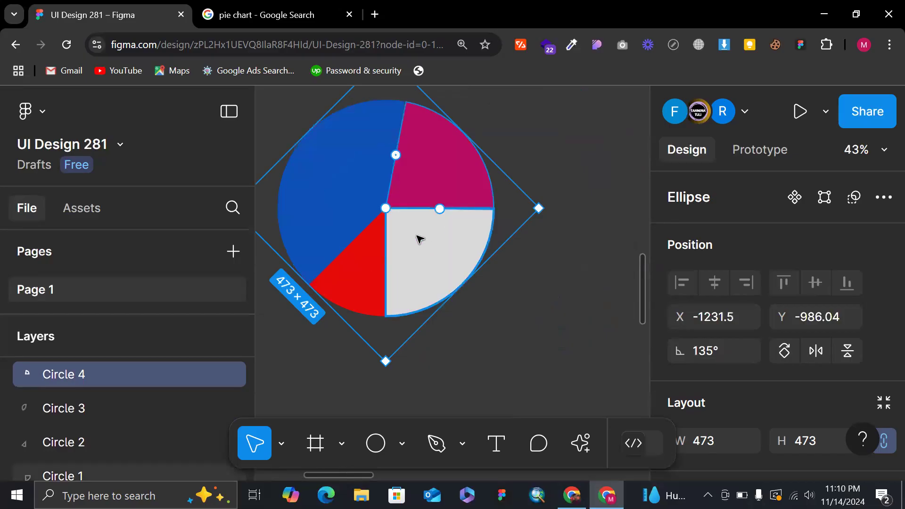
Hollow out the grey Circle 1 slice into a ring segment and set its arc ratio to 61%.
left_click(390, 211)
left_click_drag(391, 209, 434, 257)
key("ctrl+z")
mouse_move(436, 259)
scroll(761, 313, "down", 3)
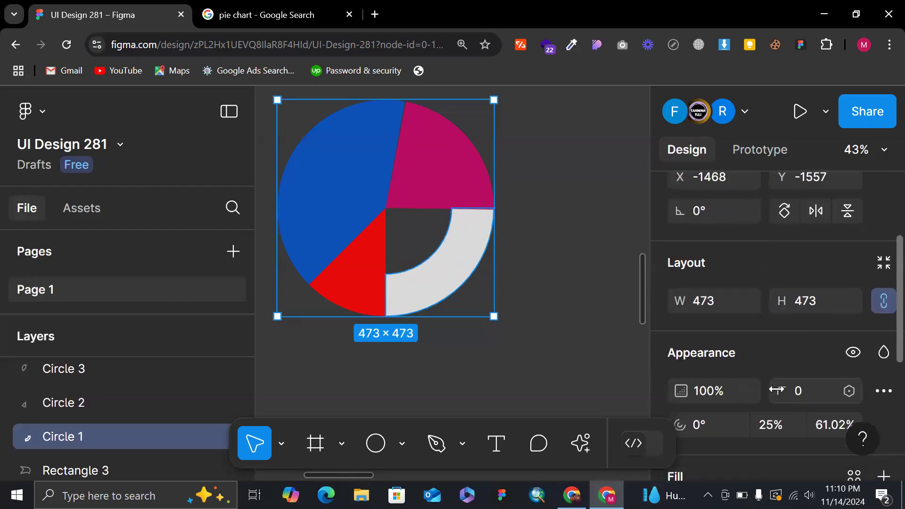
scroll(791, 389, "down", 2)
left_click(833, 364)
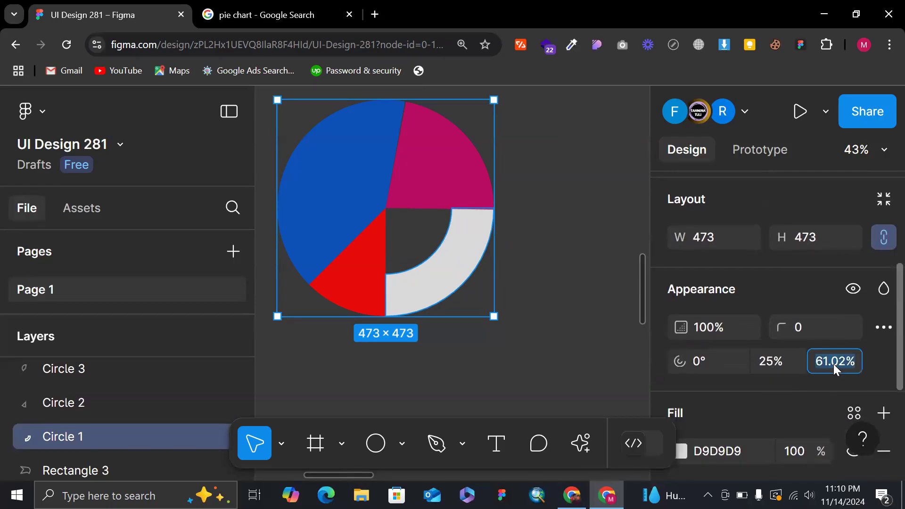
type("61")
key("Return")
double_click(471, 218)
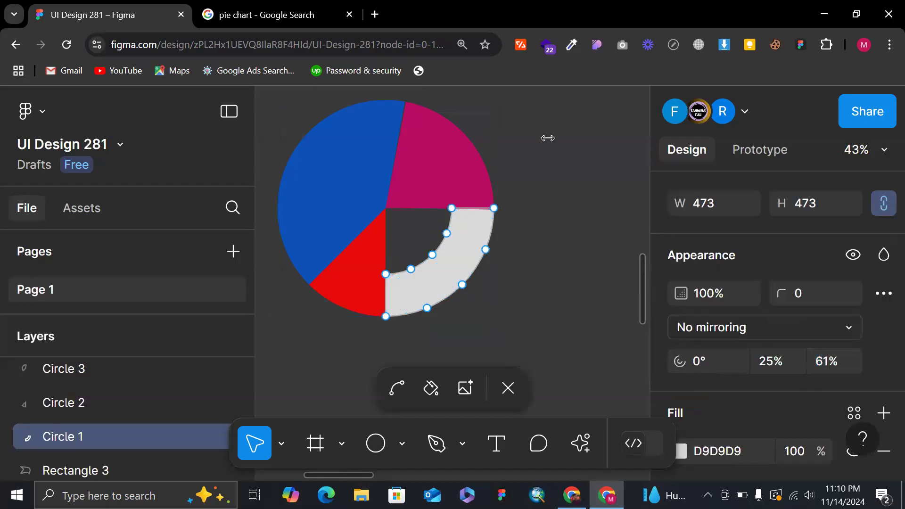
key("Escape")
Select the blue, red and magenta slices together, set their arc ratio to 61%, and deselect them.
left_click(377, 184)
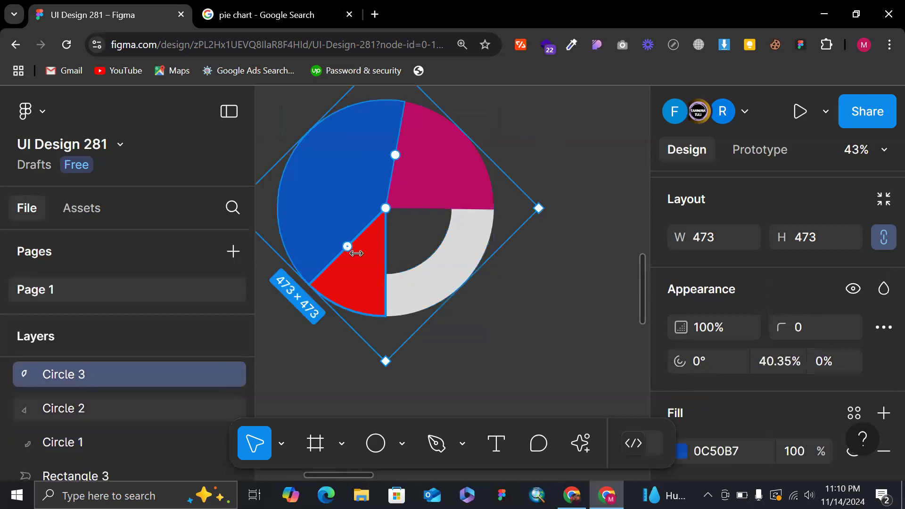
left_click(354, 247, "shift")
left_click(456, 169, "shift")
left_click(822, 363)
type("61")
key("Return")
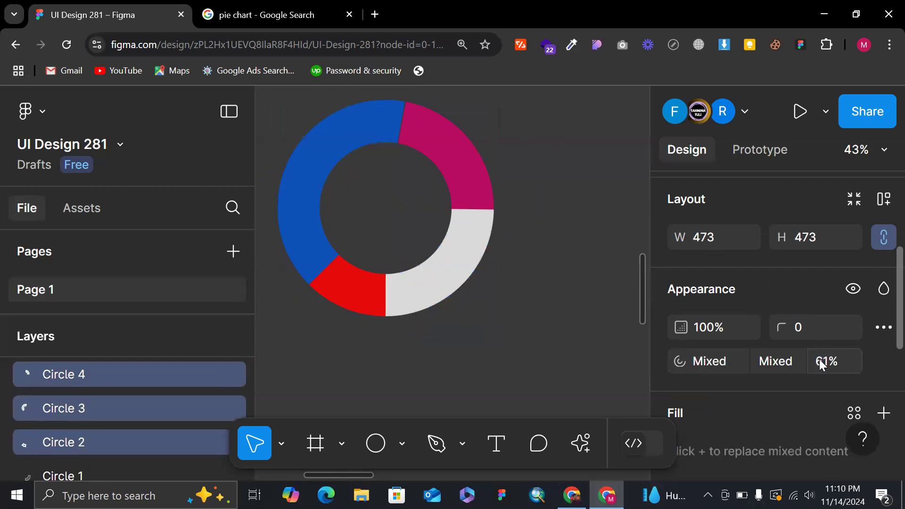
left_click(571, 185)
scroll(572, 184, "down", 2)
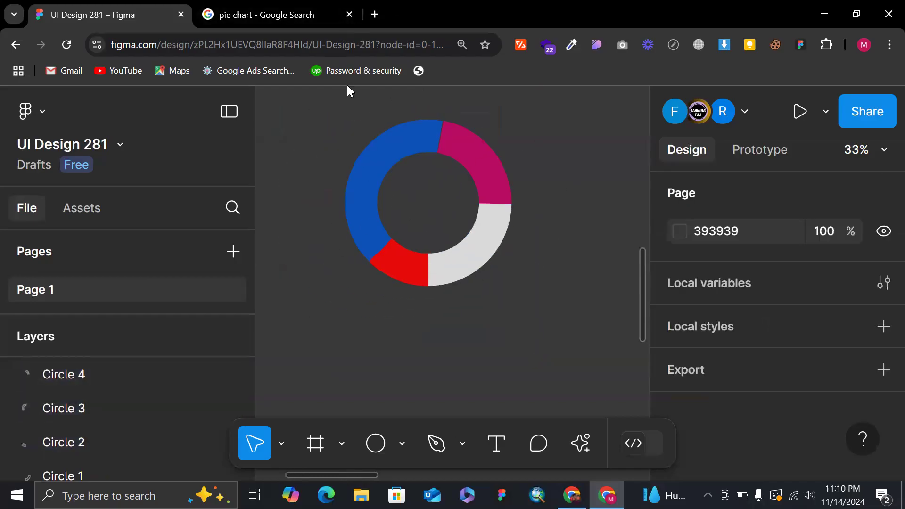
Check the Google pie chart image results again for donut-style references and return to the Figma design.
left_click_drag(319, 108, 509, 296)
left_click(587, 286)
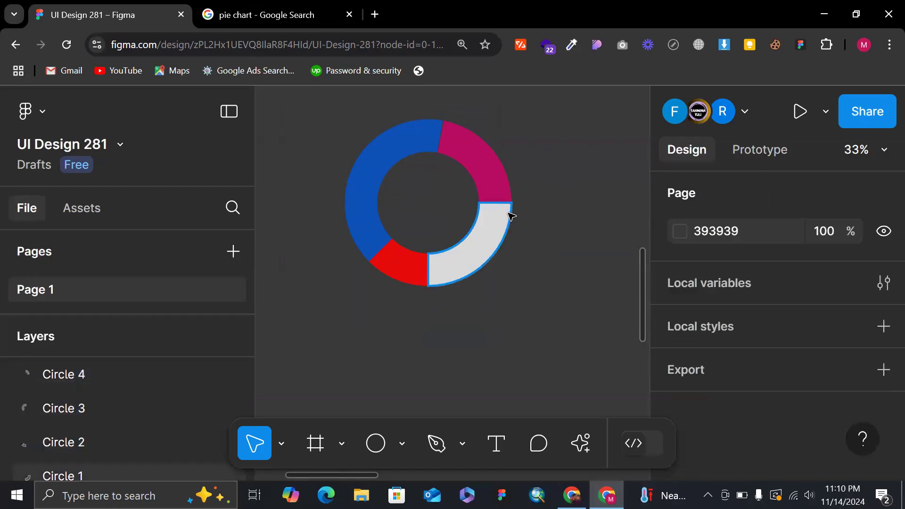
left_click(270, 20)
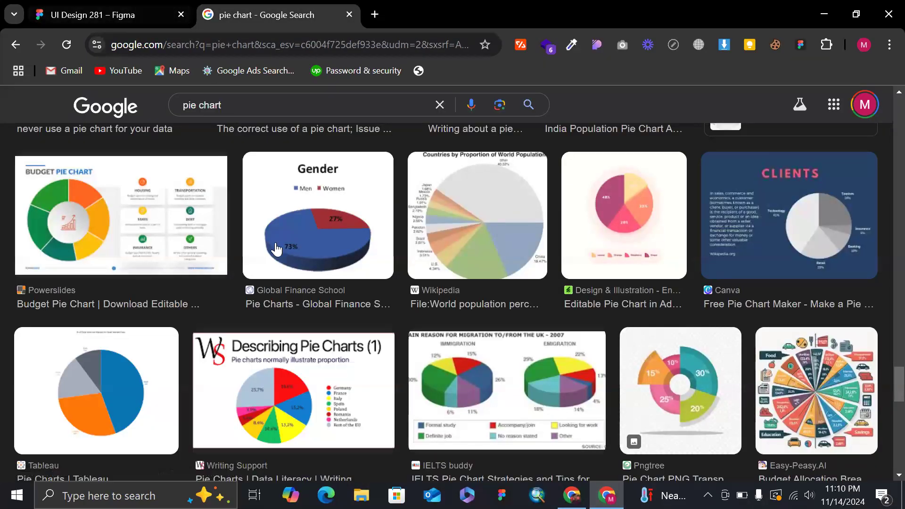
left_click(116, 13)
left_click_drag(404, 161, 404, 212)
key("ctrl+z")
Shorten the blue Circle 3 segment's sweep to 39.5% at its magenta end and rotate the segment to about -137.42°.
scroll(404, 212, "up", 3)
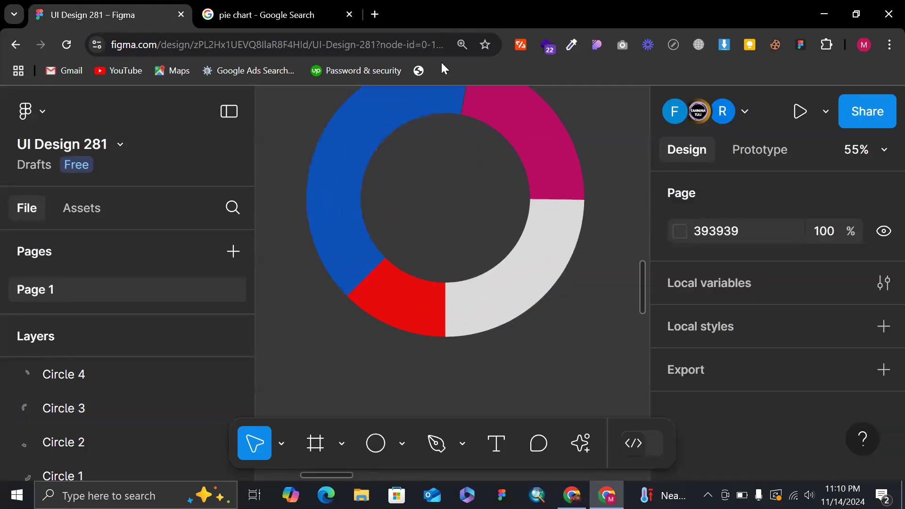
scroll(458, 166, "up", 3)
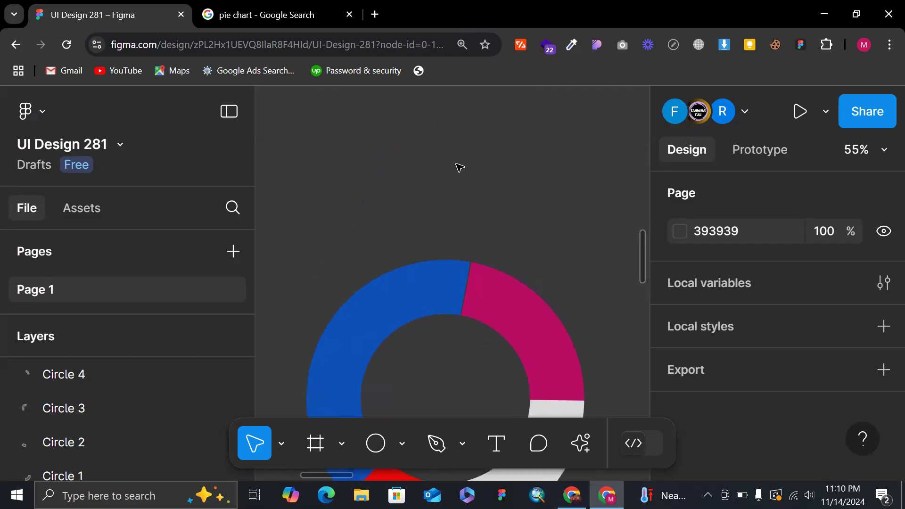
left_click(473, 281)
left_click(465, 283)
scroll(464, 288, "up", 5)
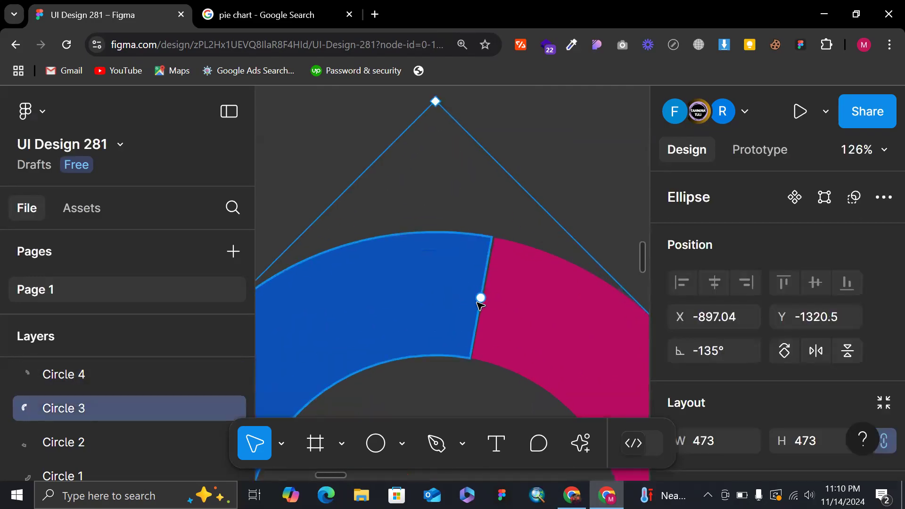
left_click_drag(481, 298, 466, 296)
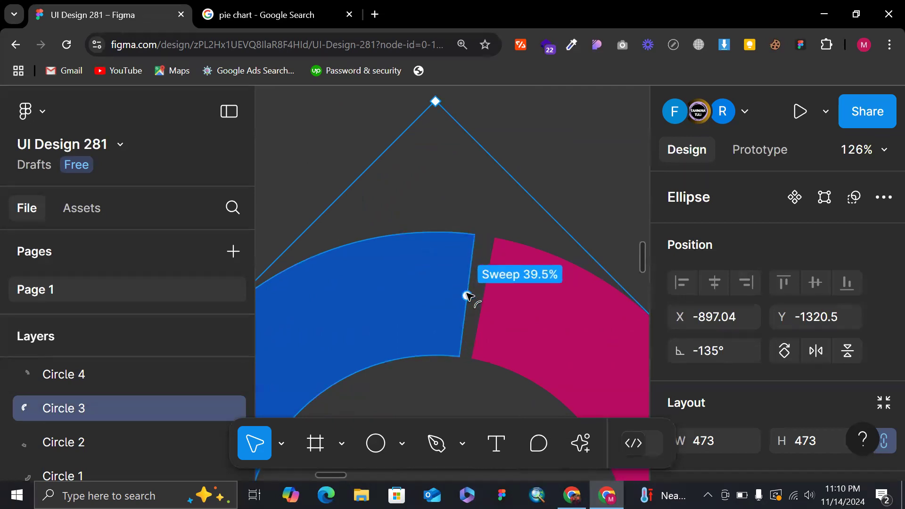
scroll(468, 296, "down", 3)
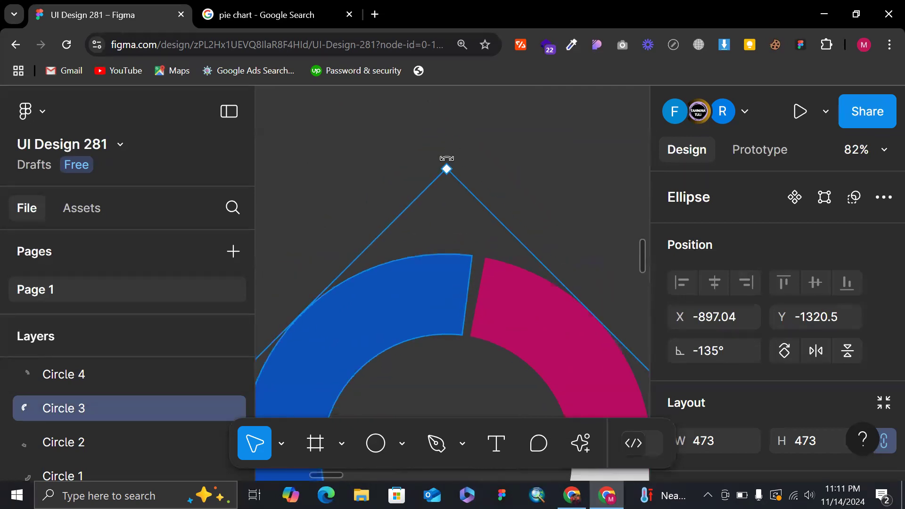
left_click_drag(449, 158, 458, 158)
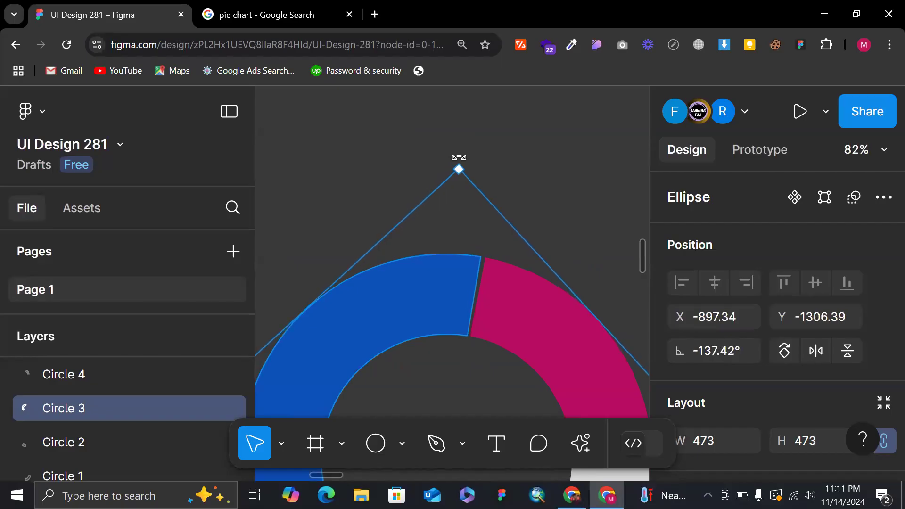
Shorten the red Circle 2 segment at its blue end and rotate it to about -93.64° to open a gap beside the grey segment.
scroll(462, 161, "down", 3)
left_click(373, 202)
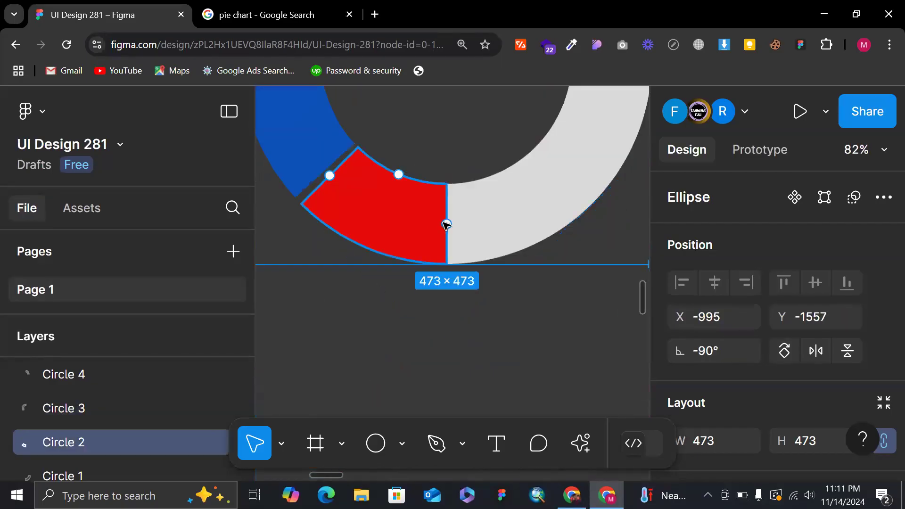
left_click_drag(353, 214, 341, 187)
key("ctrl+z")
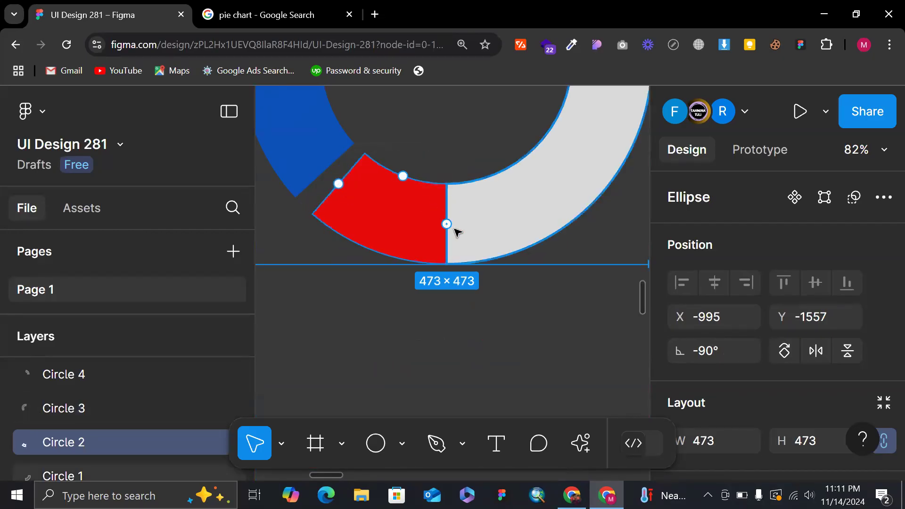
scroll(401, 235, "down", 5)
scroll(454, 210, "up", 5)
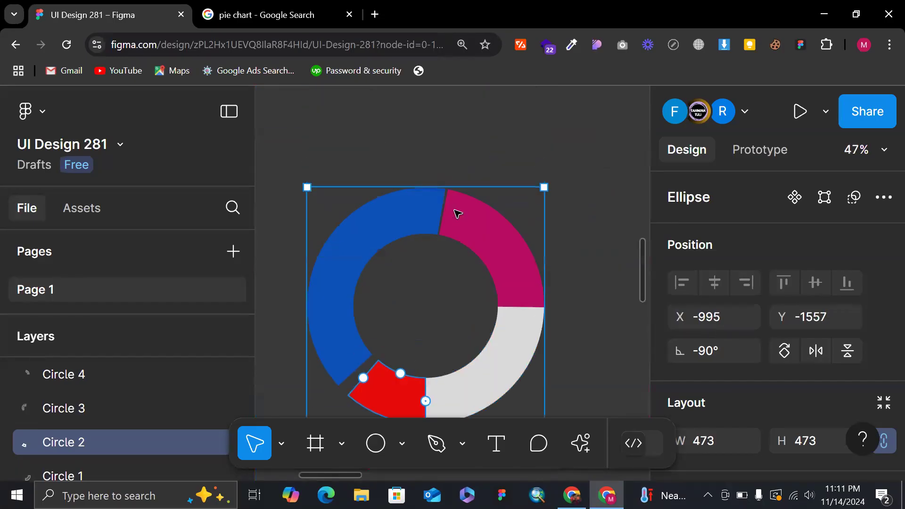
left_click_drag(548, 195, 555, 202)
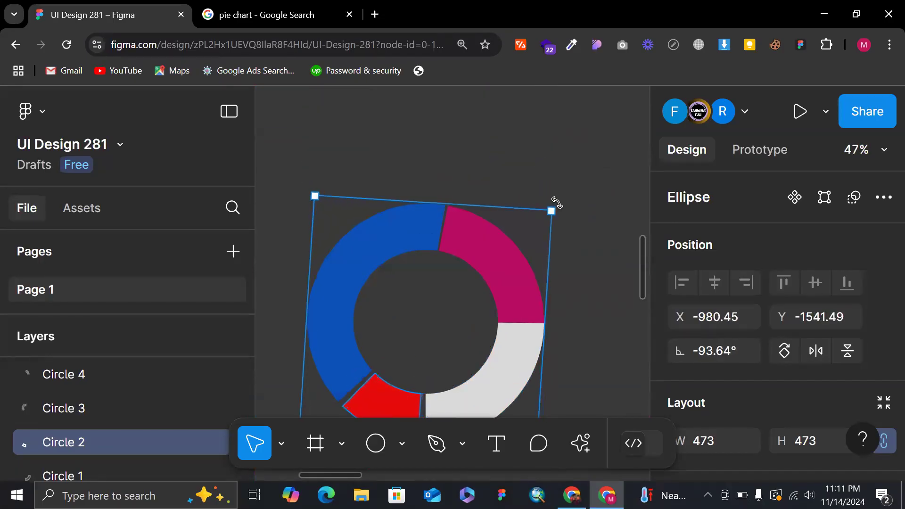
Shorten the magenta Circle 4 segment at its grey end, rotate it slightly clockwise to even out both neighbouring gaps, and deselect it.
left_click(479, 258)
left_click_drag(529, 321, 528, 316)
scroll(529, 319, "down", 3)
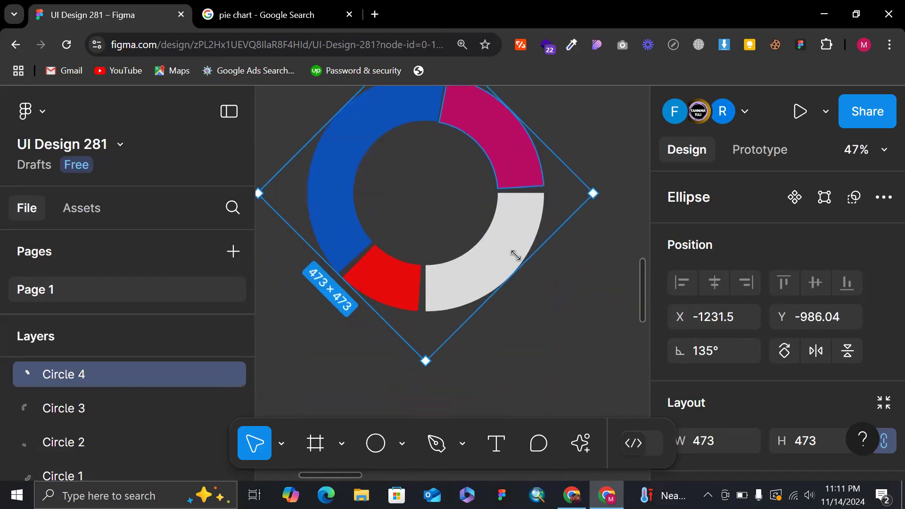
scroll(490, 149, "up", 1)
left_click_drag(450, 138, 450, 137)
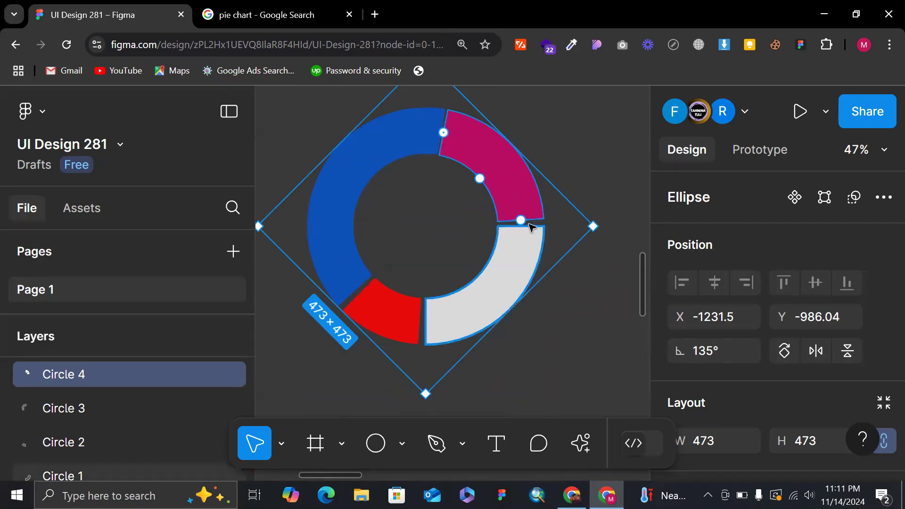
left_click_drag(527, 223, 530, 218)
scroll(530, 216, "up", 1)
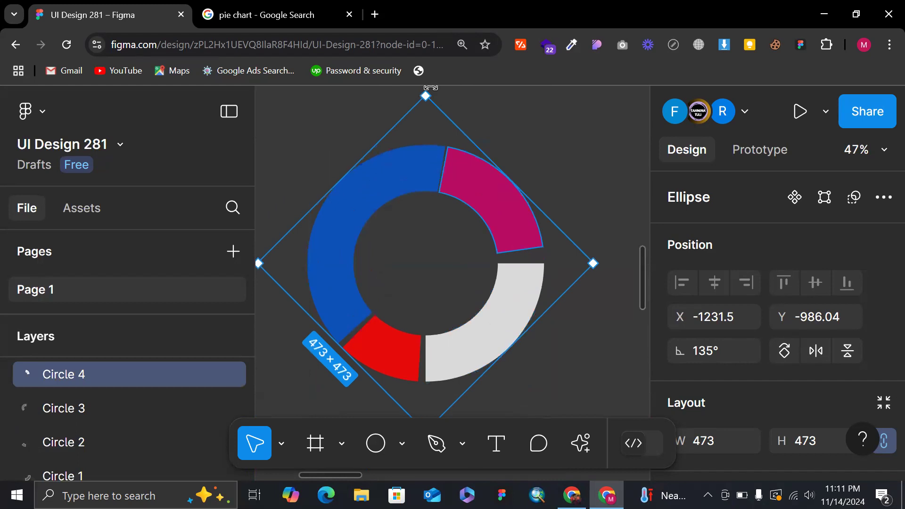
left_click_drag(442, 93, 441, 93)
left_click(583, 212)
scroll(584, 212, "down", 5, "ctrl")
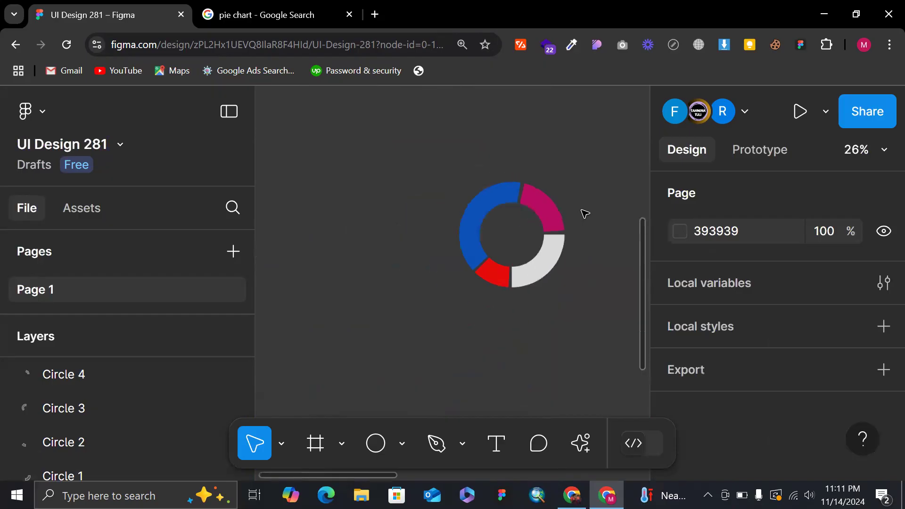
scroll(614, 240, "down", 2, "ctrl")
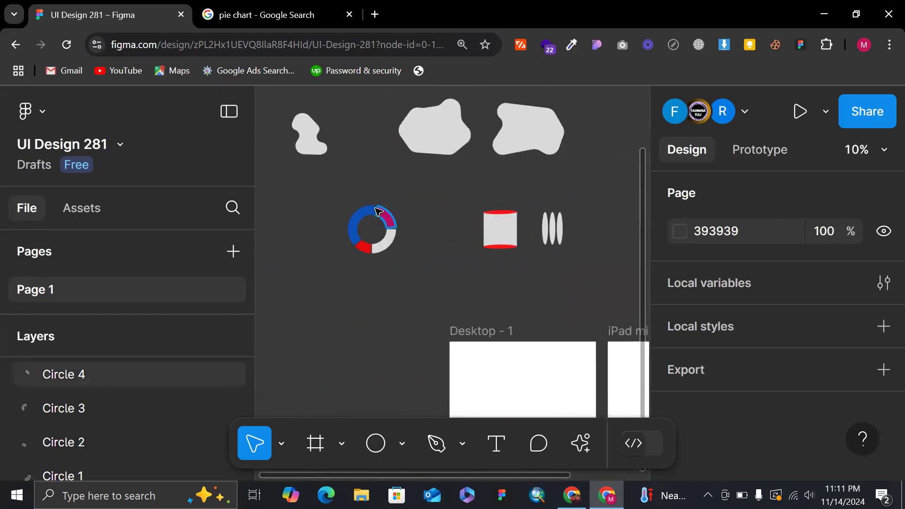
Move the four-segment donut chart onto the Desktop - 1 frame and check the pie chart image results again for reference.
left_click_drag(334, 208, 431, 317)
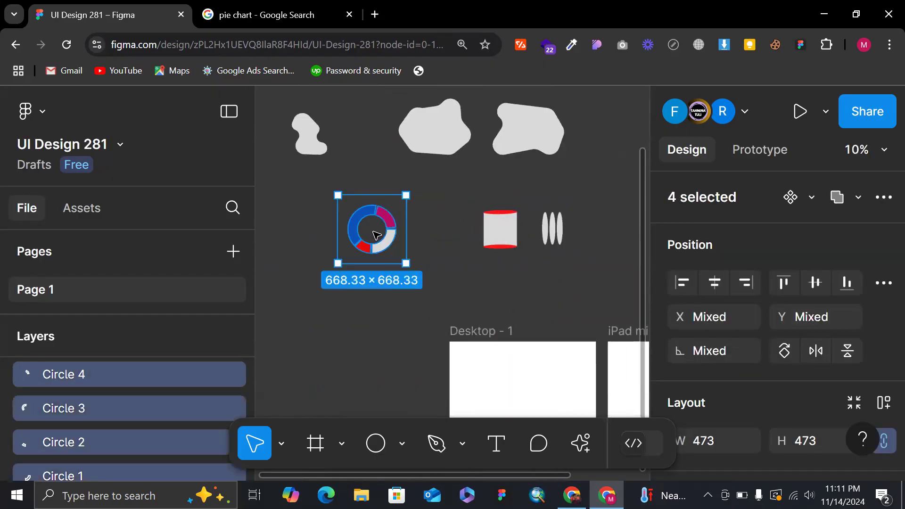
left_click_drag(407, 268, 506, 393)
scroll(505, 393, "down", 2)
scroll(506, 393, "right", 1)
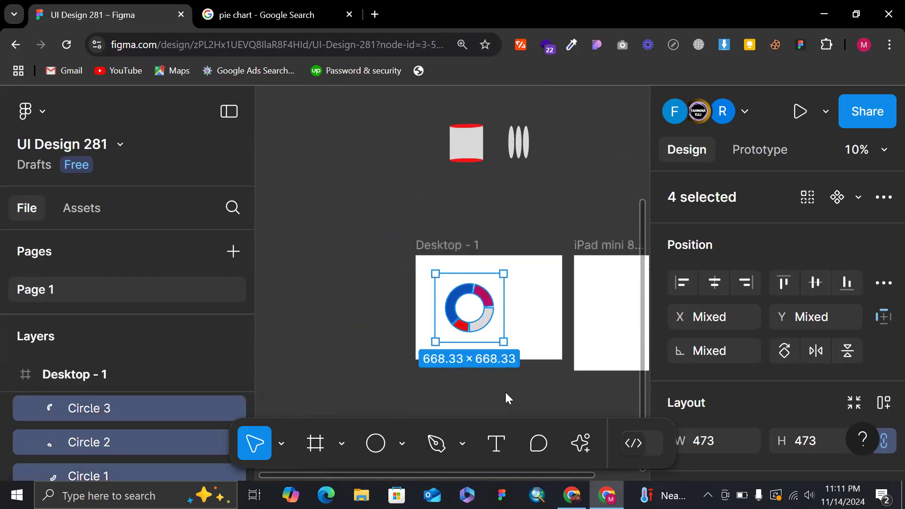
scroll(506, 393, "up", 2, "ctrl")
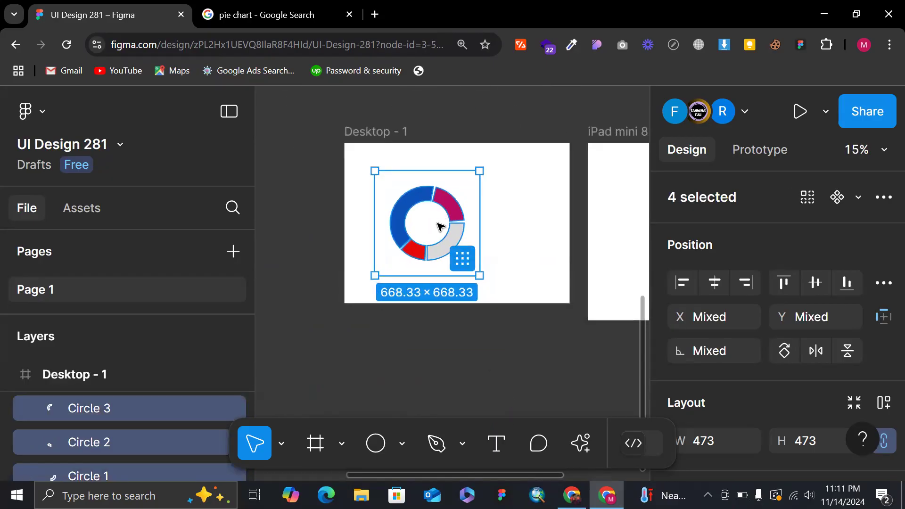
left_click(234, 16)
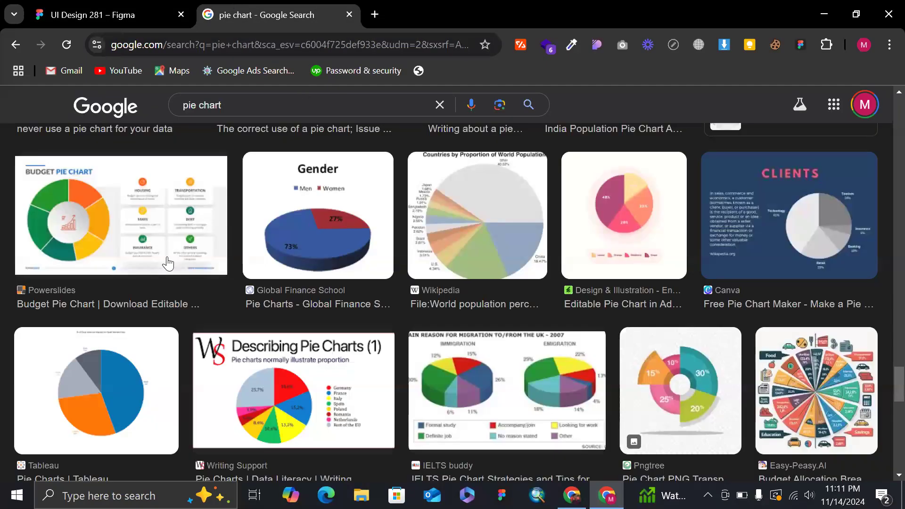
left_click(87, 11)
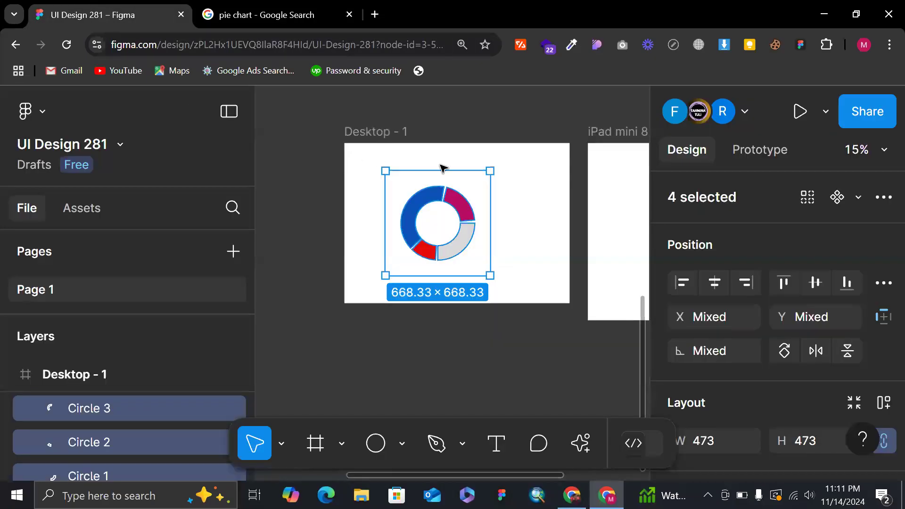
Delete the magenta, grey and red segments of the donut on Desktop - 1, keeping only the blue arc.
left_click(451, 195)
scroll(451, 195, "up", 3)
scroll(451, 196, "down", 2)
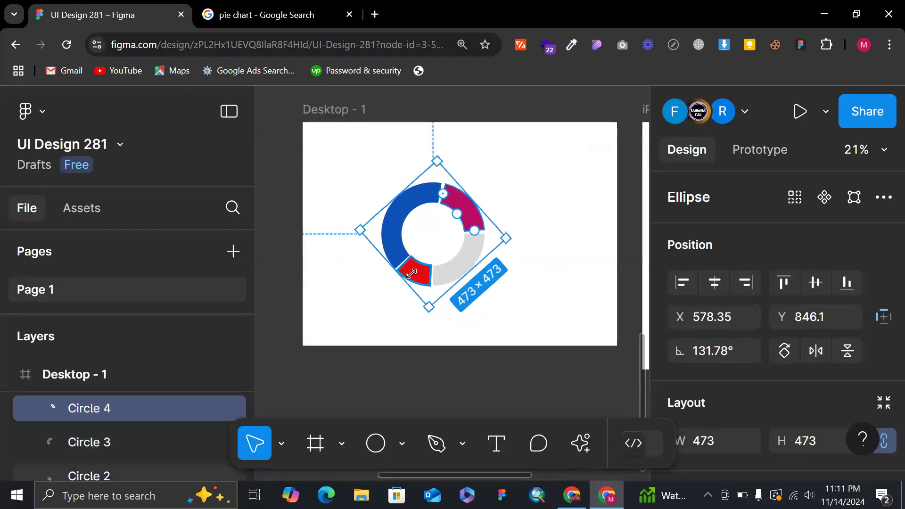
left_click_drag(383, 310, 490, 235)
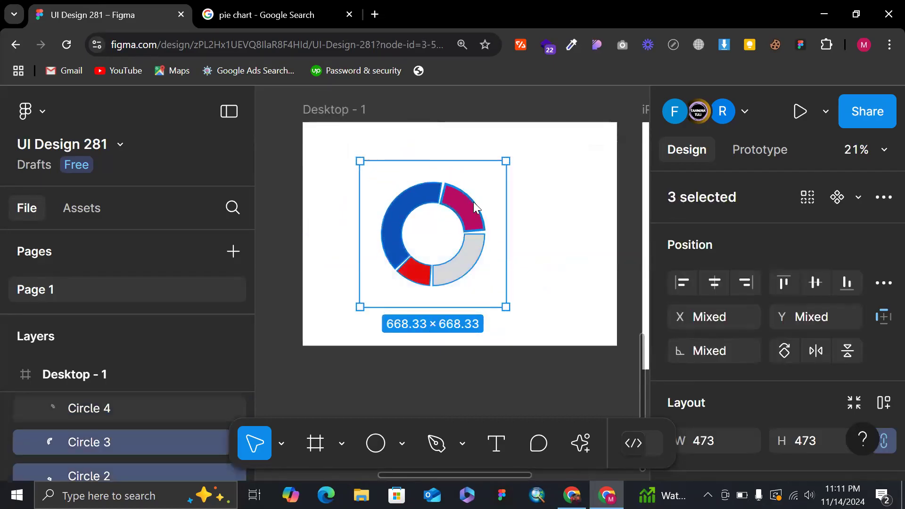
left_click(473, 202)
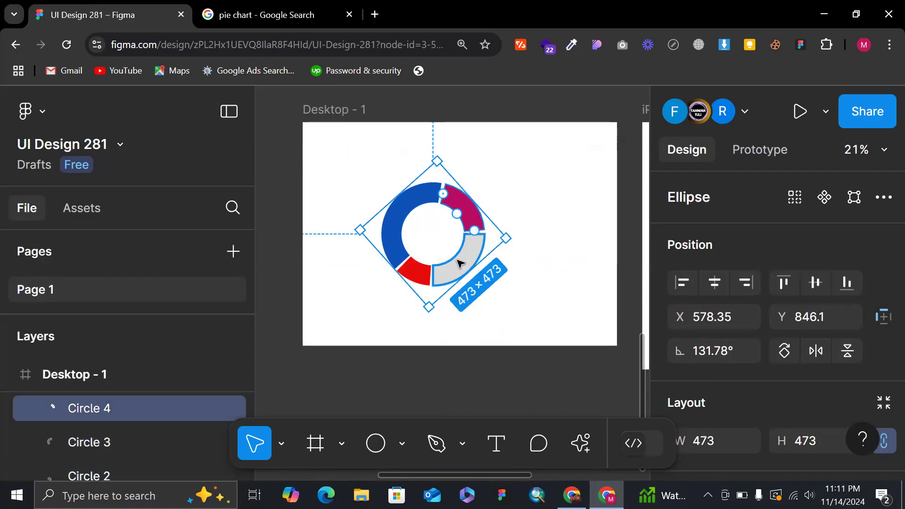
left_click(465, 261, "shift")
left_click(427, 270, "shift")
key("Delete")
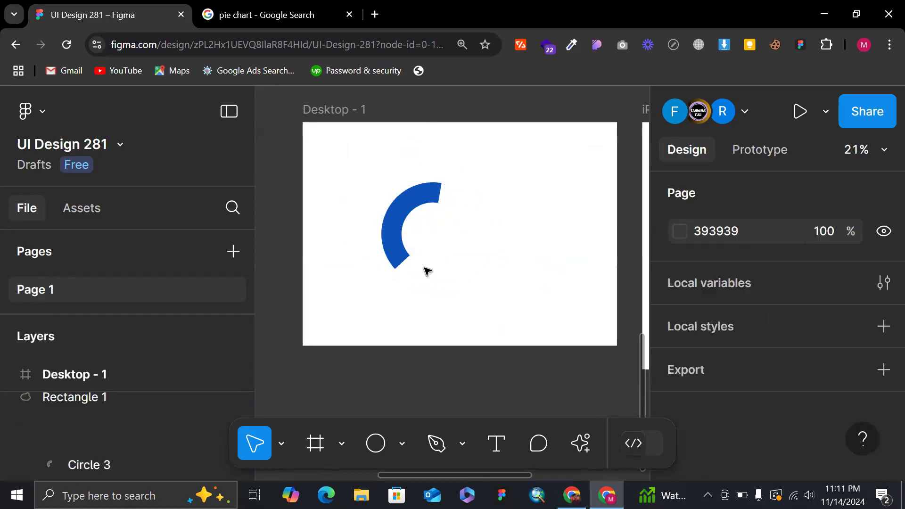
Shorten the remaining blue arc from its upper end to a sweep of about 30.6%.
left_click(413, 189)
scroll(420, 192, "up", 2)
mouse_move(434, 208)
left_mouse_down()
mouse_move(456, 201)
mouse_move(425, 207)
left_mouse_up()
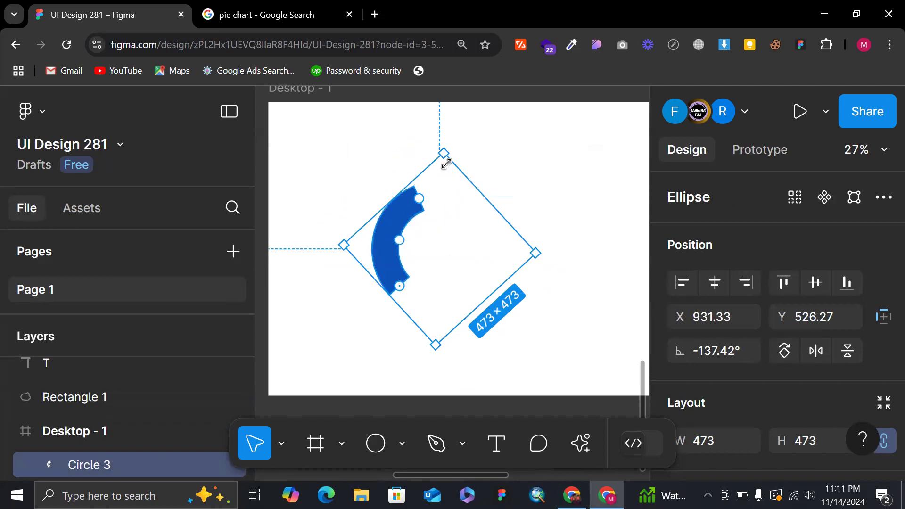
Duplicate the blue arc and rotate the copy to about 110.9° so it follows the original's upper end with a thin gap.
key("ctrl+d")
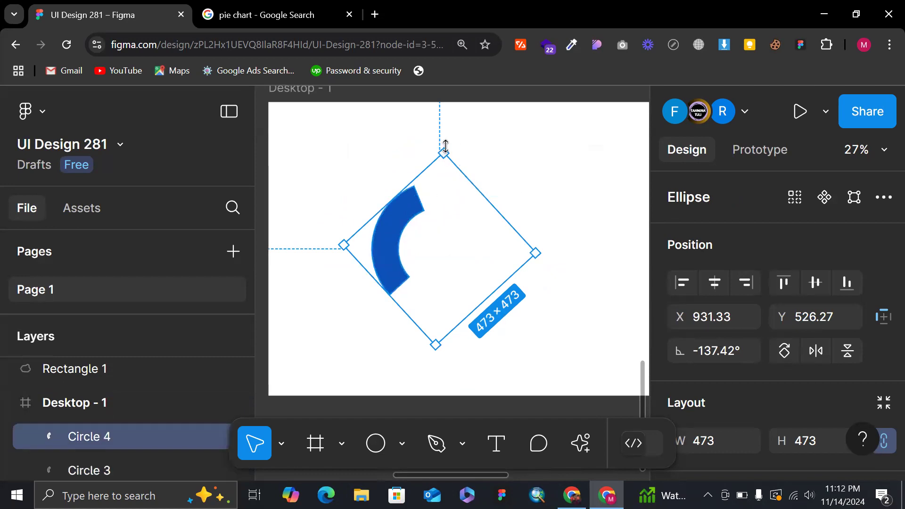
left_click_drag(447, 141, 539, 289)
scroll(539, 288, "up", 2)
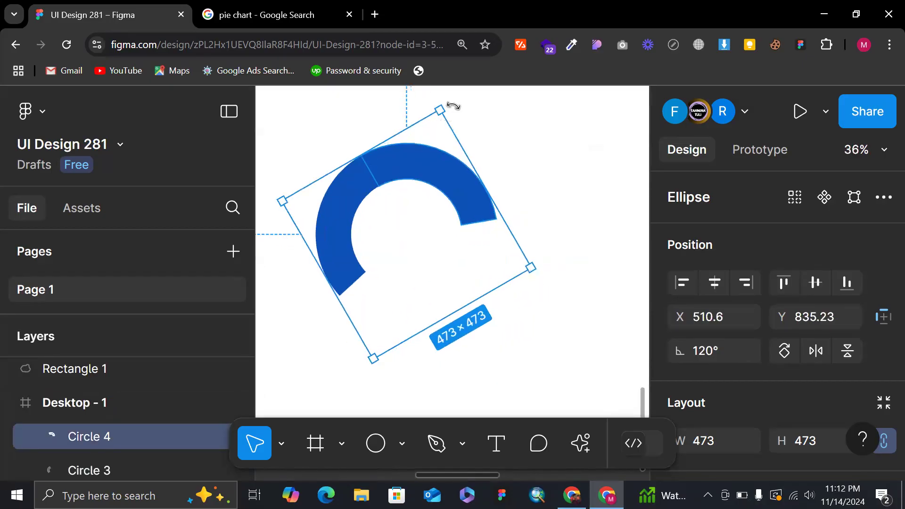
left_click_drag(450, 98, 464, 109)
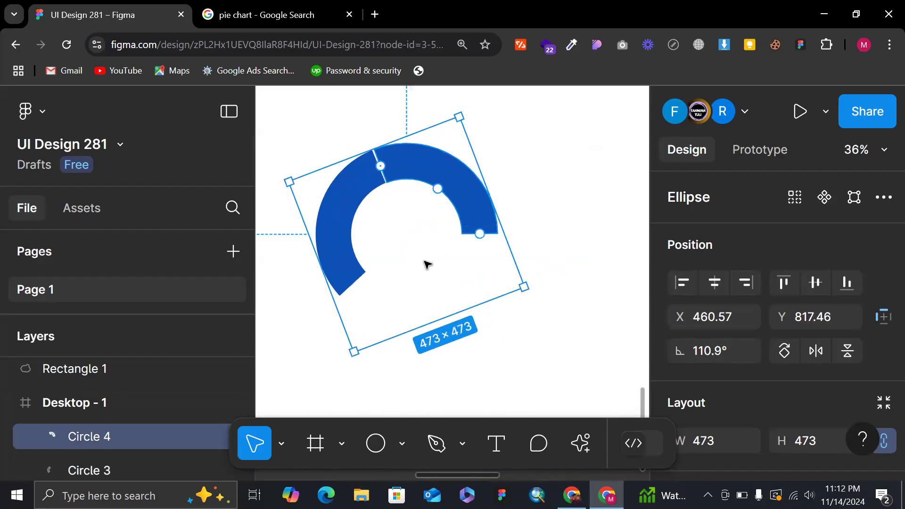
left_click(544, 273)
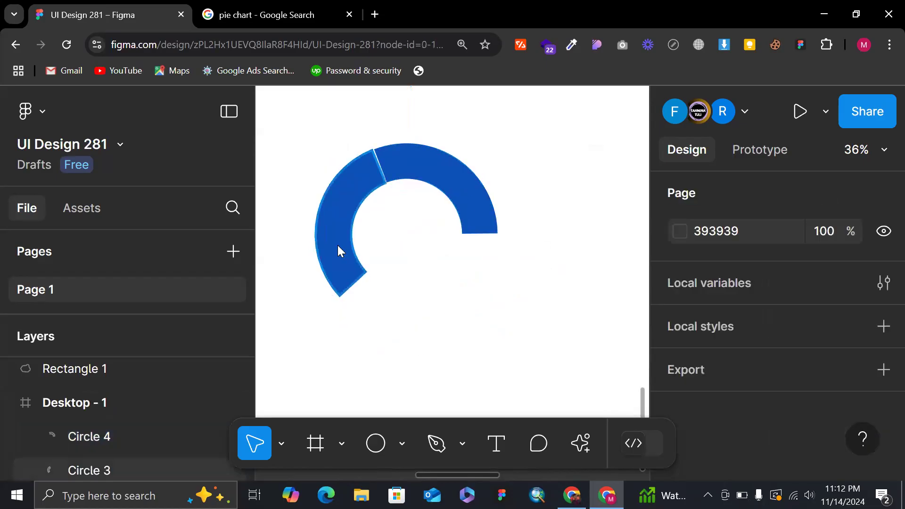
Duplicate the original blue arc again and rotate the copy to about -24.98° to form the lower part of the ring.
left_click(336, 245)
key("ctrl+d")
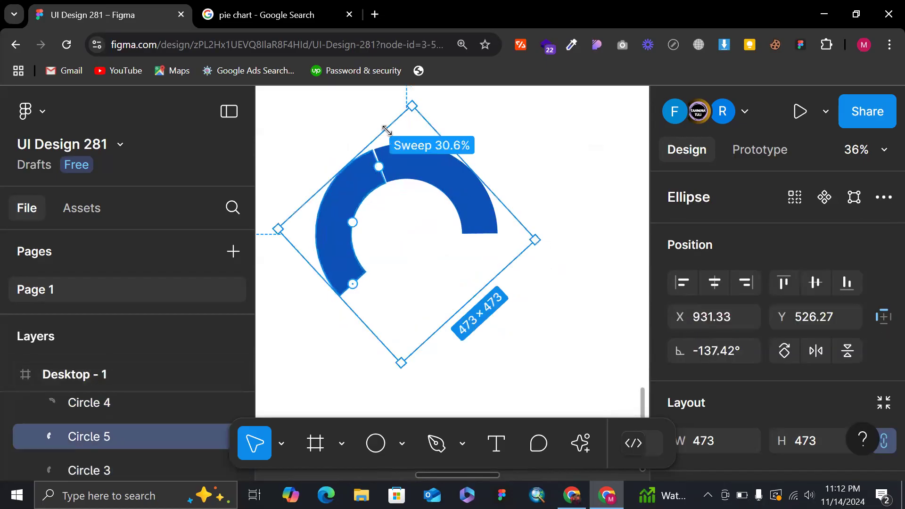
left_click_drag(412, 95, 346, 258)
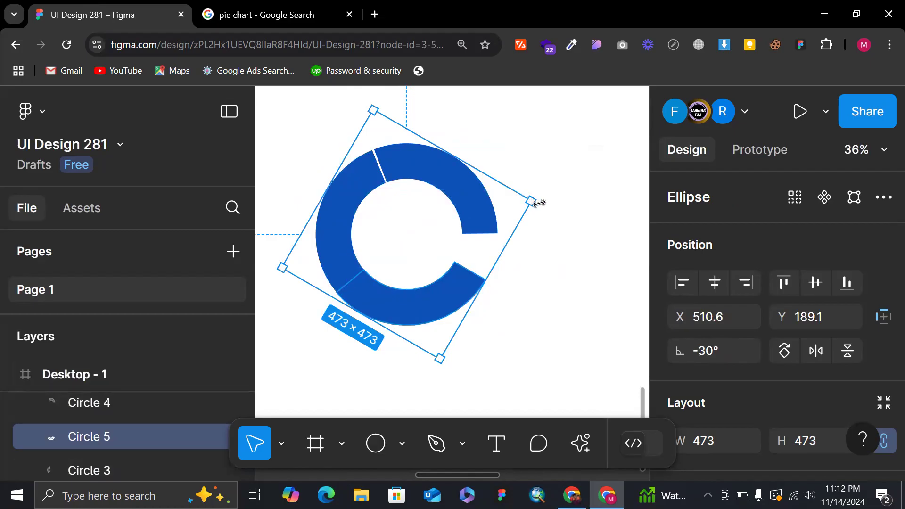
left_click_drag(541, 197, 541, 190)
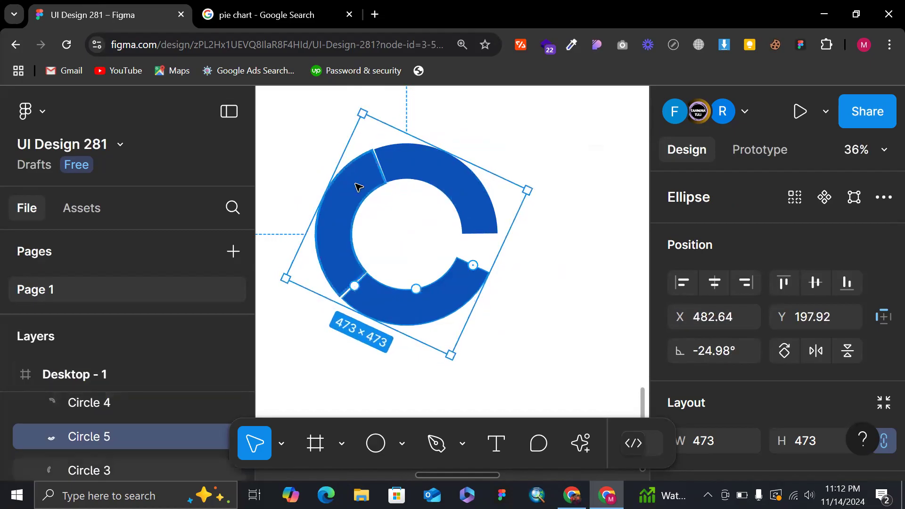
left_click(422, 174)
left_click(329, 281, "shift")
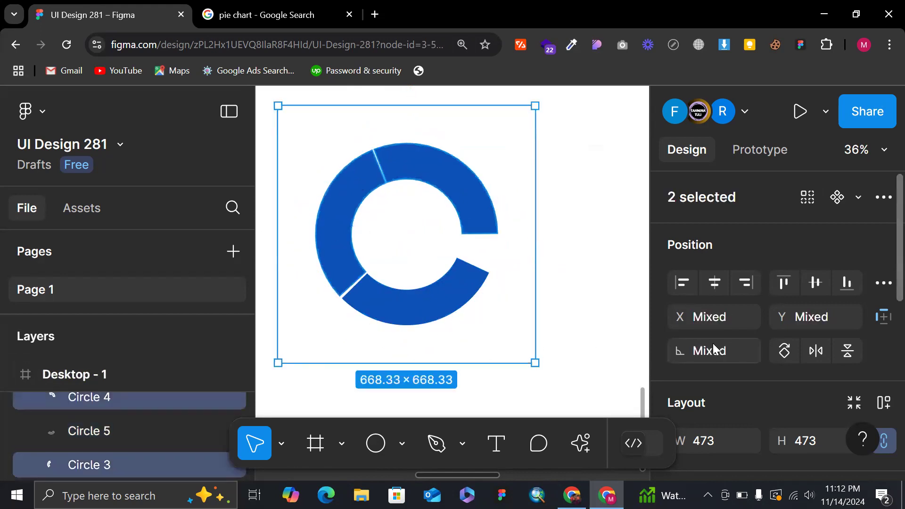
scroll(717, 349, "down", 3)
left_click(773, 416)
left_click_drag(380, 177, 353, 300)
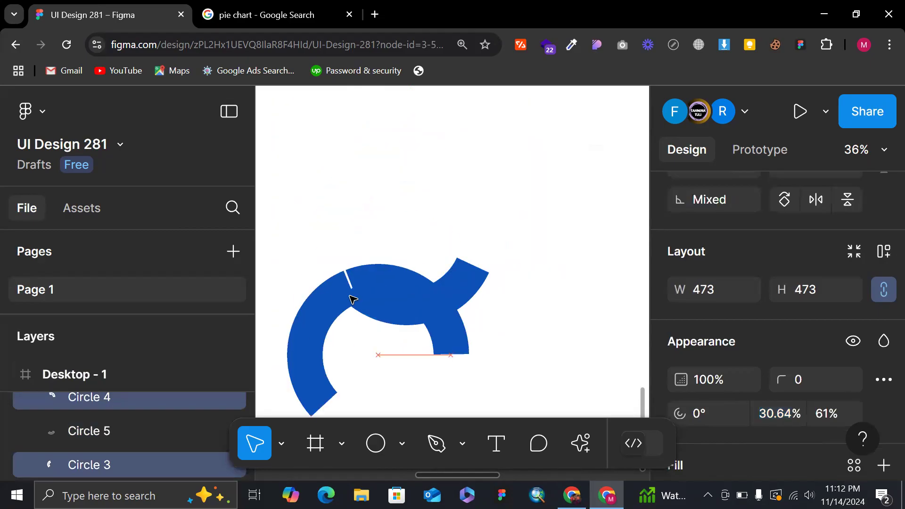
scroll(351, 296, "up", 3)
key("ctrl+z")
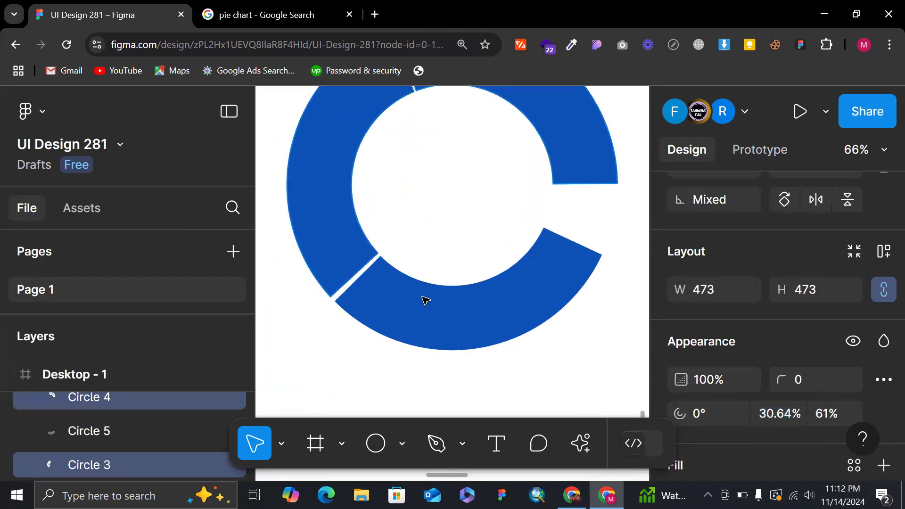
Rotate the bottom arc to about -26.46° to narrow its gap beside the left arc.
left_click(423, 297)
left_click(424, 298)
scroll(580, 265, "up", 3)
scroll(580, 265, "right", 2)
scroll(565, 257, "down", 1)
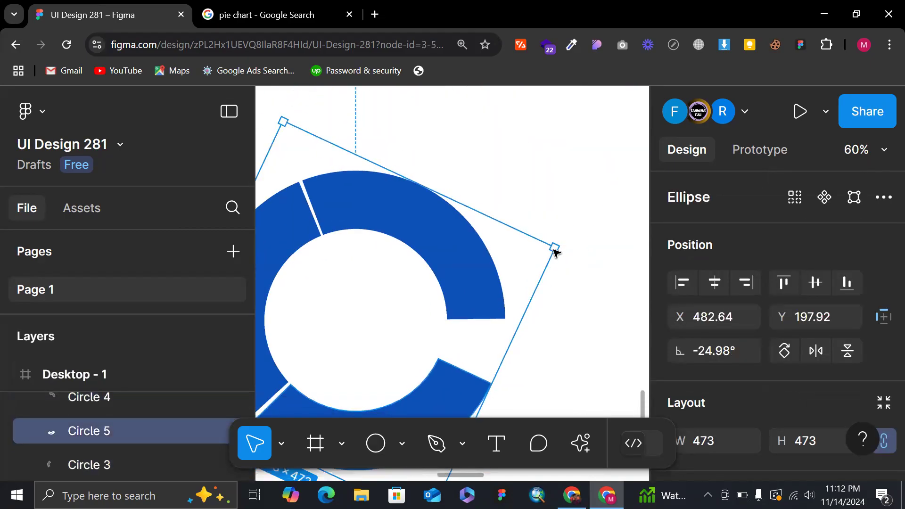
left_click_drag(564, 241, 567, 246)
Extend the upper-right Circle 4 arc to a 37.5% sweep so it nearly meets the bottom arc, and deselect it.
left_click(424, 234)
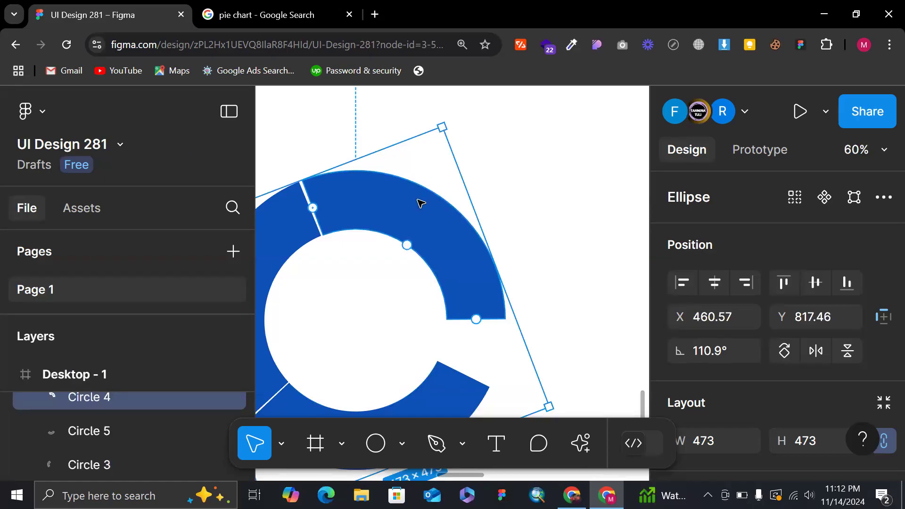
scroll(339, 255, "down", 5)
left_click(329, 253)
scroll(329, 254, "left", 5)
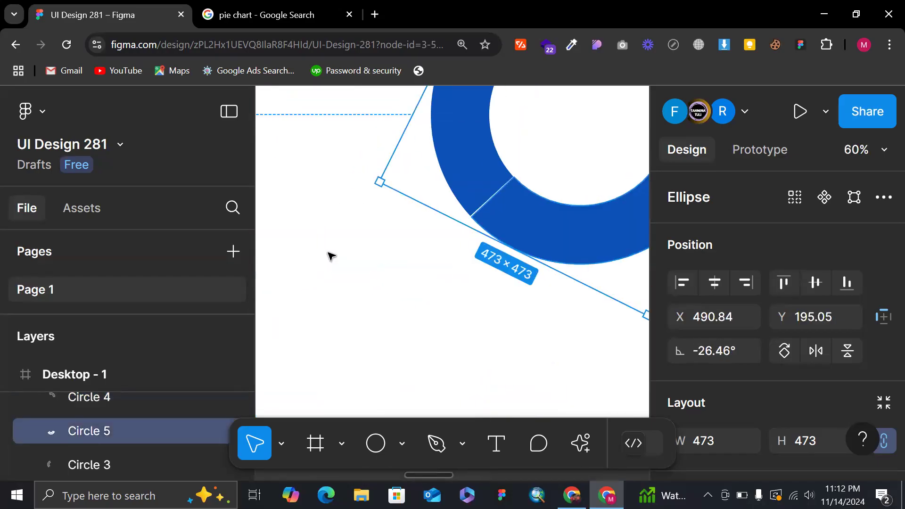
key("ctrl+z")
scroll(329, 254, "down", 3)
left_click_drag(525, 180, 527, 209)
left_click(586, 171)
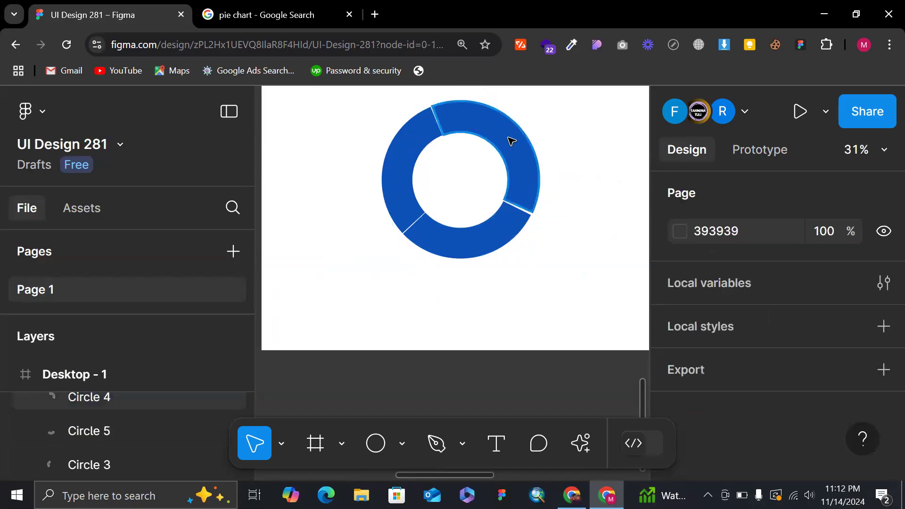
Change the fill of the upper-right Circle 4 arc to light purple 9483E9.
left_click(515, 141)
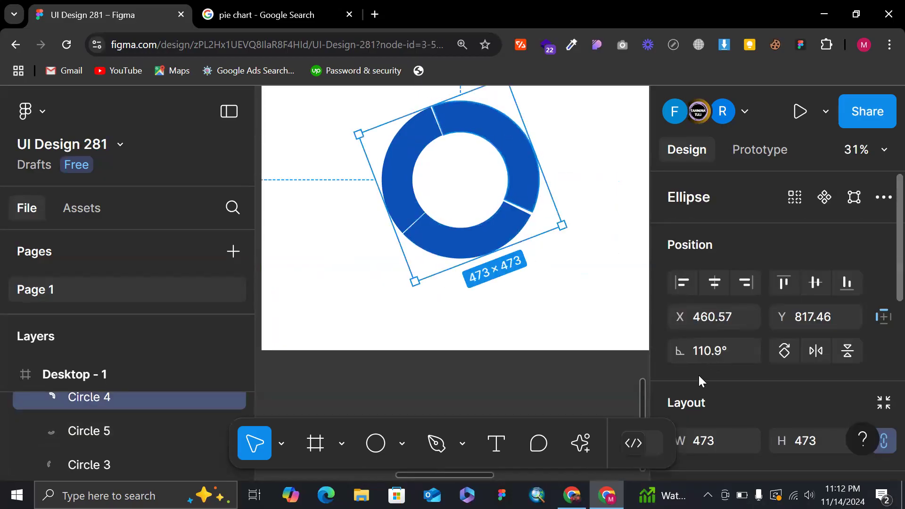
scroll(694, 372, "down", 3)
scroll(721, 384, "down", 3)
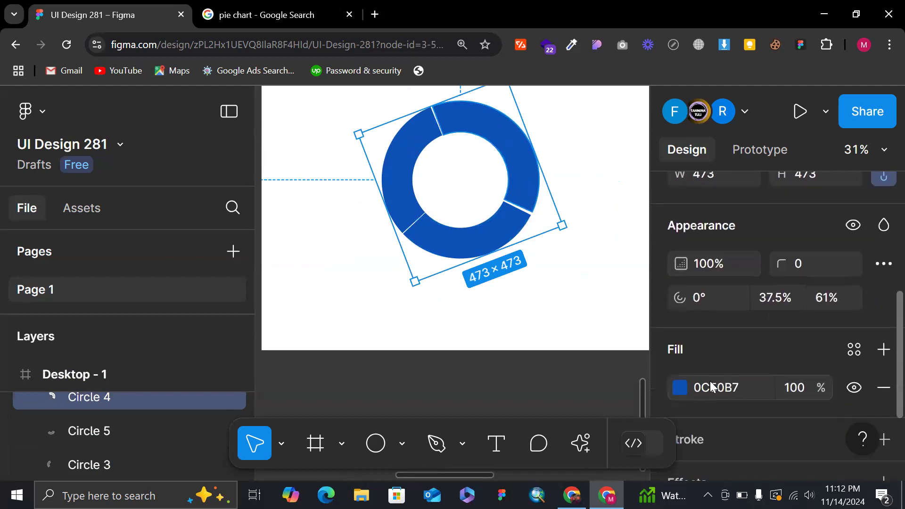
left_click(679, 387)
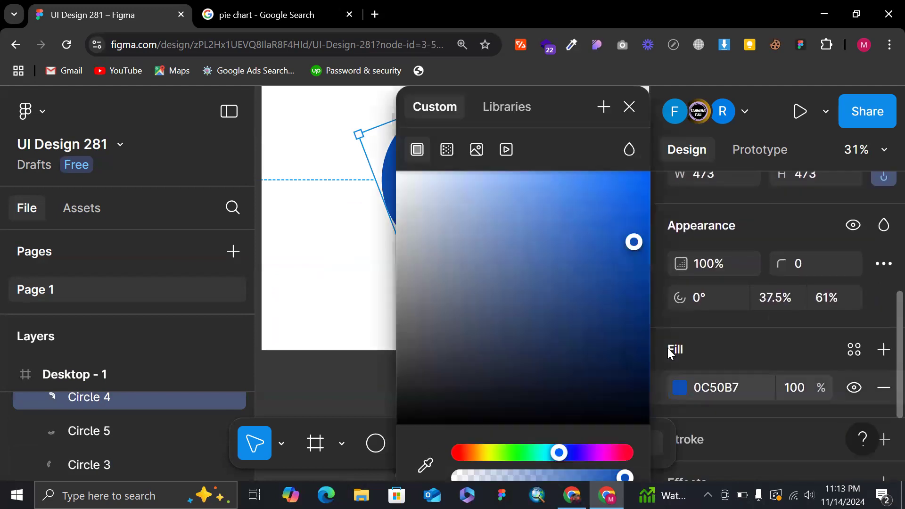
left_click(575, 454)
scroll(313, 247, "right", 7)
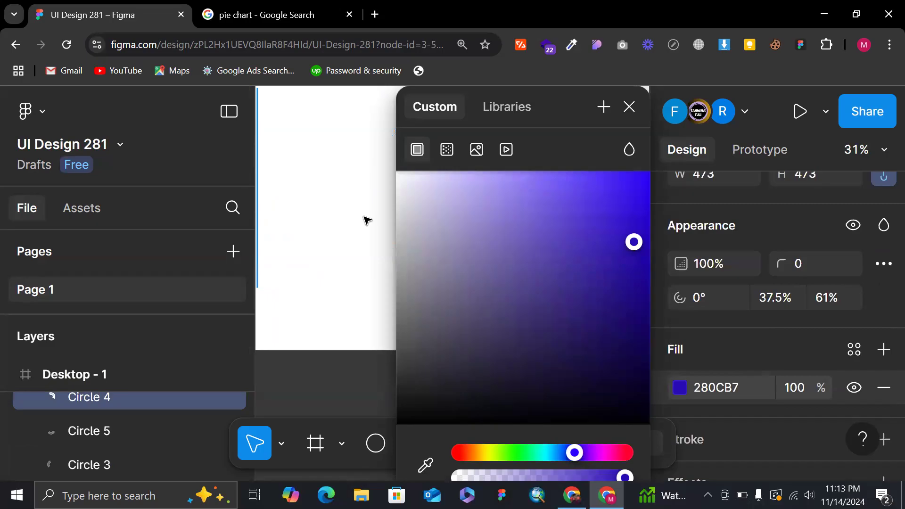
scroll(366, 218, "left", 3)
left_click_drag(546, 227, 508, 201)
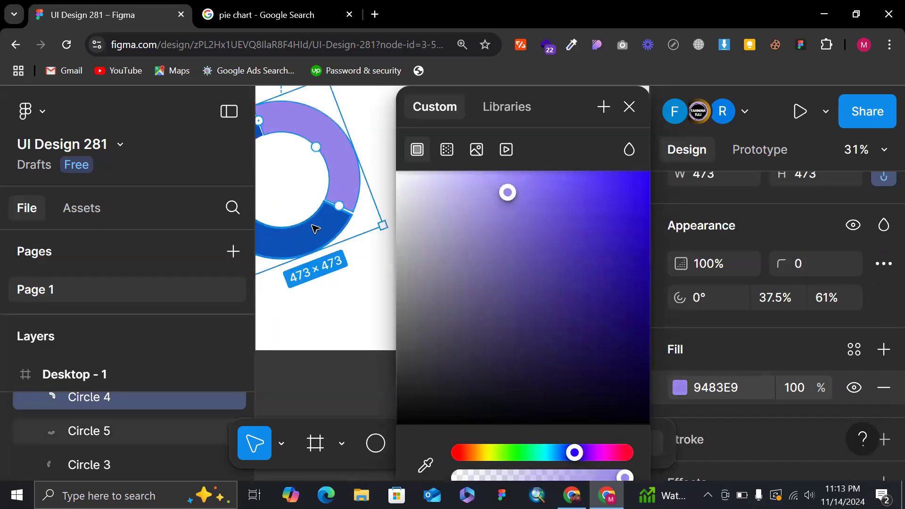
Change the fill of the bottom Circle 5 arc to magenta-purple AC0CB7 and deselect it.
left_click(318, 229)
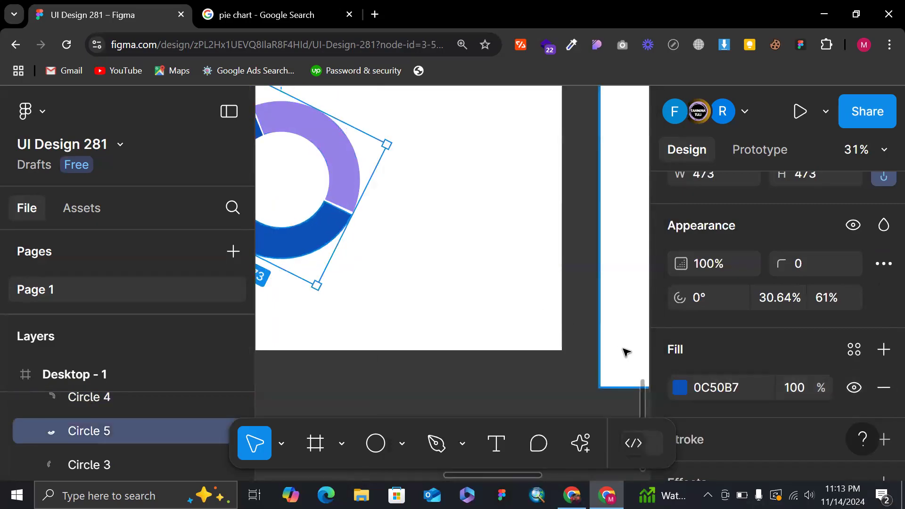
left_click(680, 387)
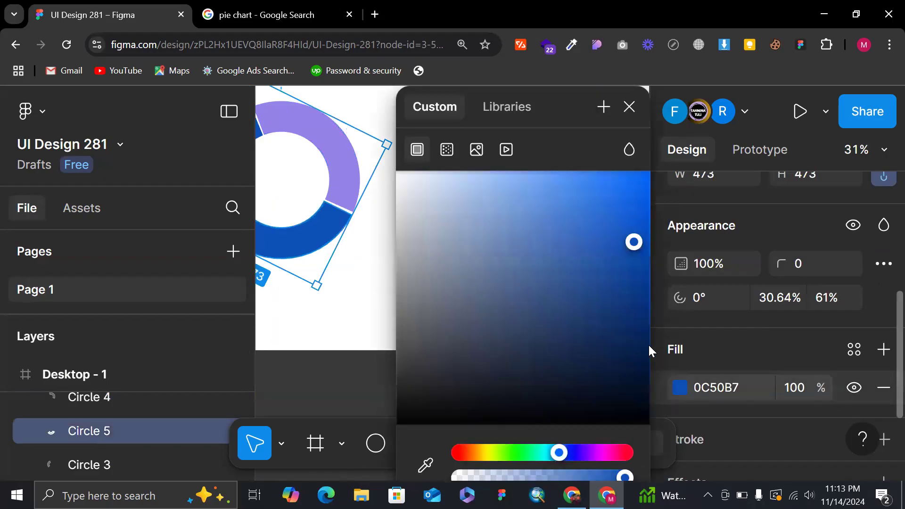
left_click(595, 452)
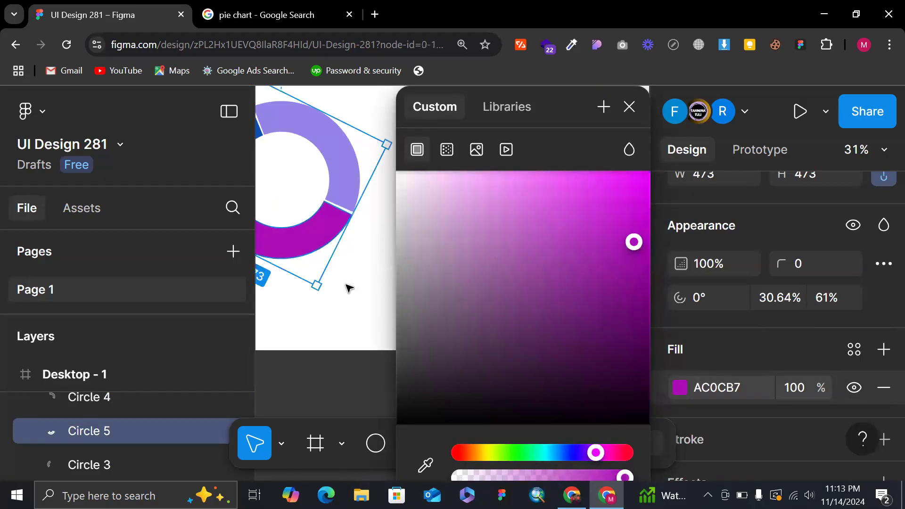
left_click(348, 288)
scroll(348, 287, "down", 2)
left_click_drag(296, 198, 410, 265)
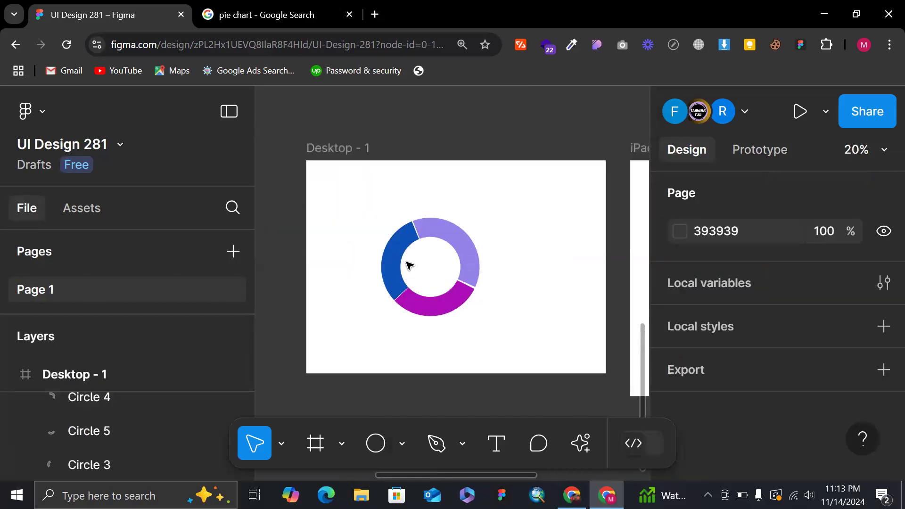
Shorten the bottom Circle 5 arc to a 30% sweep to widen its gap beside the blue arc, and deselect it.
left_click(438, 306)
scroll(438, 307, "up", 5)
left_click_drag(338, 272, 338, 273)
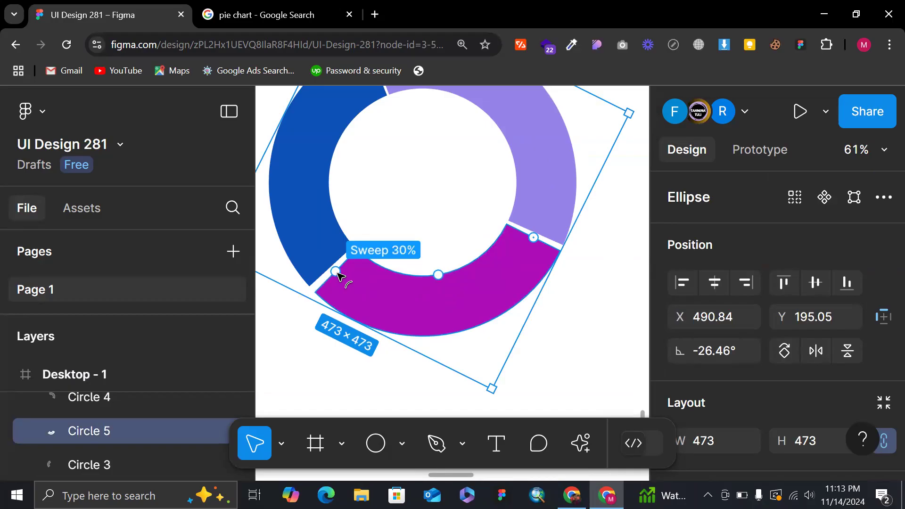
left_click(408, 203)
scroll(408, 203, "right", 1)
scroll(400, 179, "down", 2)
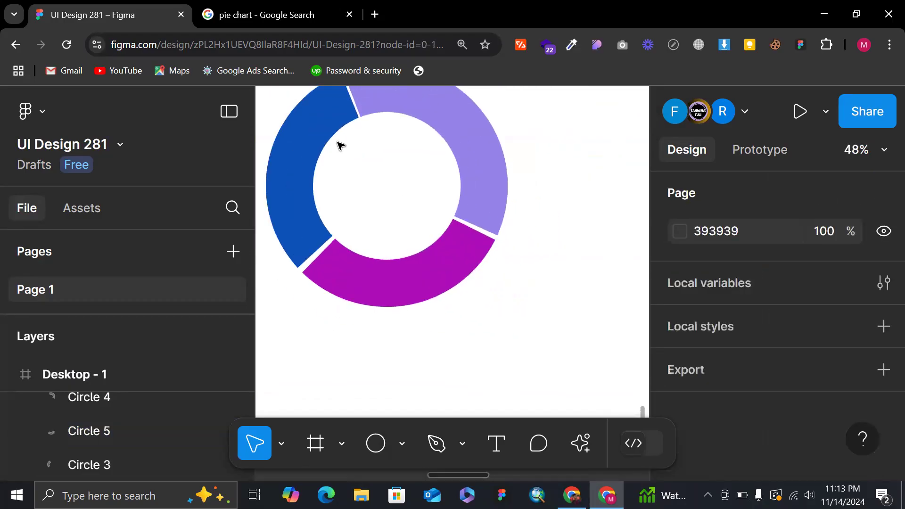
Shorten the sweep of the blue Circle 3 arc slightly to widen its gap beside the light purple arc, and deselect it.
left_click(333, 135)
scroll(336, 124, "down", 2)
scroll(337, 118, "up", 3)
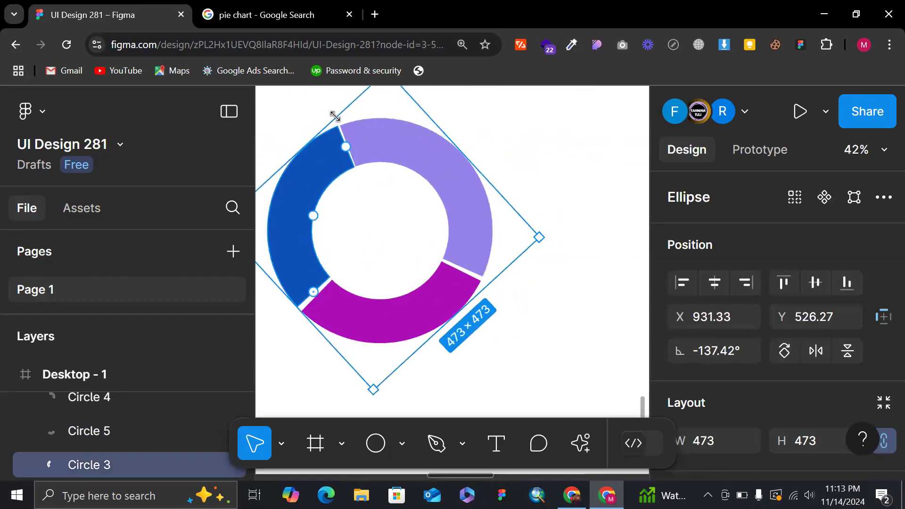
mouse_move(348, 153)
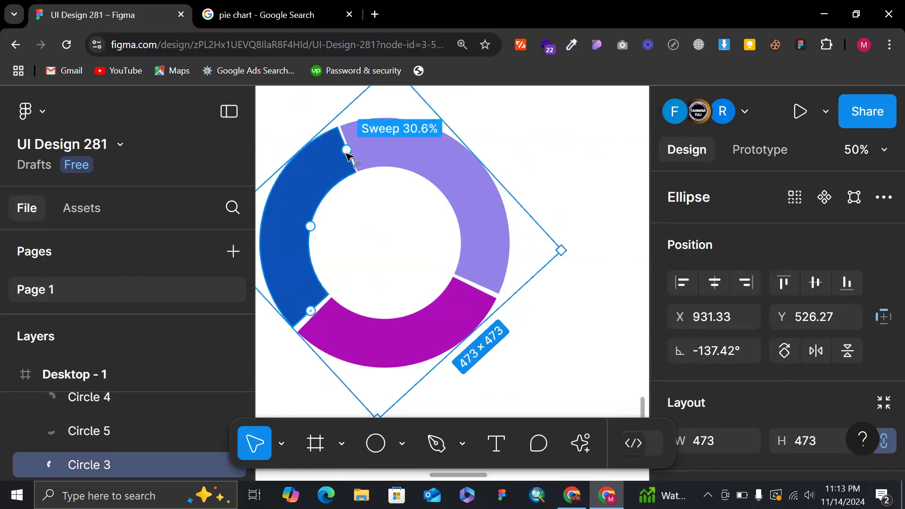
left_click_drag(348, 158, 345, 157)
mouse_move(346, 153)
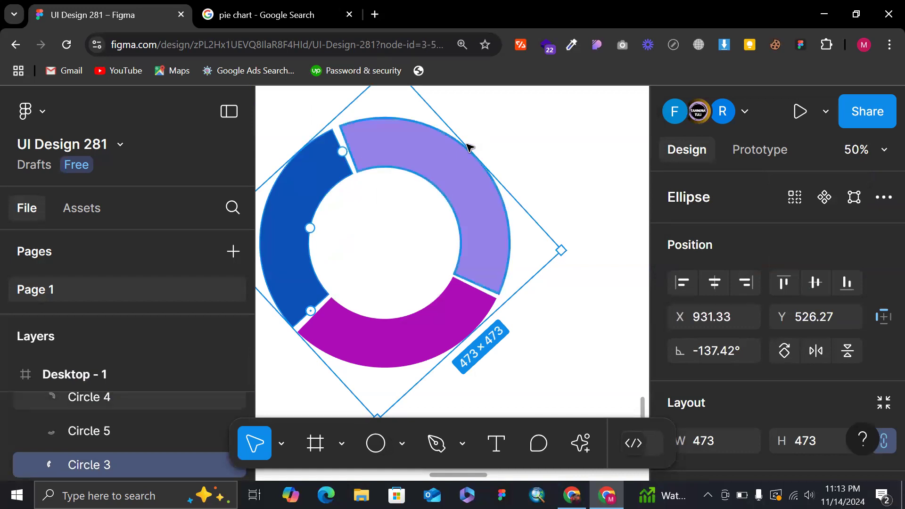
left_click(504, 134)
scroll(504, 134, "down", 3)
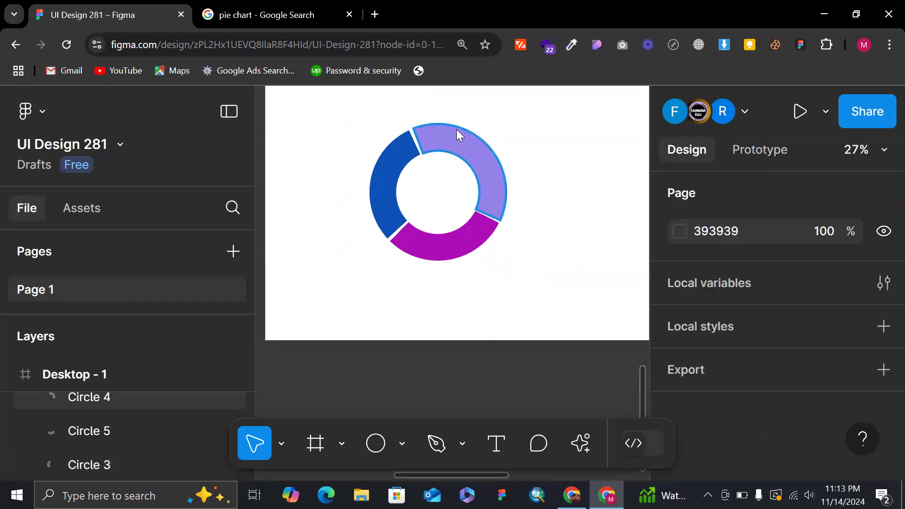
Fine-tune the sweep end of the light purple Circle 4 arc at its gap beside the magenta arc, and deselect it.
scroll(456, 129, "up", 3)
left_click(433, 160)
scroll(432, 160, "up", 2)
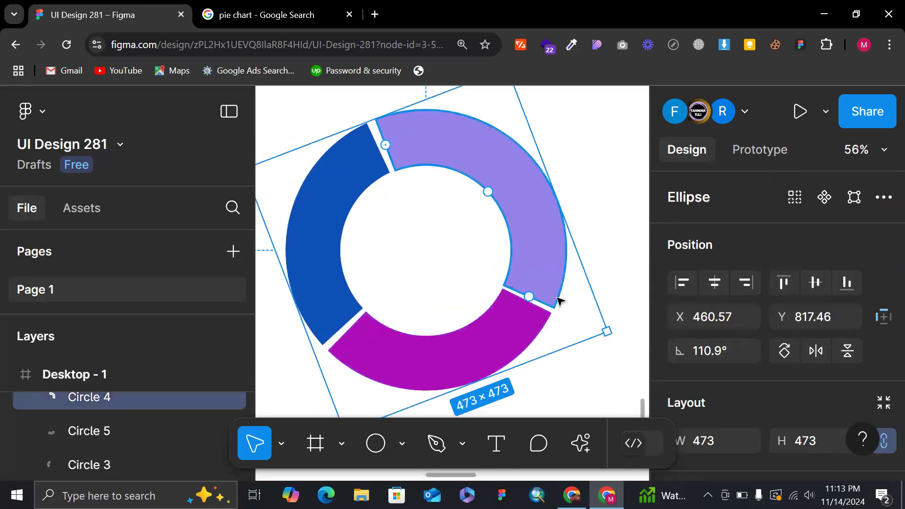
mouse_move(531, 302)
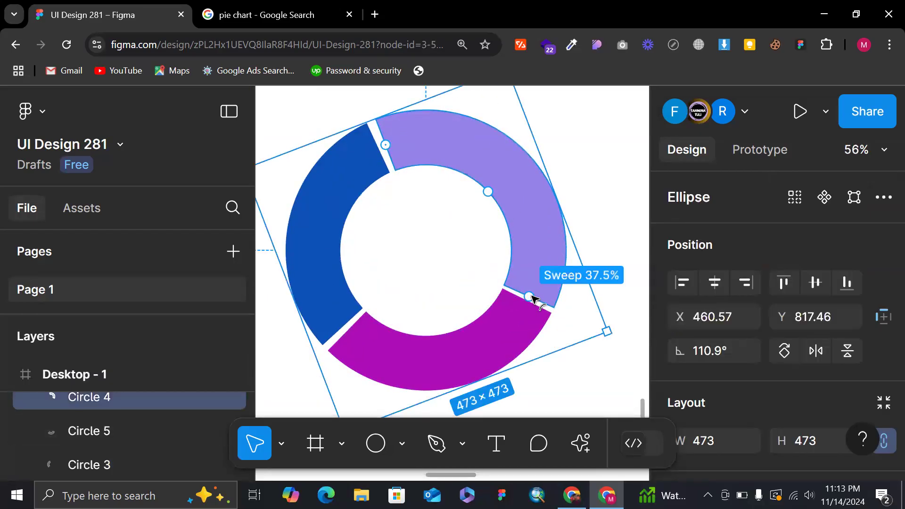
left_click_drag(533, 296, 535, 299)
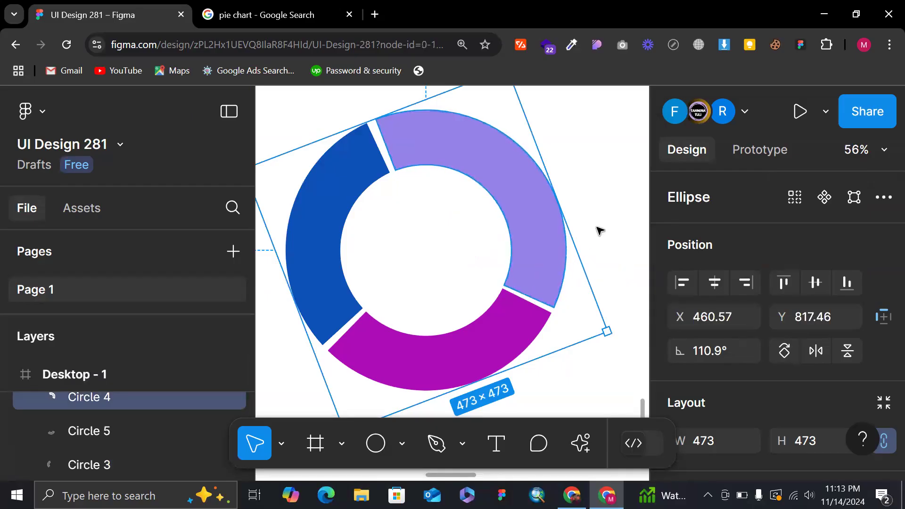
left_click(599, 231)
scroll(599, 230, "down", 3)
scroll(430, 154, "down", 2)
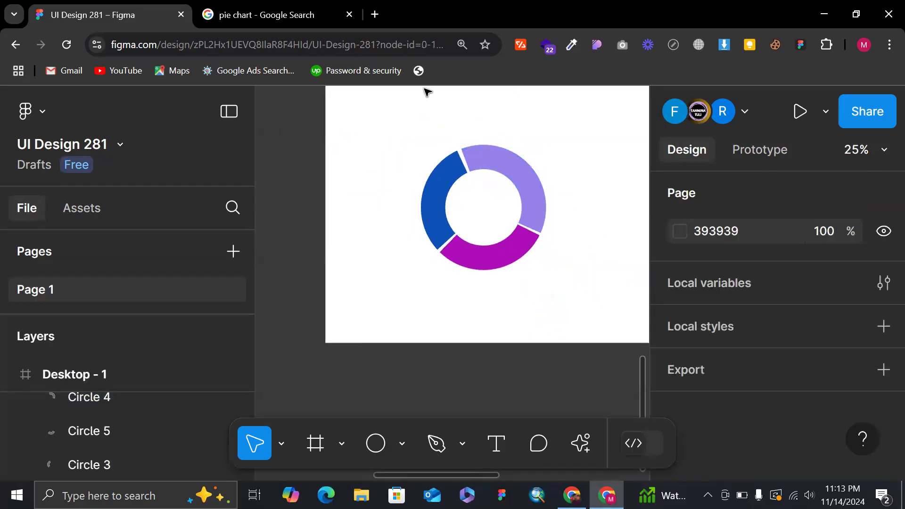
scroll(503, 205, "down", 2)
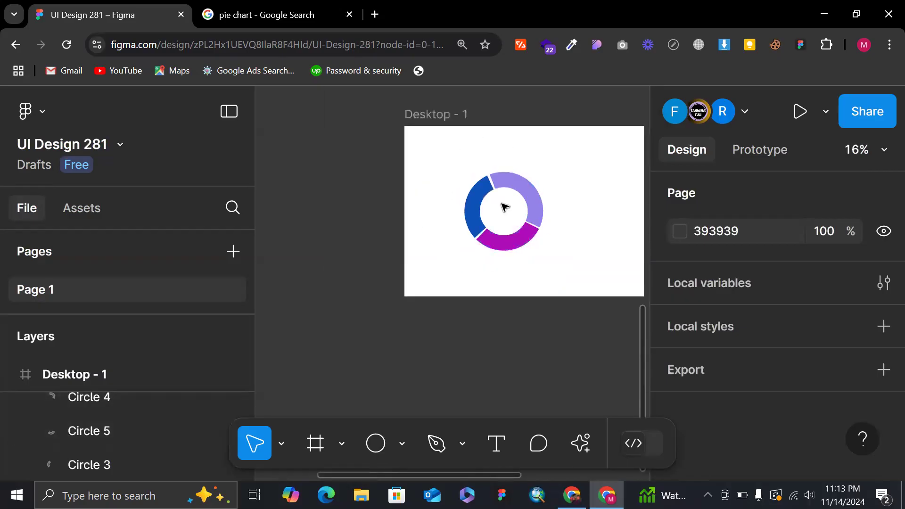
Fine-tune the start of the magenta Circle 5 arc at its gap beside the light purple arc.
left_click(531, 234)
scroll(531, 234, "up", 4)
left_click_drag(542, 225, 546, 222)
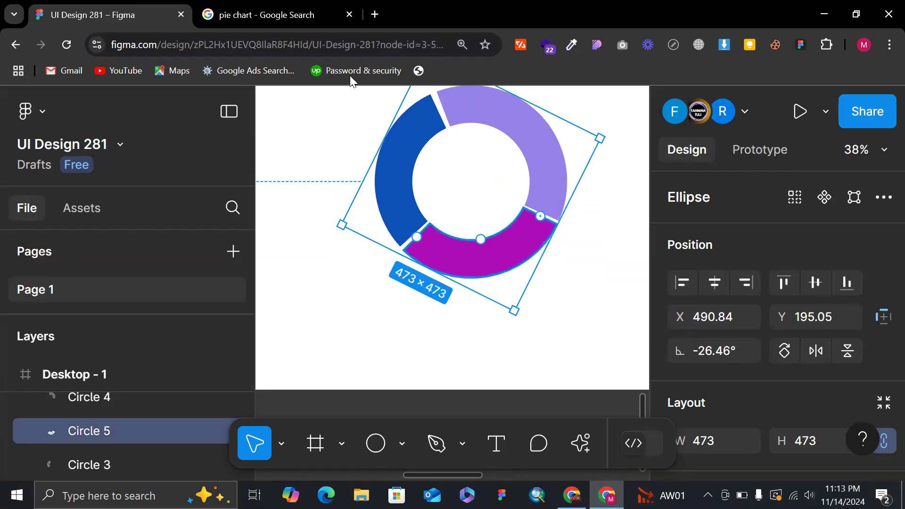
Check the pie chart image results in Google Search, return to the UI Design 281 file and deselect the magenta arc.
left_click(280, 12)
scroll(337, 382, "down", 4)
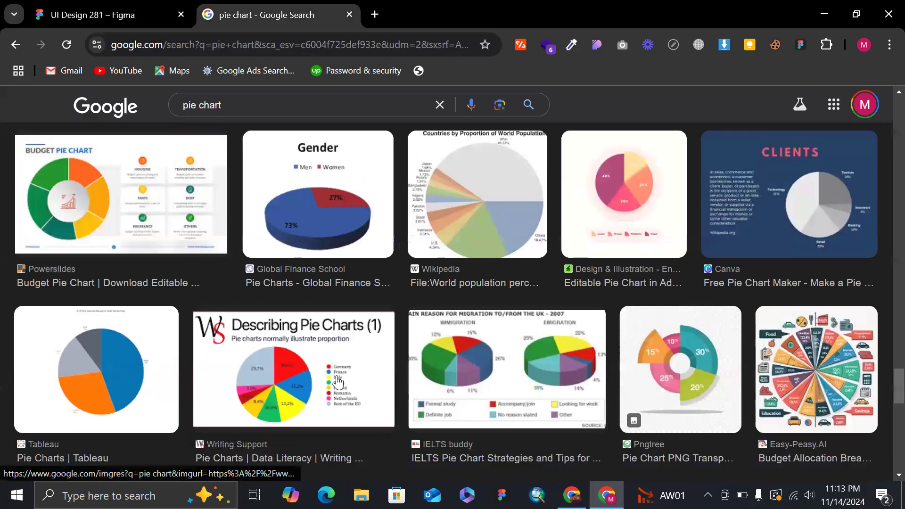
left_click(85, 5)
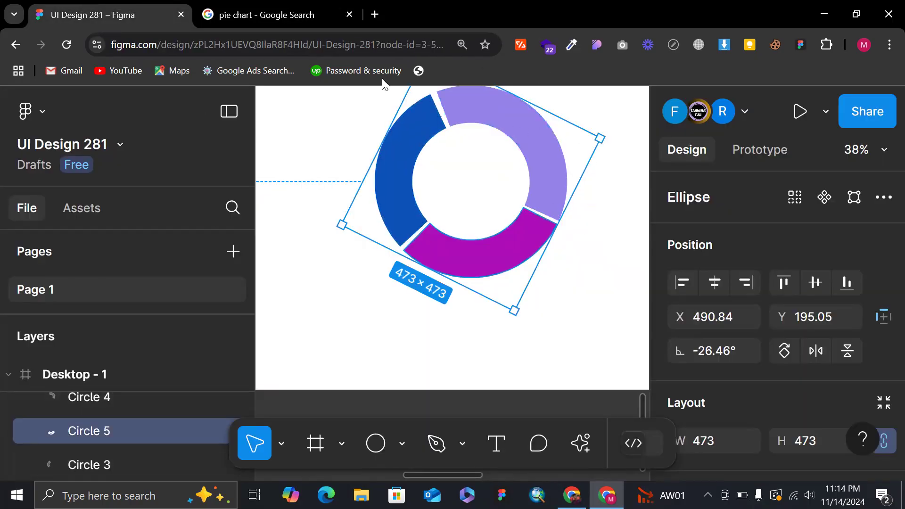
scroll(430, 194, "down", 3, "ctrl")
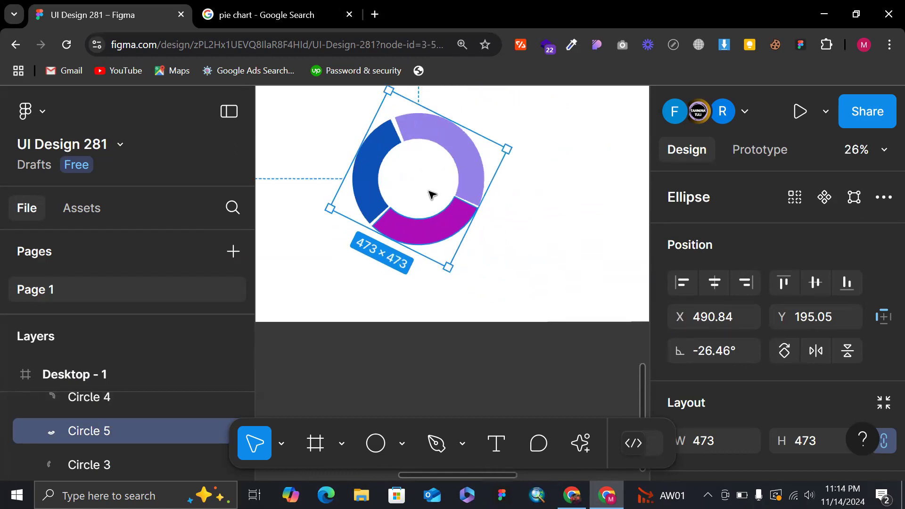
left_click(565, 208)
Examine the donut chart on Desktop - 1 together with the neighbouring frames and the shapes above them.
scroll(565, 208, "down", 2, "ctrl")
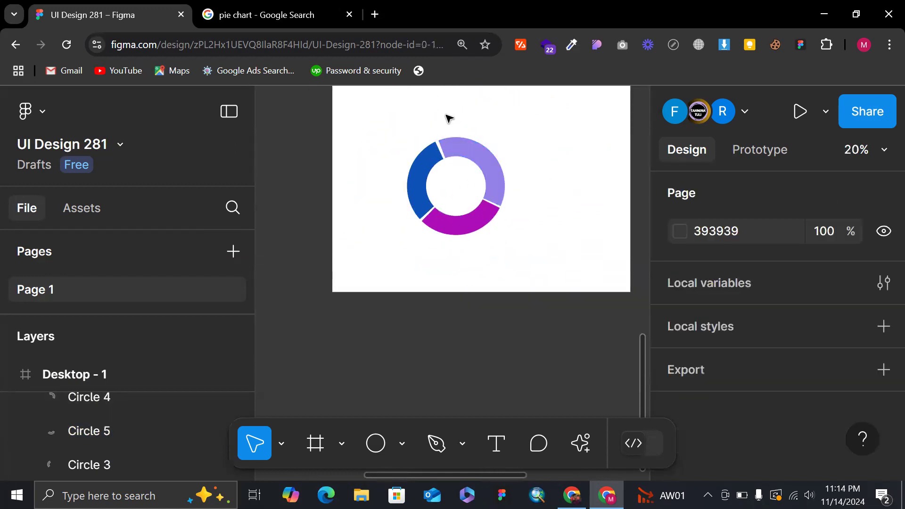
scroll(477, 151, "up", 2, "ctrl")
scroll(475, 155, "down", 4, "ctrl")
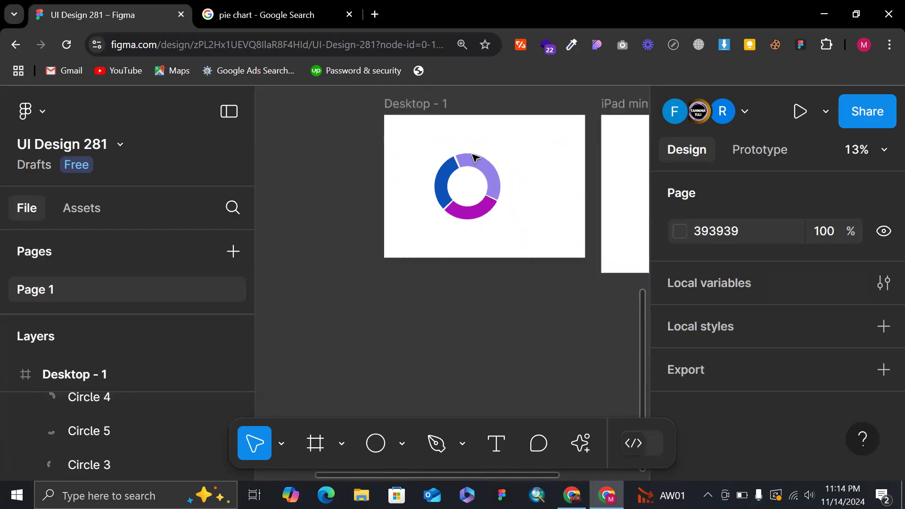
scroll(475, 157, "up", 5)
scroll(438, 105, "down", 4)
scroll(423, 104, "down", 1, "ctrl")
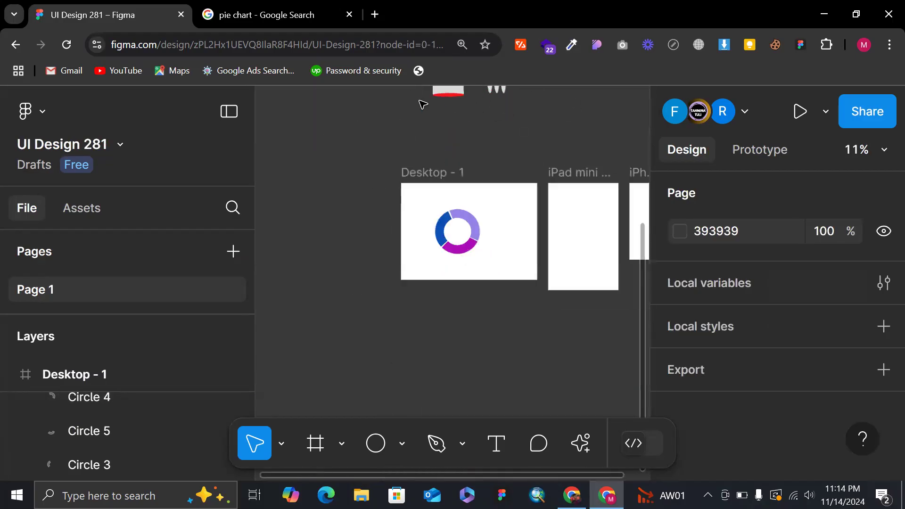
scroll(426, 142, "down", 1, "ctrl")
scroll(427, 157, "up", 3, "ctrl")
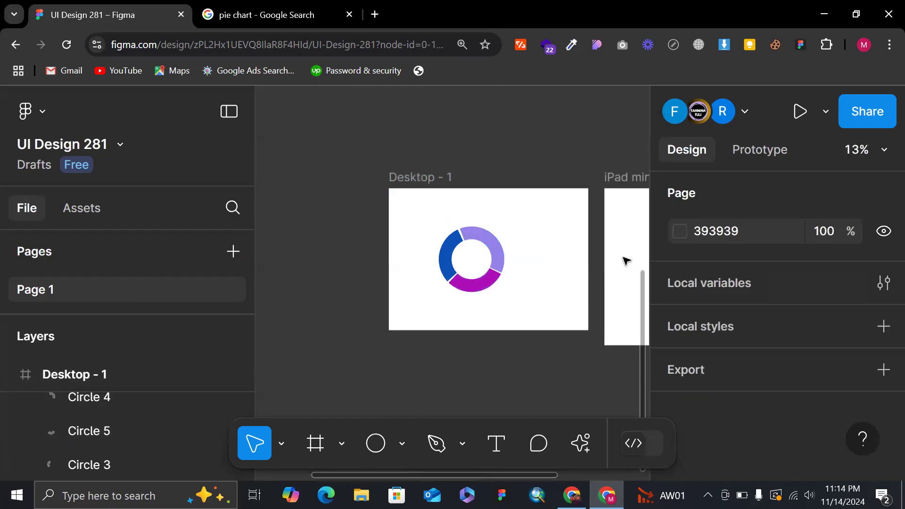
scroll(453, 229, "up", 3)
scroll(452, 229, "right", 4)
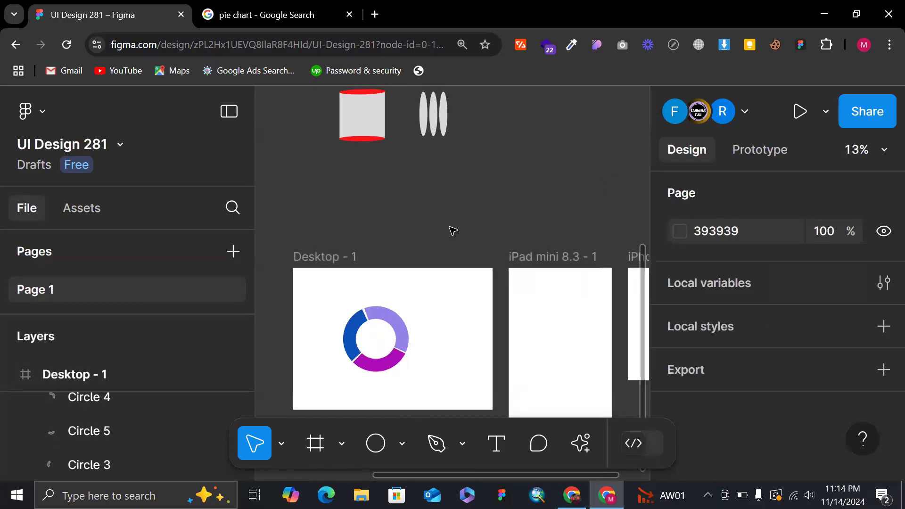
Move all three donut arcs together out of Desktop - 1 onto the empty canvas beside the red-capped cylinder, and deselect them.
scroll(363, 277, "down", 3, "ctrl")
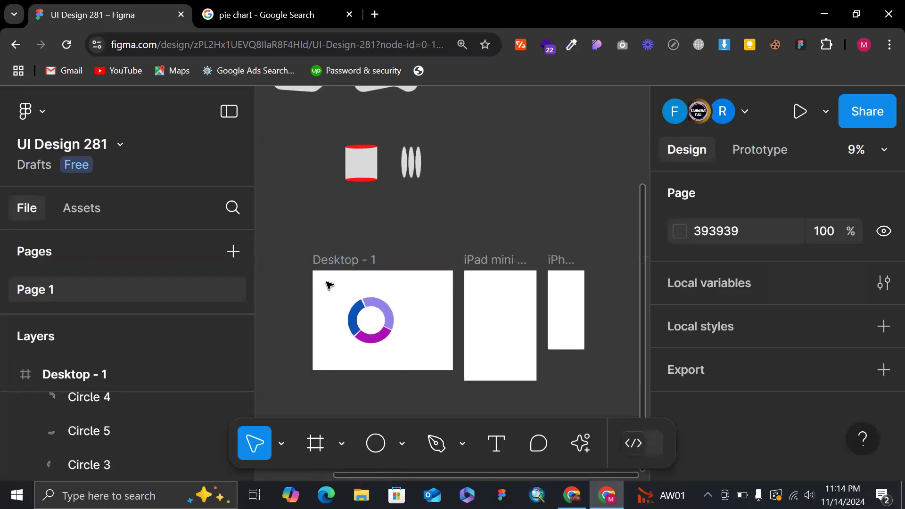
left_click_drag(345, 294, 403, 357)
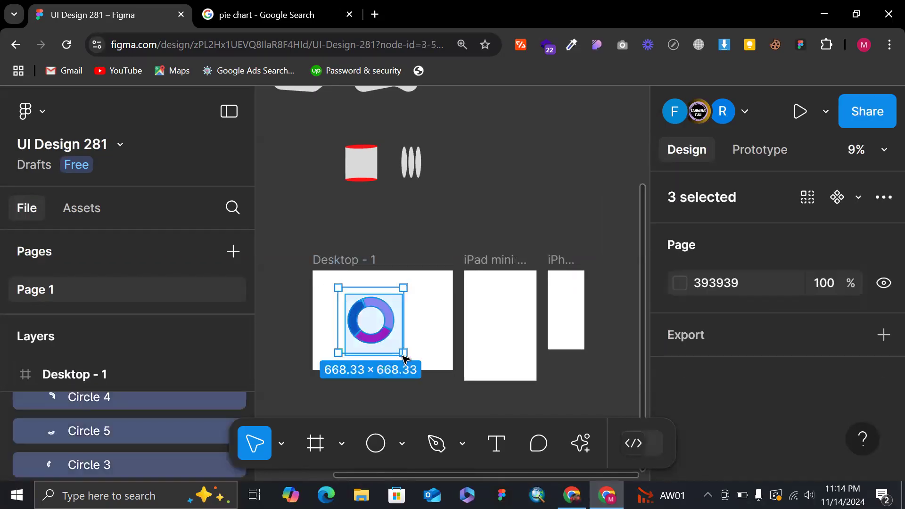
left_click_drag(357, 324, 427, 175)
scroll(519, 195, "up", 3)
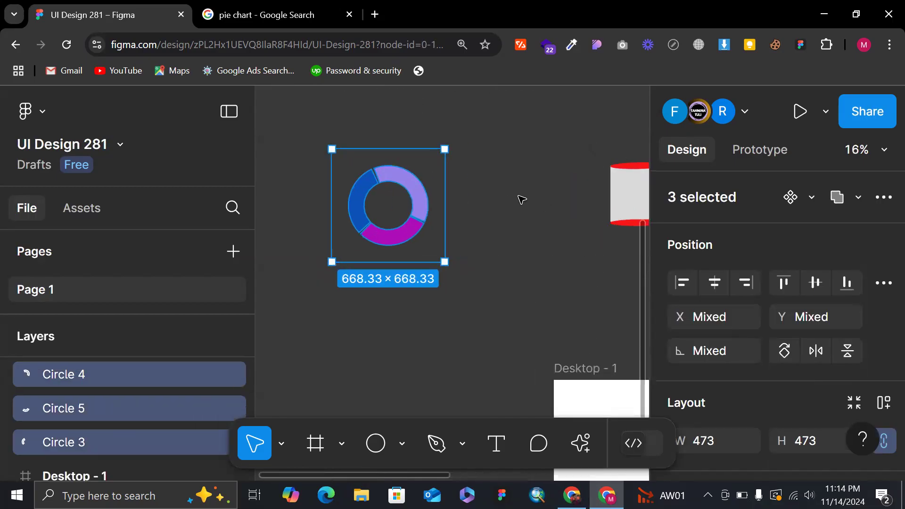
left_click(521, 193)
Draw an ellipse about 556 × 547 on the canvas between the donut chart and the red-capped cylinder.
scroll(521, 193, "right", 3)
scroll(521, 193, "left", 1)
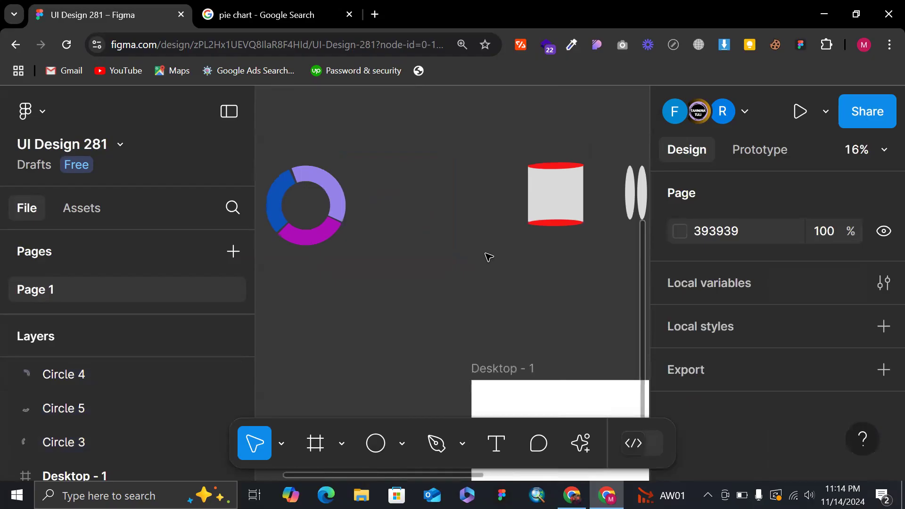
key("r")
key("o")
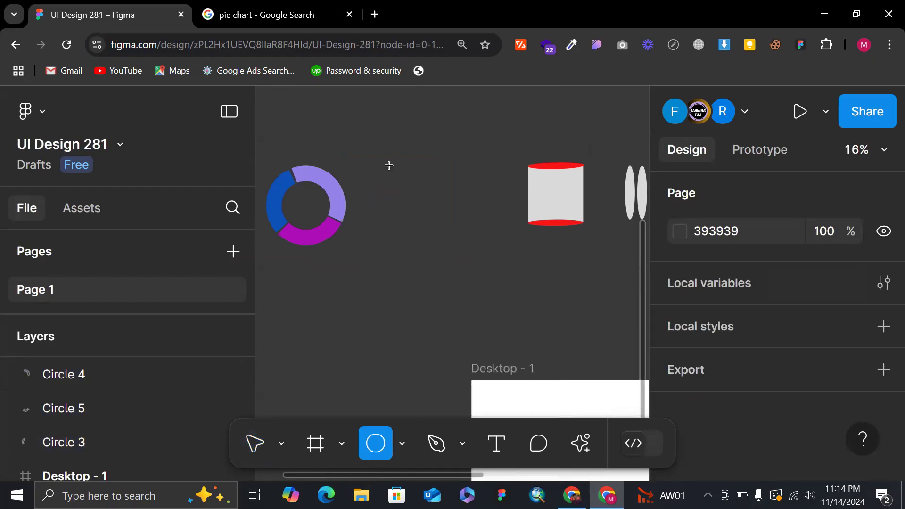
left_click_drag(471, 262, 377, 169)
Reshape the new ellipse in vector editing by moving its top point down, right point inward and bottom point sideways, and finish editing.
double_click(431, 196)
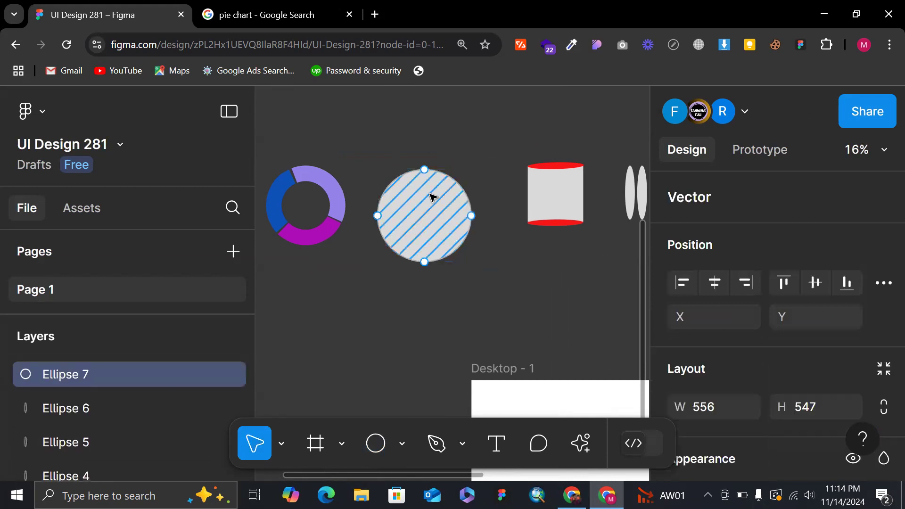
scroll(431, 196, "up", 2)
left_click(420, 151)
key("Delete")
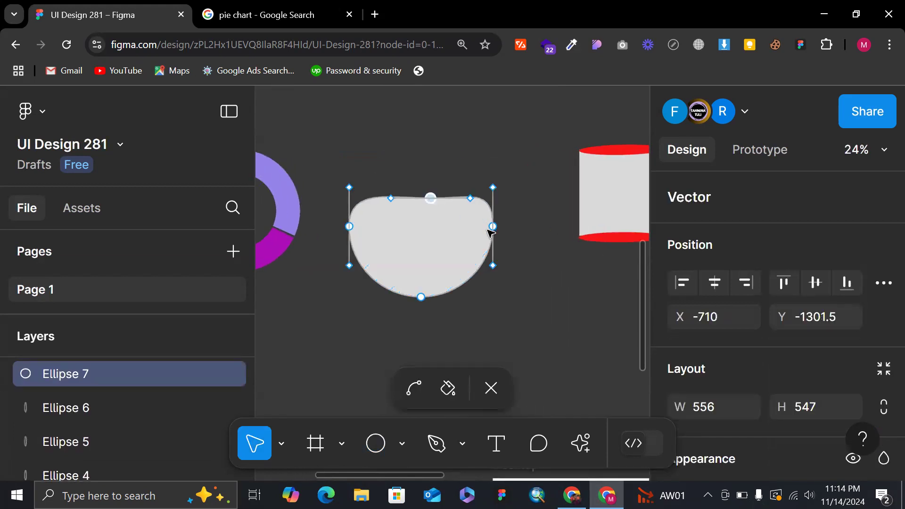
left_click_drag(493, 226, 452, 232)
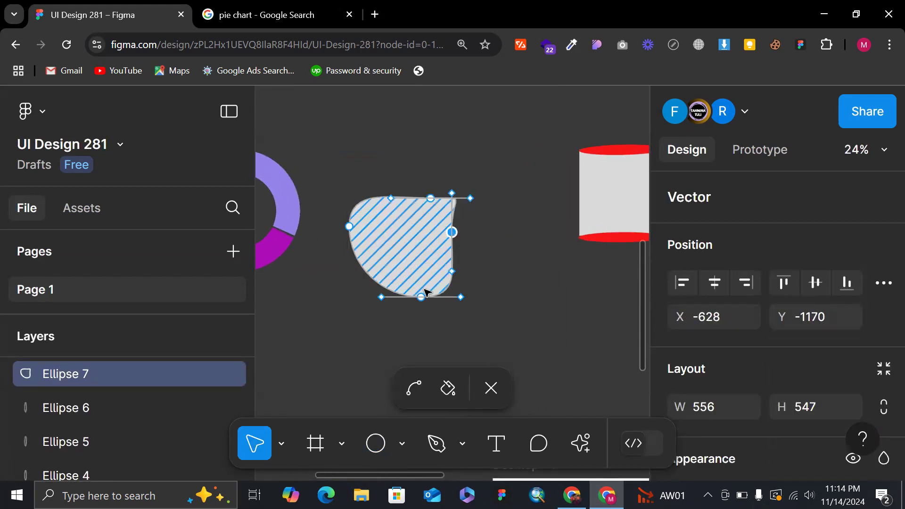
left_click_drag(421, 297, 452, 305)
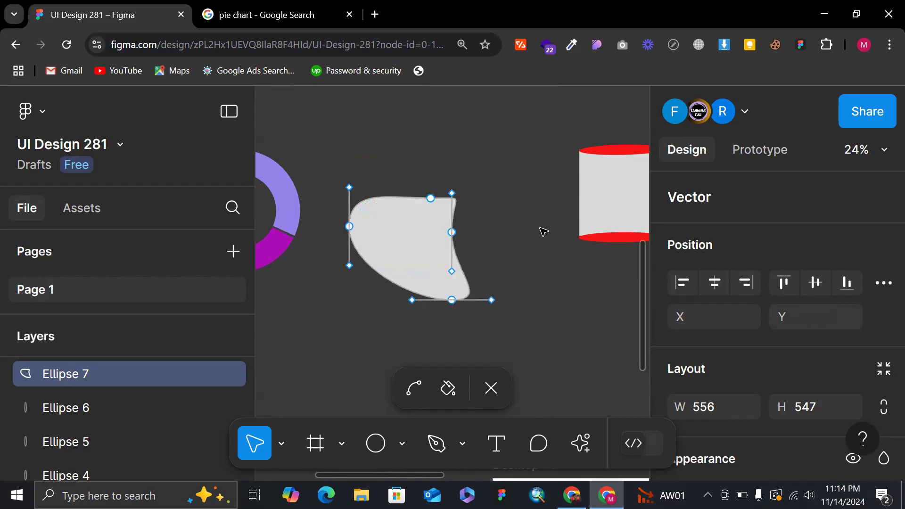
double_click(539, 228)
Duplicate the reshaped ellipse below the original, open the copy for vector editing and shift it slightly down and left.
scroll(540, 228, "down", 2)
scroll(540, 228, "right", 1)
left_click_drag(349, 151, 346, 274, "alt")
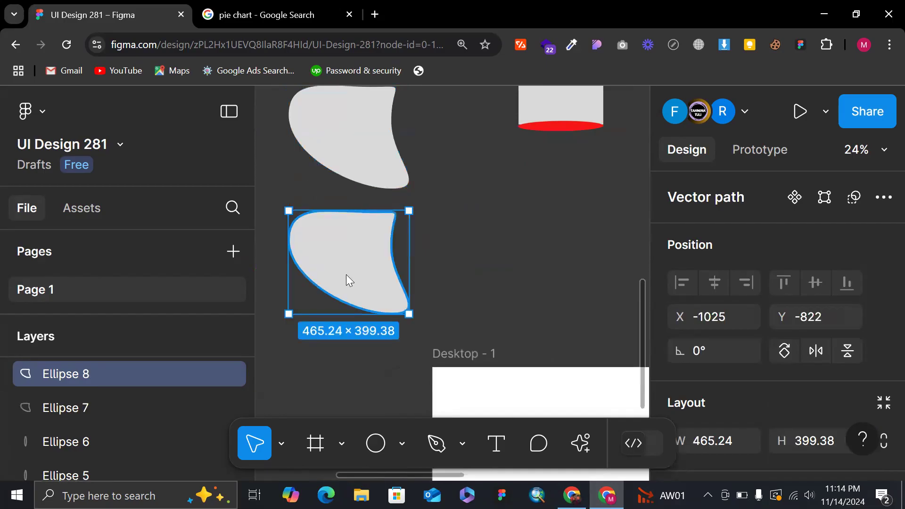
double_click(346, 274)
left_click_drag(288, 243, 296, 283)
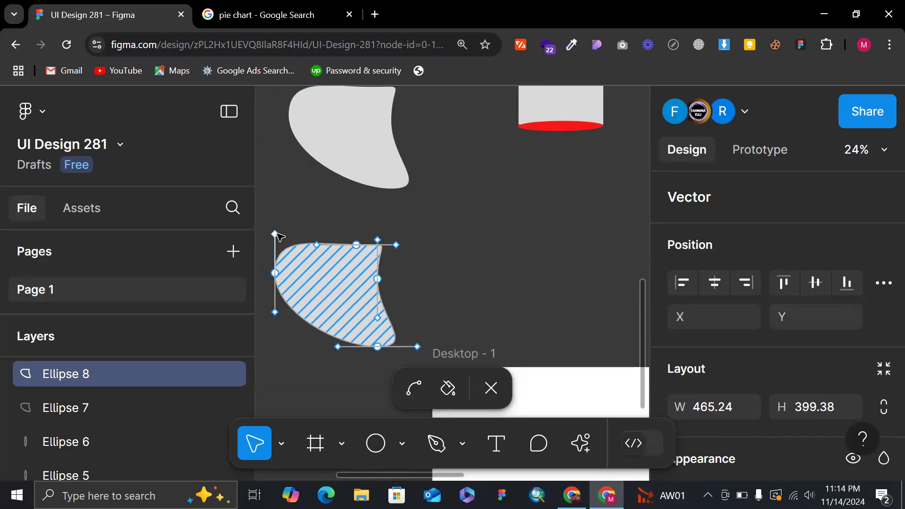
Bend the curve handles of the copy's left and bottom points inward to turn both into sharp tips.
left_click_drag(275, 234, 302, 253)
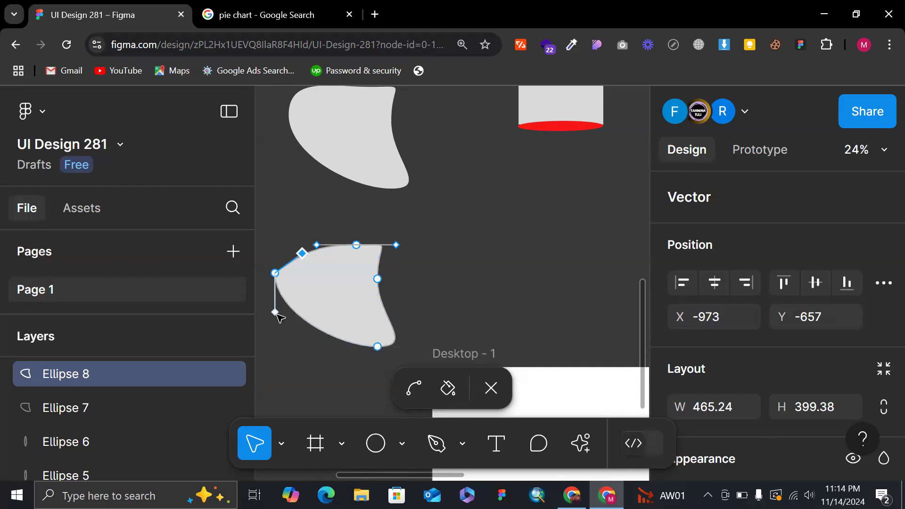
left_click_drag(275, 312, 323, 293)
left_click_drag(338, 346, 348, 300)
left_click_drag(418, 347, 356, 292)
left_click(357, 290)
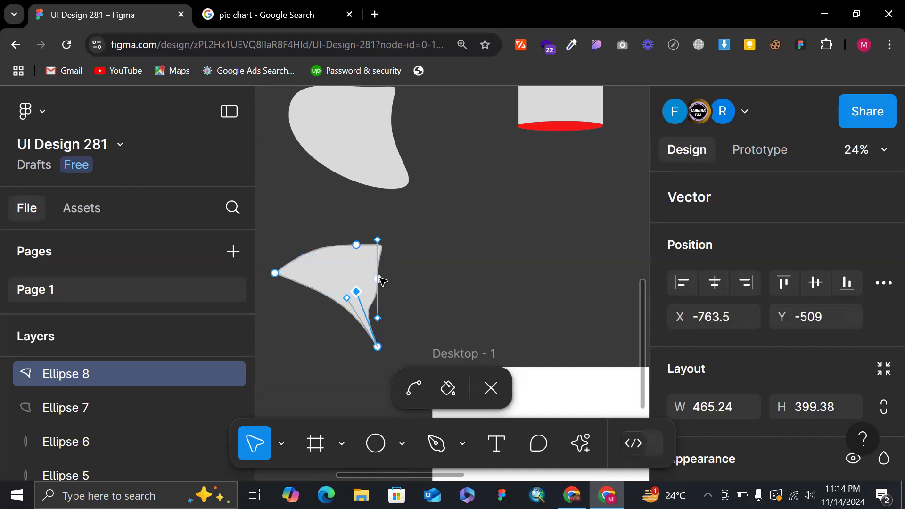
Pull the curve handles of the copy's right point outward and those of its top point upward to form rounded lobes.
left_click(378, 279)
left_click_drag(379, 241, 433, 287)
left_click_drag(378, 319, 414, 326)
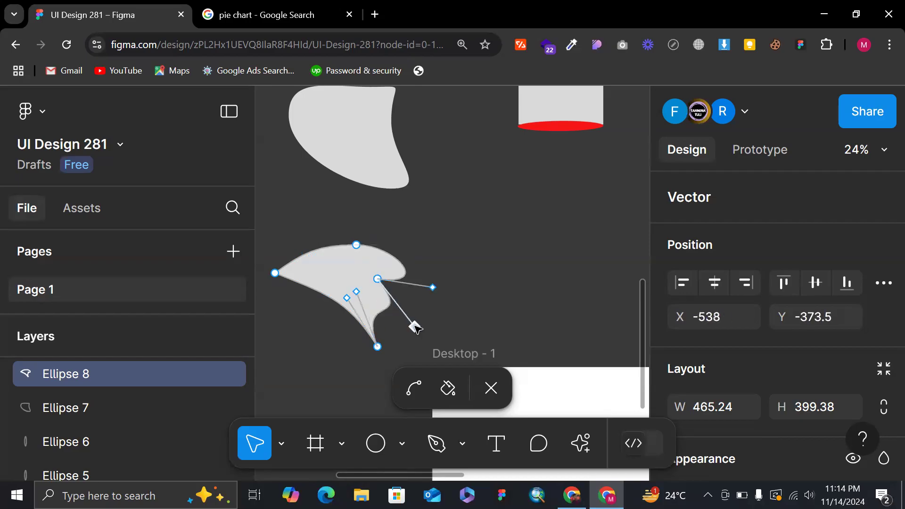
left_click(356, 245)
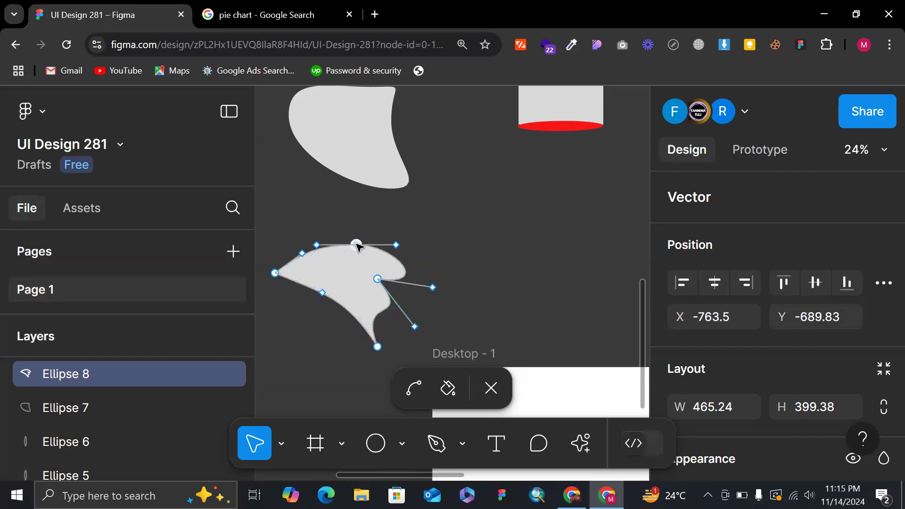
left_click_drag(318, 247, 328, 184)
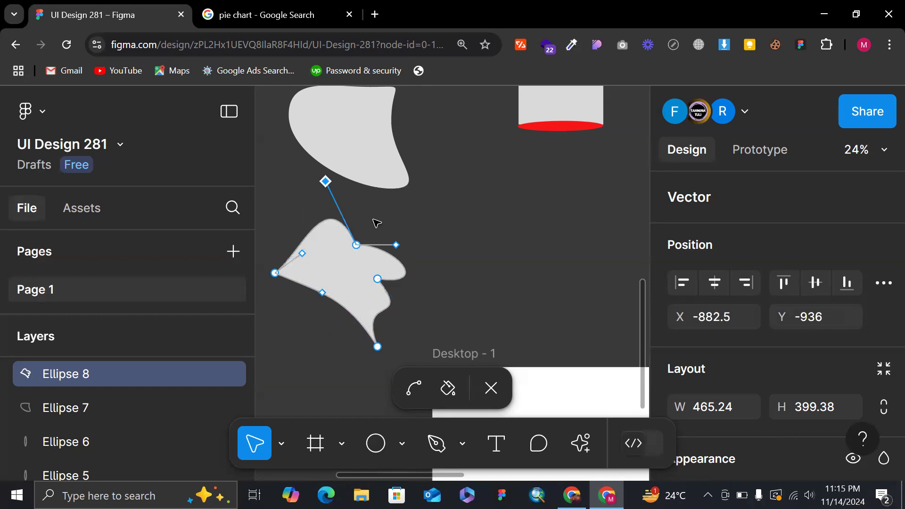
left_click_drag(397, 245, 356, 192)
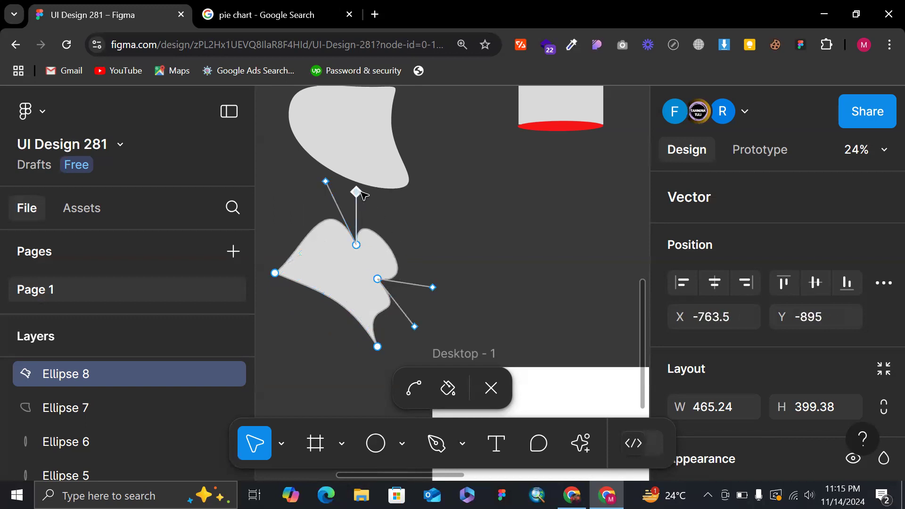
Shift the copy's lower-left edge, with its left and bottom tips, down and slightly right, and finish vector editing.
left_click_drag(319, 292, 333, 334)
left_click(475, 239)
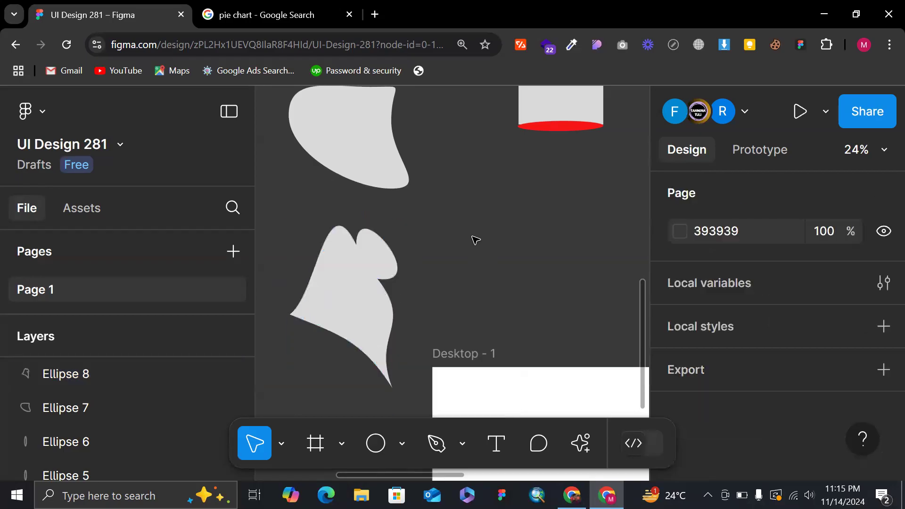
Rotate the reshaped copy to about 55.77° and move it up and left, below the donut chart, and deselect it.
left_click(387, 296)
scroll(408, 221, "down", 3)
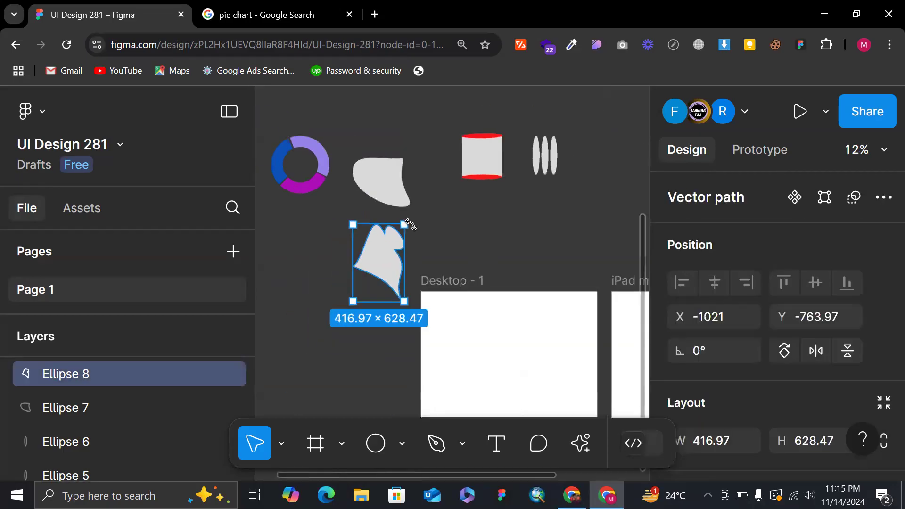
left_click_drag(416, 218, 362, 206)
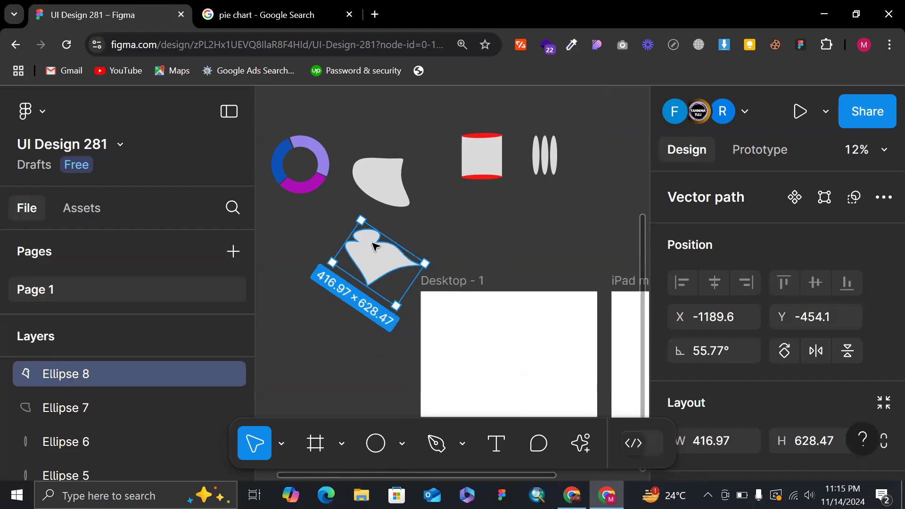
left_click_drag(373, 254, 346, 240)
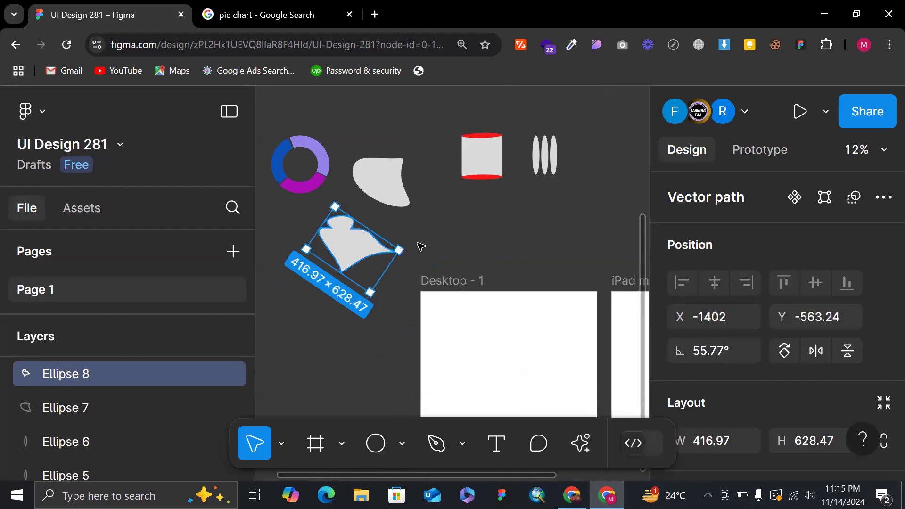
left_click(420, 246)
Zoom the browser page out to give the design canvas more room.
scroll(420, 247, "right", 1)
scroll(421, 245, "down", 1)
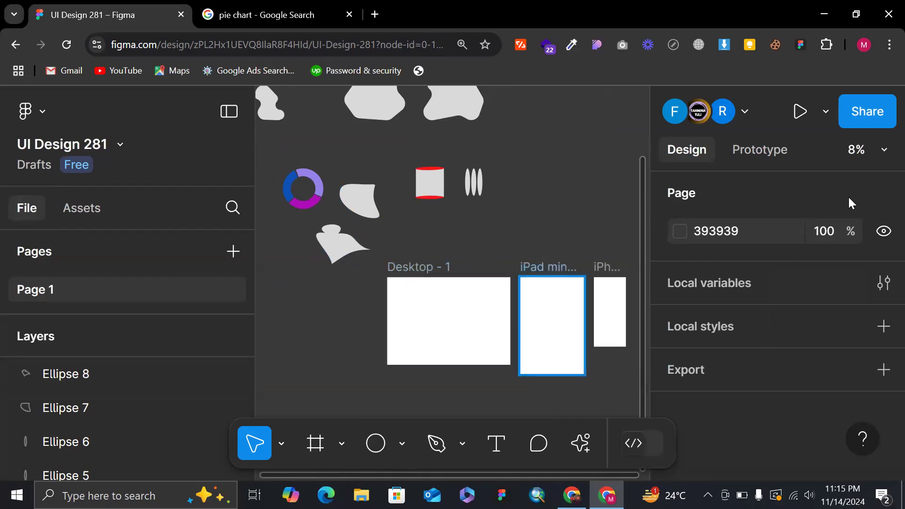
left_click(334, 47)
key("ctrl+minus")
key("ctrl+minus")
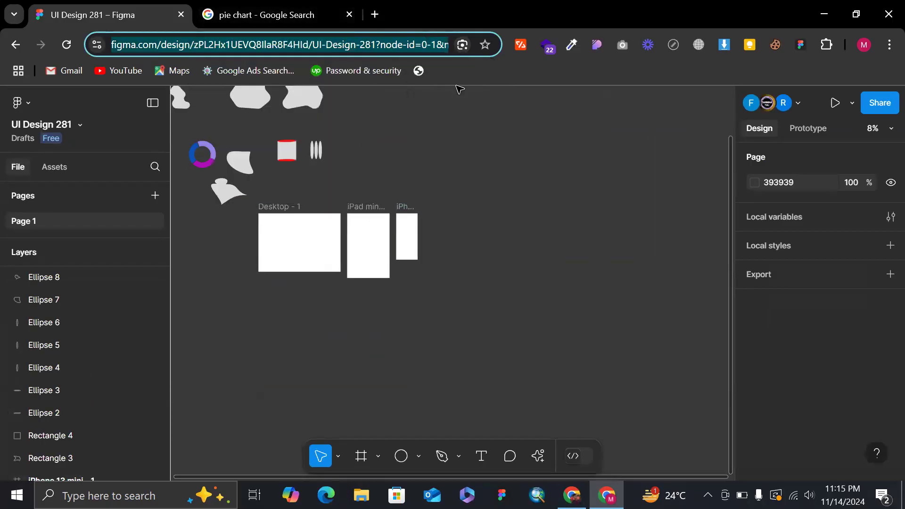
left_click(459, 89)
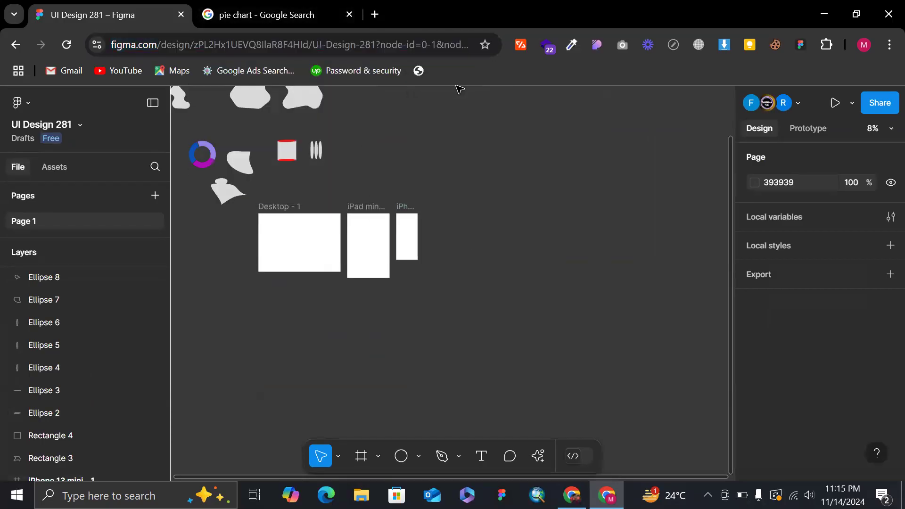
Switch to the pie chart search tab and load Dribbble's medical website search page there.
left_click(284, 17)
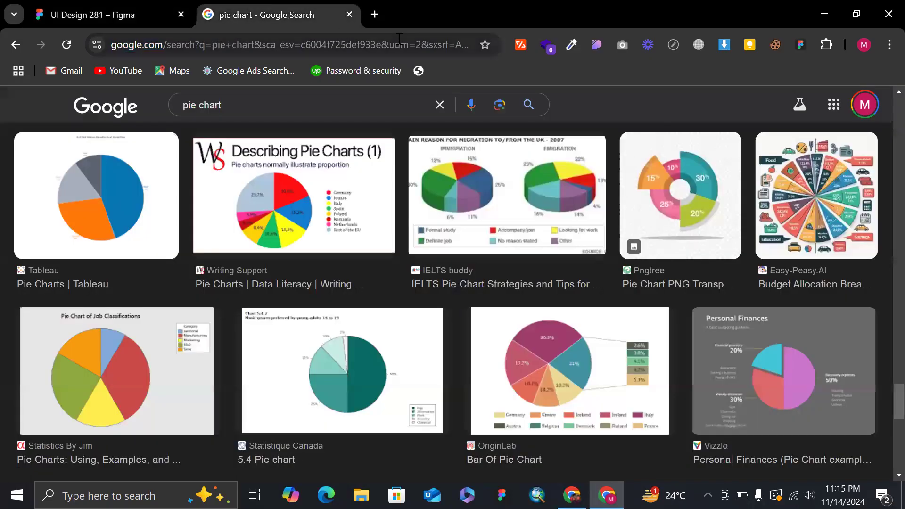
left_click(293, 34)
type("ibb")
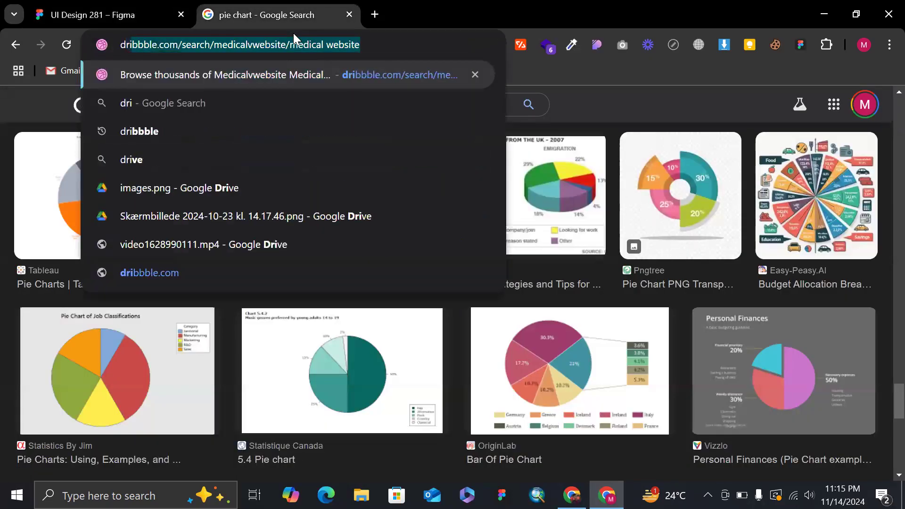
key("Return")
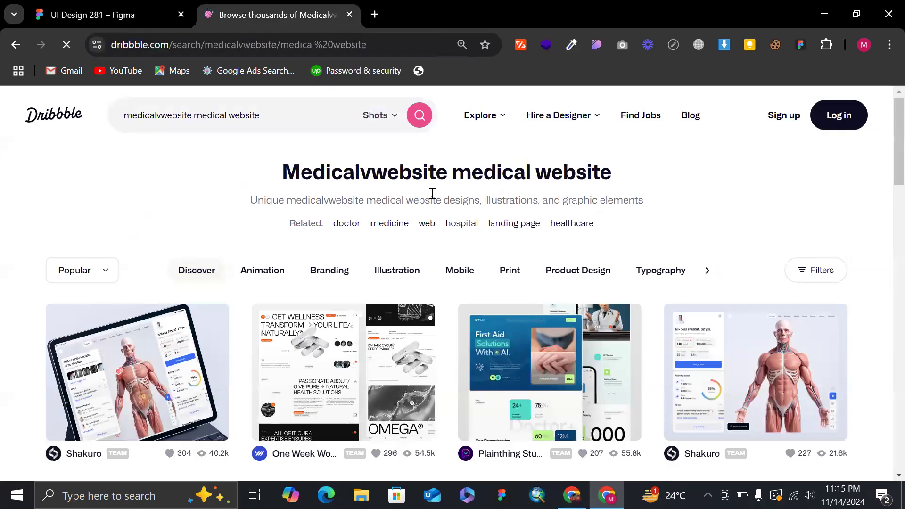
Open the OMEGA healthcare technology website shot, dismiss the sign-in prompt, examine the design's layout and close the shot.
scroll(449, 284, "down", 3)
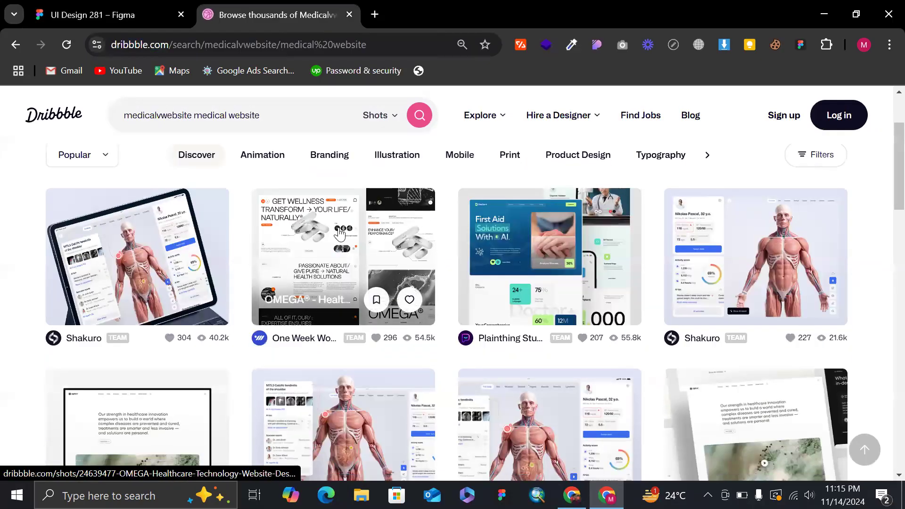
left_click(340, 232)
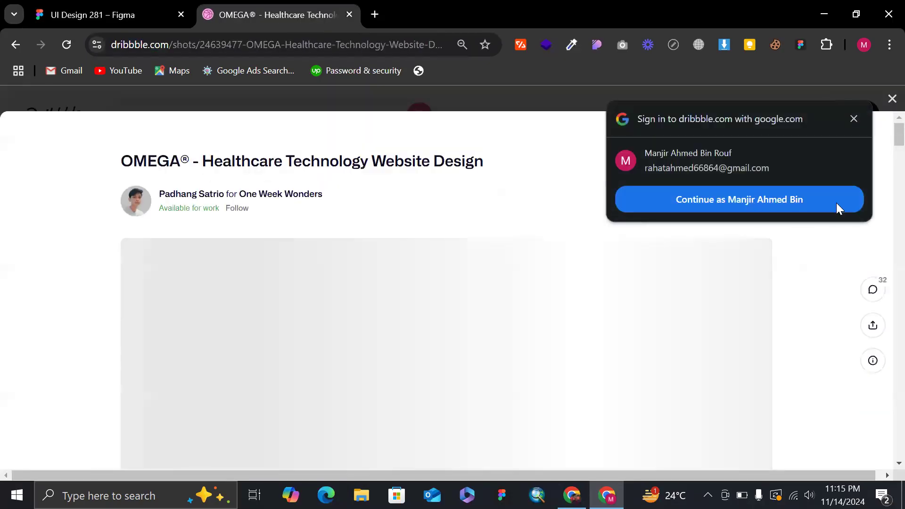
left_click(854, 120)
scroll(542, 214, "down", 2)
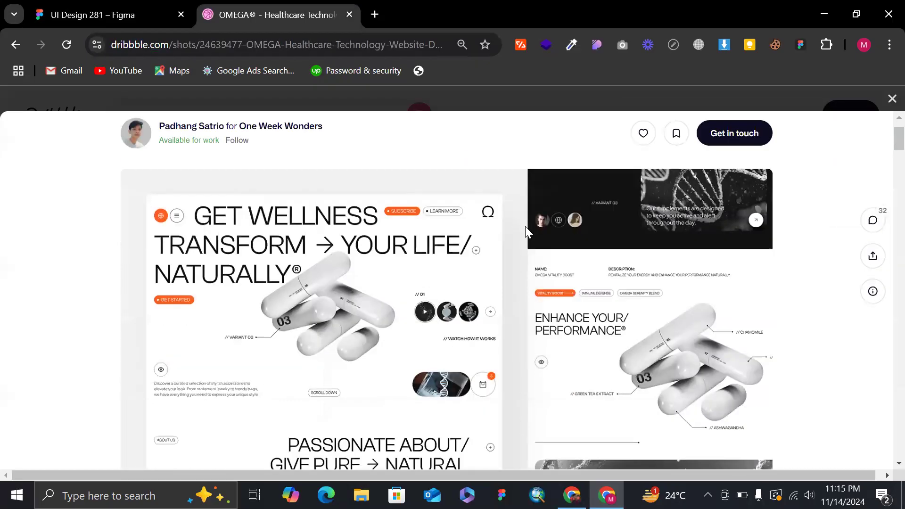
scroll(348, 311, "down", 1)
scroll(331, 264, "down", 1)
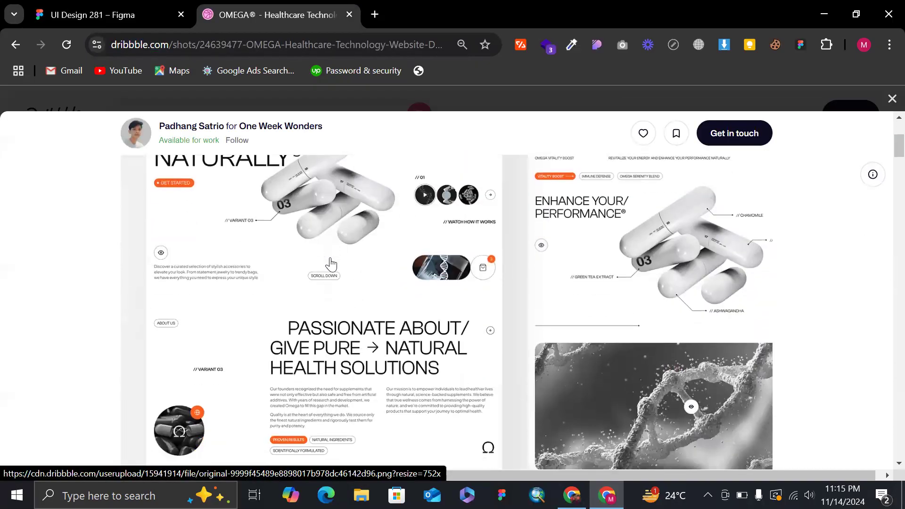
scroll(374, 321, "down", 2)
scroll(837, 241, "up", 4)
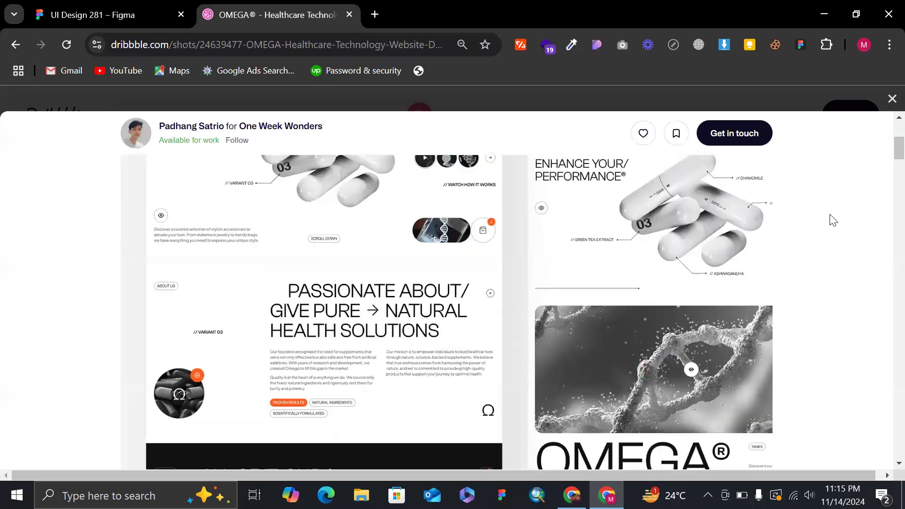
left_click(889, 99)
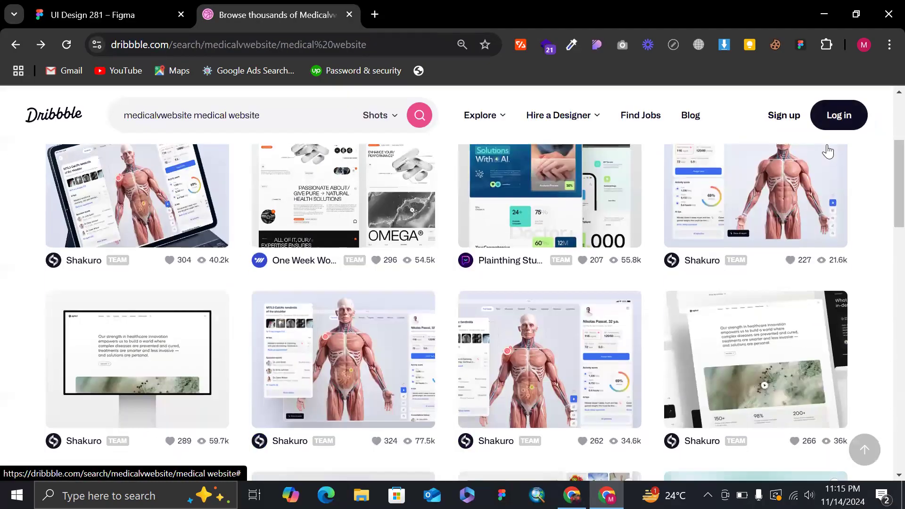
Find the "Medical website | homepage" shot further down the results, open it and copy its design image.
scroll(466, 249, "down", 4)
scroll(466, 248, "down", 3)
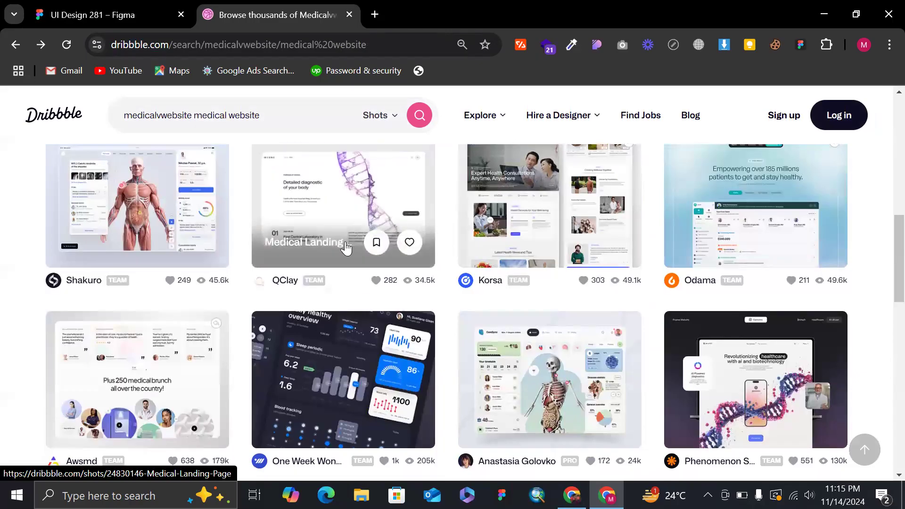
scroll(617, 332, "down", 6)
scroll(618, 338, "down", 2)
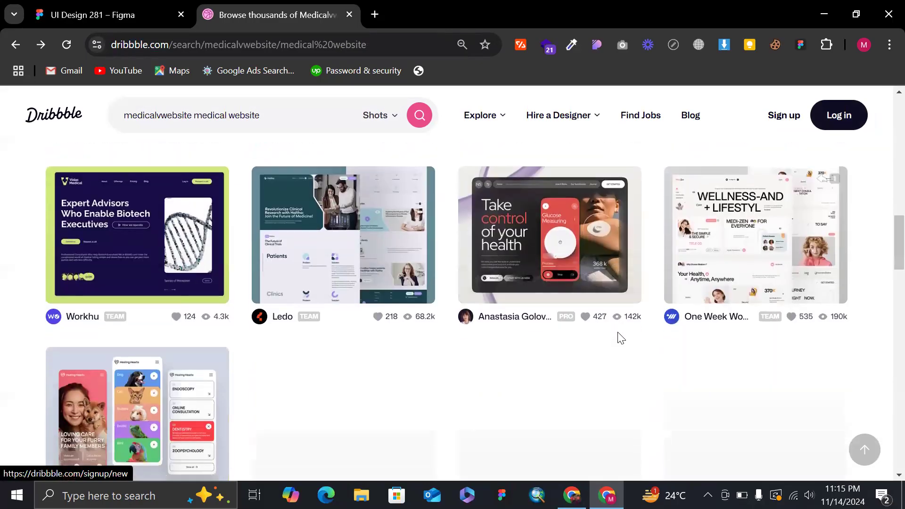
scroll(618, 339, "up", 3)
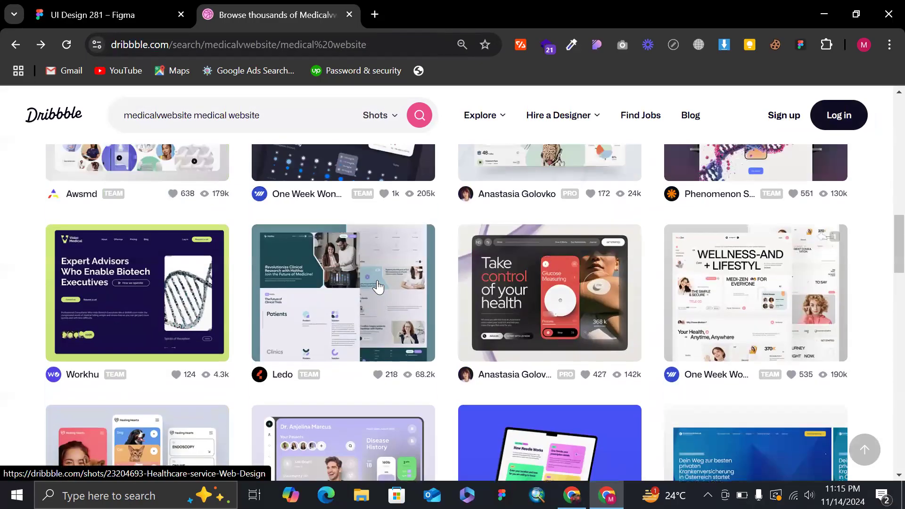
left_click(316, 287)
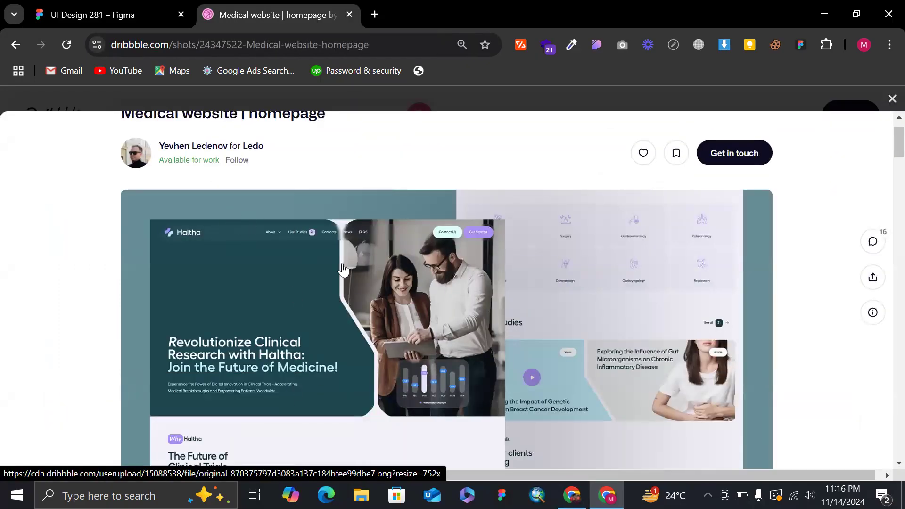
right_click(399, 301)
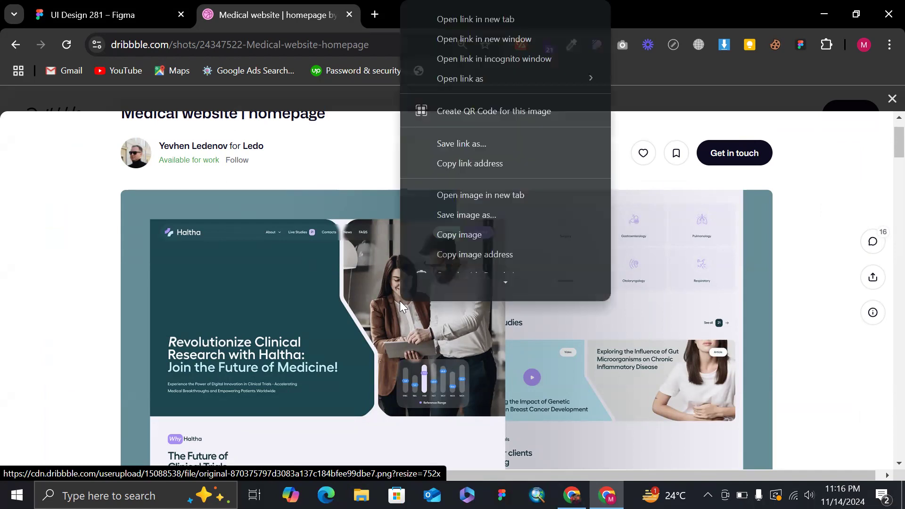
left_click(442, 219)
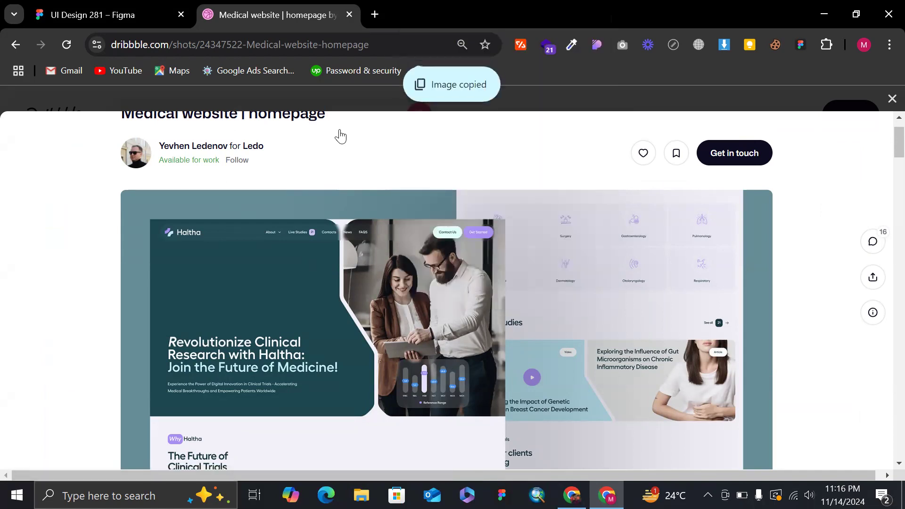
Switch back to Figma and paste the copied image on empty canvas beside the iPhone frame, framing its hero section.
left_click(148, 6)
scroll(447, 235, "right", 5)
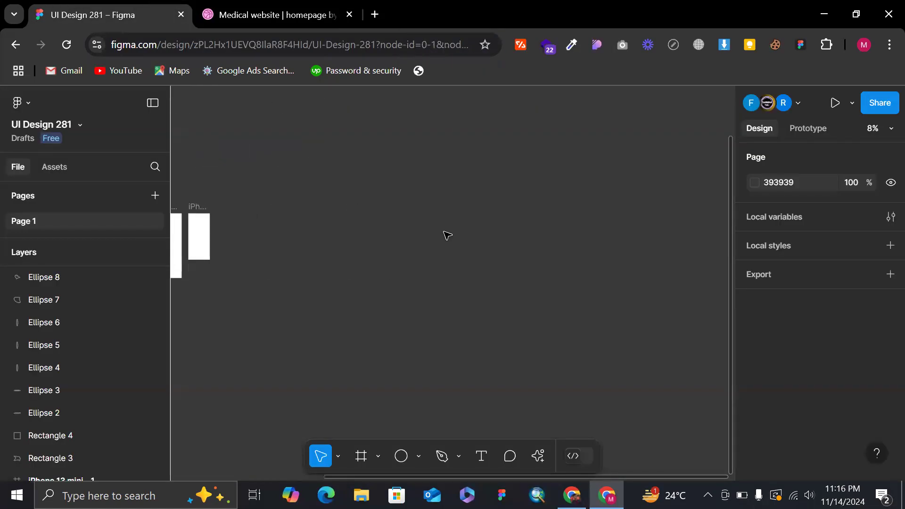
key("ctrl+v")
key("shift+2")
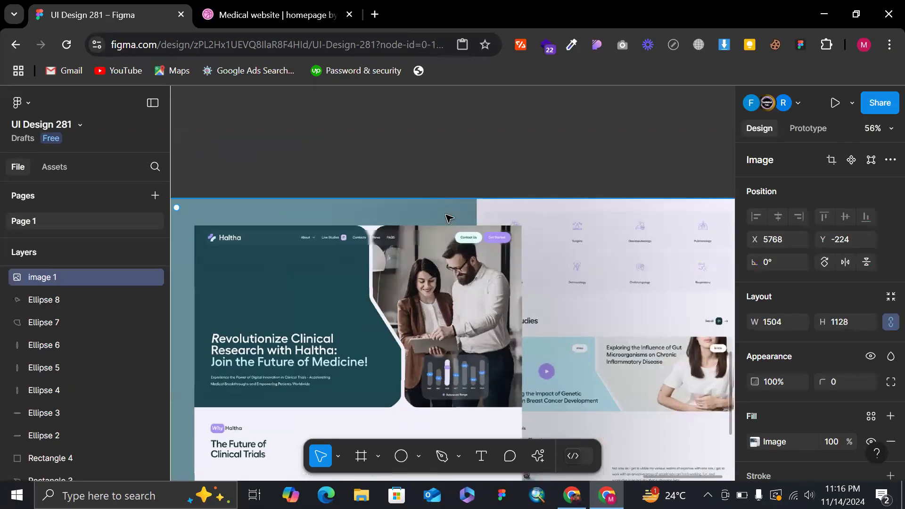
left_click(453, 158)
scroll(452, 157, "down", 1)
scroll(453, 158, "up", 1)
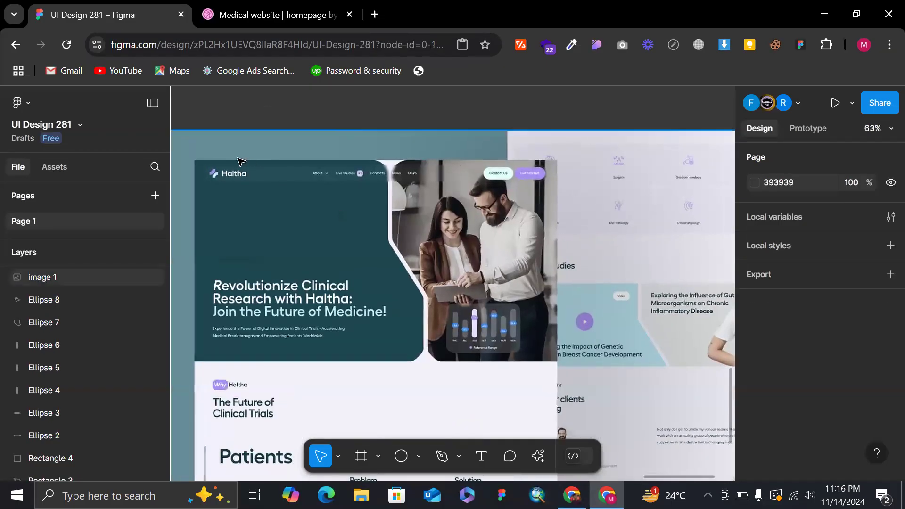
Draw a rectangle about 517 × 462 over the dark hero panel of the pasted image, adjusting its width to the panel.
key("r")
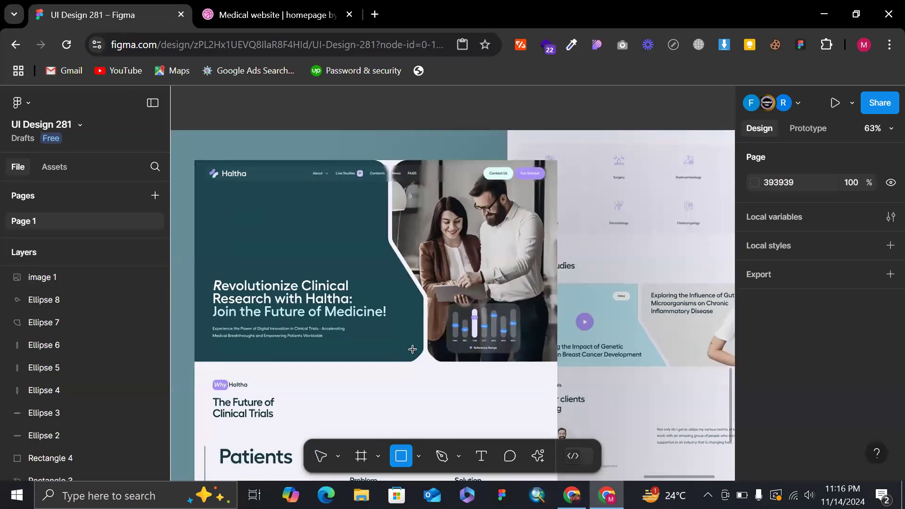
mouse_move(414, 364)
left_mouse_down()
mouse_move(233, 267)
mouse_move(193, 158)
left_mouse_up()
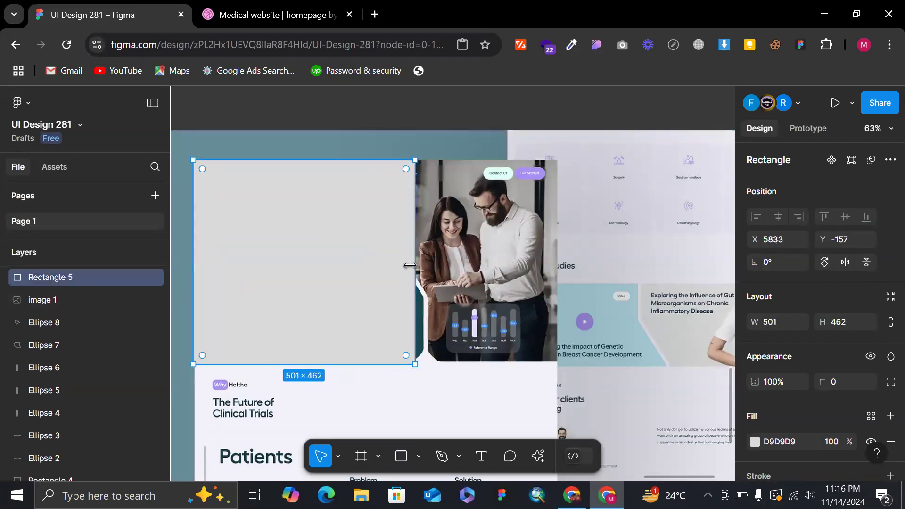
left_click_drag(407, 264, 364, 269)
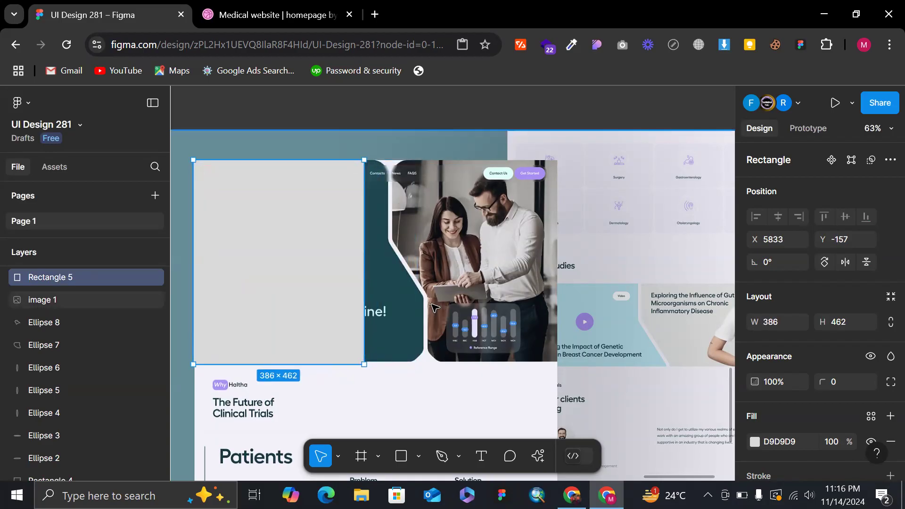
left_click_drag(406, 251, 421, 258)
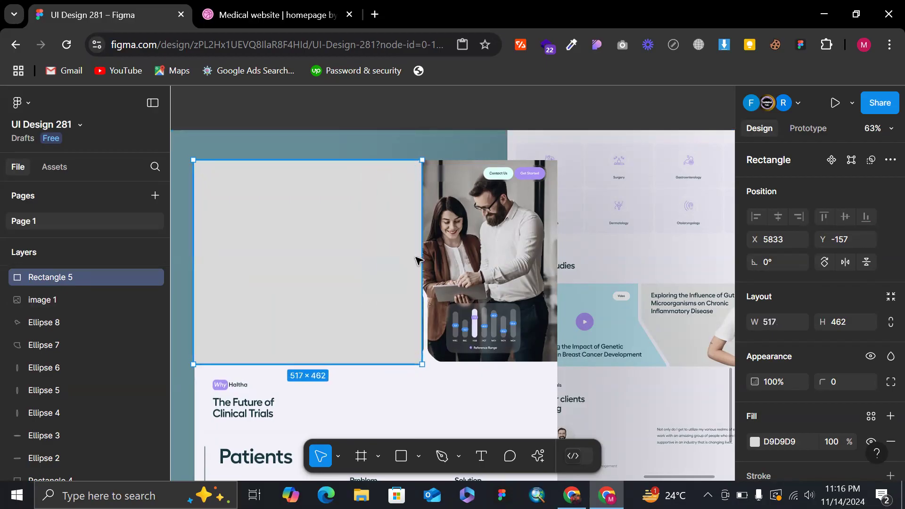
Open the rectangle for vector editing, pull a point on its right edge inward and move its upper-right corner left.
double_click(419, 258)
left_click_drag(422, 264, 386, 262)
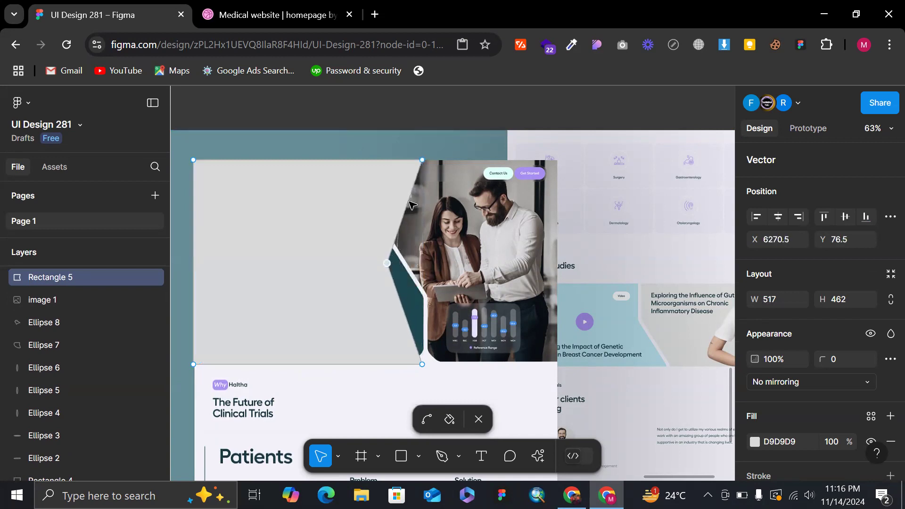
mouse_move(406, 164)
left_mouse_down()
mouse_move(383, 166)
mouse_move(420, 160)
mouse_move(373, 158)
left_mouse_up()
key("ctrl+z")
Swap the shape's fill to a stroke and set the stroke weight to 16.
key("shift+x")
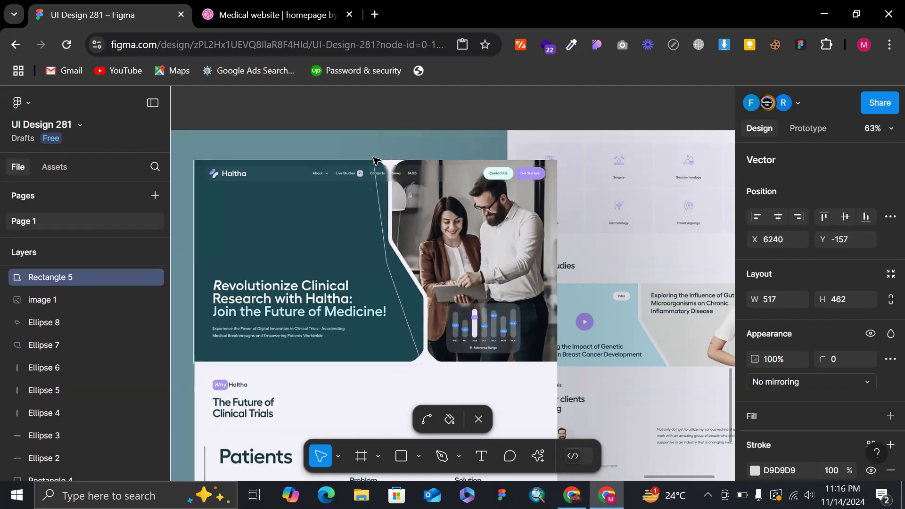
scroll(801, 363, "down", 3)
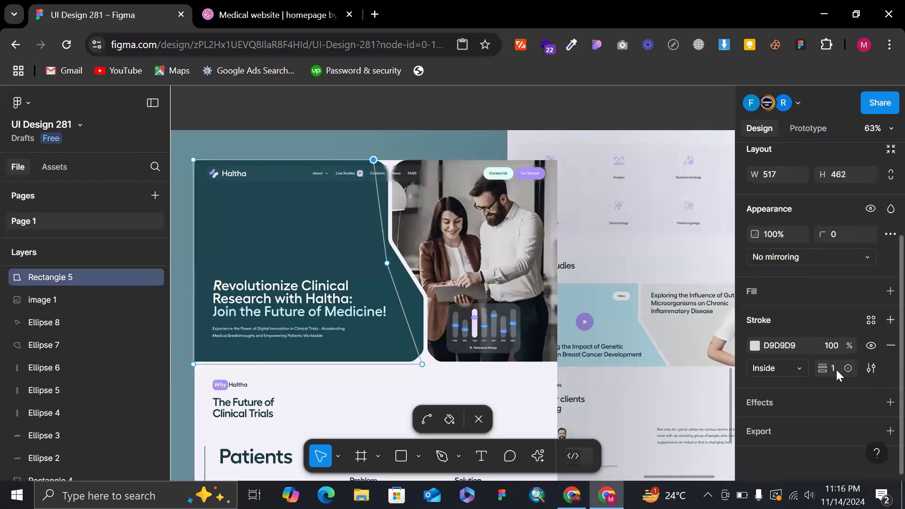
key("Up")
key("Up")
key("Up")
key("Up")
key("Up")
key("Up")
key("Up")
key("Up")
key("Up")
key("Up")
key("Up")
key("Up")
key("Up")
key("Up")
key("Up")
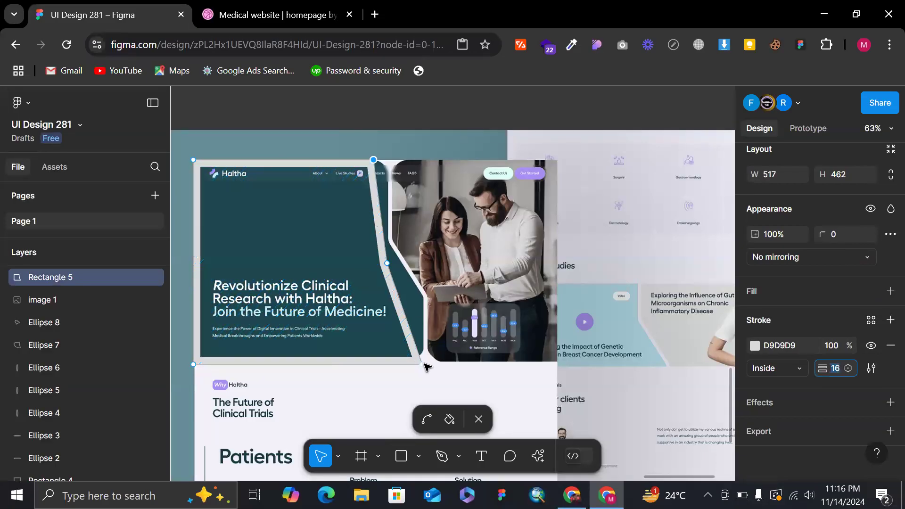
Extend the traced shape's lower-right corner outward, align its right-edge point with the white divider and add a second bend point below it.
mouse_move(423, 362)
left_mouse_down()
mouse_move(444, 369)
mouse_move(431, 364)
left_mouse_up()
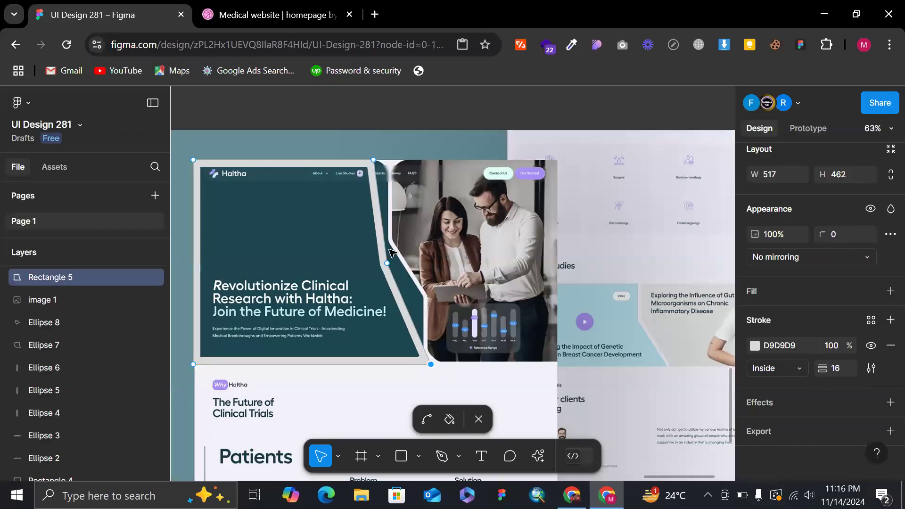
left_click_drag(387, 261, 393, 243)
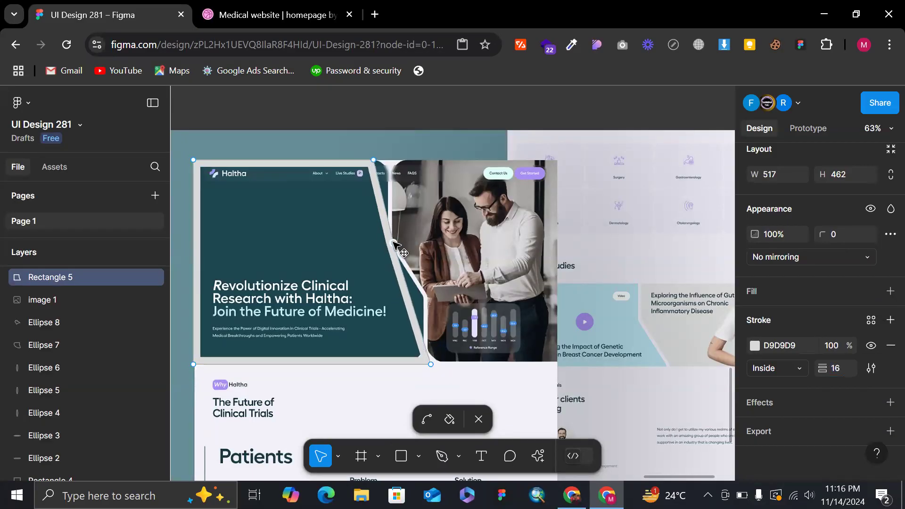
left_click_drag(416, 307, 426, 296)
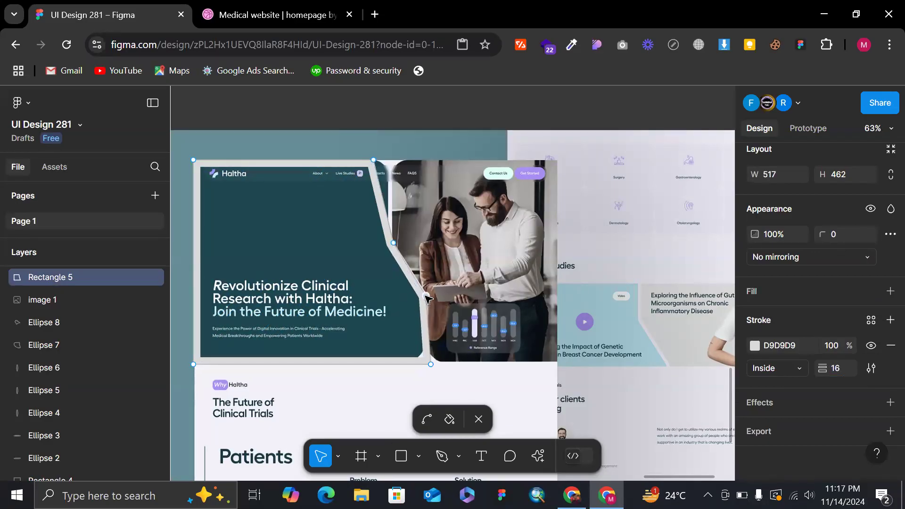
left_click_drag(374, 162, 378, 161)
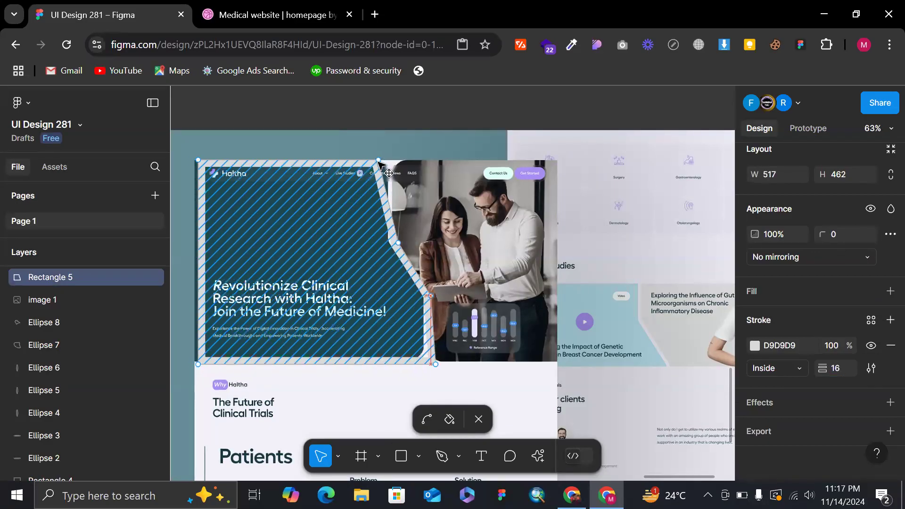
key("ctrl")
key("ctrl")
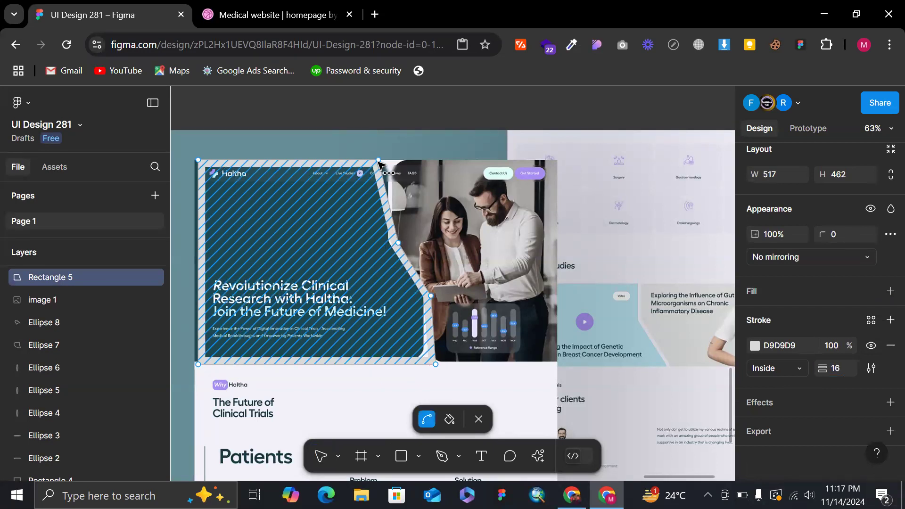
key("ctrl+z")
Move the shape's upper-right corner point outward, finish vector editing and stretch the shape's left edge to a width of 563.
left_click_drag(374, 160, 386, 162)
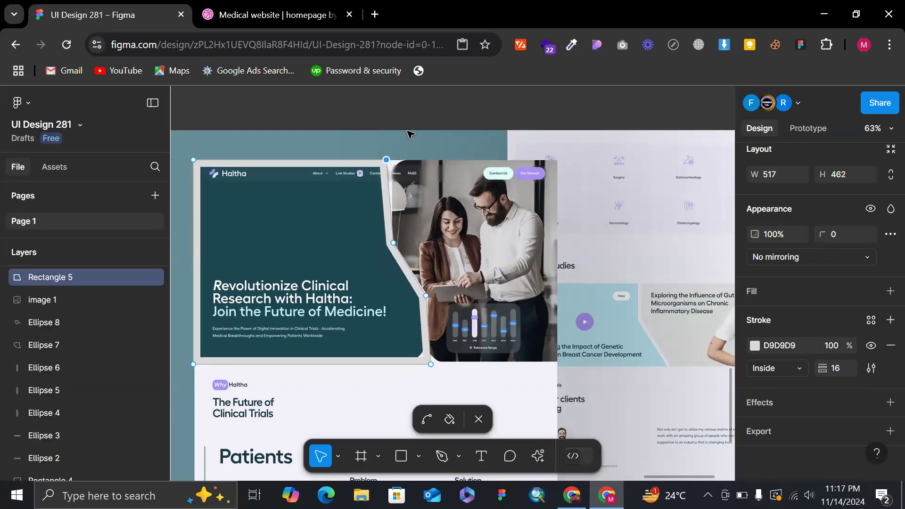
key("Escape")
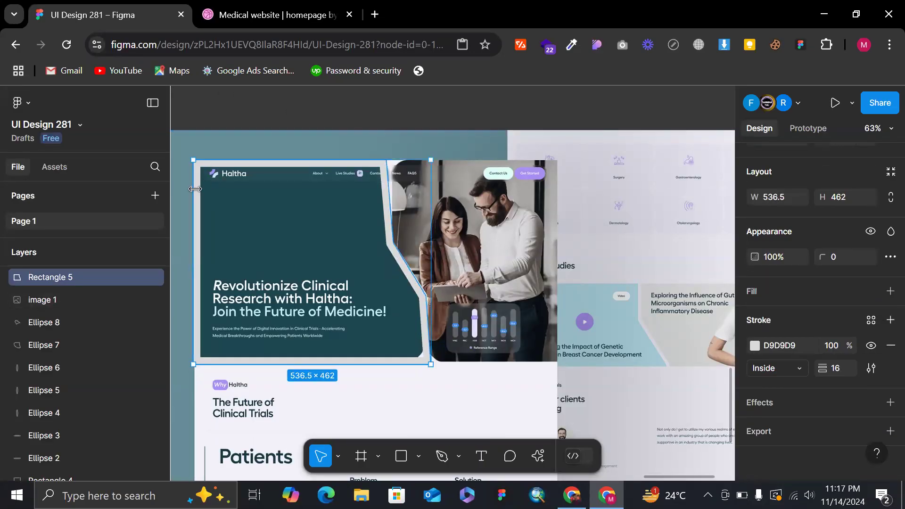
left_click_drag(194, 189, 221, 194)
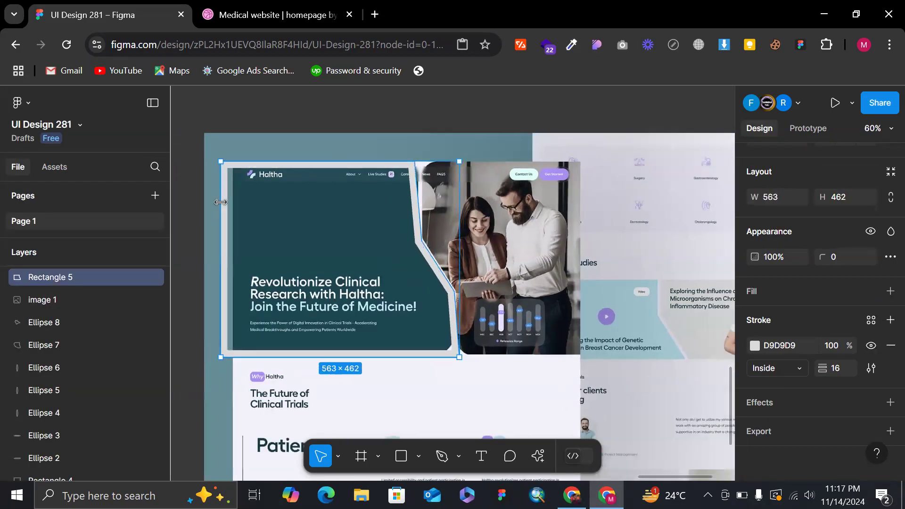
Set the shape's corner radius to 12.
left_click(842, 255)
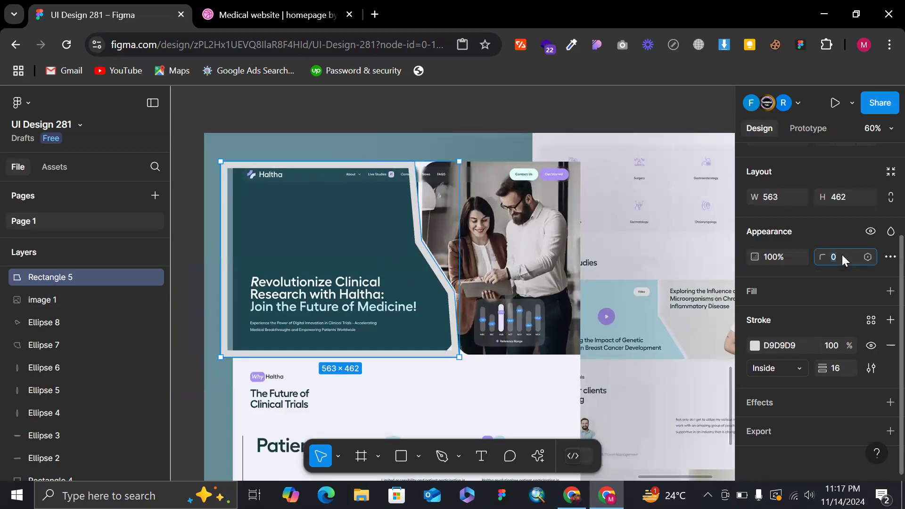
type("3")
key("Return")
type("8")
key("Return")
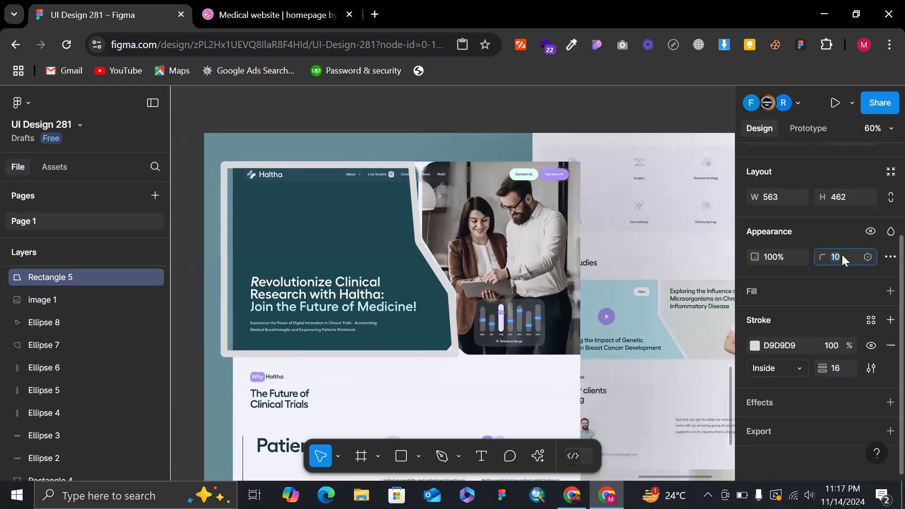
Swap the shape's stroke back to a fill and move the shape off the dark hero panel.
type("X")
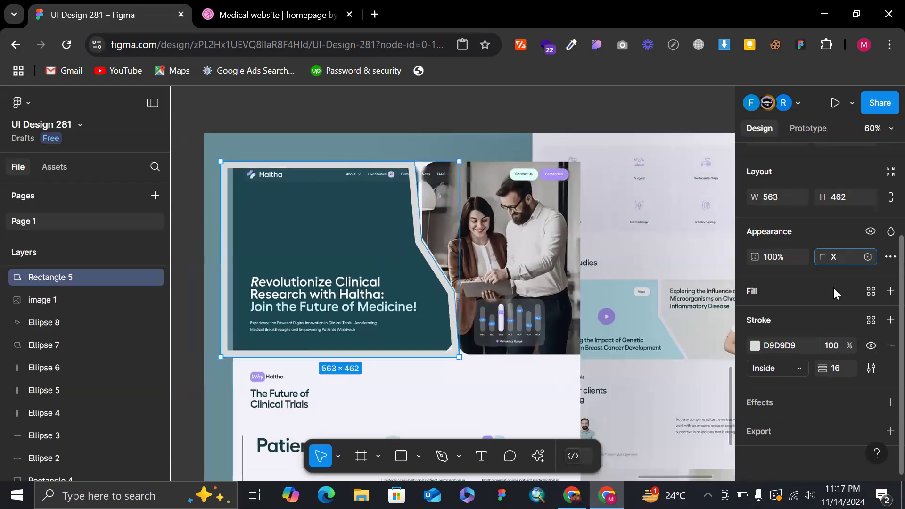
left_click(583, 123)
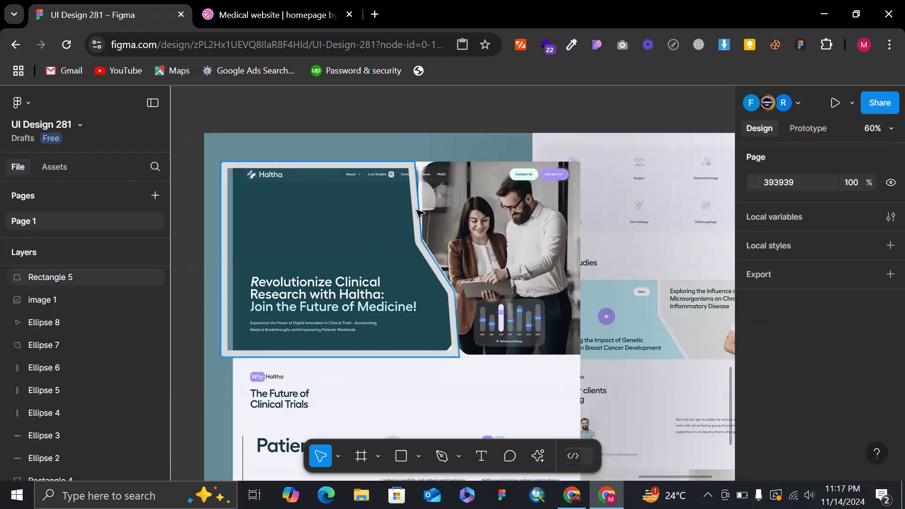
left_click(51, 278)
left_click_drag(383, 234, 541, 252)
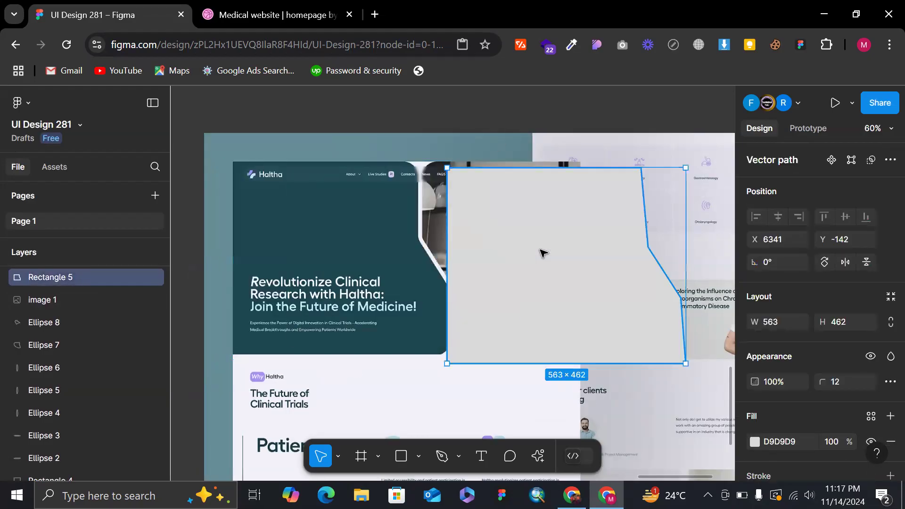
Fill the shape with the dark teal 1C4650 sampled from the hero panel and place it on empty canvas beside the image.
key("i")
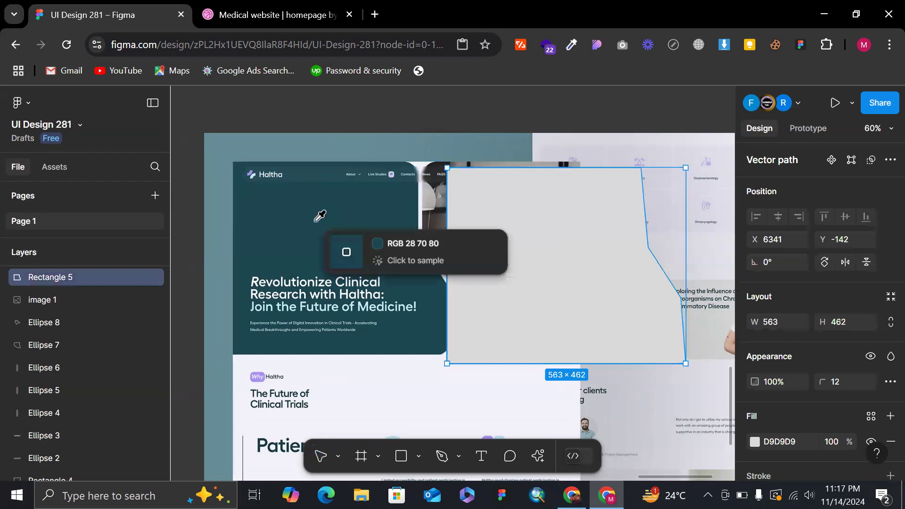
left_click(320, 216)
scroll(454, 262, "down", 3)
left_click_drag(353, 242, 335, 246)
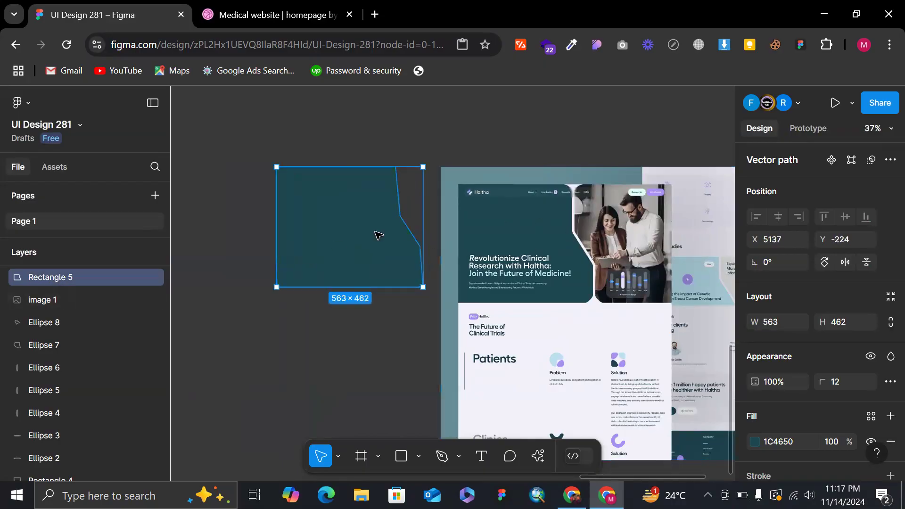
Open the teal shape for vector editing and select its upper-right corner point.
left_click(416, 137)
scroll(416, 138, "up", 3)
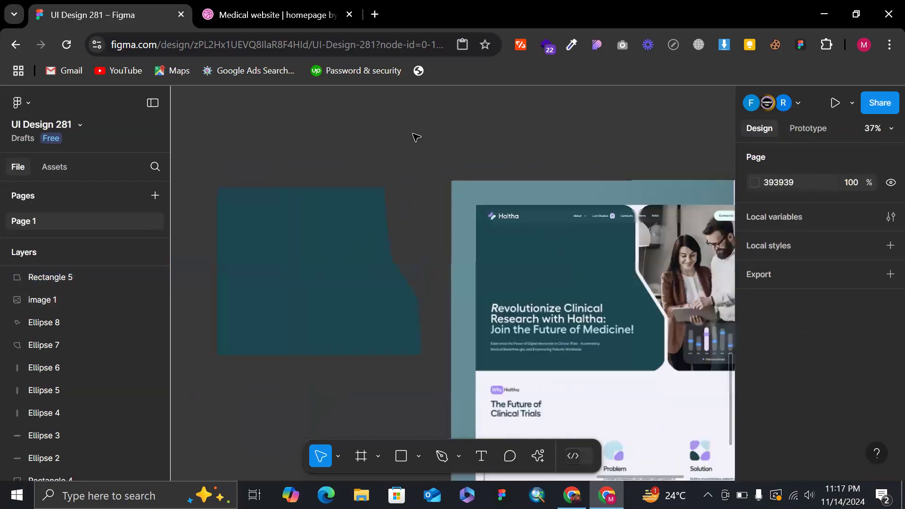
scroll(398, 164, "up", 3)
double_click(375, 205)
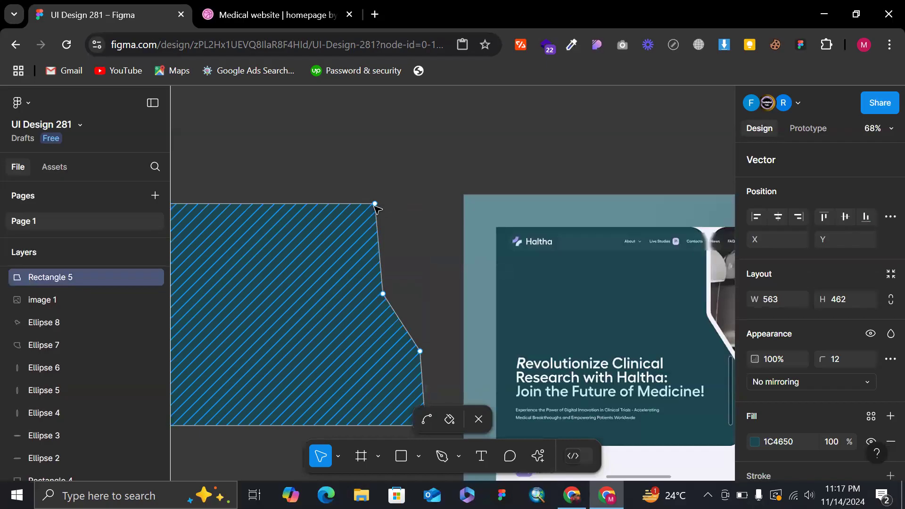
left_click(375, 203)
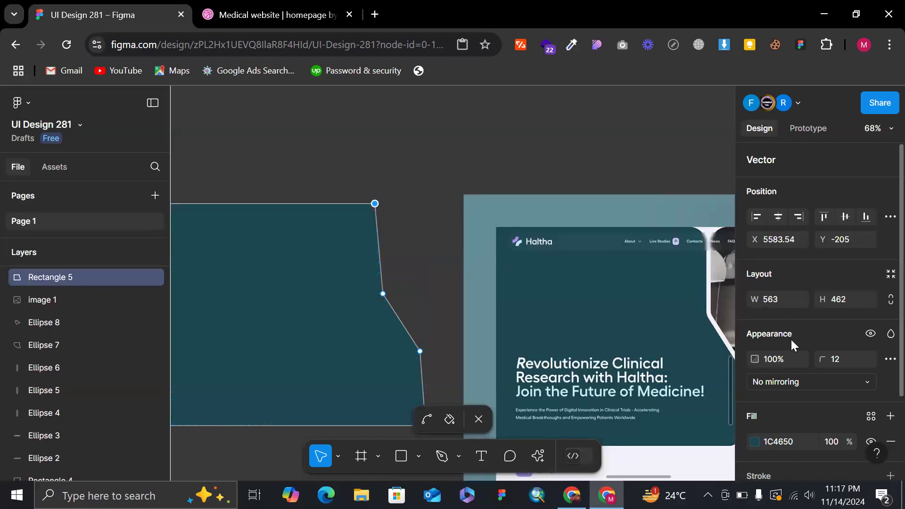
left_click_drag(821, 363, 871, 362)
key("ctrl+z")
key("ctrl+z")
left_click_drag(363, 185, 452, 268)
left_click_drag(824, 359, 874, 362)
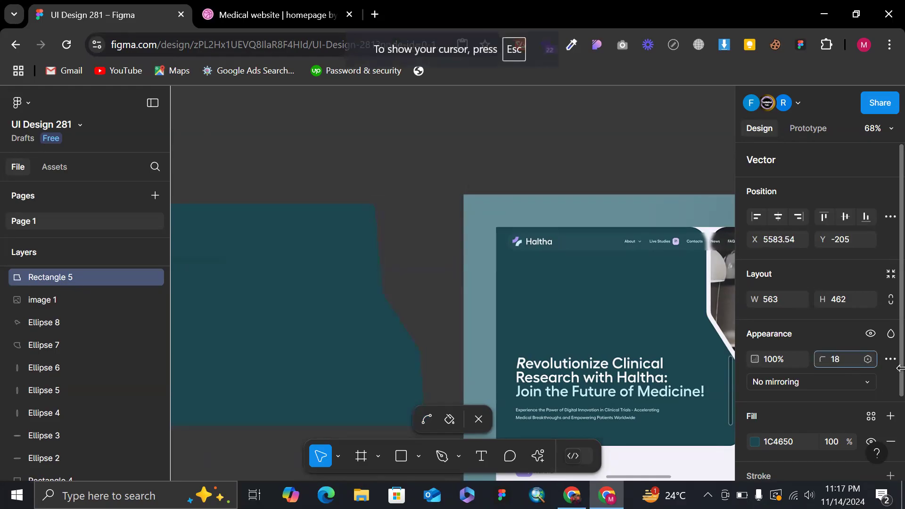
left_click_drag(33, 369, 29, 369)
key("ctrl+z")
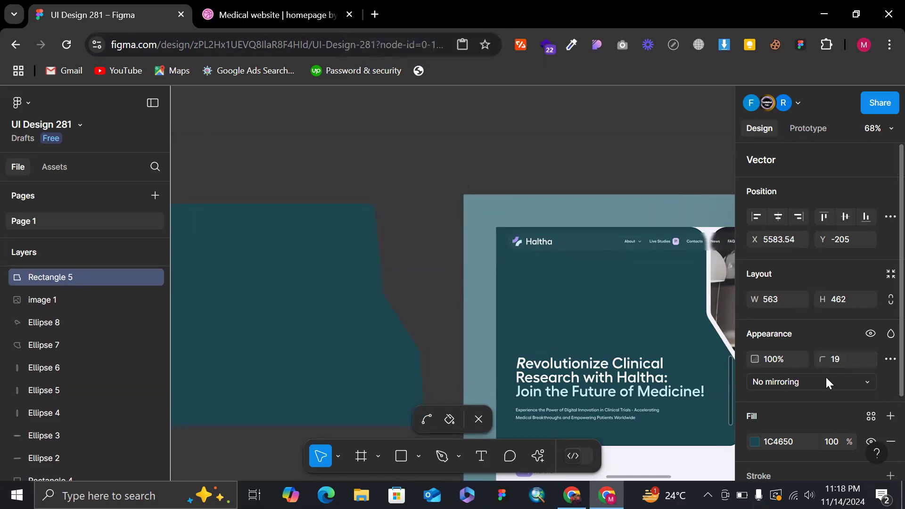
Round the upper-right corner point with a radius of 64, finish vector editing and deselect the shape.
left_click(840, 358)
type("24")
key("Return")
left_click(841, 357)
type("64")
key("Return")
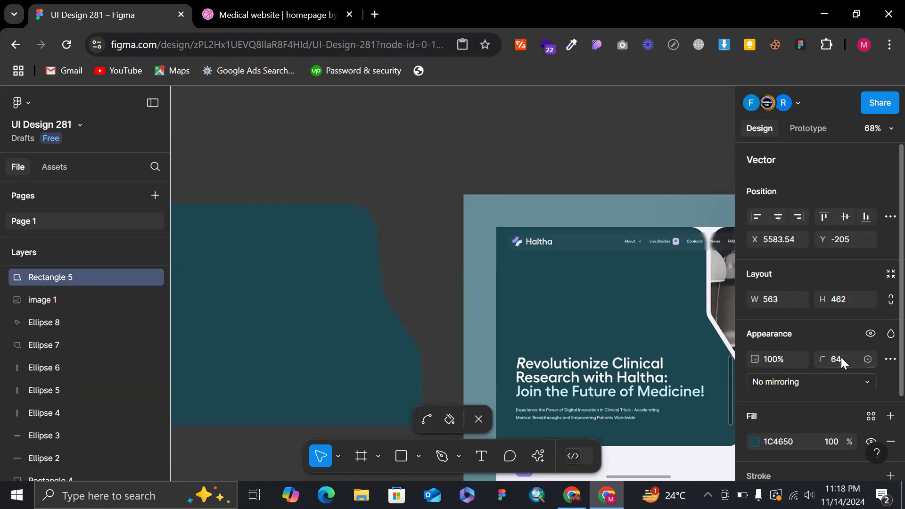
double_click(449, 146)
scroll(449, 148, "down", 5)
left_click(447, 140)
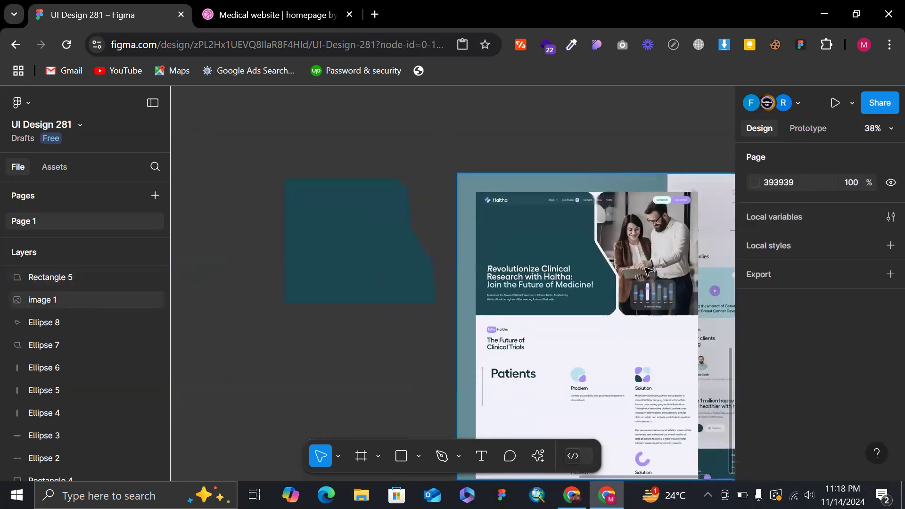
Compare with the reference panel's lower corner and select the teal shape's lower-right corner point for vector editing.
scroll(617, 293, "up", 10)
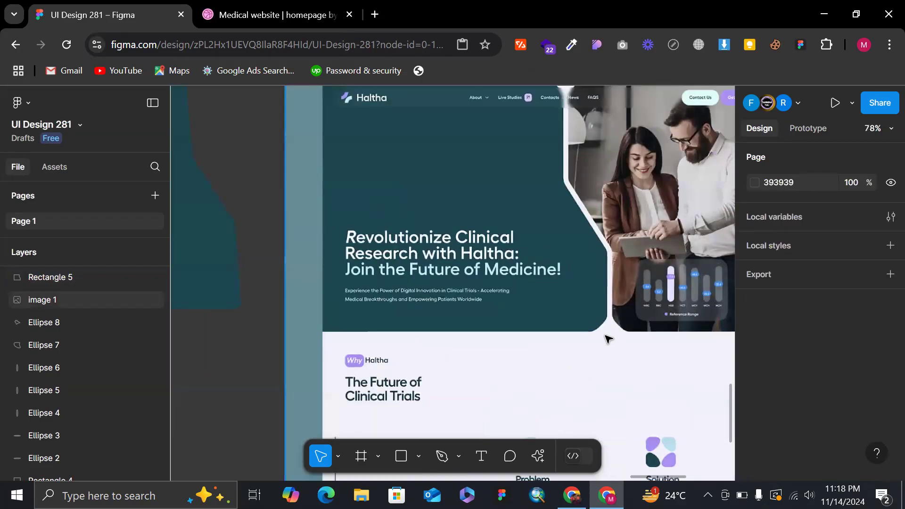
scroll(348, 283, "down", 5)
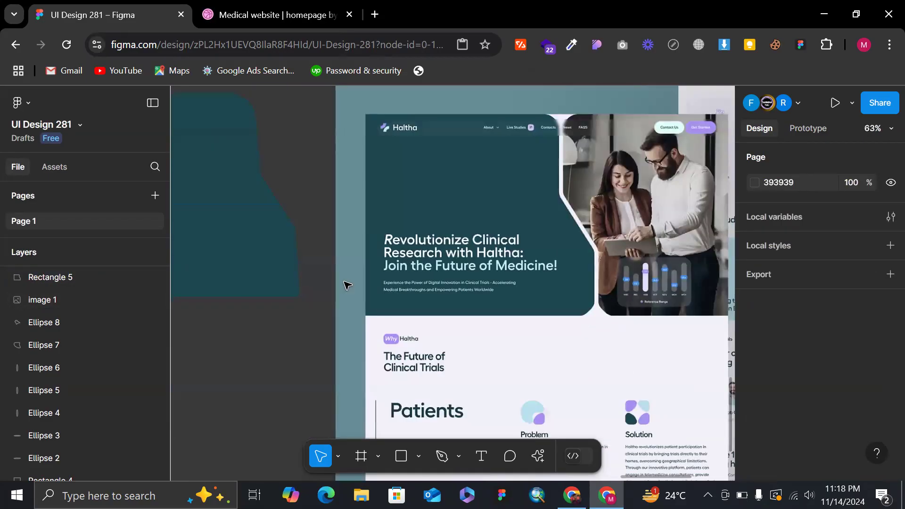
left_click(295, 280)
scroll(292, 278, "up", 10)
left_click_drag(333, 386, 293, 323)
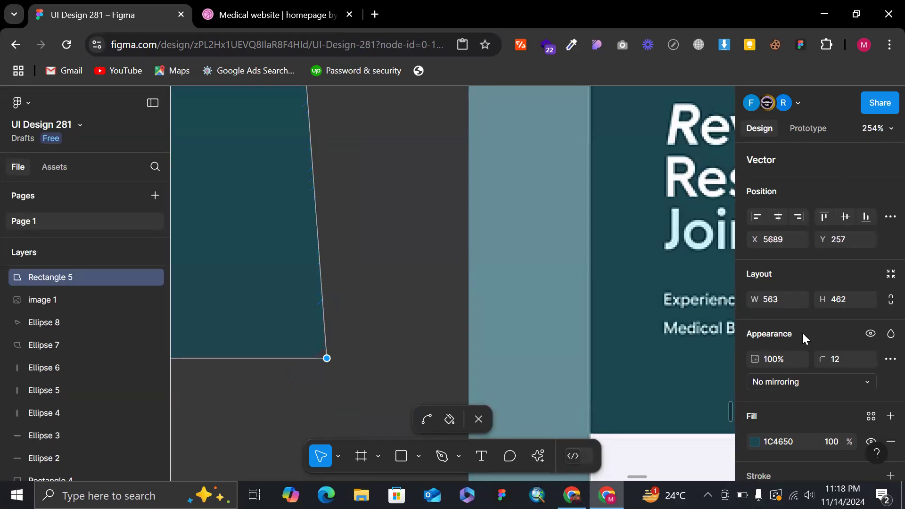
Set the lower-right corner point's radius to 40 and finish vector editing.
left_click(843, 359)
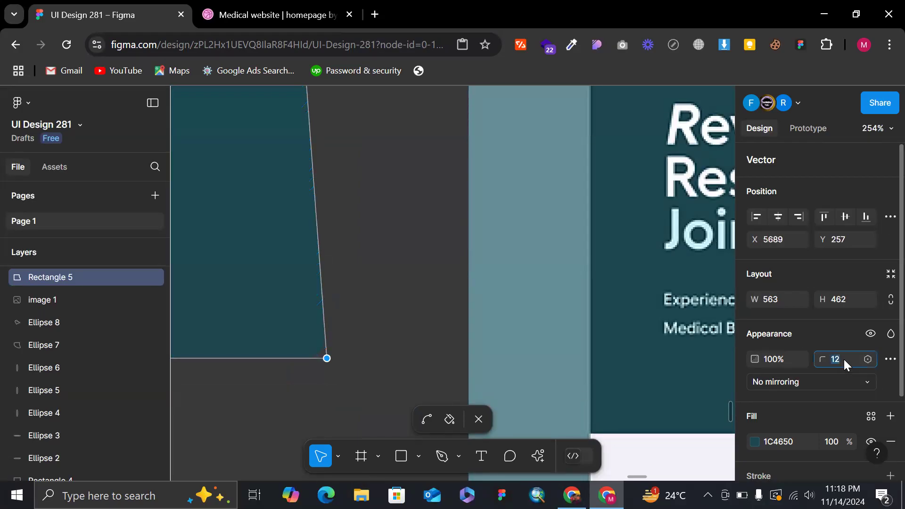
key("Return")
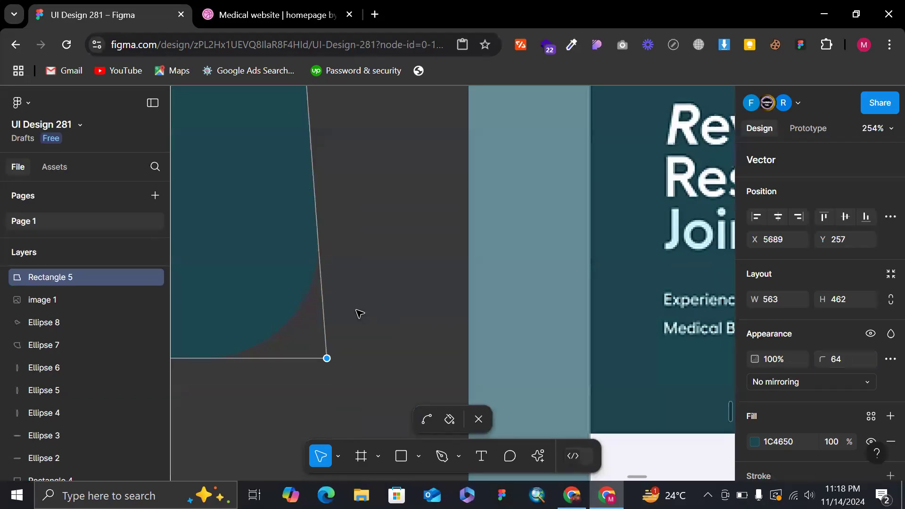
left_click(843, 359)
type("40")
key("Return")
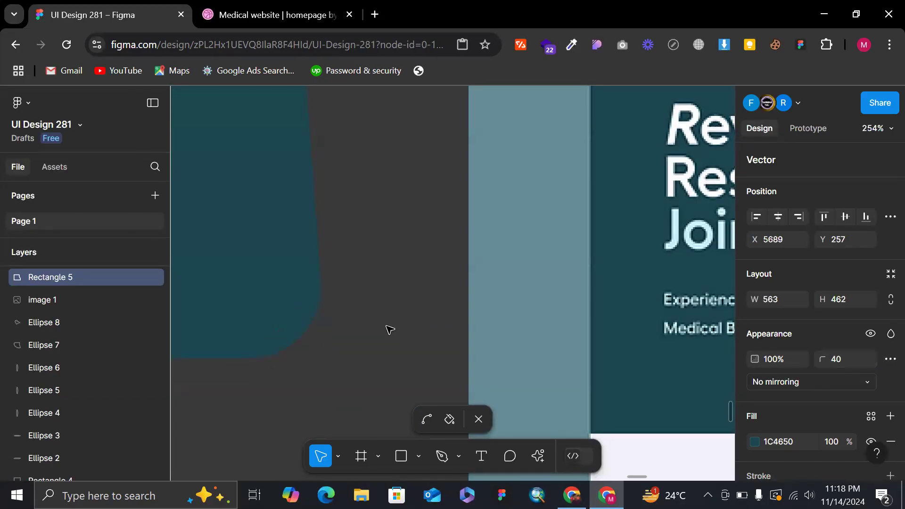
scroll(388, 329, "down", 5)
scroll(347, 330, "down", 2)
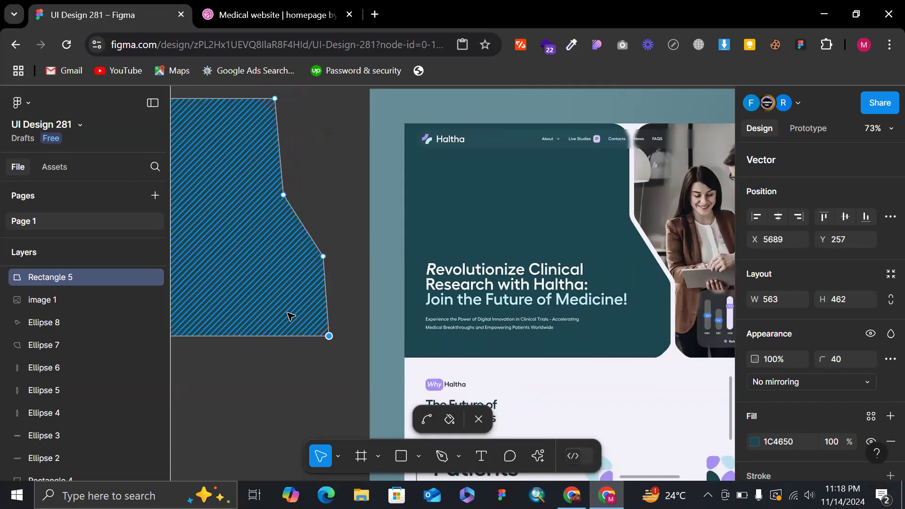
key("Escape")
Examine the teal shape's rounded corners up close and compare its outline with the reference hero panel.
scroll(299, 317, "up", 7)
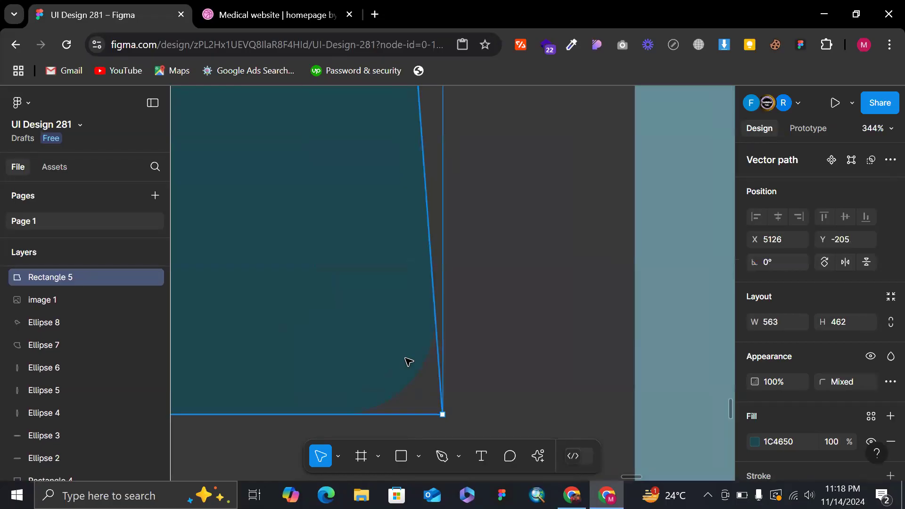
double_click(408, 361)
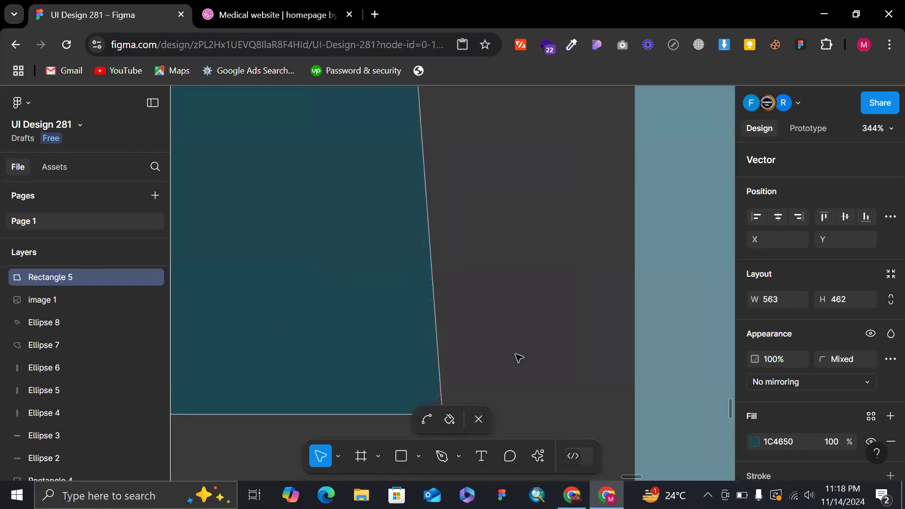
key("Escape")
scroll(399, 390, "down", 10)
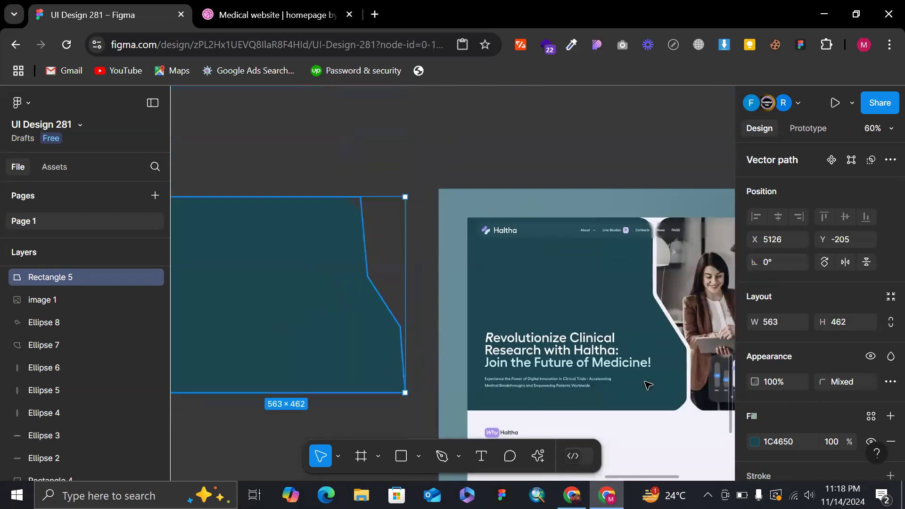
scroll(611, 392, "down", 3)
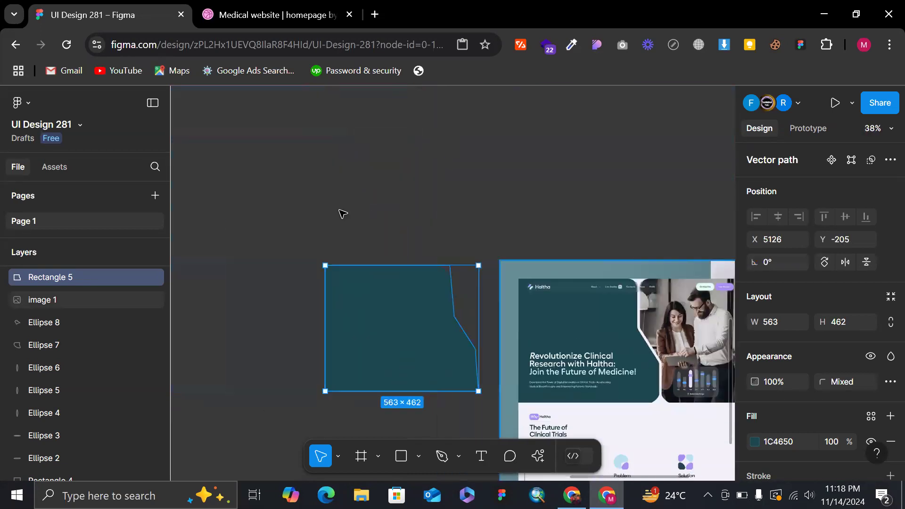
left_click(426, 198)
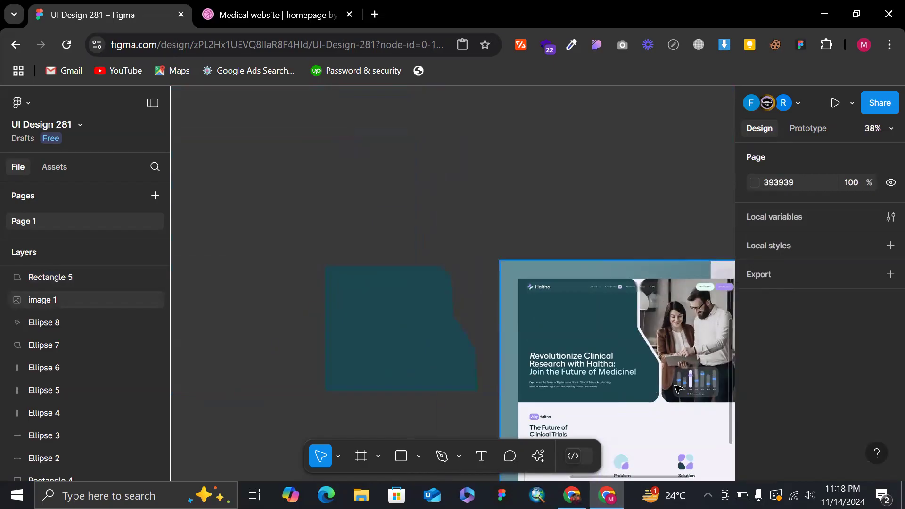
left_click(394, 319)
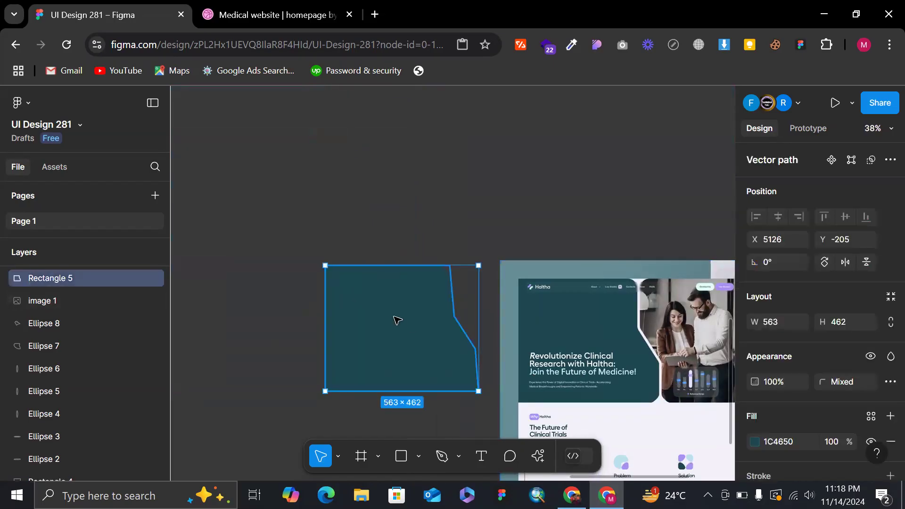
Move the teal shape away from the reference design onto the empty canvas between the phone frame and the image.
scroll(462, 275, "right", 3)
scroll(584, 346, "down", 4)
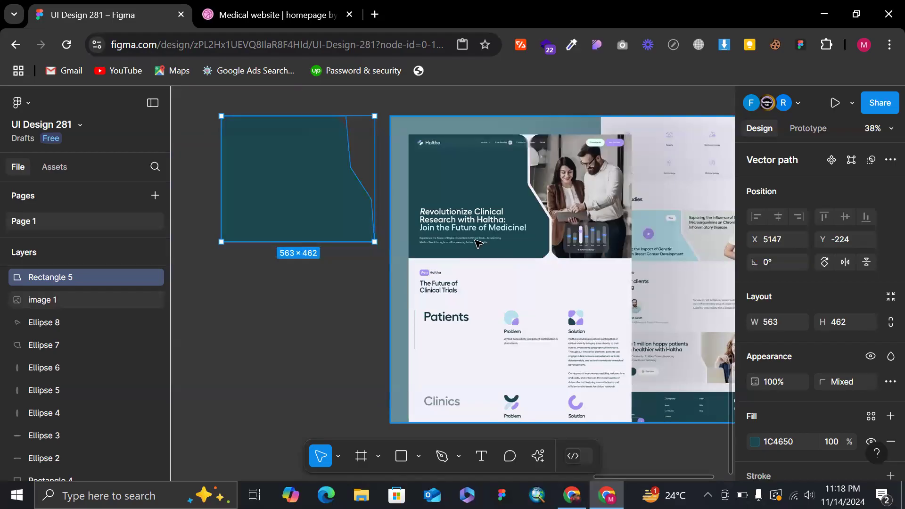
scroll(479, 243, "down", 3)
scroll(516, 190, "down", 3)
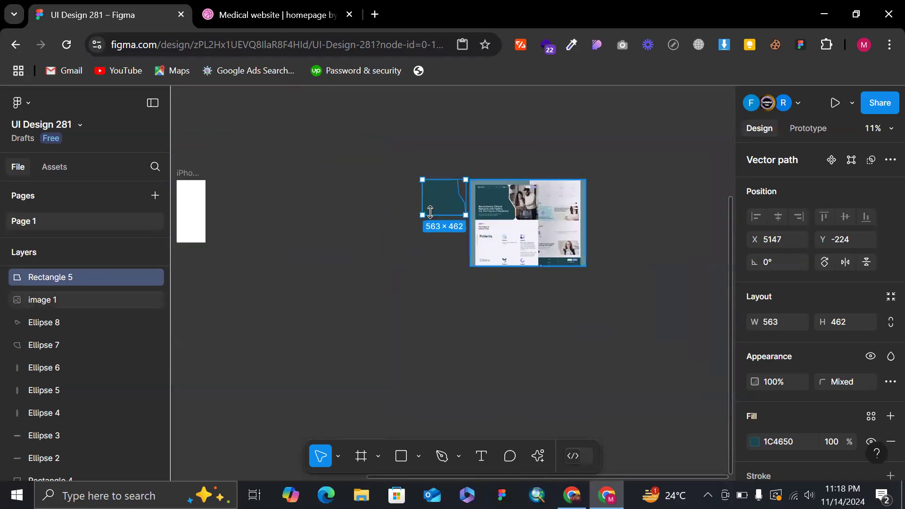
left_click_drag(418, 195, 375, 189)
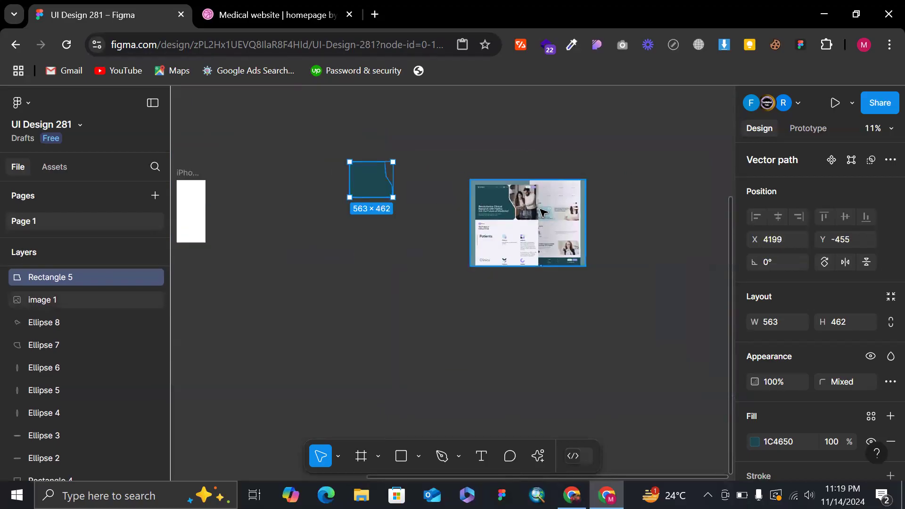
double_click(375, 190)
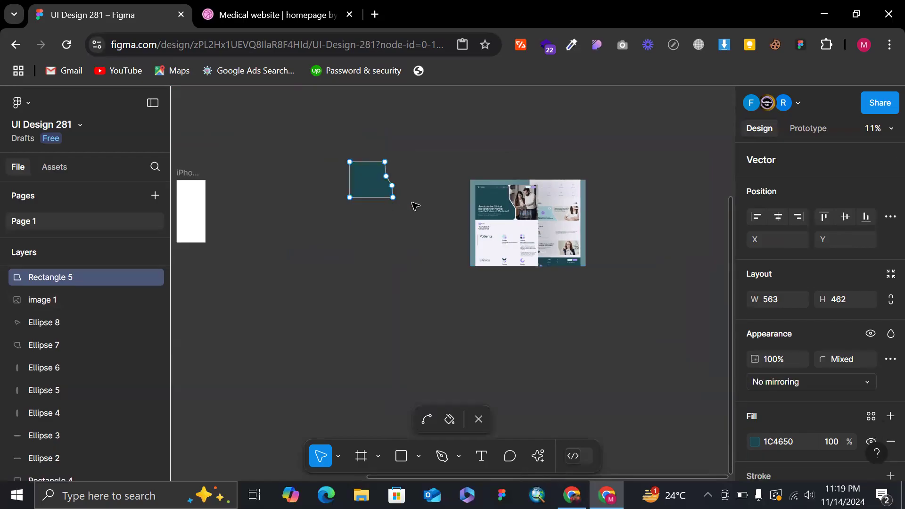
key("Escape")
left_click(460, 148)
scroll(460, 148, "up", 3)
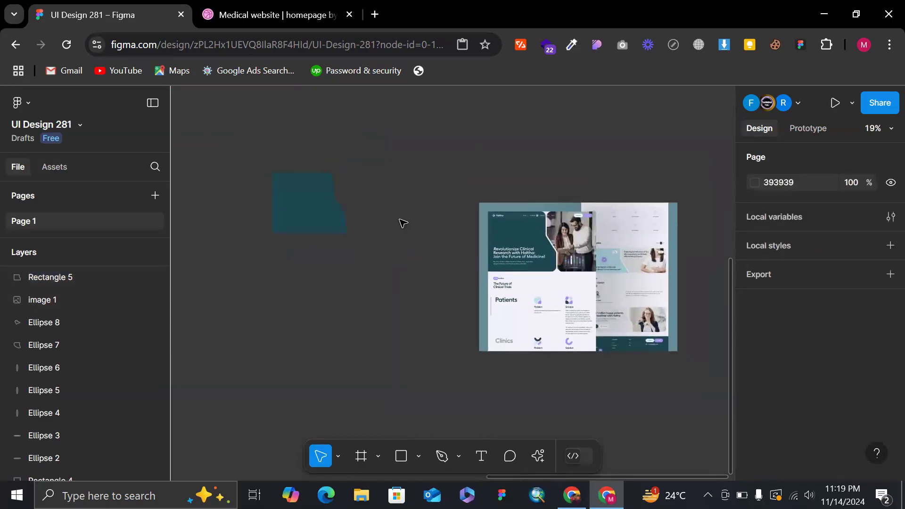
left_click_drag(325, 221, 402, 261)
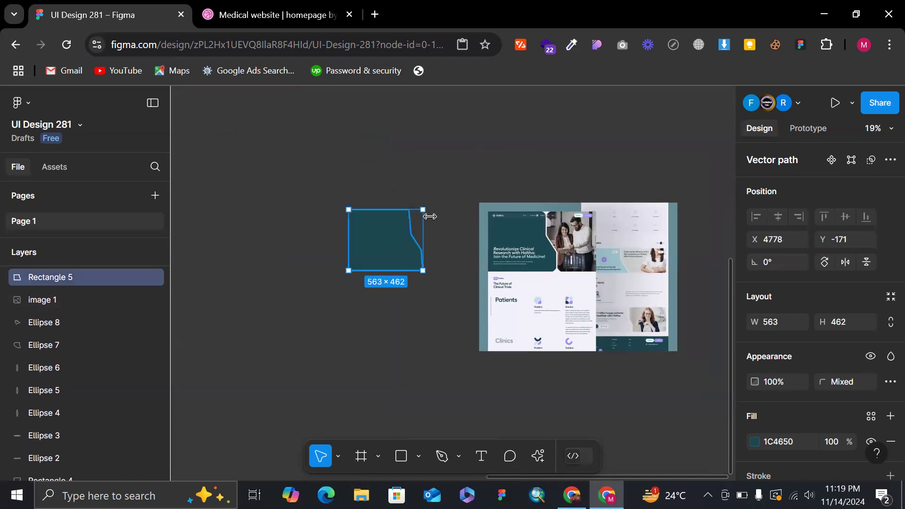
scroll(441, 206, "left", 5)
scroll(441, 206, "down", 3)
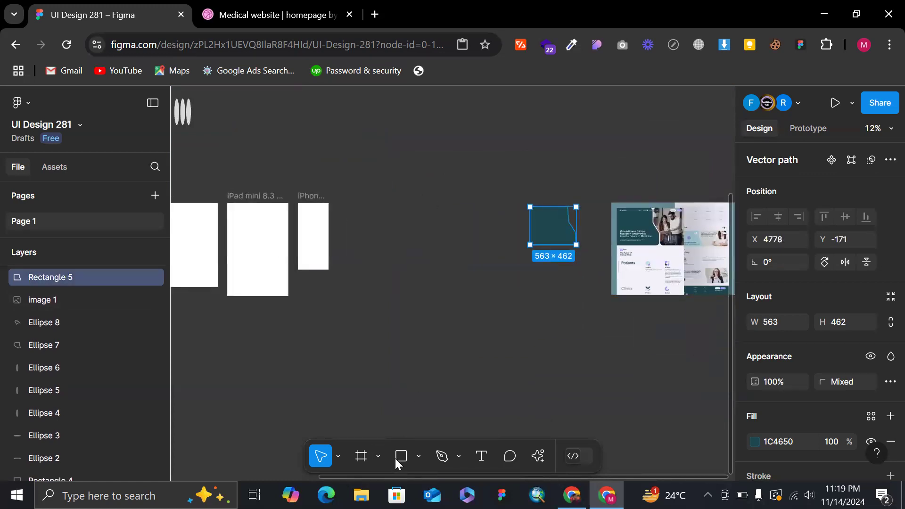
left_click(419, 456)
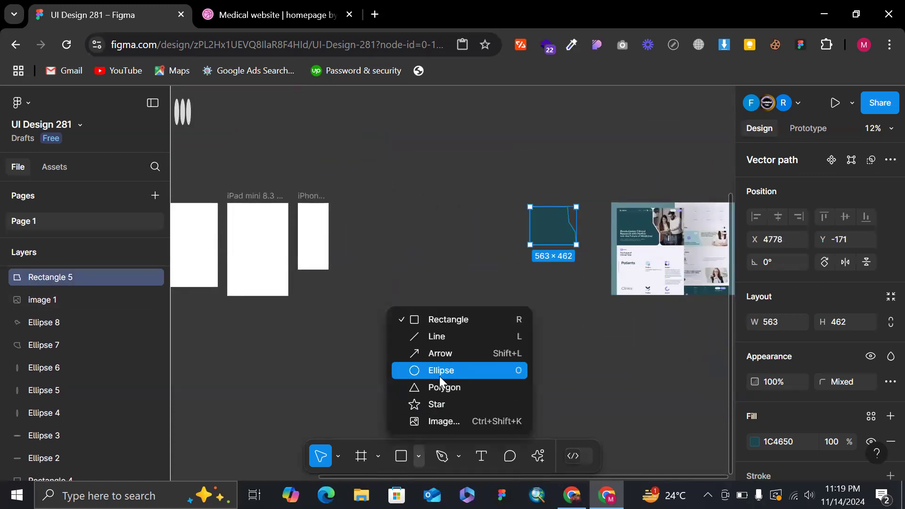
left_click(439, 389)
scroll(394, 201, "up", 4)
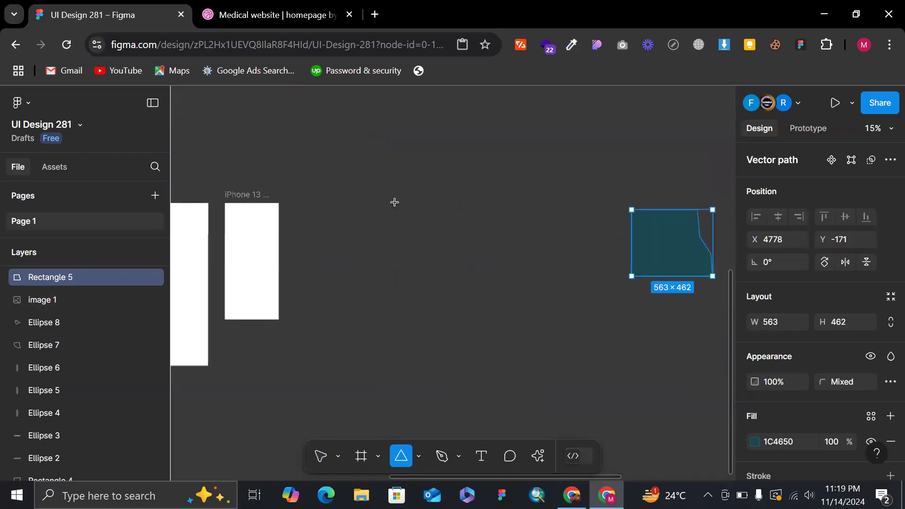
left_click_drag(395, 204, 471, 213)
scroll(471, 212, "up", 2)
key("ctrl+z")
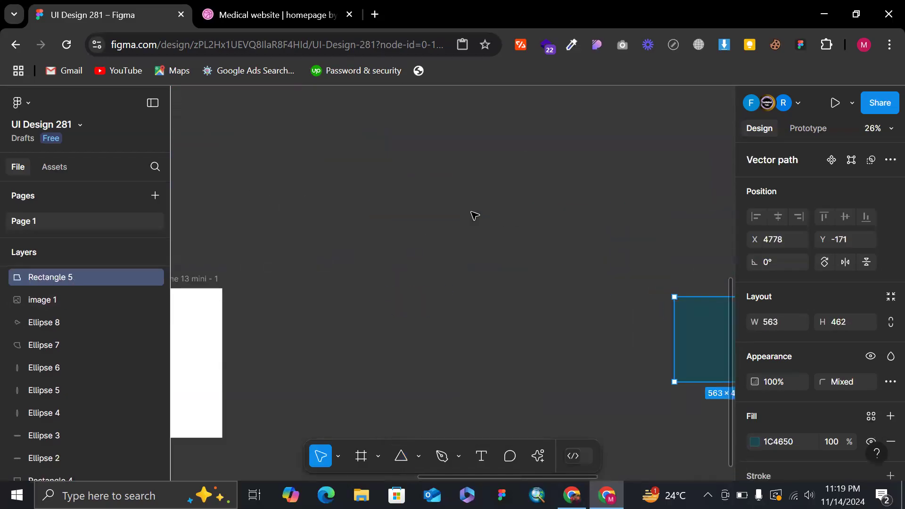
Draw a triangle about 407 × 373 with the Polygon tool above the teal shape on the empty canvas.
scroll(471, 211, "right", 2)
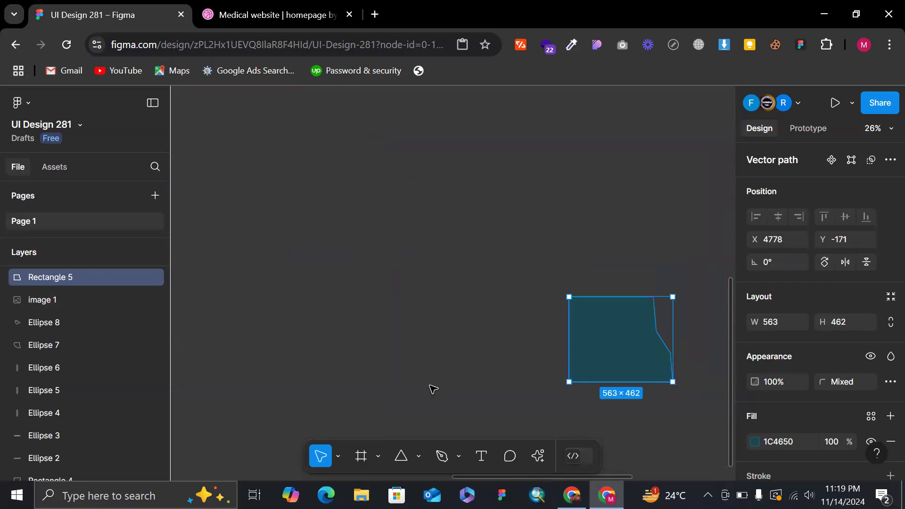
left_click(418, 456)
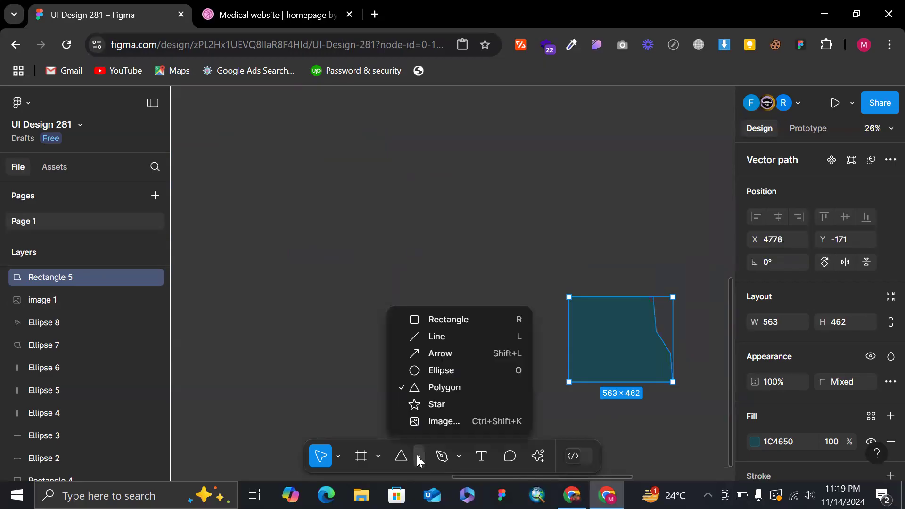
left_click(441, 390)
mouse_move(377, 179)
left_mouse_down()
mouse_move(456, 282)
mouse_move(462, 226)
mouse_move(452, 248)
left_mouse_up()
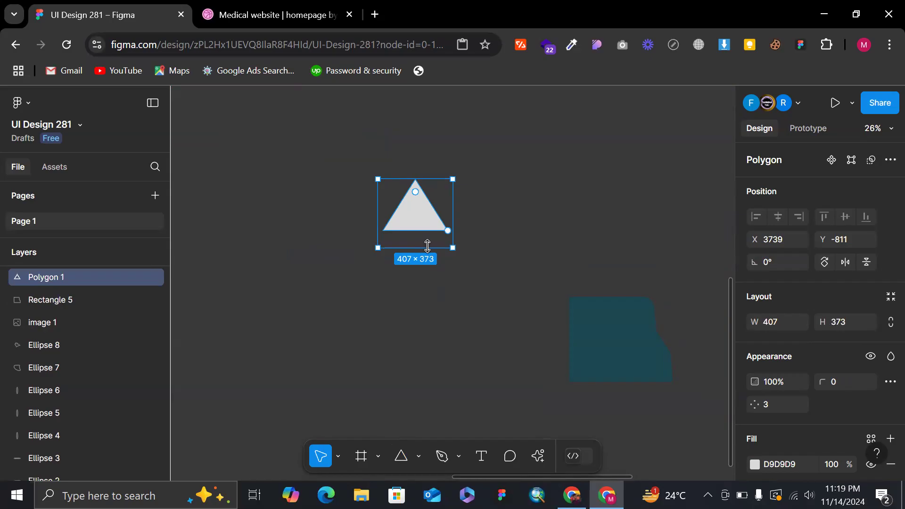
left_click_drag(422, 250, 448, 315)
key("ctrl+z")
Draw a second, equally proportioned 642 × 642 triangle with the Polygon tool below the first one.
left_click(402, 457)
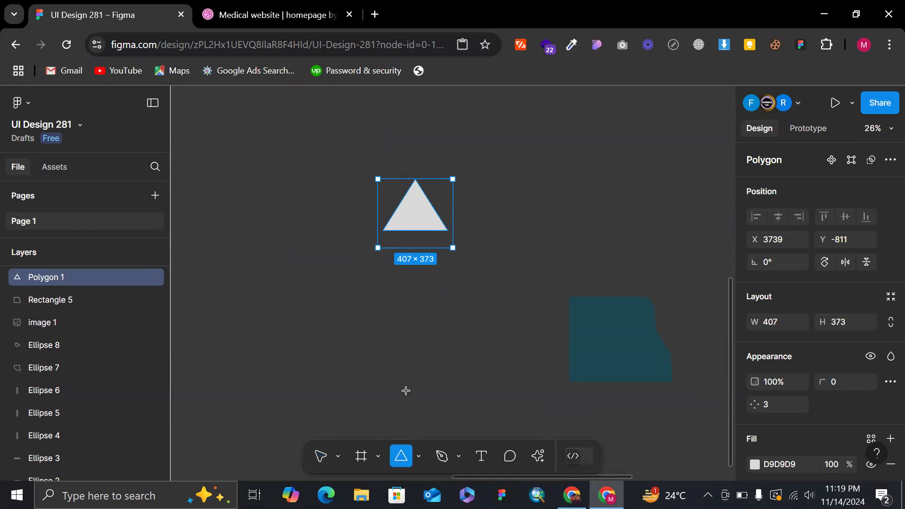
left_click_drag(298, 297, 415, 414)
scroll(379, 307, "down", 3)
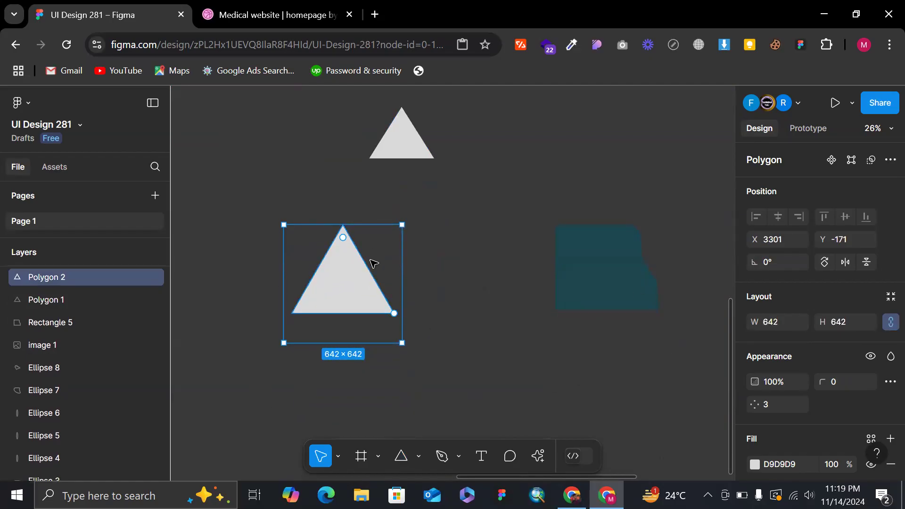
scroll(358, 250, "up", 5)
scroll(343, 234, "down", 2)
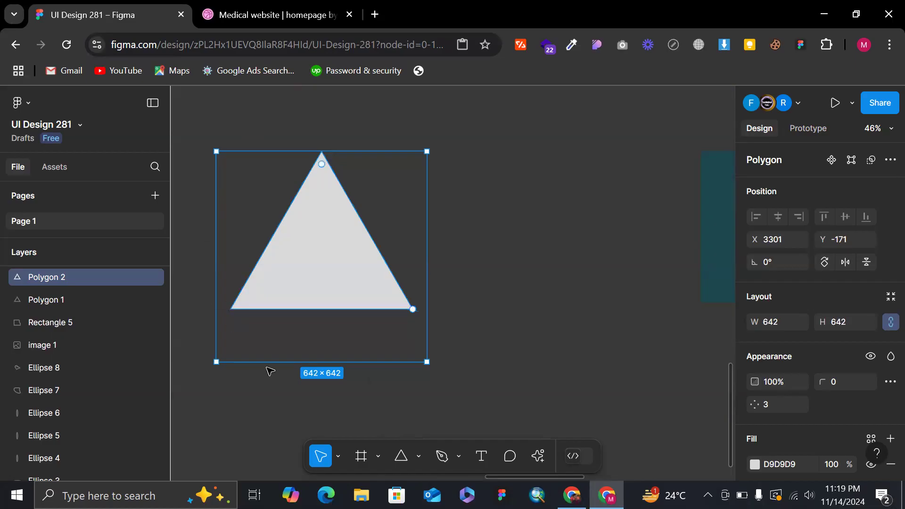
scroll(317, 173, "down", 3)
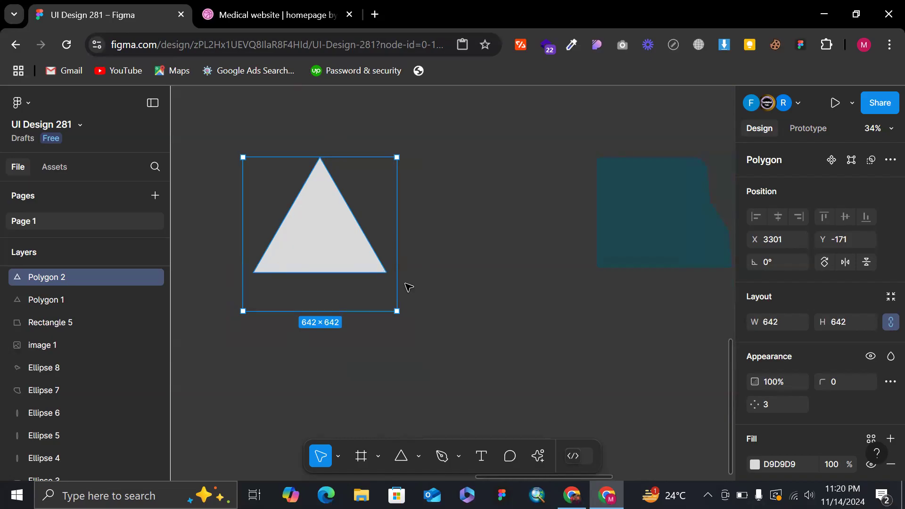
scroll(412, 216, "down", 3)
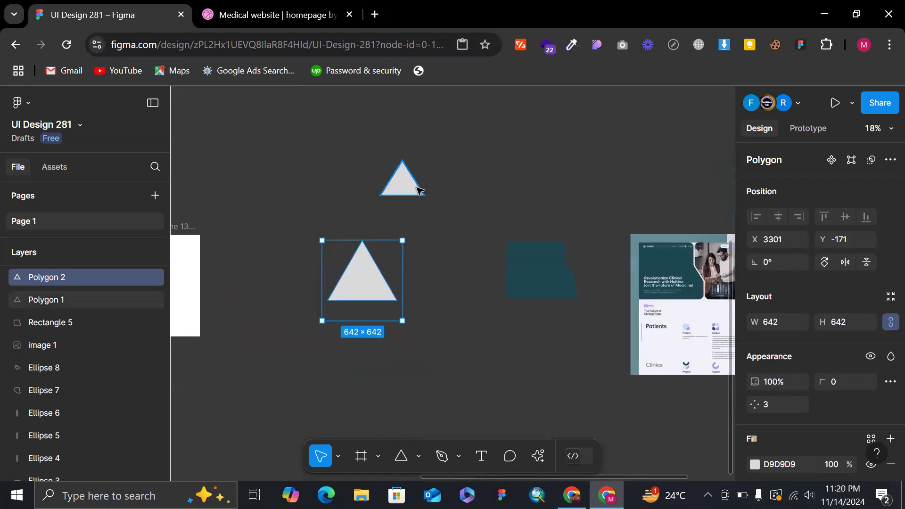
Flatten the smaller upper triangle into an editable vector path.
left_click(407, 182)
scroll(414, 188, "up", 3)
scroll(413, 170, "up", 5)
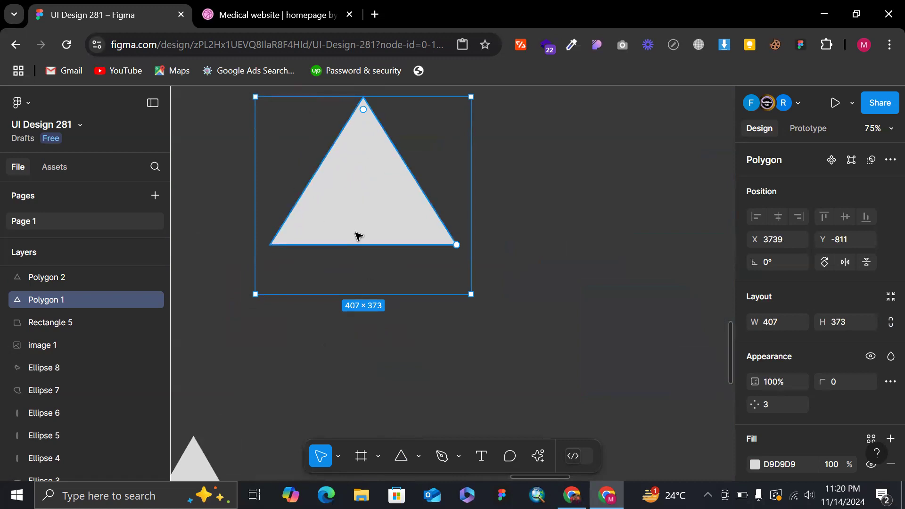
key("ctrl+e")
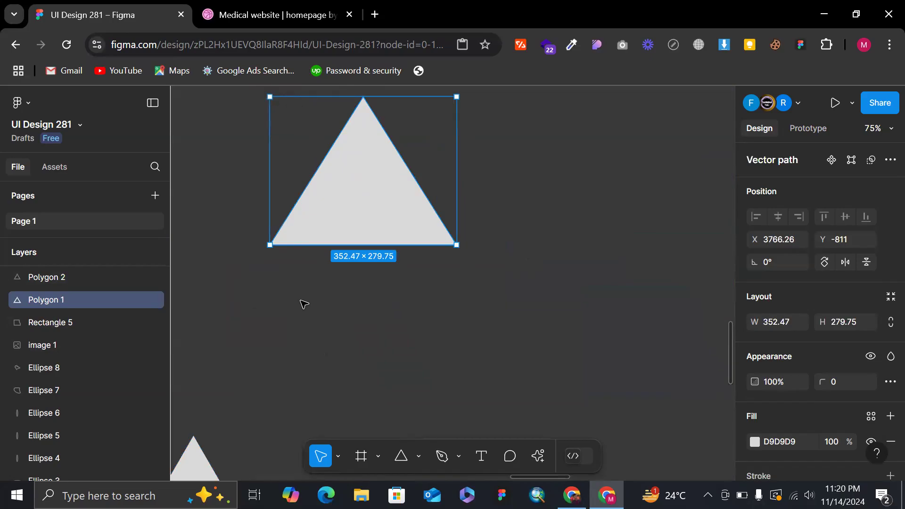
Reshape the flattened triangle into a four-sided form by pulling its right edge's midpoint outward and moving the apex to the upper left.
double_click(406, 192)
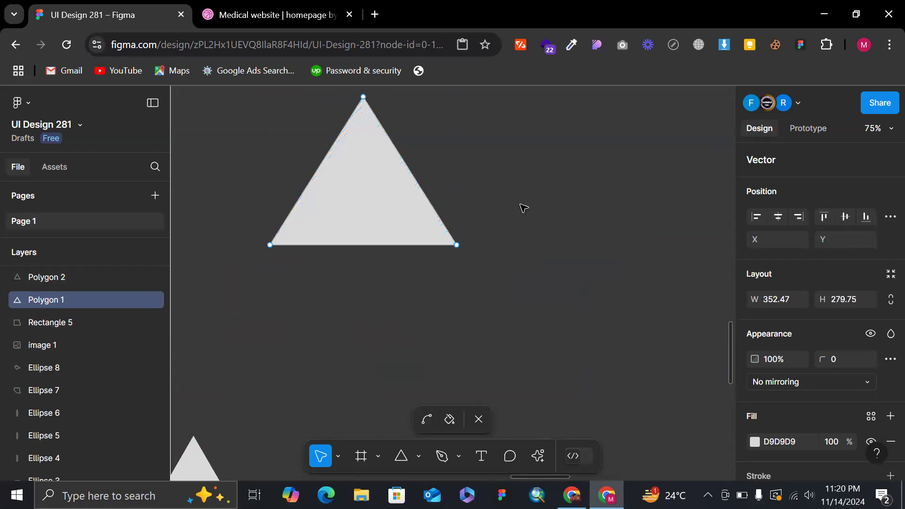
key("Escape")
double_click(419, 188)
mouse_move(415, 175)
left_mouse_down()
mouse_move(499, 134)
mouse_move(492, 125)
left_mouse_up()
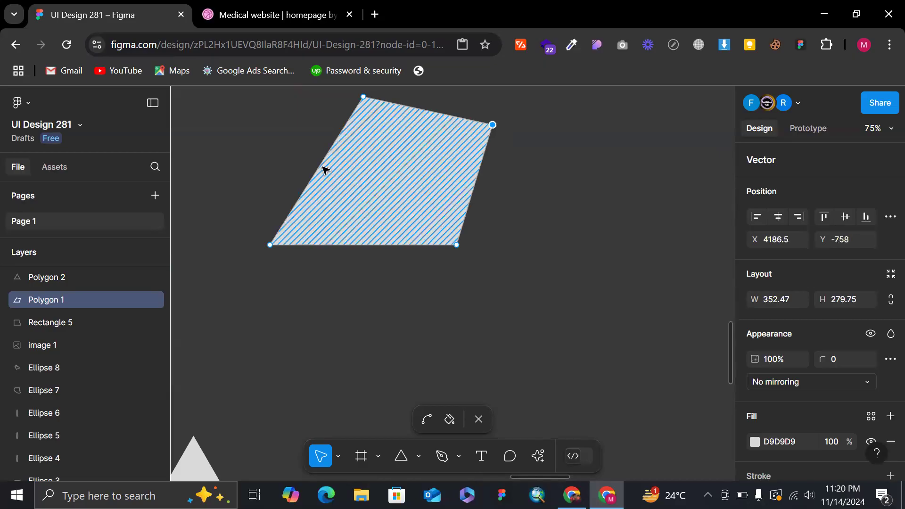
left_click_drag(316, 171, 295, 169)
key("ctrl+z")
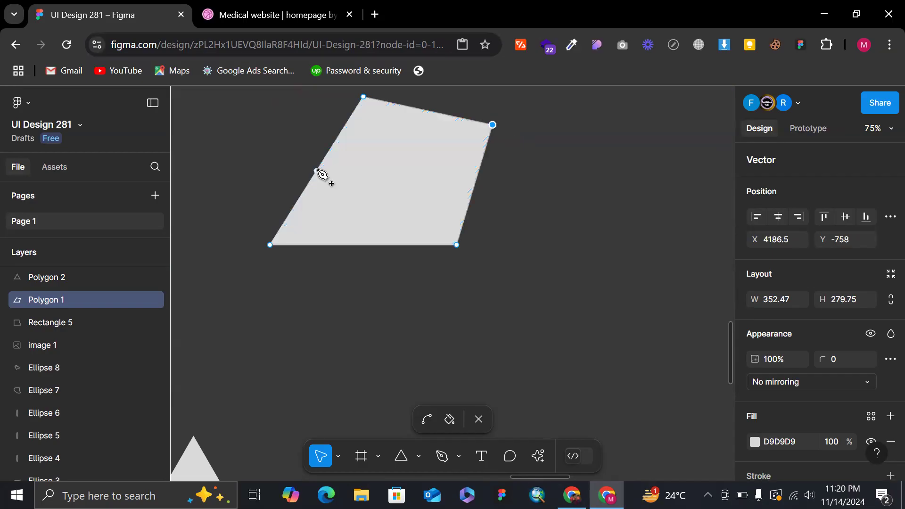
left_click_drag(363, 98, 295, 125)
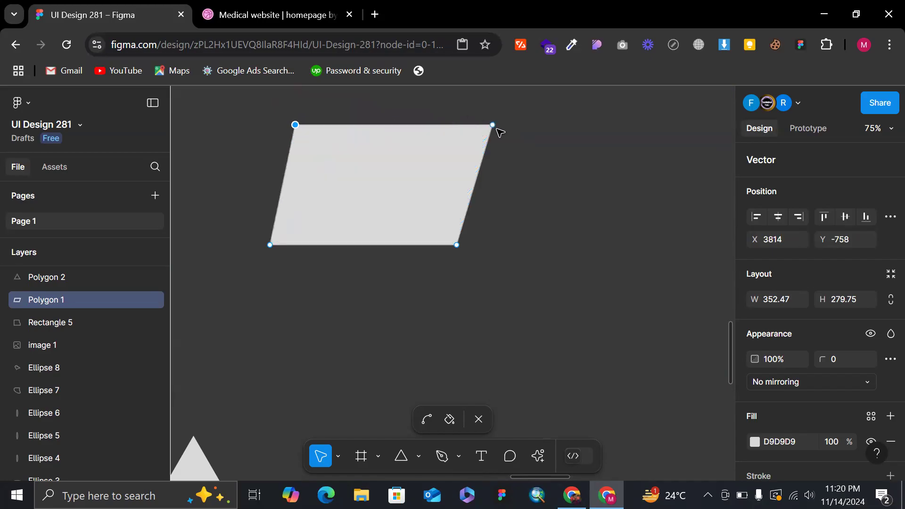
Pull new points outward from the vector shape's right, bottom and left edges, and finish vector editing.
left_click_drag(473, 193, 609, 196)
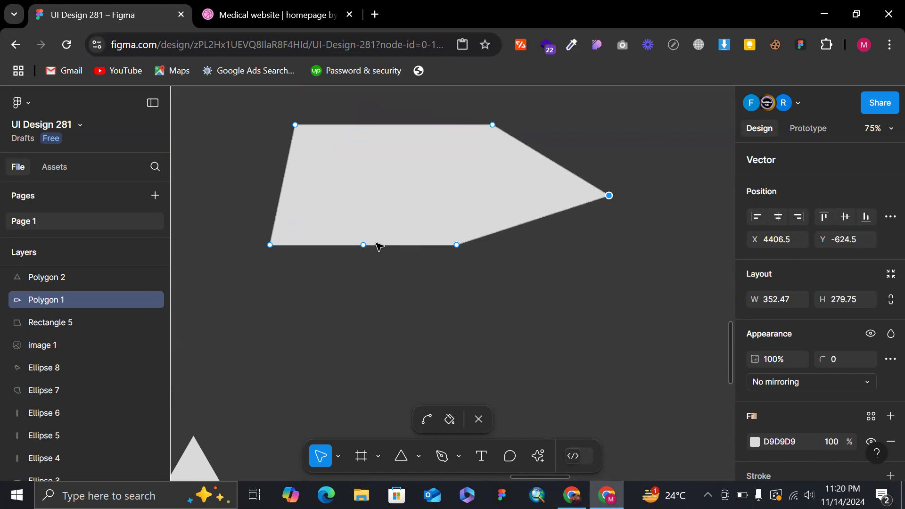
left_click_drag(363, 246, 365, 326)
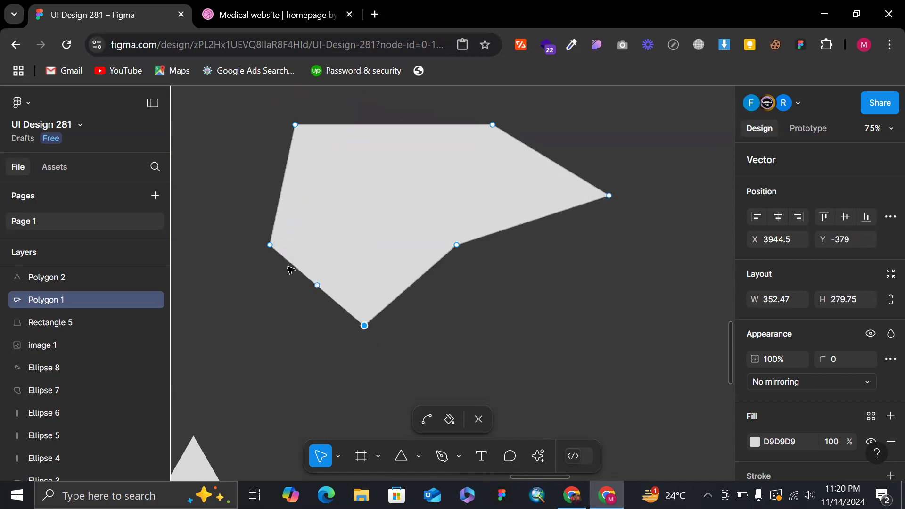
left_click_drag(283, 185, 234, 174)
left_click(621, 346)
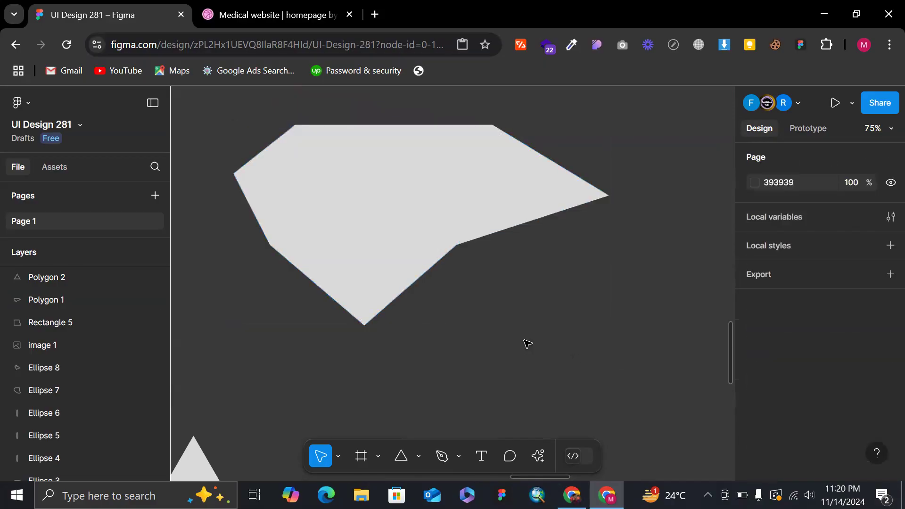
Move the larger triangle down to X 3229, Y 122, farther below the reshaped vector.
scroll(528, 344, "down", 5, "ctrl")
scroll(412, 228, "down", 5)
left_click(420, 198)
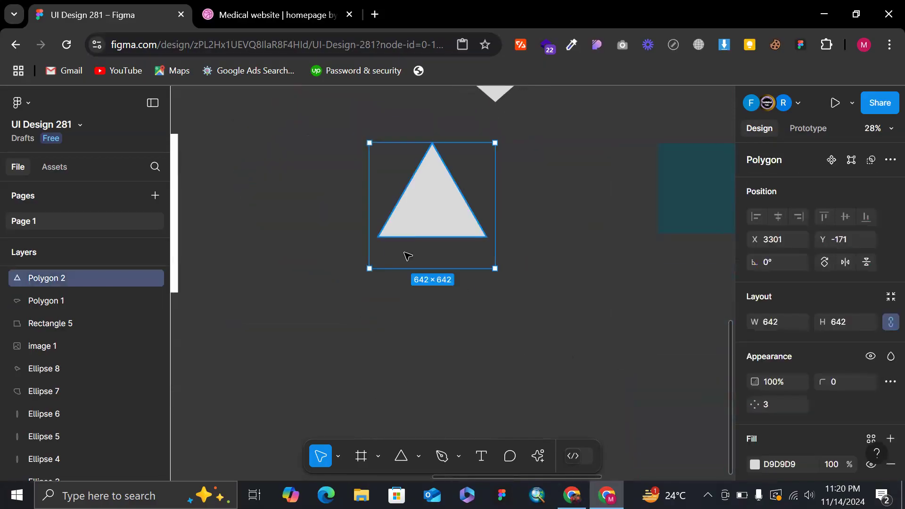
left_click_drag(405, 252, 405, 256)
scroll(406, 255, "up", 3, "ctrl")
scroll(463, 218, "up", 2)
scroll(462, 246, "down", 3, "ctrl")
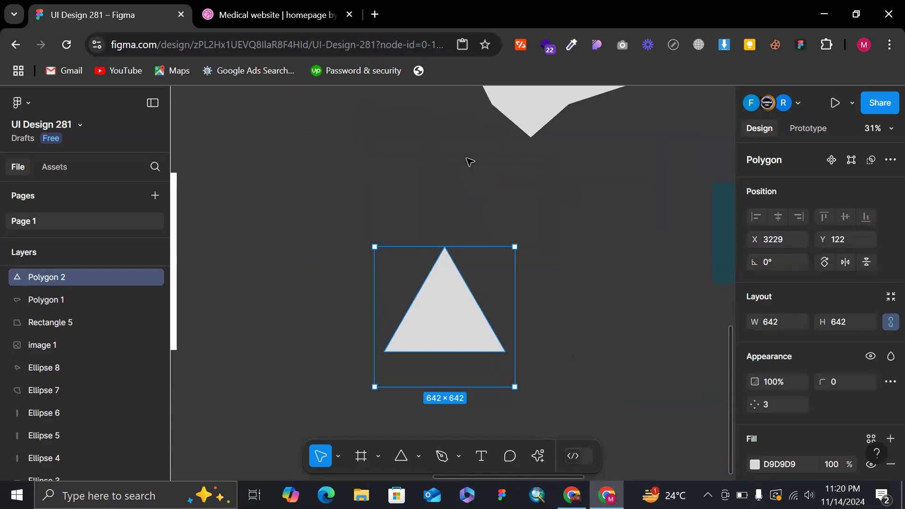
Set the larger triangle's side count to 4, stepping it down to 3 and back up to 4.
scroll(443, 170, "up", 4)
scroll(467, 207, "down", 6)
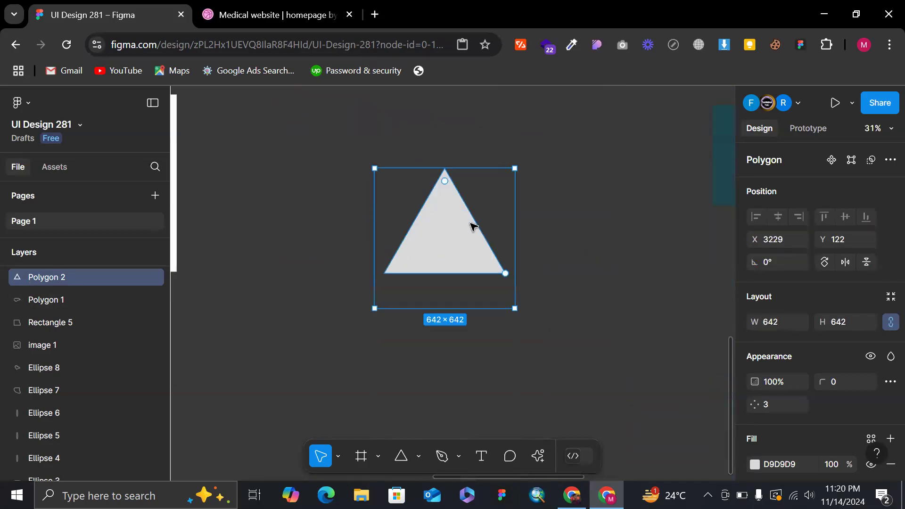
scroll(473, 226, "down", 1)
scroll(464, 218, "up", 3, "ctrl")
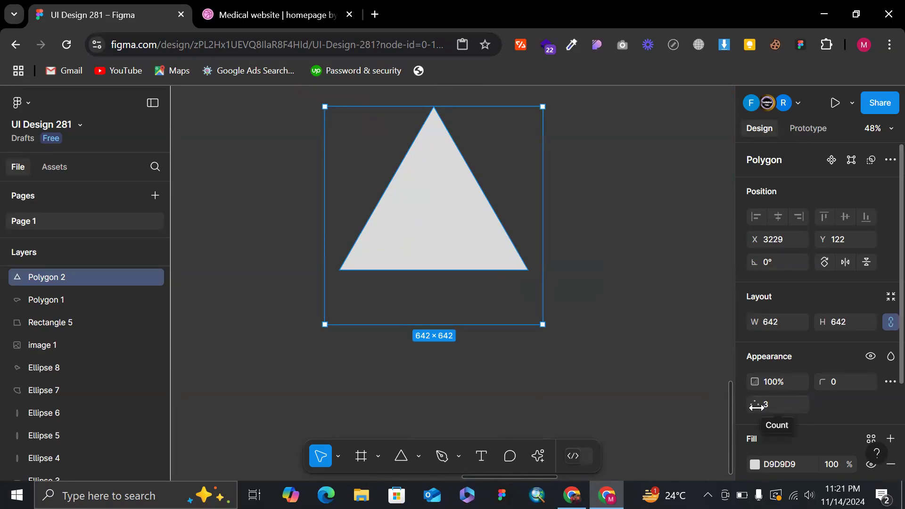
left_click(784, 400)
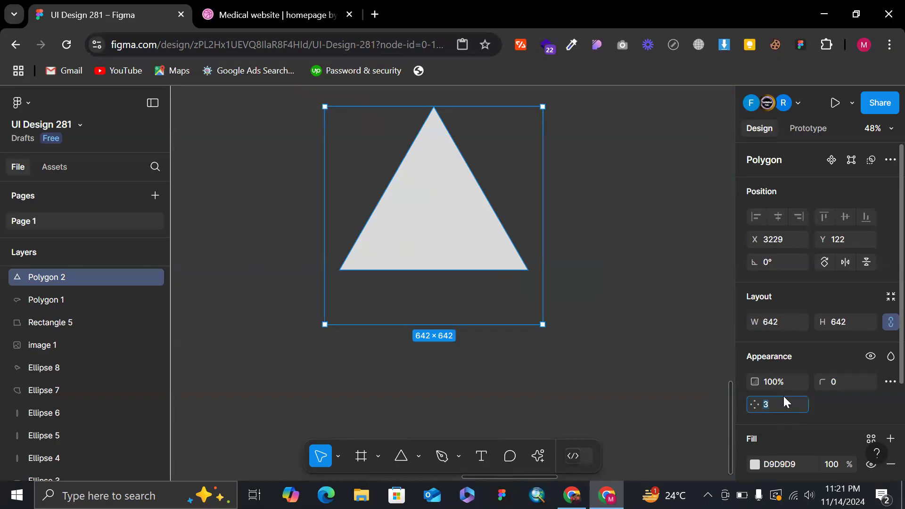
type("4")
key("Return")
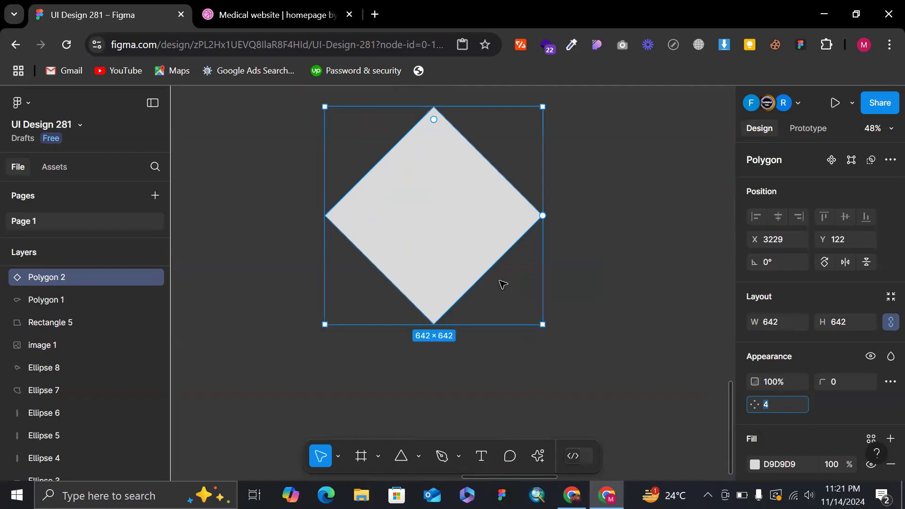
key("Down")
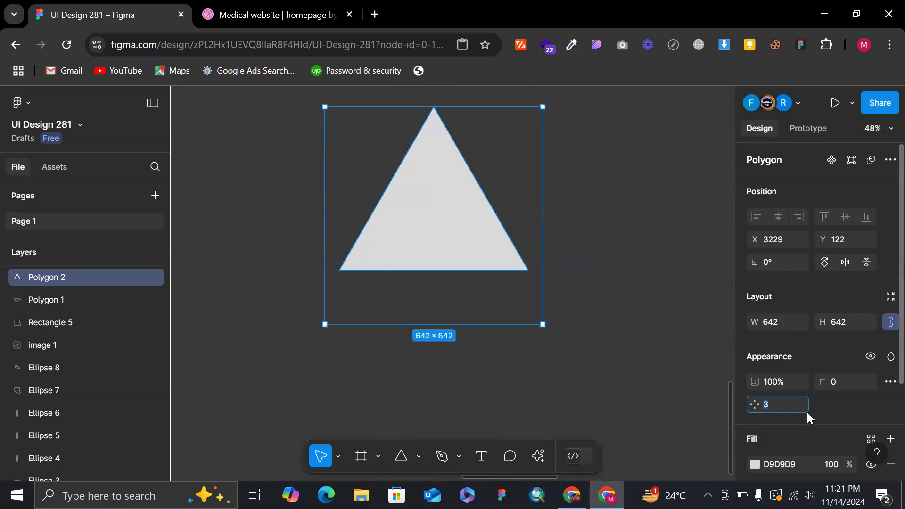
key("Up")
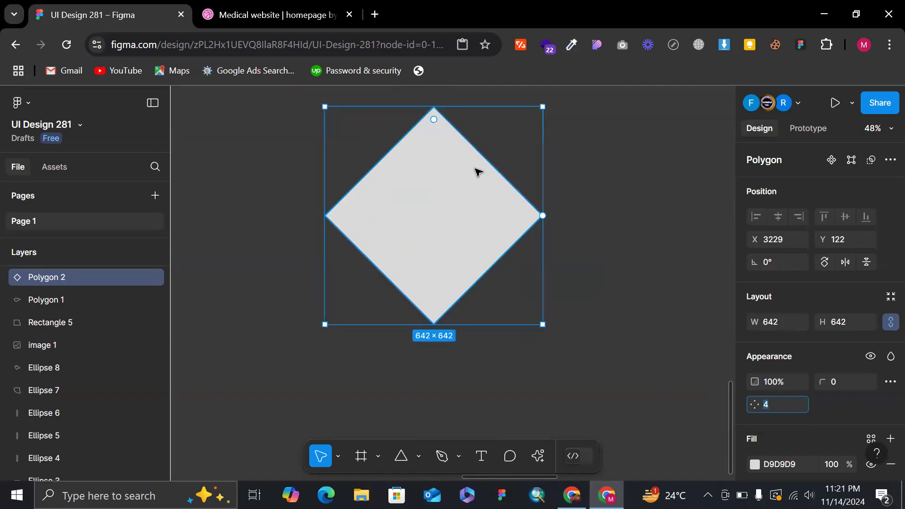
Lower the diamond's side count to 3 and raise it one side at a time to 11.
key("Down")
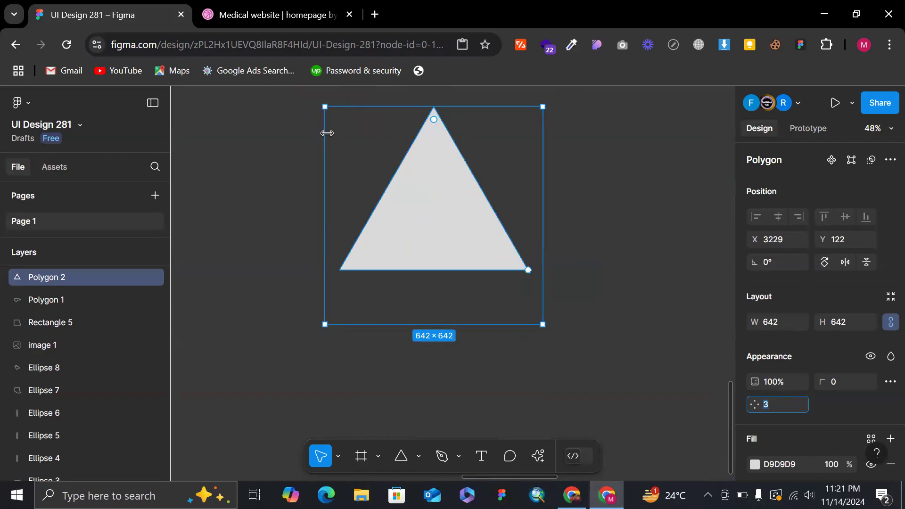
key("Up")
key("Up")
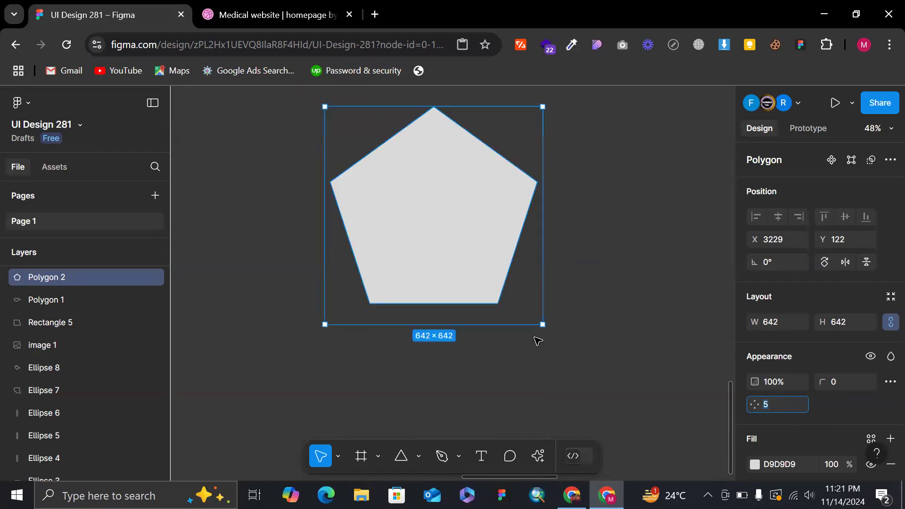
key("Up")
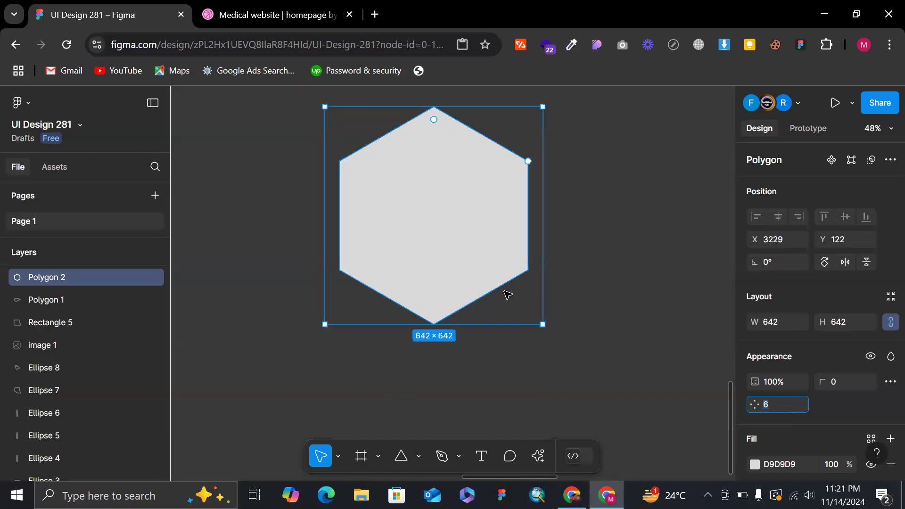
key("Up")
key("Up")
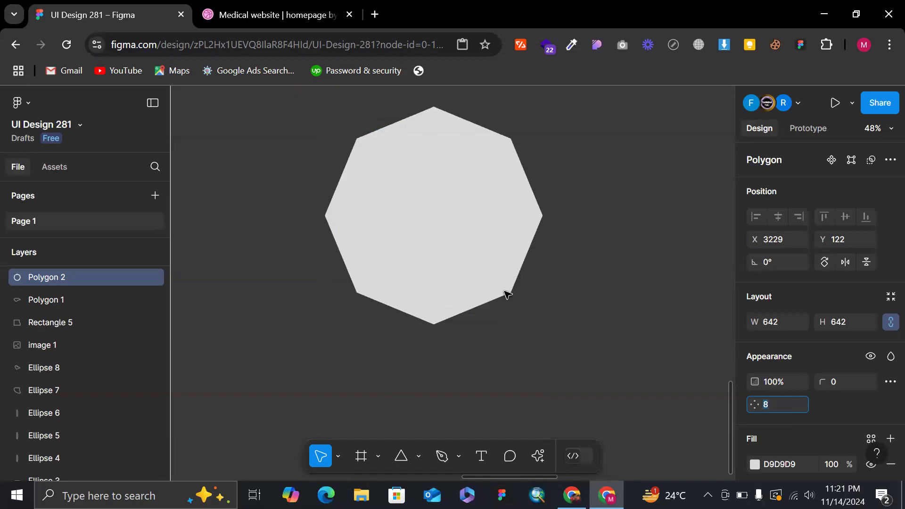
key("Up")
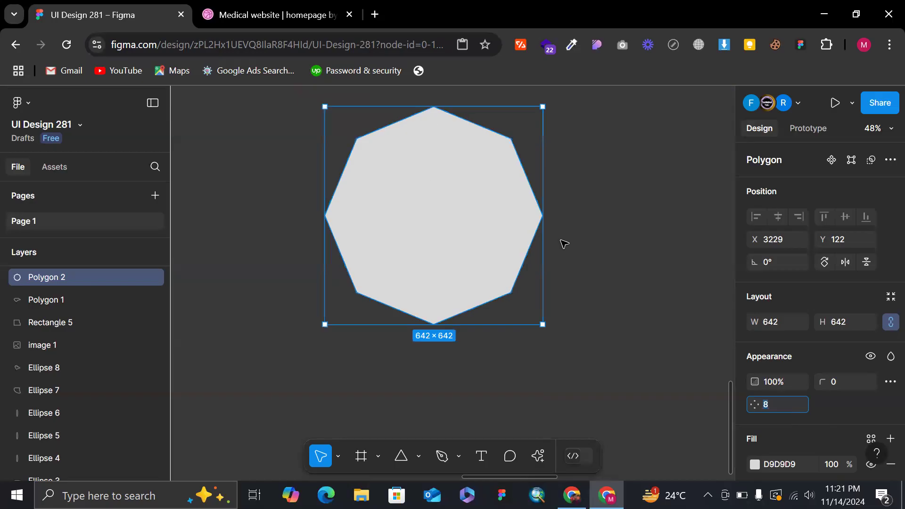
key("Up")
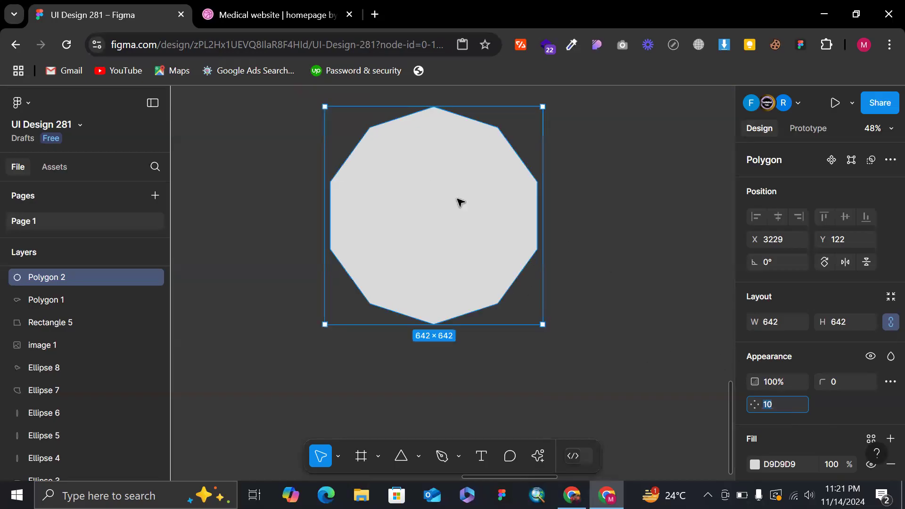
key("Up")
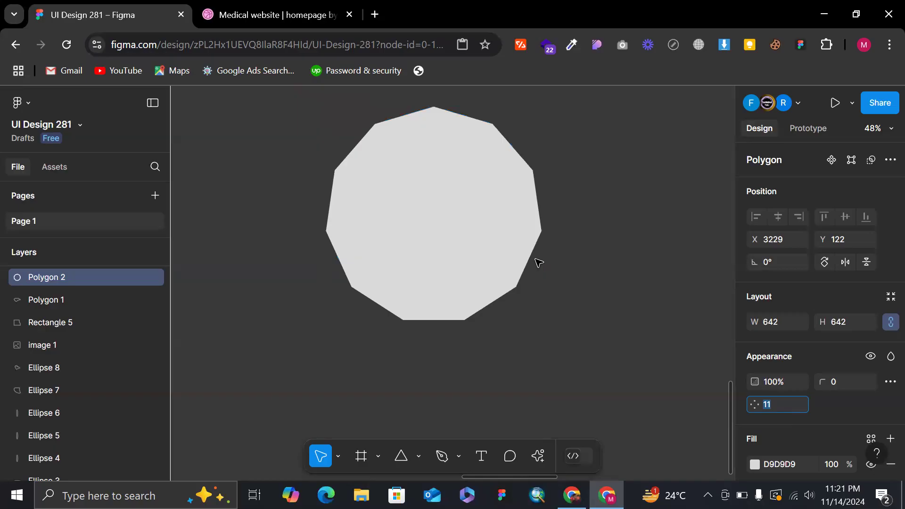
Set the polygon's side count to 60 so its outline approximates a circle.
type("60")
key("Return")
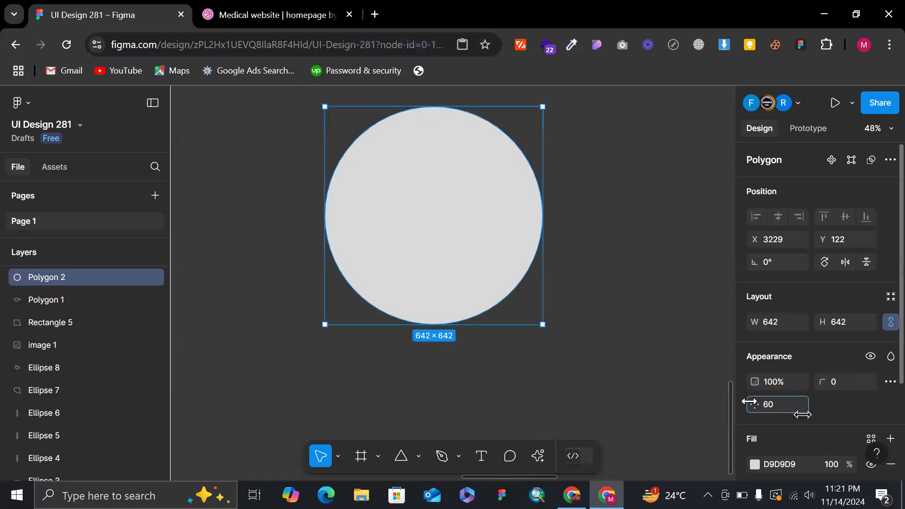
left_click_drag(543, 327, 474, 257)
scroll(475, 256, "up", 3)
Undo the polygon's recent changes until it is back to five sides.
key("ctrl+z")
key("ctrl+z")
key("ctrl+z")
key("ctrl+z")
key("ctrl+z")
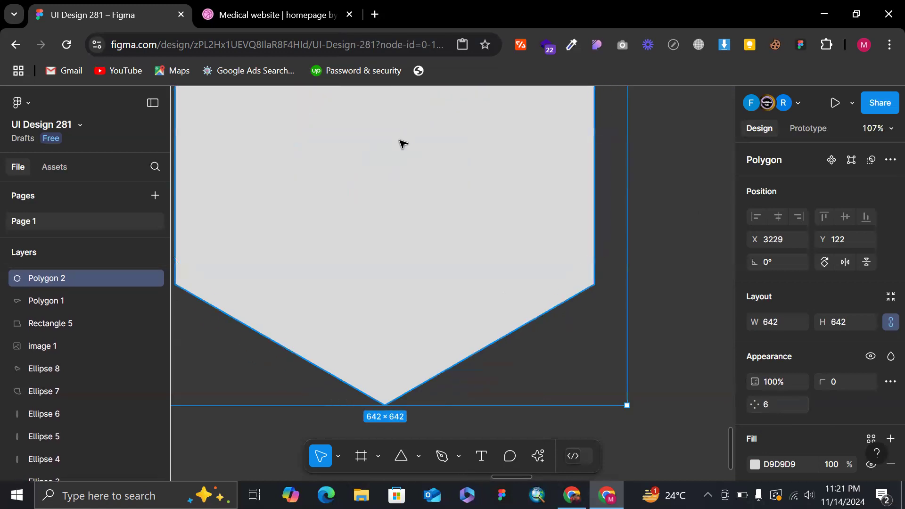
scroll(402, 143, "down", 5)
key("ctrl+z")
scroll(403, 144, "up", 3)
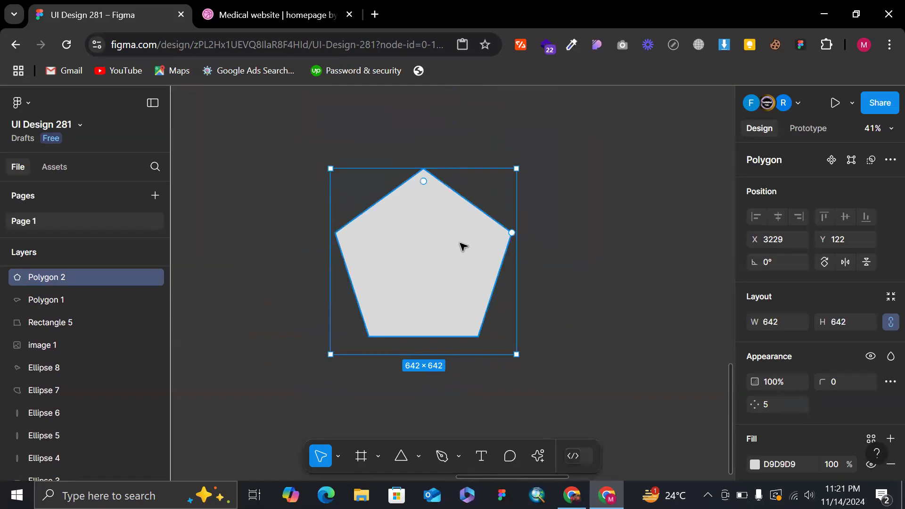
Round the pentagon's corners to a radius of 97 and duplicate it straight down to Y 344.
left_click_drag(423, 182, 430, 203)
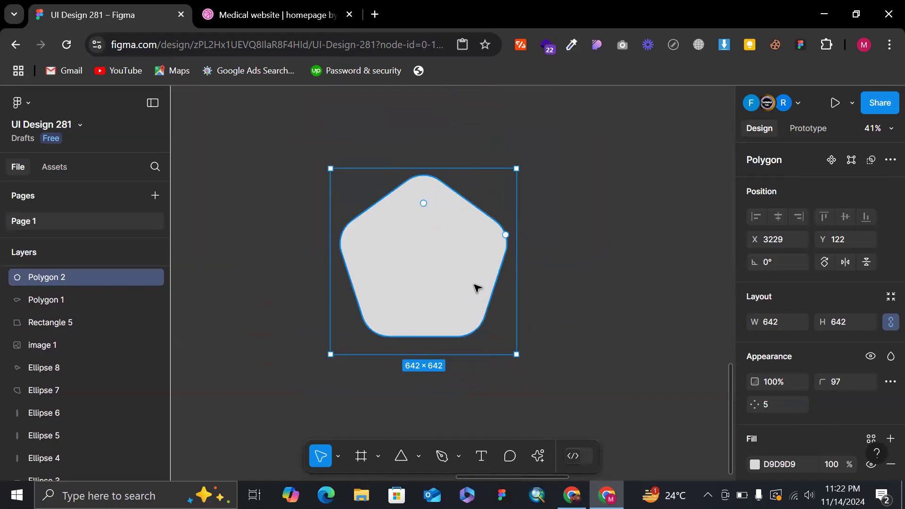
left_click_drag(473, 248, 469, 311, "alt")
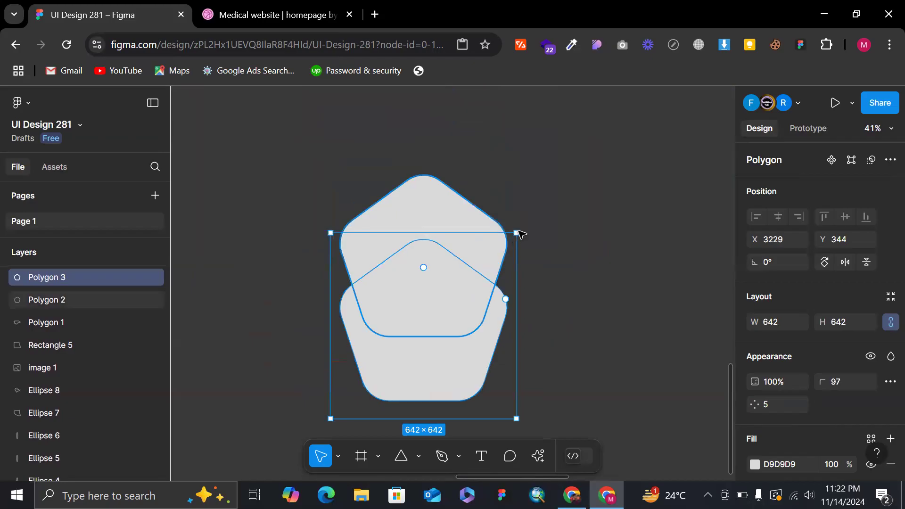
Rotate the duplicate pentagon 180° and place it directly below the original so their flat edges meet.
left_click_drag(558, 278, 462, 420)
left_click_drag(573, 384, 392, 458)
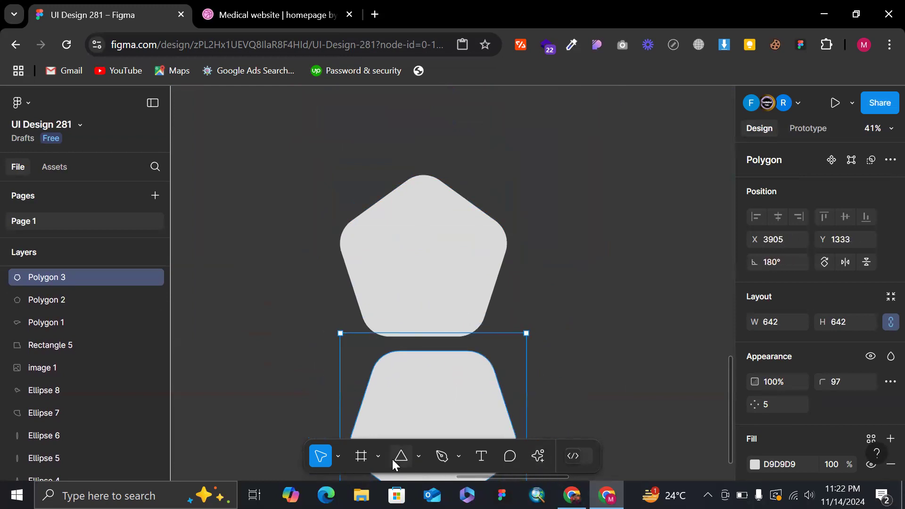
mouse_move(468, 406)
left_mouse_down()
mouse_move(451, 386)
mouse_move(461, 390)
left_mouse_up()
left_click(535, 347)
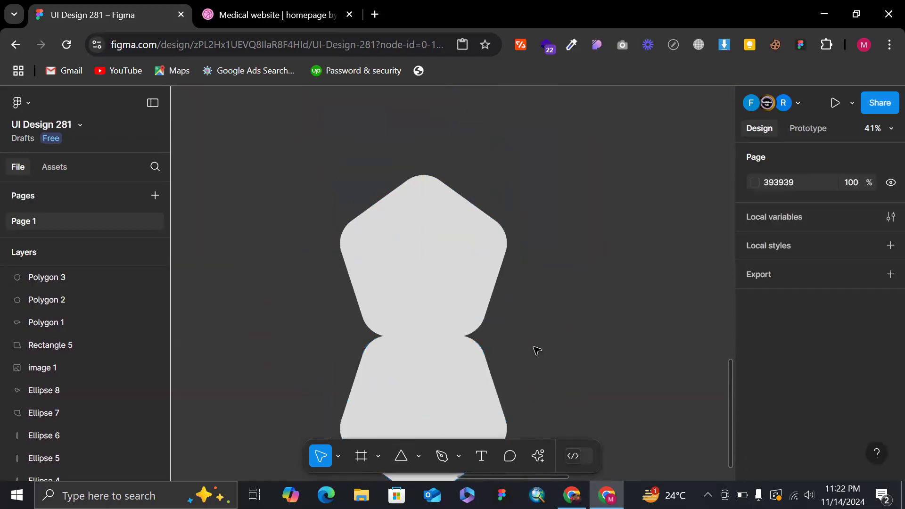
scroll(535, 348, "down", 5)
scroll(436, 275, "down", 3)
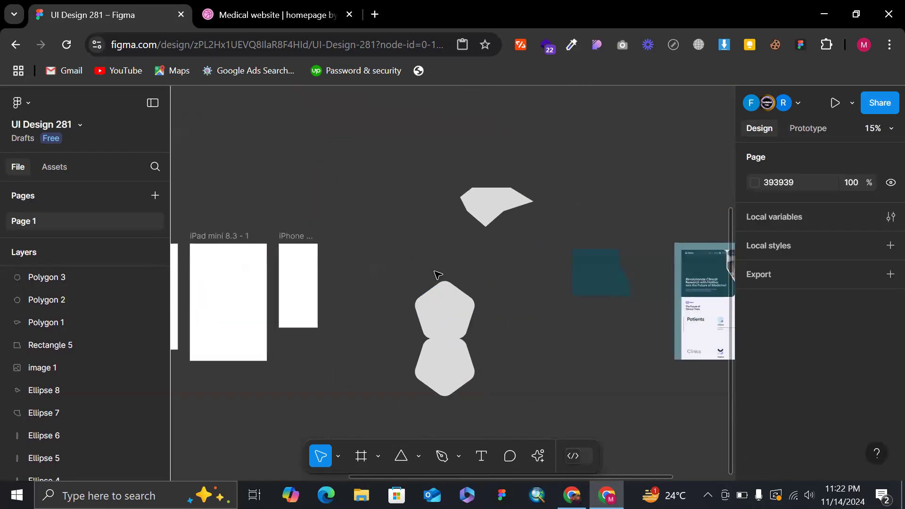
scroll(443, 297, "up", 6)
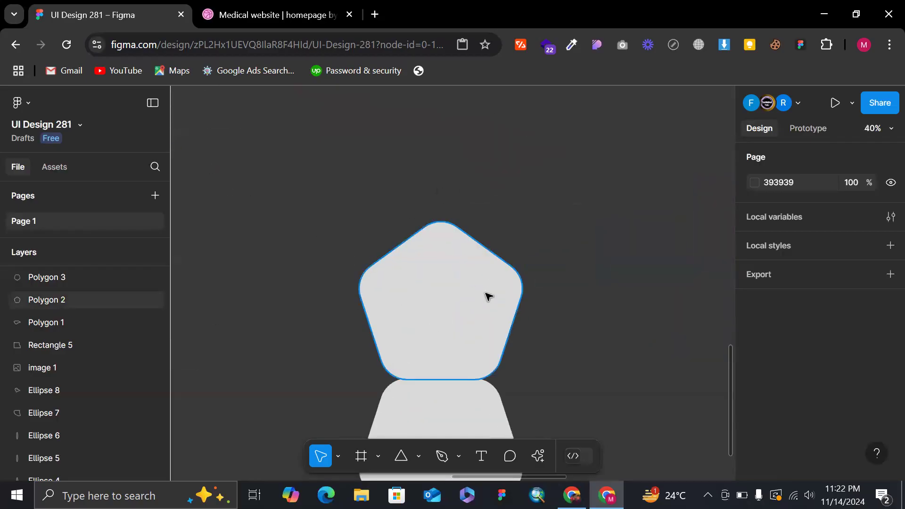
scroll(505, 310, "down", 3)
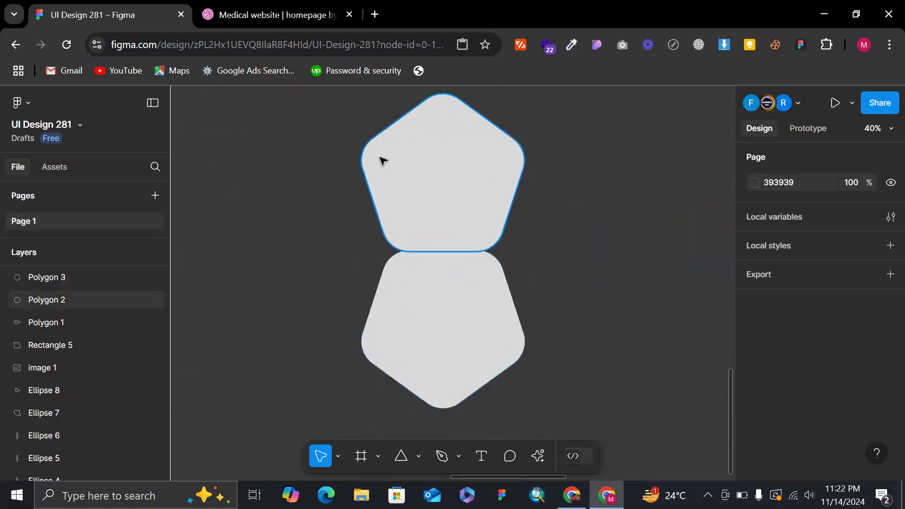
scroll(373, 228, "down", 3)
Try moving the flipped pentagon farther down, and undo the changes back to a single four-sided polygon with sharp corners.
left_click(402, 294)
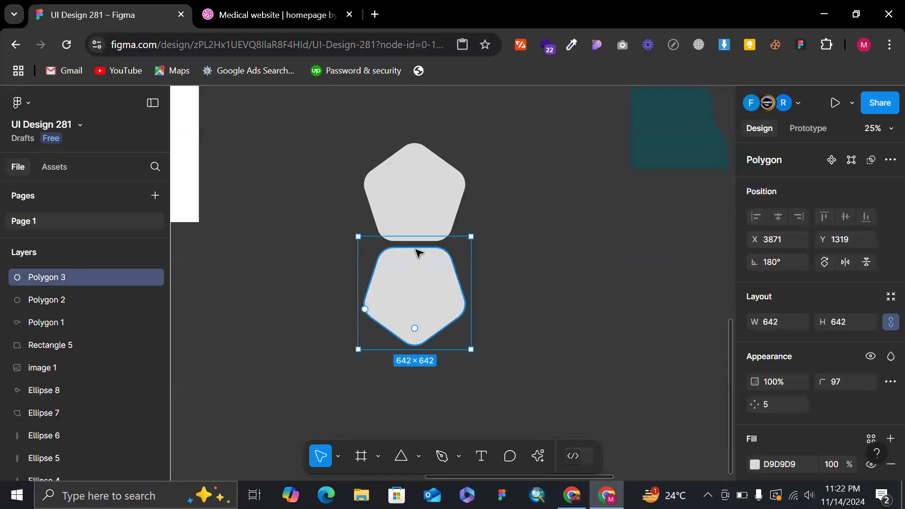
left_click_drag(417, 299, 436, 388)
key("ctrl+z")
key("ctrl+z")
key("ctrl+z")
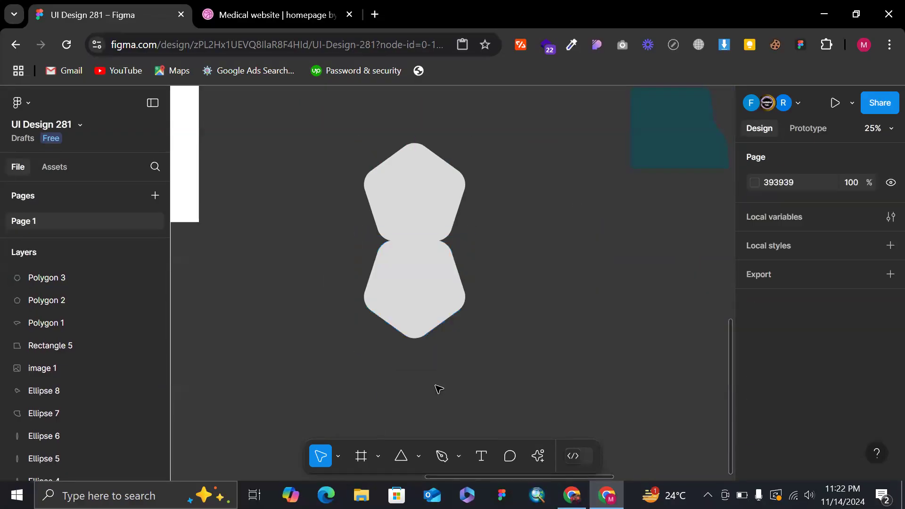
key("ctrl+z")
key("ctrl+z")
key("ctrl+z")
key("ctrl+z")
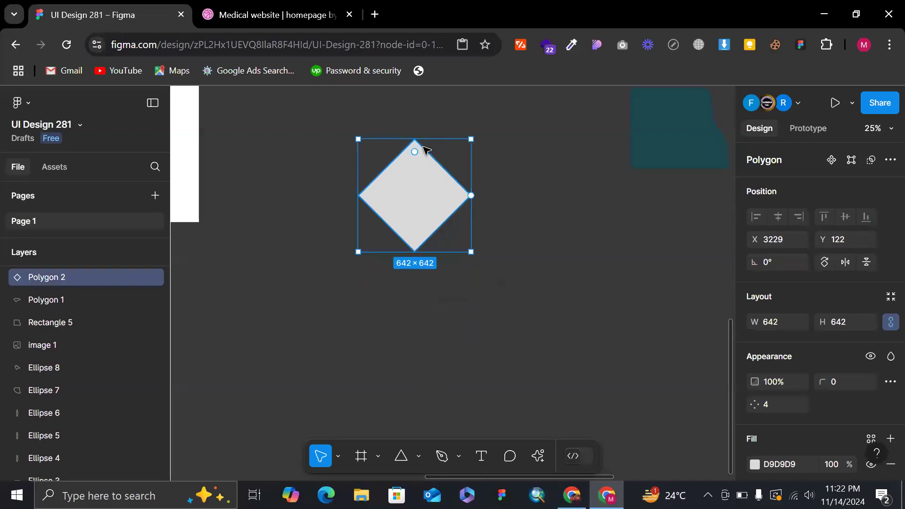
Undo and redo the side-count change to compare the triangle with the diamond, keep four sides and deselect the shape.
scroll(404, 176, "up", 5)
key("ctrl+z")
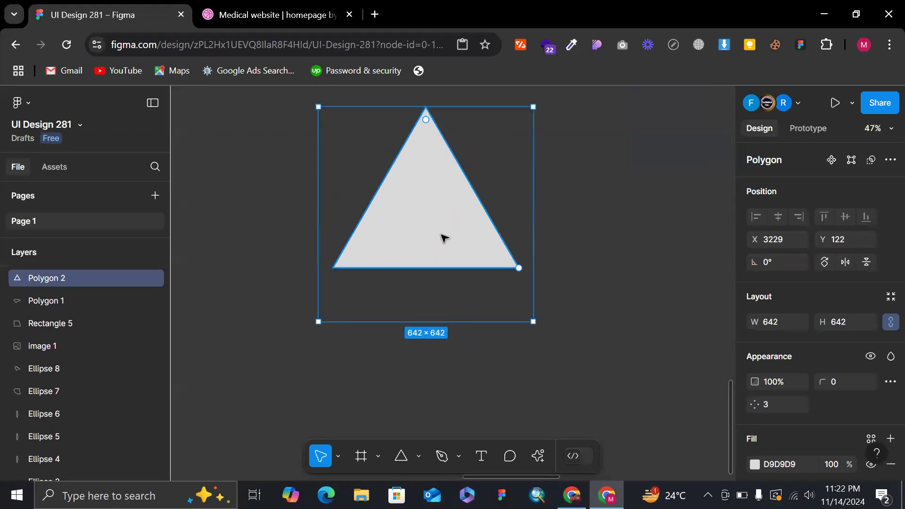
key("ctrl+shift+z")
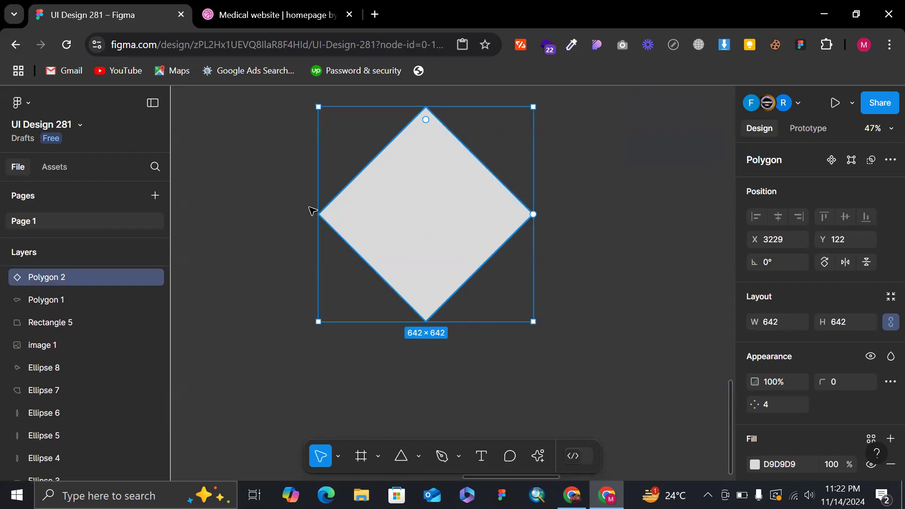
key("ctrl+z")
key("ctrl+shift+z")
left_click(604, 207)
scroll(604, 207, "down", 2)
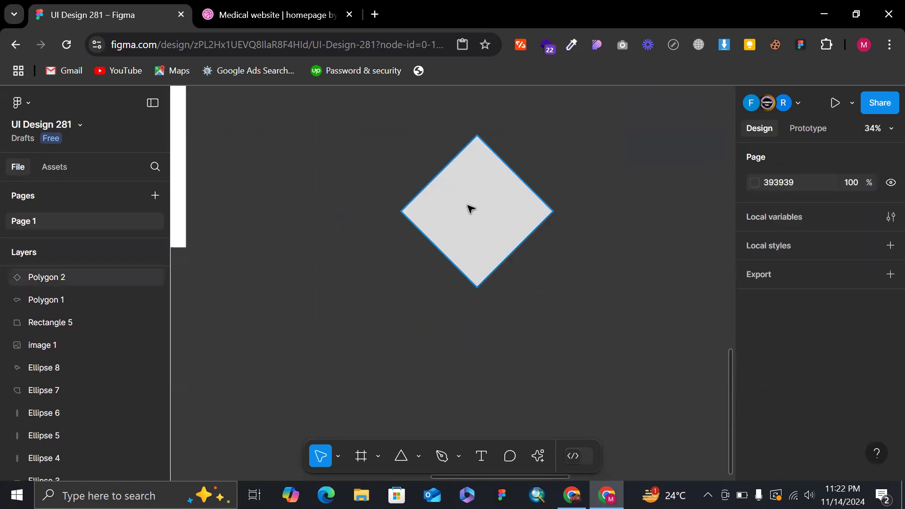
Shrink the diamond to about 504 × 504, positioned at about X 3149, Y 370.
left_click(432, 250)
scroll(447, 268, "down", 3)
left_click_drag(481, 292, 471, 274)
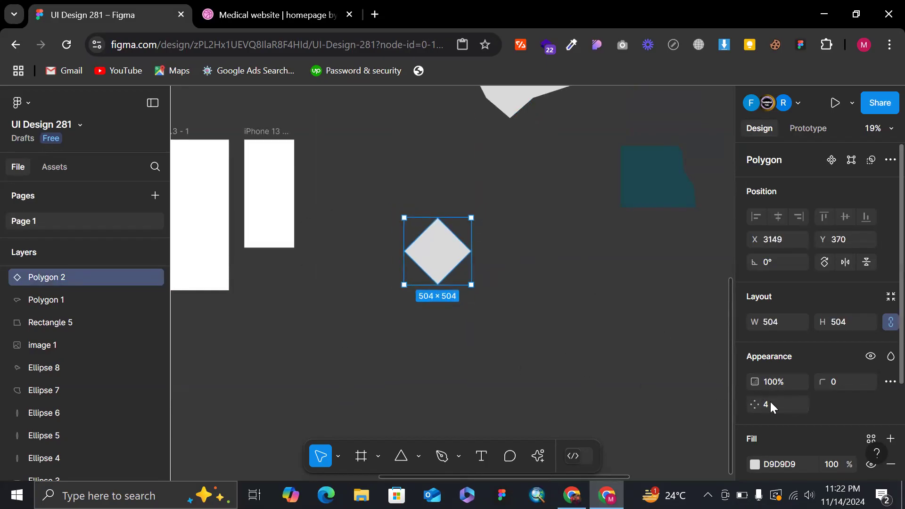
Duplicate the diamond twice horizontally to form a row of three overlapping diamonds about 1047 wide.
scroll(503, 243, "up", 3)
left_click_drag(405, 273, 529, 268)
left_click(531, 253)
left_click(610, 312)
Select all three diamonds, rotate them together a quarter turn into a vertical stack, and deselect them.
left_click_drag(612, 313, 265, 217)
mouse_move(579, 194)
left_mouse_down()
mouse_move(634, 308)
mouse_move(257, 227)
mouse_move(274, 201)
left_mouse_up()
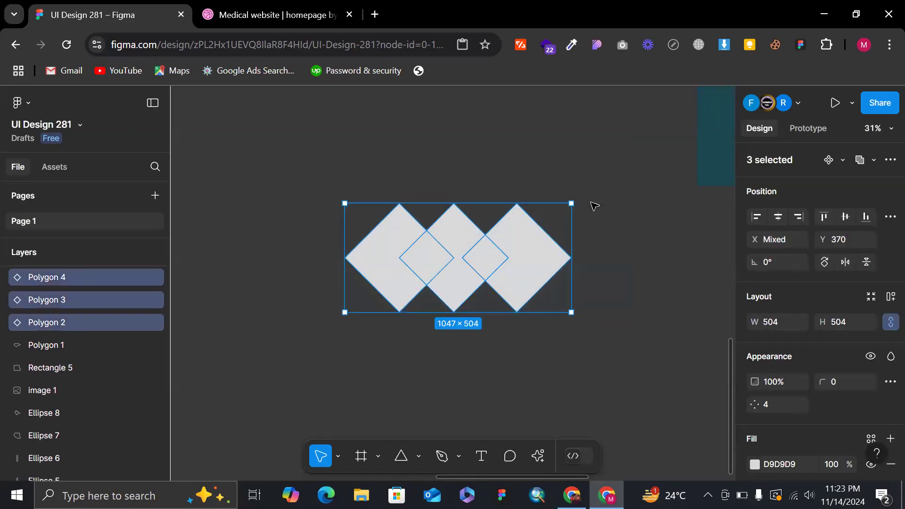
left_click_drag(575, 199, 558, 459)
left_click(607, 381)
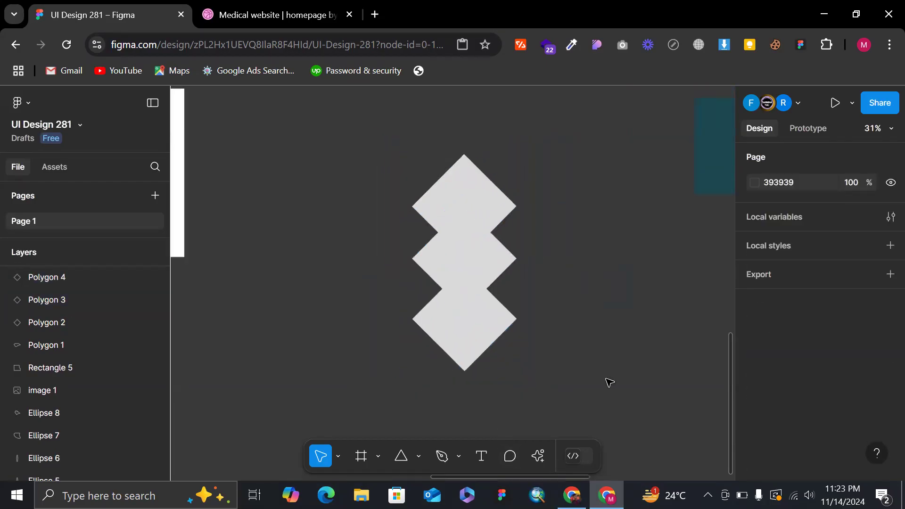
scroll(606, 380, "down", 2)
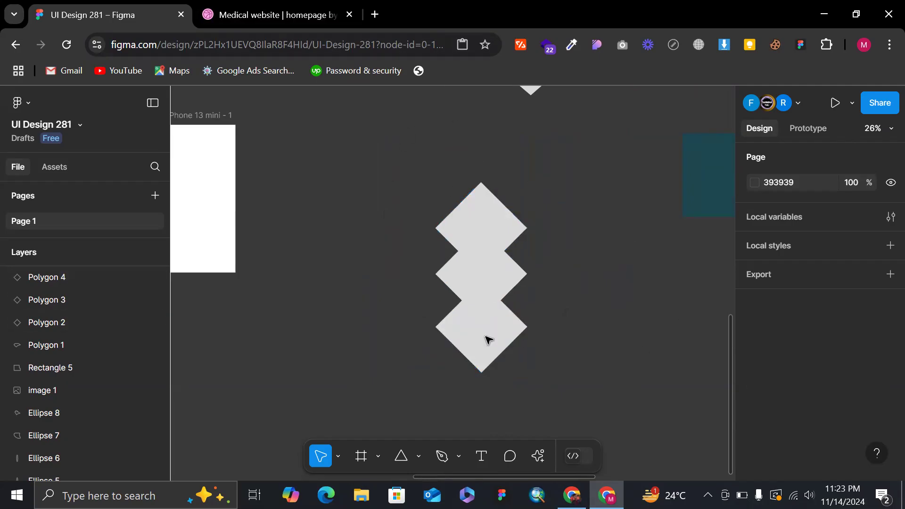
Draw a star about 807 × 807 in the empty canvas area beside the stack of three diamonds.
scroll(478, 184, "down", 3)
scroll(480, 184, "down", 2)
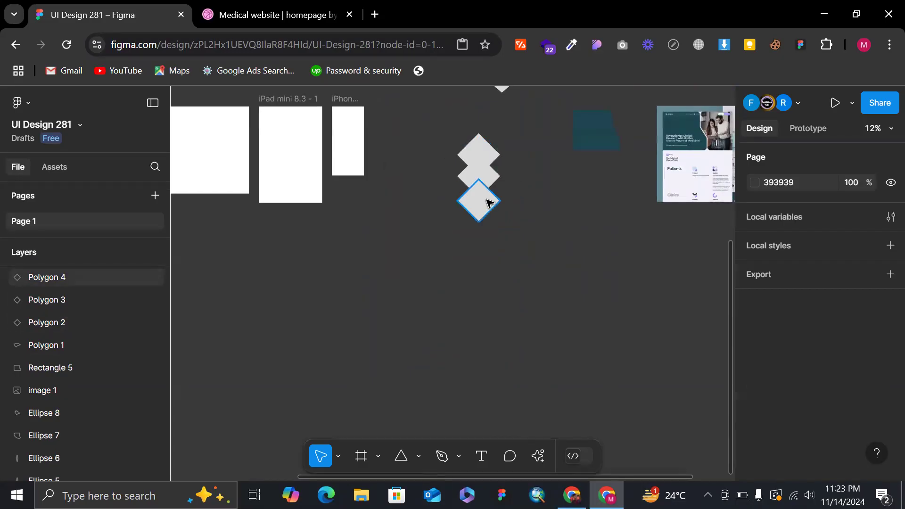
scroll(543, 186, "up", 3)
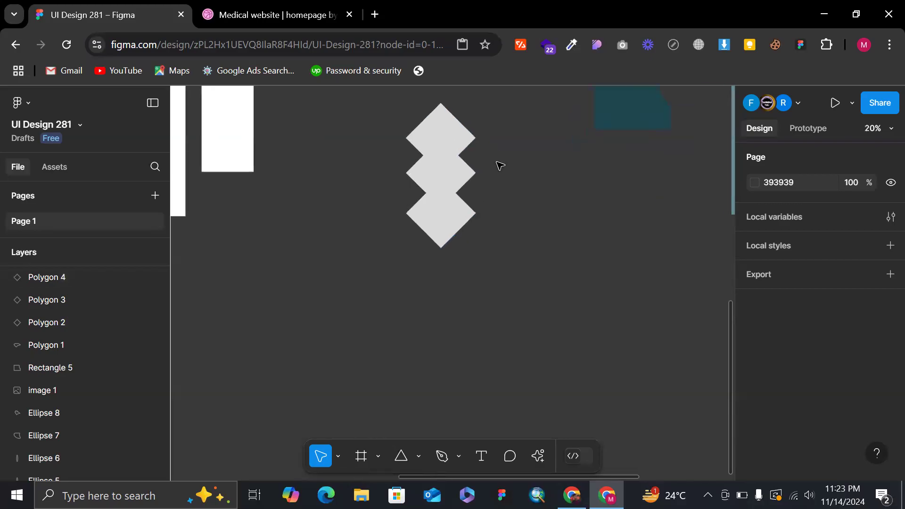
scroll(500, 166, "up", 4)
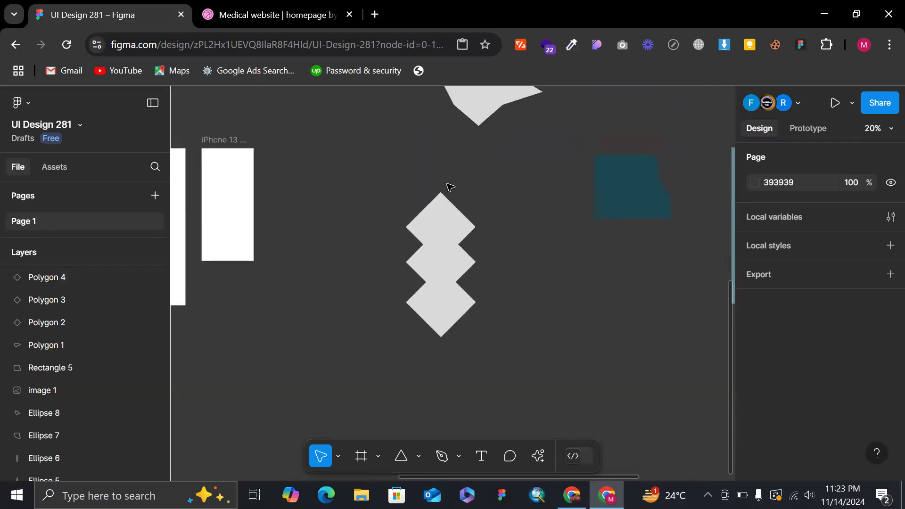
left_click(418, 455)
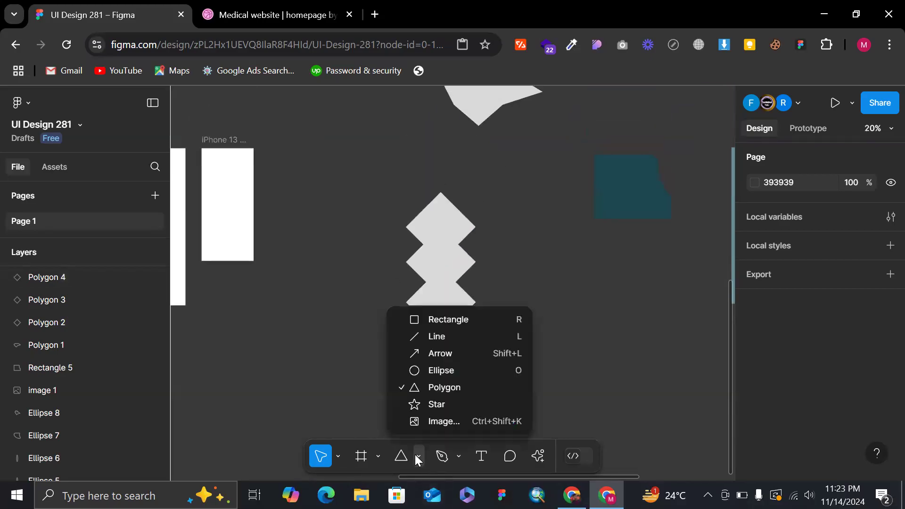
left_click(441, 404)
scroll(504, 314, "right", 2)
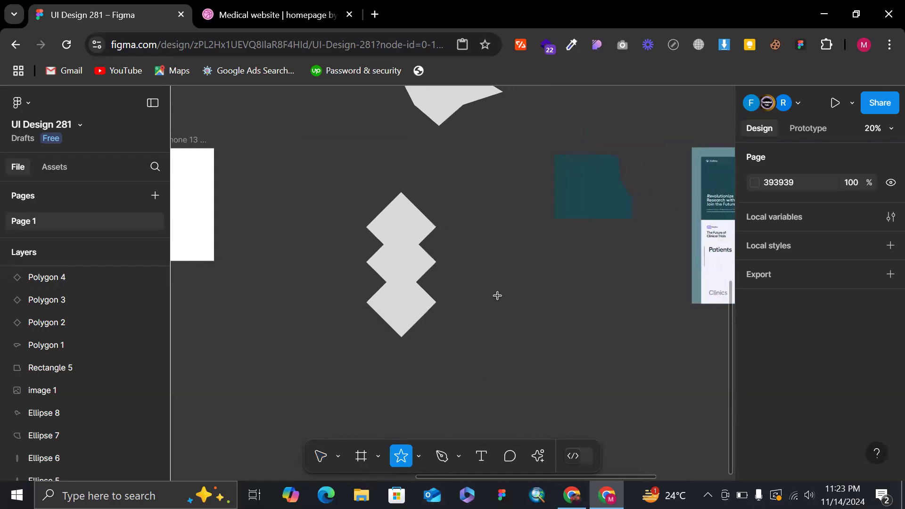
left_click_drag(503, 297, 617, 411)
scroll(586, 411, "down", 2)
scroll(585, 411, "right", 2)
scroll(531, 294, "up", 2)
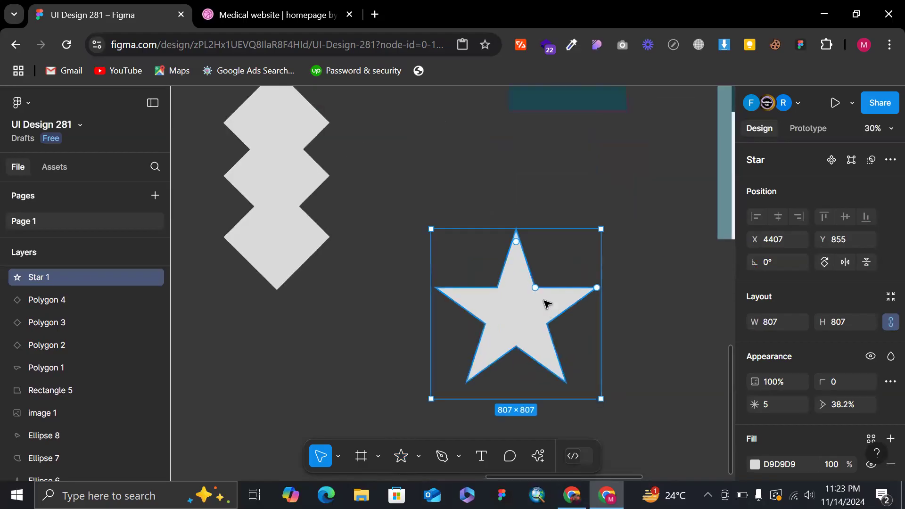
Widen the star's inner ratio to about 63%, round its corners to a radius of 51 and deselect it.
left_click_drag(536, 287, 547, 271)
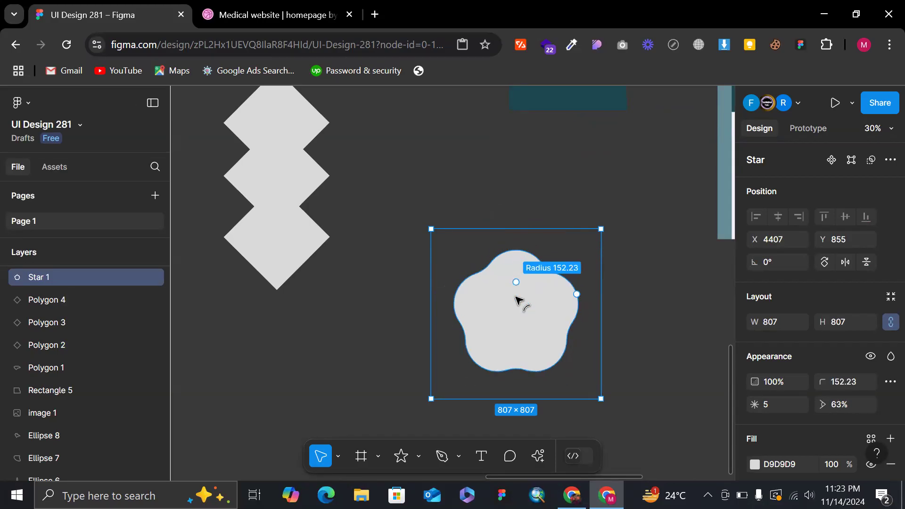
left_click_drag(517, 266, 517, 248)
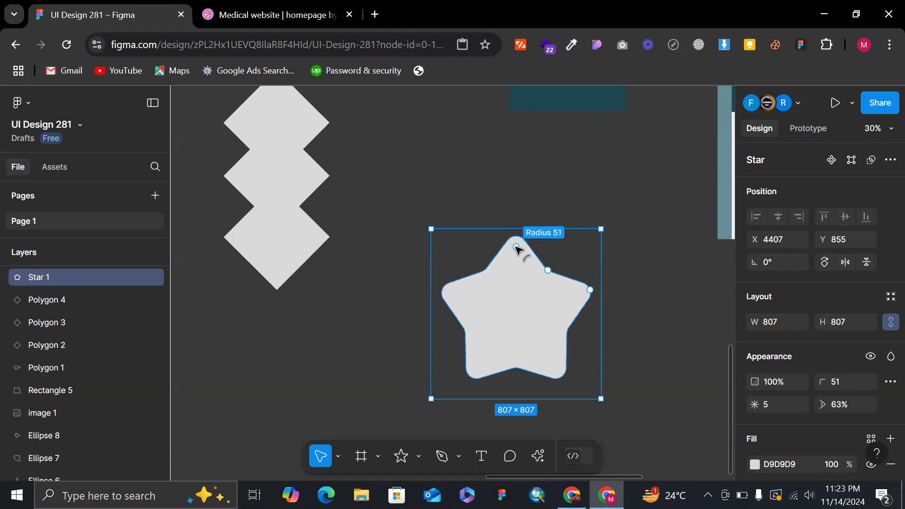
left_click(541, 200)
scroll(541, 198, "down", 2, "ctrl")
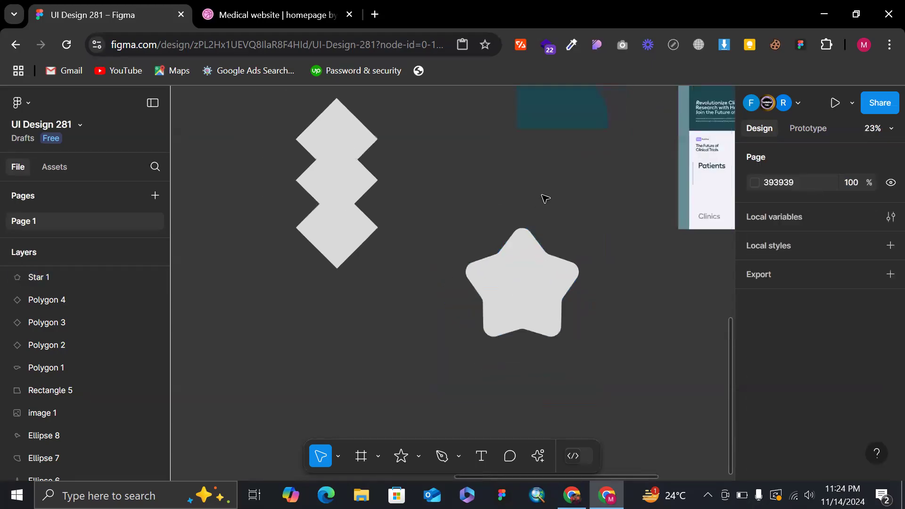
Select the star and undo its corner rounding and ratio changes.
left_click(536, 288)
key("ctrl+z")
key("ctrl+z")
key("ctrl+z")
key("ctrl+z")
key("ctrl+z")
key("ctrl+z")
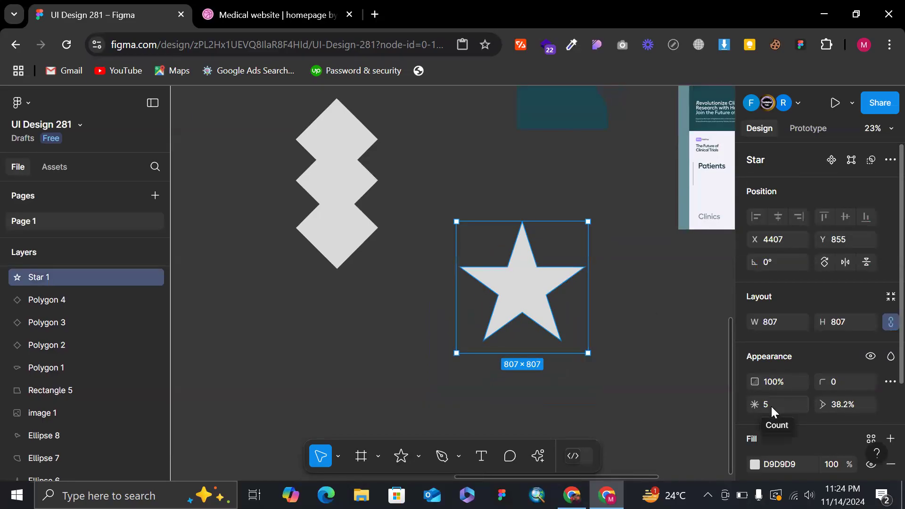
Vary the star's point count up and down one at a time, ending at 11 points.
left_click(770, 406)
key("Up")
key("Up")
key("Up")
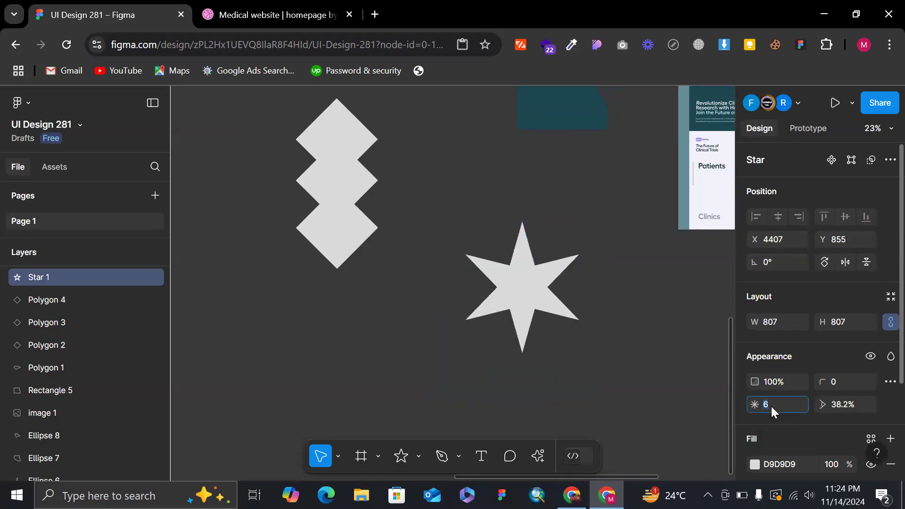
key("Up")
key("Down")
key("Down")
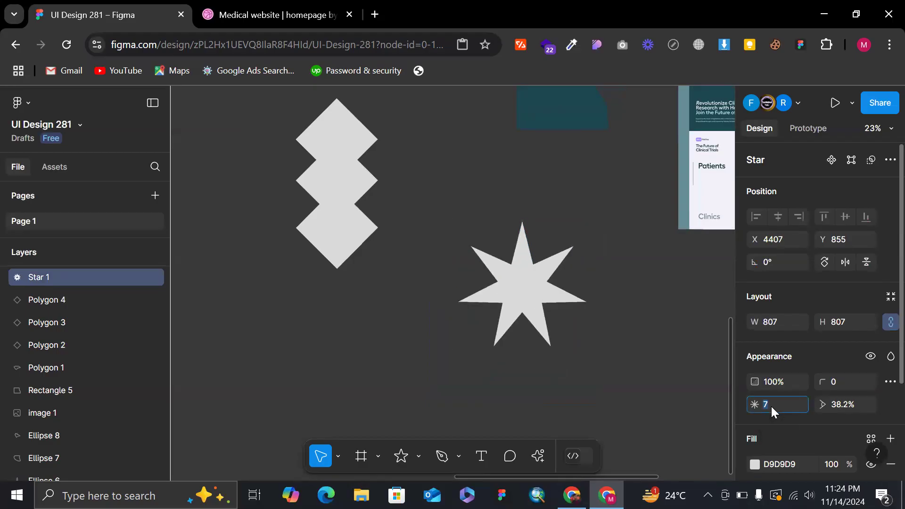
key("Up")
key("Up")
key("Up")
key("Up")
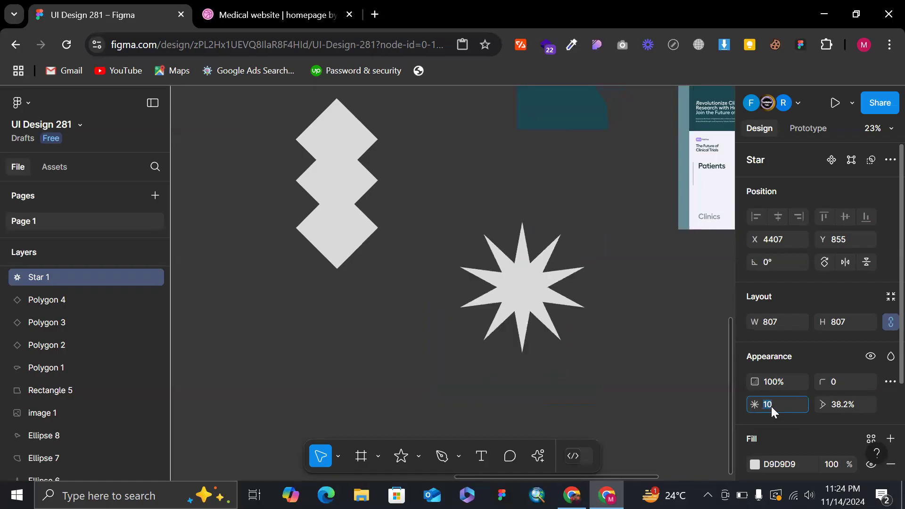
Switch to Dribbble and examine the Medizen healthcare website shot, then return to the medical website results.
left_click(322, 7)
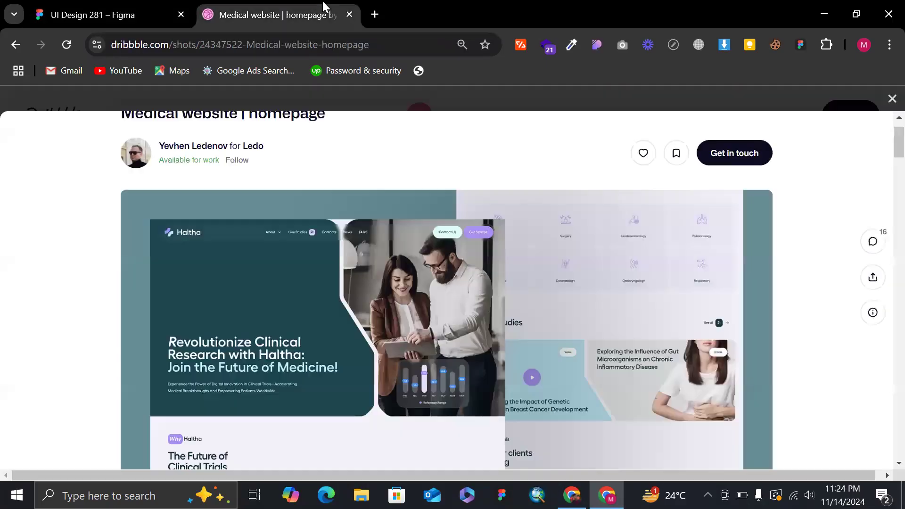
left_click(889, 98)
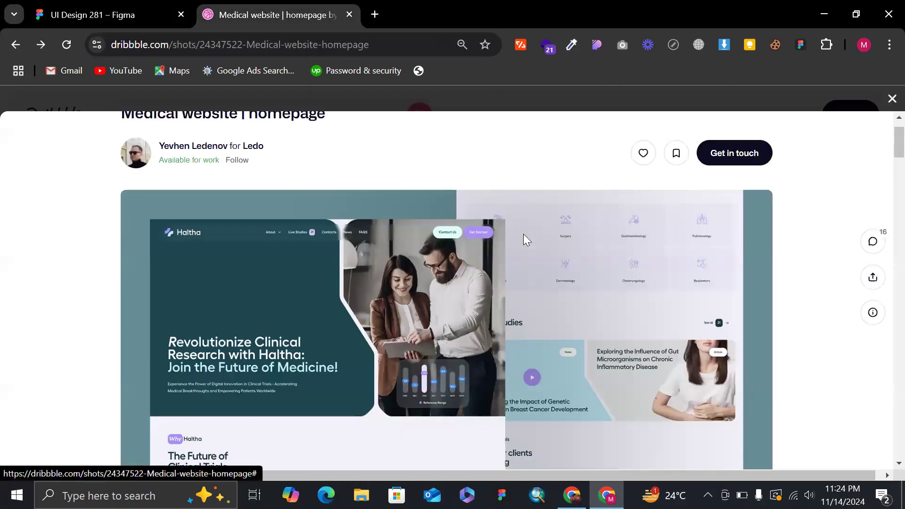
scroll(527, 362, "up", 2)
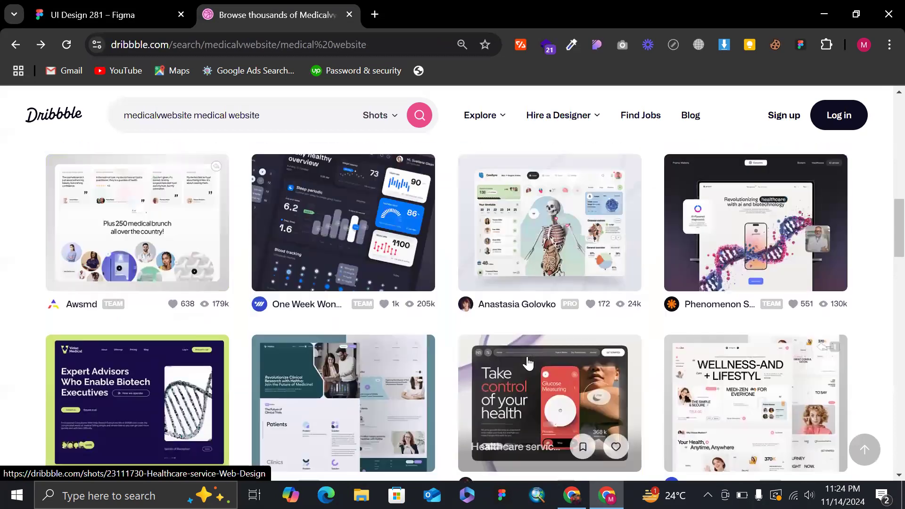
scroll(529, 363, "down", 1)
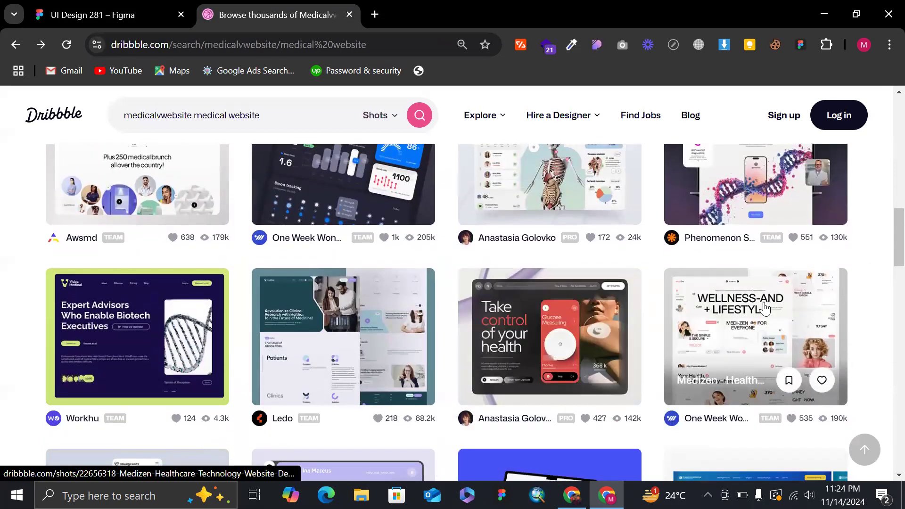
left_click(763, 302)
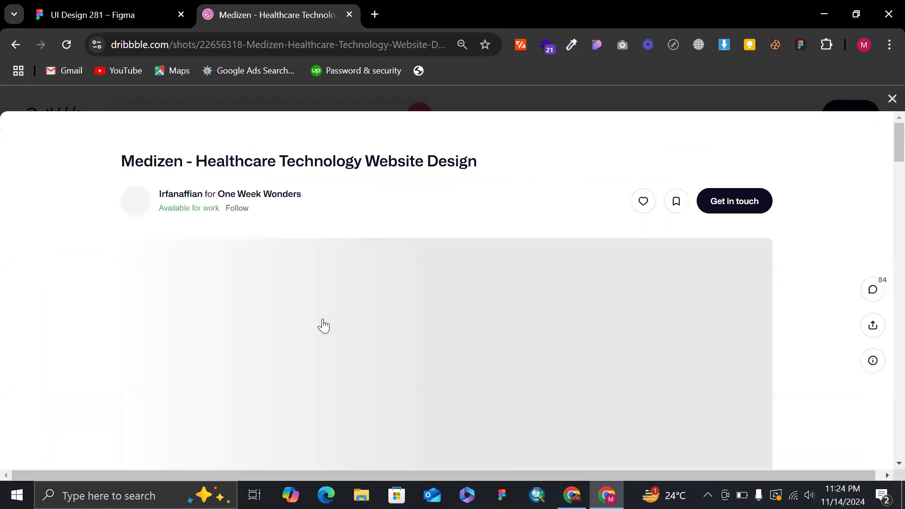
scroll(323, 325, "down", 1)
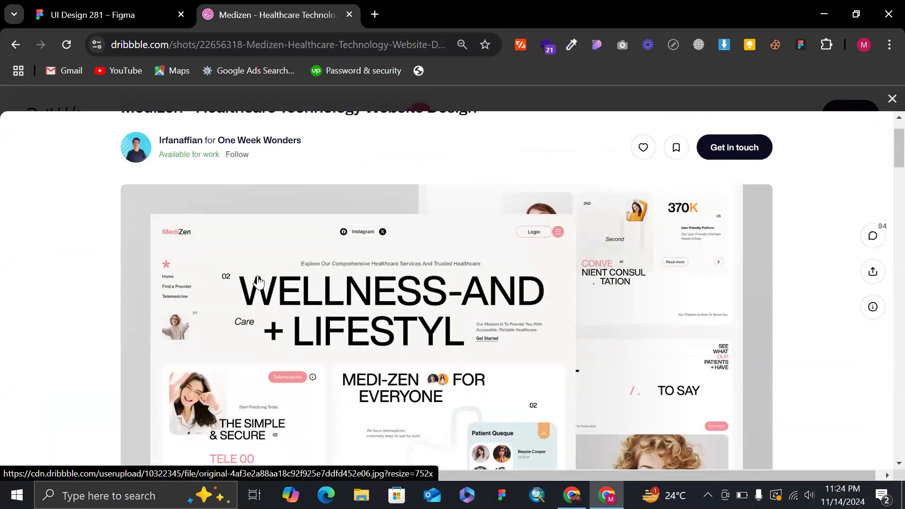
scroll(234, 282, "down", 5)
scroll(234, 281, "up", 6)
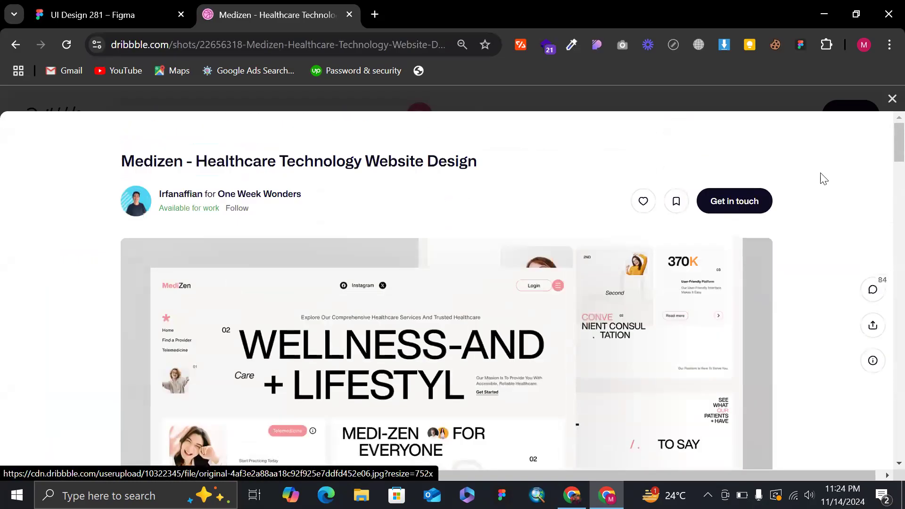
left_click(889, 100)
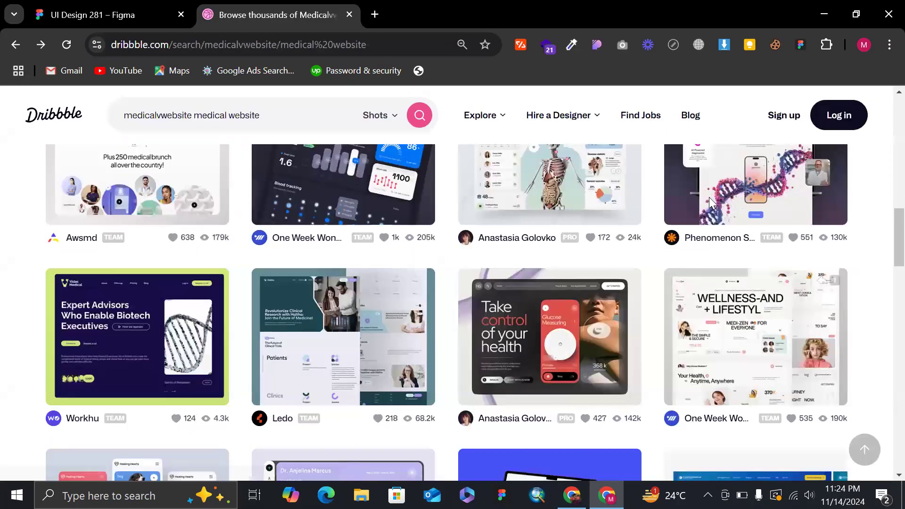
Browse further down the medical website results on Dribbble for shape inspiration and switch back to Figma.
scroll(348, 318, "down", 4)
scroll(349, 318, "down", 4)
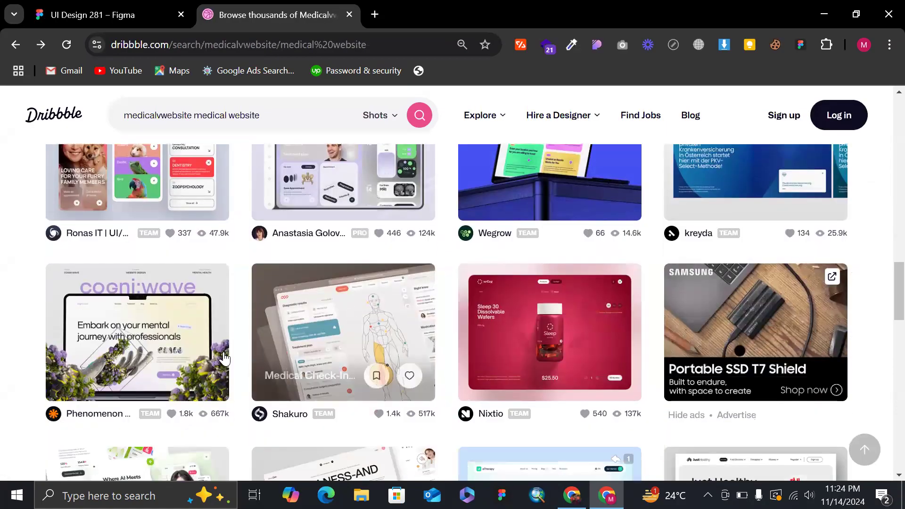
scroll(379, 351, "down", 1)
scroll(379, 351, "down", 3)
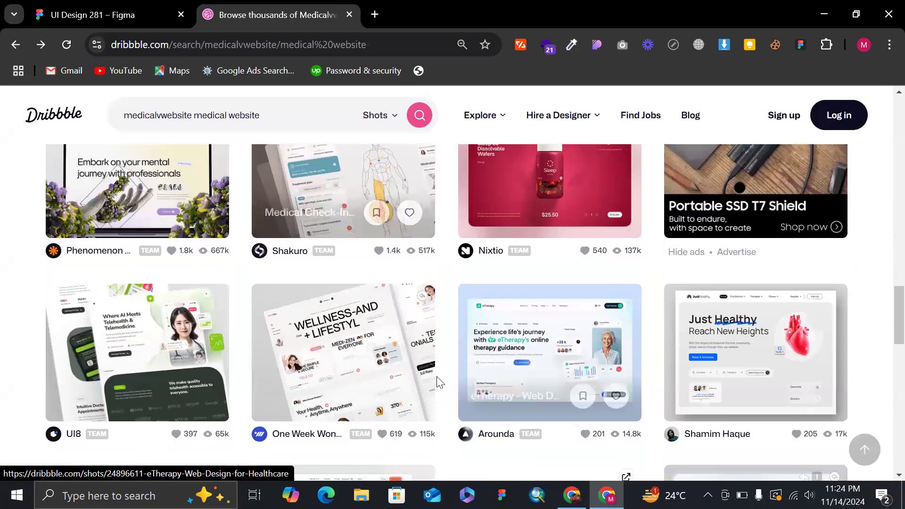
scroll(431, 380, "down", 7)
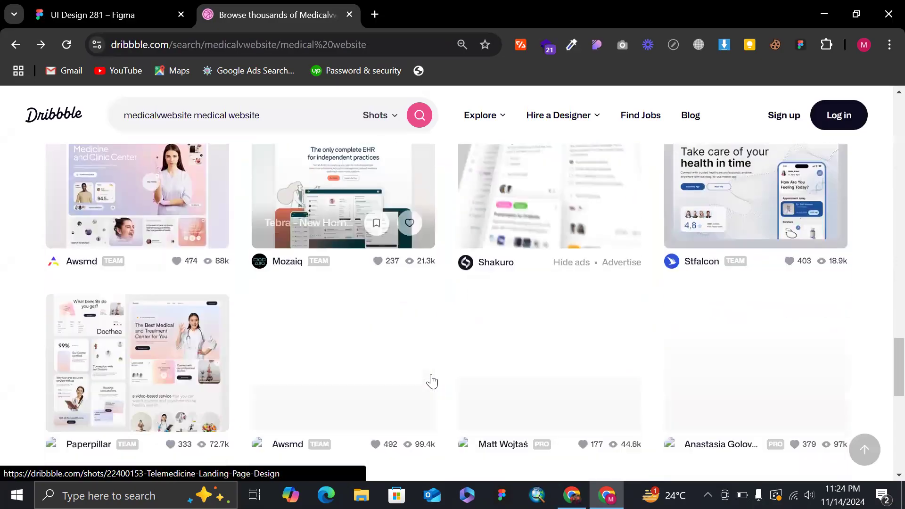
scroll(583, 285, "down", 2)
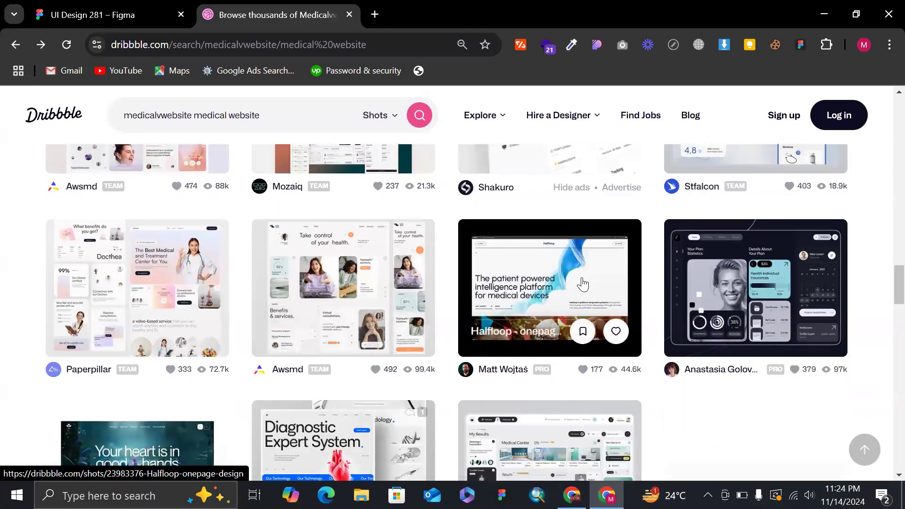
scroll(583, 285, "down", 2)
left_click(141, 10)
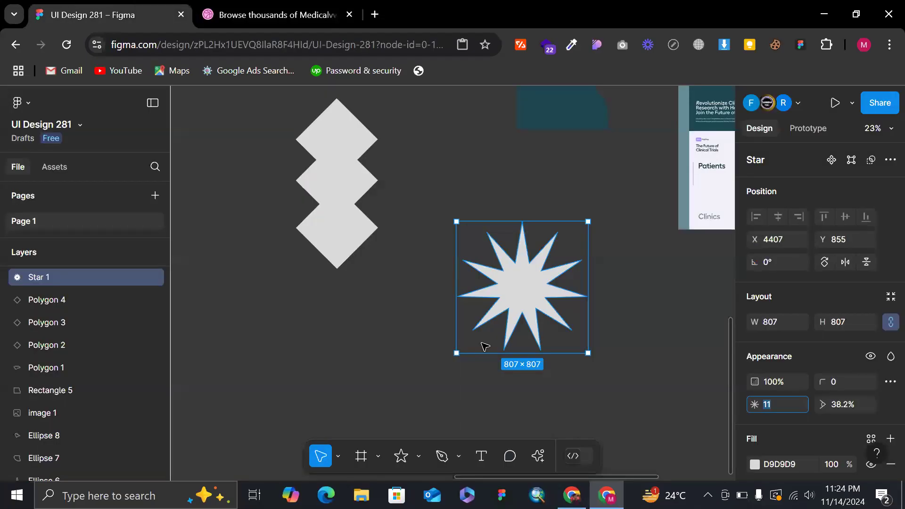
Return to Dribbble and look through the remaining medical website designs down to the page footer.
left_click(271, 15)
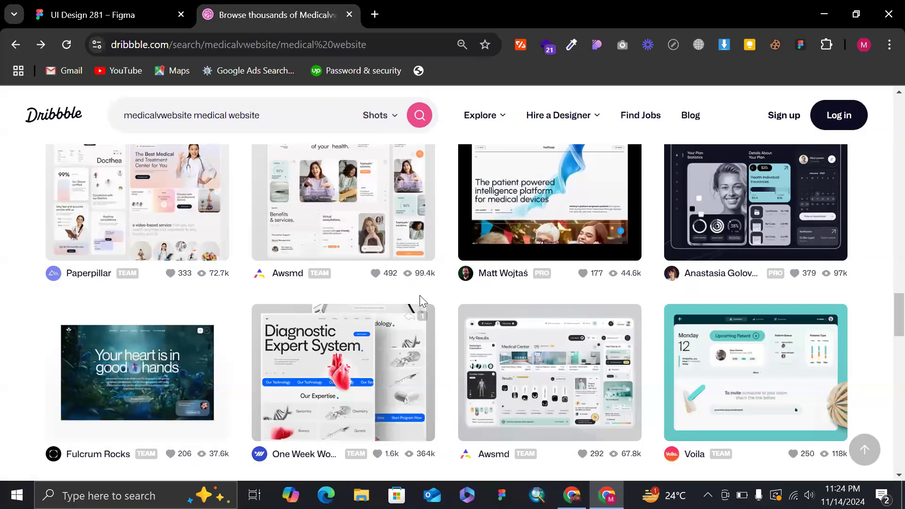
scroll(421, 302, "down", 10)
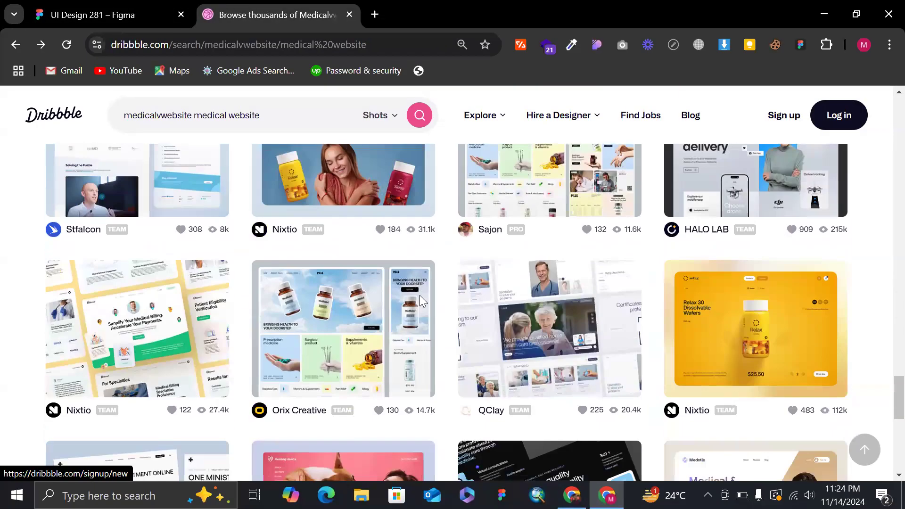
scroll(320, 286, "down", 7)
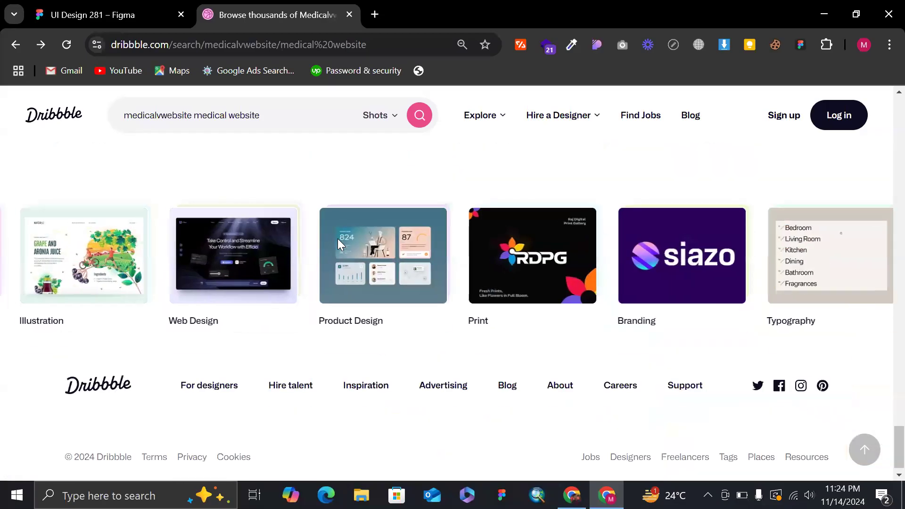
scroll(338, 238, "up", 8)
scroll(436, 319, "down", 2)
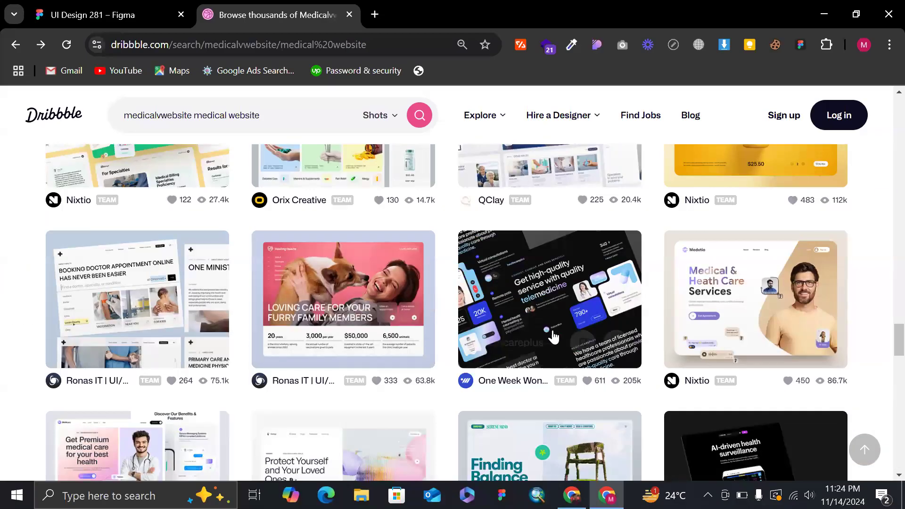
scroll(505, 351, "down", 4)
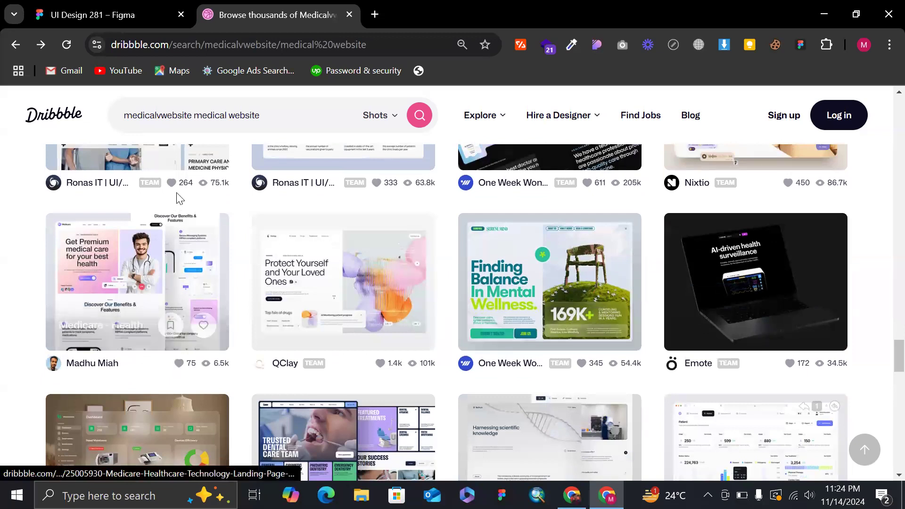
Switch to Figma, set the star's point count to 13 and pull its inner points in to form thin rays.
left_click(114, 6)
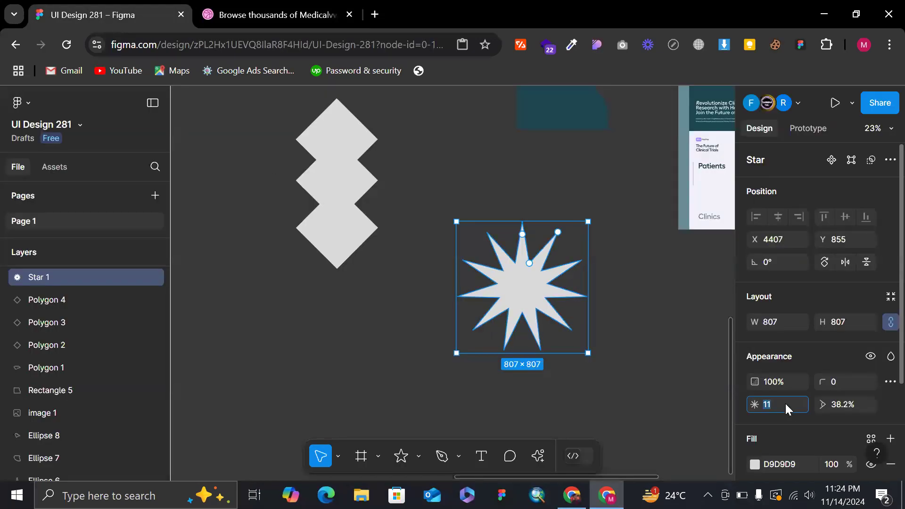
type("13")
key("Return")
left_click_drag(533, 270, 528, 287)
left_click(644, 290)
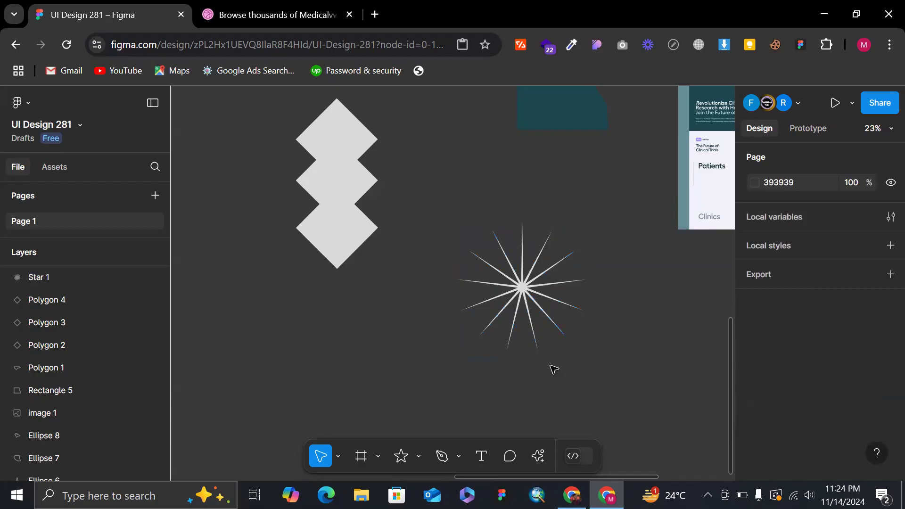
Push the star's inner points outward to a ratio of about 74% with a corner radius of 9, and deselect it.
left_click(523, 289)
left_click_drag(523, 285, 521, 226)
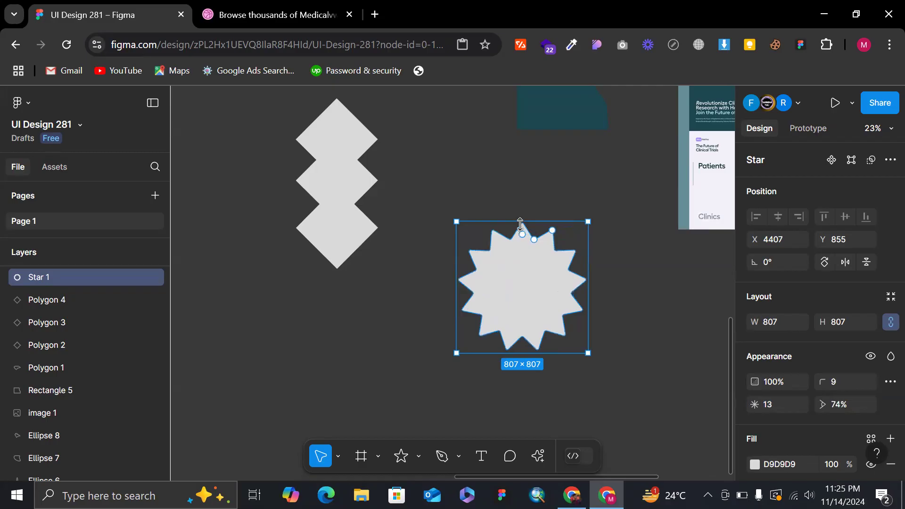
left_click(560, 192)
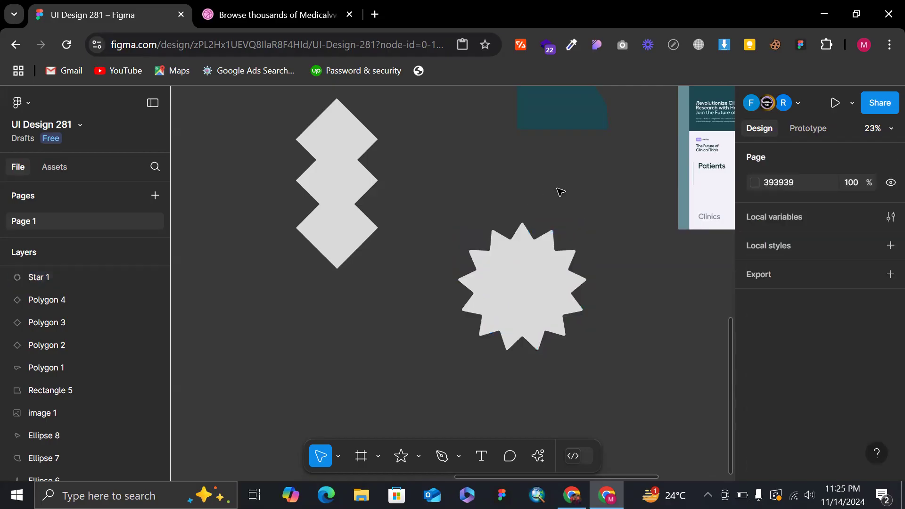
Pull the star's inner points inward to form thin rays around a small centre, and deselect it.
left_click(539, 278)
left_click_drag(536, 242, 529, 267)
left_click(636, 272)
scroll(637, 271, "down", 3)
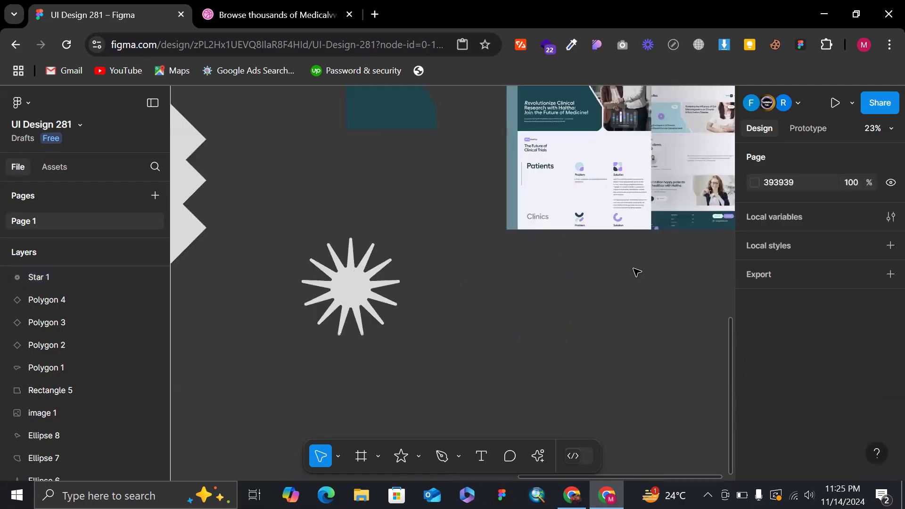
Draw a second star about 632 × 632 below the many-rayed star and set its point count to 4.
scroll(500, 390, "down", 3)
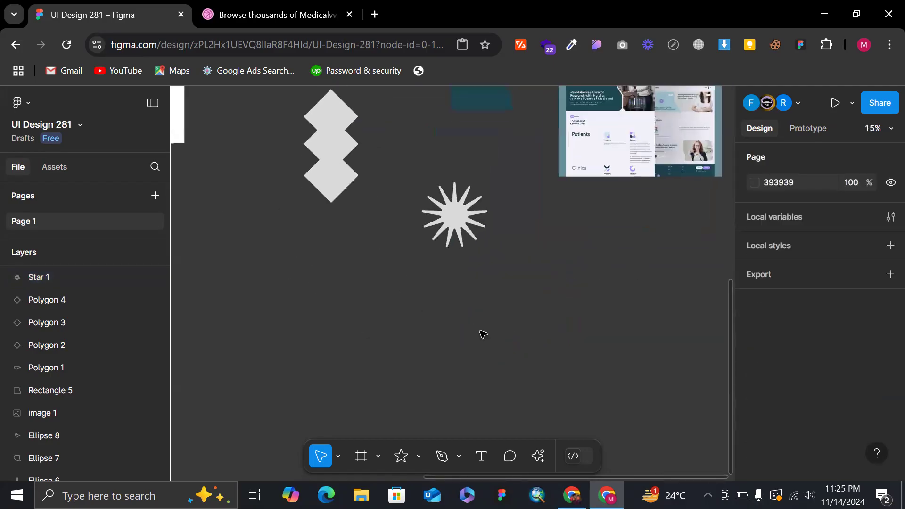
left_click(403, 464)
left_click(422, 455)
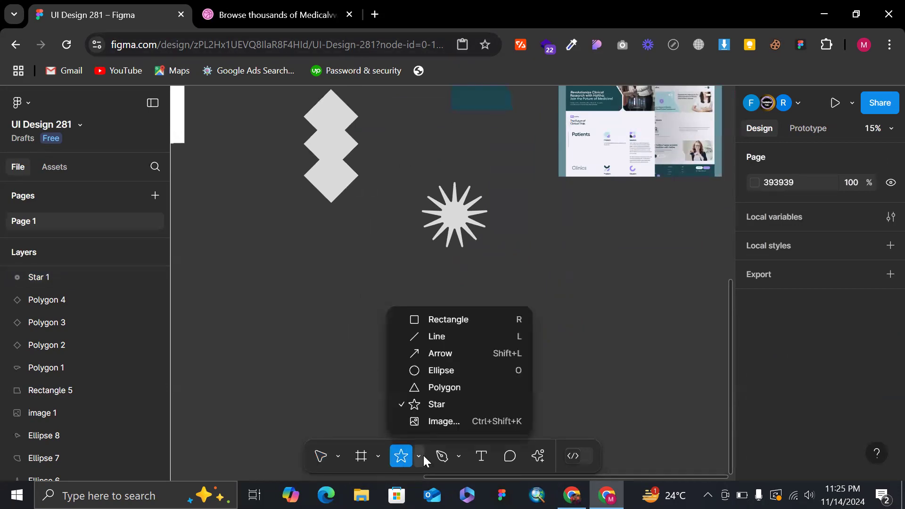
left_click(436, 403)
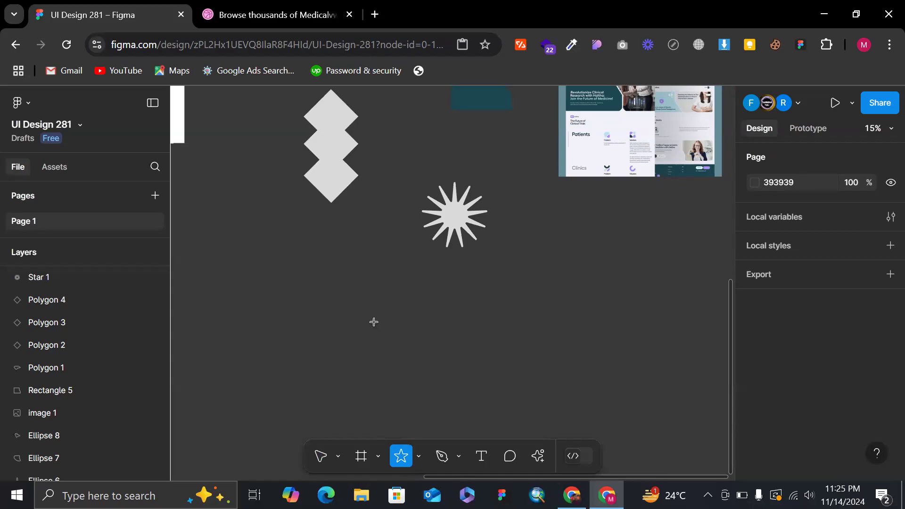
left_click_drag(374, 322, 442, 391)
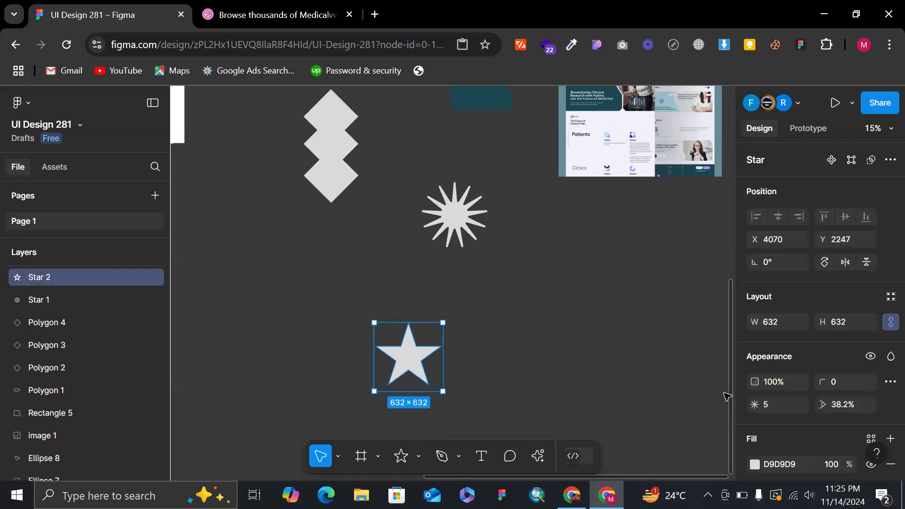
left_click(775, 408)
type("4")
key("Return")
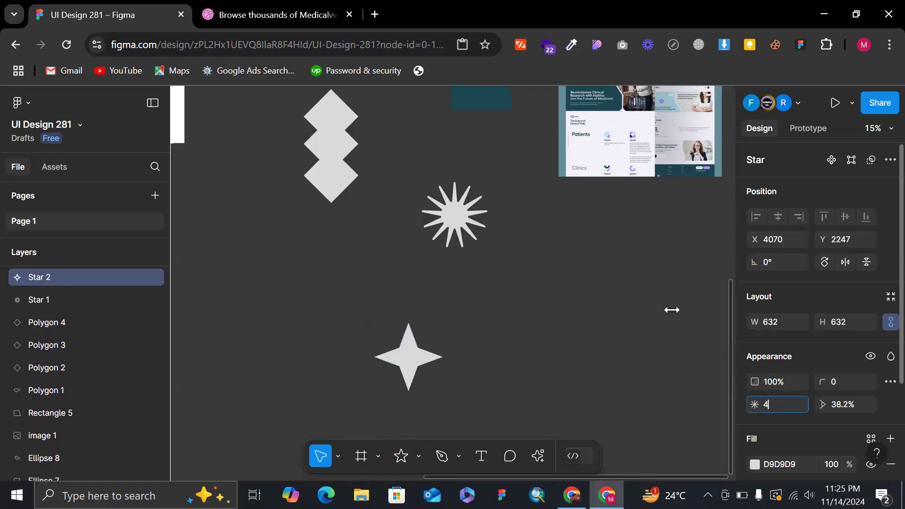
scroll(423, 356, "up", 3)
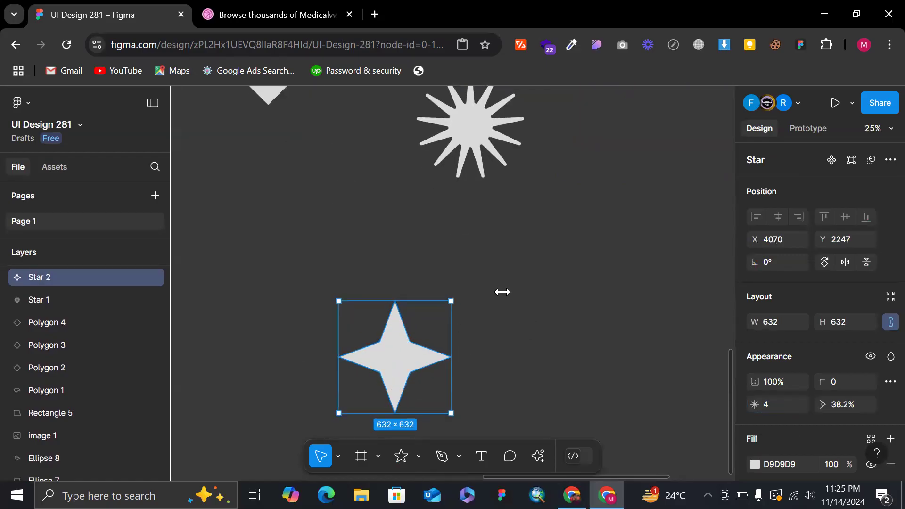
Enter vector editing on the four-pointed star, select its four inner points and set their corner radius to 7.
mouse_move(410, 353)
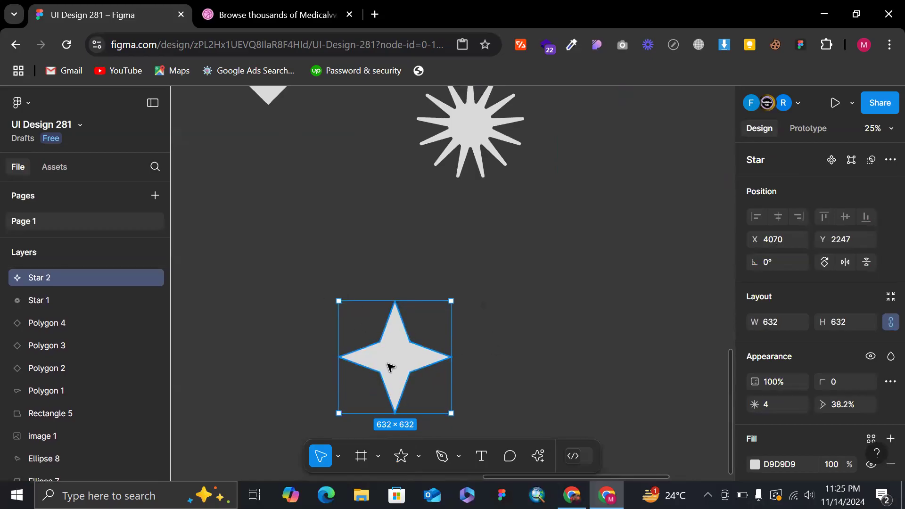
double_click(379, 341)
left_click_drag(367, 331, 422, 383)
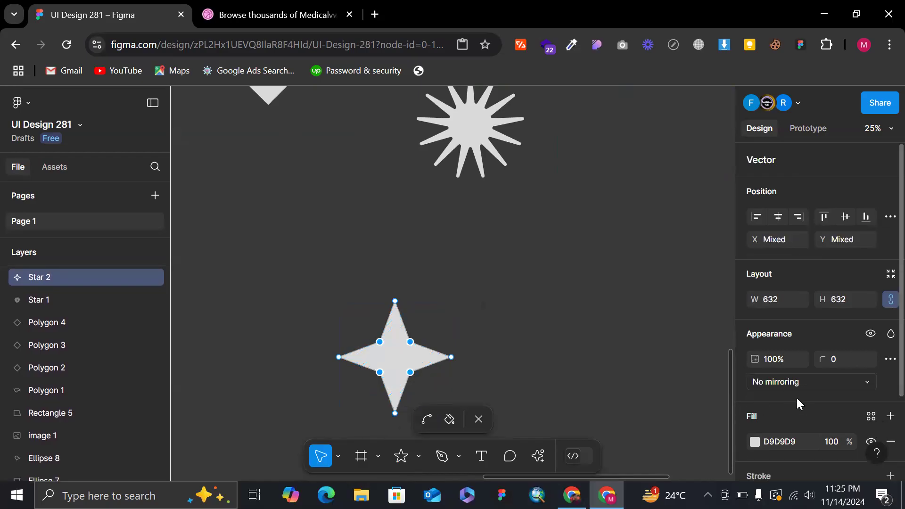
scroll(795, 397, "down", 2)
left_click(841, 313)
type("2")
key("Return")
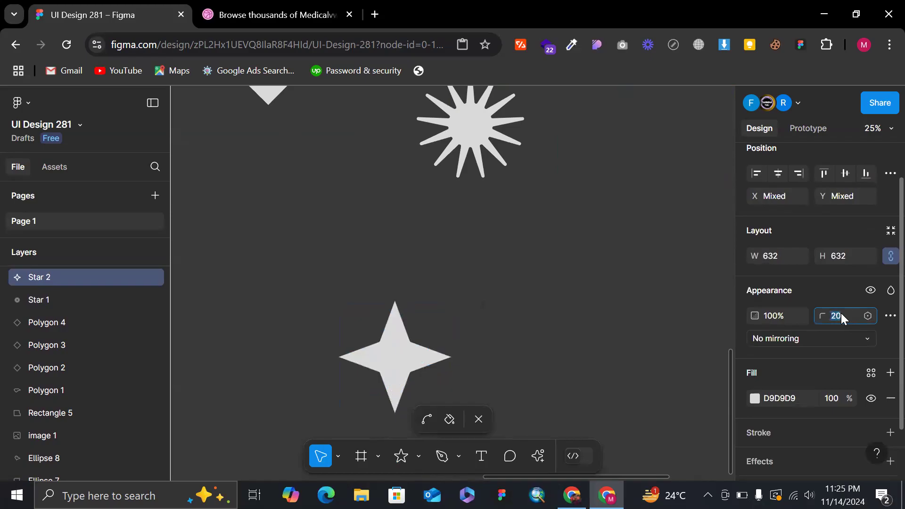
Reselect the four inner points of the star, raise their corner radius to 60 and leave vector editing.
double_click(431, 353)
double_click(395, 353)
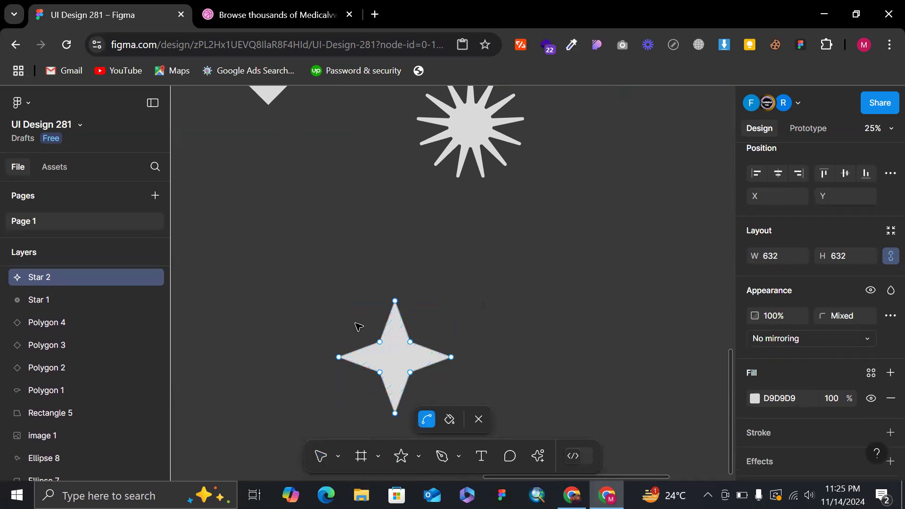
left_click_drag(418, 389, 440, 407)
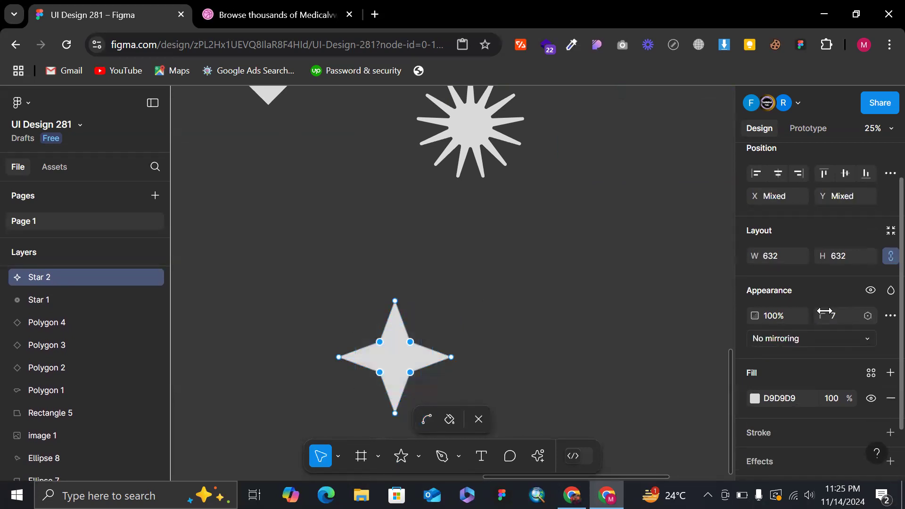
left_click_drag(823, 314, 839, 316)
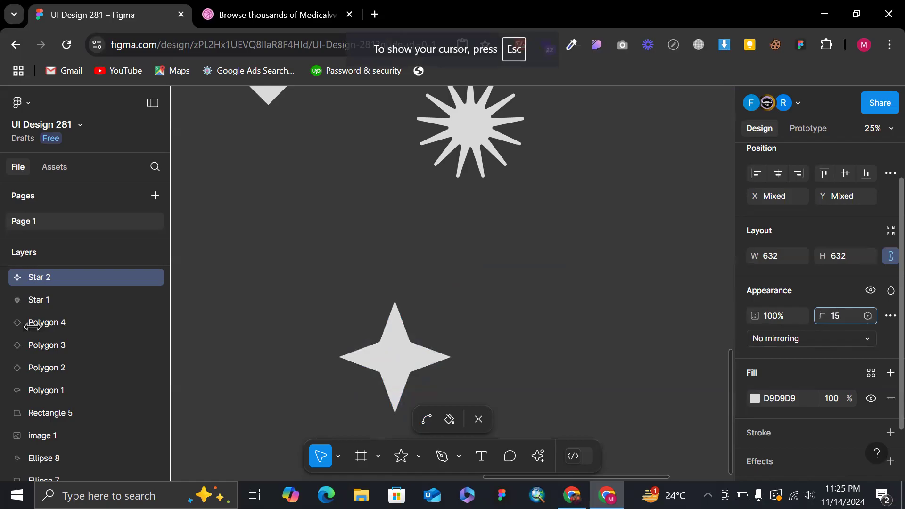
left_click_drag(650, 353, 885, 278)
left_click(846, 313)
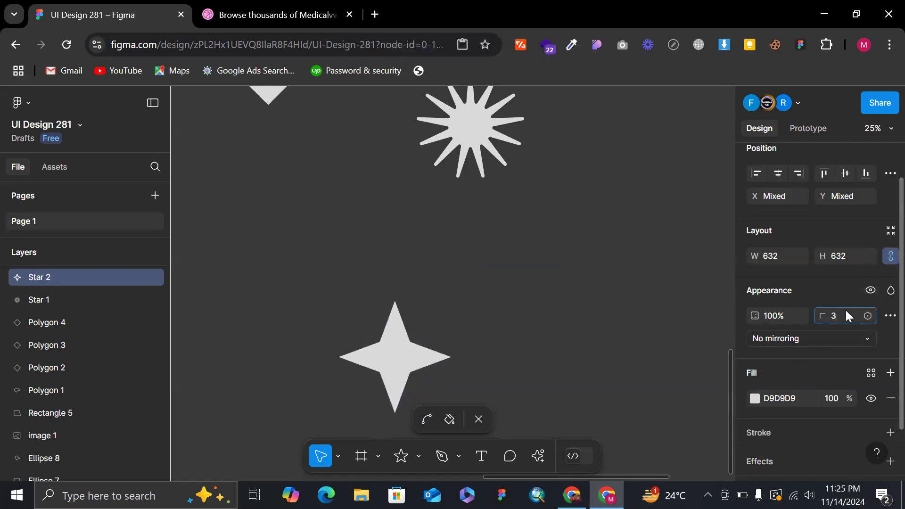
type("60")
key("Return")
left_click(466, 307)
key("Escape")
Add a layer blur effect to the four-pointed star with a blur of 50.
scroll(466, 309, "down", 2, "ctrl")
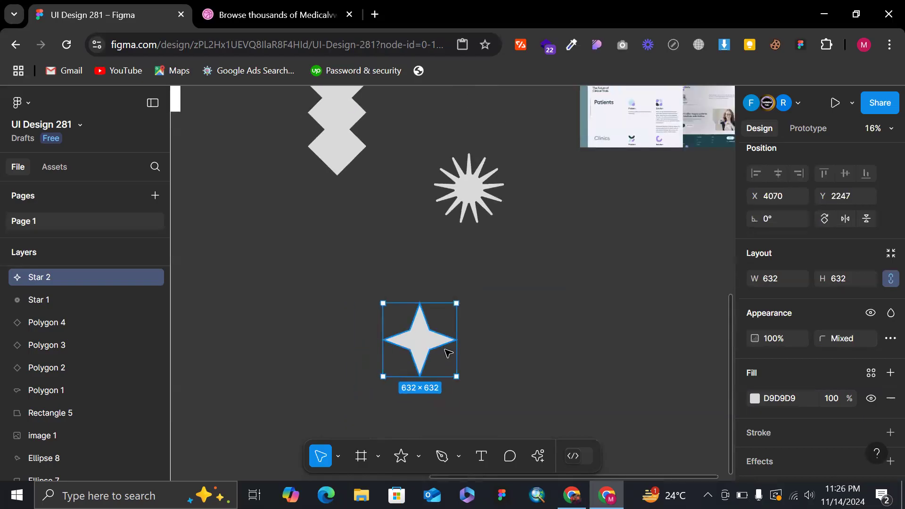
scroll(790, 312, "down", 2)
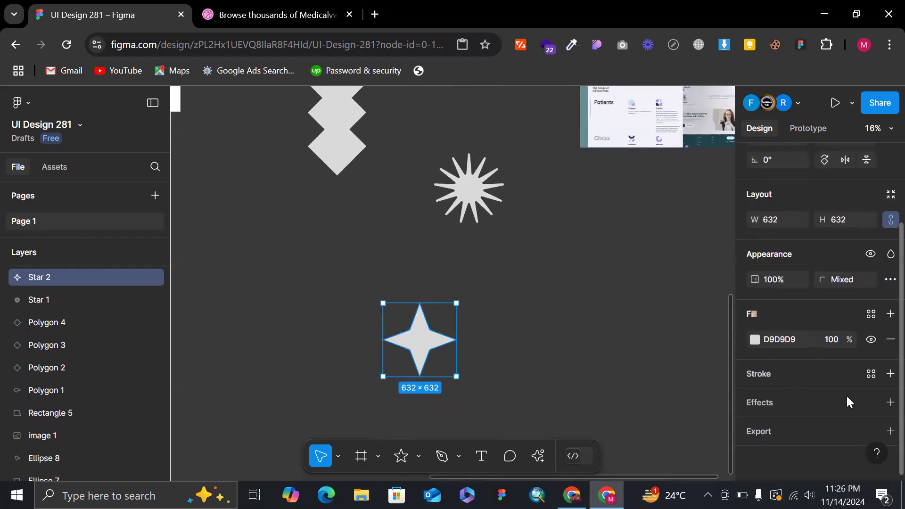
left_click(885, 405)
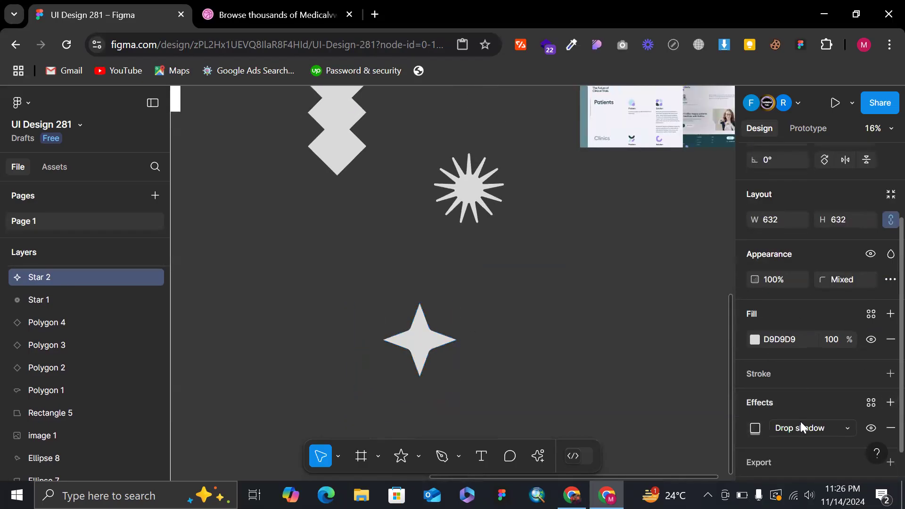
left_click(818, 430)
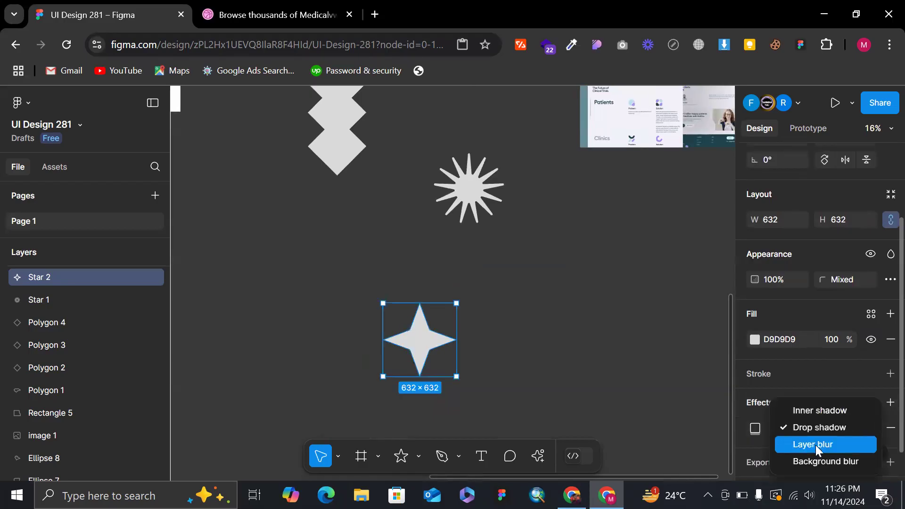
left_click(815, 450)
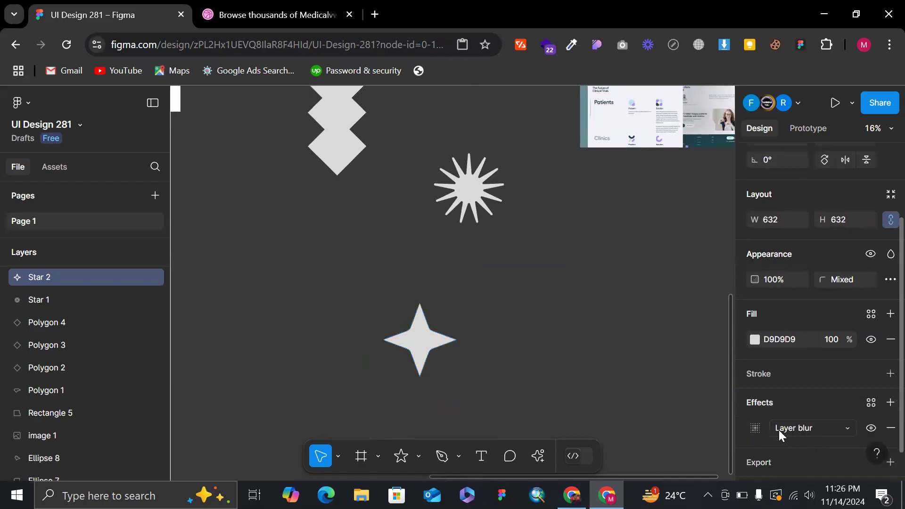
left_click(755, 427)
left_click(680, 452)
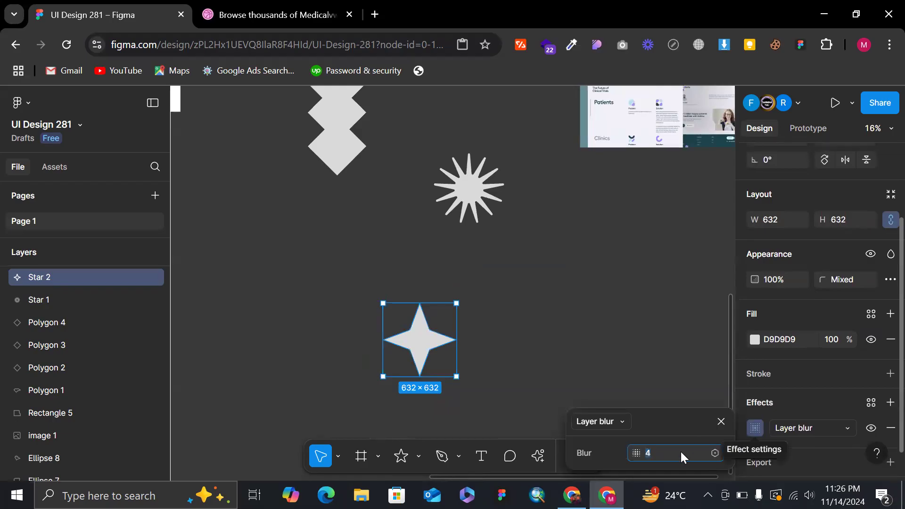
type("50")
key("Return")
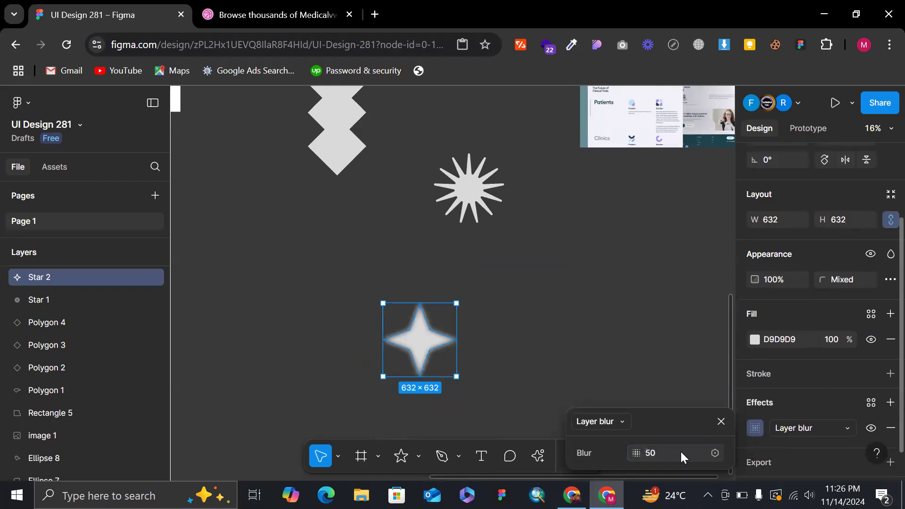
Reduce the four-pointed star's layer blur to 40 and deselect it.
left_click(659, 452)
type("40")
key("Return")
left_click(454, 289)
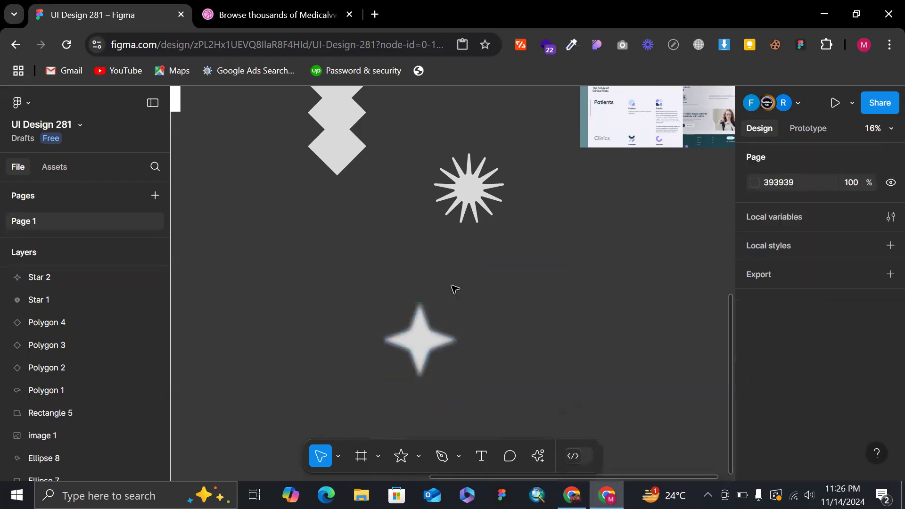
Place the blurred star in the iPad mini 8.3 - 1 frame at 356 × 356 and fill it with red FF4848.
scroll(455, 289, "down", 3)
left_click_drag(434, 333, 233, 171)
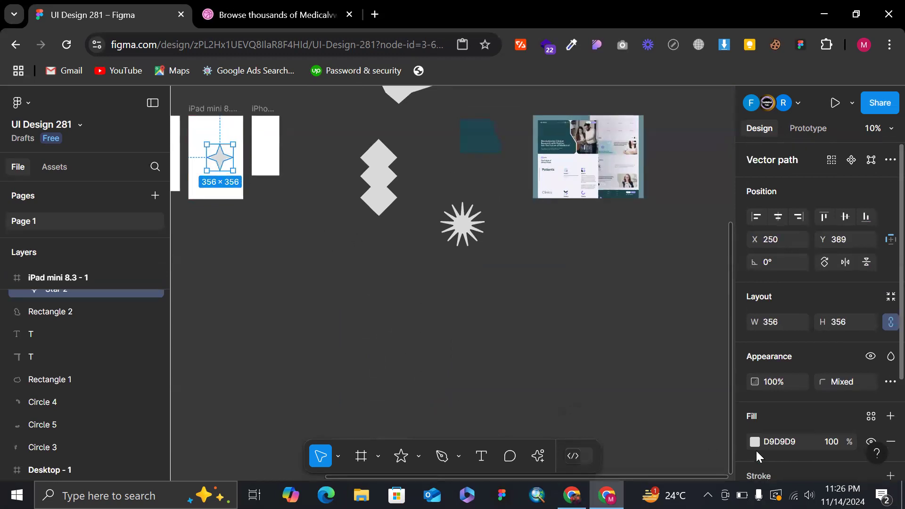
left_click(754, 443)
left_click(704, 259)
left_click_drag(718, 227, 686, 87)
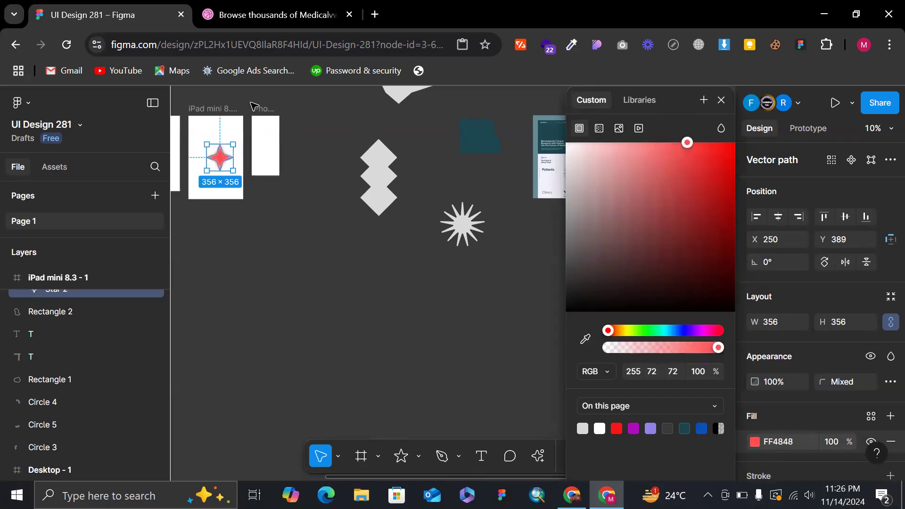
Scale the red star down to 202 × 202 inside the iPad mini frame and deselect it.
scroll(231, 127, "up", 5)
left_click_drag(234, 222, 223, 215)
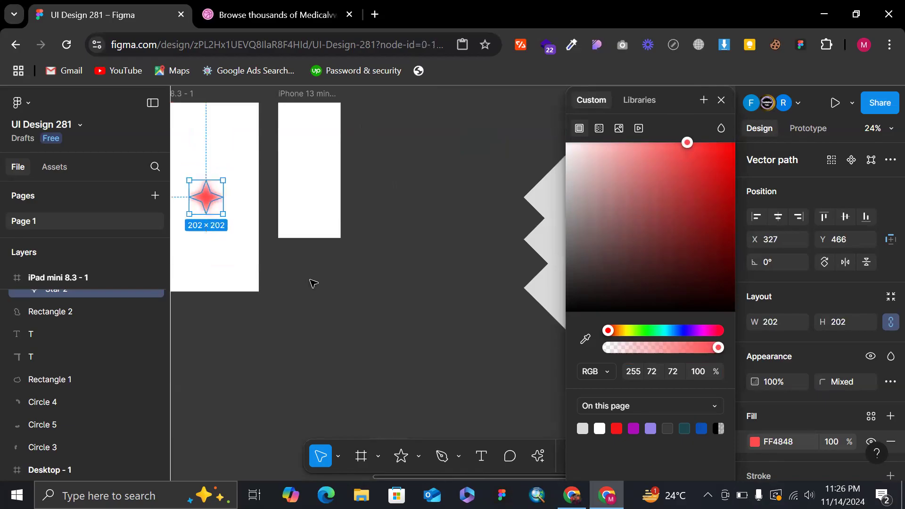
left_click(313, 283)
scroll(314, 283, "left", 3)
Try to lower the red star's layer blur to 20.
left_click(337, 204)
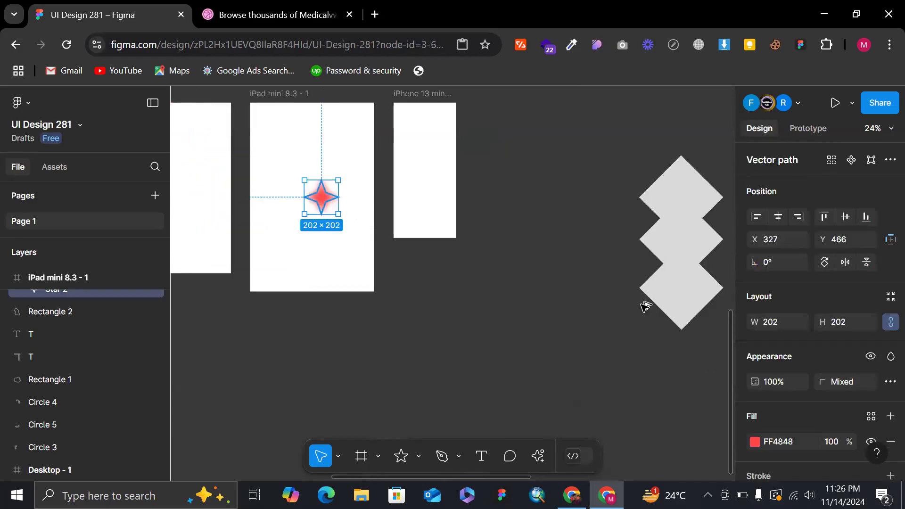
scroll(775, 384, "down", 3)
left_click(754, 394)
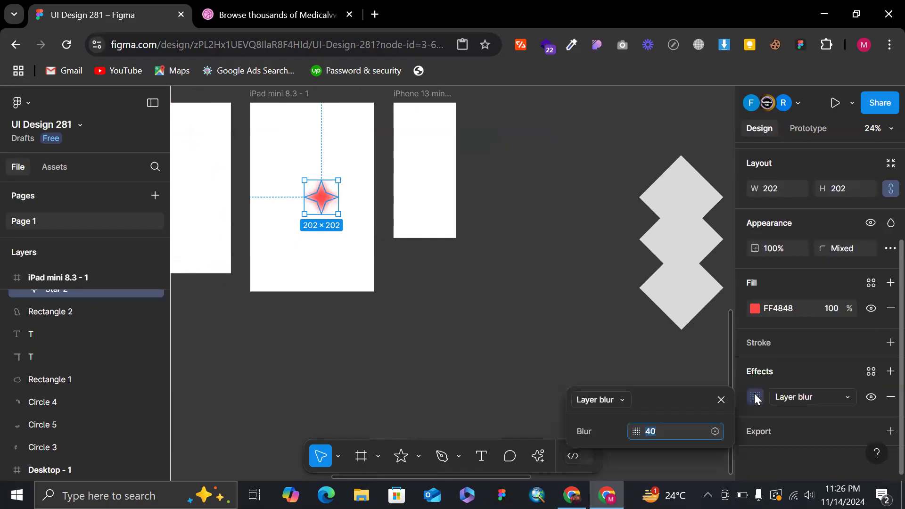
left_click(754, 394)
key("2")
key("Return")
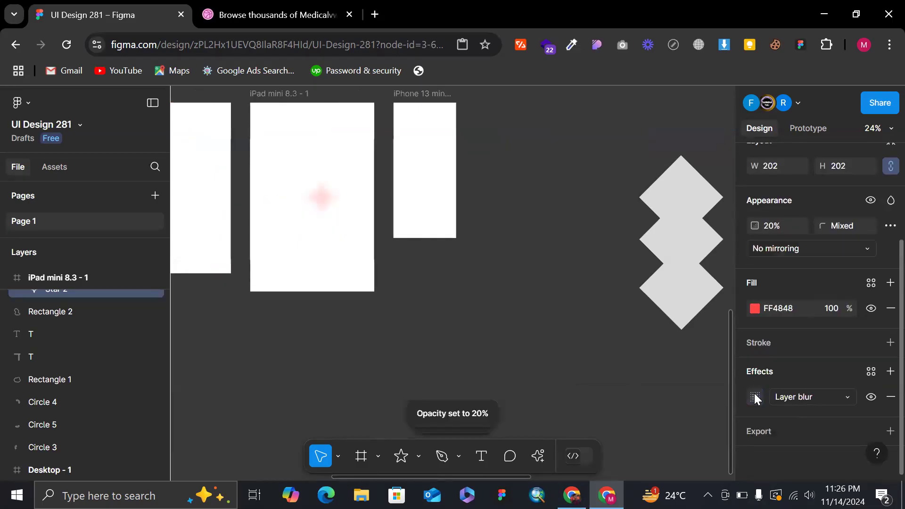
key("Escape")
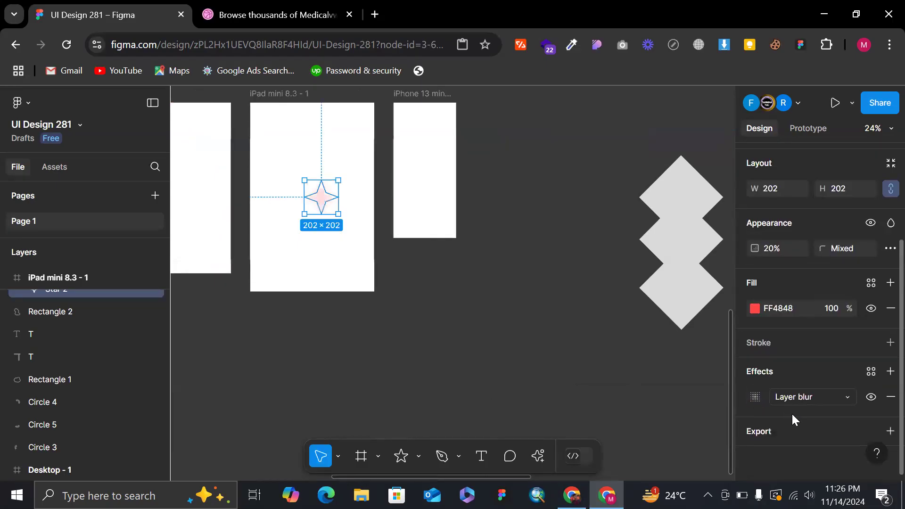
Set the red star's layer blur to 20 and its opacity to 100%.
left_click(755, 397)
left_click(660, 431)
key("Return")
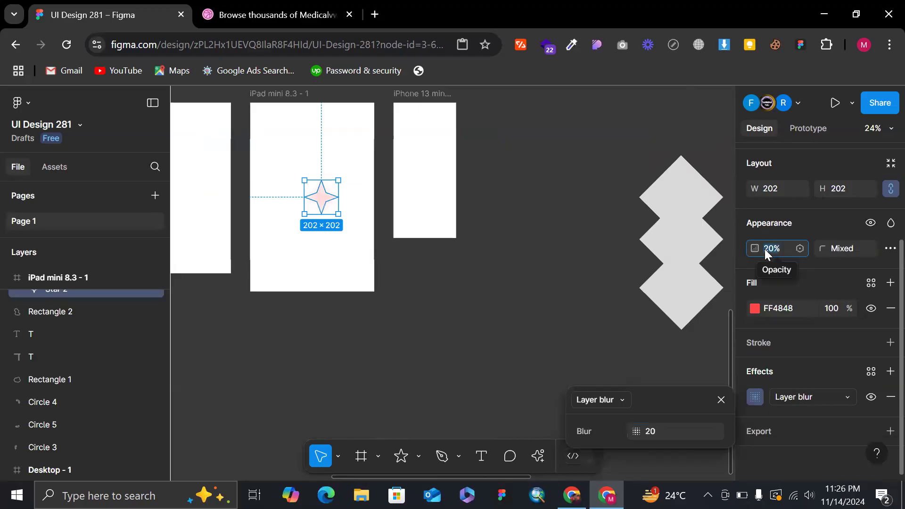
key("0")
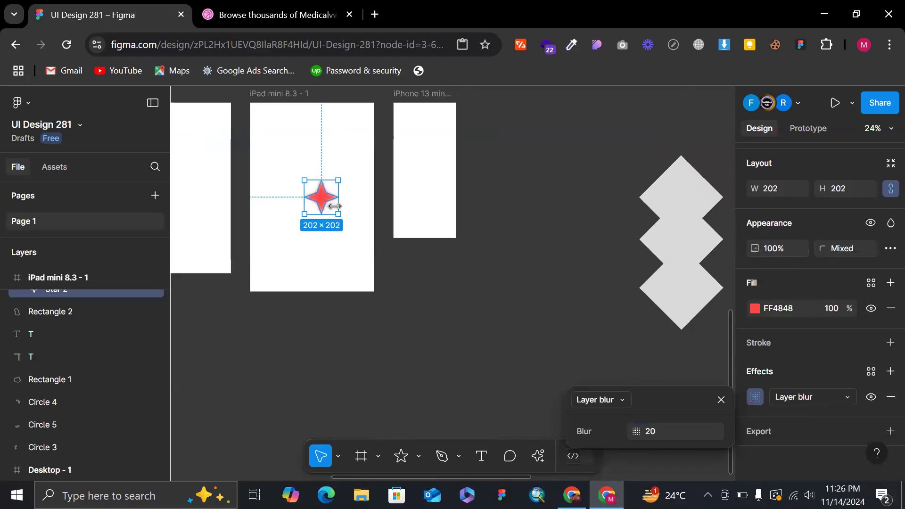
Duplicate the red star twice as a diagonal cluster in the iPad mini frame and shrink the topmost copy to 77 × 71.
left_click_drag(334, 178, 357, 104)
scroll(330, 151, "up", 4, "ctrl")
scroll(357, 103, "up", 3)
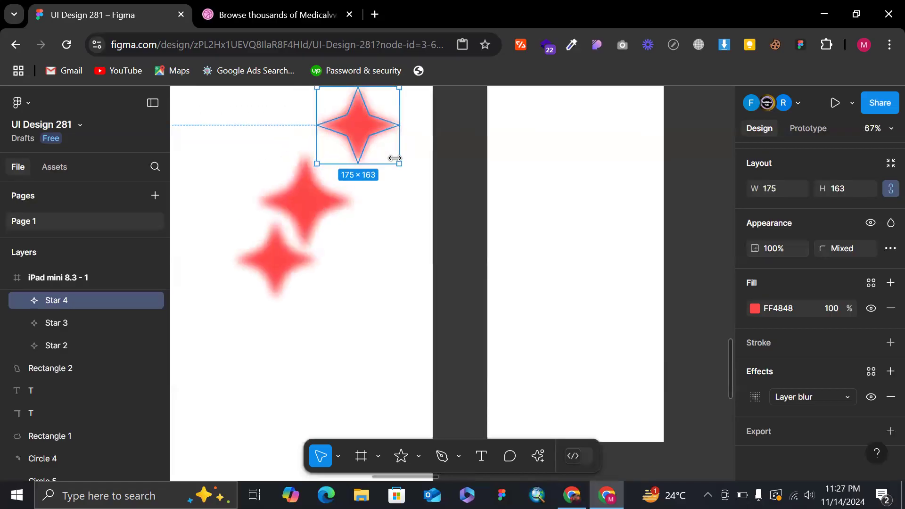
left_click_drag(393, 155, 368, 192)
scroll(343, 164, "up", 3)
scroll(345, 164, "down", 5)
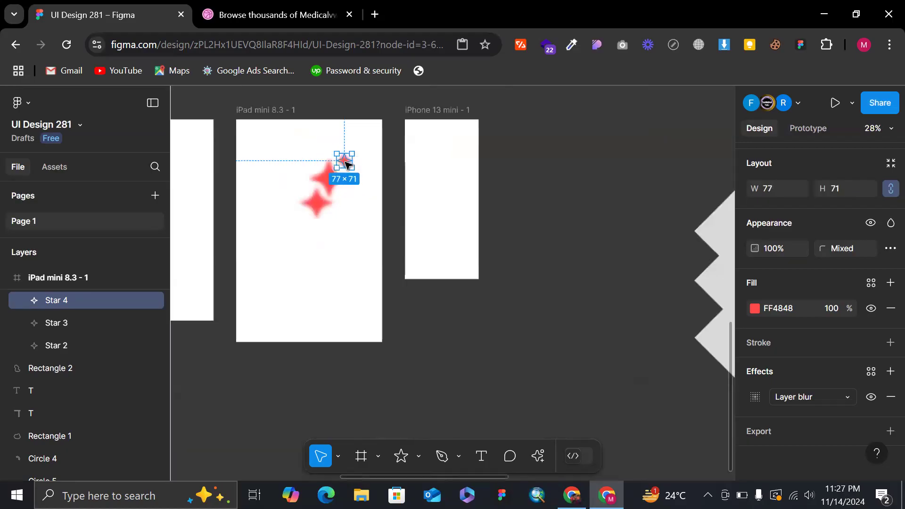
scroll(330, 126, "down", 3)
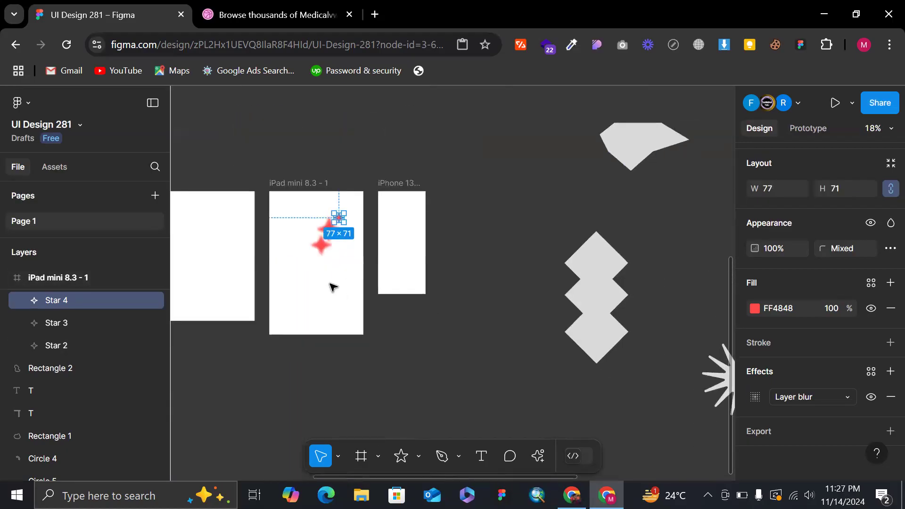
scroll(494, 306, "right", 3)
scroll(218, 246, "right", 2)
scroll(300, 225, "left", 4)
scroll(299, 224, "up", 1)
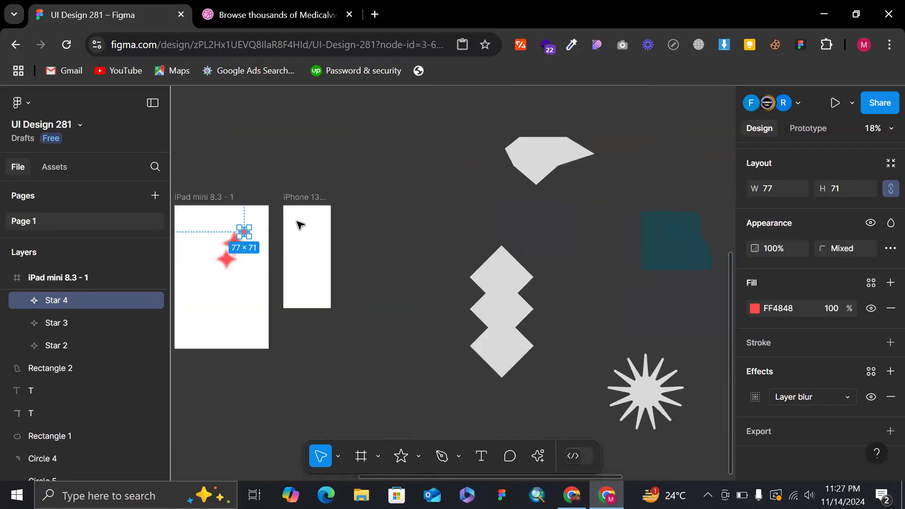
Delete the three blurred red stars from the iPad mini frame.
left_click(287, 162)
scroll(286, 163, "up", 2)
scroll(224, 252, "left", 4)
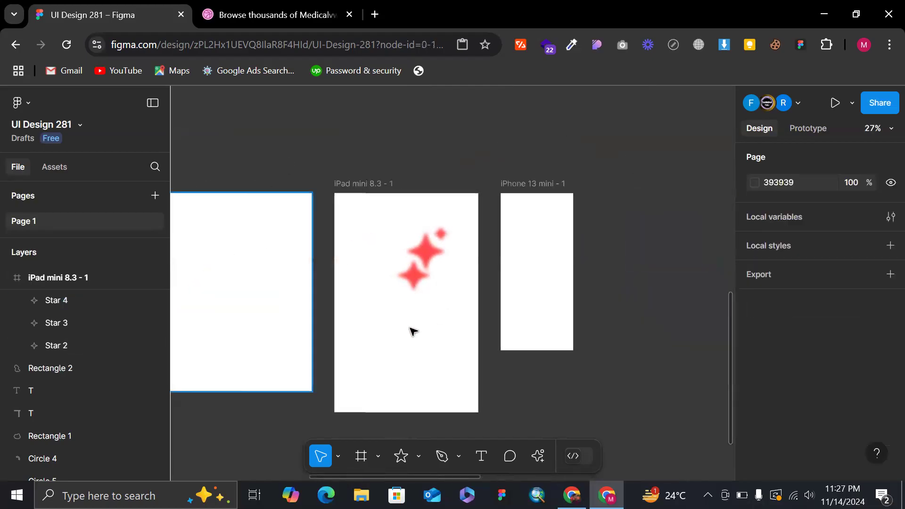
left_click_drag(394, 209, 468, 324)
key("Delete")
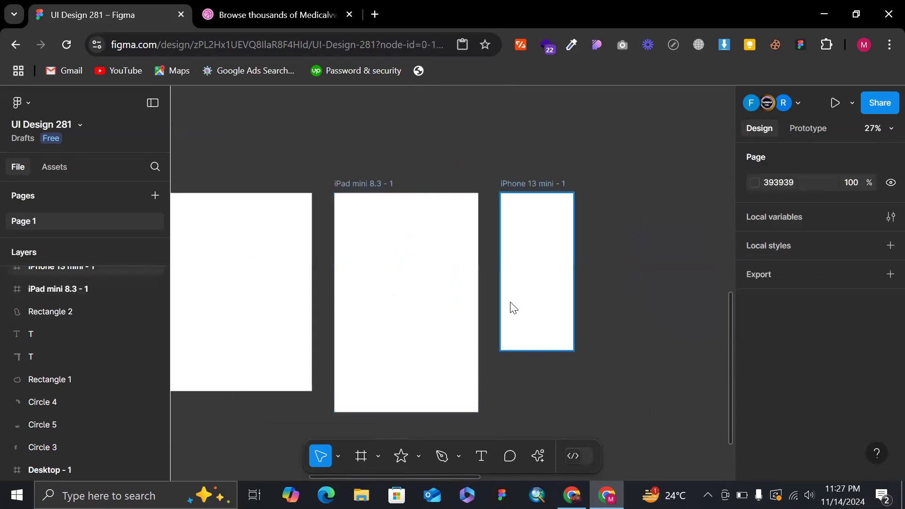
scroll(509, 307, "down", 3)
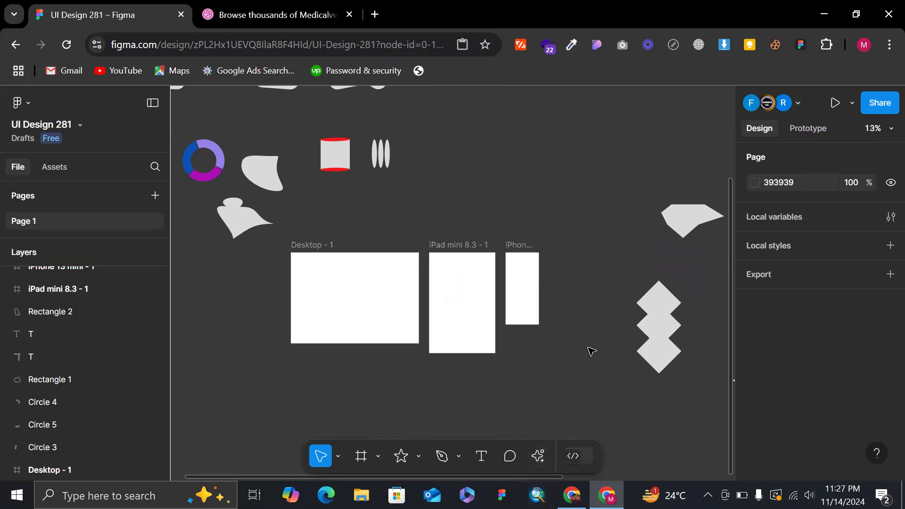
scroll(592, 351, "down", 1)
scroll(592, 351, "right", 1)
scroll(591, 351, "down", 1)
scroll(591, 351, "right", 1)
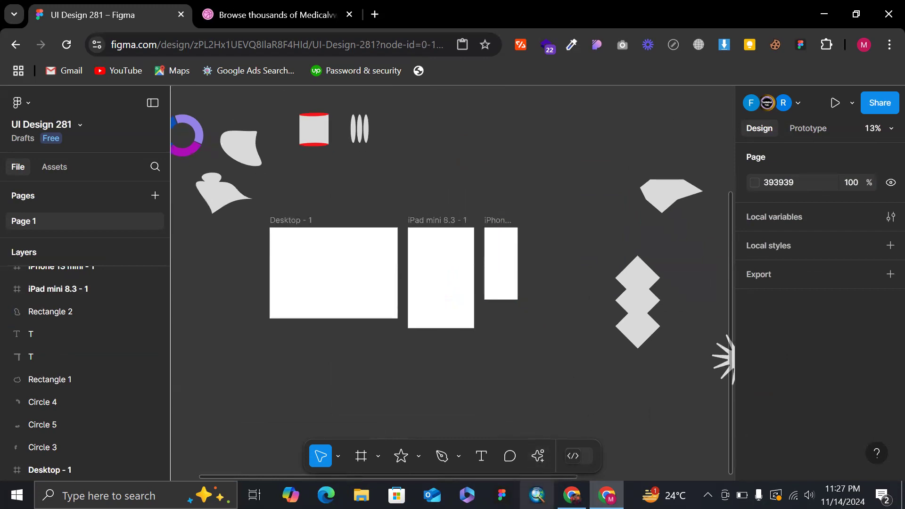
left_click(411, 460)
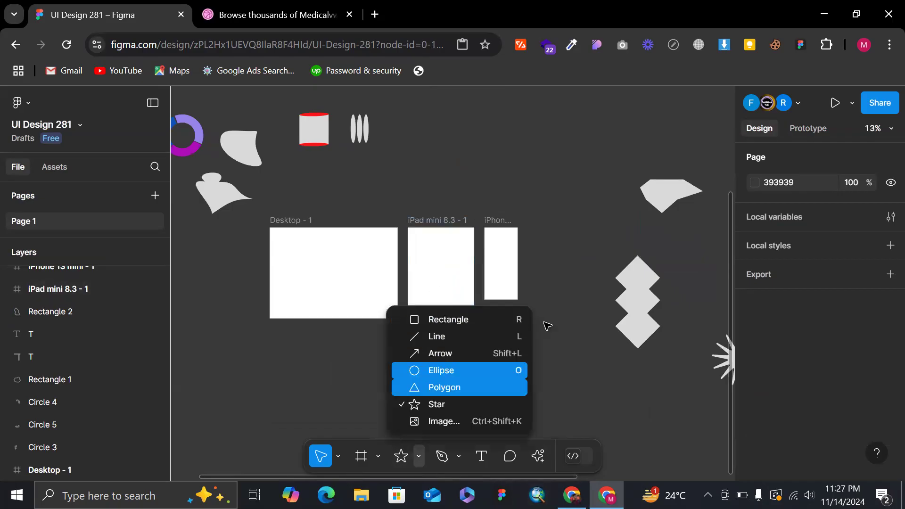
left_click(572, 293)
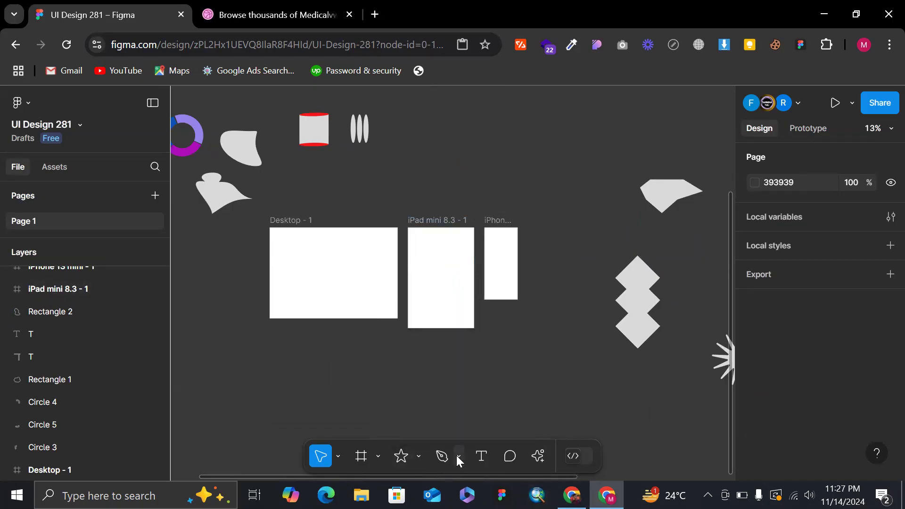
Draw a closed, jagged five-point path about 3208 × 4050 with the Pen tool in the empty area below the frames.
left_click(439, 461)
scroll(486, 330, "down", 3)
scroll(486, 329, "up", 4)
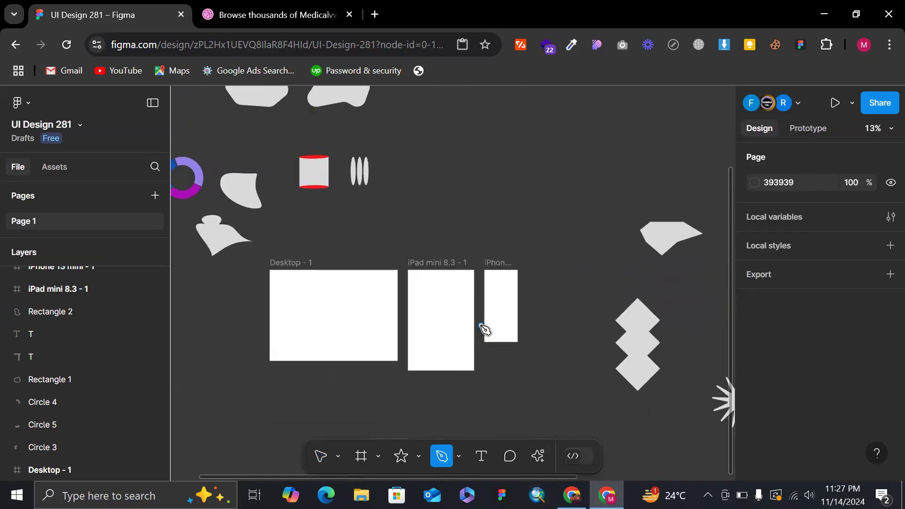
scroll(485, 330, "down", 3)
scroll(485, 329, "down", 5)
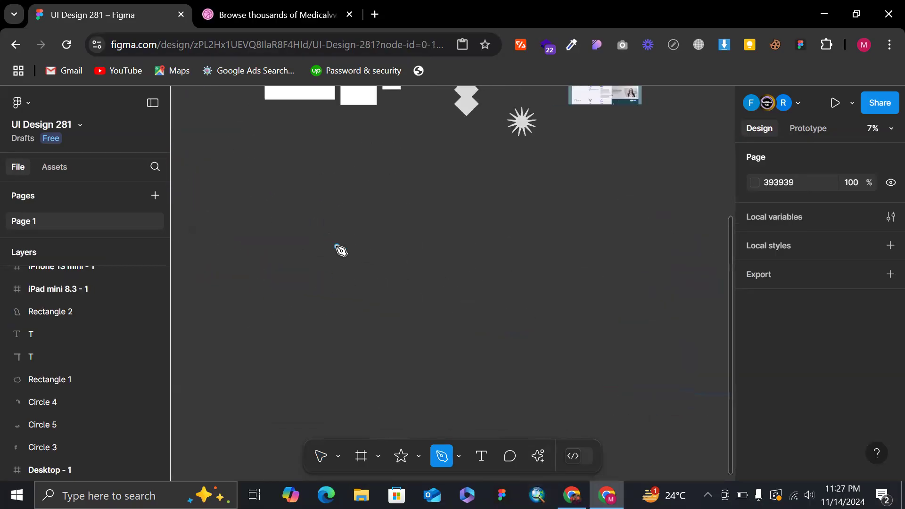
scroll(336, 246, "up", 1)
scroll(336, 245, "left", 1)
left_click(319, 231)
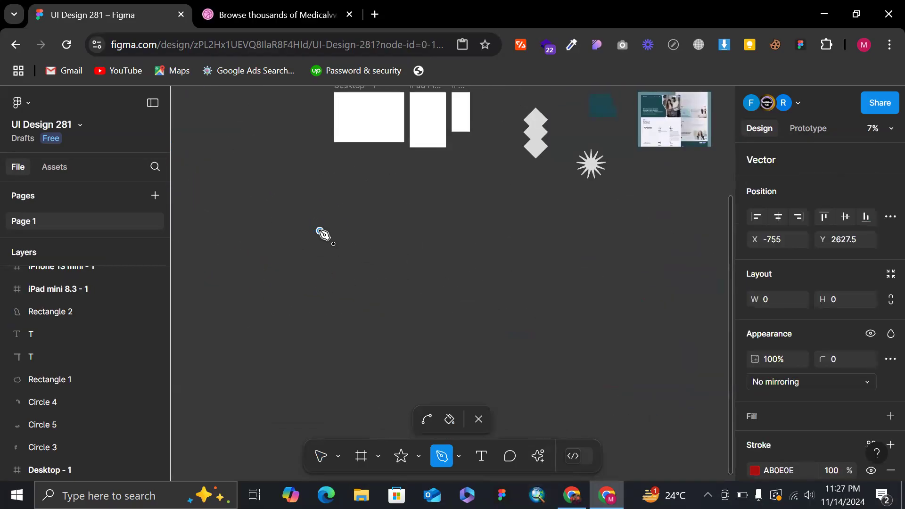
left_click(392, 351)
left_click(236, 339)
left_click(254, 153)
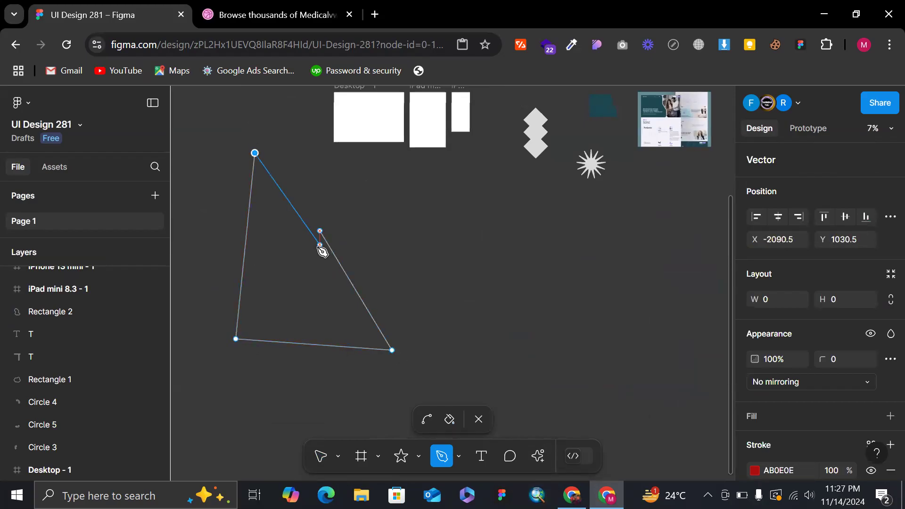
left_click(277, 292)
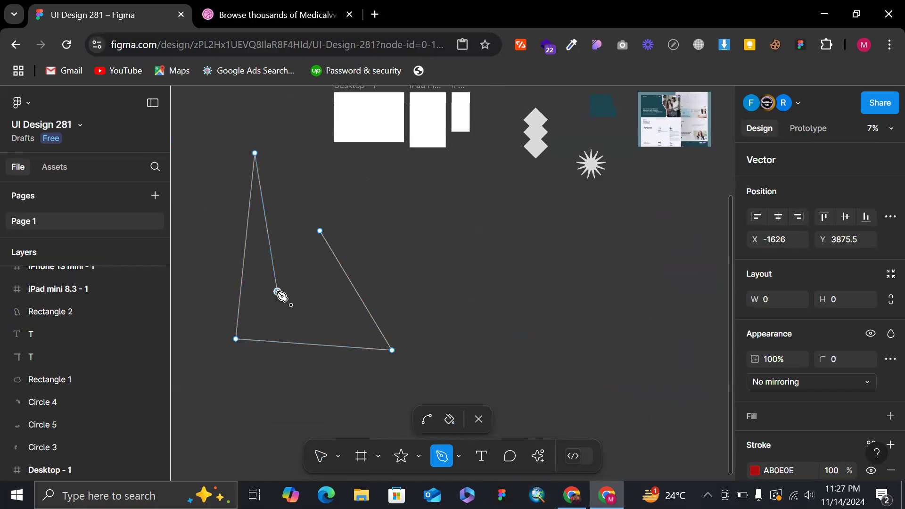
left_click(320, 231)
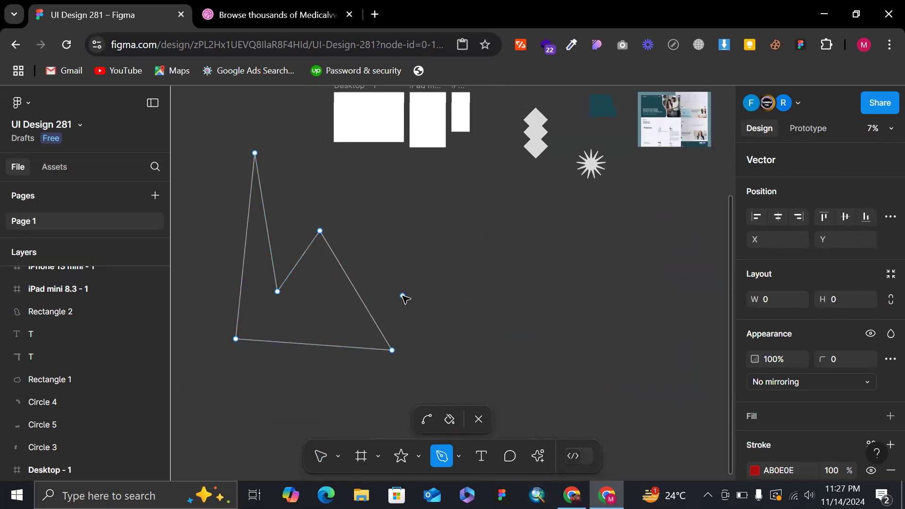
key("Escape")
key("Escape")
Change the closed jagged path's stroke colour to white, FFFFFF, and deselect it.
scroll(446, 274, "up", 3)
scroll(447, 274, "left", 2)
scroll(446, 274, "down", 3)
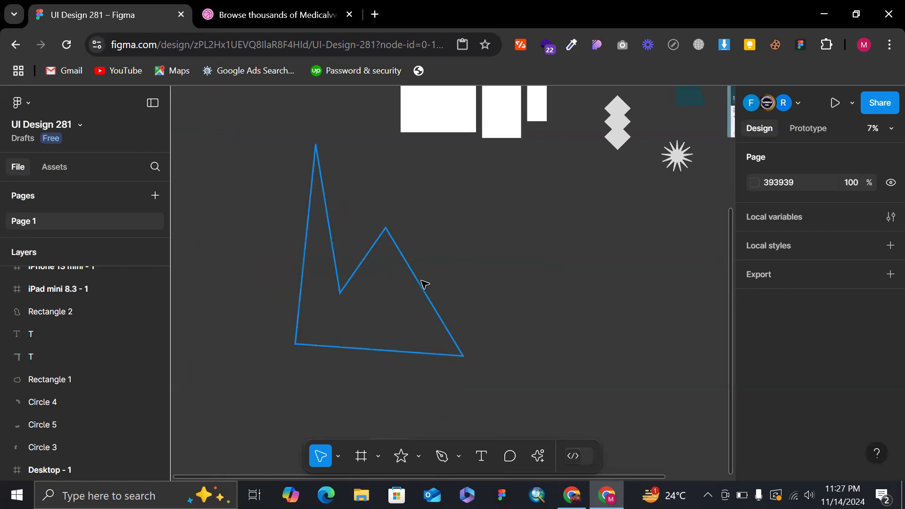
left_click(423, 286)
scroll(811, 368, "down", 3)
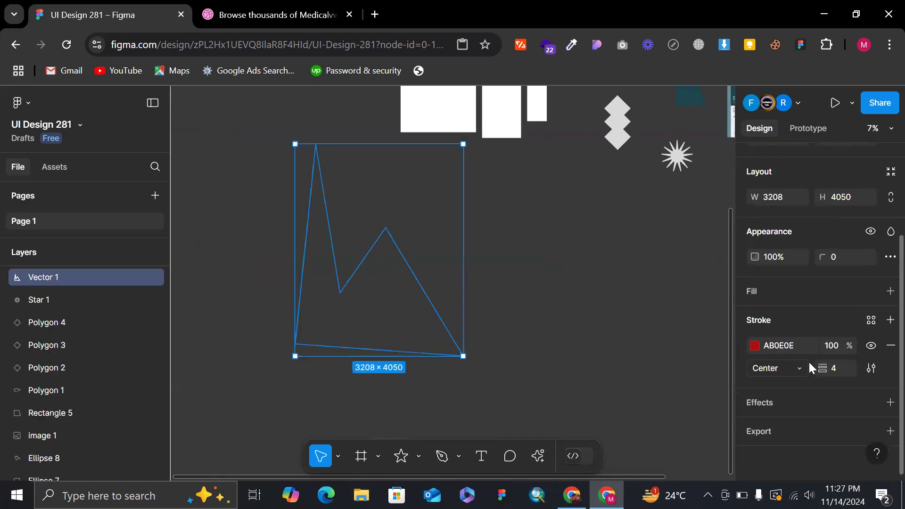
left_click(754, 347)
left_click_drag(714, 224, 695, 186)
mouse_move(730, 134)
left_mouse_down()
mouse_move(737, 125)
mouse_move(625, 204)
mouse_move(544, 120)
mouse_move(495, 97)
left_mouse_up()
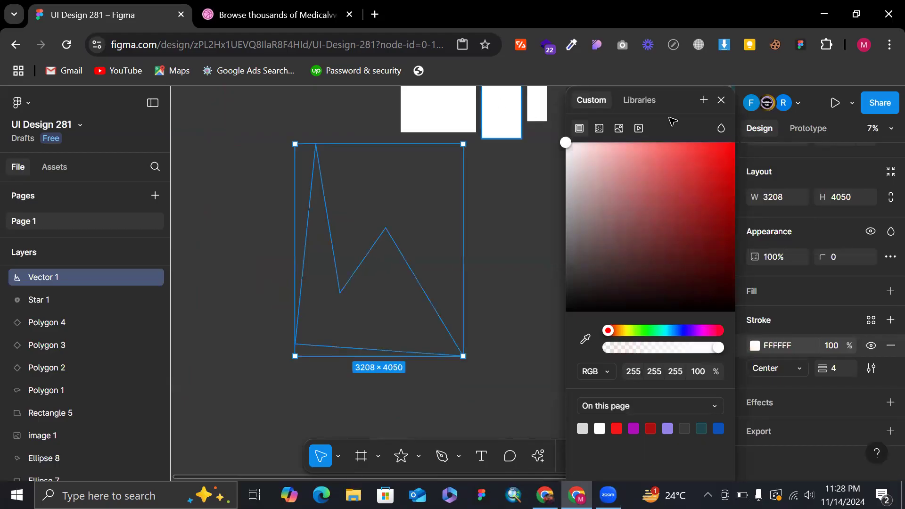
left_click(720, 100)
left_click(540, 241)
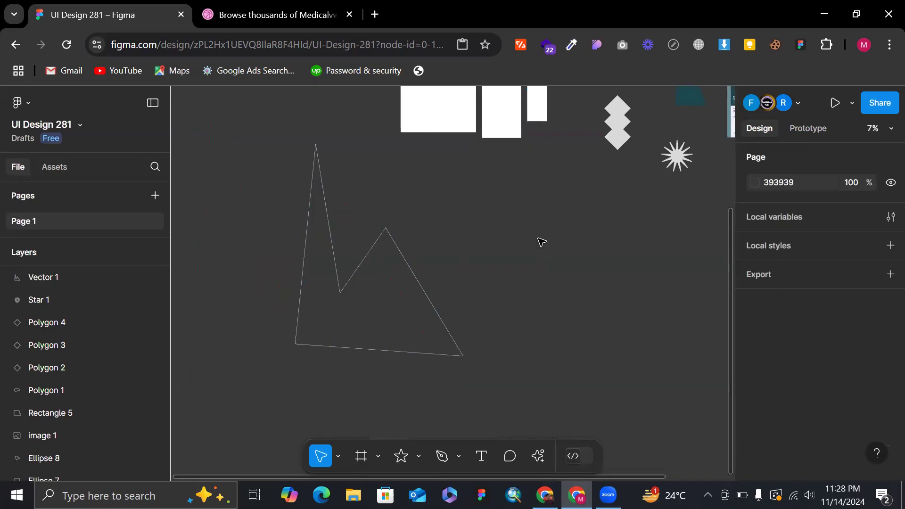
Draw the first five points of a second Pen path beside the closed jagged shape, without joining its ends.
scroll(539, 240, "up", 2)
scroll(488, 259, "down", 3)
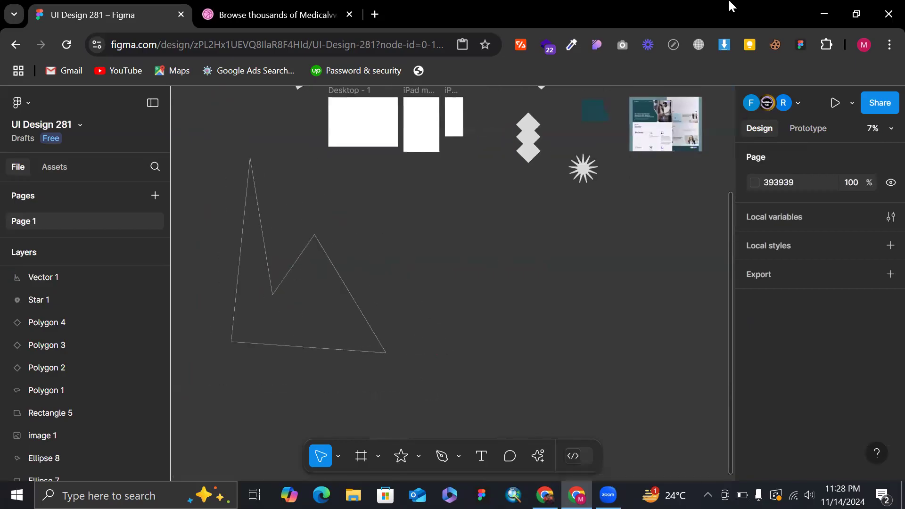
key("p")
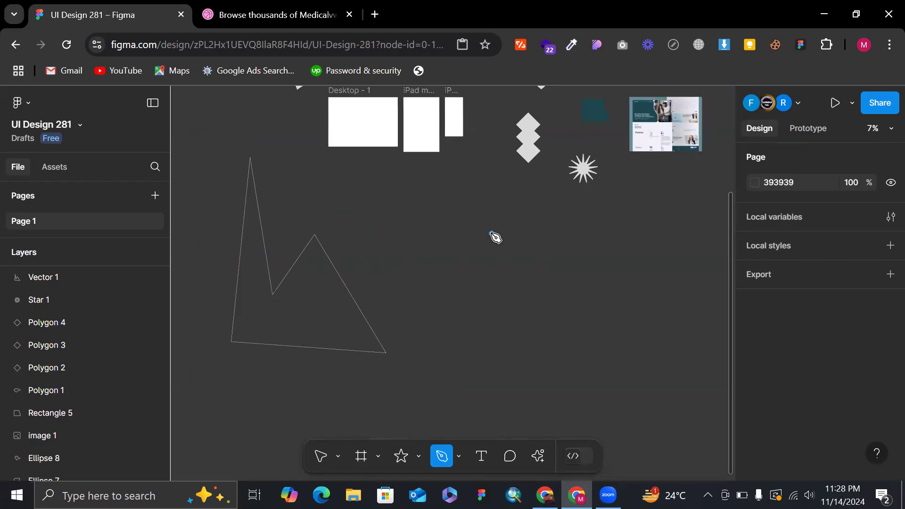
scroll(494, 237, "down", 3)
scroll(495, 237, "down", 3)
left_click(347, 202)
left_click(389, 268)
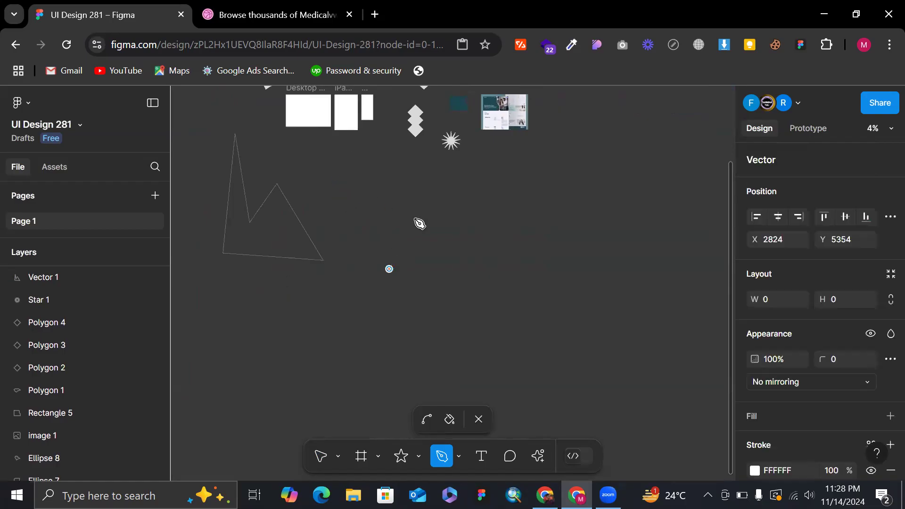
left_click(444, 174)
left_click(454, 274)
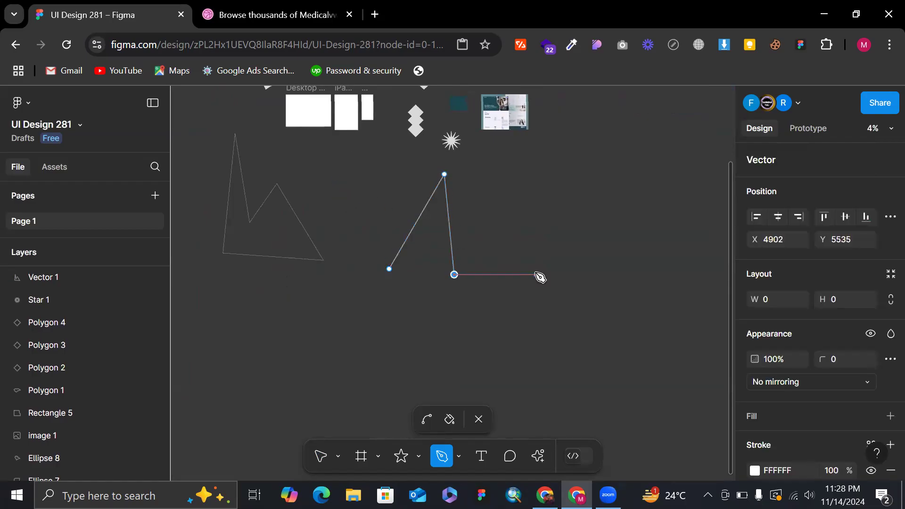
left_click(492, 342)
left_click(344, 304)
End the second path with a point just beside its starting point, leaving it open at about 4744 × 5376.5, and deselect it.
scroll(413, 282, "up", 3)
scroll(412, 280, "up", 5)
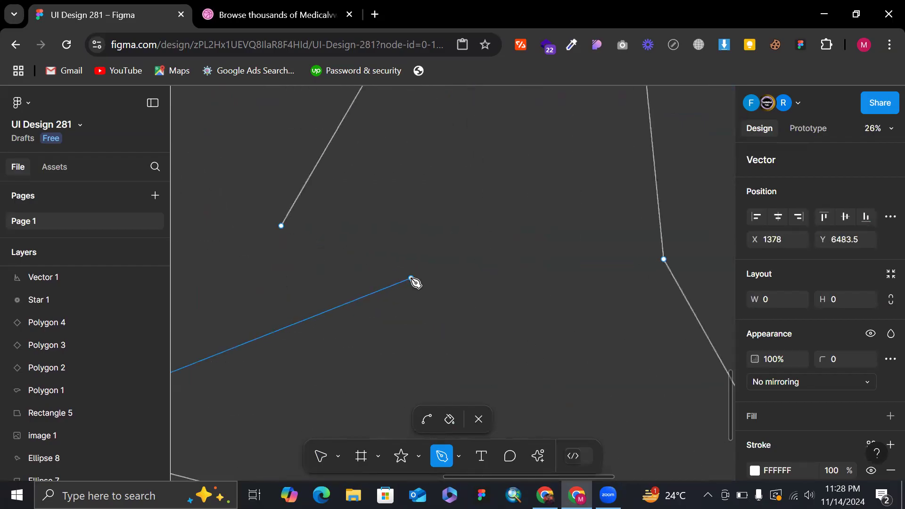
scroll(283, 222, "up", 8)
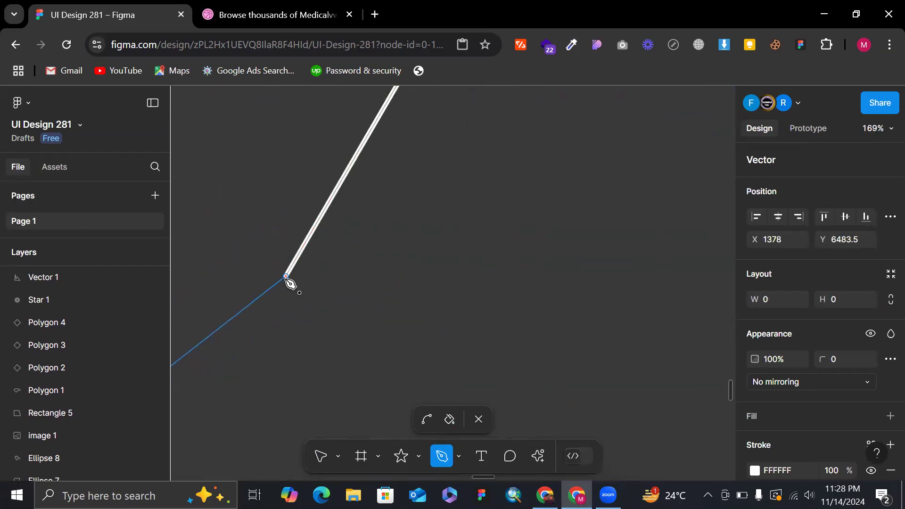
scroll(290, 279, "up", 5)
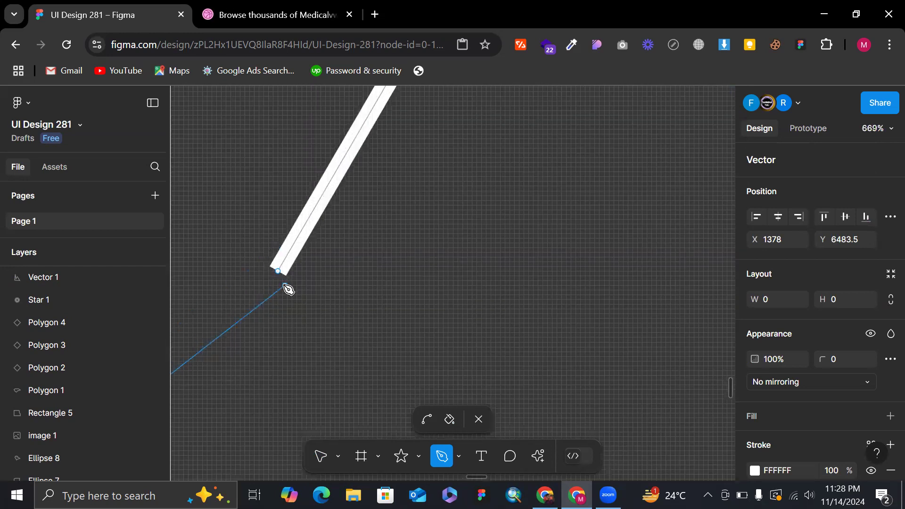
left_click(313, 256)
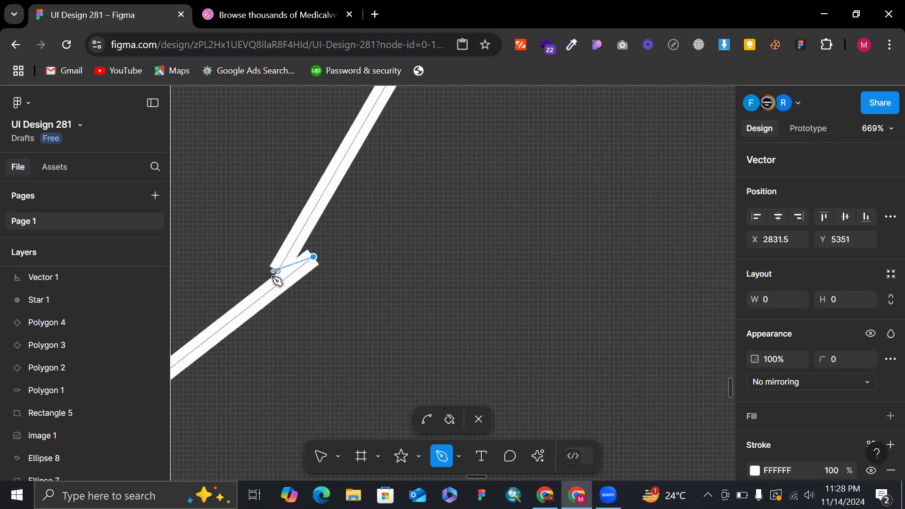
key("Escape")
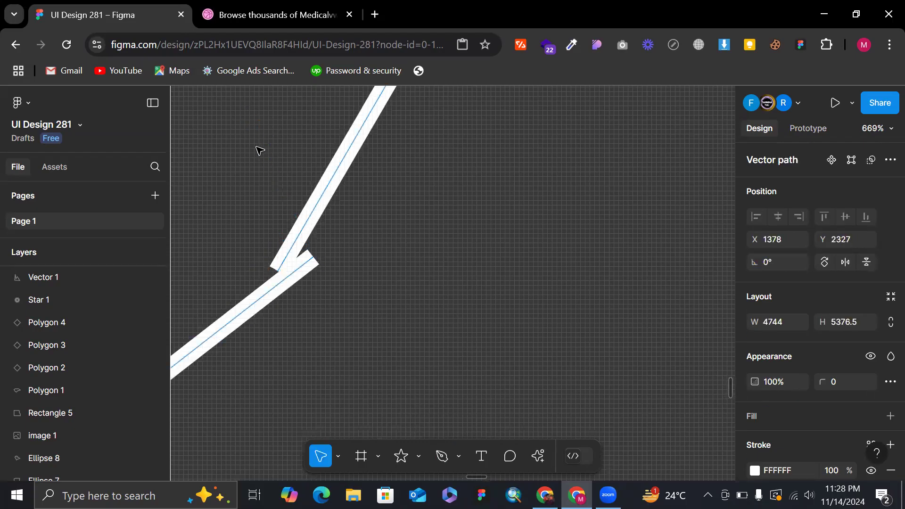
scroll(260, 151, "down", 15)
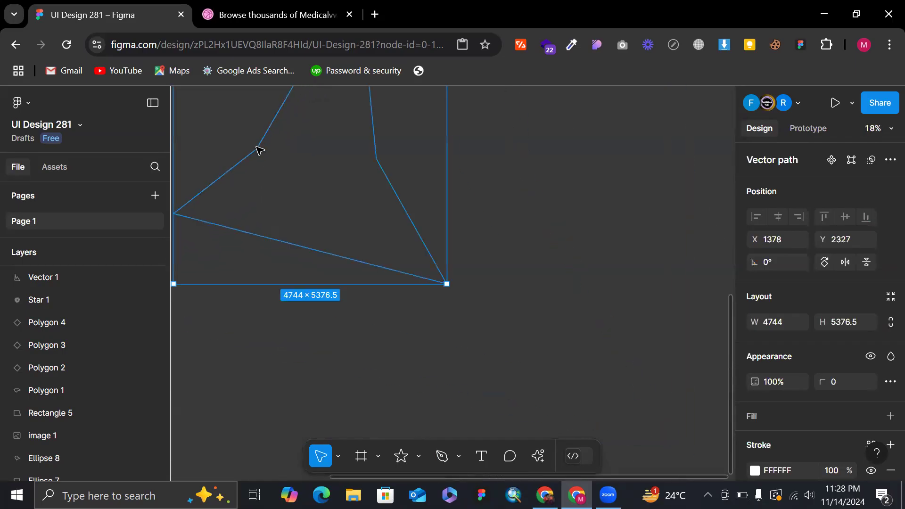
scroll(259, 150, "down", 3)
left_click(564, 222)
Rotate the closed jagged path to about -27° and deselect it.
scroll(218, 167, "left", 5)
scroll(218, 167, "up", 1)
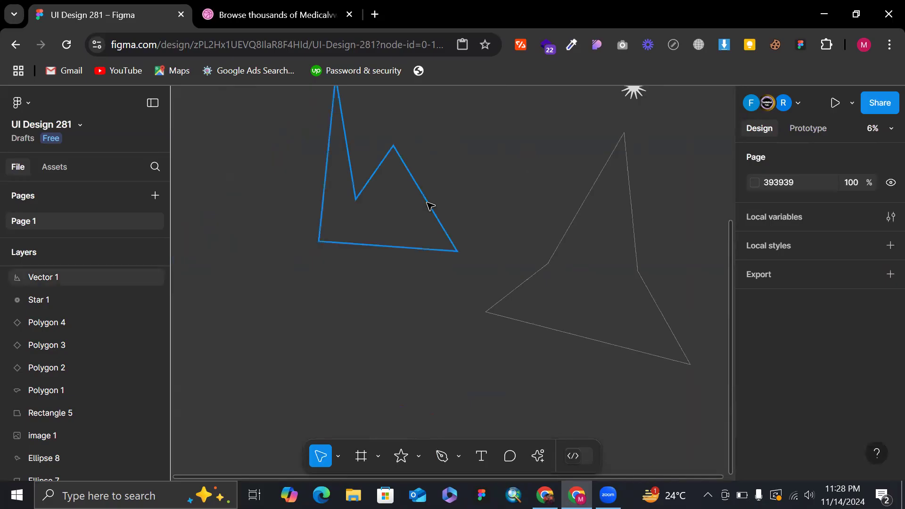
left_click(429, 206)
scroll(438, 172, "up", 3)
left_click_drag(439, 177, 443, 277)
left_click_drag(376, 289, 444, 324)
scroll(446, 167, "up", 3)
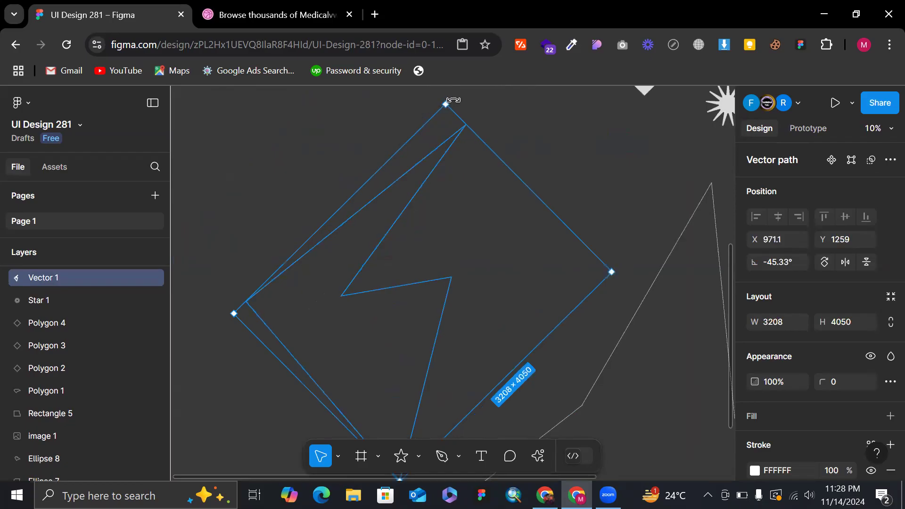
left_click_drag(453, 98, 400, 146)
scroll(353, 213, "down", 2)
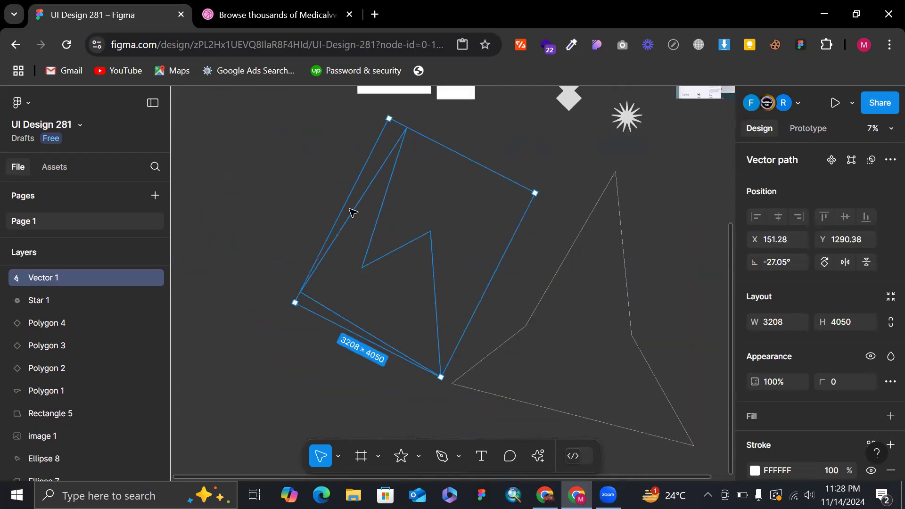
left_click(315, 194)
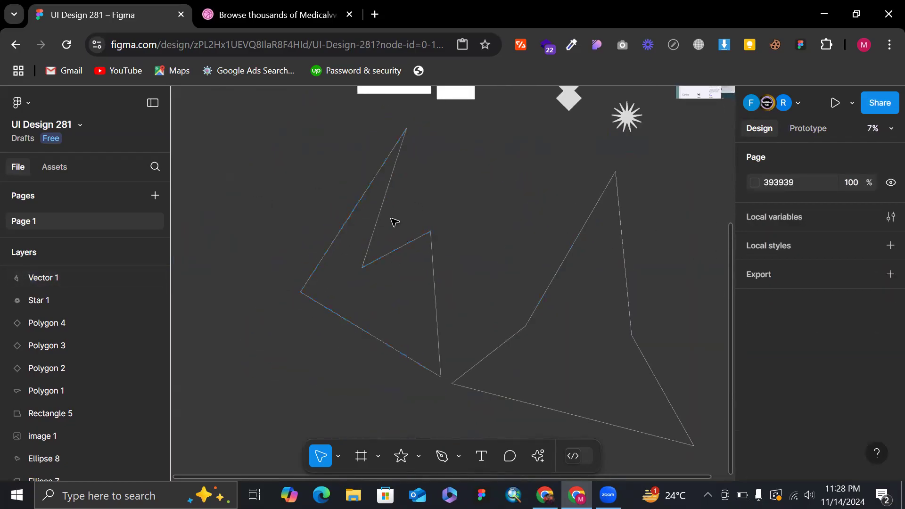
Add a D9D9D9 fill to the closed jagged path and remove its stroke.
scroll(589, 299, "down", 2)
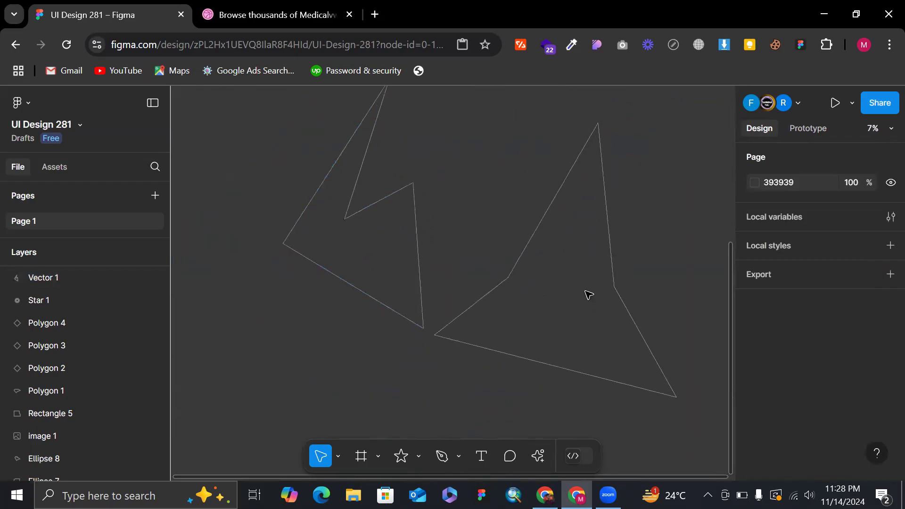
left_click_drag(319, 129, 384, 215)
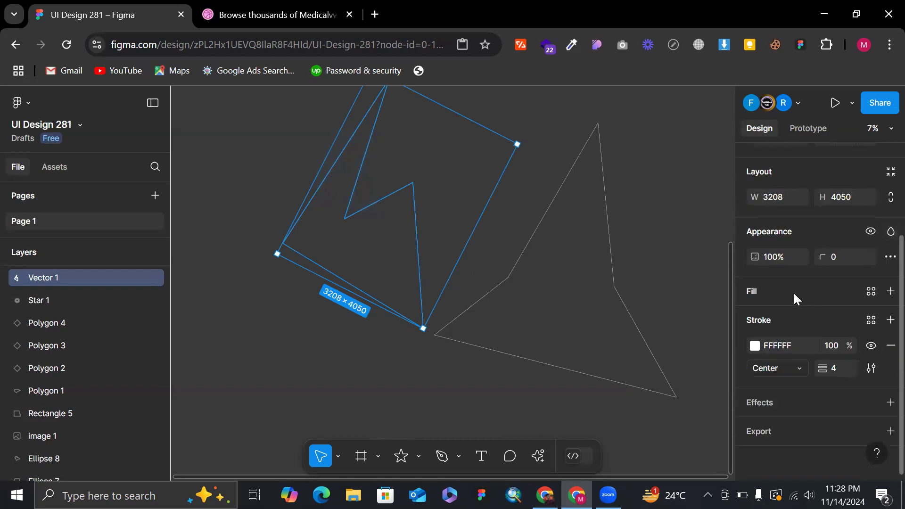
left_click(890, 291)
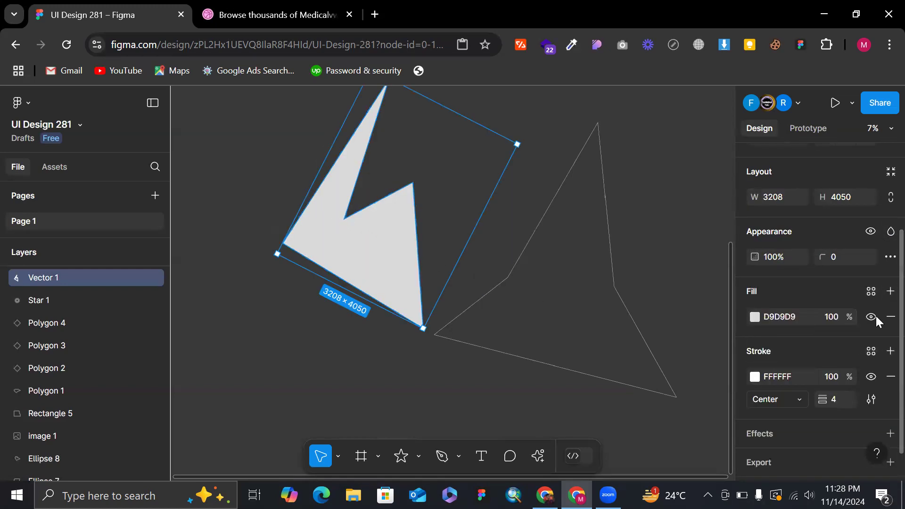
left_click(889, 377)
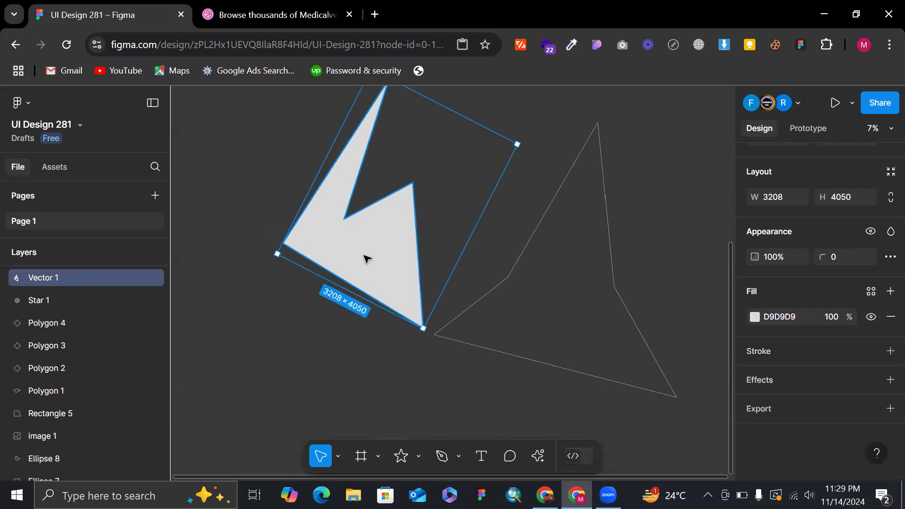
Add a D9D9D9 fill to the open path, remove its white stroke, and deselect it.
left_click(536, 232)
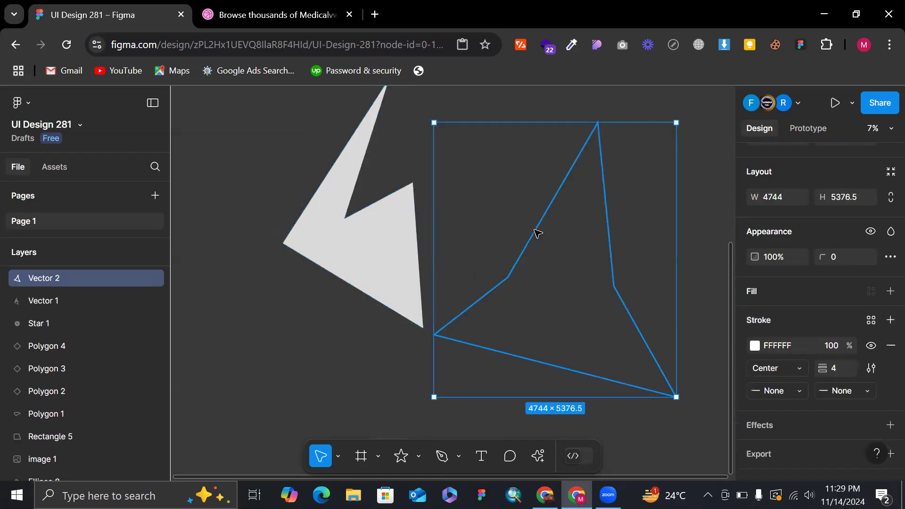
left_click(884, 296)
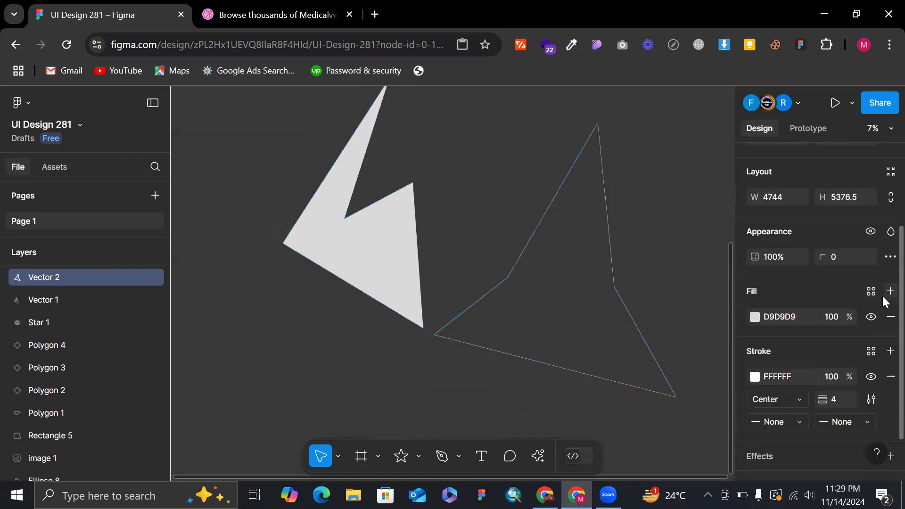
left_click(887, 377)
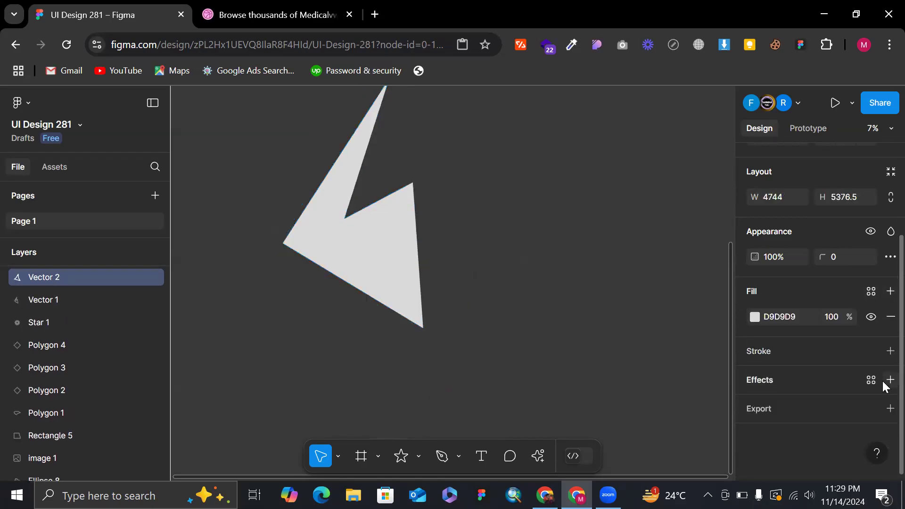
left_click(702, 222)
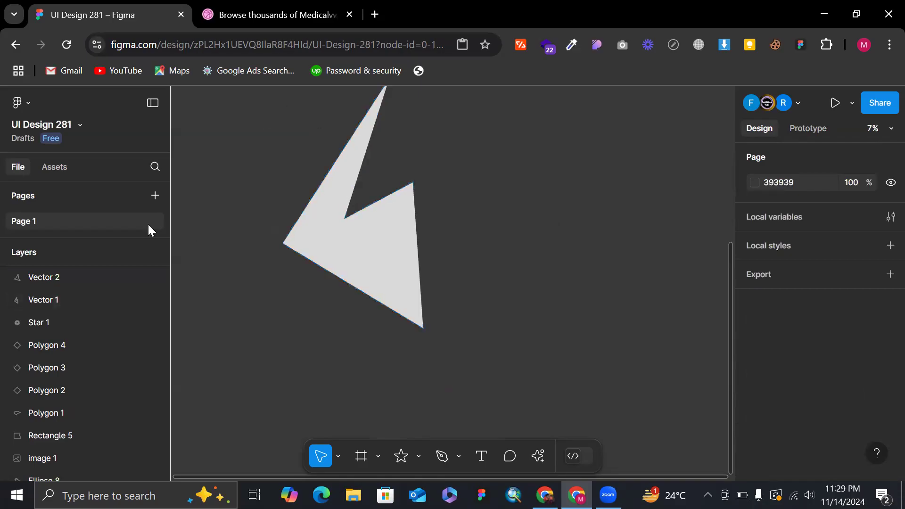
Select the open path again and give it a white FFFFFF centre stroke 1 thick.
left_click(71, 276)
scroll(839, 346, "down", 3)
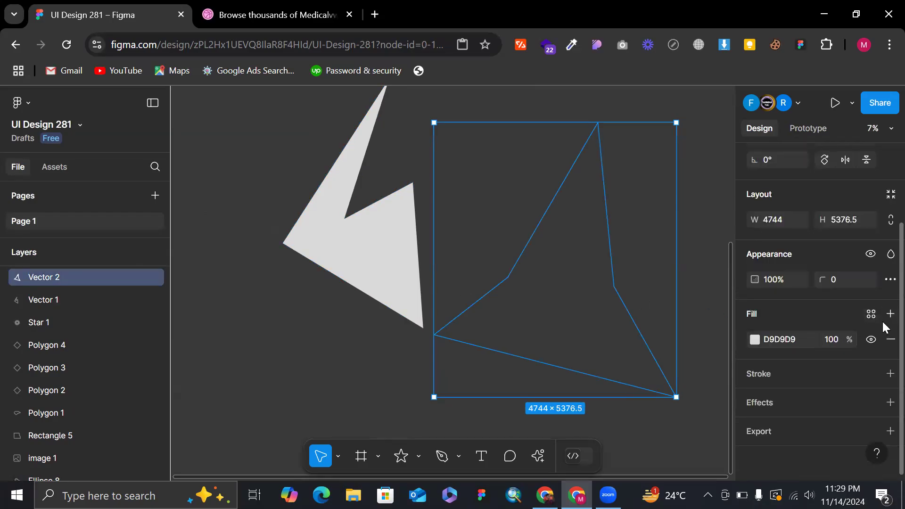
left_click(889, 373)
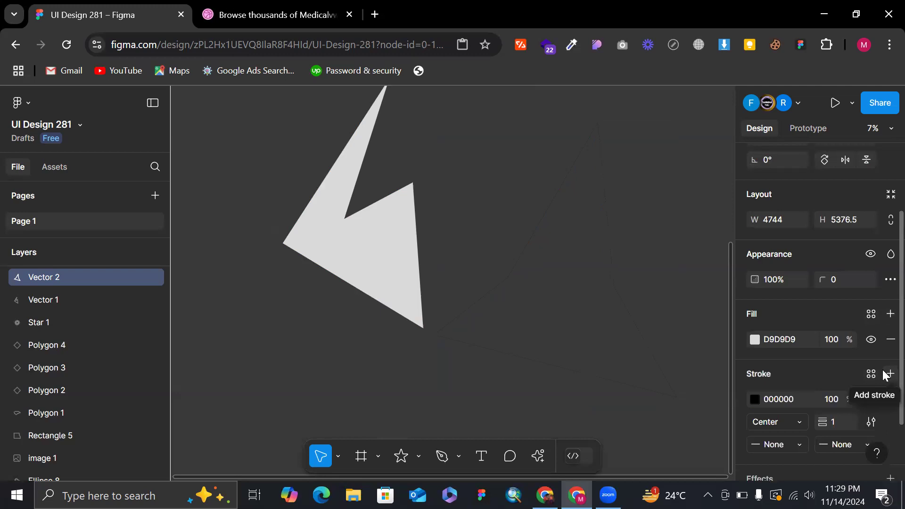
left_click(756, 399)
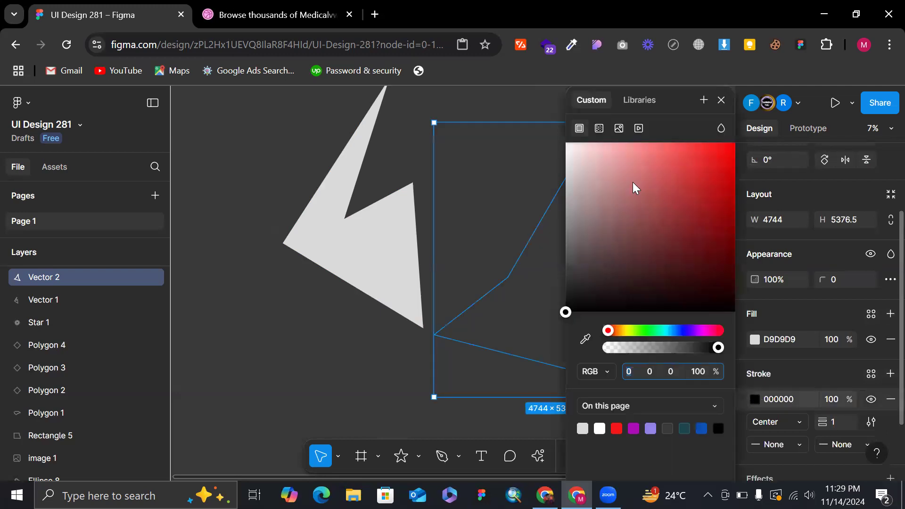
left_click_drag(633, 182, 528, 117)
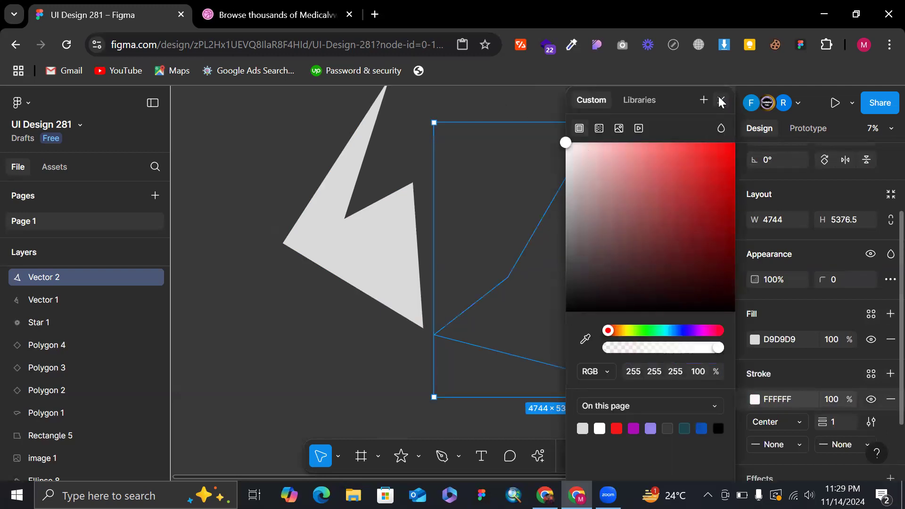
left_click(721, 100)
Close the open path by moving one loose end point onto the other in vector editing, and leave editing.
scroll(524, 294, "up", 6)
scroll(490, 253, "up", 2)
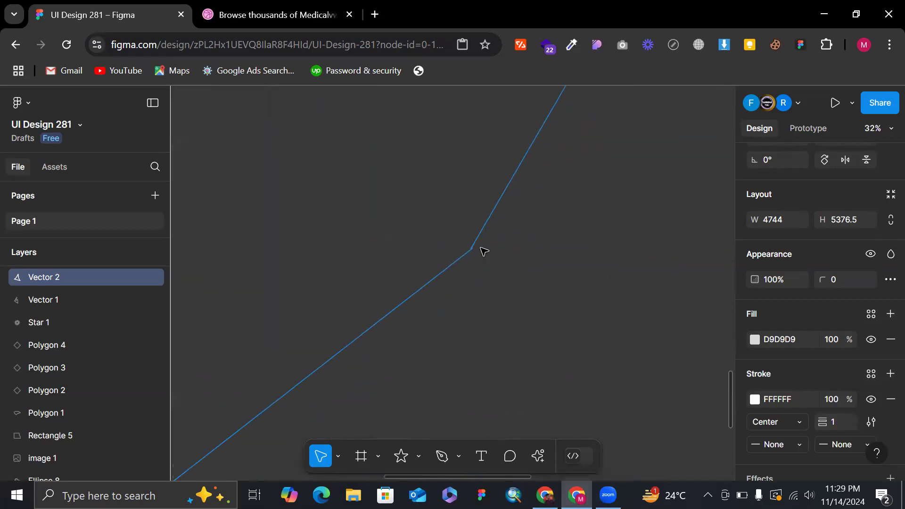
left_click(484, 251)
scroll(472, 252, "up", 3)
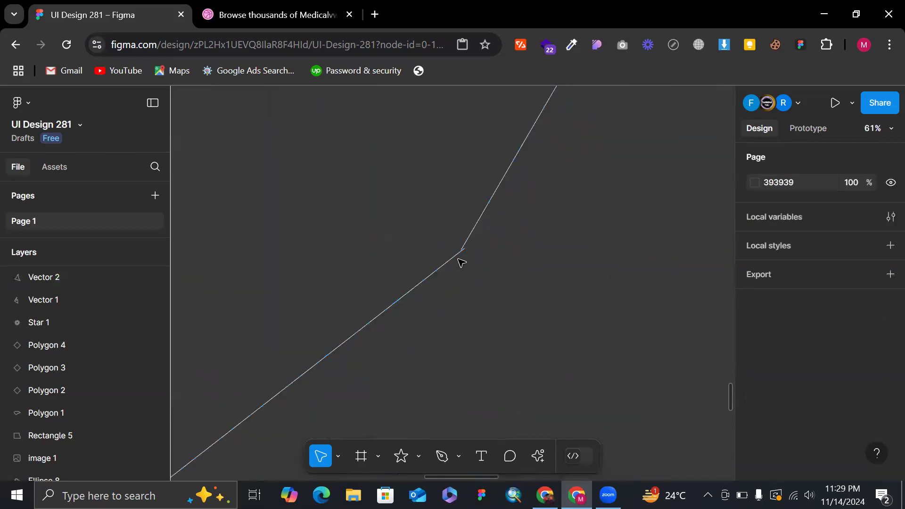
scroll(464, 240, "up", 4)
double_click(465, 237)
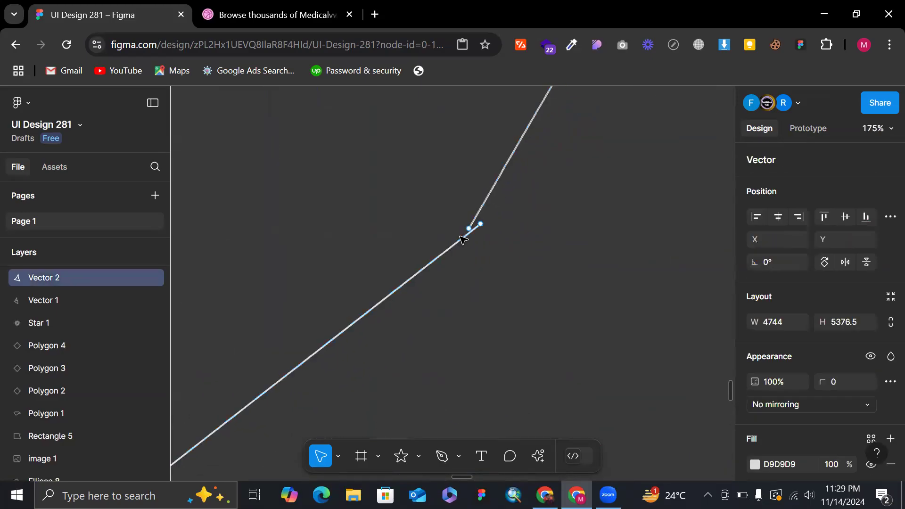
scroll(464, 238, "up", 4)
scroll(518, 221, "up", 3)
left_click_drag(577, 206, 517, 231)
scroll(516, 231, "down", 10)
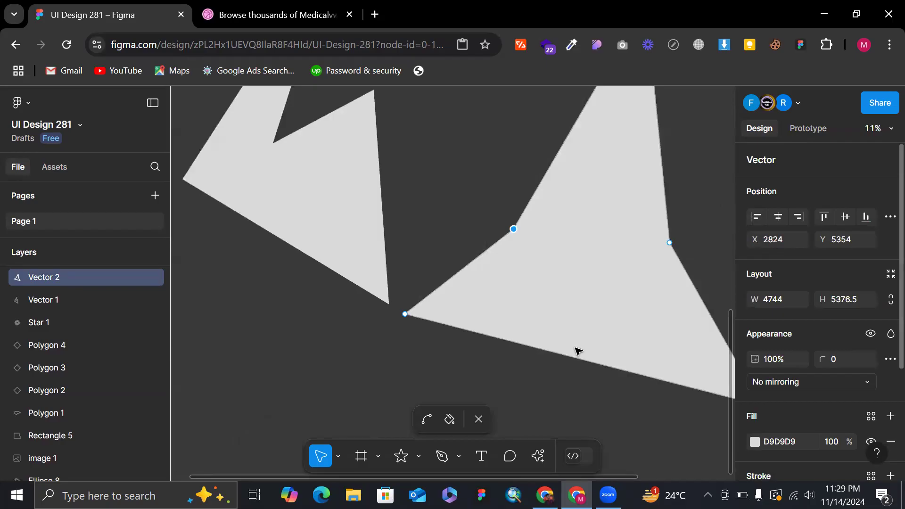
key("Escape")
Undo and redo the last edits to the newly closed second path.
scroll(808, 361, "down", 3)
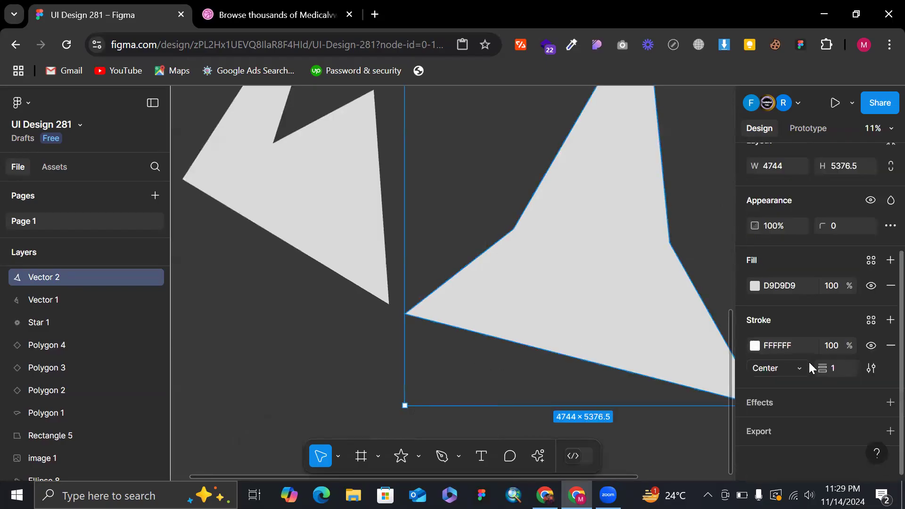
scroll(448, 383, "down", 5)
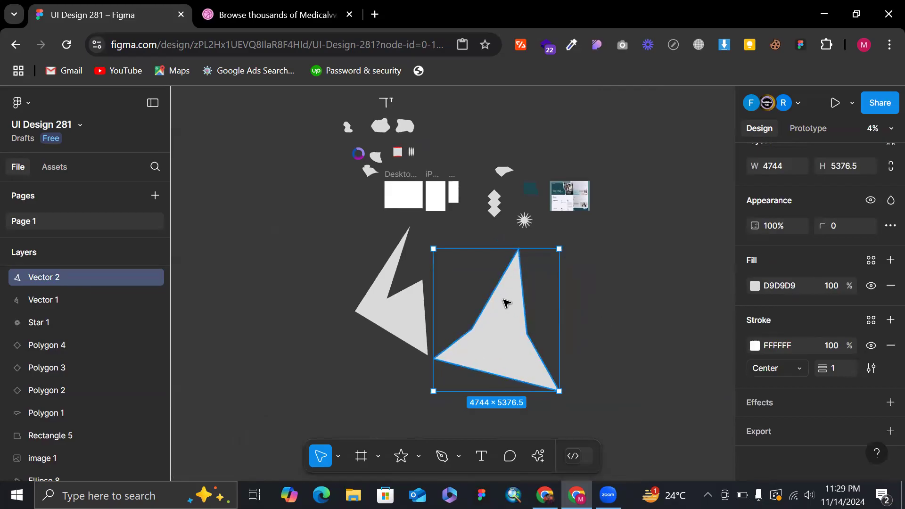
left_click(587, 309)
left_click(495, 346)
key("ctrl+z")
key("ctrl+z")
key("ctrl+shift+z")
key("ctrl+z")
Remove the white stroke from the second path, keeping only its fill.
scroll(493, 343, "down", 4)
scroll(725, 334, "down", 3)
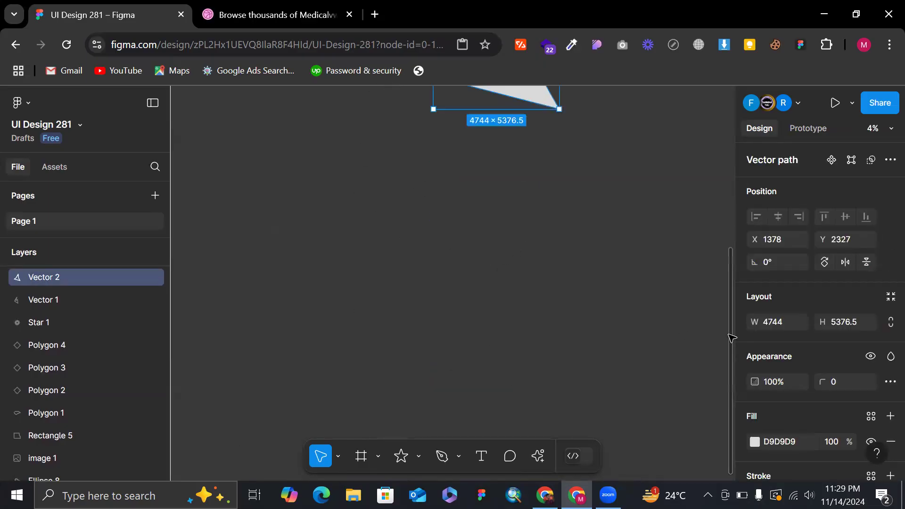
scroll(832, 380, "down", 3)
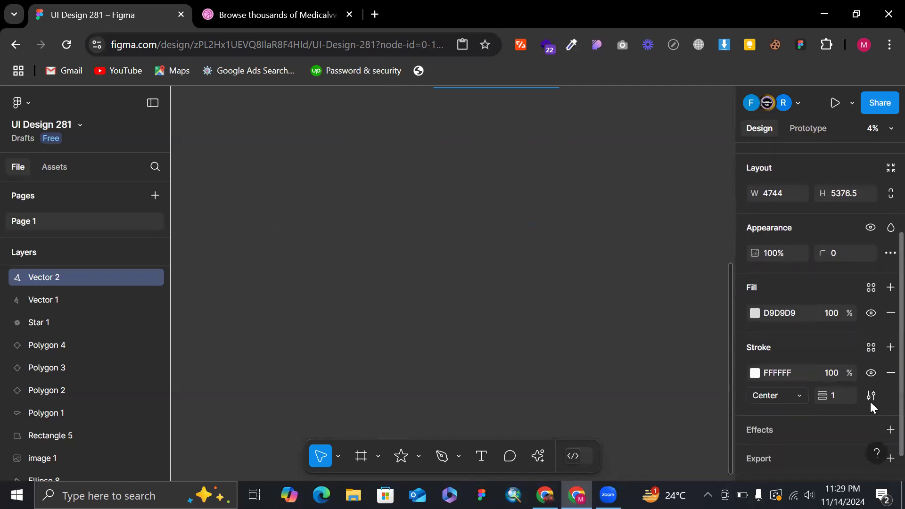
left_click(890, 372)
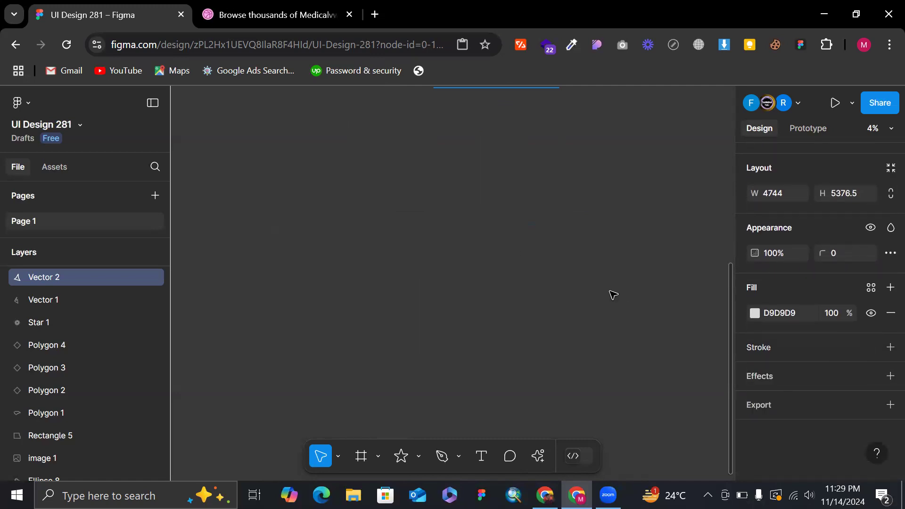
scroll(611, 292, "up", 4)
Select each of the two filled paths in turn and both together to compare them.
left_click(397, 200)
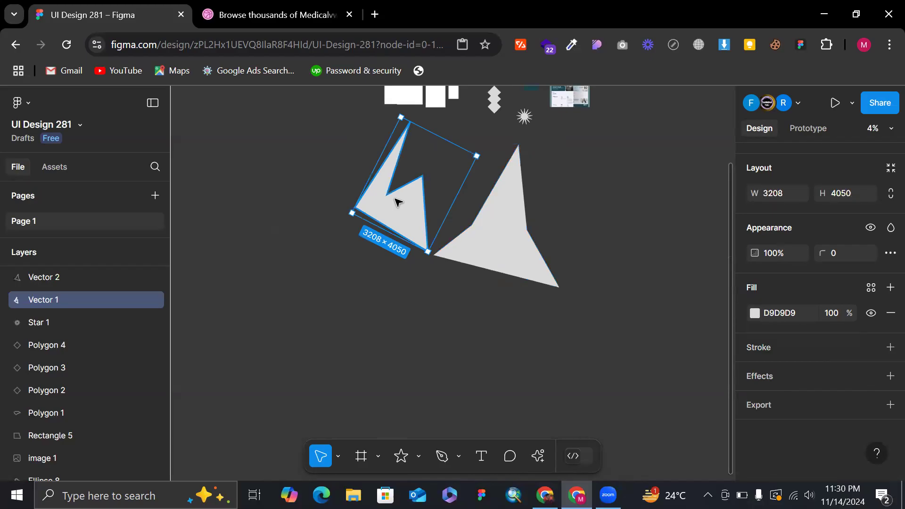
left_click(499, 256)
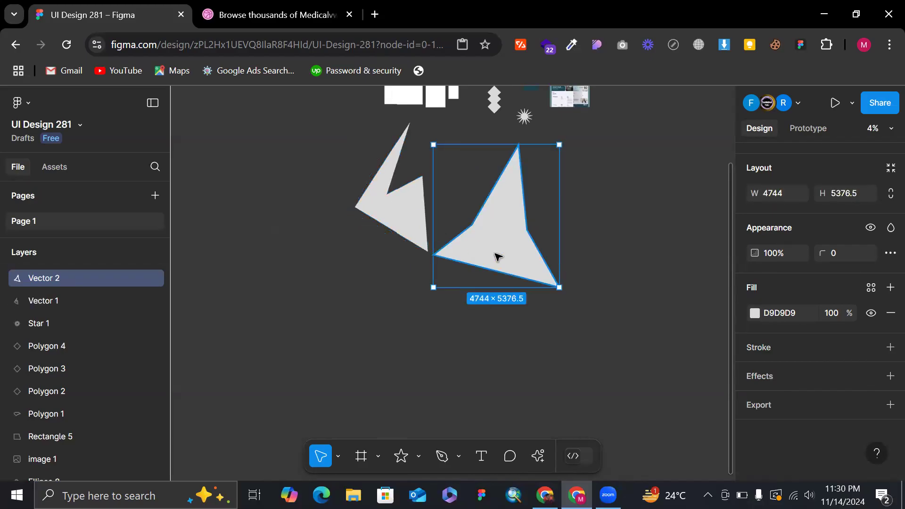
left_click_drag(361, 161, 570, 299)
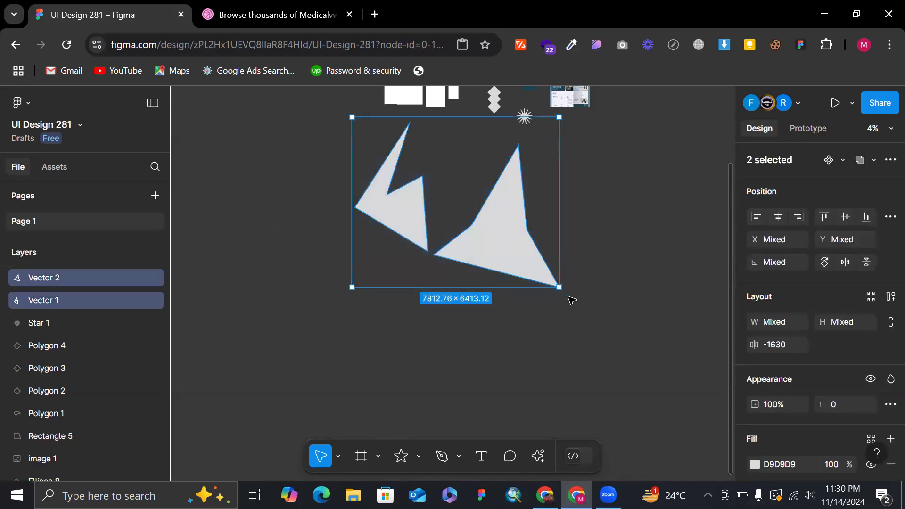
Swap the second path's fill and stroke back and forth repeatedly, ending on the D9D9D9 fill.
left_click(493, 249)
key("shift+x")
key("shift+x")
scroll(494, 249, "up", 2)
scroll(494, 249, "up", 1)
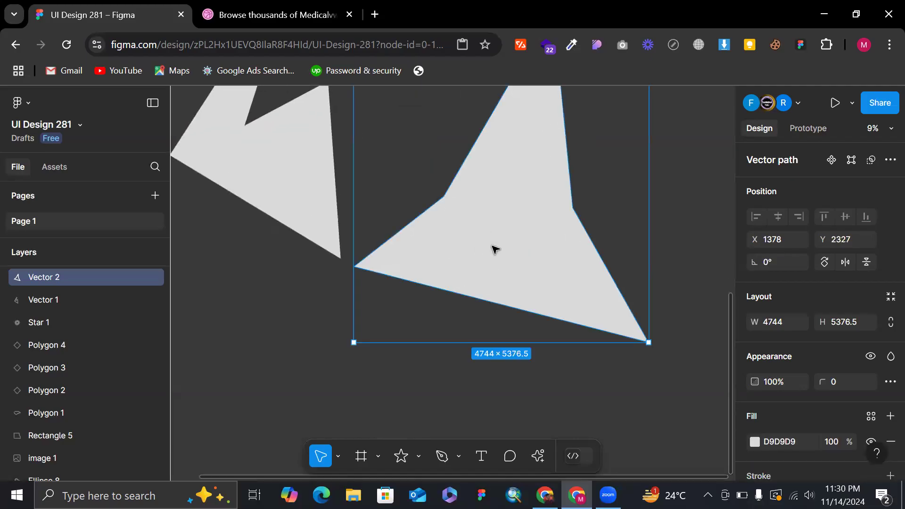
key("shift+x")
key("shift+x")
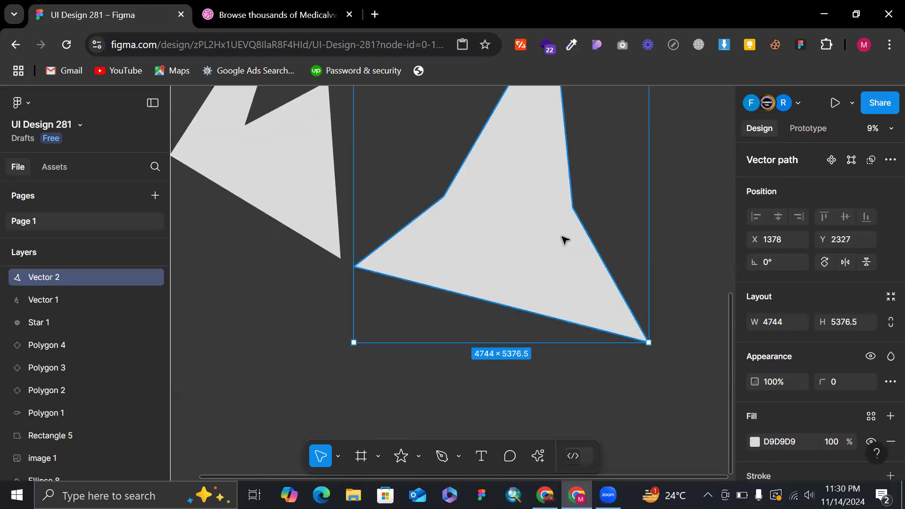
scroll(740, 283, "down", 2)
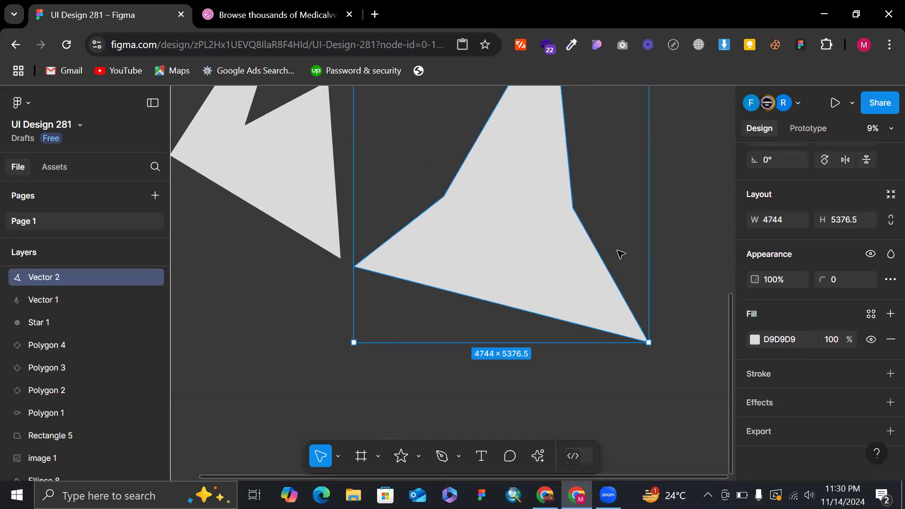
key("shift+x")
key("shift+x")
key("shift+x")
key("shift+x")
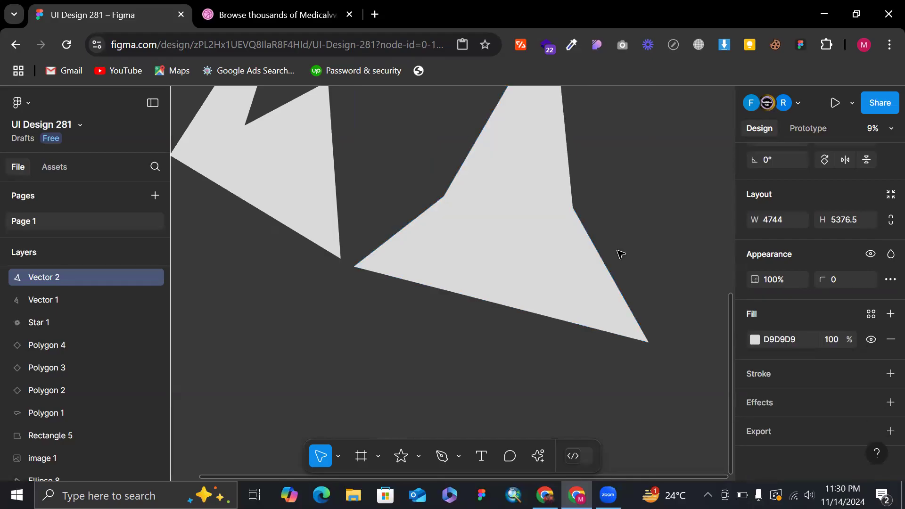
key("shift+x")
key("shift+x")
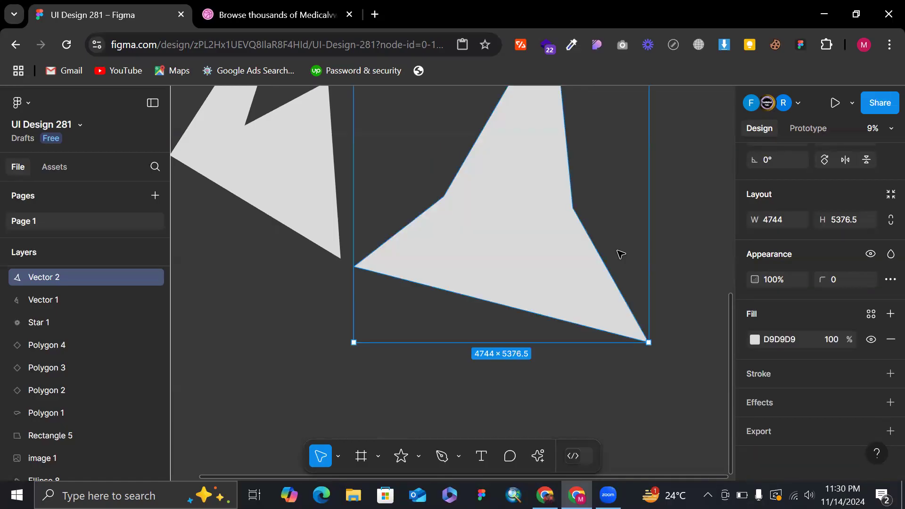
key("shift+x")
key("shift+x")
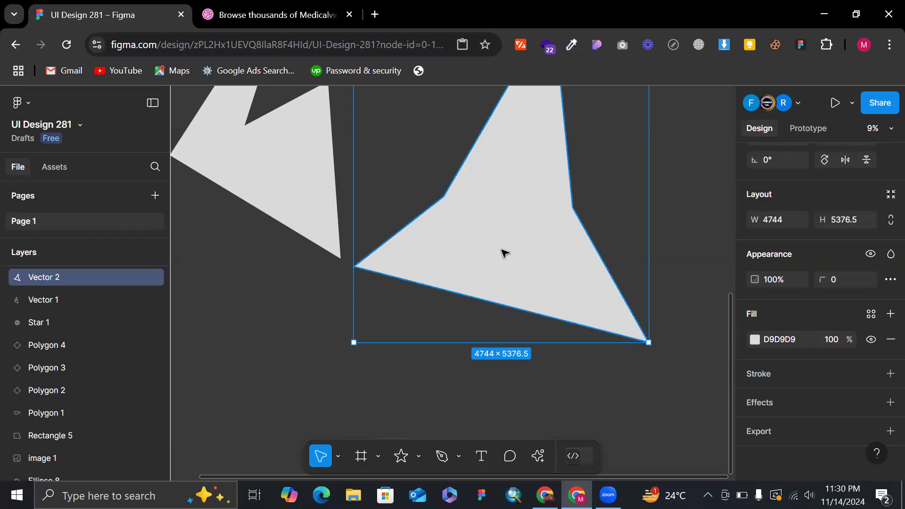
scroll(502, 252, "down", 3)
key("shift+x")
key("shift+x")
key("shift+x")
key("shift+x")
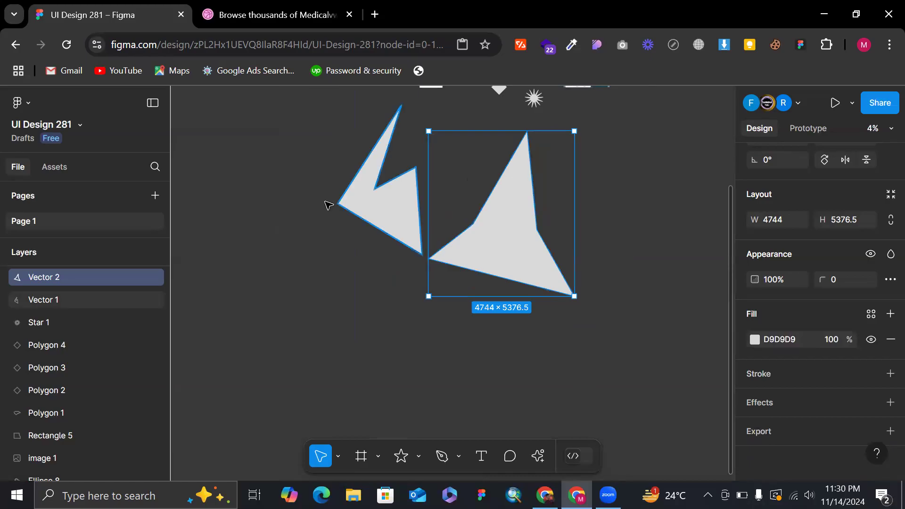
Move both filled paths further down the canvas, the second to about X 1355, Y 5389, and select only the second.
key("Escape")
left_click_drag(246, 153, 527, 327)
left_click(518, 324)
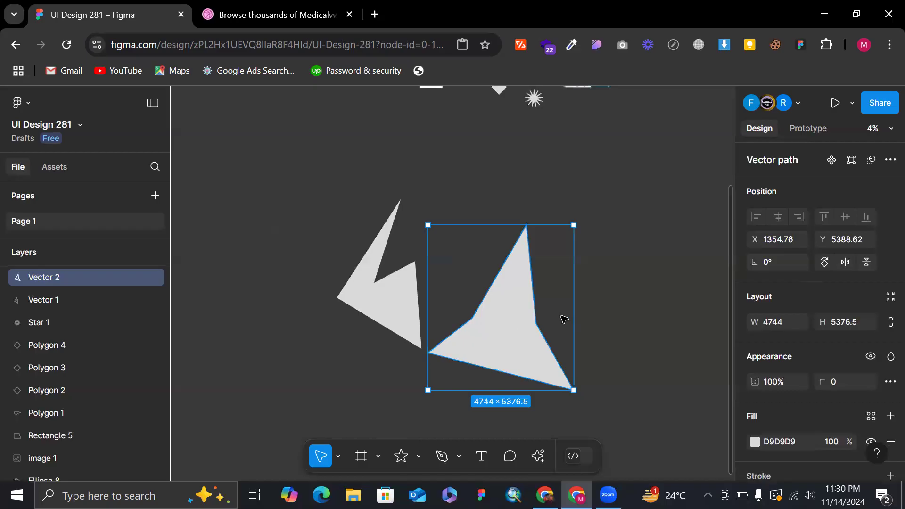
Turn the second path's D9D9D9 fill into a stroke, swap it back to a fill, and deselect the path.
scroll(612, 262, "down", 1)
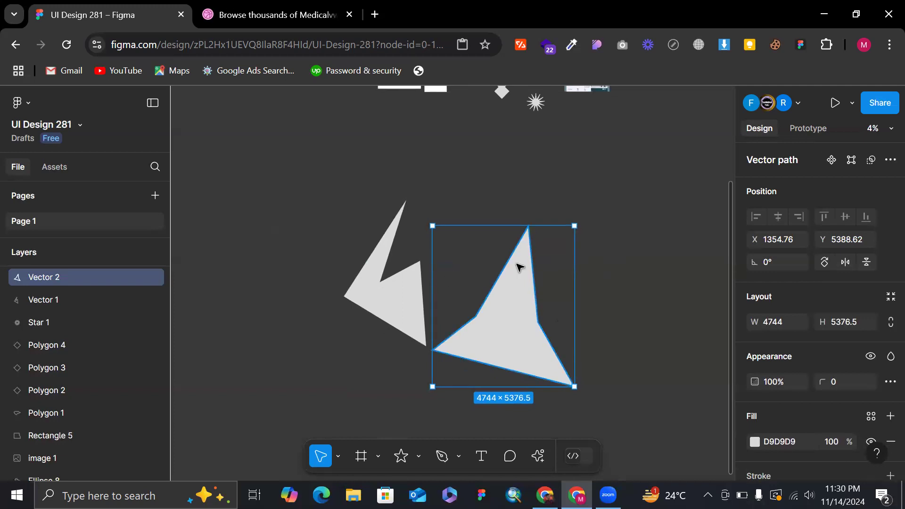
scroll(518, 262, "down", 3)
key("shift+x")
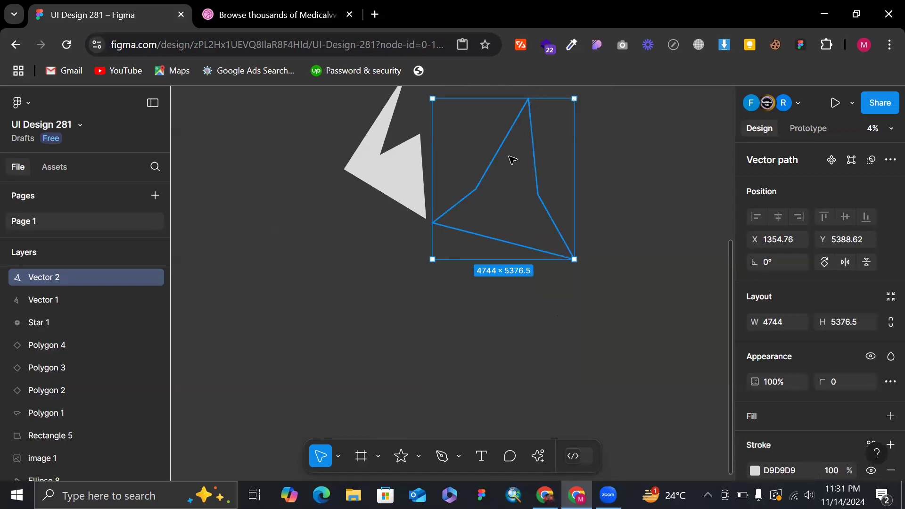
key("shift+x")
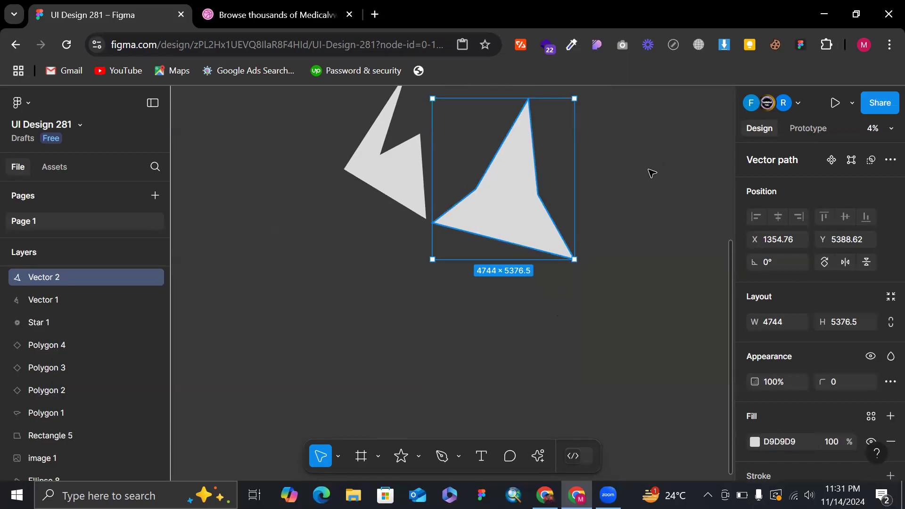
left_click(665, 164)
Start a Pen path in the empty area beside the filled paths, at about X 10402, Y 6173, and try a curved second point, undoing it.
scroll(665, 164, "down", 3)
scroll(537, 189, "right", 3)
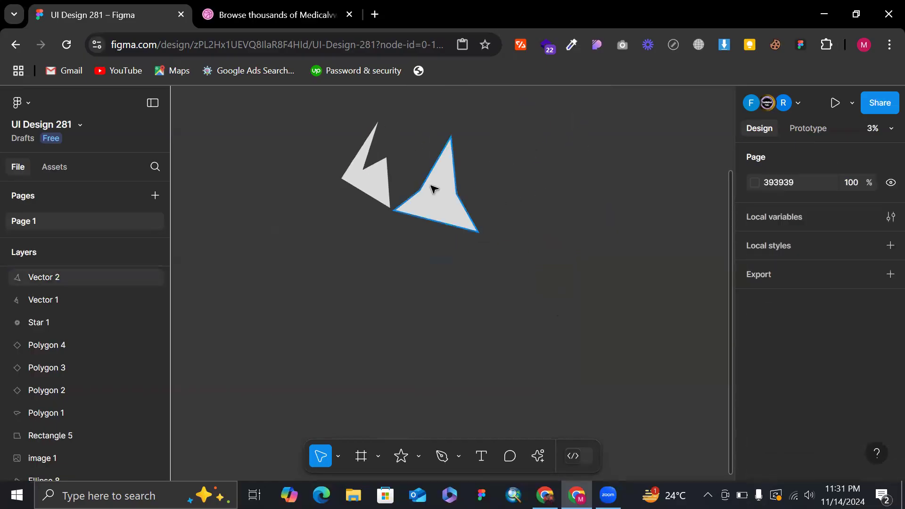
scroll(430, 187, "up", 3)
scroll(496, 325, "right", 3)
scroll(299, 309, "down", 2)
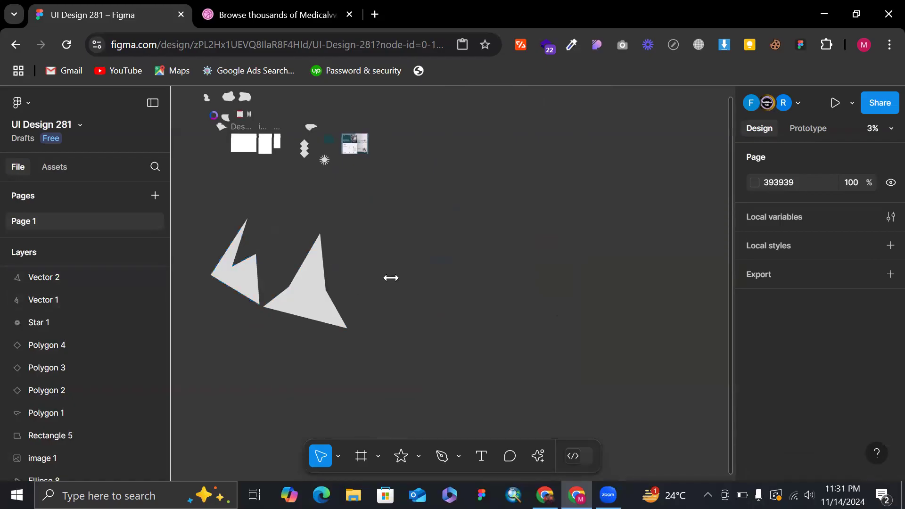
scroll(404, 260, "up", 5)
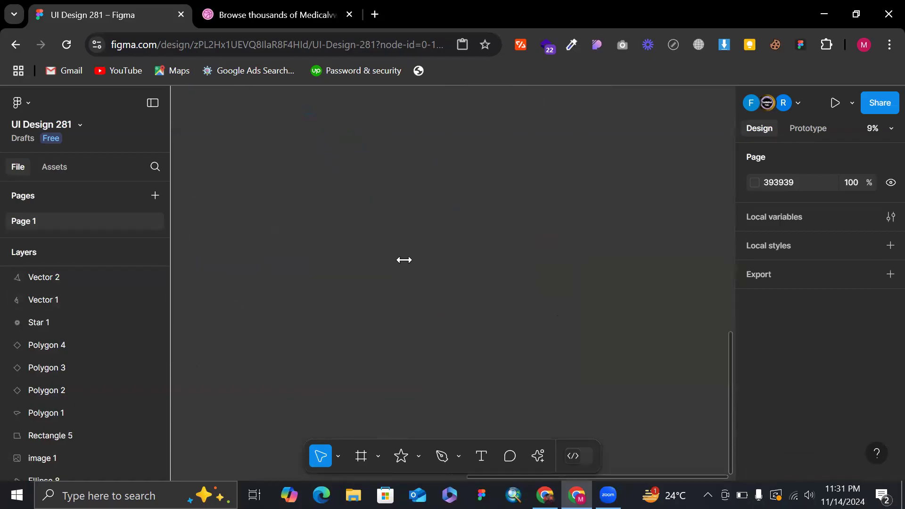
key("p")
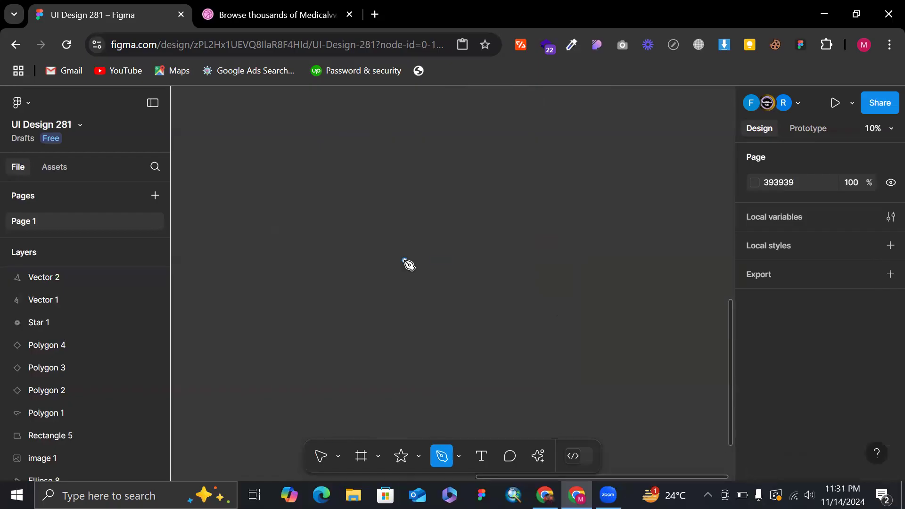
left_click(401, 220)
scroll(400, 220, "down", 2)
scroll(539, 251, "down", 3)
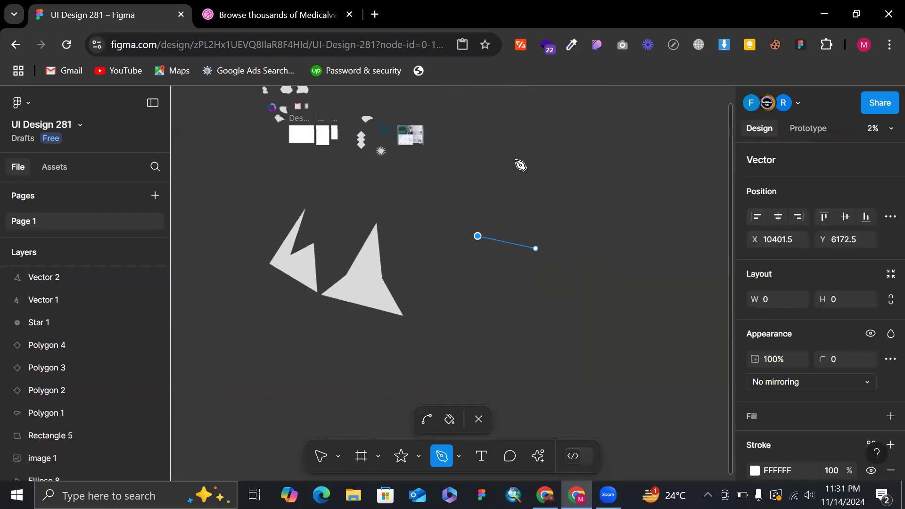
left_click_drag(521, 151, 604, 332)
key("ctrl+z")
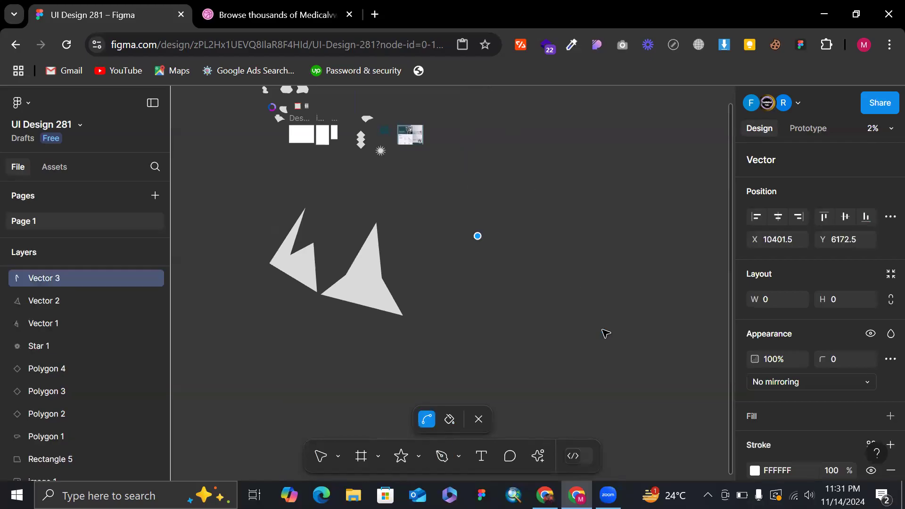
Add a curved second point at about X 12719, Y 3832, close the path, swap its FFFFFF stroke to a fill, and deselect it.
left_click_drag(517, 195, 580, 253)
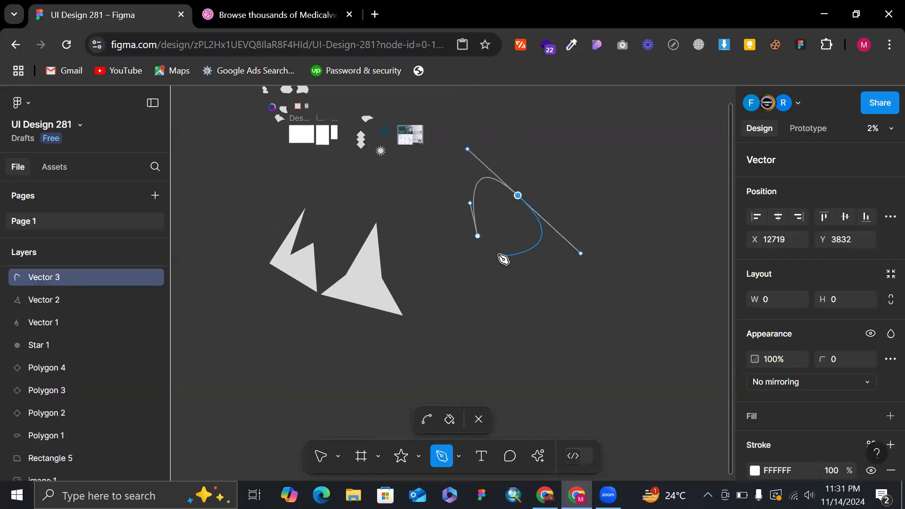
left_click(479, 236)
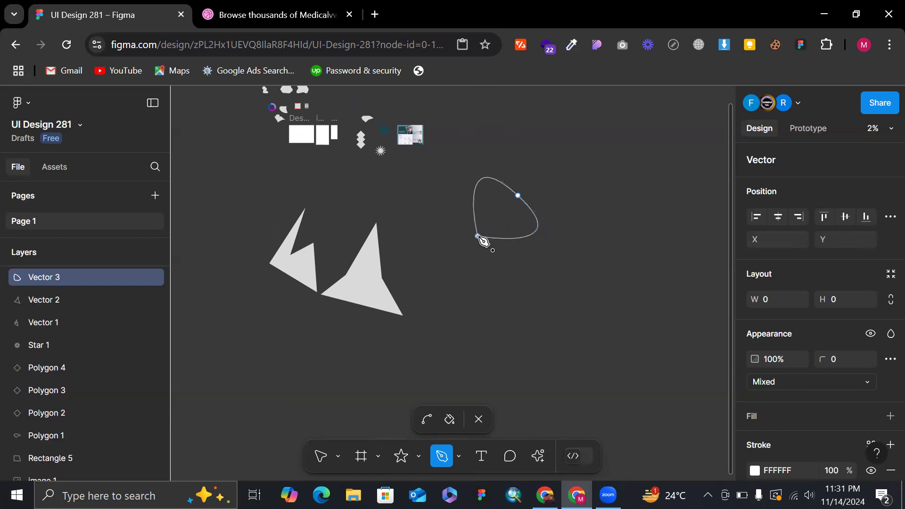
key("Escape")
key("shift+x")
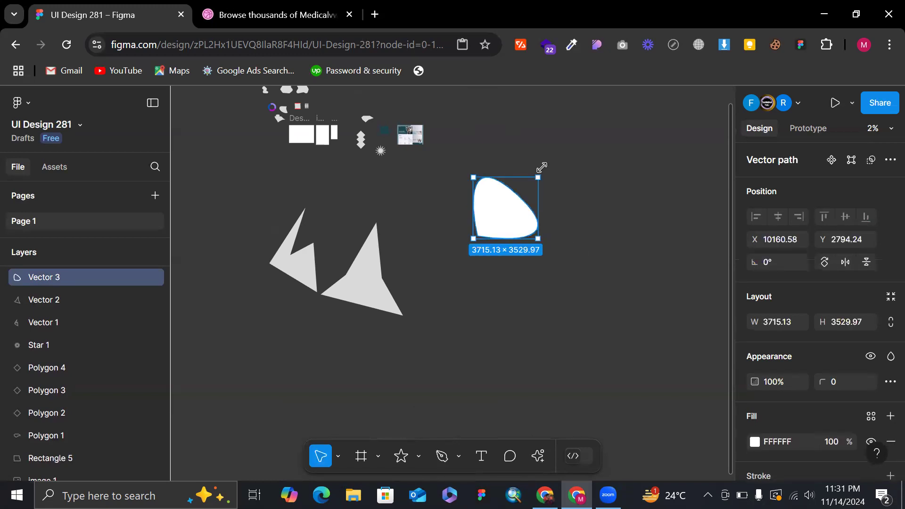
left_click(581, 169)
scroll(580, 168, "up", 3)
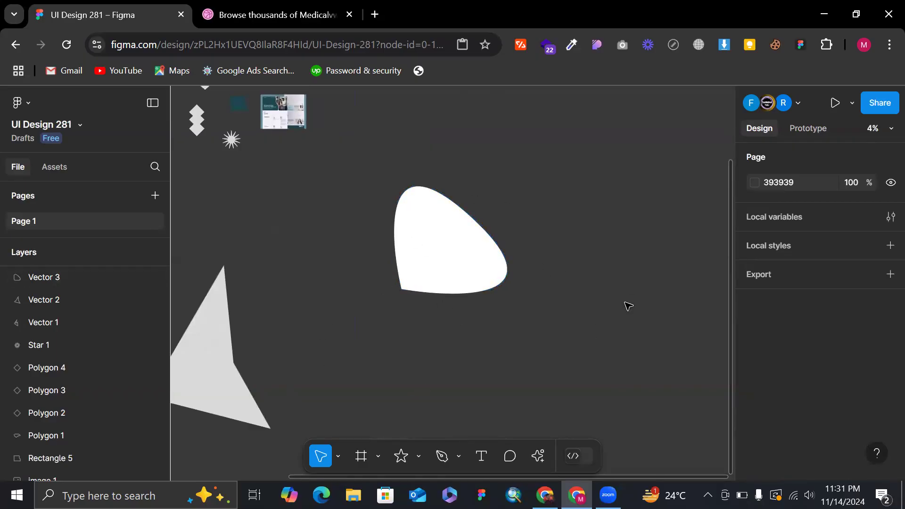
Undo the white curved path's fill swap, closing segment and Pen points.
key("ctrl+z")
key("ctrl+z")
key("ctrl+z")
key("ctrl+z")
key("ctrl+z")
key("ctrl+z")
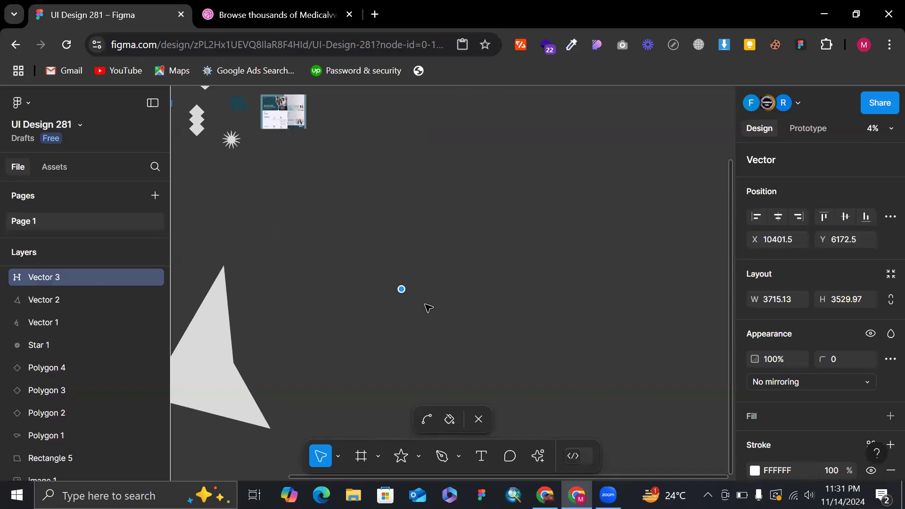
key("ctrl+z")
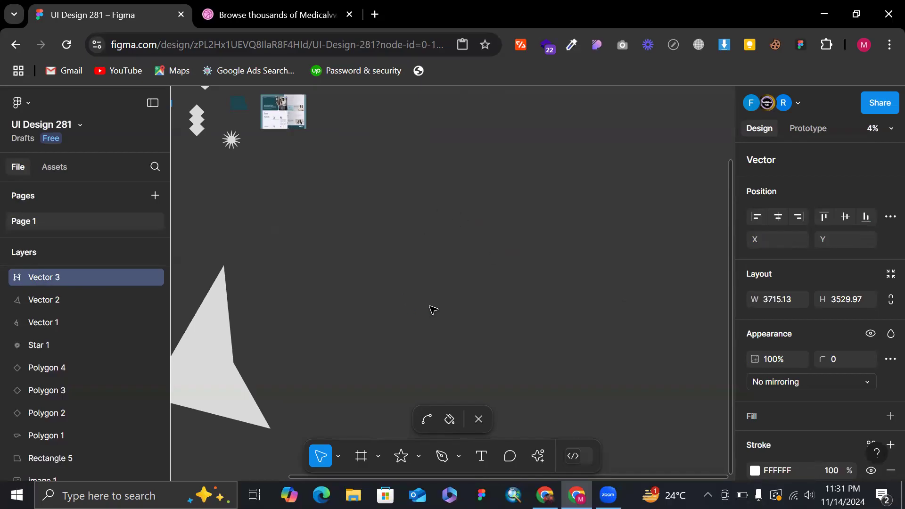
Draw a Pen segment from about X 11042, Y 5393 to a curved point at X 13390, Y 3045, and remove the end point's handles.
key("p")
left_click(422, 267)
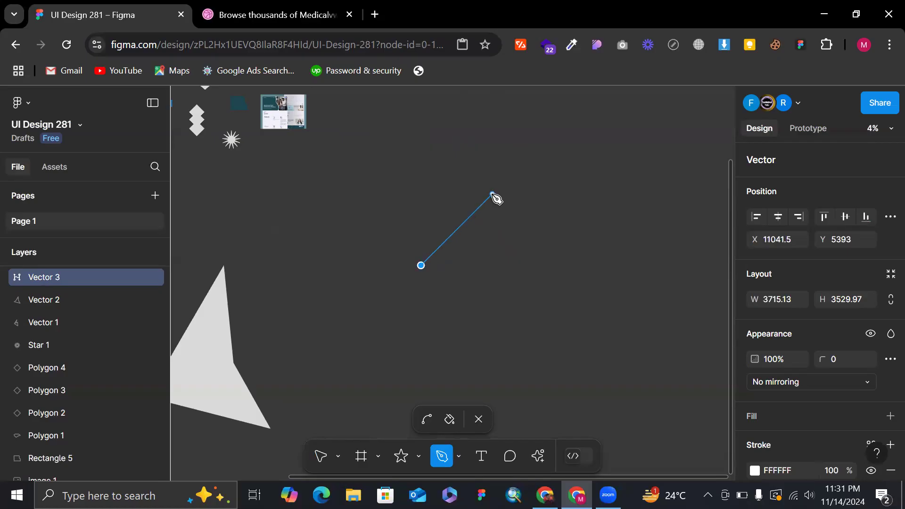
left_click_drag(492, 193, 578, 256)
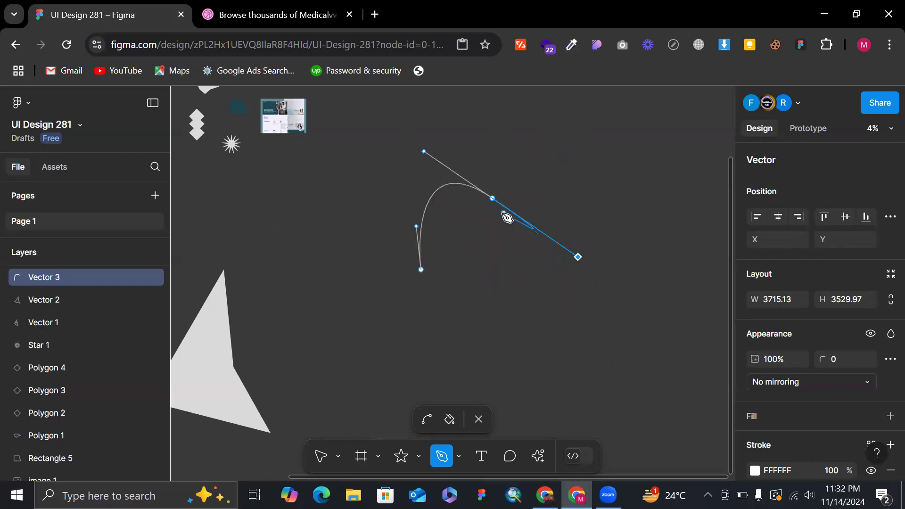
left_click(493, 199, "ctrl")
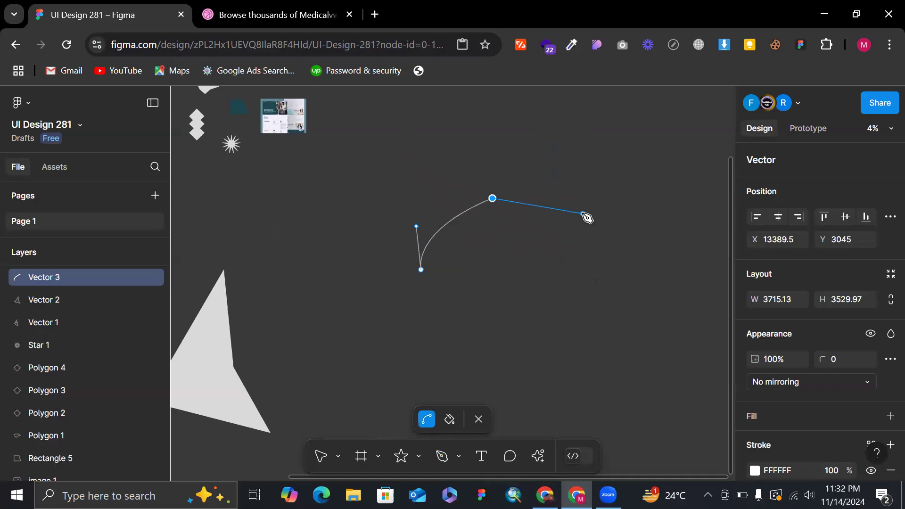
Extend the path with a curved third point at about X 17109, Y 2766, and remove that point's handles.
left_click(605, 190)
left_click_drag(677, 259, 698, 293)
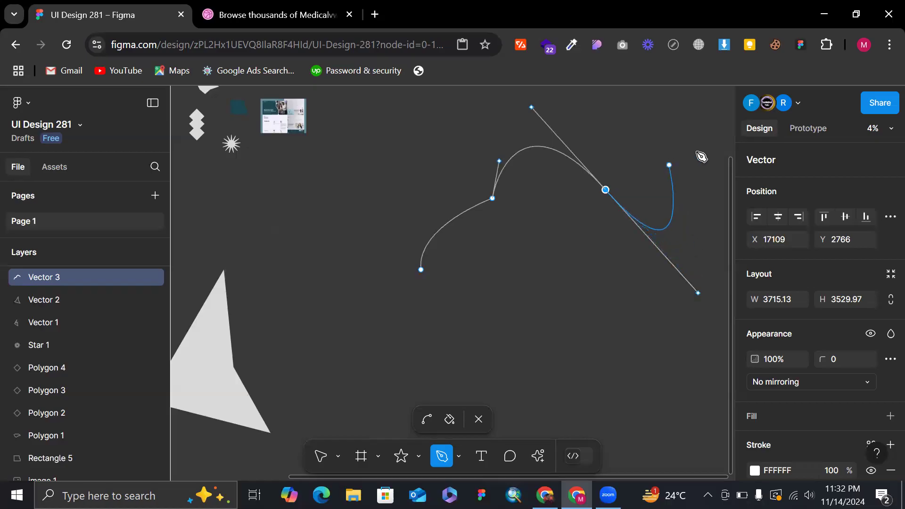
key("ctrl")
left_click(605, 190)
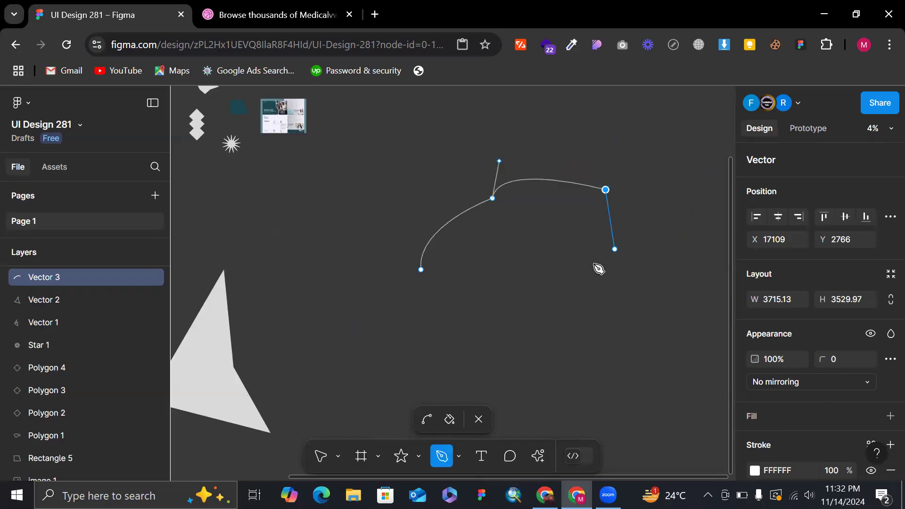
Add a curved fourth point at about X 15199, Y 6982, remove its handles, and close the path at its starting point.
scroll(523, 280, "down", 3)
left_click_drag(535, 297, 473, 315)
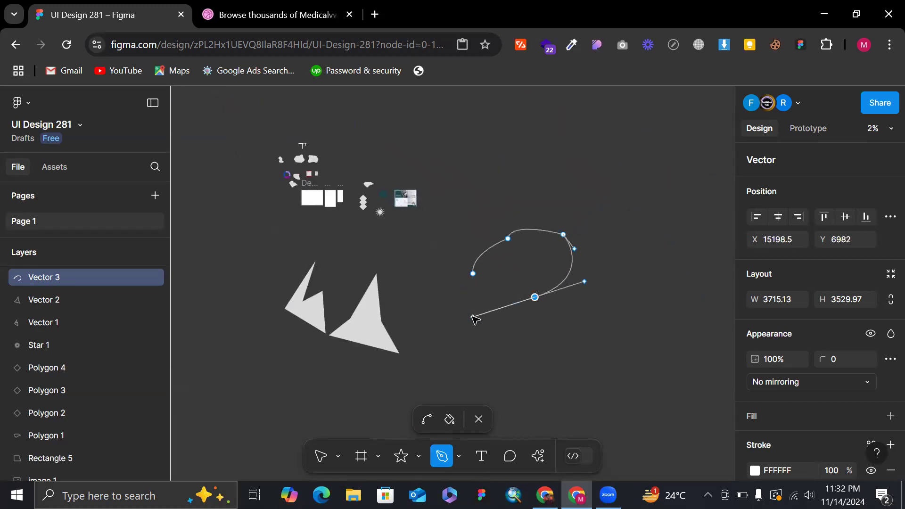
scroll(473, 316, "up", 3)
left_click(597, 277, "ctrl")
left_click(473, 230)
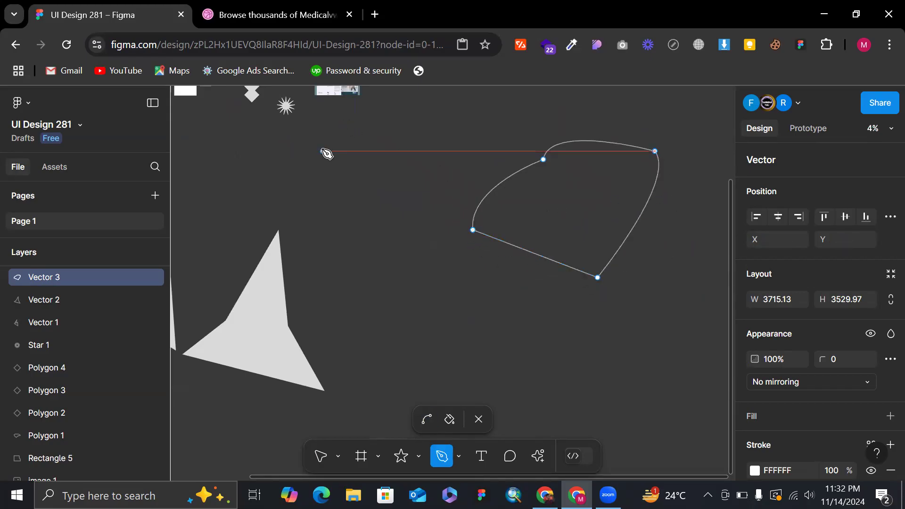
key("Escape")
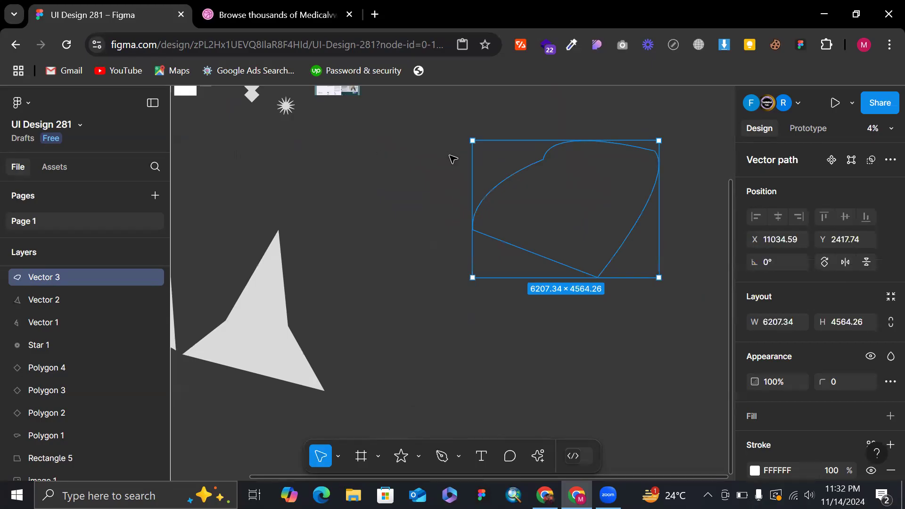
Swap the closed path's stroke and fill repeatedly, ending on an FFFFFF fill, and open the path for vector editing.
key("shift+x")
key("shift+x")
key("shift+x")
double_click(564, 182)
scroll(564, 182, "up", 2)
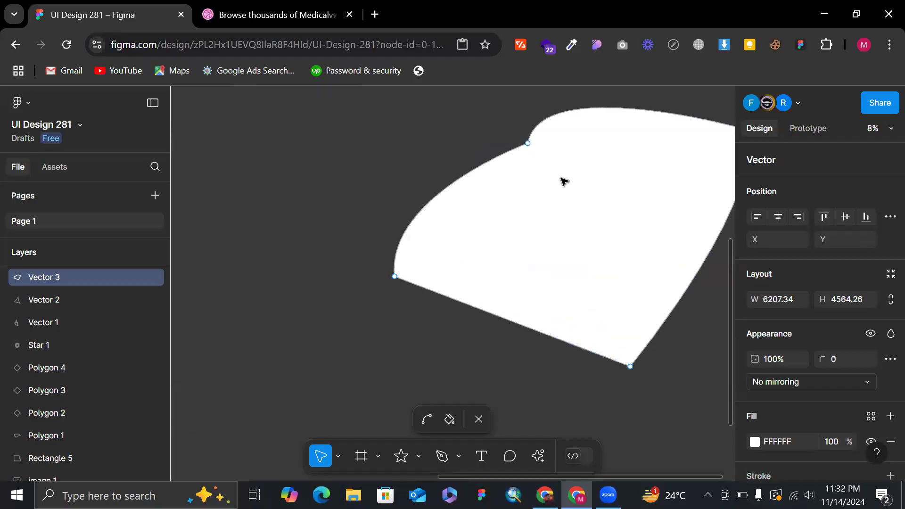
scroll(530, 150, "down", 3)
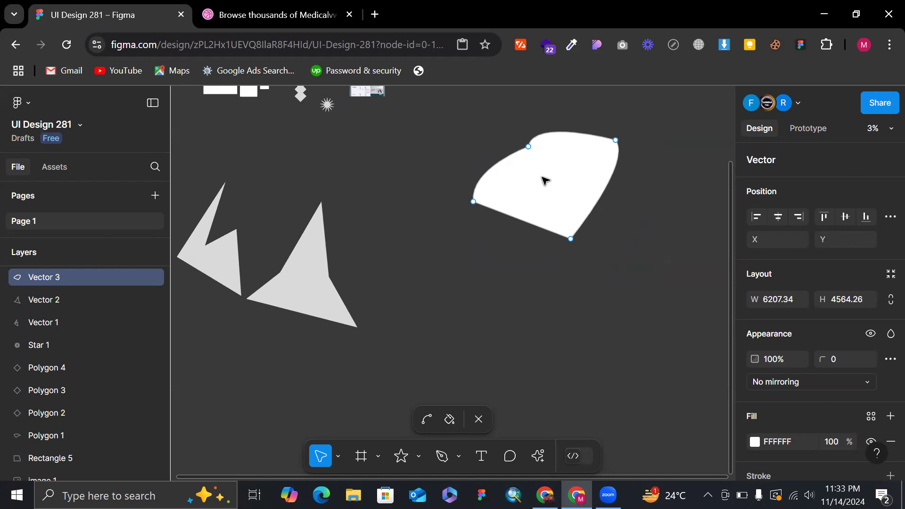
scroll(542, 178, "up", 5)
scroll(525, 286, "down", 2)
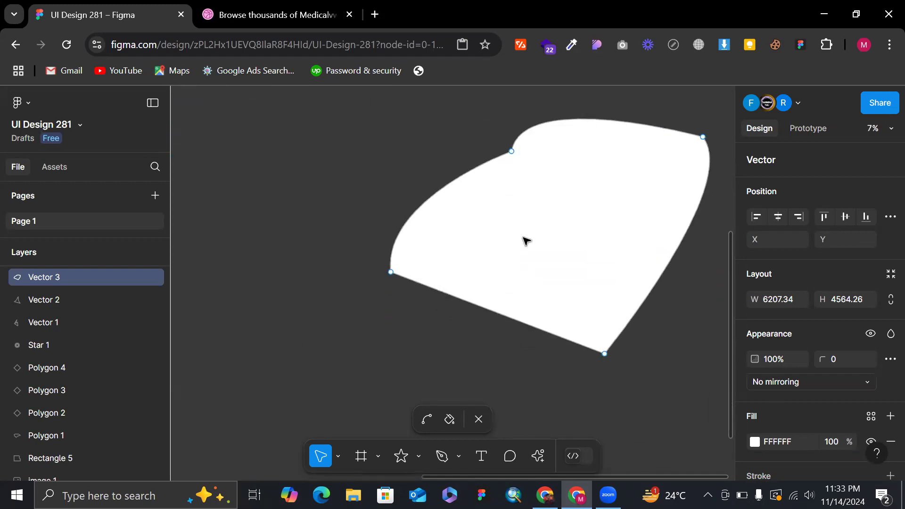
Reopen the white path for vector editing and bend its second anchor, at X 13389.5, Y 3045, with handles mirrored in angle and length.
key("Escape")
double_click(524, 201)
left_click(512, 151)
scroll(514, 152, "up", 3)
scroll(517, 149, "up", 1)
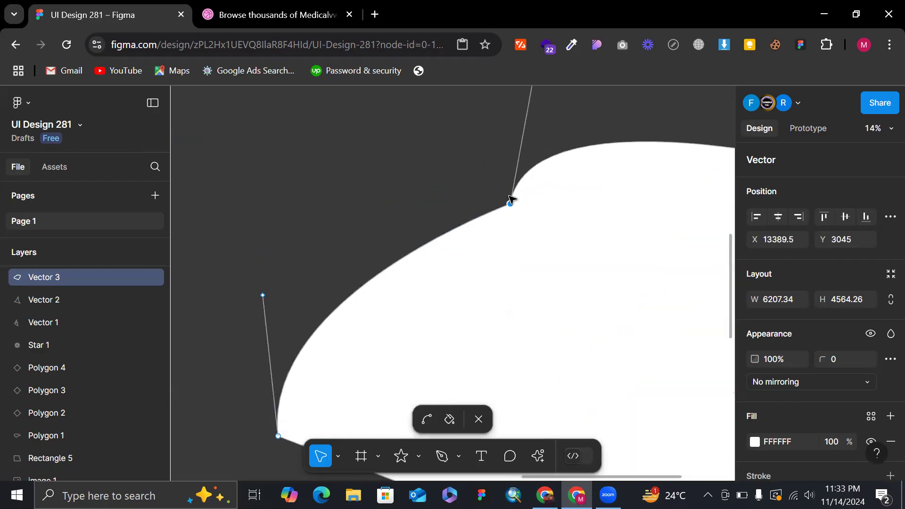
left_click_drag(509, 205, 515, 208)
key("v")
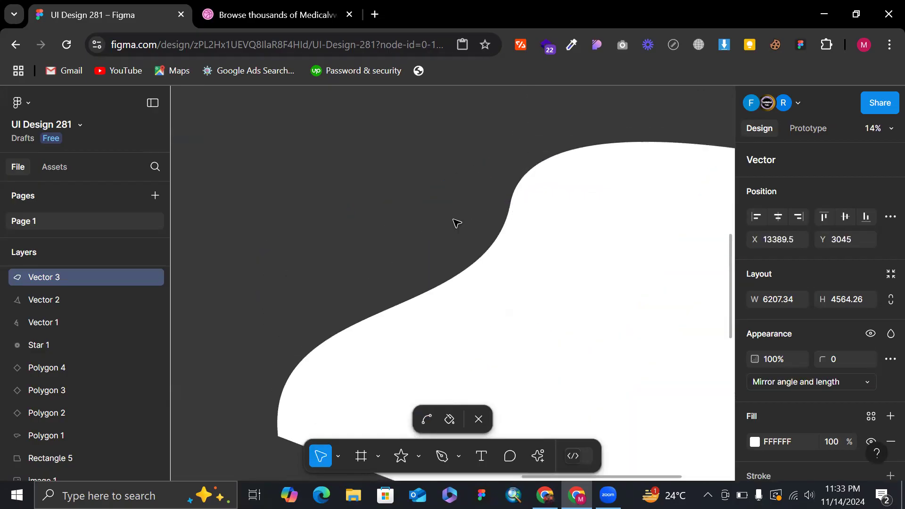
Rotate the bent anchor's mirrored handles, one end to about X 12461, Y 2240, and move the opposite handle independently to about X 15555, Y 5106.
scroll(493, 236, "down", 2)
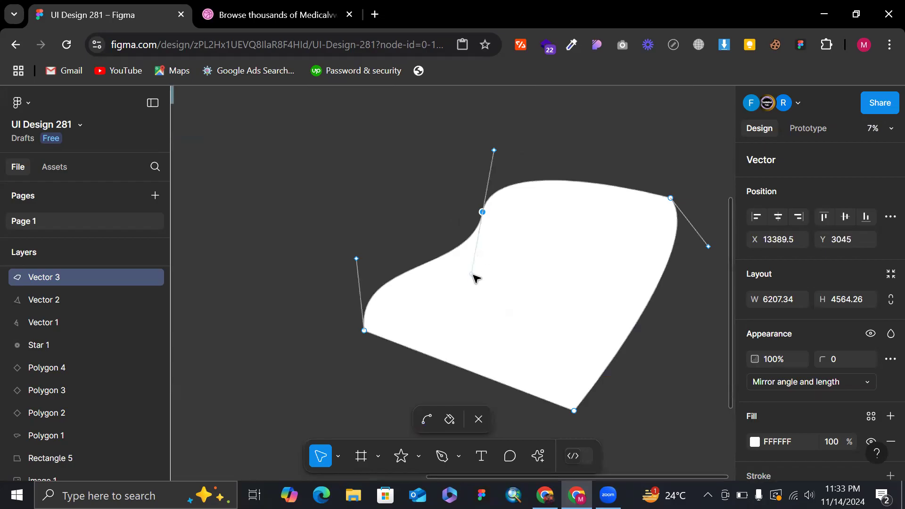
left_click_drag(472, 275, 435, 172)
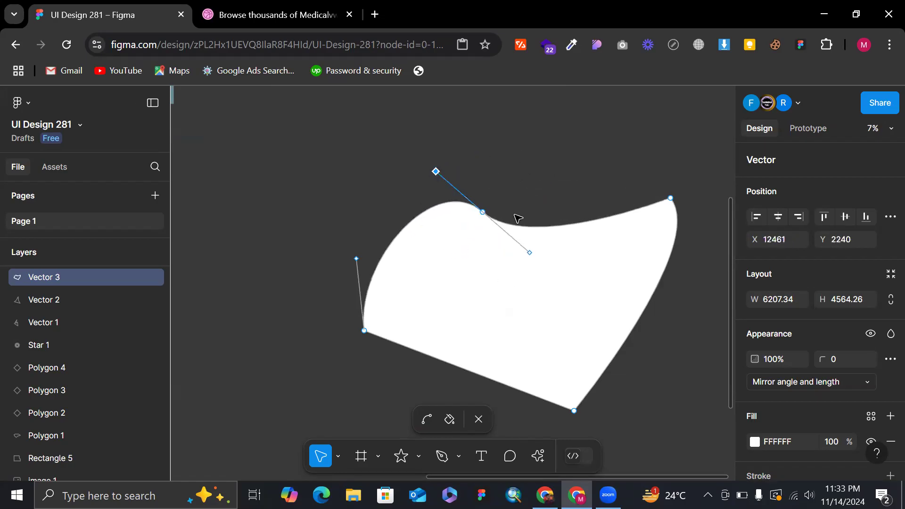
scroll(516, 215, "up", 2)
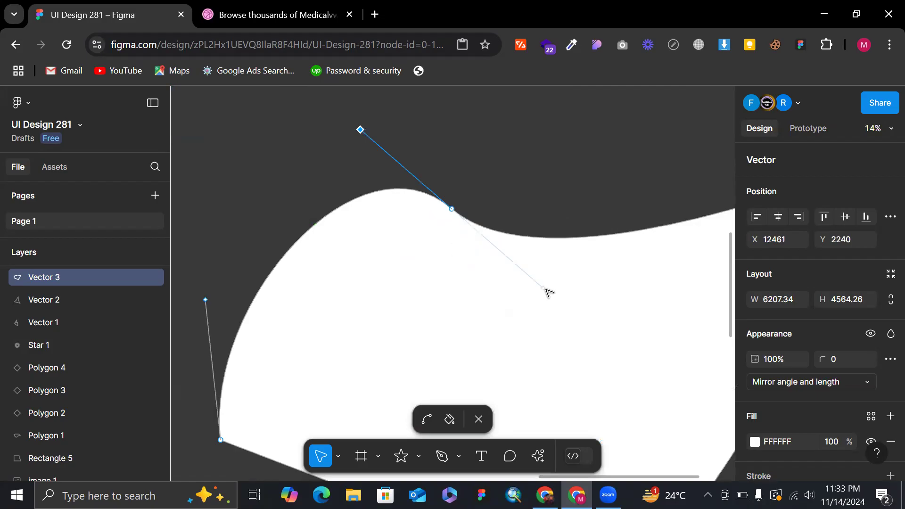
left_click_drag(545, 288, 651, 408)
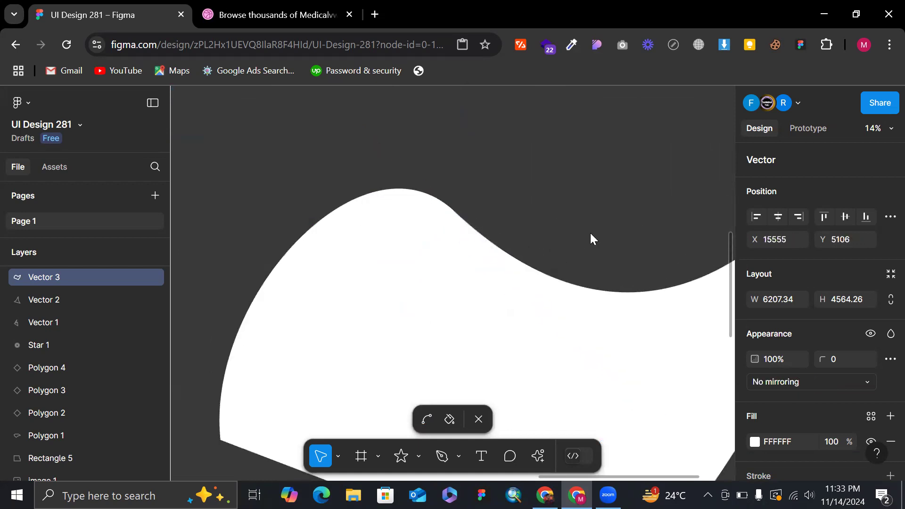
Undo the last handle move, and reposition that handle independently to about X 14463, Y 5393 and finally to about X 13248, Y 3428.
scroll(590, 233, "down", 5)
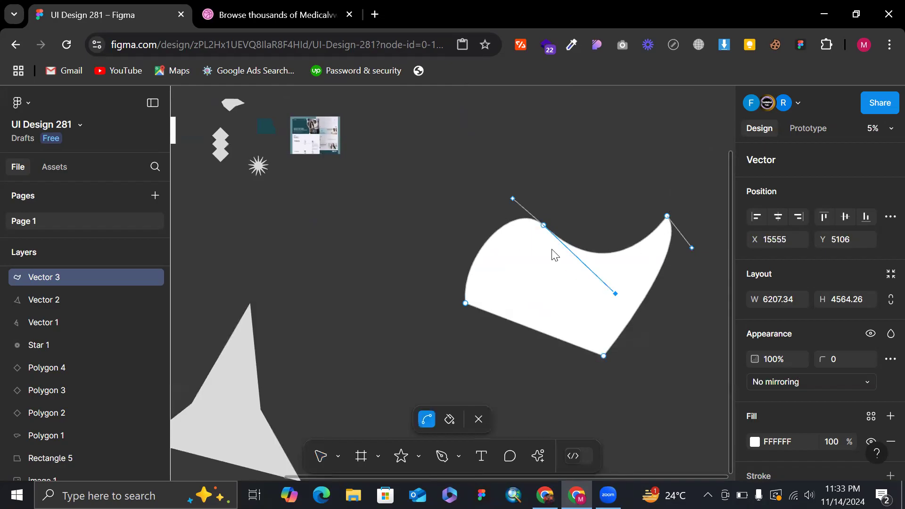
key("ctrl+z")
scroll(553, 254, "up", 3)
left_click_drag(593, 257, 600, 343)
scroll(601, 343, "right", 4)
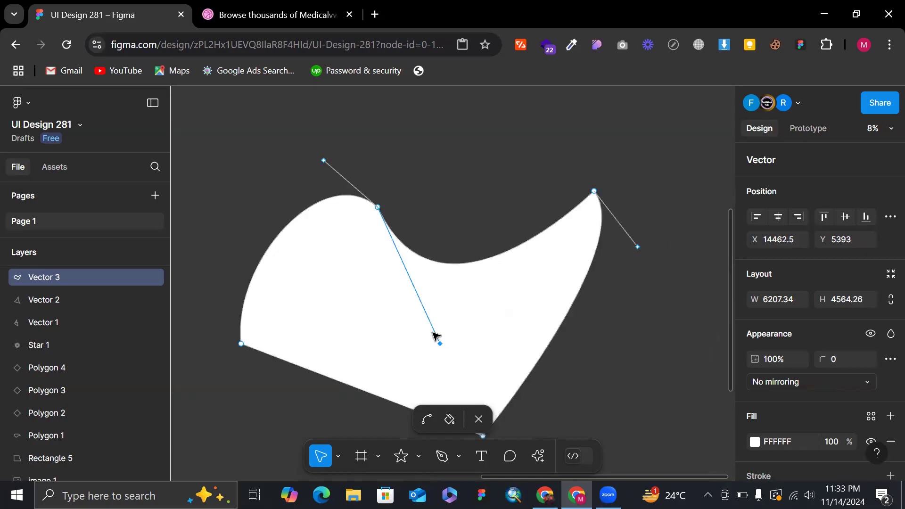
left_click_drag(441, 347, 369, 229)
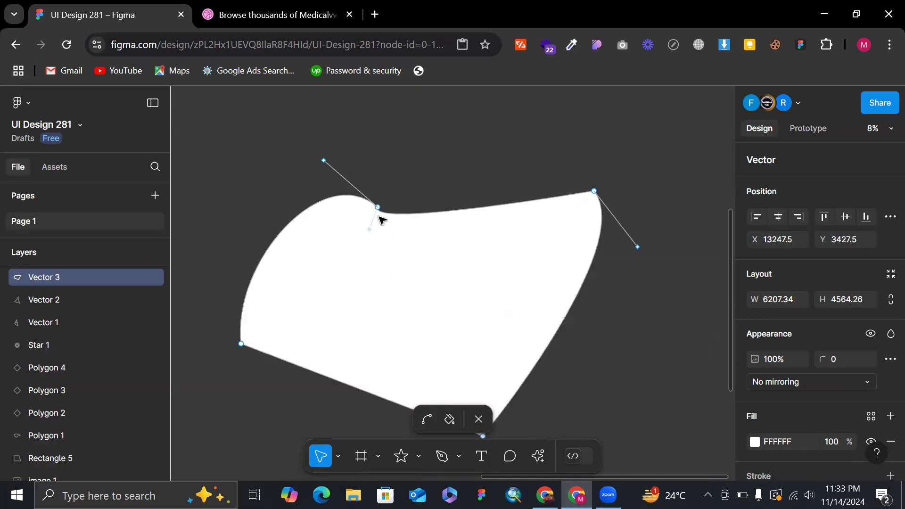
Remove both handles from the bent anchor with the Bend tool, turning it into a corner point.
scroll(381, 220, "up", 3)
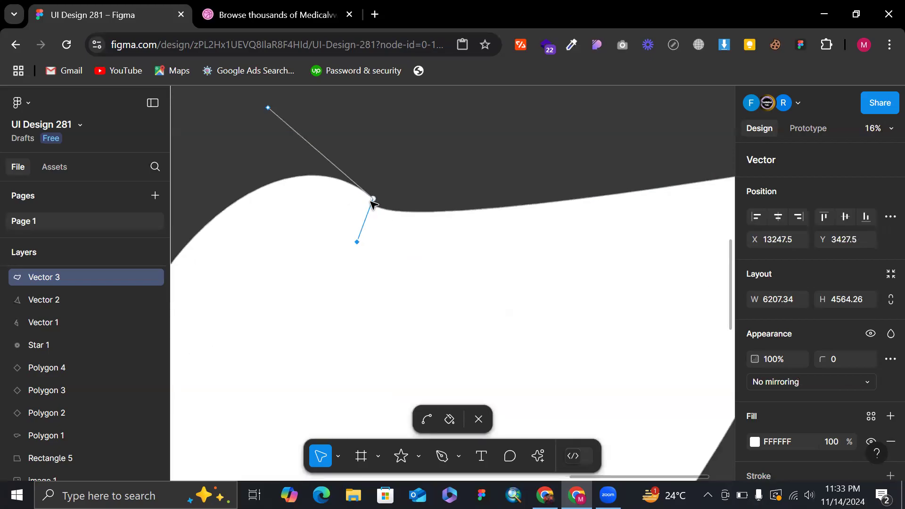
key("ctrl")
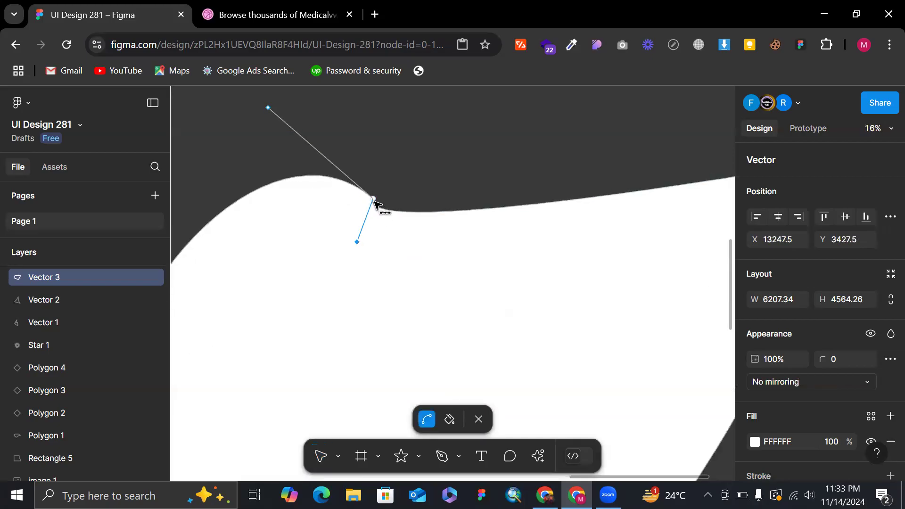
left_click(373, 198)
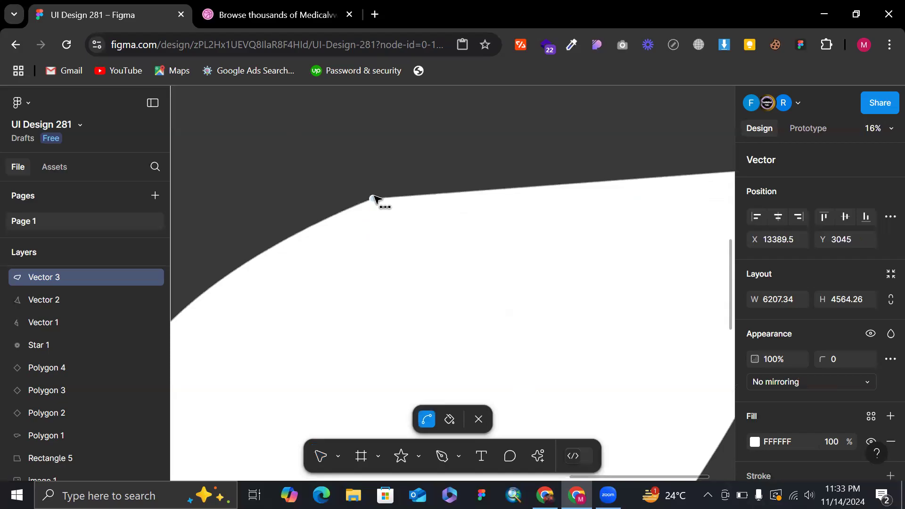
Bend the second anchor, pulling a handle to about X 13247.5, Y 3427.5, and remove that one handle with the Bend tool.
left_click_drag(374, 198, 358, 243)
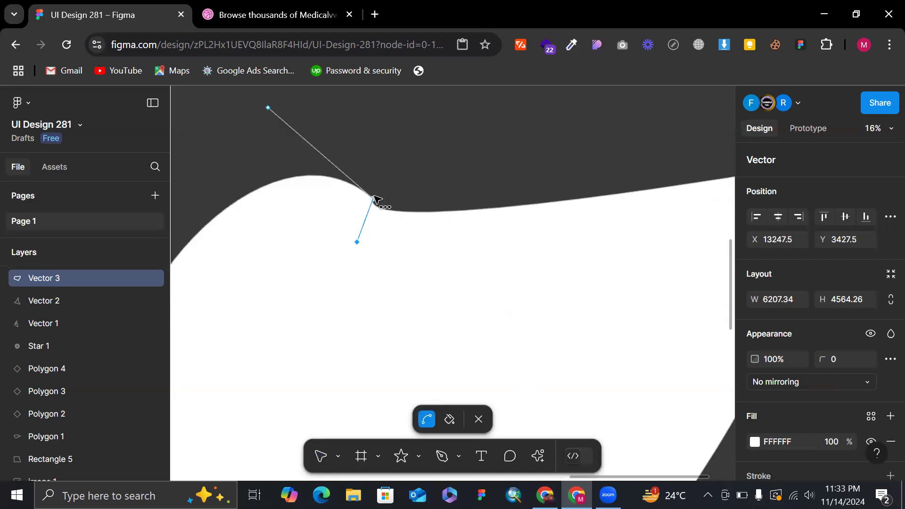
left_click(357, 244, "ctrl")
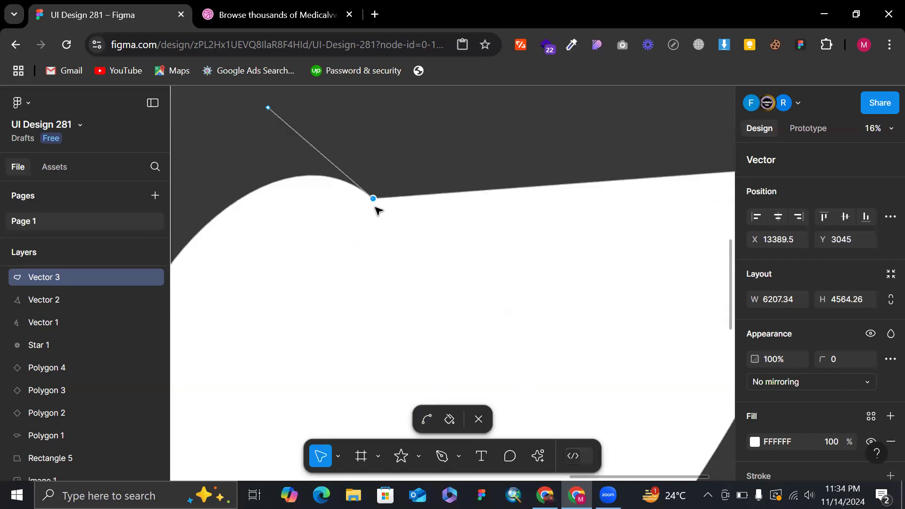
scroll(322, 215, "down", 3)
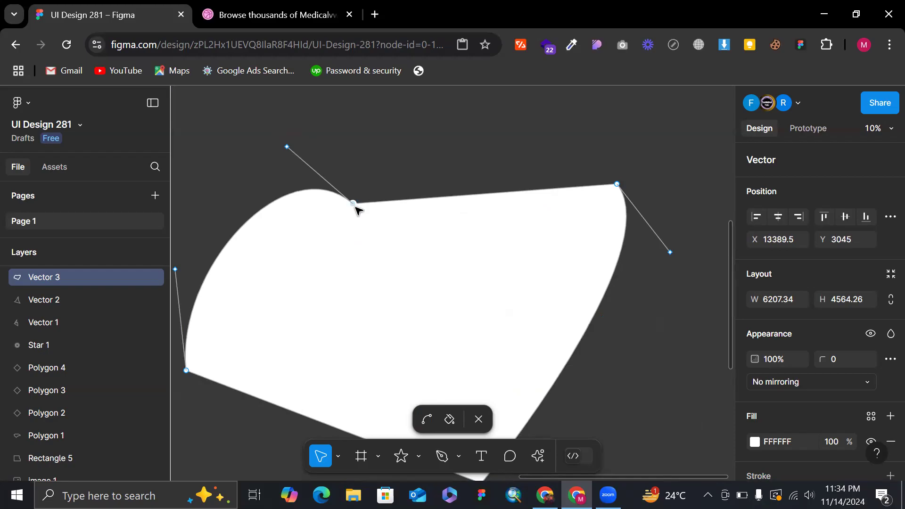
Pull mirrored handles out of the second anchor again and rotate one end to about X 14558, Y 2766.
left_click_drag(353, 203, 418, 259)
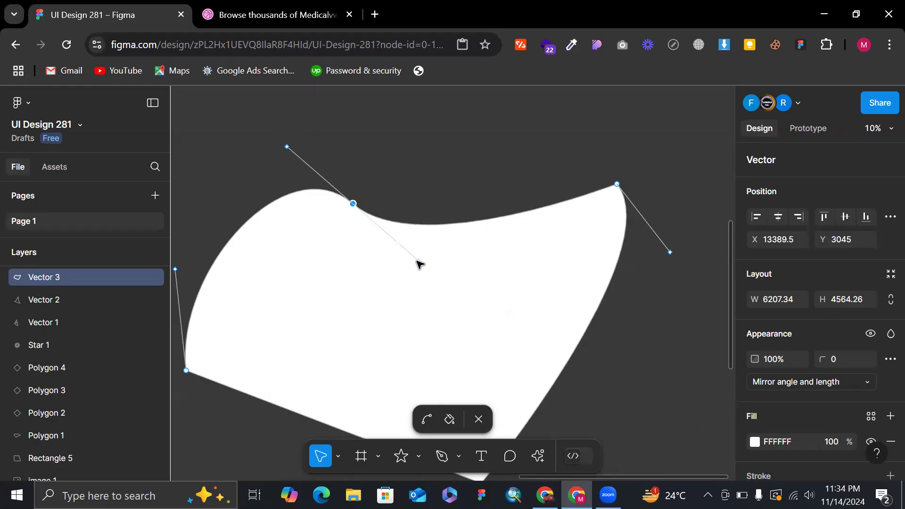
left_click_drag(418, 260, 296, 213)
left_click_drag(311, 152, 436, 184)
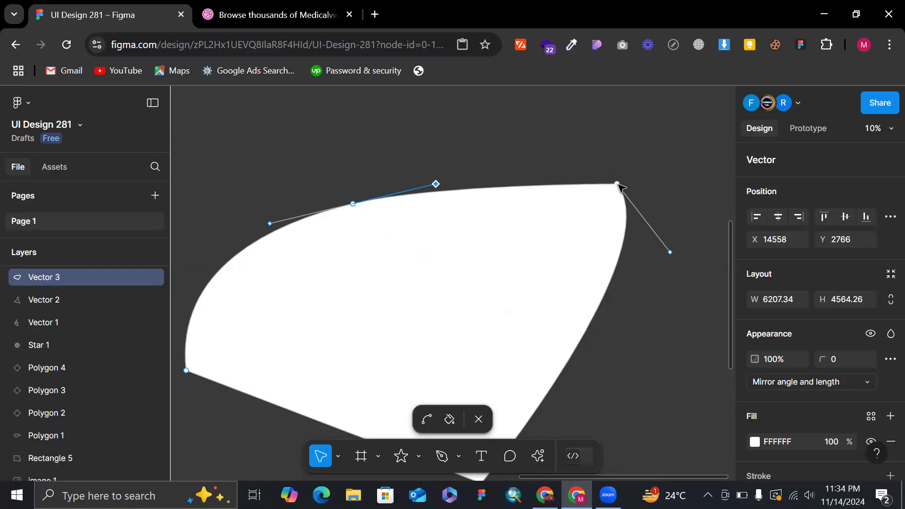
Bend the upper-right anchor and shorten its mirrored handles almost onto the anchor, with one end at about X 16998, Y 2766.
key("ctrl")
left_click(617, 184)
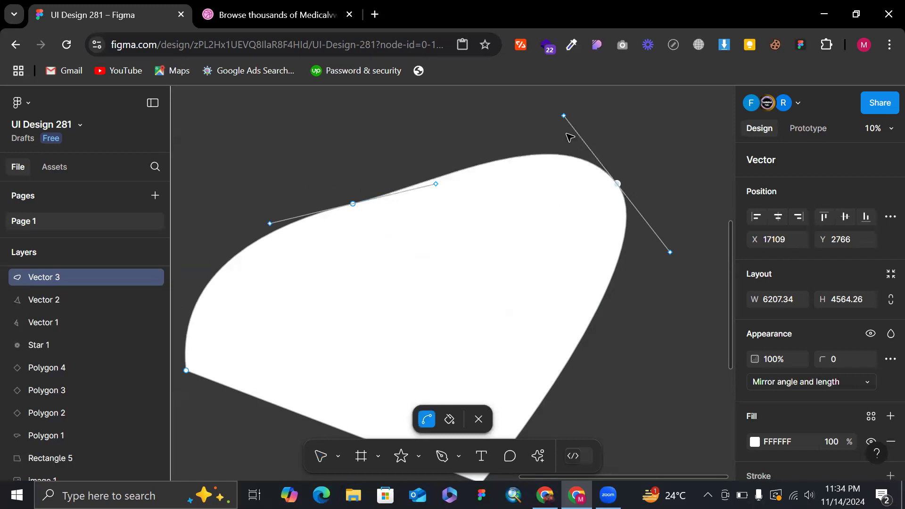
left_click_drag(563, 117, 616, 185)
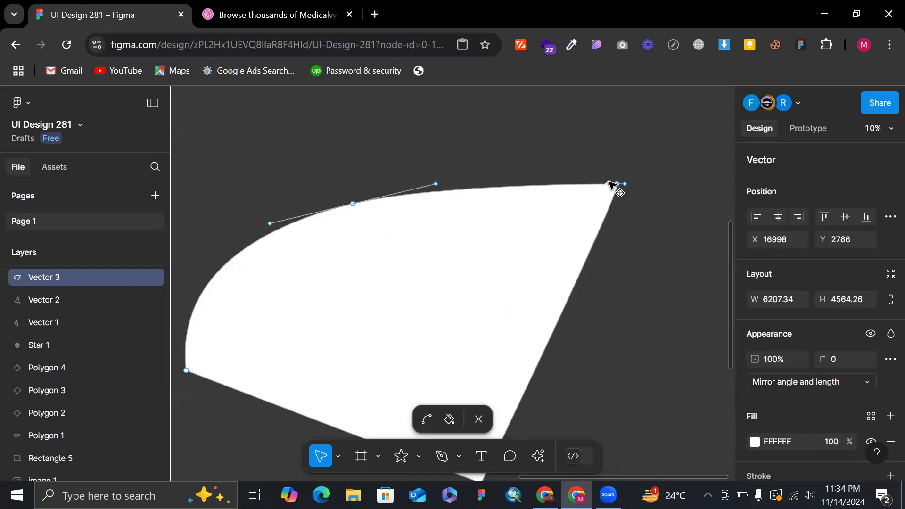
Bend the bottom anchor at X 15198.5, Y 6982 with mirrored-angle handles, and undo a trial pull of a handle to about X 15778.5, Y 6228.5.
scroll(610, 185, "down", 5)
left_click(481, 220)
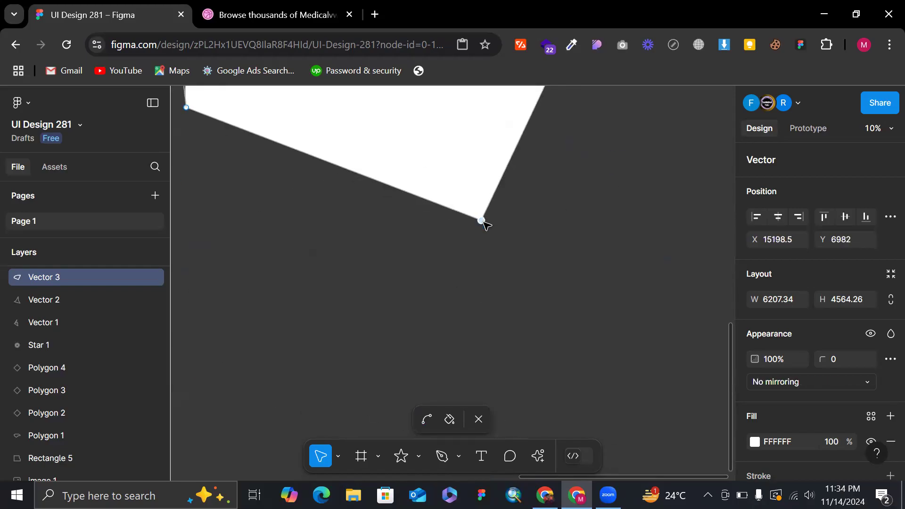
left_click(482, 221, "ctrl")
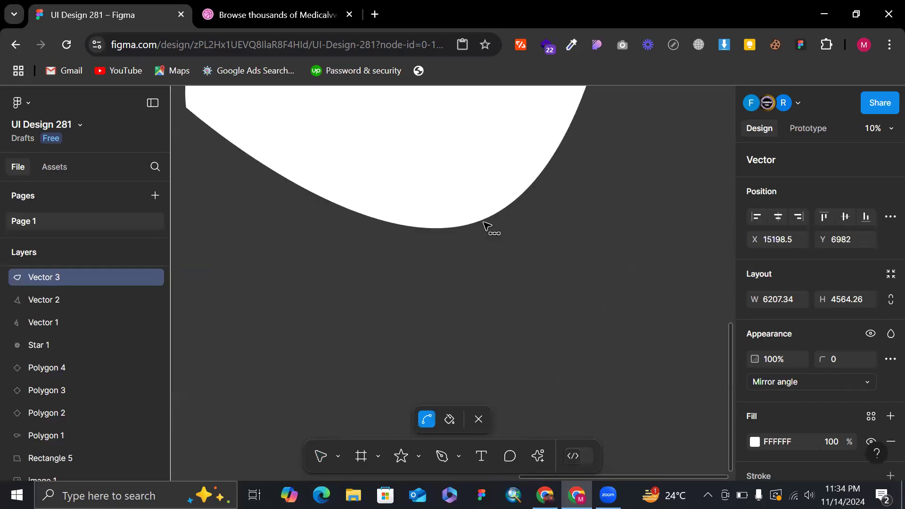
scroll(482, 221, "down", 3)
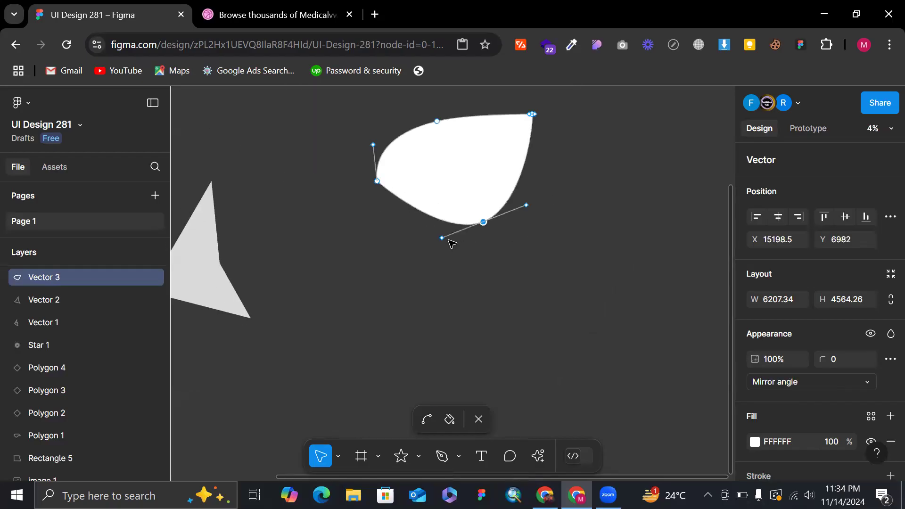
left_click_drag(445, 235, 497, 203)
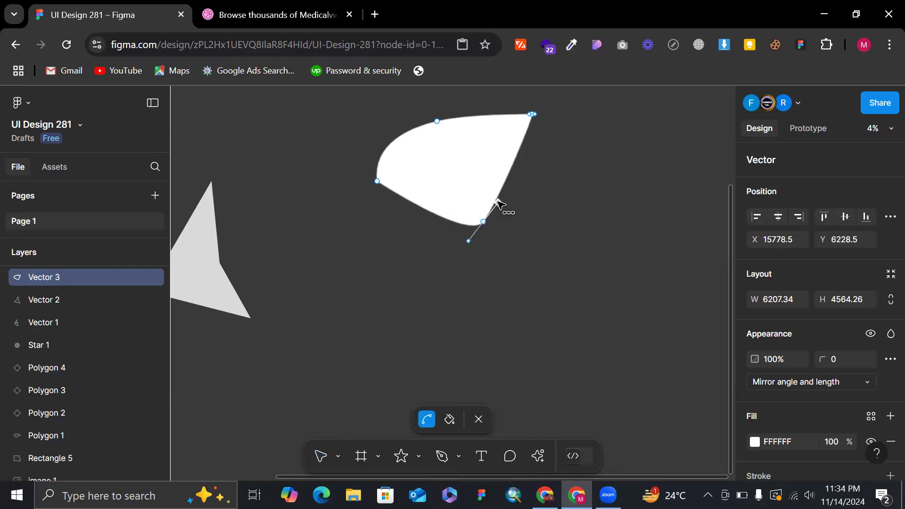
key("ctrl+z")
Move the bottom anchor's handles independently, one up inside the shape and the other down below it, and exit vector editing.
key("v")
left_click_drag(523, 253, 429, 164)
left_click_drag(471, 212, 454, 274)
double_click(540, 190)
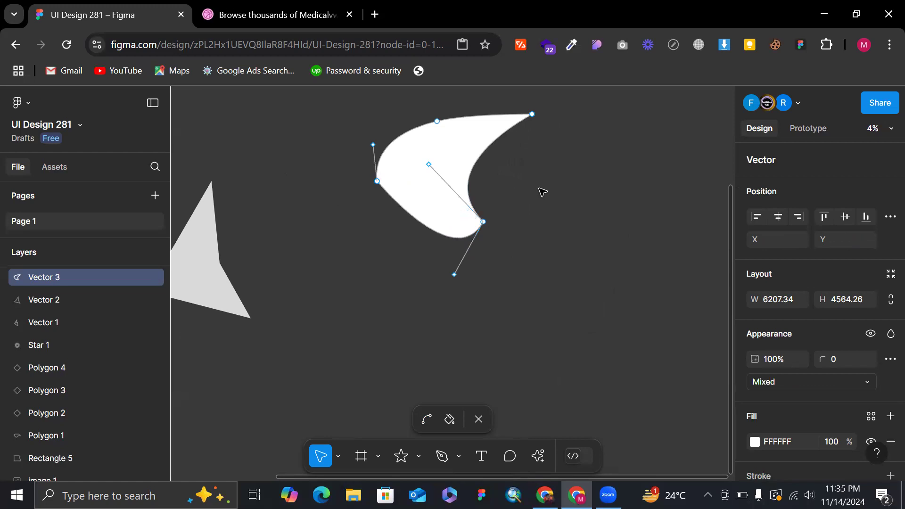
Start a Pen path of six straight-segment points beside the white shape, peaking at X 31646.5, Y 3364 and ending at X 6416.5, Y 18003.5.
scroll(539, 190, "down", 3)
scroll(568, 203, "right", 4)
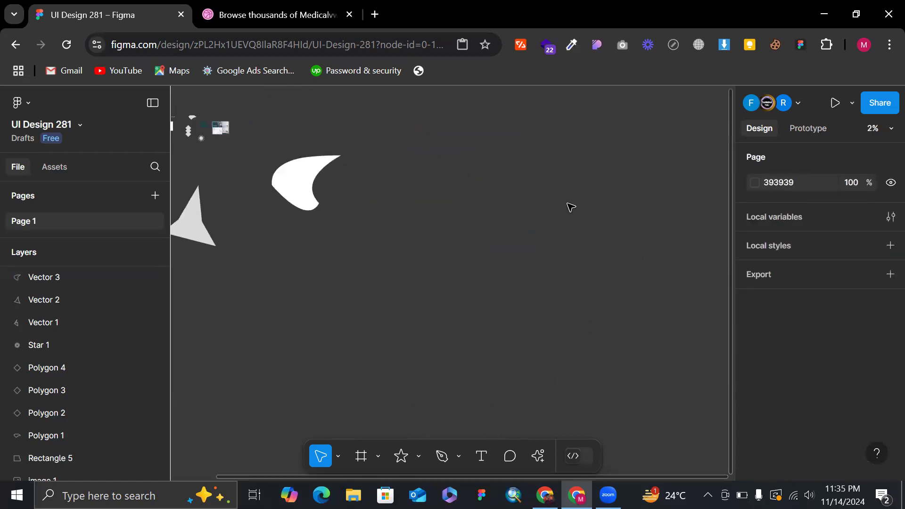
key("p")
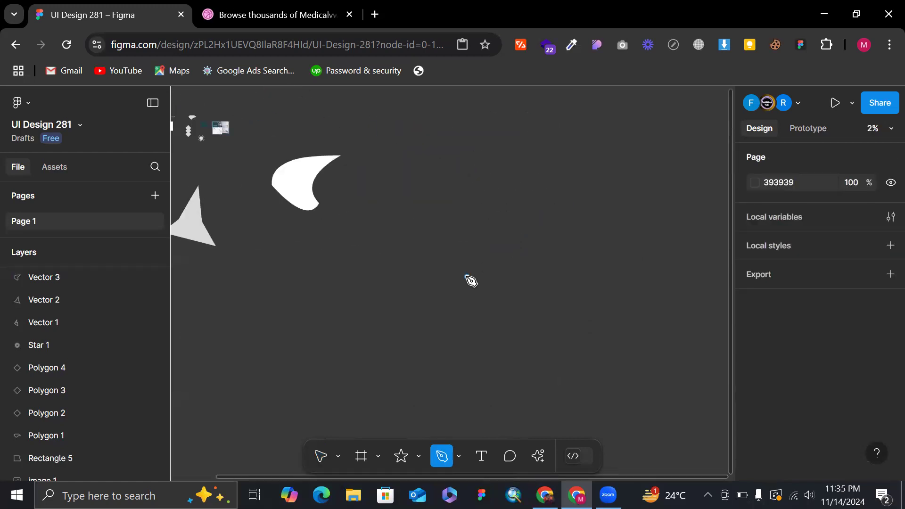
left_click(424, 275)
left_click(472, 228)
left_click(505, 162)
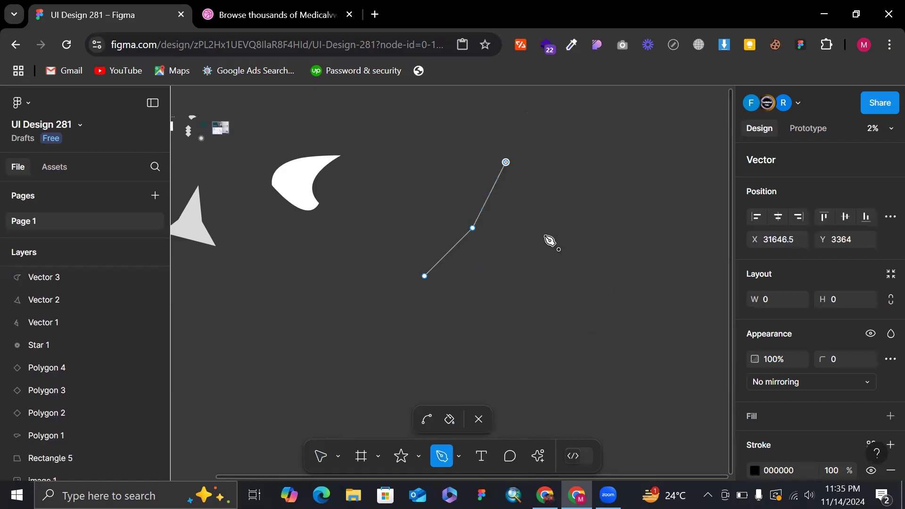
left_click(549, 253)
left_click(487, 333)
left_click(219, 329)
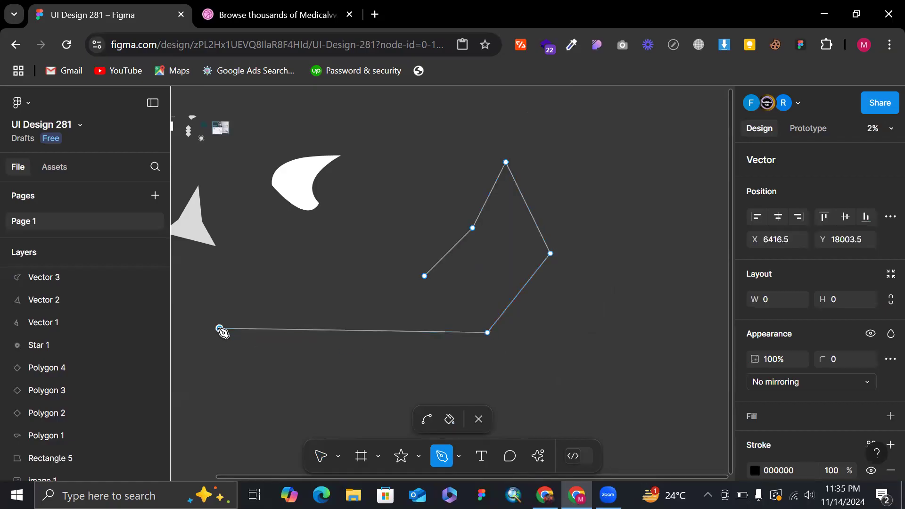
Discard the trial curved segments and extend the path with two corner points forming a first peak.
left_click_drag(312, 243, 385, 308)
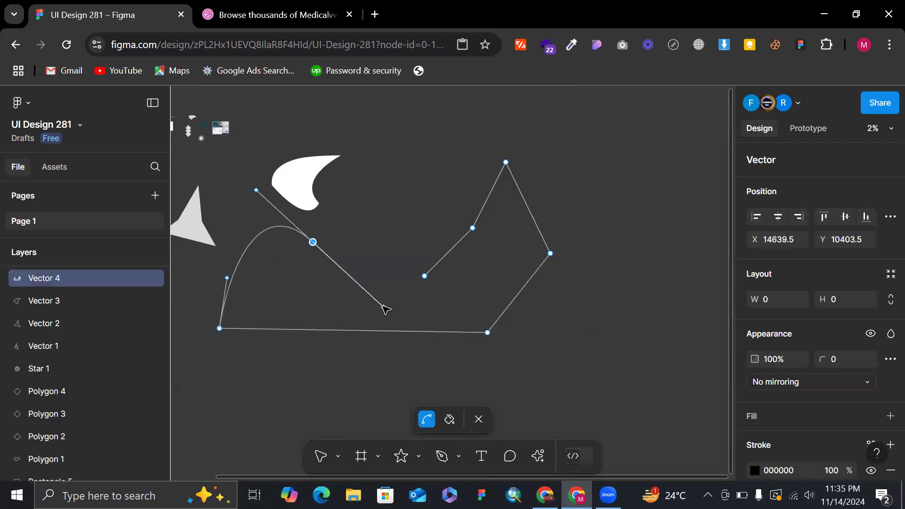
key("ctrl+z")
left_click(257, 295)
left_click(302, 232)
left_click_drag(343, 302, 398, 202)
key("ctrl+z")
key("p")
Add a valley point and a second peak at X 22364.5, Y 9157.5, and close the path on its starting anchor.
left_click(349, 295)
left_click(400, 228)
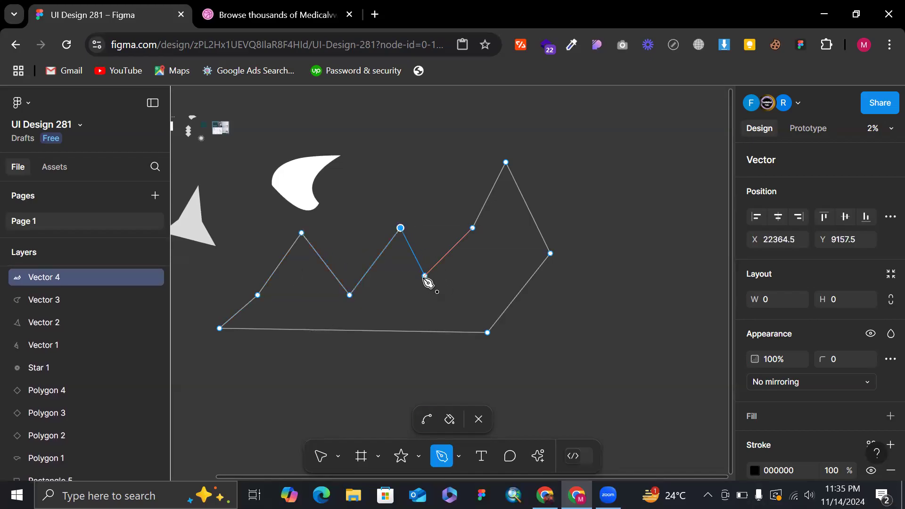
left_click(424, 277)
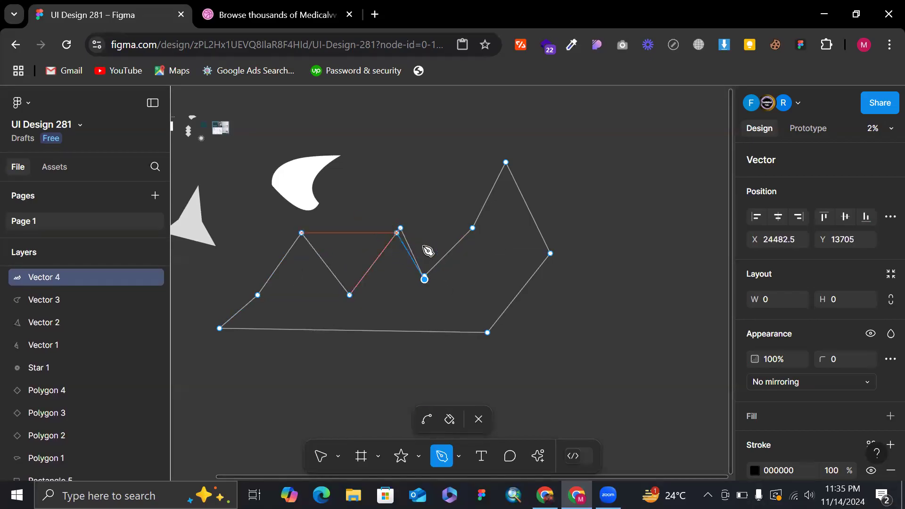
scroll(432, 256, "up", 3)
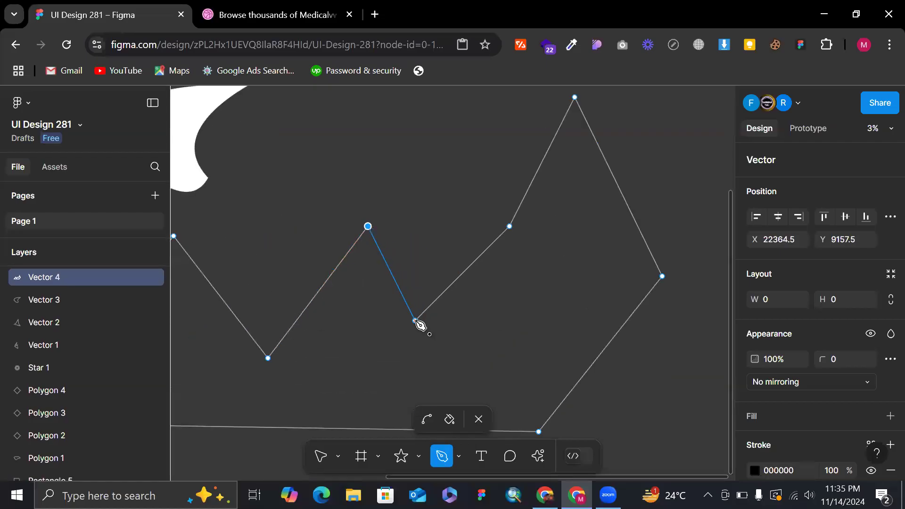
scroll(420, 325, "down", 3)
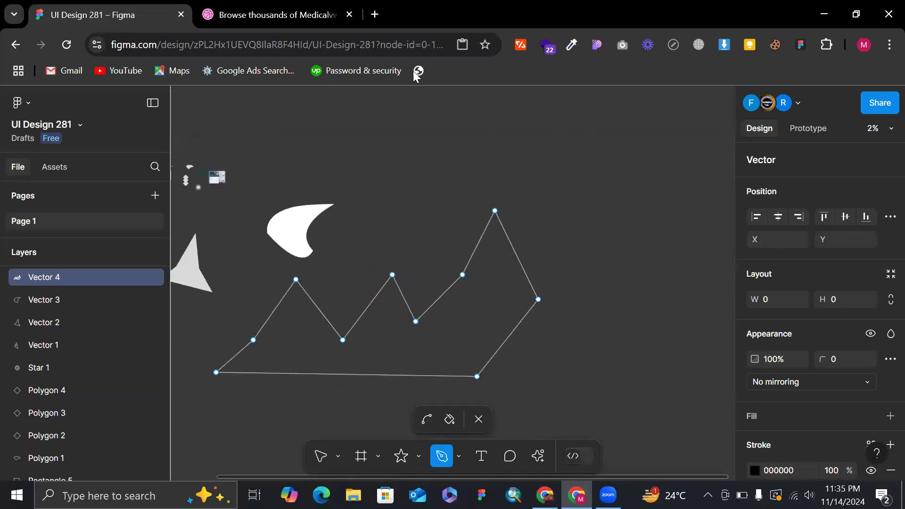
Exit vector editing, swap the zigzag path's stroke and fill, and move the shape to X 29201, Y -5148.
key("Escape")
key("shift+x")
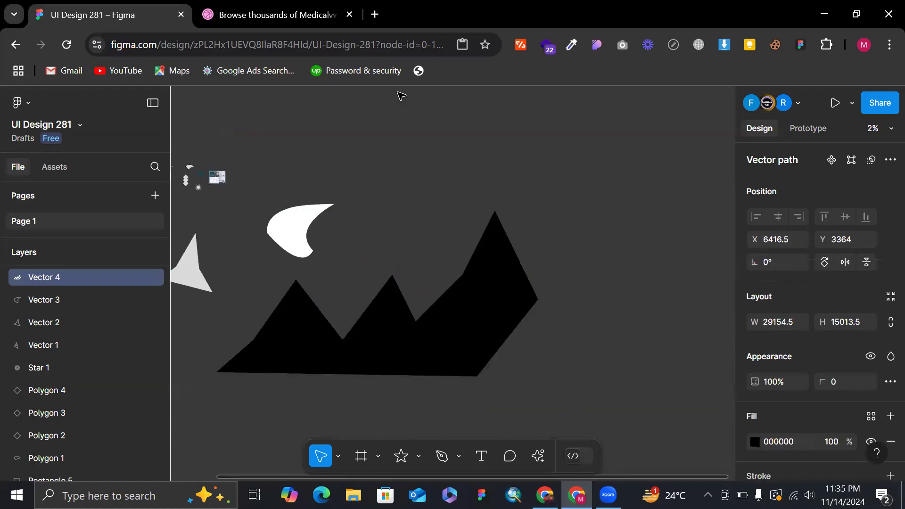
left_click_drag(414, 353, 663, 255)
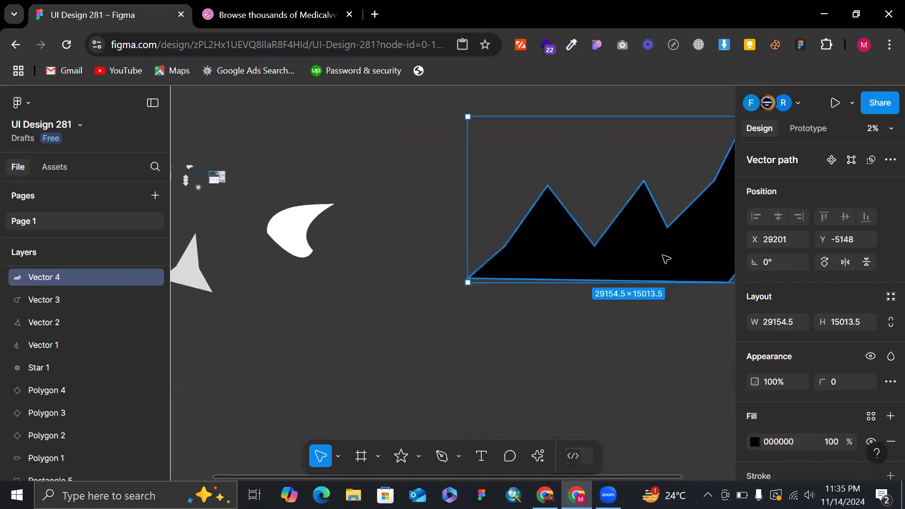
scroll(664, 256, "right", 1)
scroll(708, 147, "right", 3)
scroll(708, 147, "up", 1)
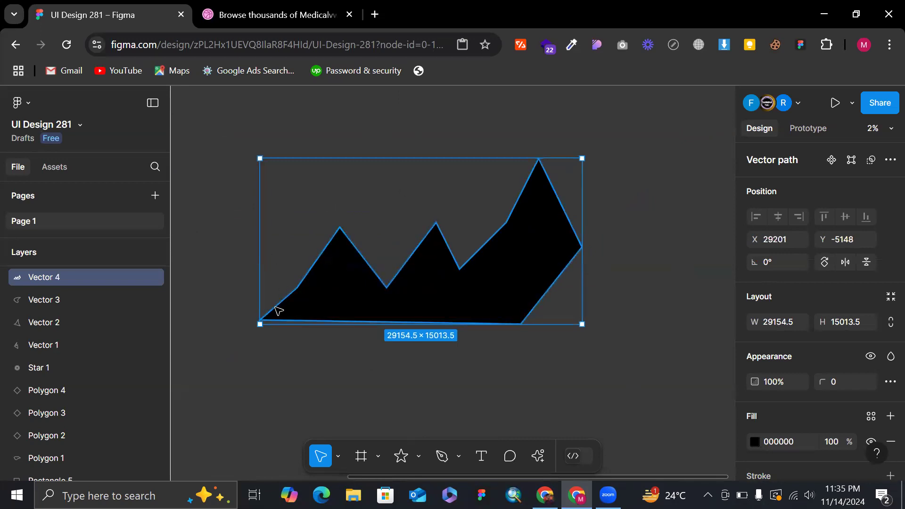
double_click(333, 269)
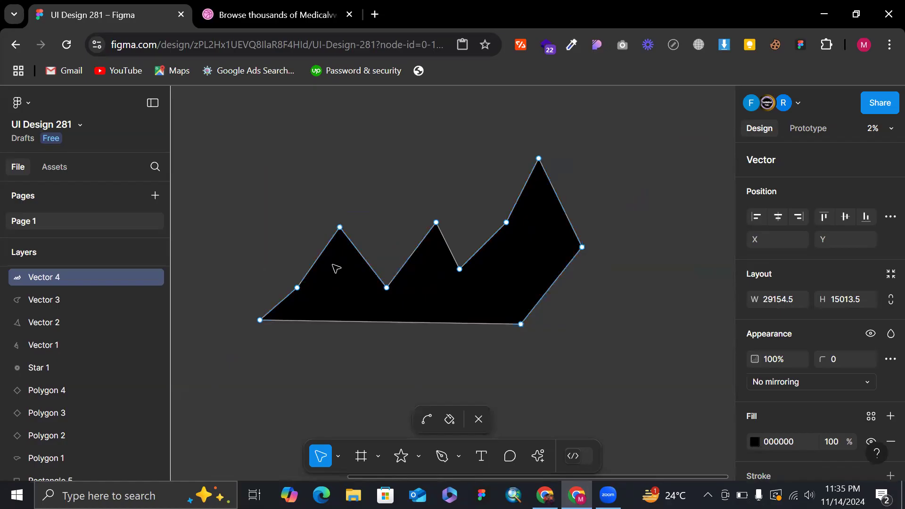
left_click(298, 289, "ctrl")
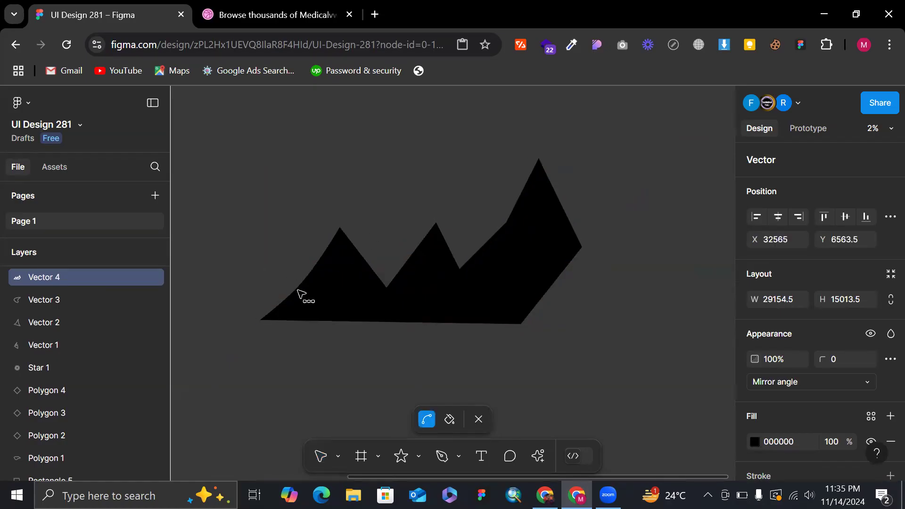
key("ctrl+z")
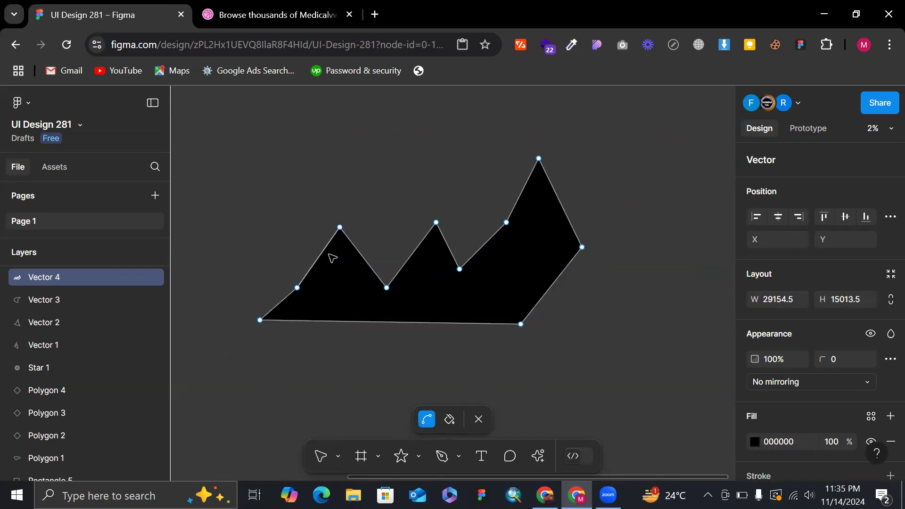
key("Escape")
Reopen the black zigzag shape for vector editing and bend its first two peaks and the two valleys into curves with mirrored-angle handles.
double_click(348, 245)
left_click(340, 227)
left_click(339, 227, "ctrl")
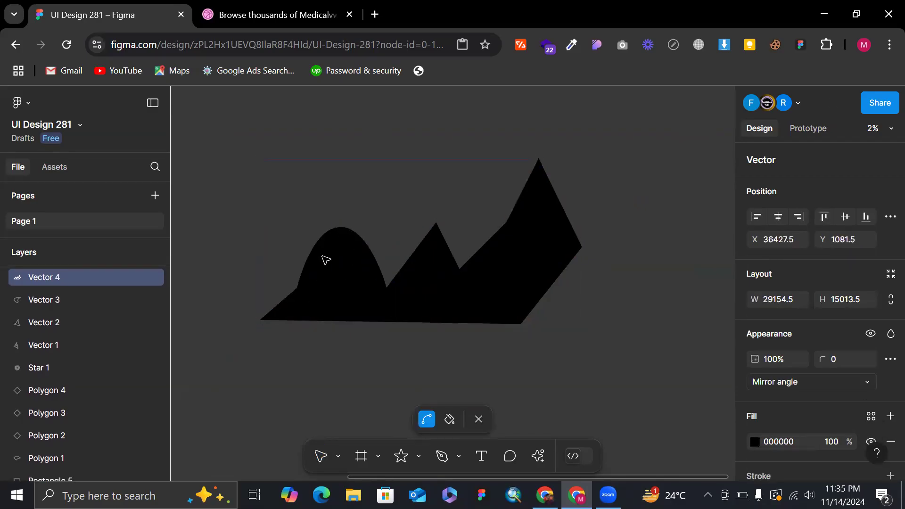
left_click(387, 288, "ctrl")
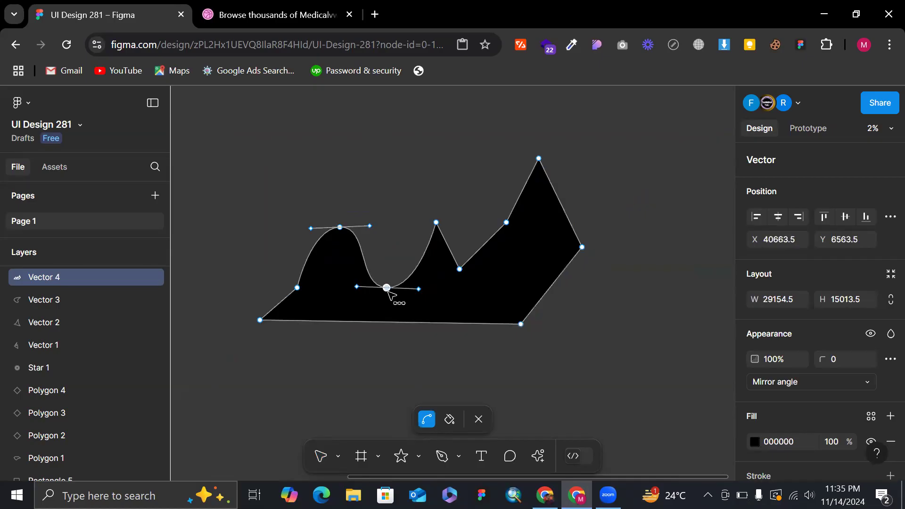
left_click(436, 222, "ctrl")
left_click(459, 269, "ctrl")
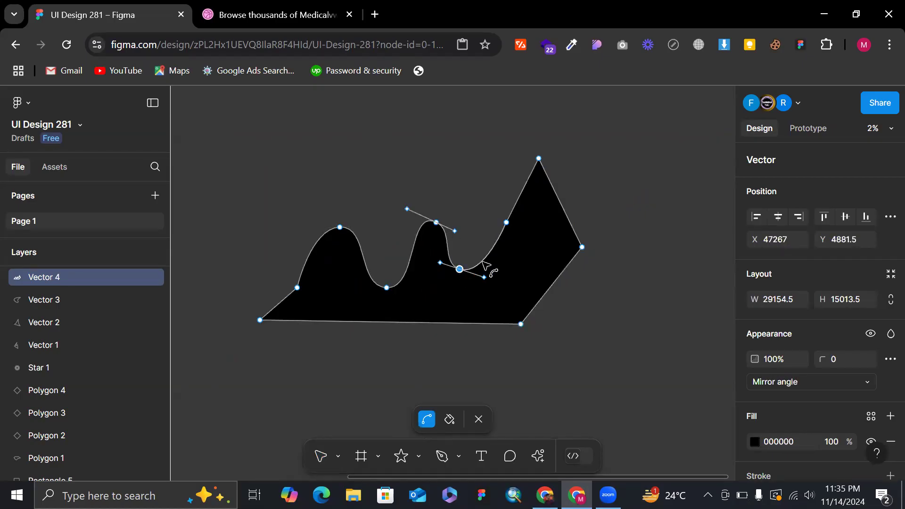
Bend the six remaining corner anchors into curves, from X 51503, Y 645.5 clockwise around the outline to X 32565, Y 6563.5.
left_click(506, 221, "ctrl")
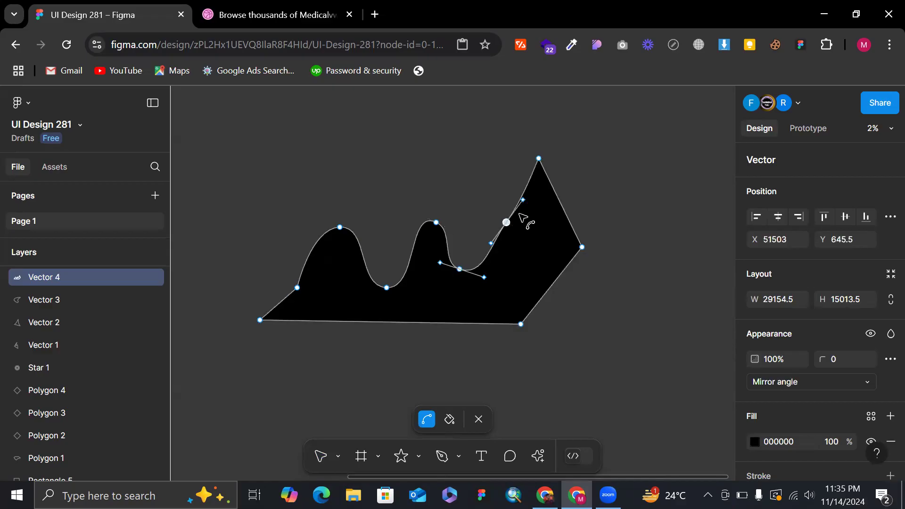
left_click(539, 159, "ctrl")
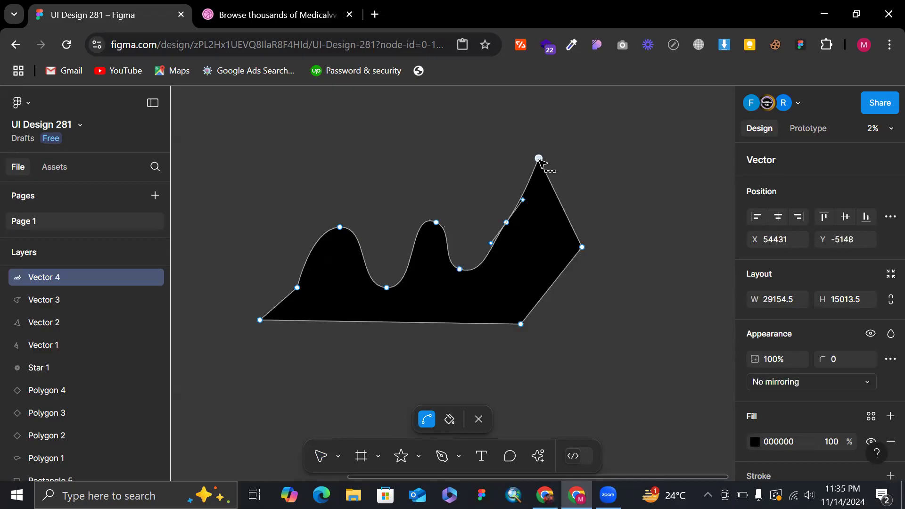
left_click(582, 247, "ctrl")
left_click(521, 324, "ctrl")
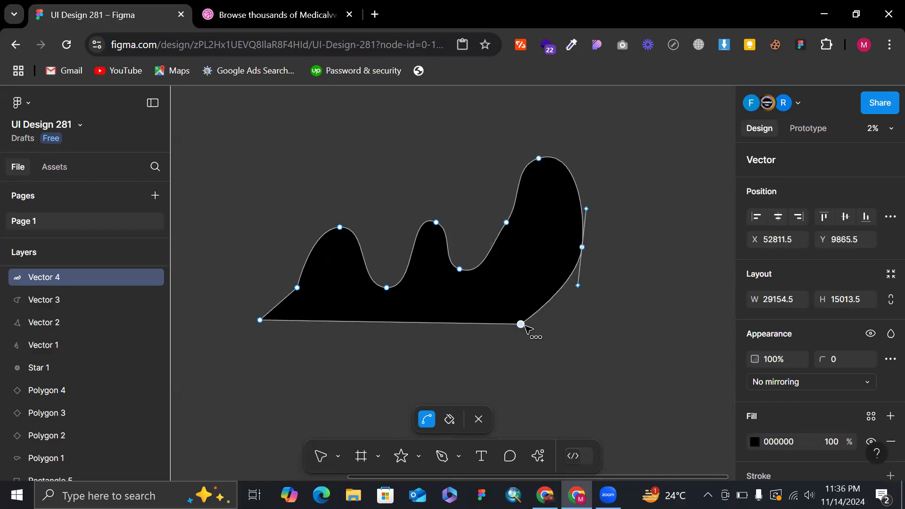
left_click(260, 320, "ctrl")
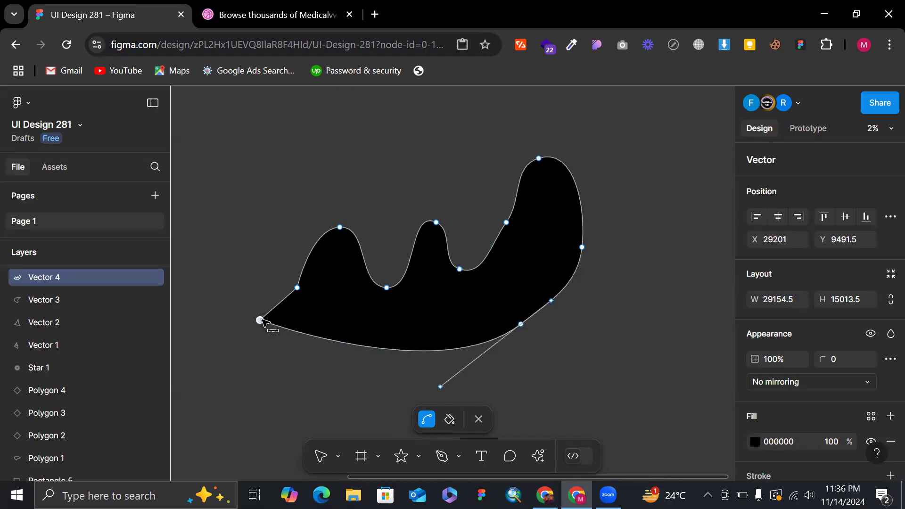
left_click(297, 287)
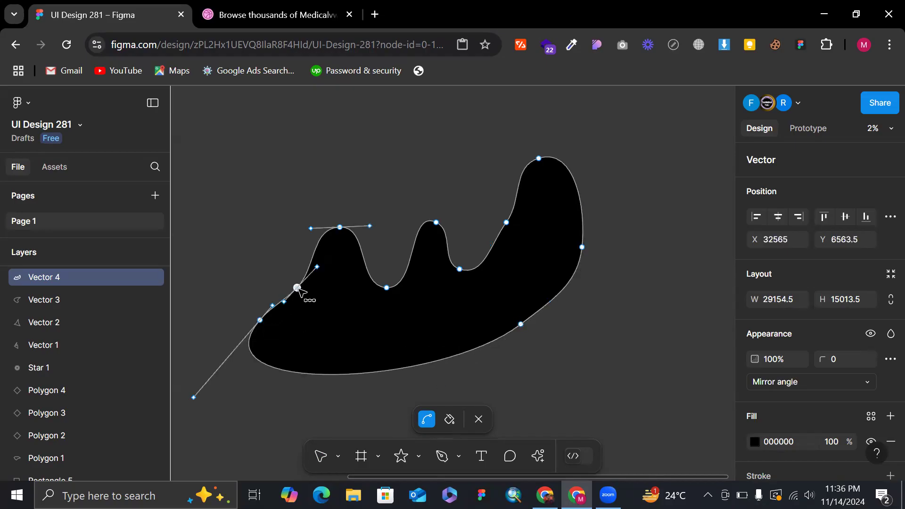
Reopen the curved shape for vector editing and turn its first peak, two lowest corners, far-right anchor and tallest peak back into sharp corners.
key("Escape")
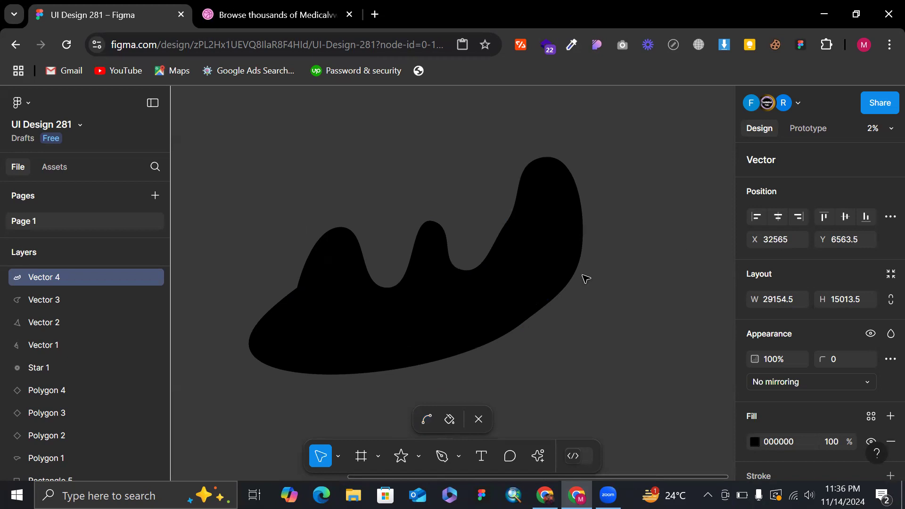
key("Escape")
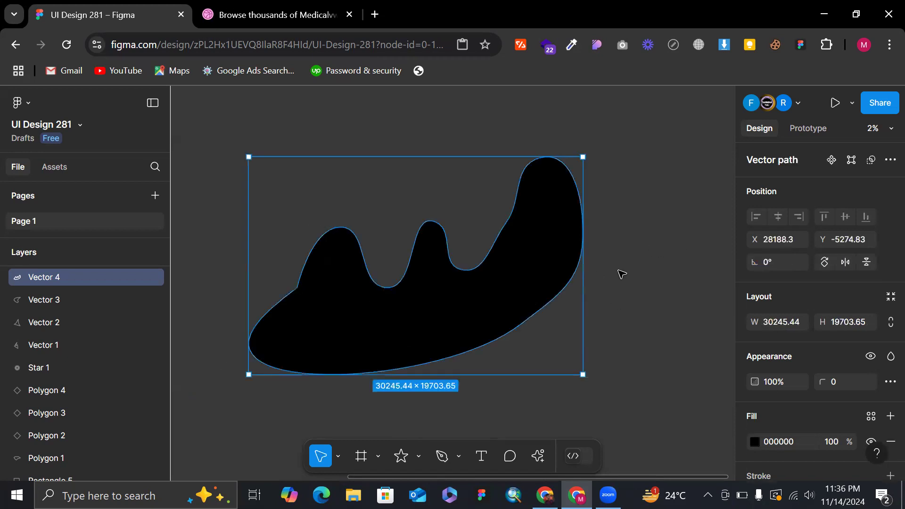
double_click(463, 328)
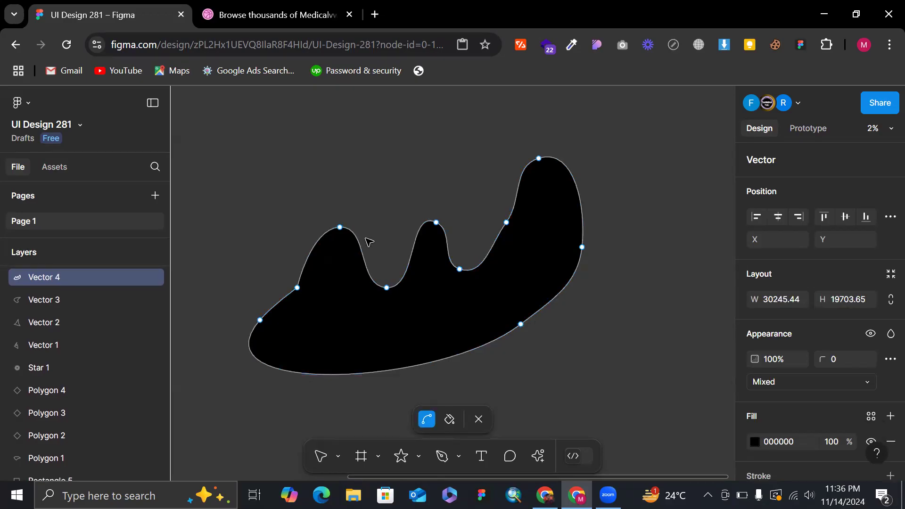
left_click(340, 228, "ctrl")
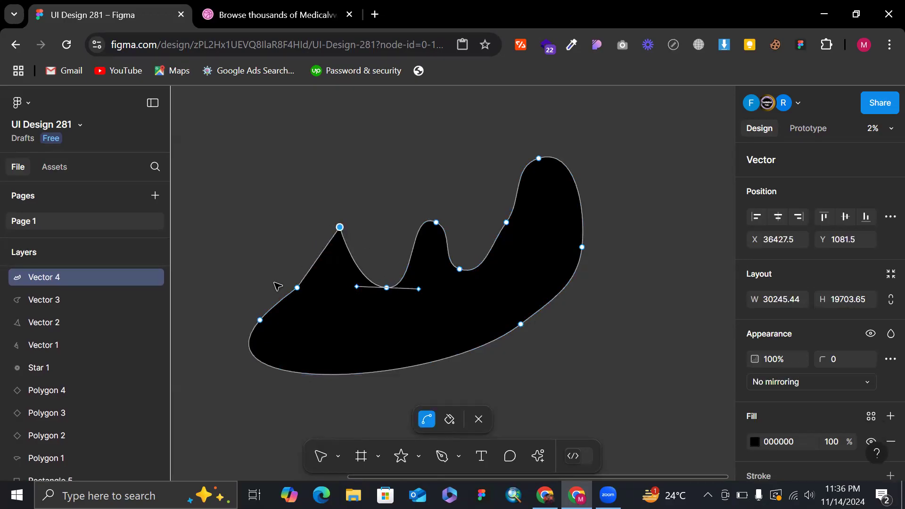
left_click(297, 287)
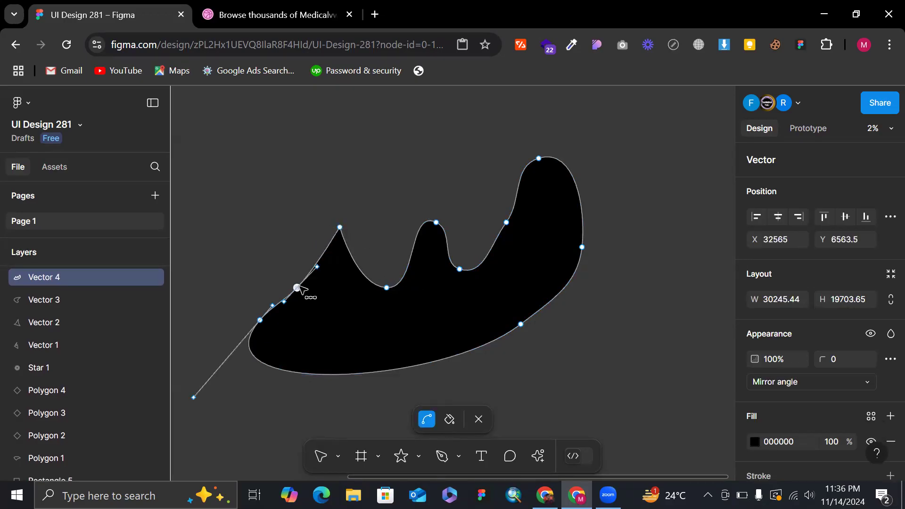
left_click(259, 320, "ctrl")
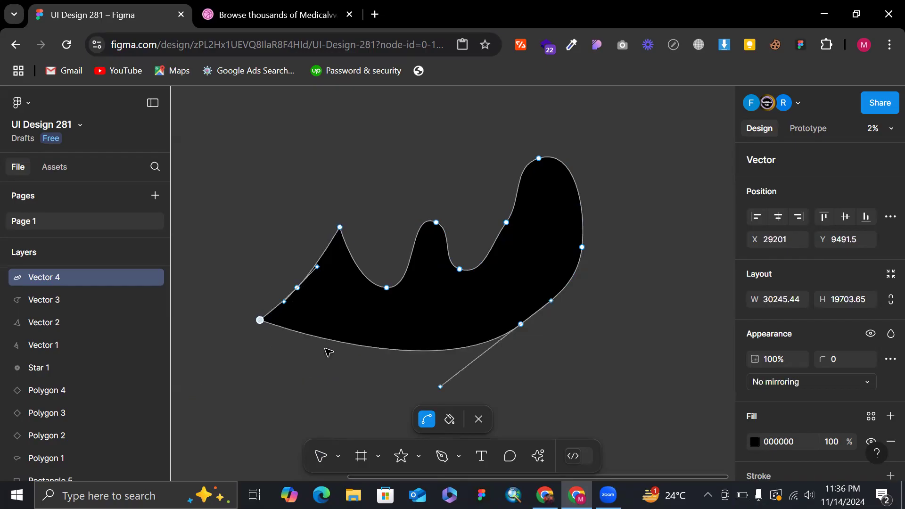
left_click(520, 324, "ctrl")
left_click(581, 247)
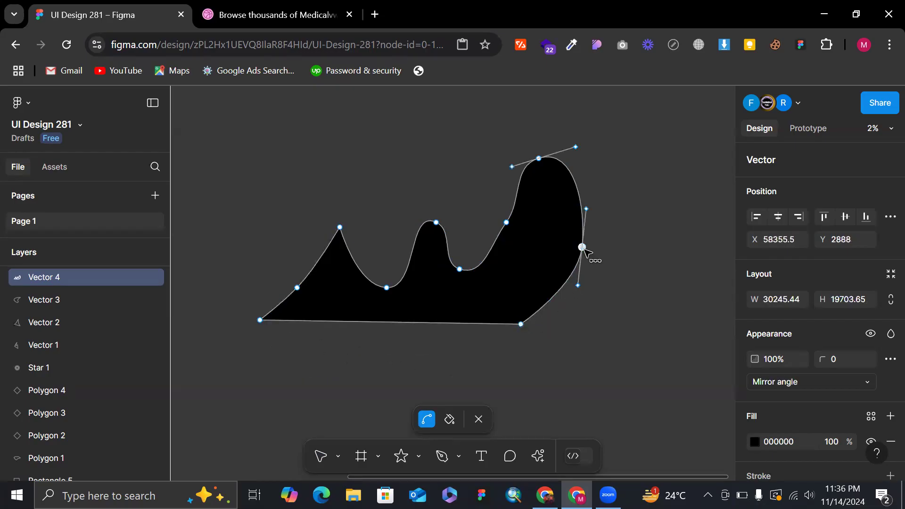
left_click(582, 248, "ctrl")
left_click(539, 158)
left_click(539, 159, "ctrl")
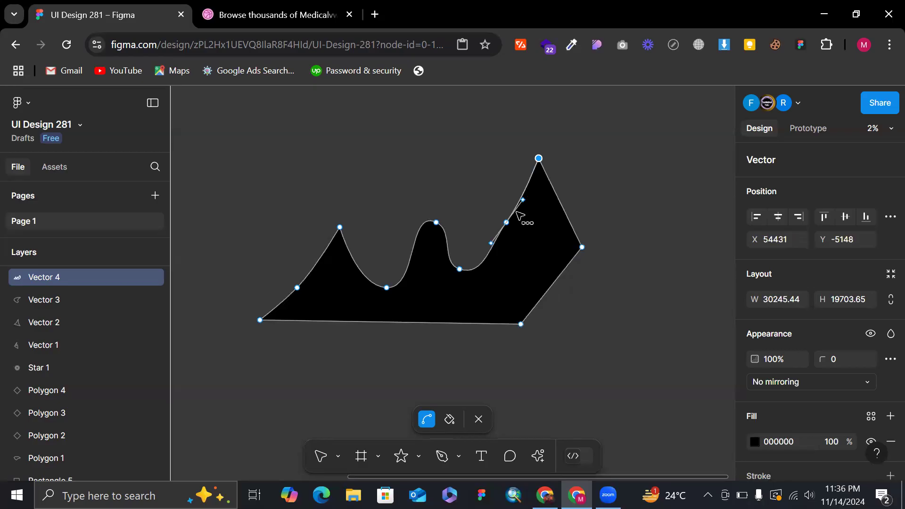
Straighten the shoulder below the tallest peak, both valleys and the middle peak into sharp corners, and exit vector editing.
left_click(506, 222)
left_click(506, 223, "ctrl")
left_click(459, 269)
left_click(459, 269, "ctrl")
left_click(435, 222)
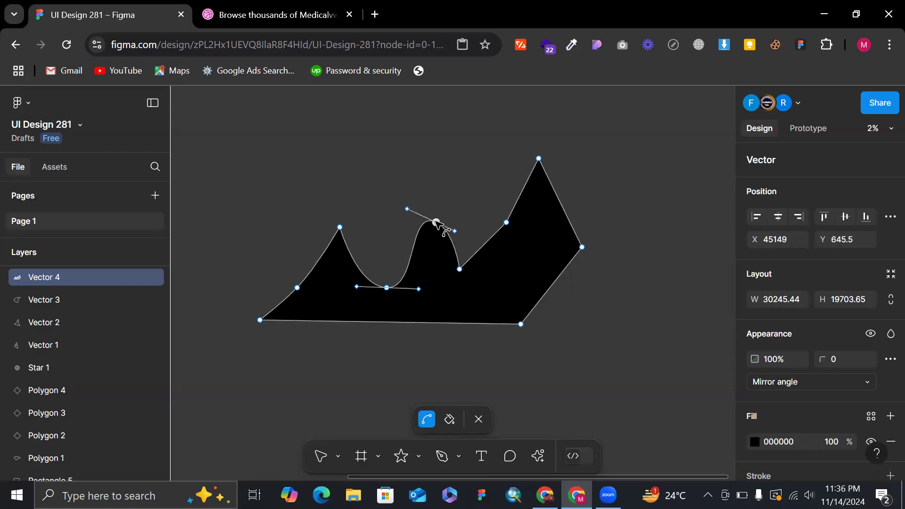
left_click(435, 221, "ctrl")
left_click(386, 287)
left_click(386, 287, "ctrl")
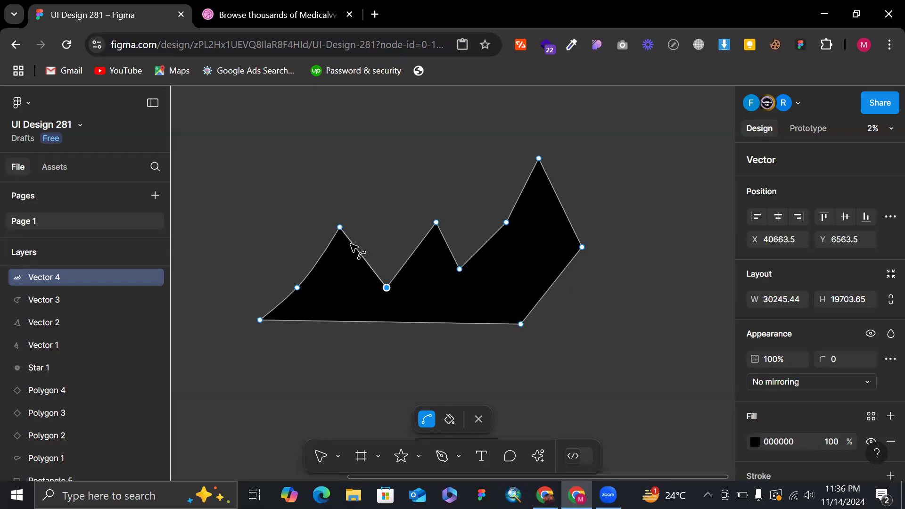
key("Escape")
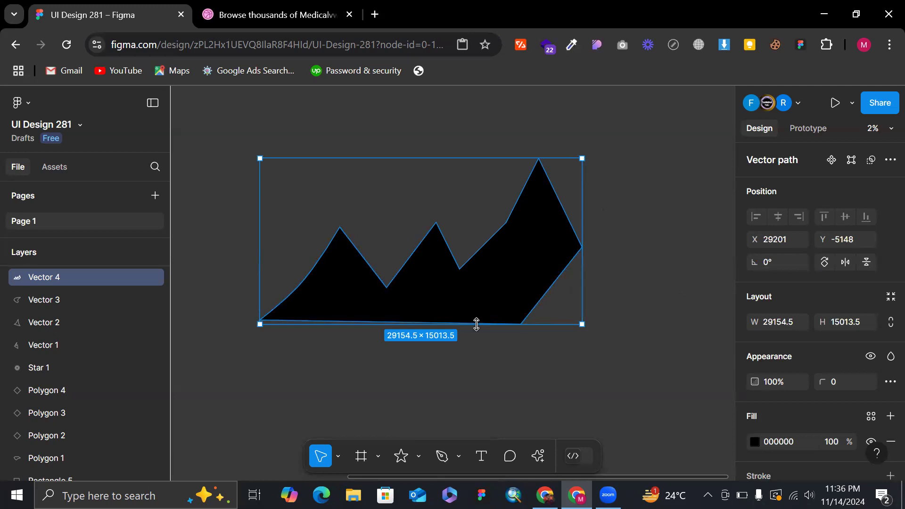
Reopen the shape and bend its tallest peak at X 54431, Y -5148 into a curve with mirrored-angle handles.
double_click(546, 208)
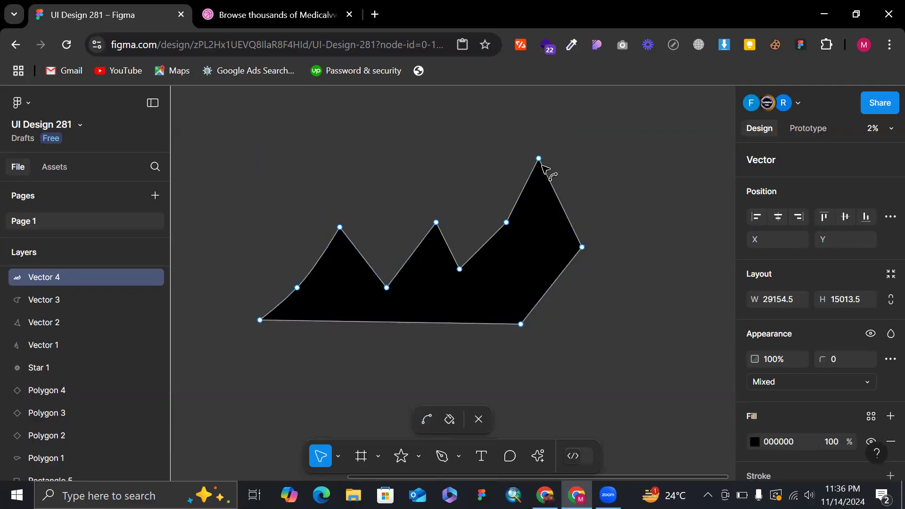
key("ctrl")
left_click_drag(539, 159, 512, 166)
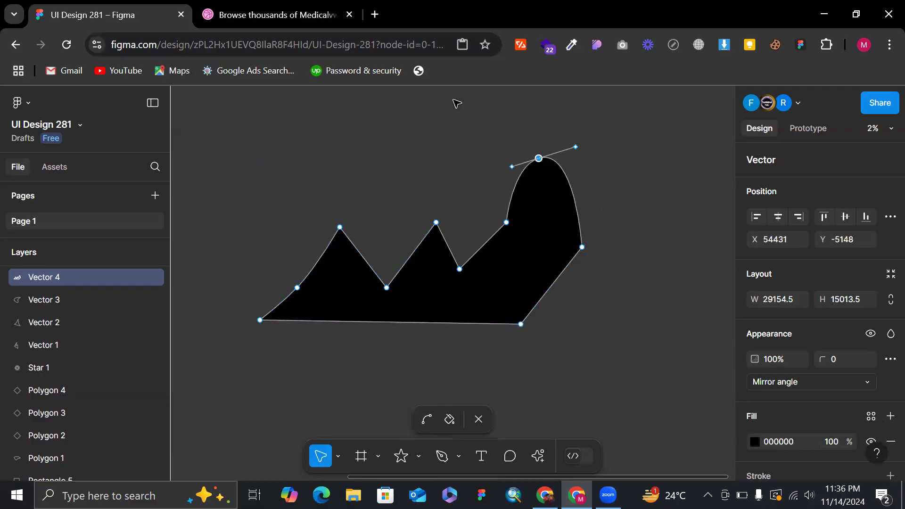
Reshape the tallest peak with unmirrored handles, one straight up to Y -7448 and the other horizontal to the right, and exit vector editing.
scroll(516, 142, "up", 5)
scroll(515, 142, "right", 3)
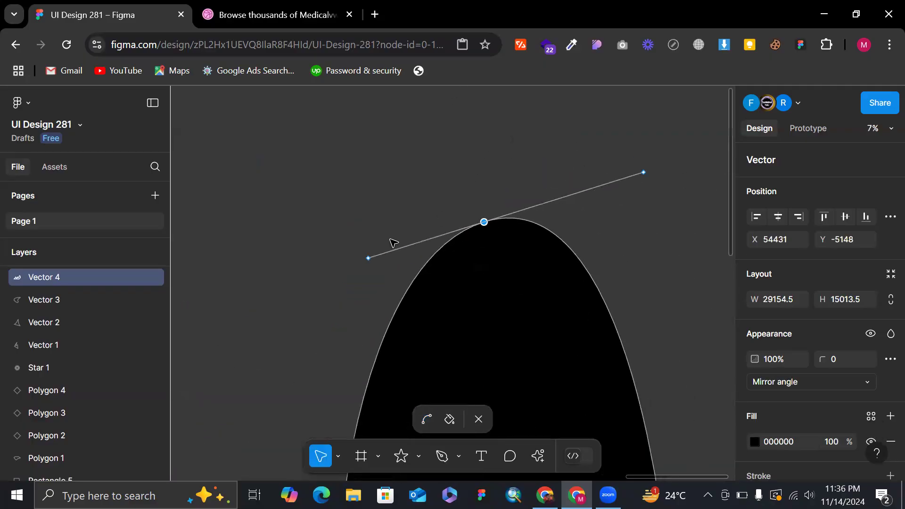
left_click_drag(371, 259, 484, 325)
left_click_drag(650, 178, 501, 222)
scroll(501, 222, "down", 3)
left_click_drag(496, 267, 496, 178)
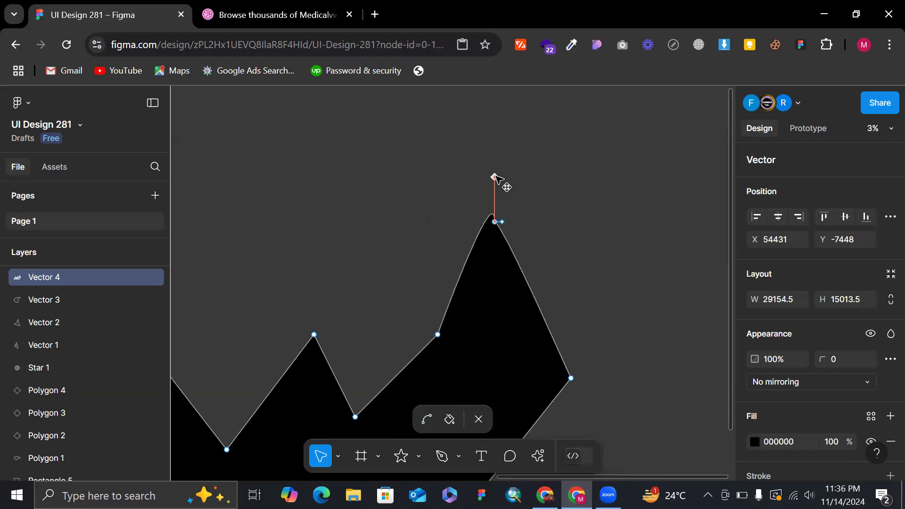
left_click_drag(506, 223, 595, 222)
scroll(667, 203, "down", 2)
key("Escape")
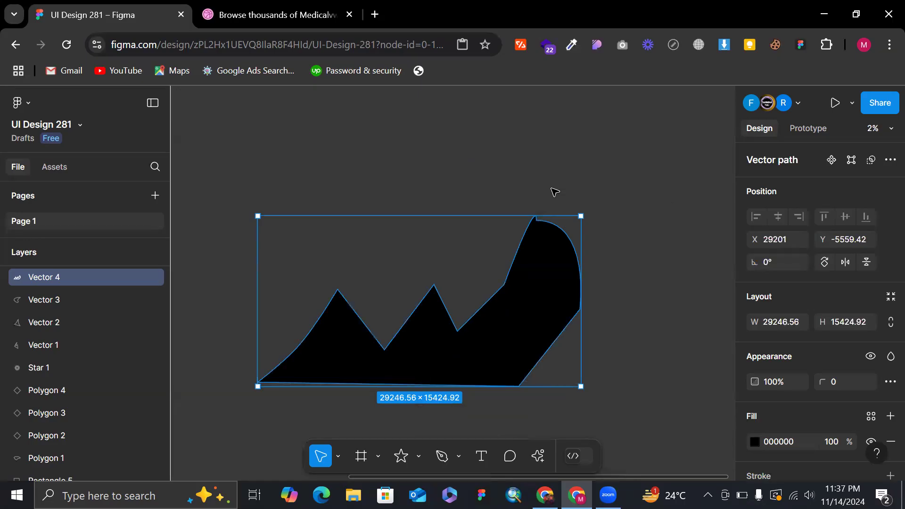
key("Escape")
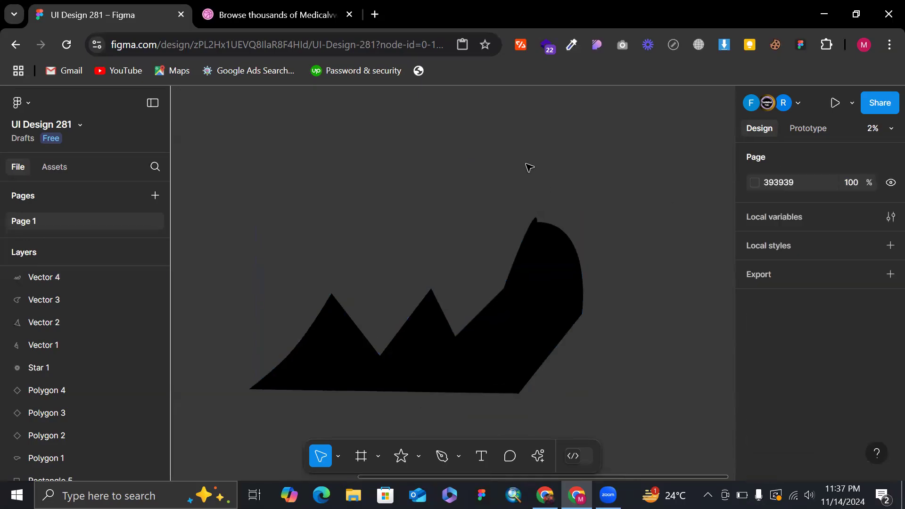
Shrink the black shape to about 4989 × 2631 and move it beside the white crescent, at about X 18866, Y 3875.
key("shift+1")
left_click_drag(679, 320, 643, 293)
left_click(551, 242)
scroll(551, 222, "left", 8)
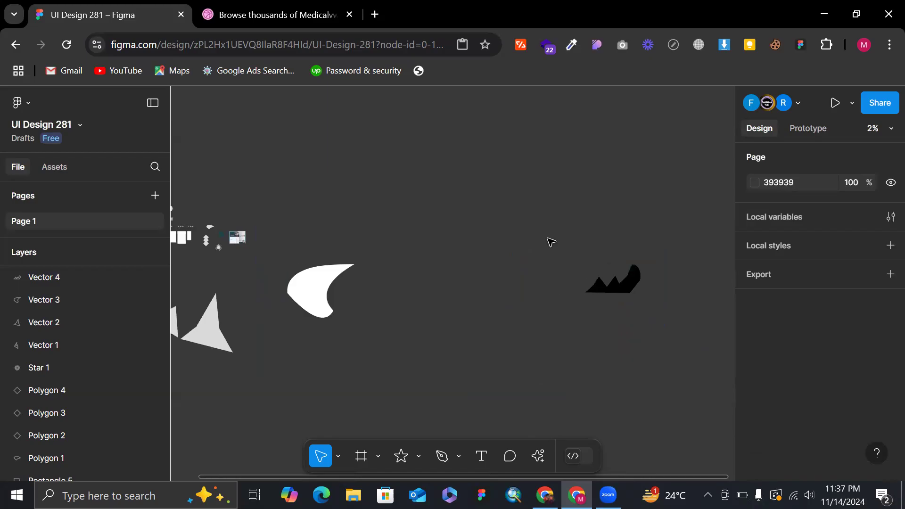
scroll(553, 203, "right", 8)
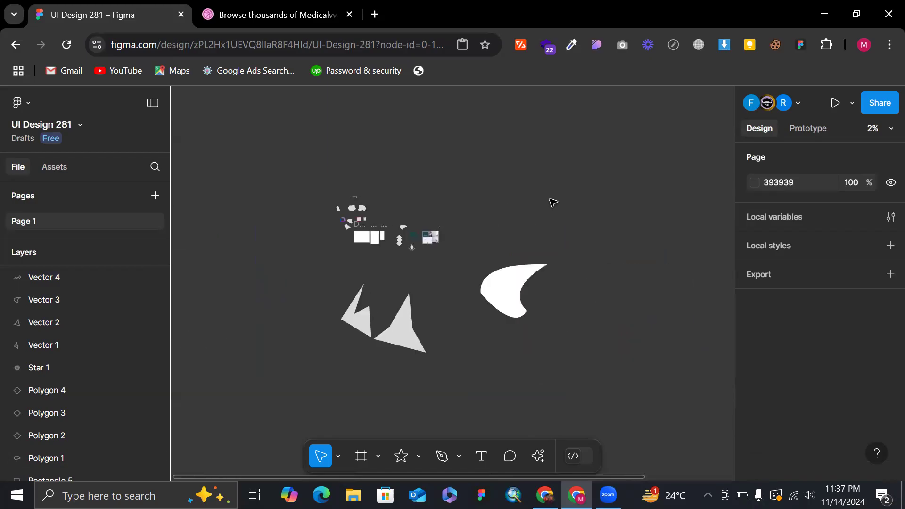
left_click(587, 290)
left_click_drag(580, 282, 368, 295)
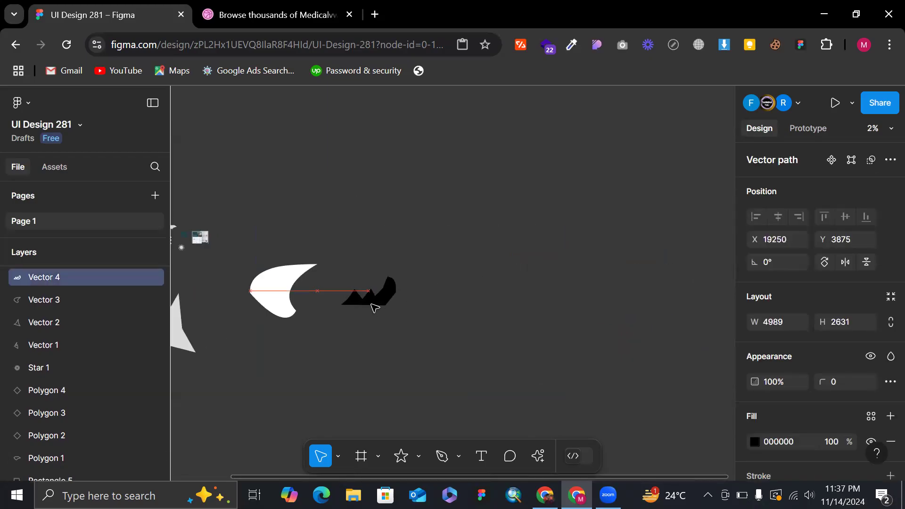
Open google.com in a new browser tab and search for "pen tool practice".
left_click(375, 13)
type("google.com")
key("Return")
type("PEN TOOL")
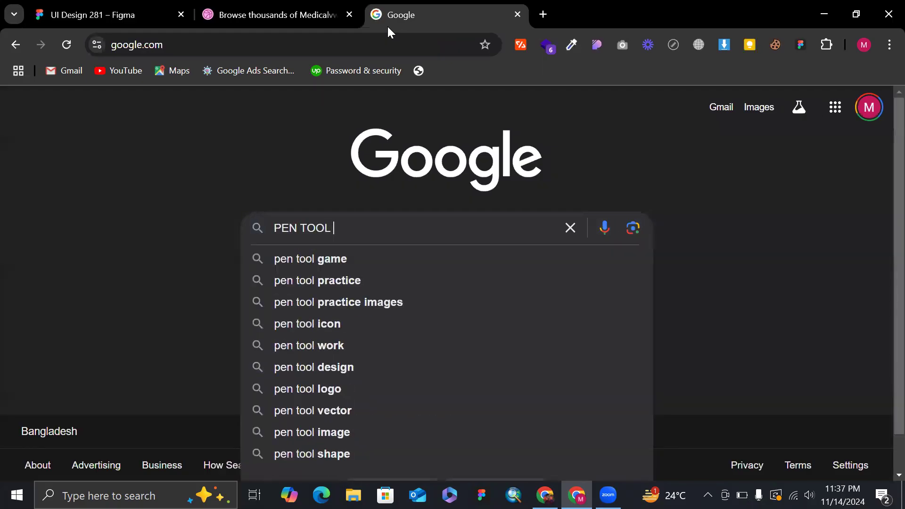
key("Down")
key("Down")
key("Return")
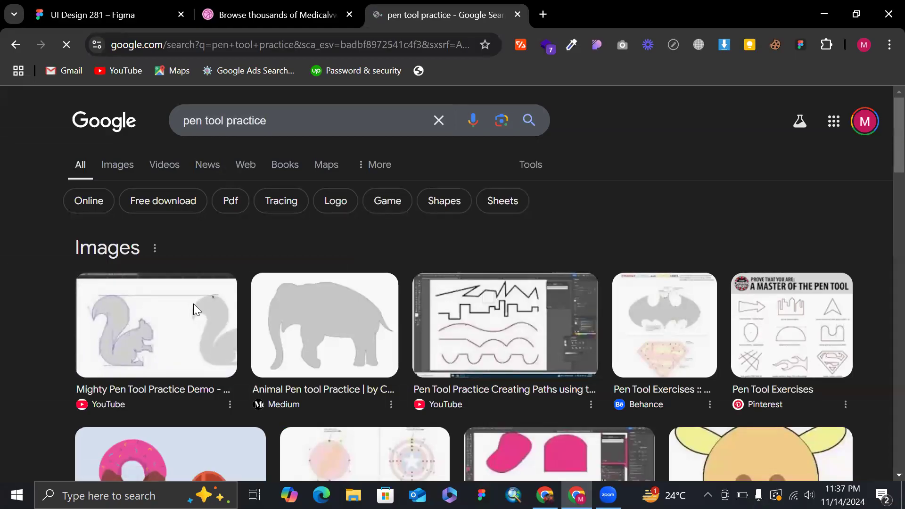
Open the preview of the "Mighty Pen Tool Practice Demo" squirrel result and copy its image.
left_click(197, 310)
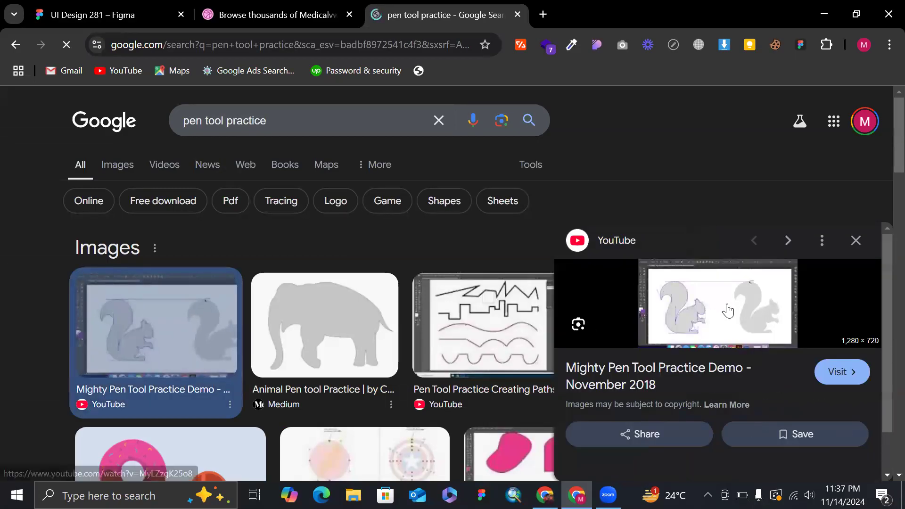
right_click(729, 309)
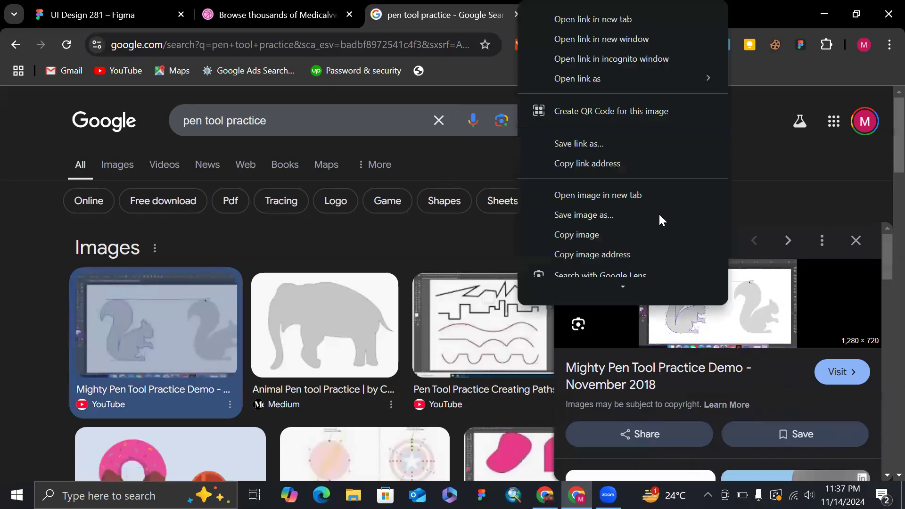
left_click(584, 234)
Switch back to the Figma file and paste the copied squirrel image onto an empty area of the canvas.
left_click(136, 7)
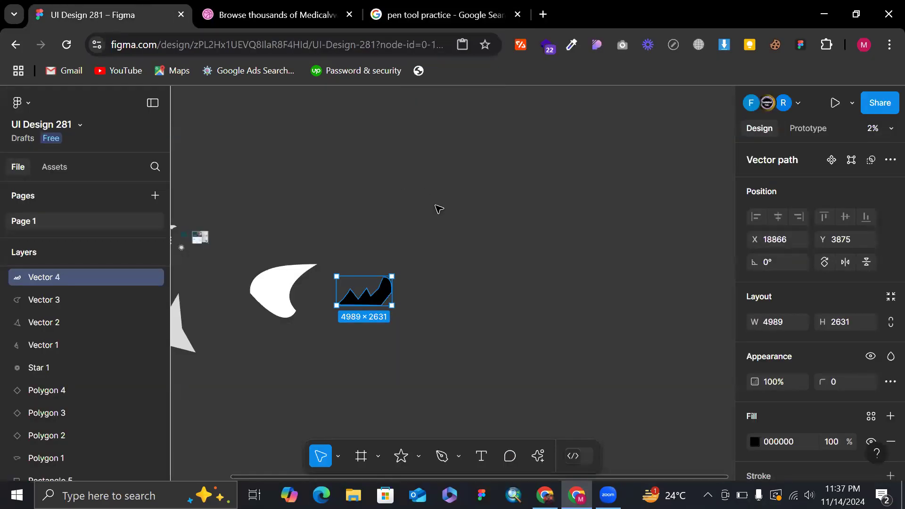
left_click(421, 214)
scroll(421, 214, "up", 3)
scroll(391, 217, "left", 6)
scroll(391, 217, "up", 3)
scroll(391, 217, "up", 5)
scroll(391, 217, "right", 3)
scroll(391, 217, "down", 3)
scroll(391, 216, "down", 2)
scroll(391, 216, "right", 4)
scroll(391, 217, "up", 2)
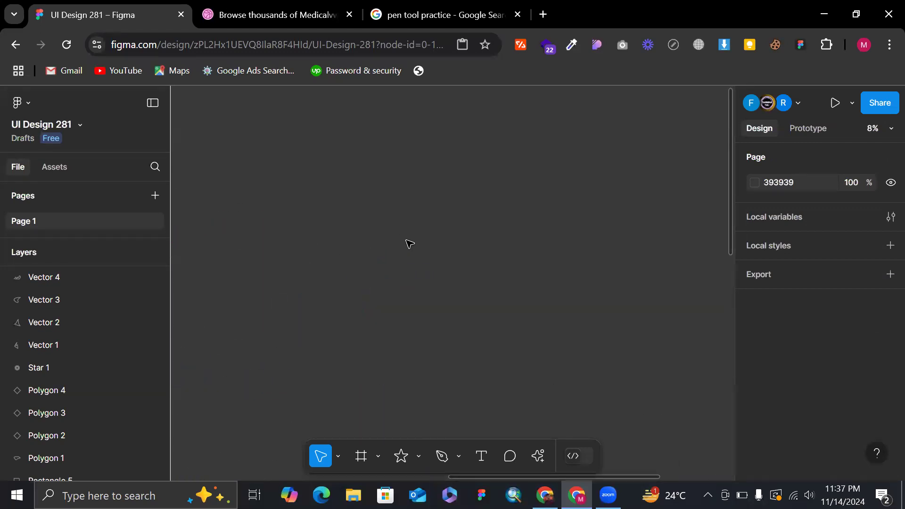
key("ctrl+v")
scroll(410, 244, "up", 2)
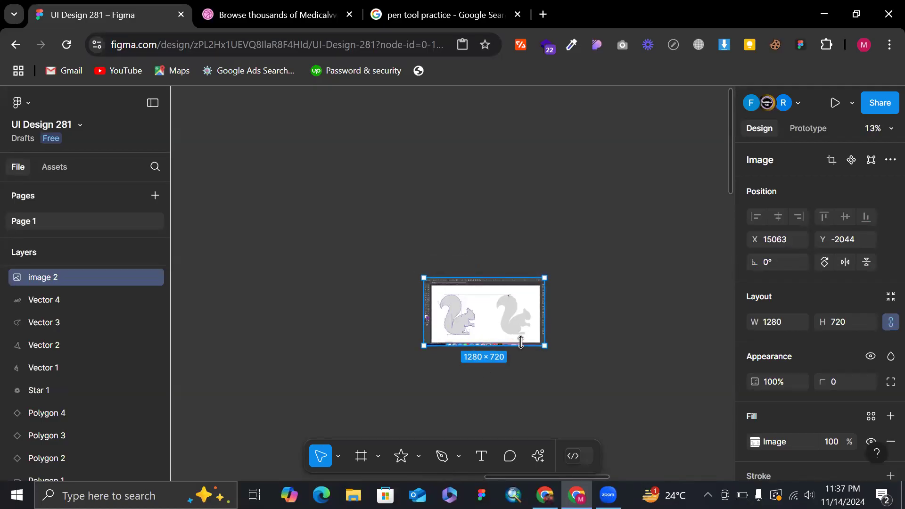
Move the squirrel image next to the teal web-page mockup and enlarge it to about 4514 × 2538.
left_click_drag(520, 357, 528, 384)
scroll(528, 385, "down", 3)
scroll(514, 389, "up", 2)
scroll(529, 387, "down", 4)
scroll(531, 387, "down", 2)
left_click_drag(514, 295, 403, 339)
scroll(403, 339, "up", 2)
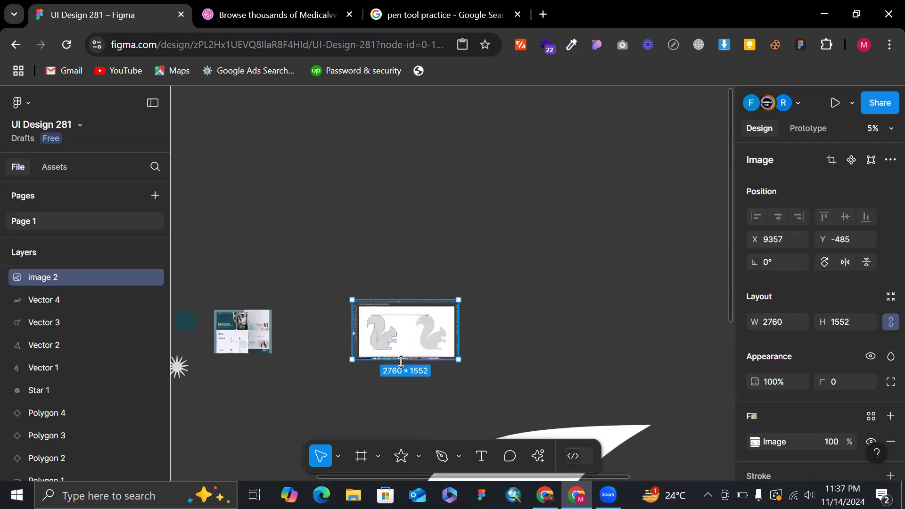
left_click_drag(404, 373, 403, 392)
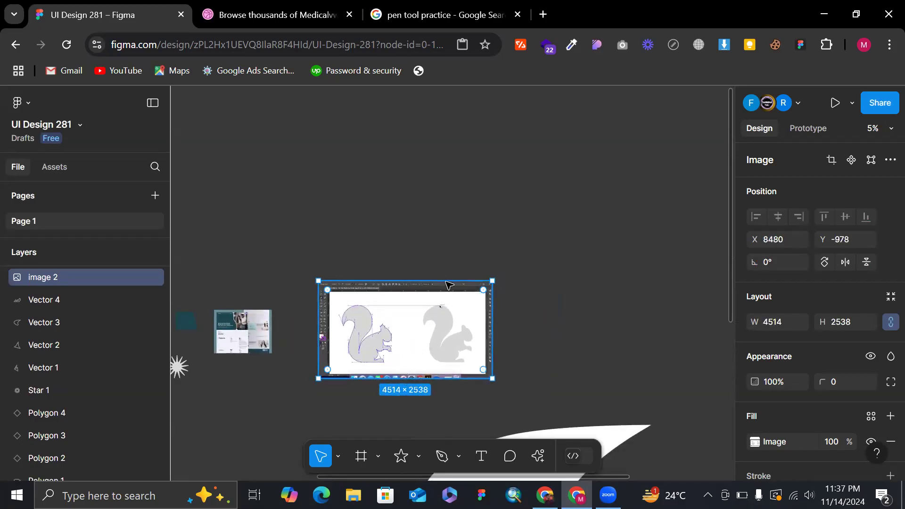
Crop the application borders off all four sides of the squirrel image, leaving the white drawing area at about 4243 × 2223.
scroll(446, 282, "down", 5)
left_click_drag(446, 274, 425, 273)
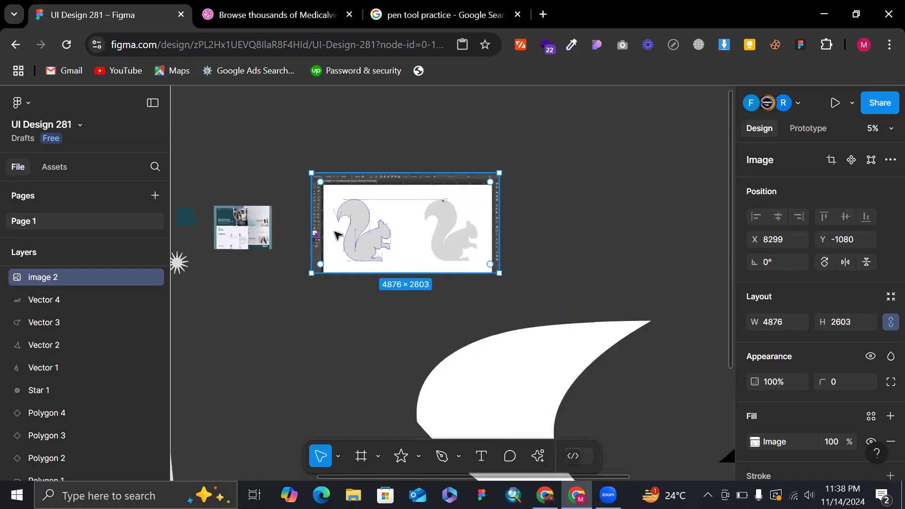
scroll(336, 234, "up", 5)
left_click_drag(290, 273, 307, 278)
scroll(306, 278, "down", 4)
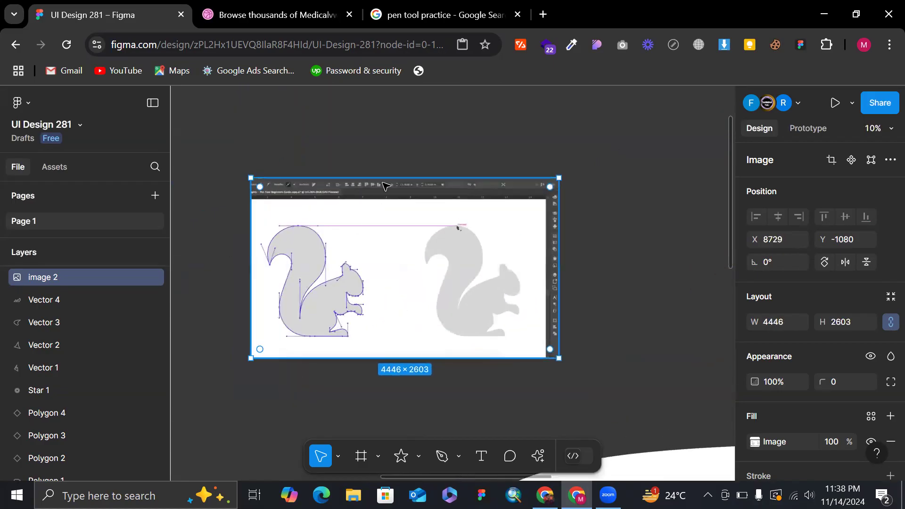
left_click_drag(390, 194, 390, 191)
scroll(390, 191, "up", 3)
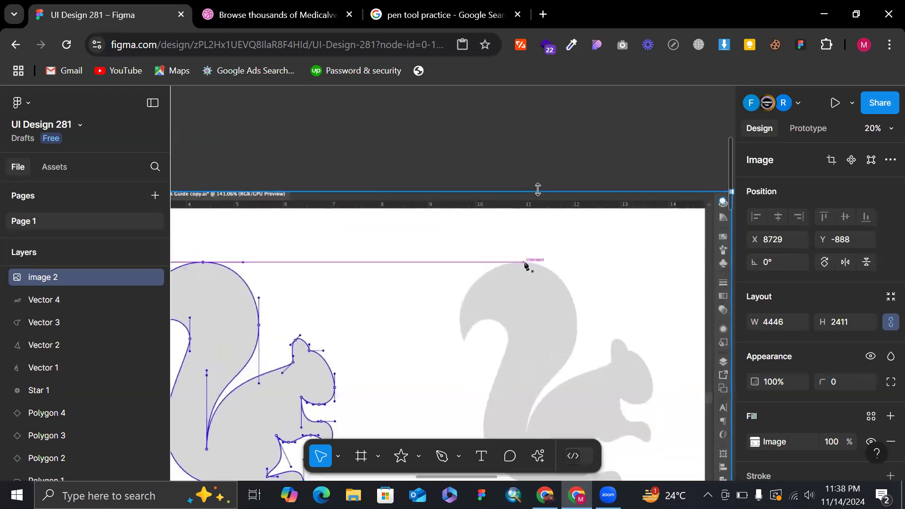
left_click_drag(540, 215, 541, 216)
scroll(542, 219, "right", 5)
scroll(545, 222, "down", 3)
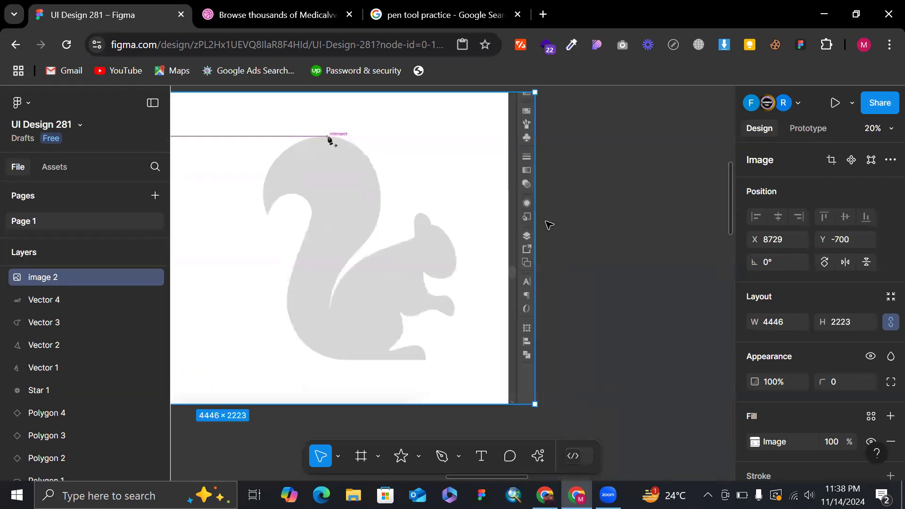
mouse_move(533, 251)
left_mouse_down()
mouse_move(505, 253)
mouse_move(525, 276)
mouse_move(535, 258)
left_mouse_up()
scroll(505, 253, "down", 5)
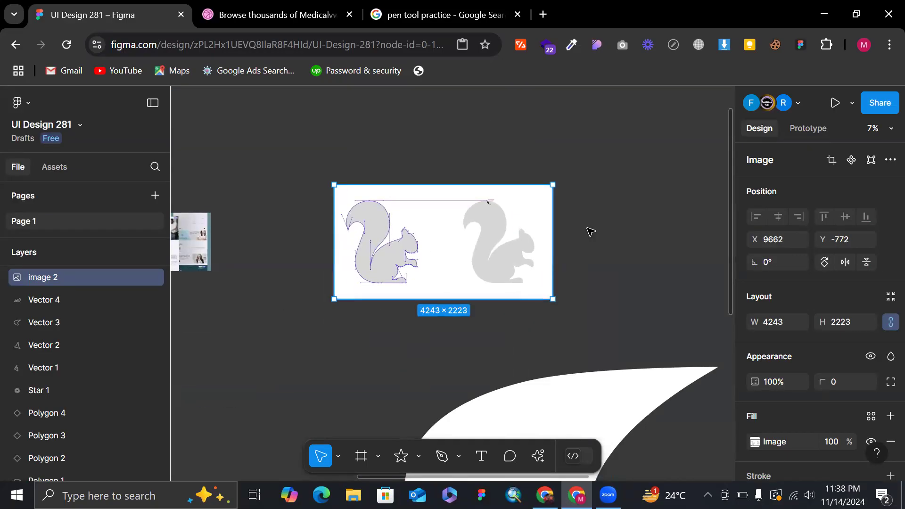
Move the cropped squirrel image to the empty canvas below the vector shapes, at about X 12535, Y 9909.
left_click(590, 232)
scroll(591, 231, "right", 2)
scroll(590, 231, "down", 1)
scroll(590, 230, "down", 1)
scroll(589, 228, "down", 2)
left_click_drag(471, 200, 507, 337)
scroll(511, 170, "right", 2)
scroll(503, 175, "down", 3)
scroll(507, 338, "down", 3)
scroll(507, 338, "right", 2)
scroll(507, 337, "up", 3)
scroll(427, 247, "up", 3)
scroll(403, 225, "up", 2)
scroll(480, 214, "left", 3)
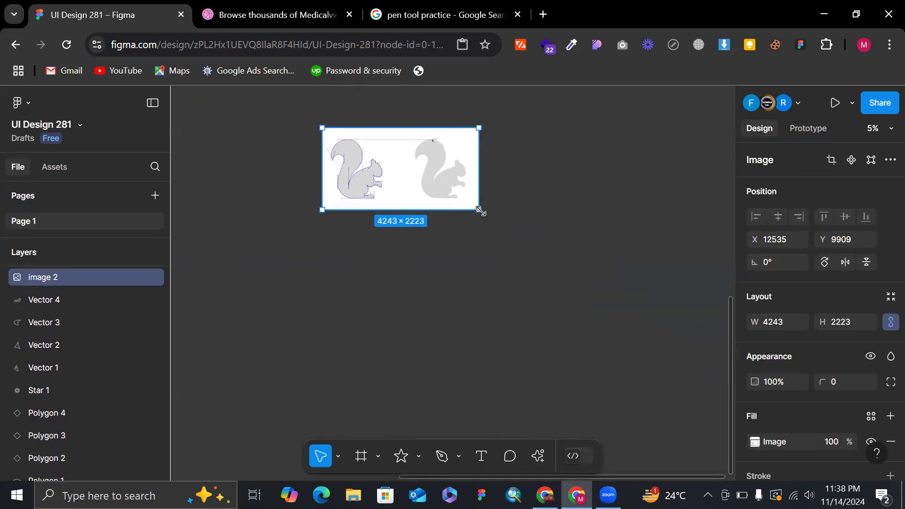
Enlarge the squirrel image to about 9581 × 5020 and move it to about X 11235, Y 12453.
left_click_drag(503, 230, 463, 254)
scroll(506, 236, "down", 3)
scroll(551, 245, "up", 2)
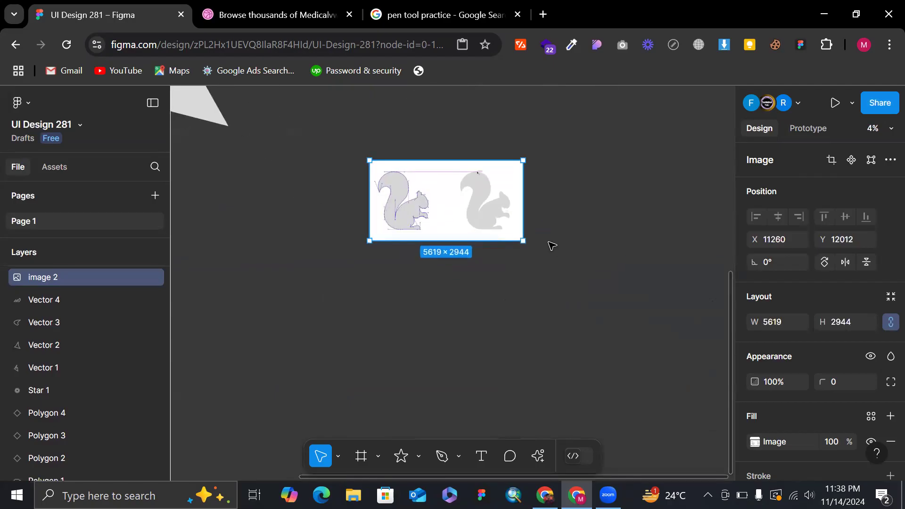
left_click(553, 246)
scroll(553, 246, "up", 2)
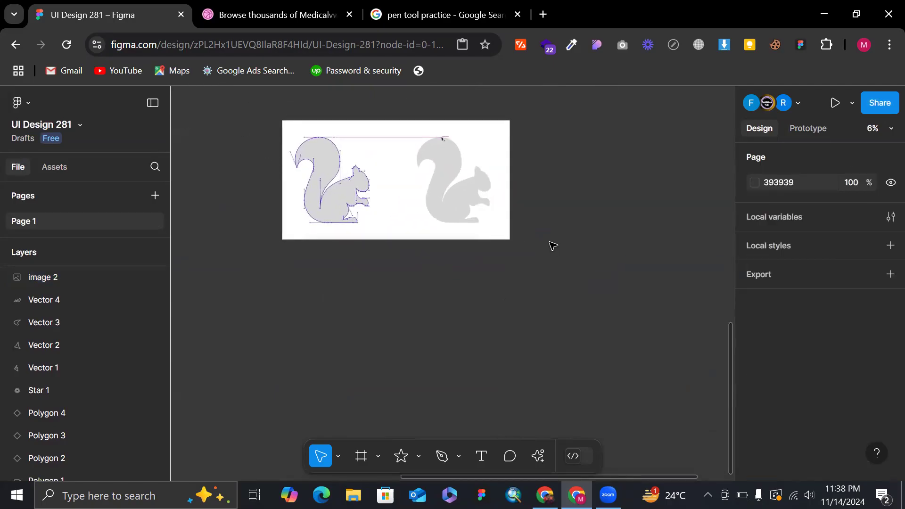
left_click(500, 222)
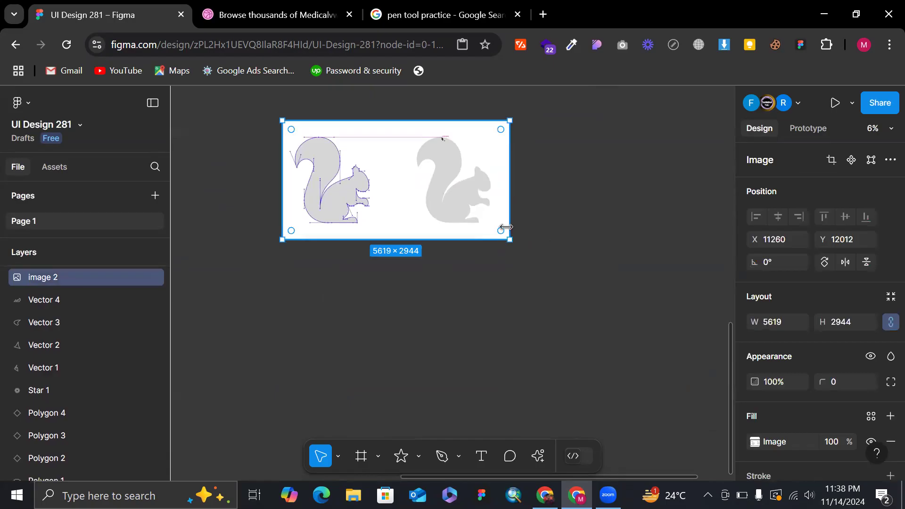
left_click_drag(511, 242, 545, 279)
scroll(628, 255, "down", 2)
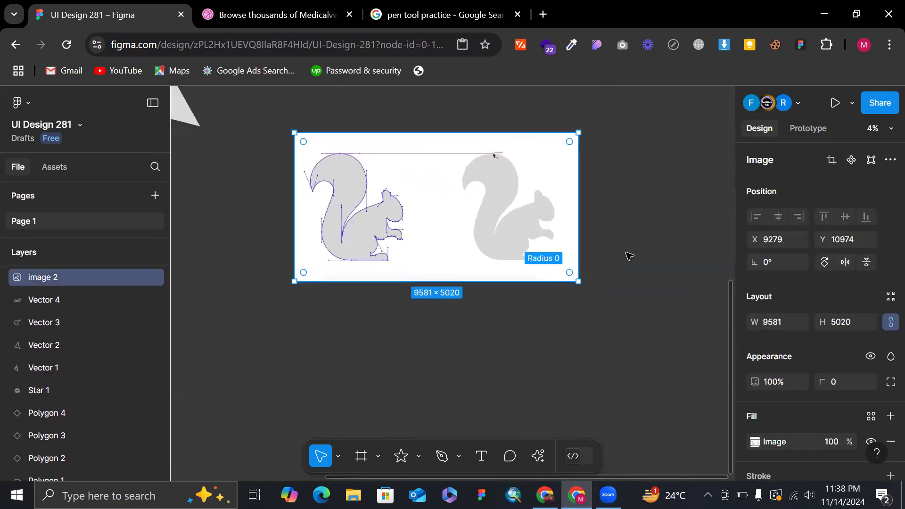
left_click(630, 256)
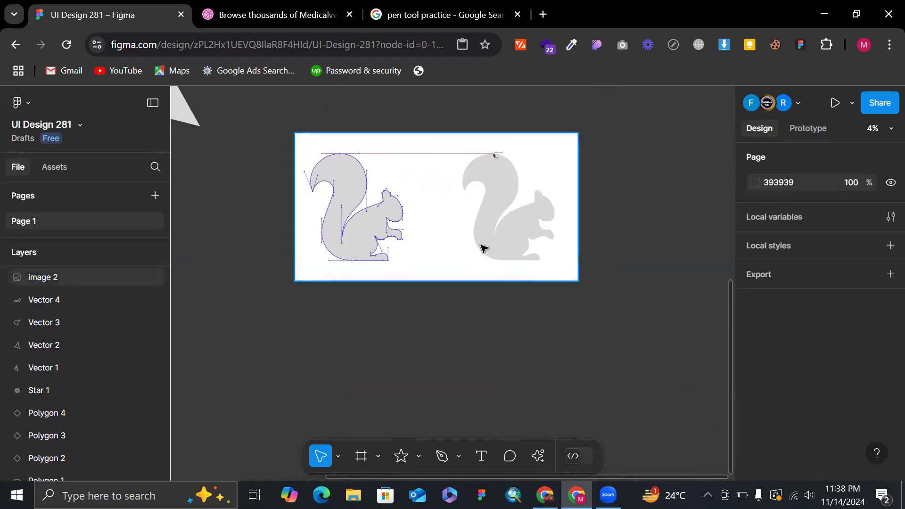
left_click_drag(476, 243, 534, 286)
scroll(534, 244, "down", 2)
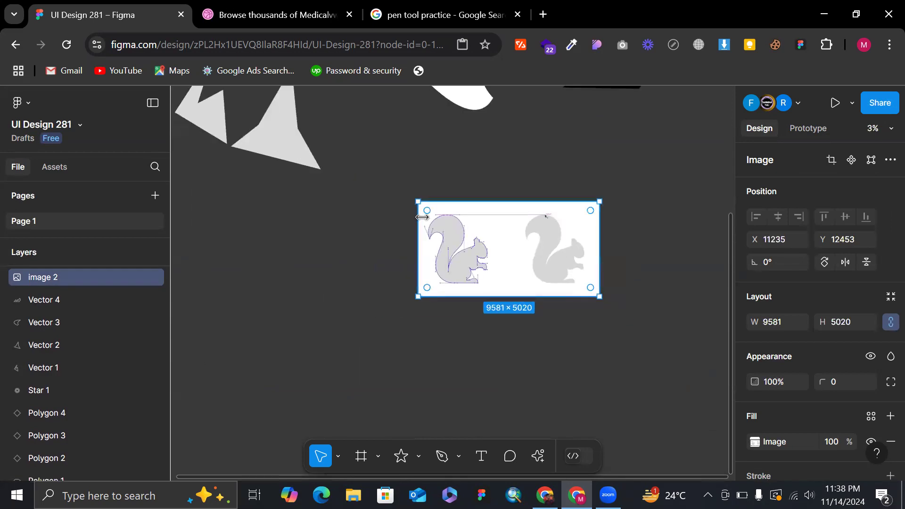
Compare the outlined squirrel and its anchor points with the plain gray silhouette in the reference image.
scroll(422, 217, "up", 3)
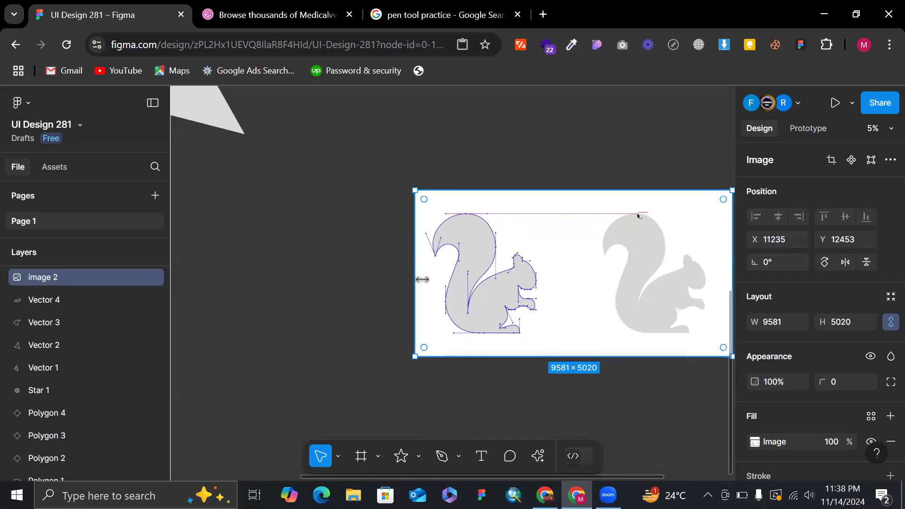
scroll(626, 236, "right", 2)
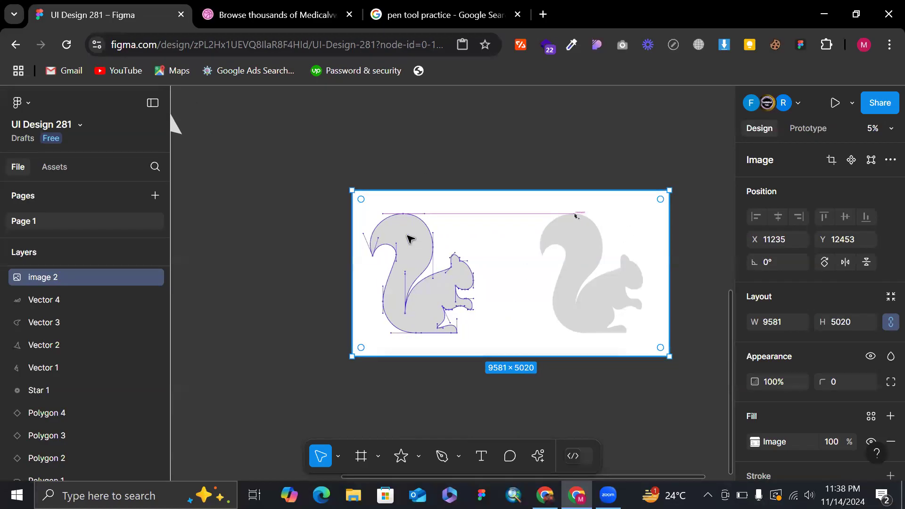
scroll(491, 246, "down", 3)
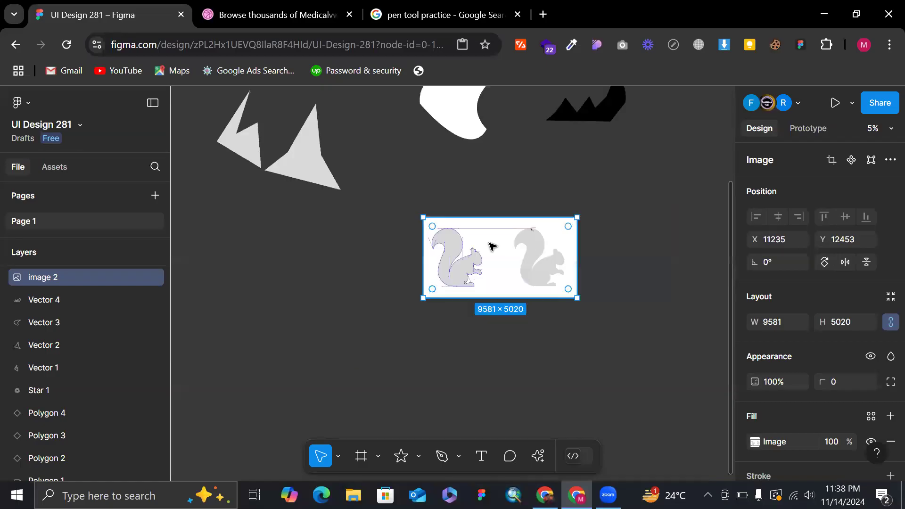
scroll(489, 246, "up", 3)
scroll(372, 355, "down", 4)
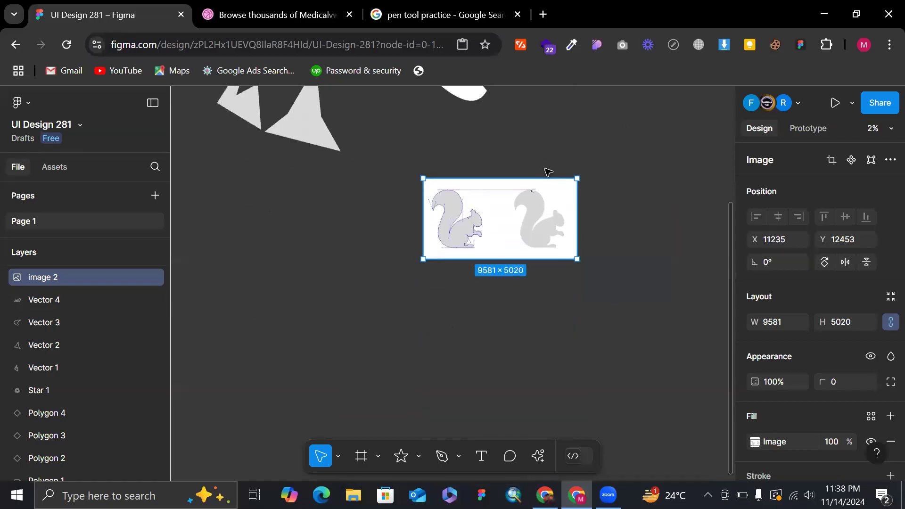
scroll(545, 172, "up", 5)
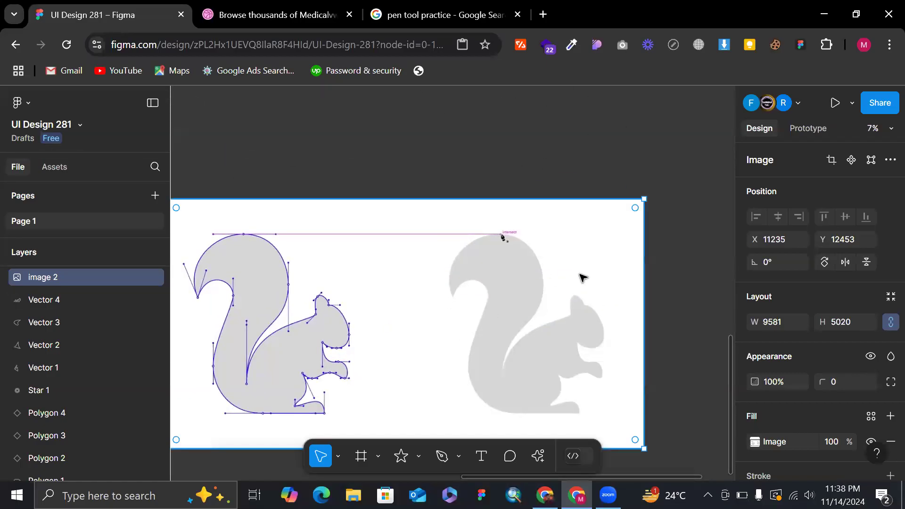
scroll(584, 279, "down", 3)
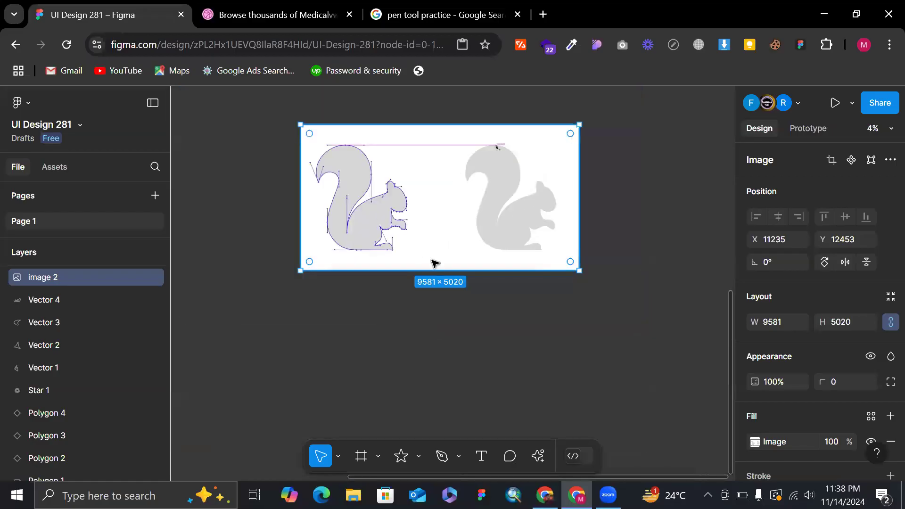
scroll(369, 150, "down", 3)
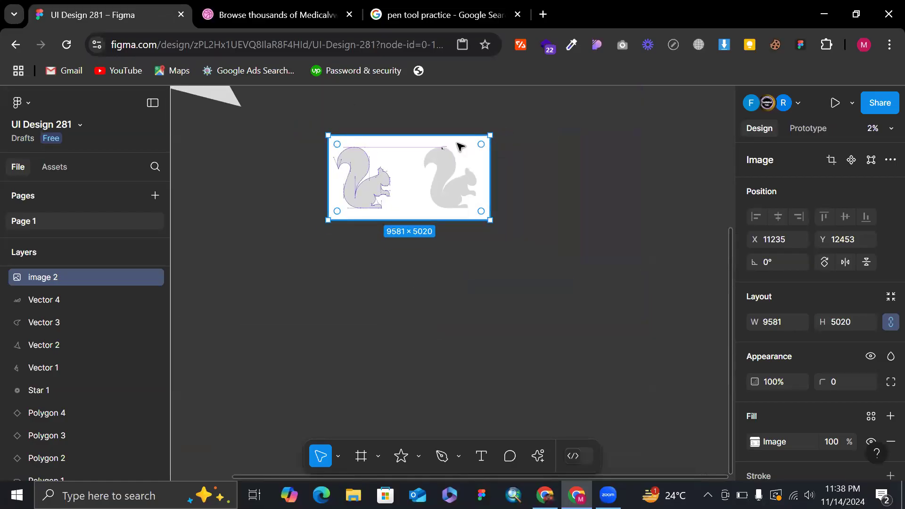
Delete the two gray spiky vectors, the white curved vector and the black jagged vector above the squirrel image.
scroll(460, 146, "down", 2)
scroll(371, 156, "up", 5)
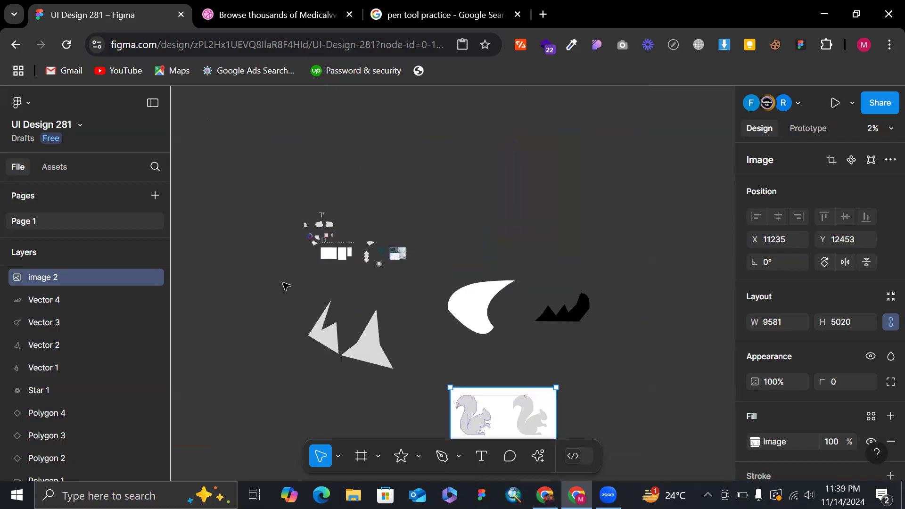
scroll(285, 286, "up", 7)
scroll(462, 237, "down", 6)
left_click_drag(378, 293, 549, 343)
key("Delete")
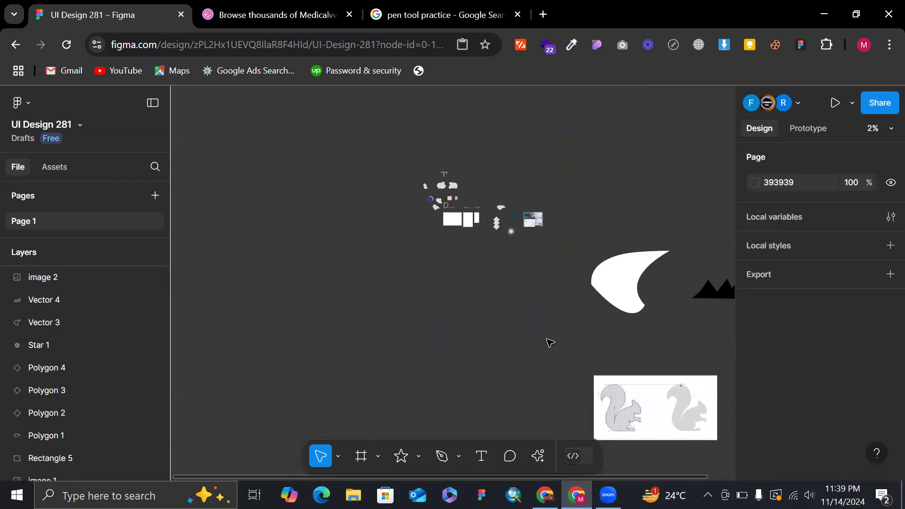
left_click_drag(620, 213, 736, 337)
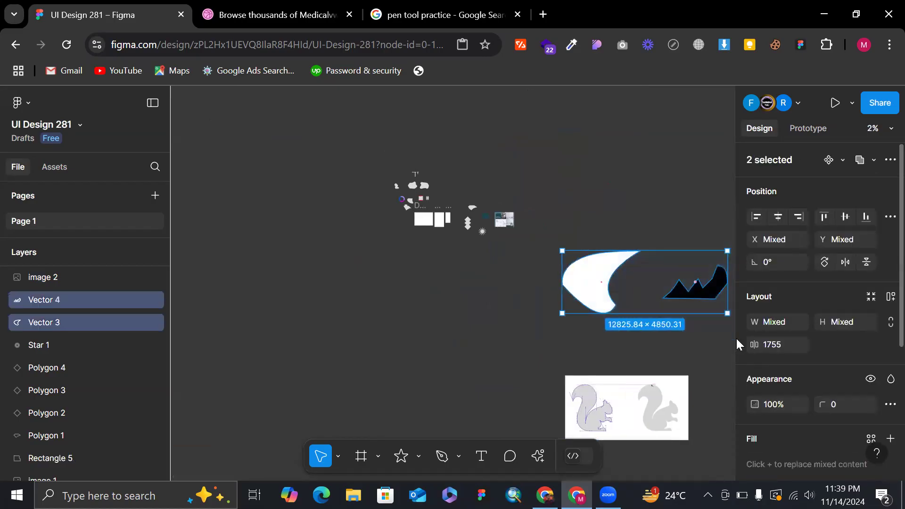
key("Delete")
Delete the remaining practice shapes, text and mockups, keeping only the squirrel image and the Desktop, iPad mini and iPhone frames.
left_click_drag(455, 170, 530, 283)
key("Delete")
scroll(384, 140, "up", 2, "ctrl")
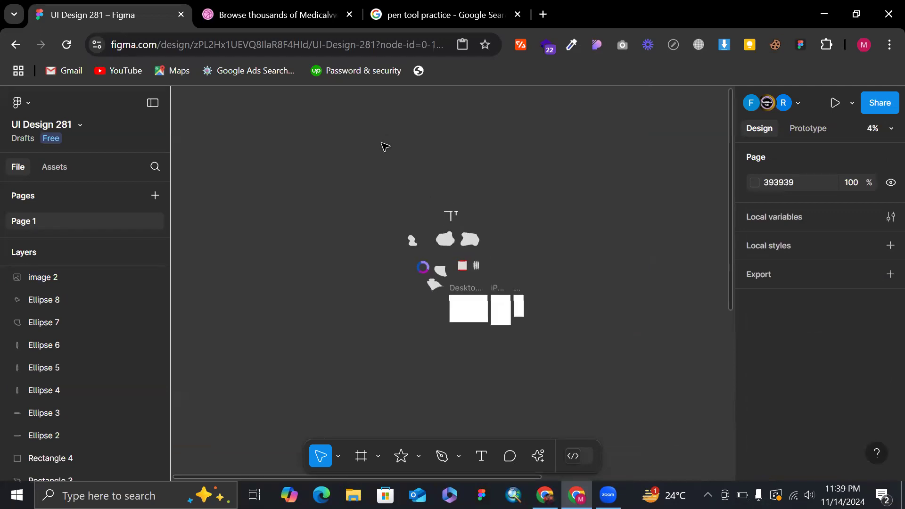
left_click_drag(372, 177, 494, 331)
left_click_drag(488, 262, 495, 288)
key("Delete")
Shrink the squirrel image to about 3855 × 2020 and move it beside the device frames, at about X 2928, Y -415.
scroll(494, 288, "down", 6)
scroll(495, 288, "right", 4)
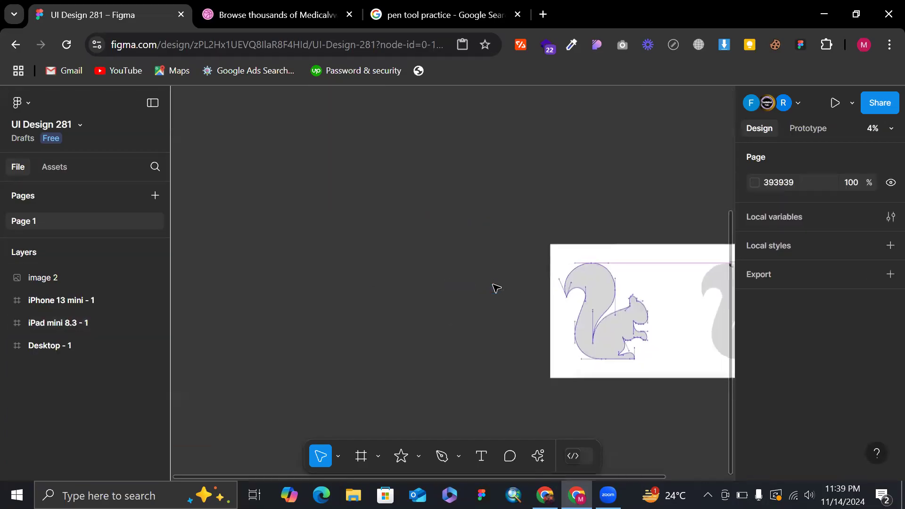
left_click_drag(571, 257, 464, 70)
scroll(481, 256, "down", 3)
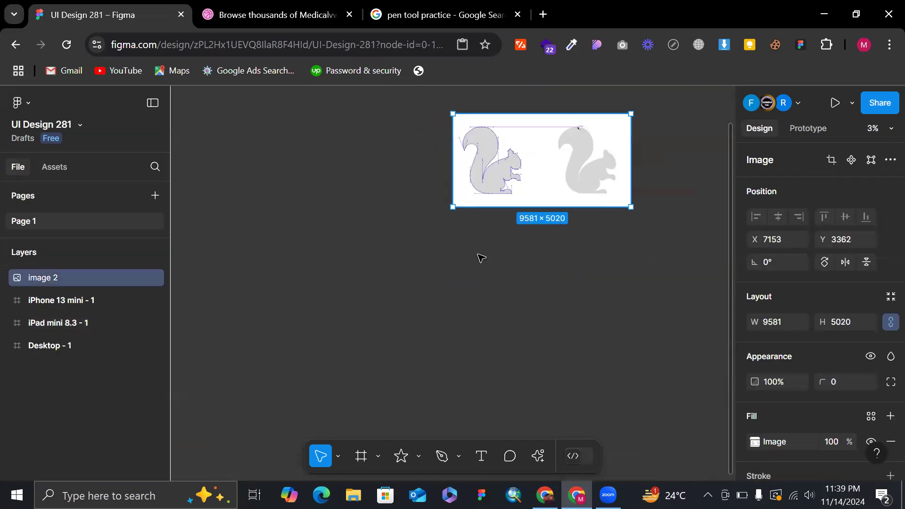
left_click_drag(505, 205, 504, 176)
scroll(523, 182, "up", 5)
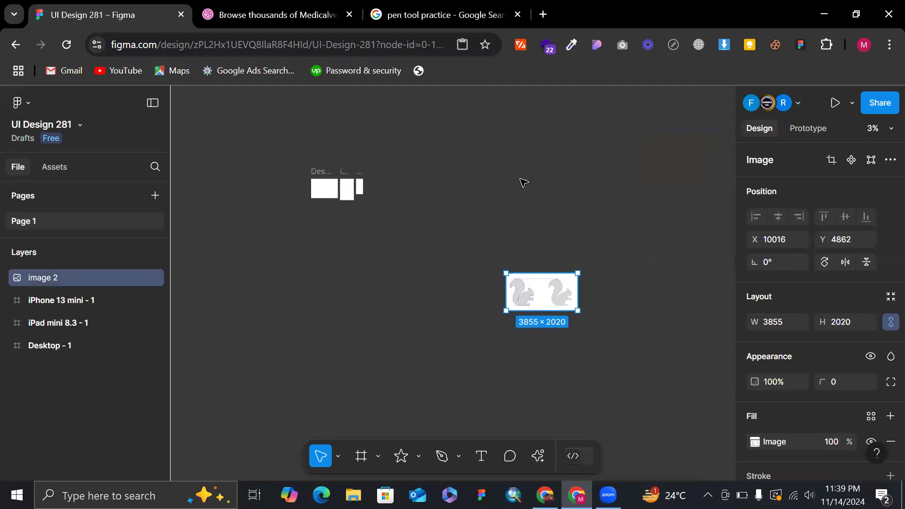
scroll(523, 182, "up", 2)
left_click_drag(530, 345, 303, 192)
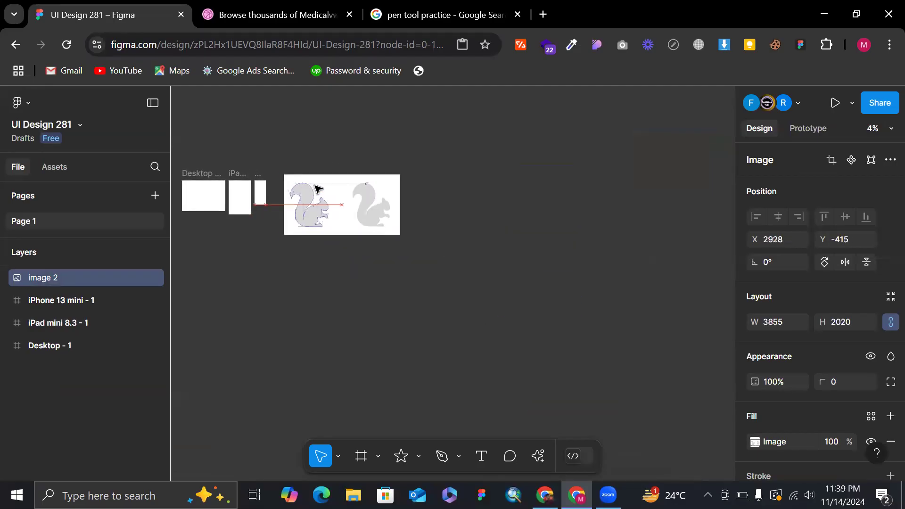
Reduce the squirrel image to about 2649 × 1388 and place it just beside the iPhone frame, at about X 2617, Y -217.
scroll(317, 188, "up", 5)
scroll(408, 314, "left", 6)
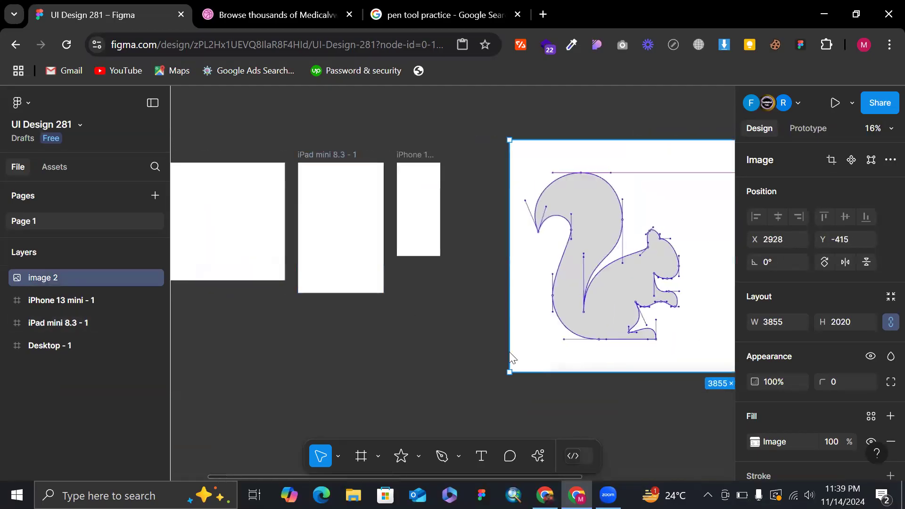
scroll(508, 351, "down", 2)
left_click_drag(573, 368, 579, 343)
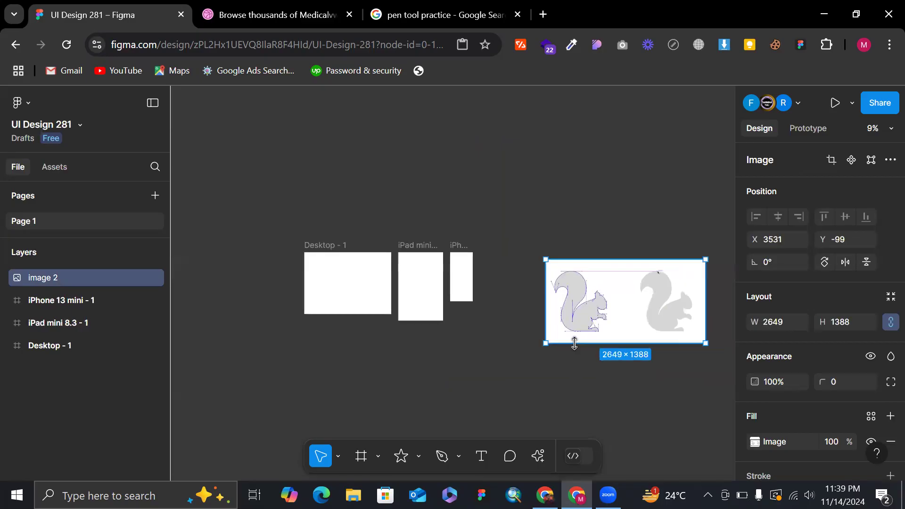
left_click_drag(565, 312, 535, 305)
left_click(580, 221)
Review the repositioned reference image, looking at the outlined squirrel and the plain silhouette meant for tracing.
scroll(580, 221, "right", 1)
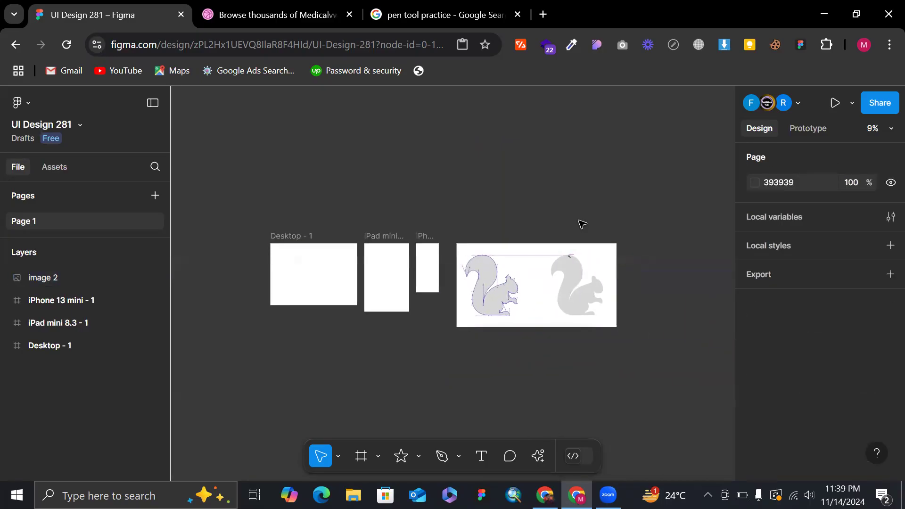
scroll(583, 147, "right", 2)
scroll(384, 282, "up", 3)
scroll(258, 264, "left", 2)
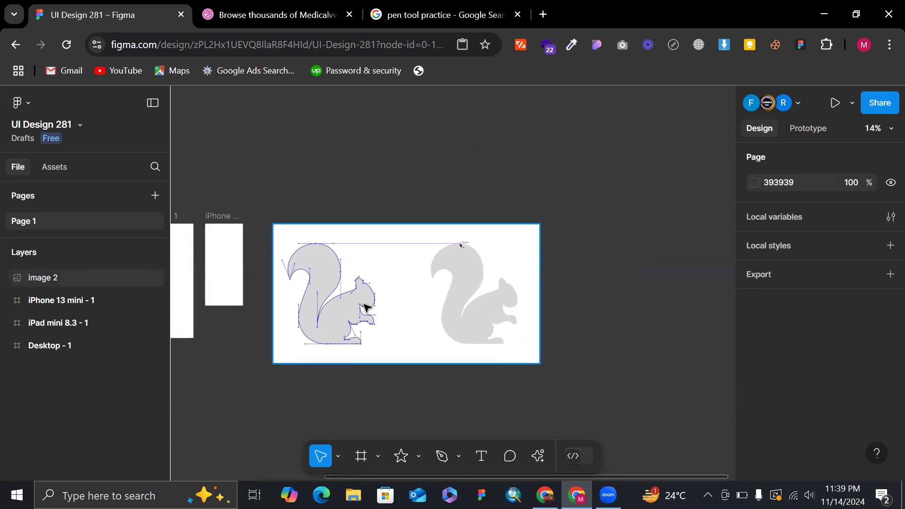
scroll(357, 265, "up", 1)
scroll(360, 264, "down", 3)
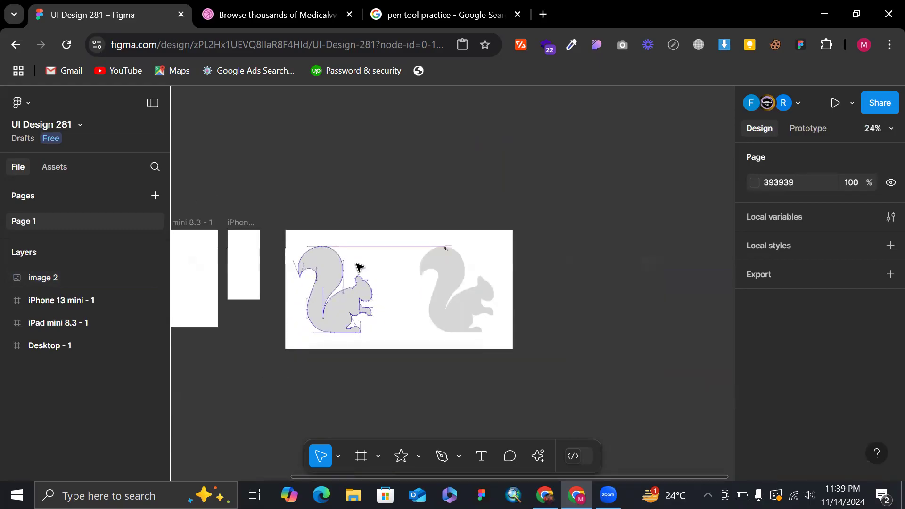
left_click(371, 291)
left_click(461, 166)
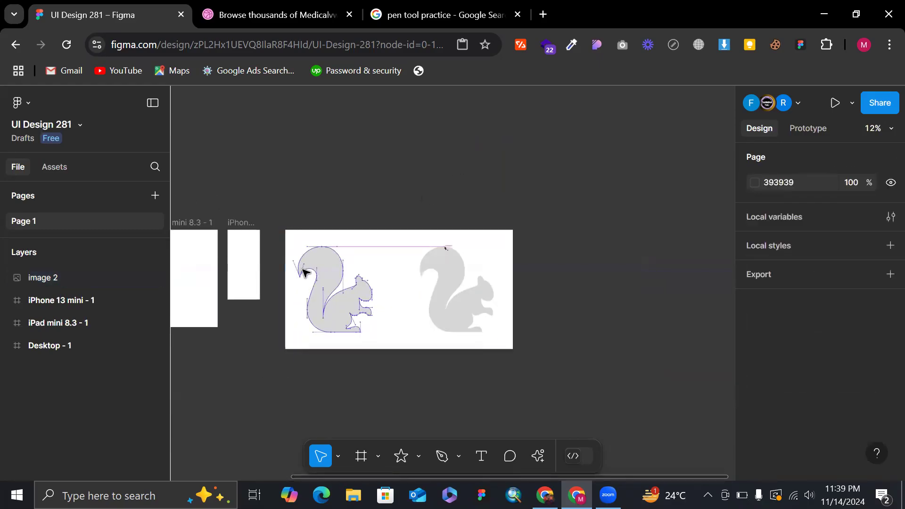
scroll(339, 302, "left", 1)
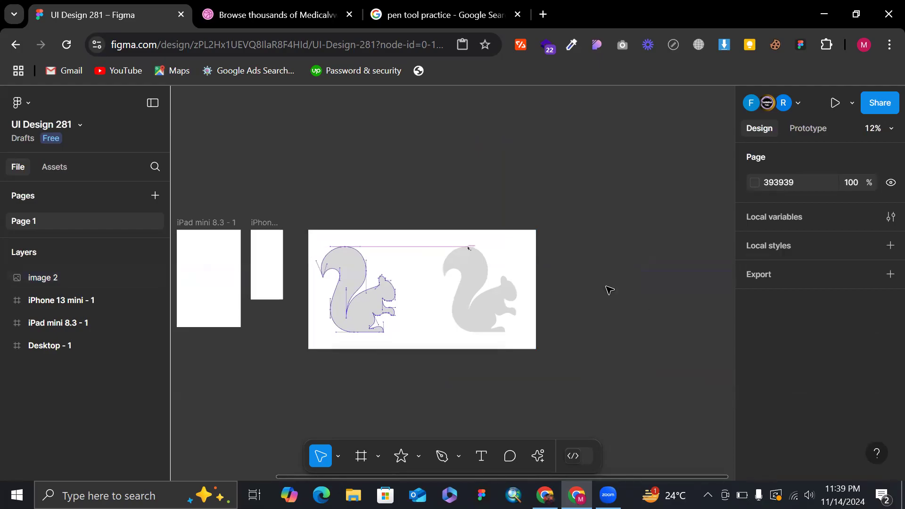
left_click(534, 237)
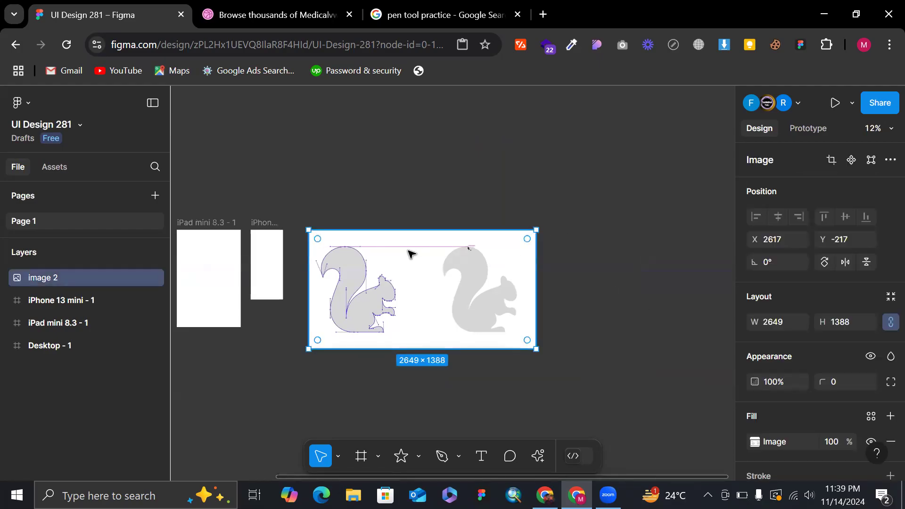
scroll(437, 195, "down", 1)
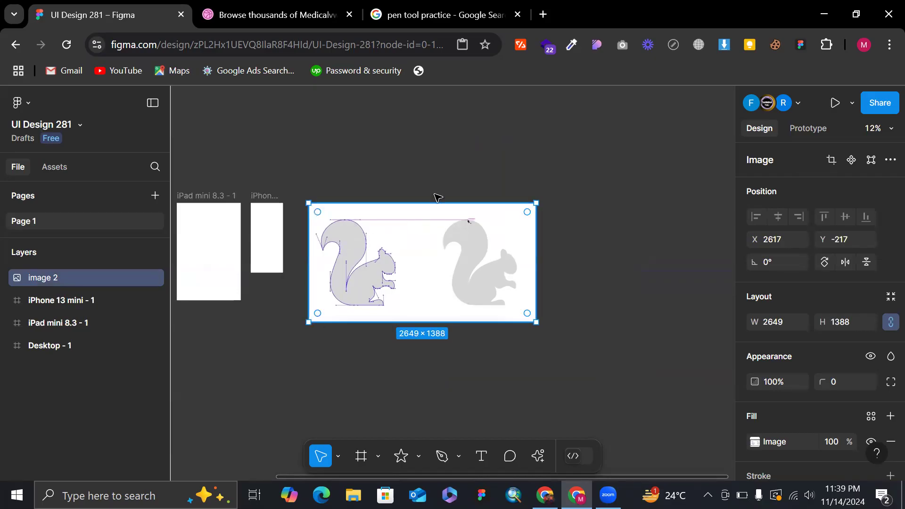
Examine the anchor points and curve handles around the outlined squirrel's tail, head and paws.
scroll(383, 262, "up", 5)
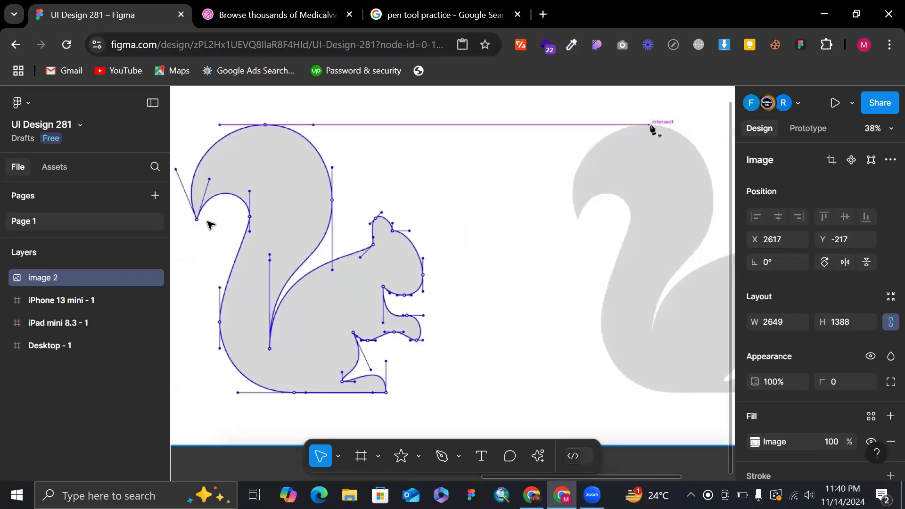
scroll(277, 177, "down", 4)
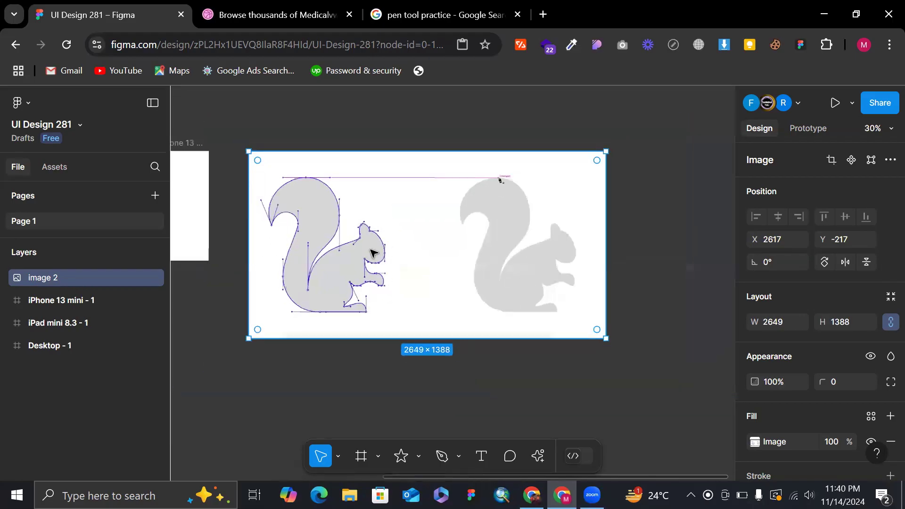
left_click(617, 132)
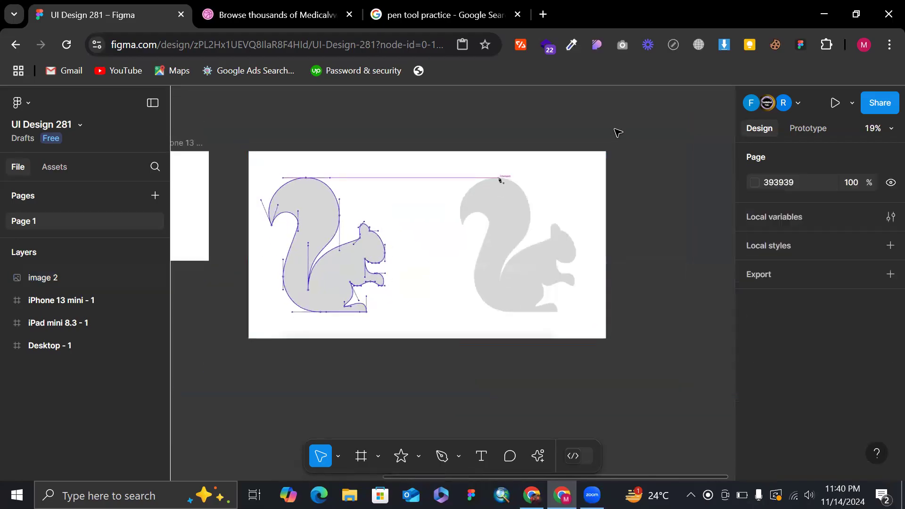
scroll(443, 168, "up", 6)
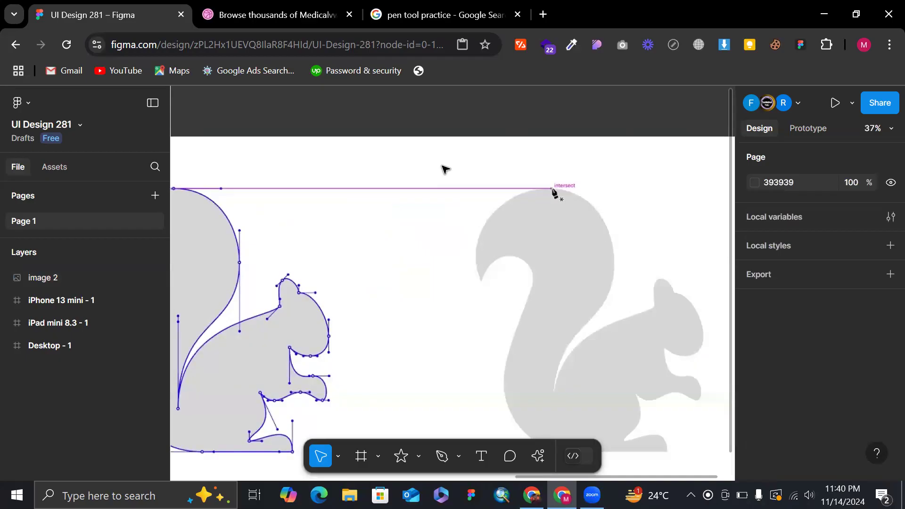
scroll(443, 168, "left", 4)
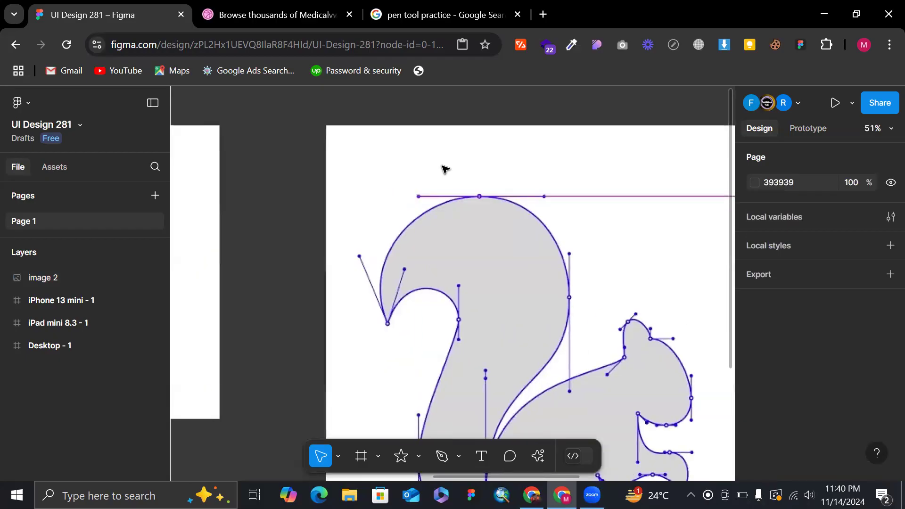
scroll(443, 168, "down", 2)
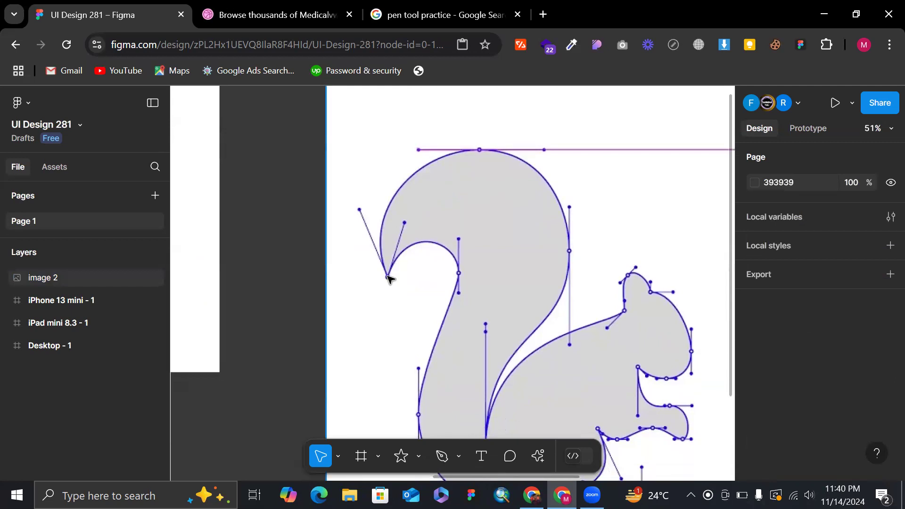
scroll(424, 256, "down", 5)
scroll(424, 257, "down", 2)
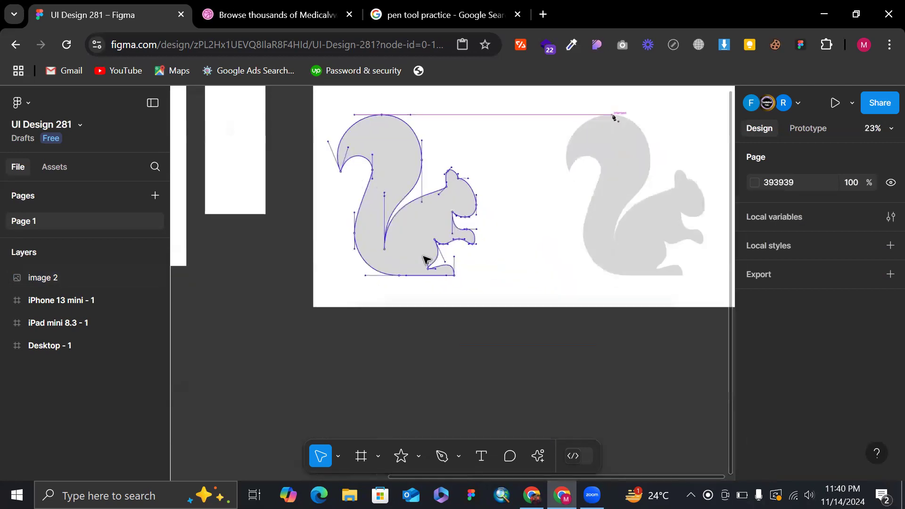
scroll(424, 257, "down", 5)
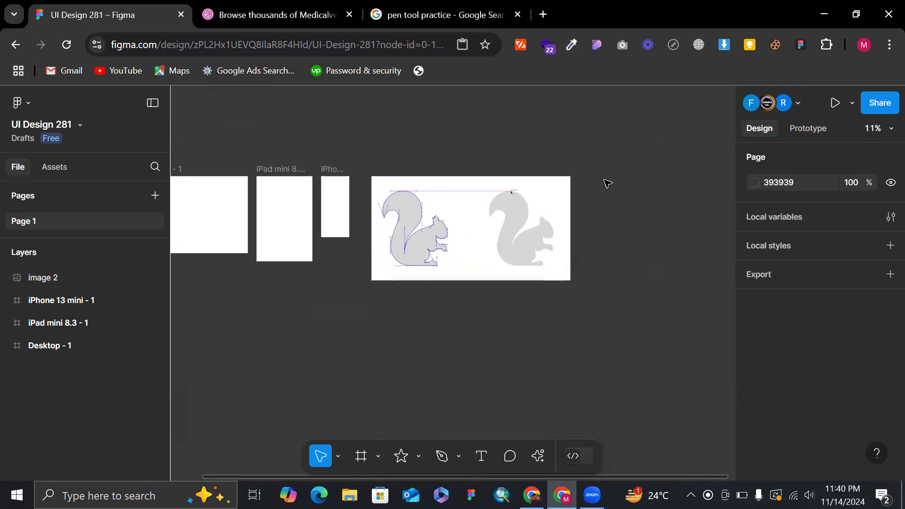